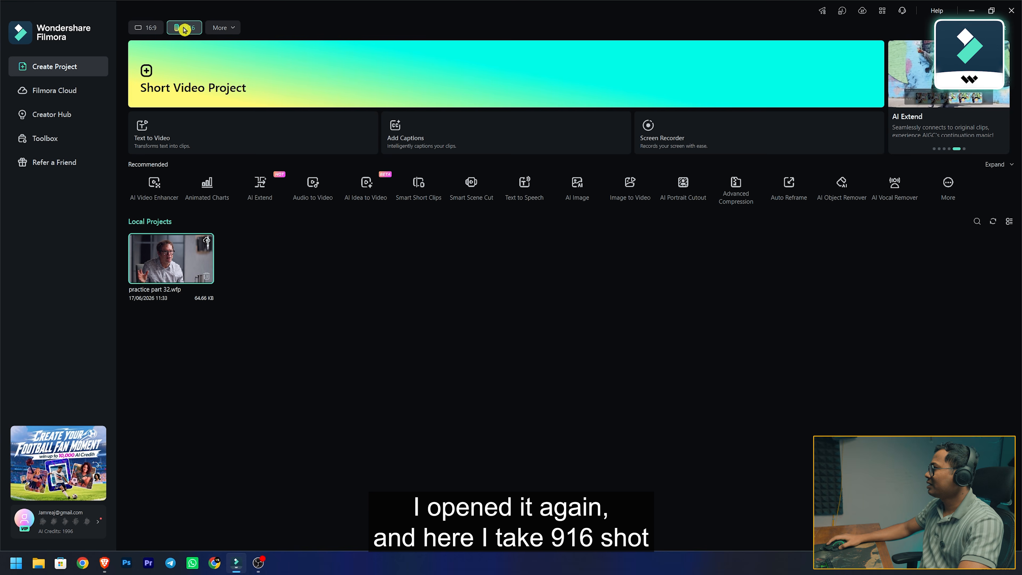
Create a new 9:16 short video project and import all the media files from the Assets folder
left_click(185, 79)
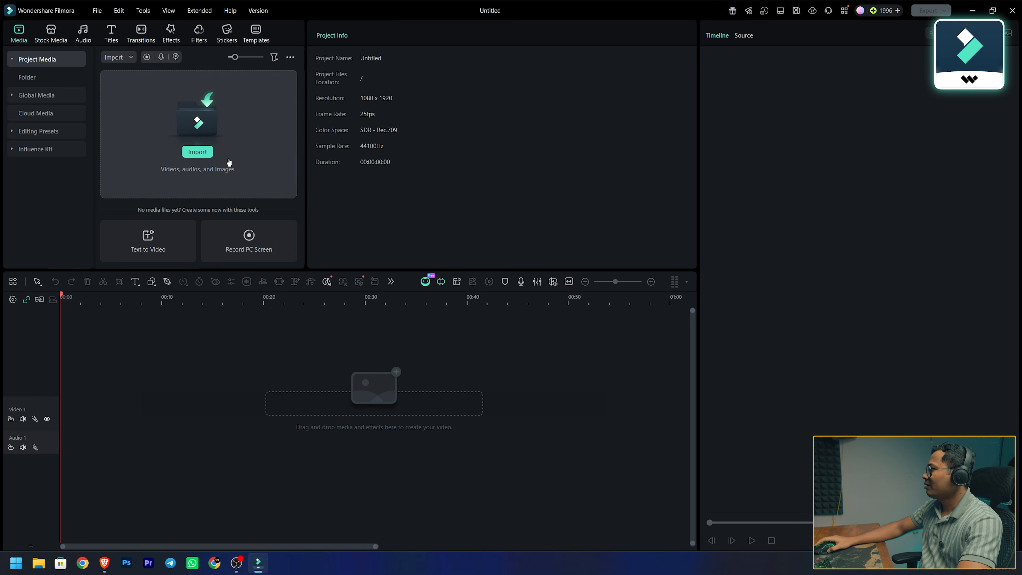
left_click(196, 152)
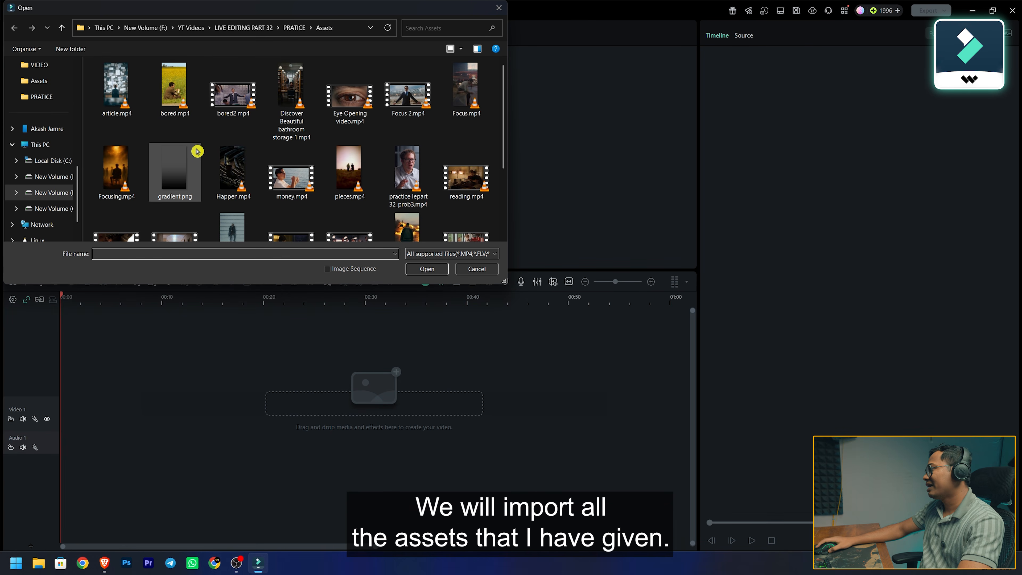
left_click(119, 105)
scroll(308, 176, "down", 2)
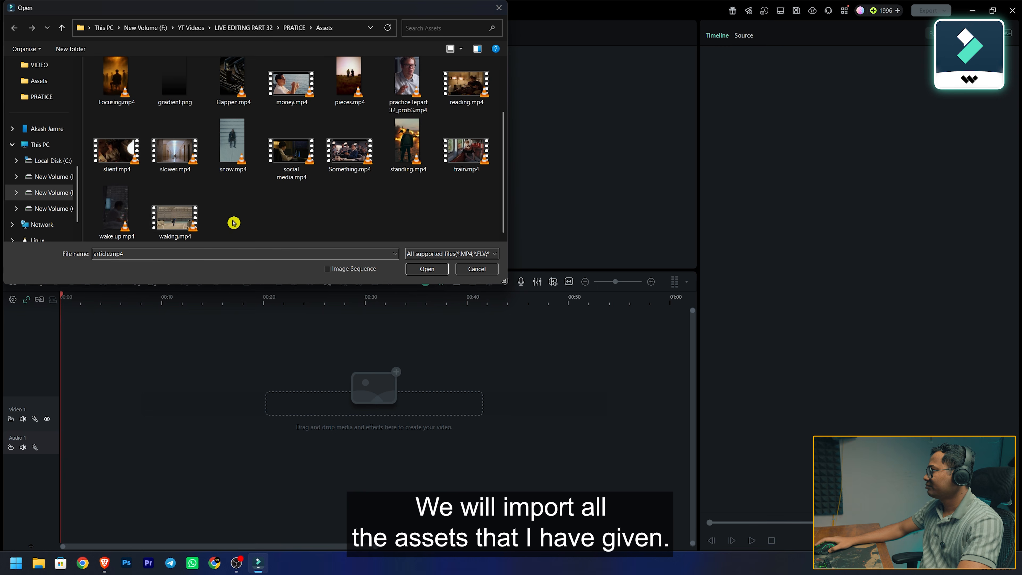
left_click(173, 219, "shift")
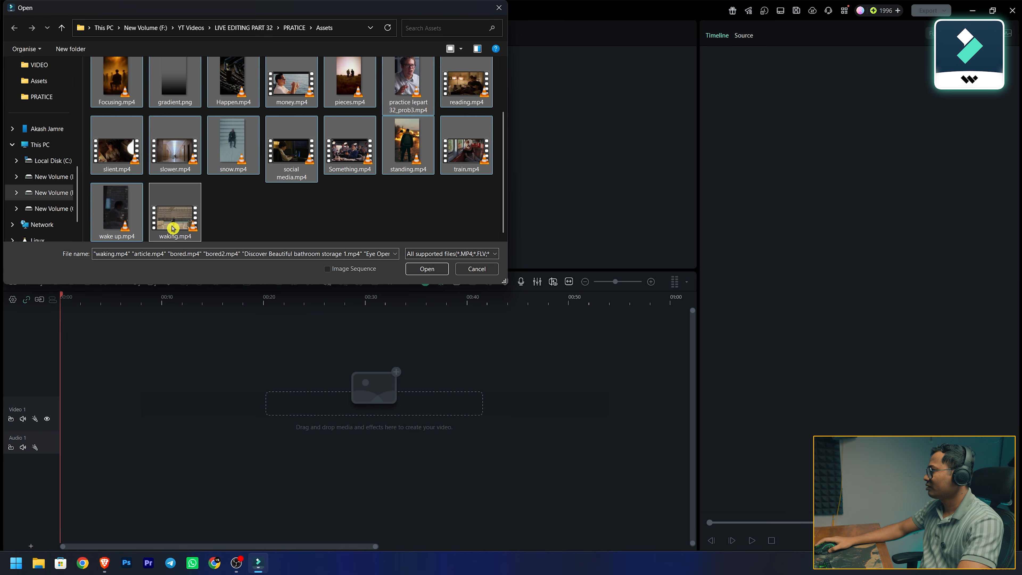
left_click(430, 274)
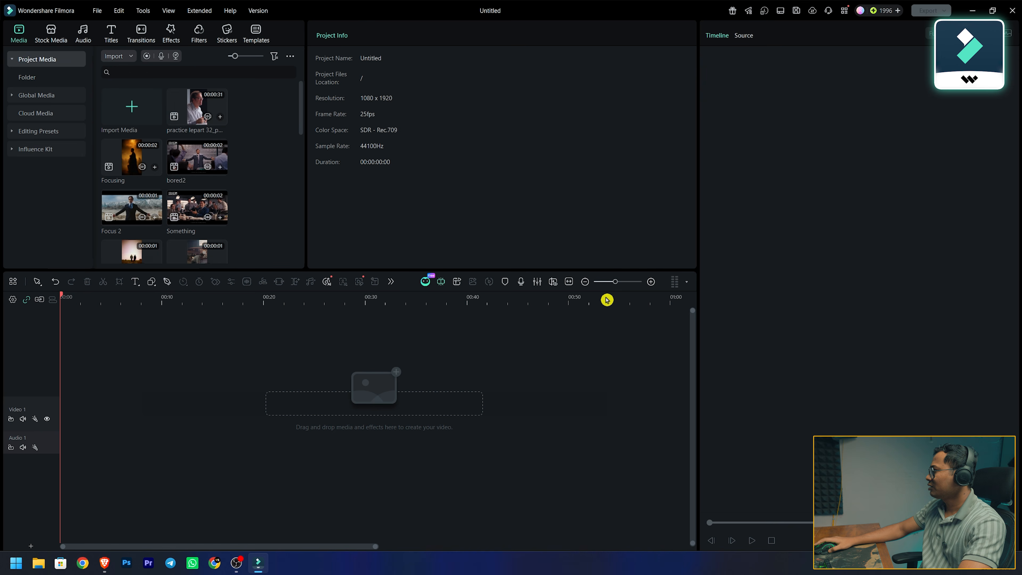
left_click(598, 294)
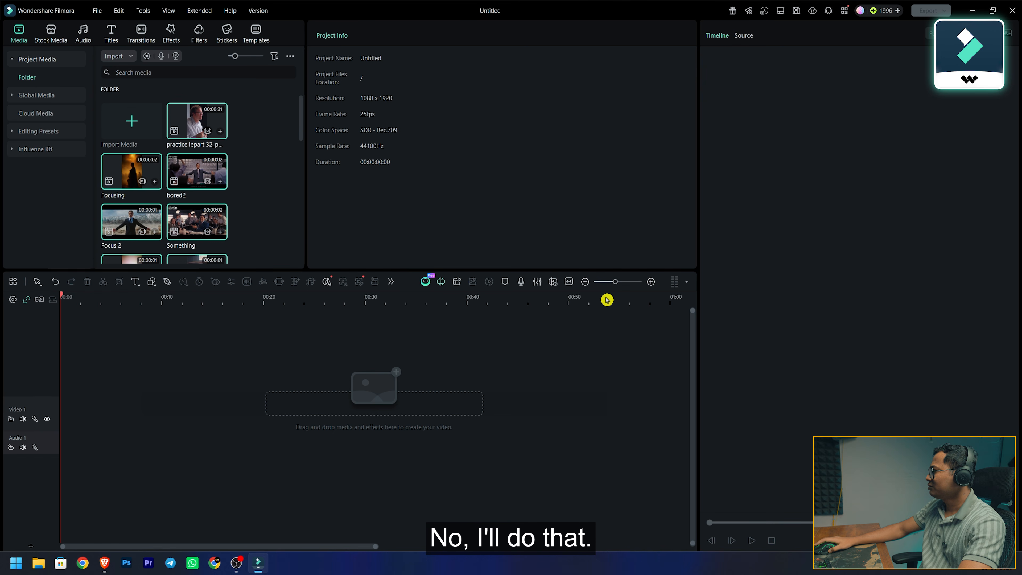
left_click(284, 233)
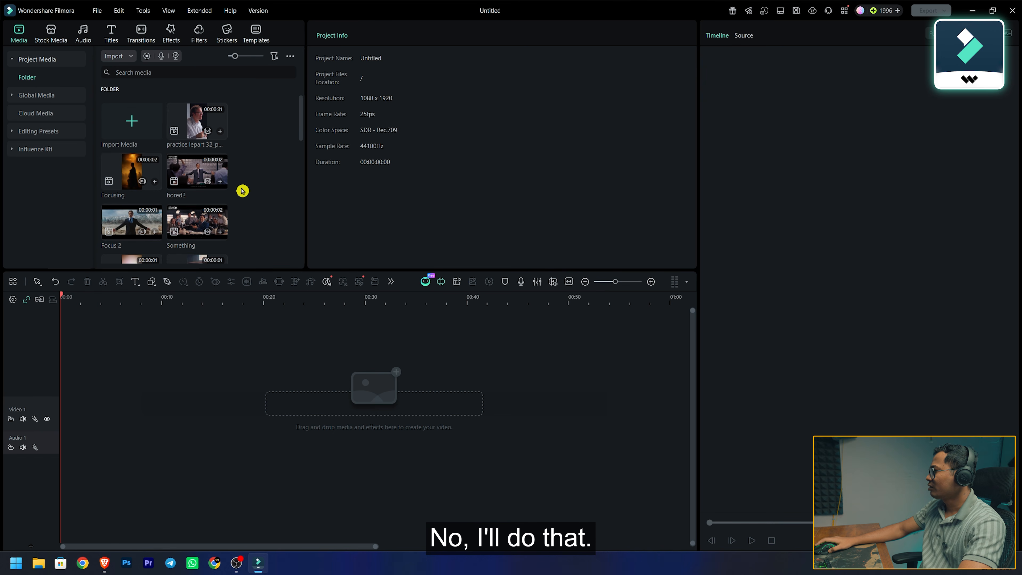
Place the practice lepart 32_prob3 clip at the start of Video 1, matching the project to 2160x3840 30fps, and play it
left_click_drag(197, 122, 61, 459)
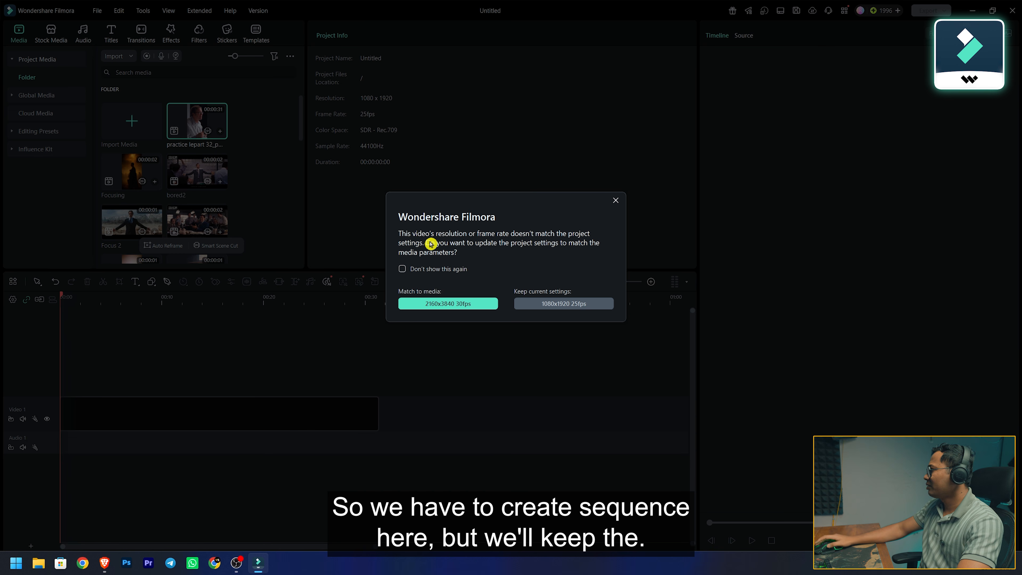
left_click(451, 304)
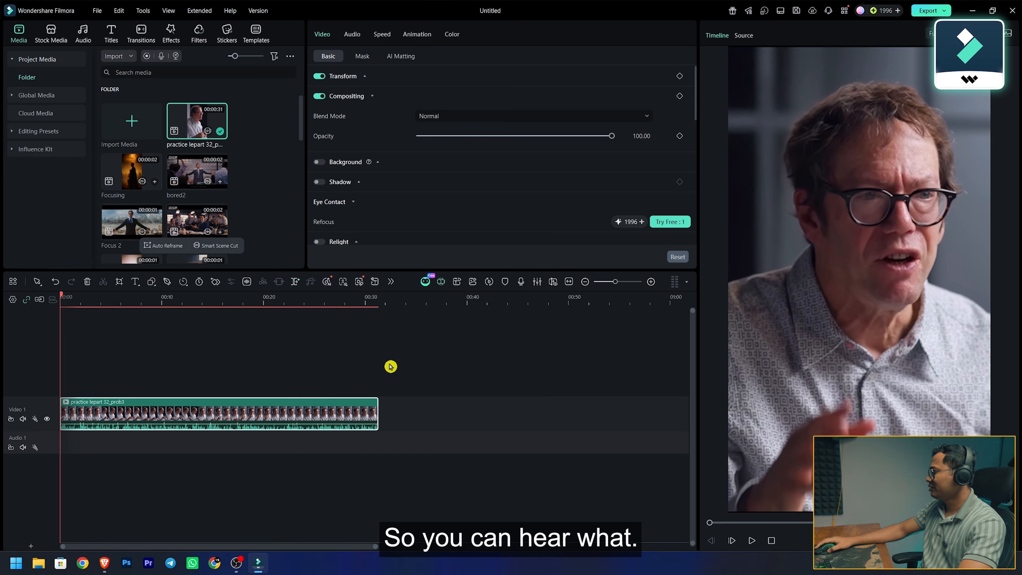
key("space")
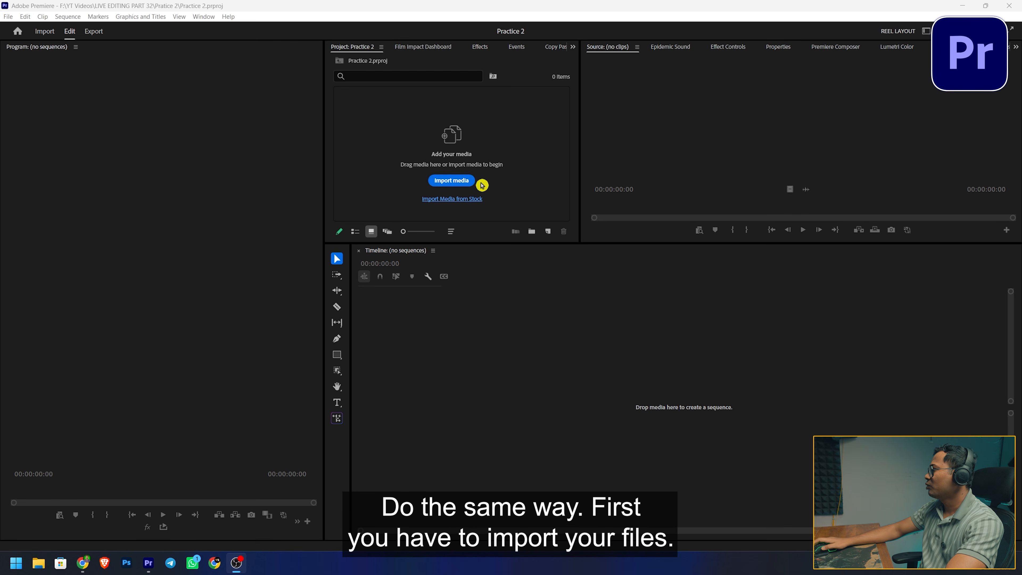
Switch to Adobe Premiere, import all the Assets files and create a sequence from the practice lepart 32_prob3 clip
left_click(452, 181)
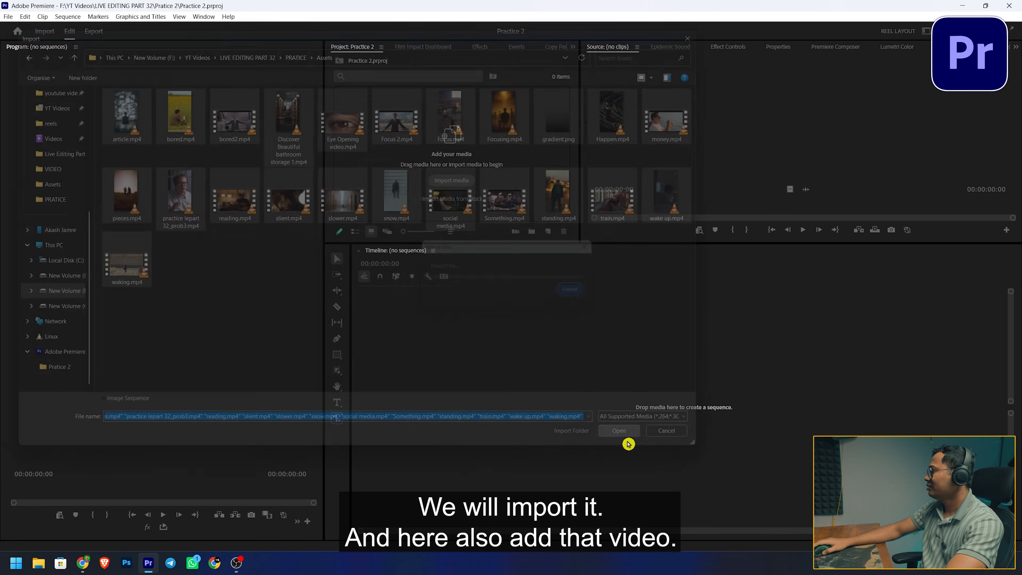
left_click(628, 443)
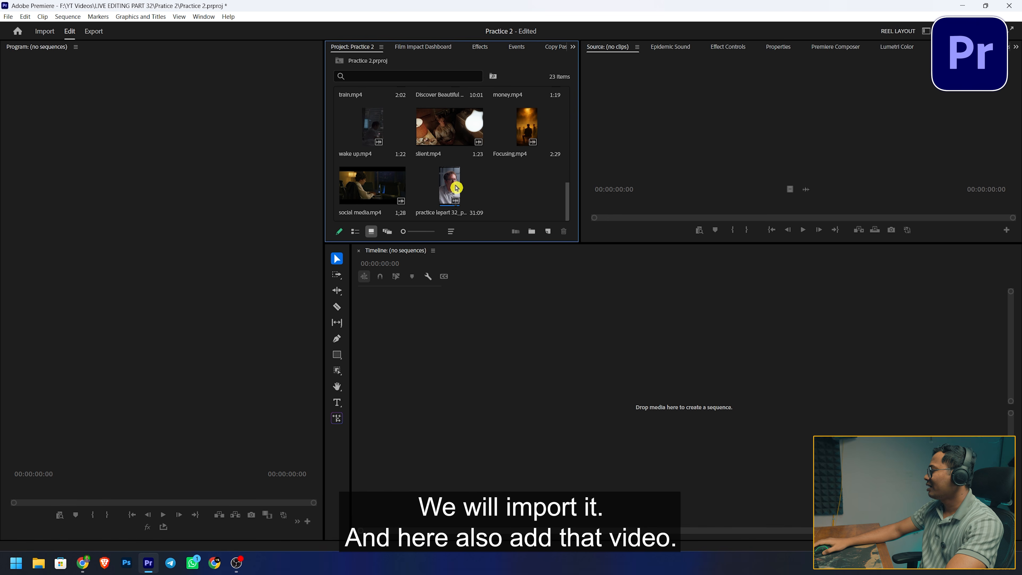
left_click_drag(457, 188, 491, 171)
left_click_drag(363, 321, 363, 321)
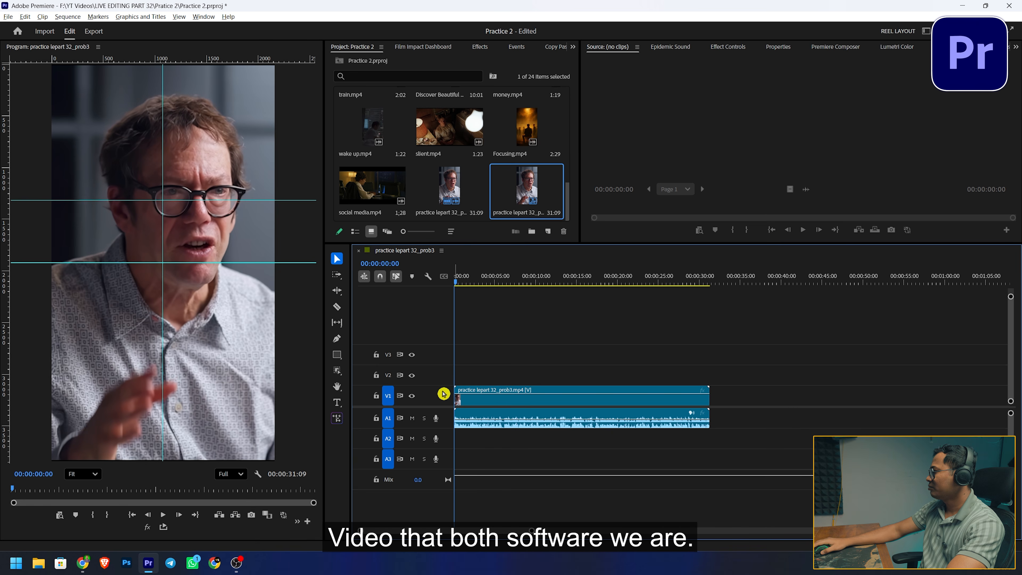
scroll(444, 394, "down", 1)
scroll(446, 417, "down", 1)
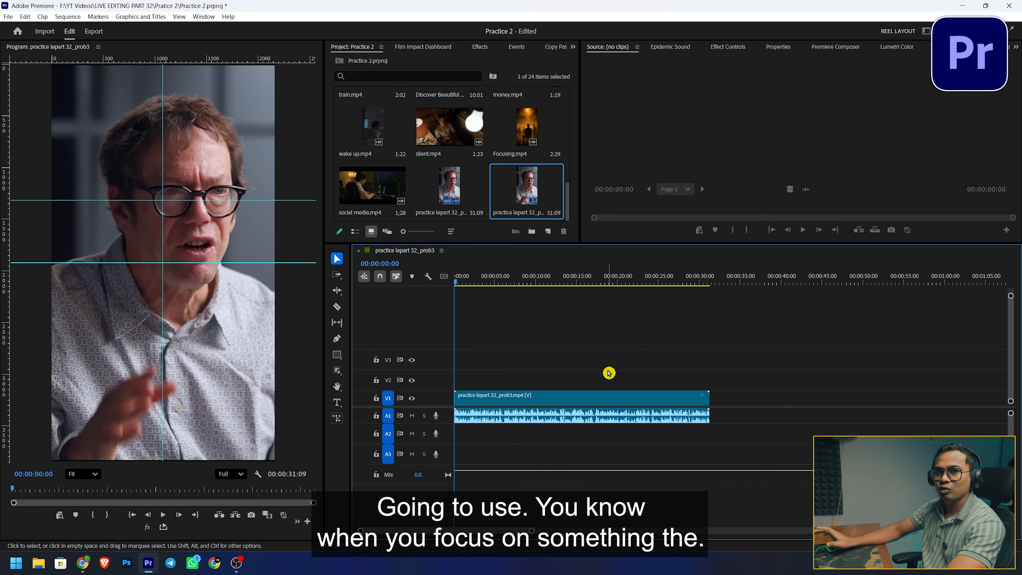
left_click(165, 515)
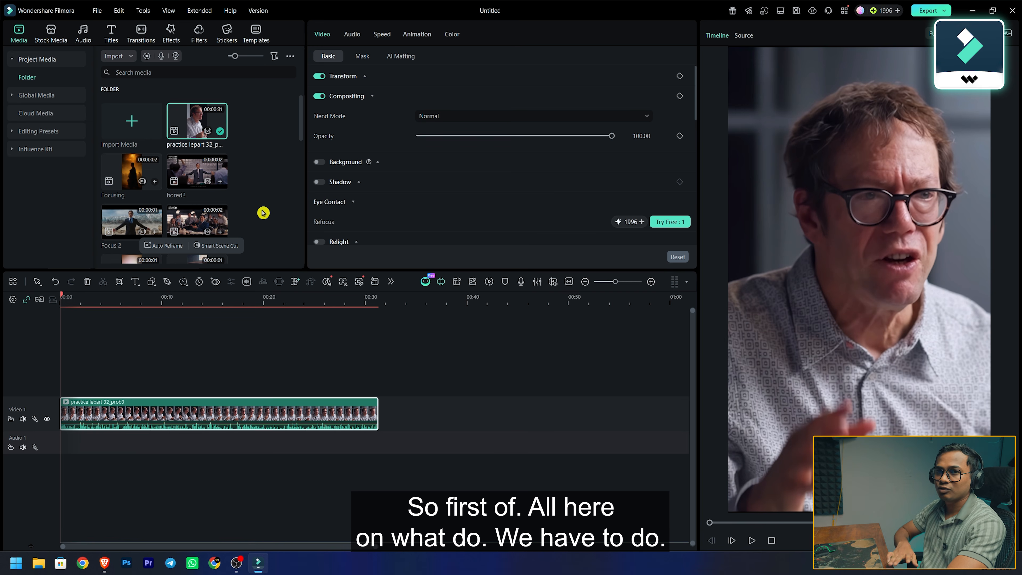
Switch back to Filmora and overlay the gradient image above the main clip across its full length
scroll(268, 184, "down", 10)
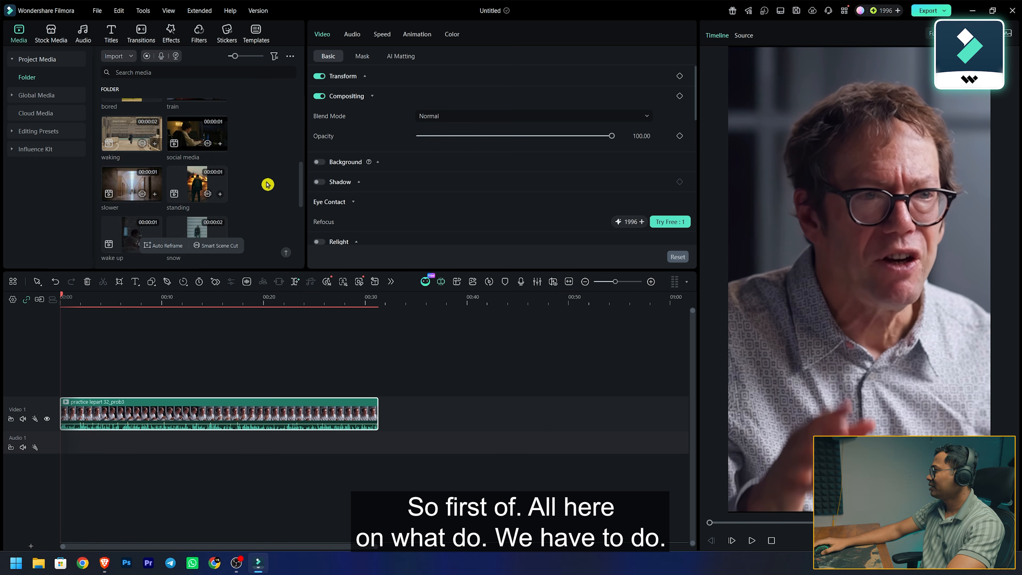
left_click_drag(204, 201, 375, 400)
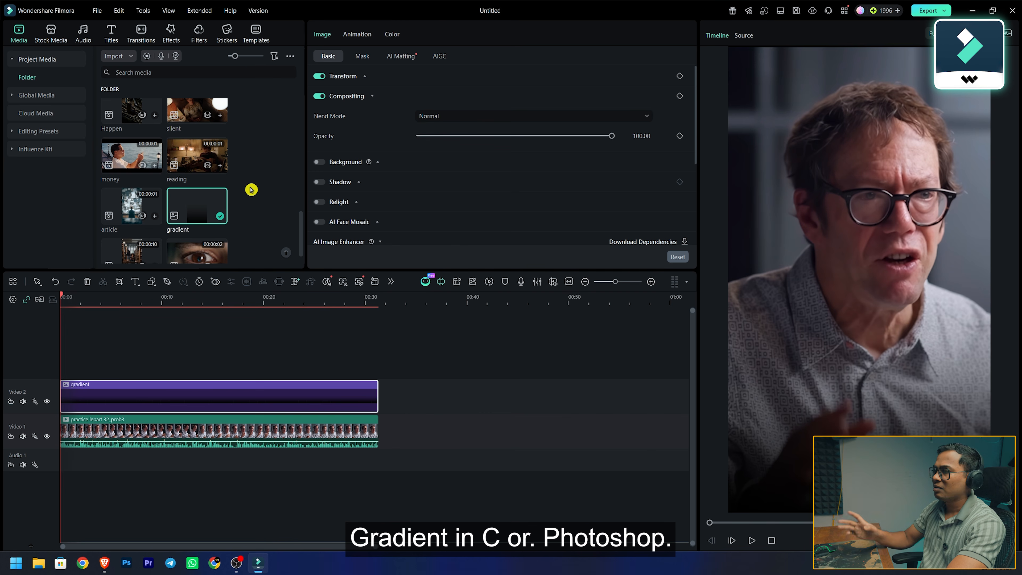
scroll(251, 190, "down", 1)
scroll(261, 221, "up", 10)
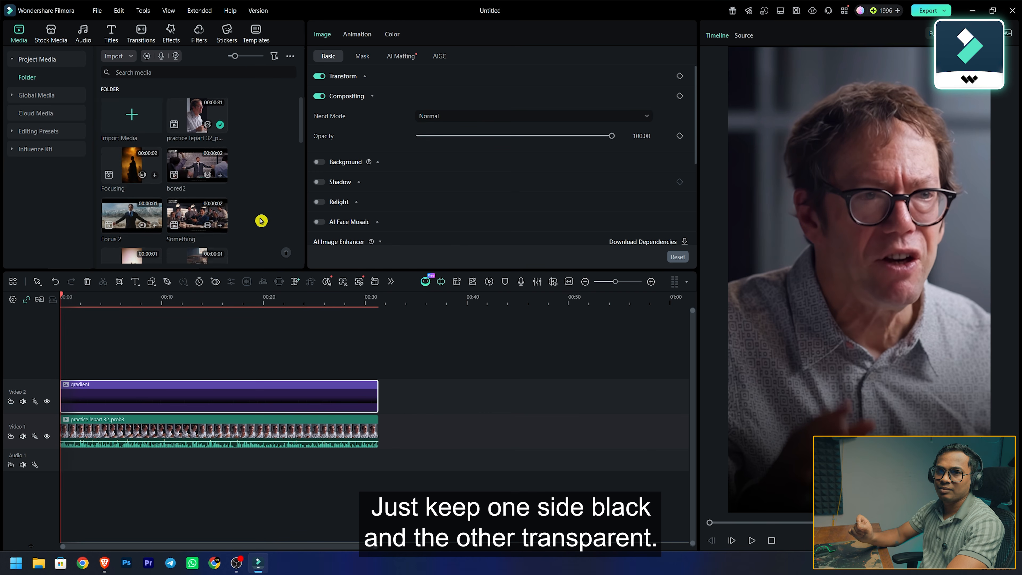
left_click(136, 365)
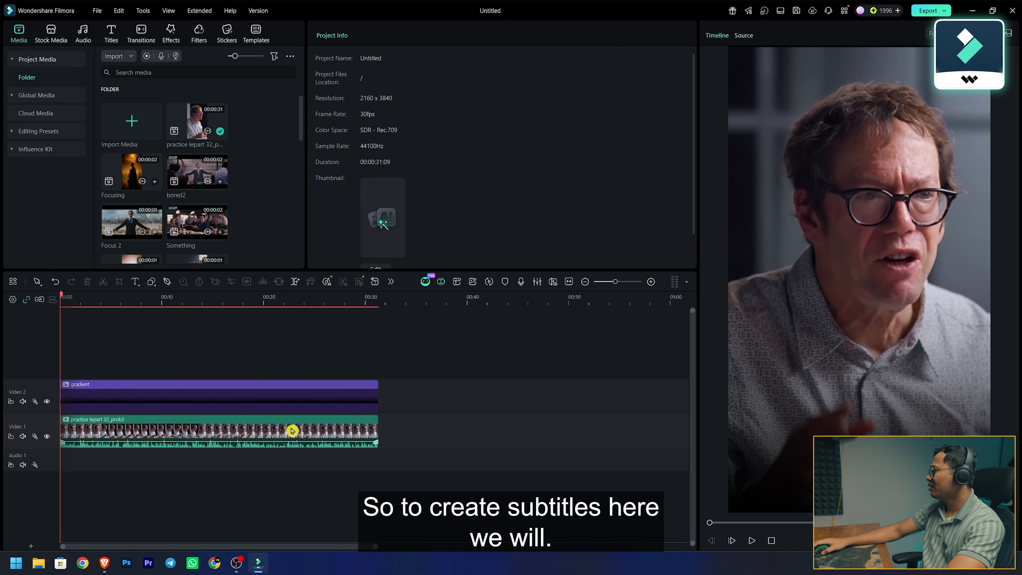
Generate dynamic captions for the timeline with English (US) as the transcription language, and play back the beginning
left_click(144, 435)
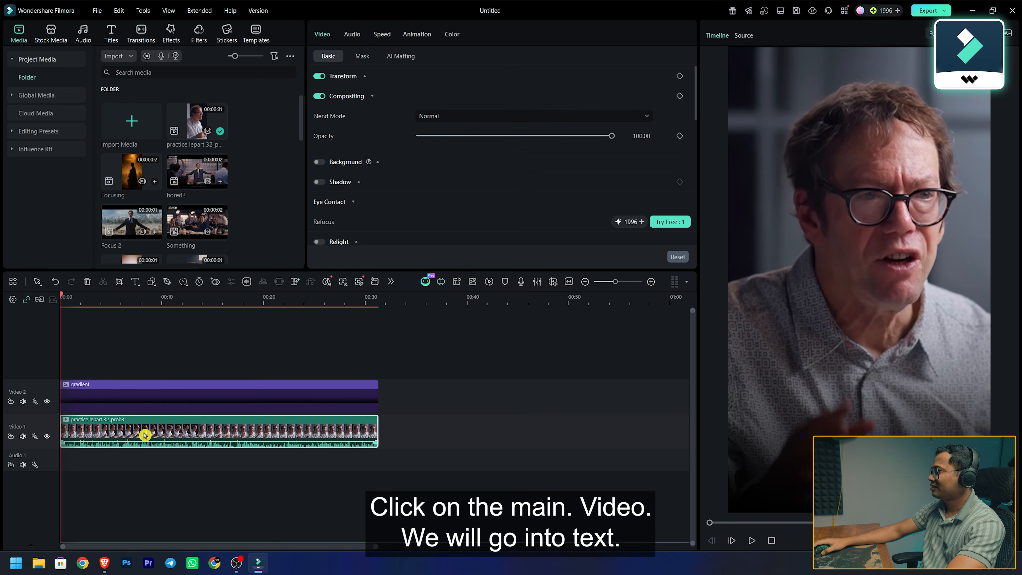
left_click(112, 39)
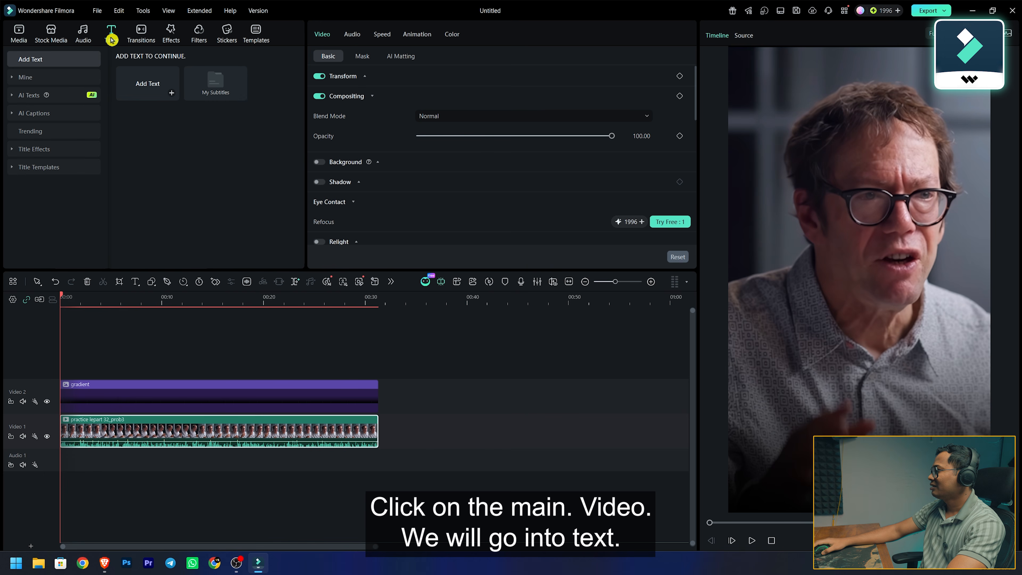
left_click(18, 114)
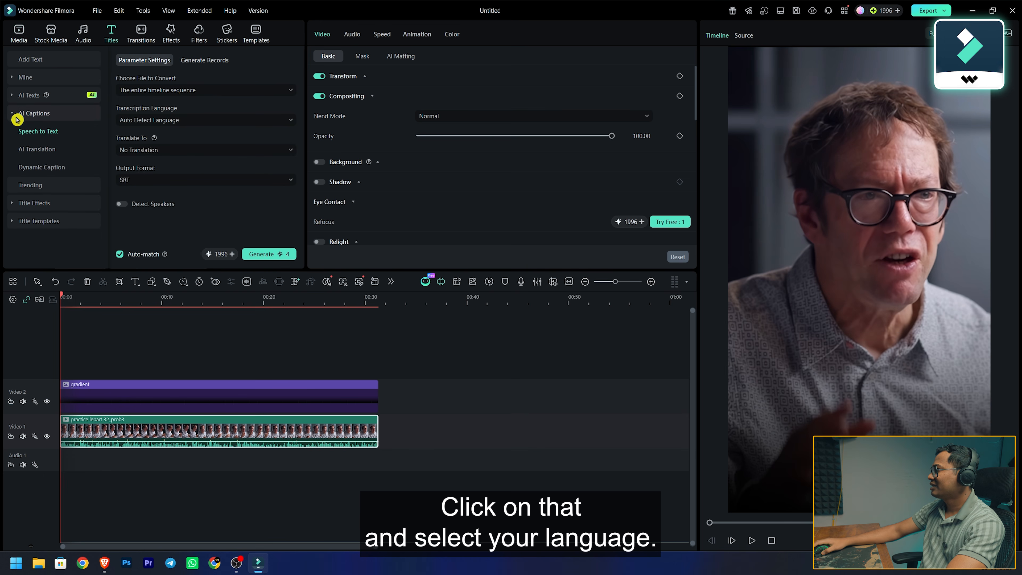
left_click(44, 173)
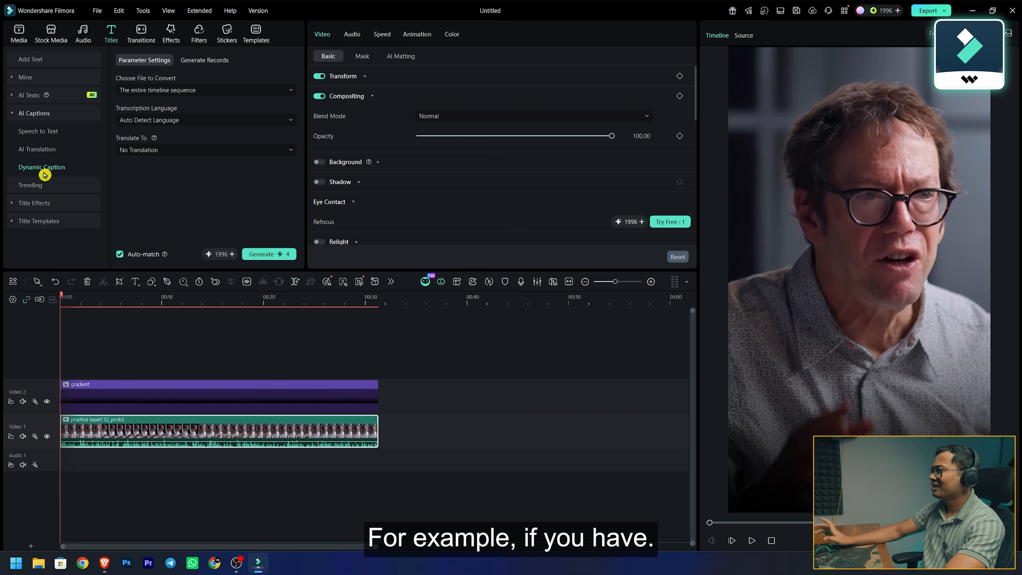
left_click(160, 120)
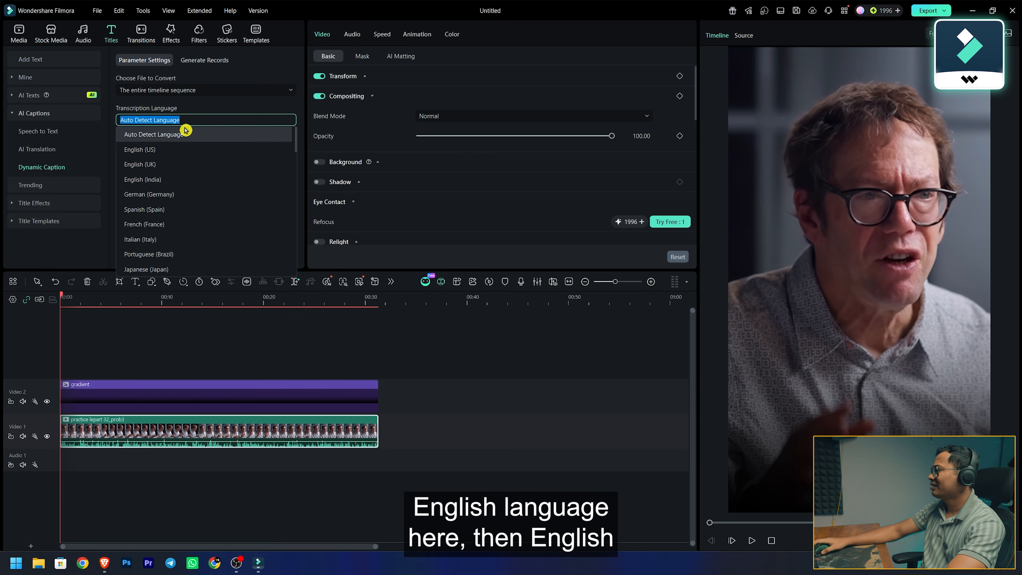
left_click(157, 150)
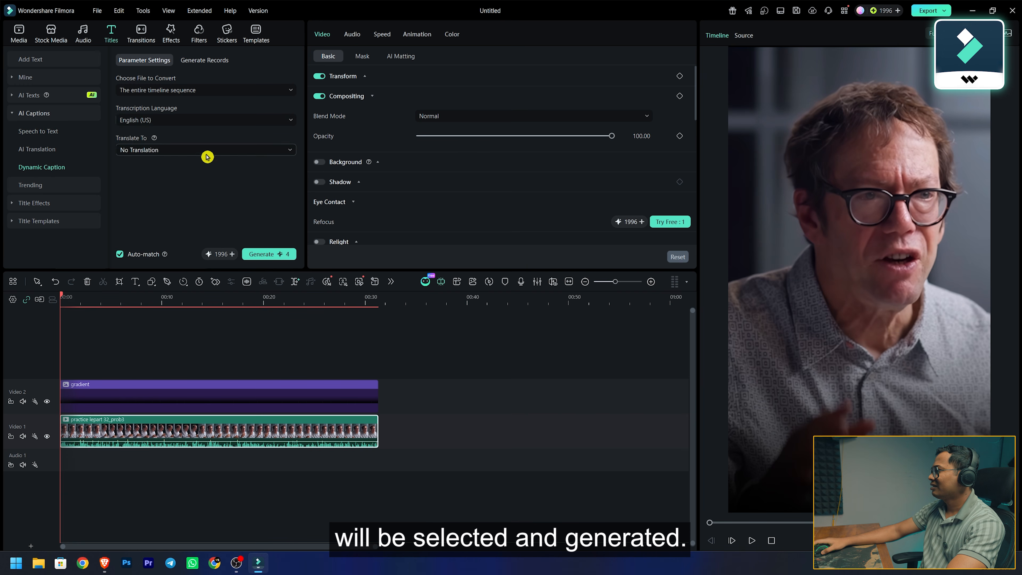
left_click(265, 254)
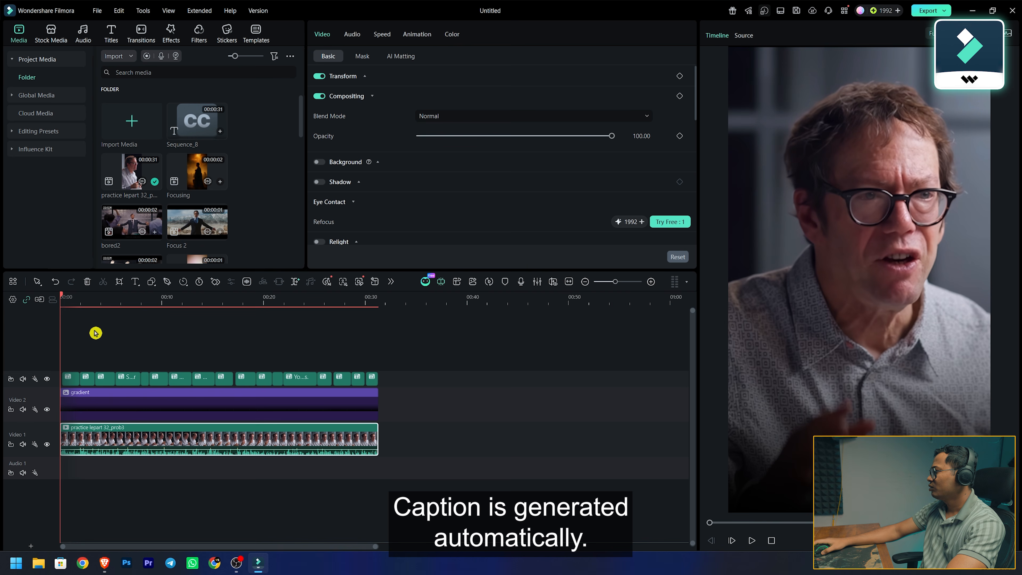
key("space")
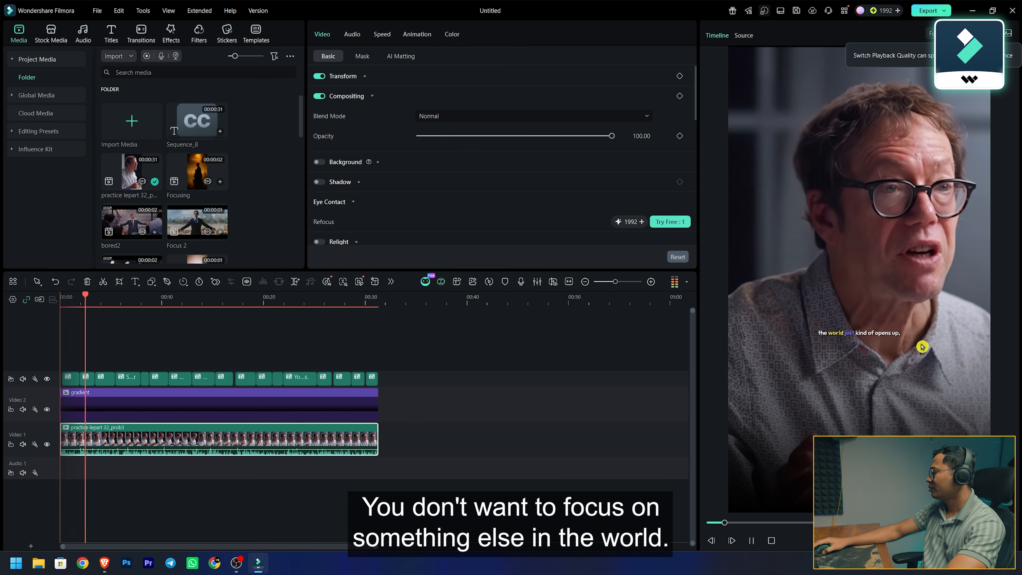
key("space")
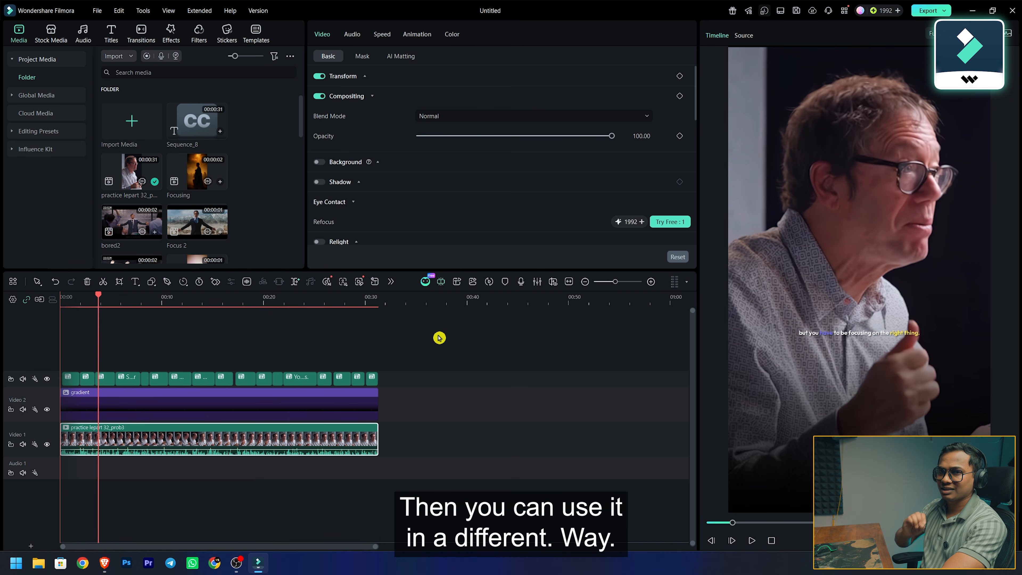
Remove the template style from all the generated captions and set their font to Coolvetica Regular
left_click_drag(439, 338, 55, 378)
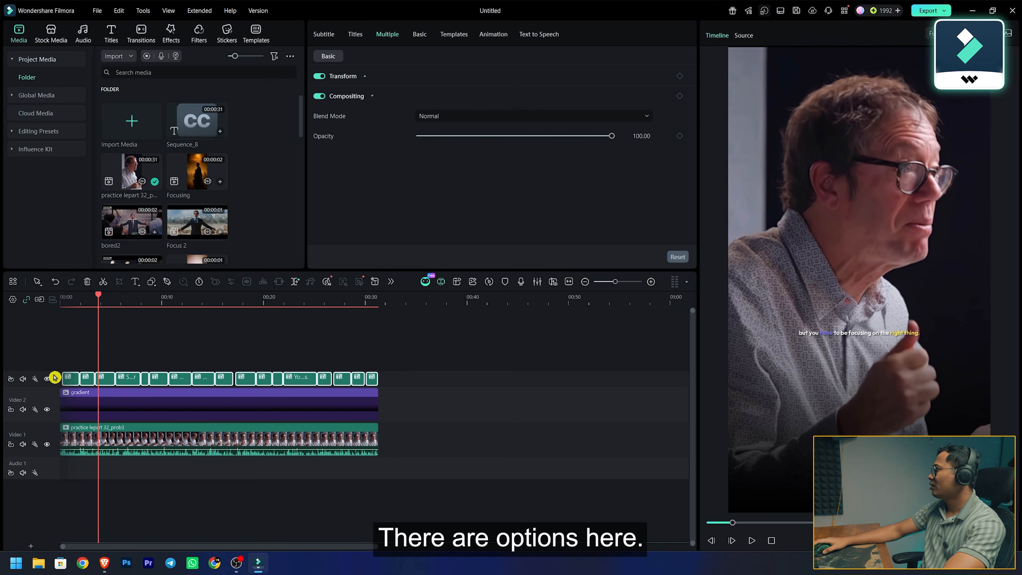
left_click(419, 35)
left_click(455, 36)
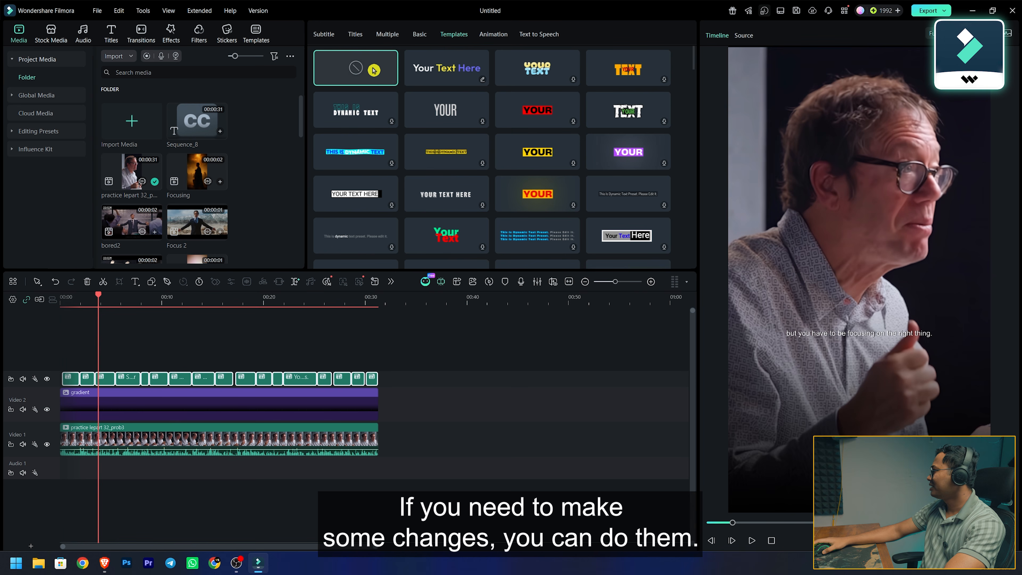
left_click(415, 35)
left_click(439, 84)
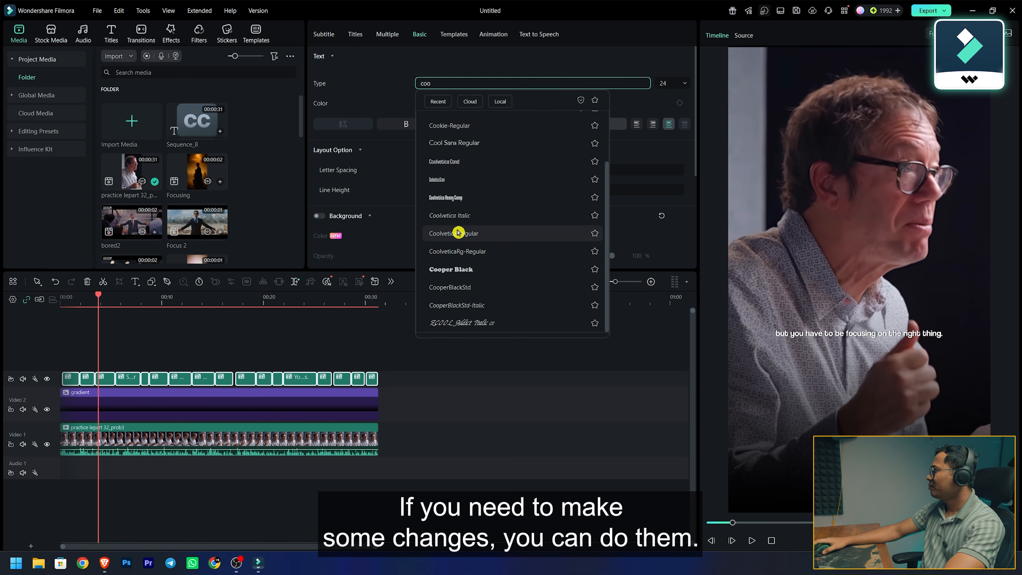
left_click(459, 232)
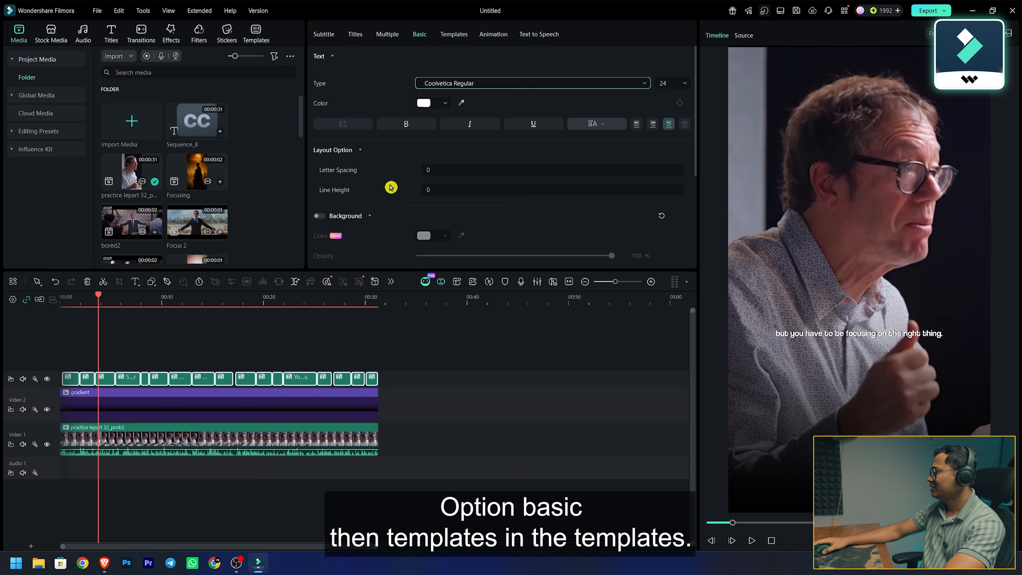
scroll(390, 187, "down", 3)
scroll(391, 187, "up", 3)
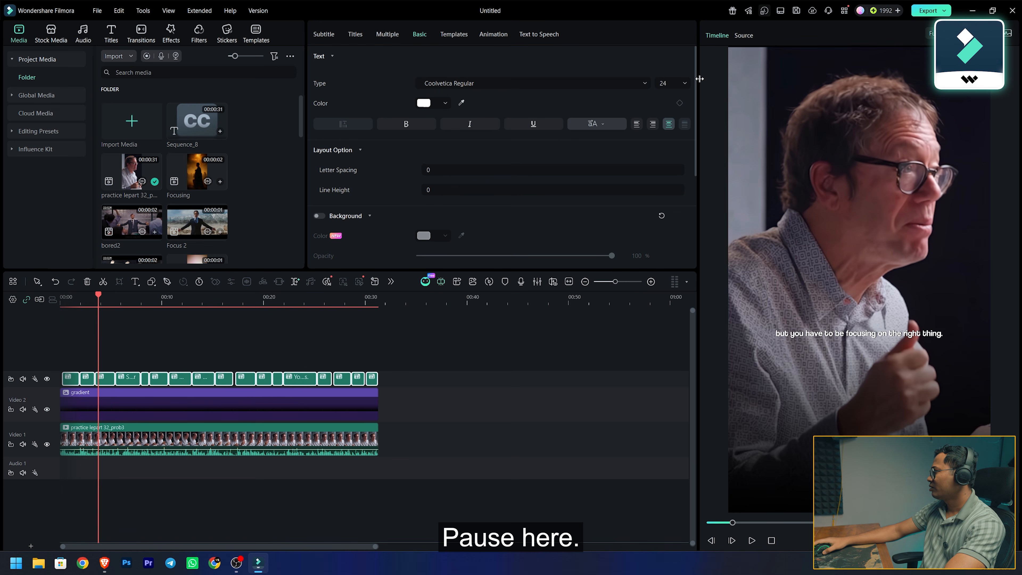
scroll(680, 112, "down", 2)
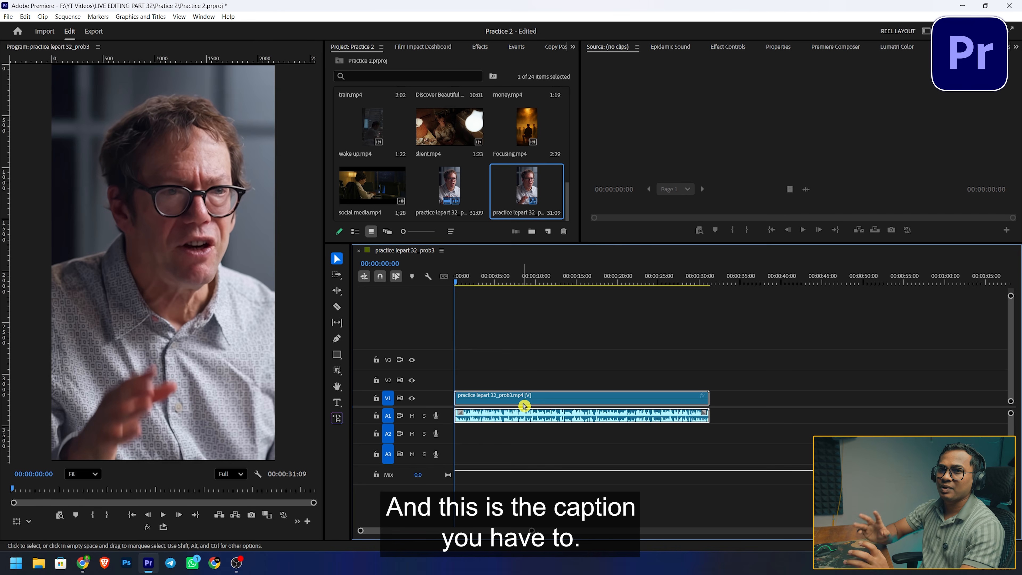
Show the transcript of the main clip on the timeline and look through its text
left_click(1017, 47)
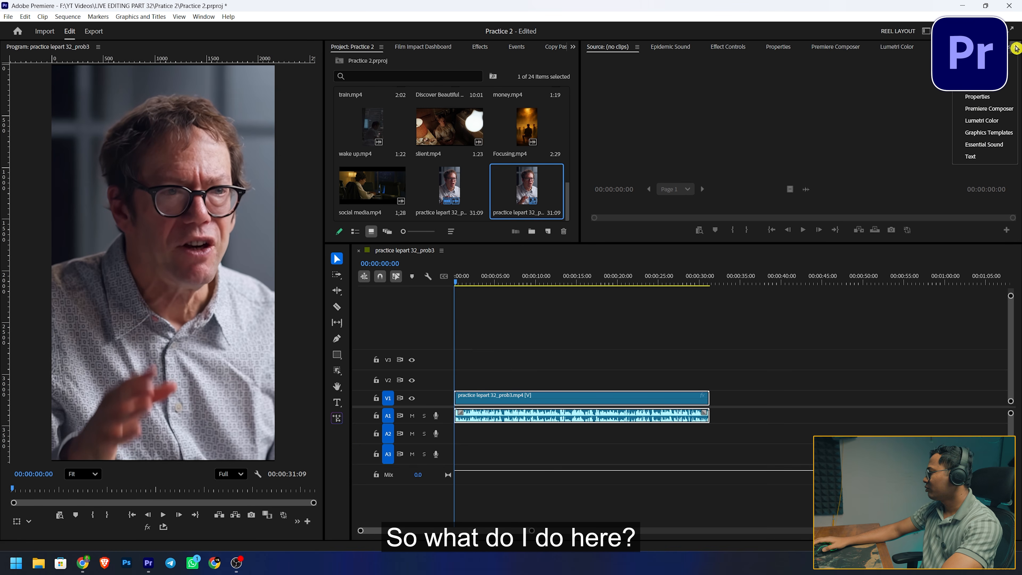
left_click(971, 157)
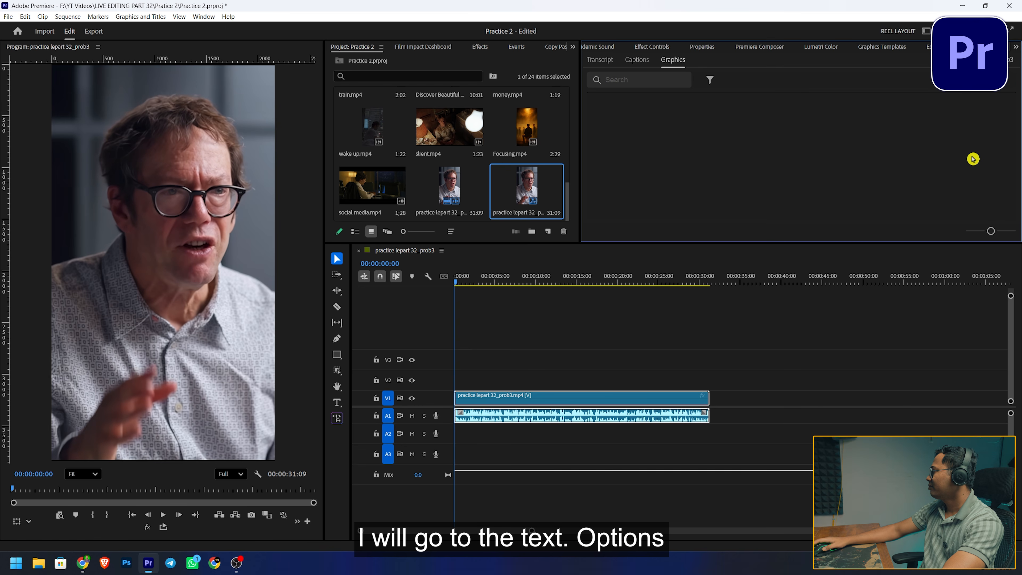
left_click(599, 59)
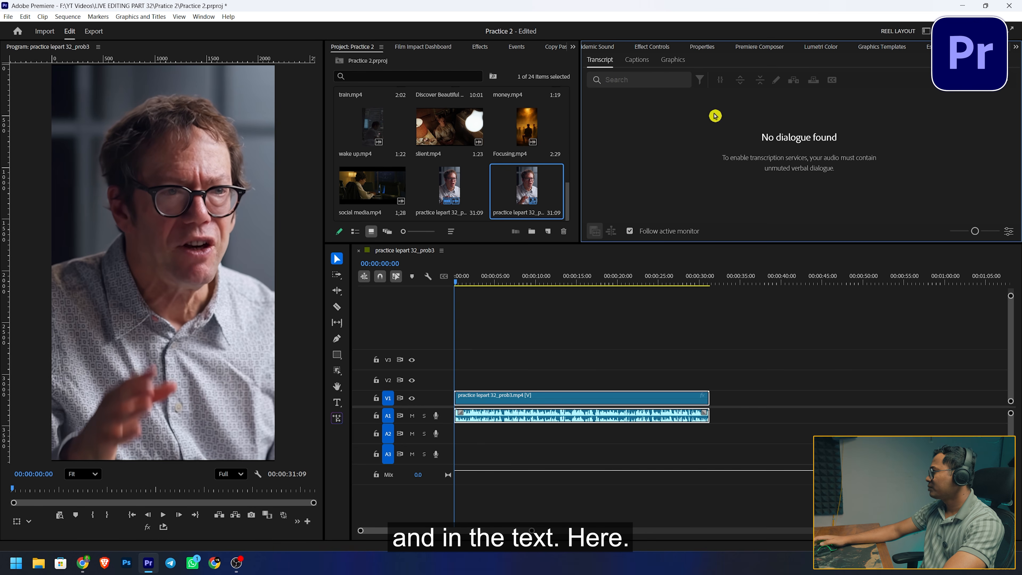
left_click(495, 398)
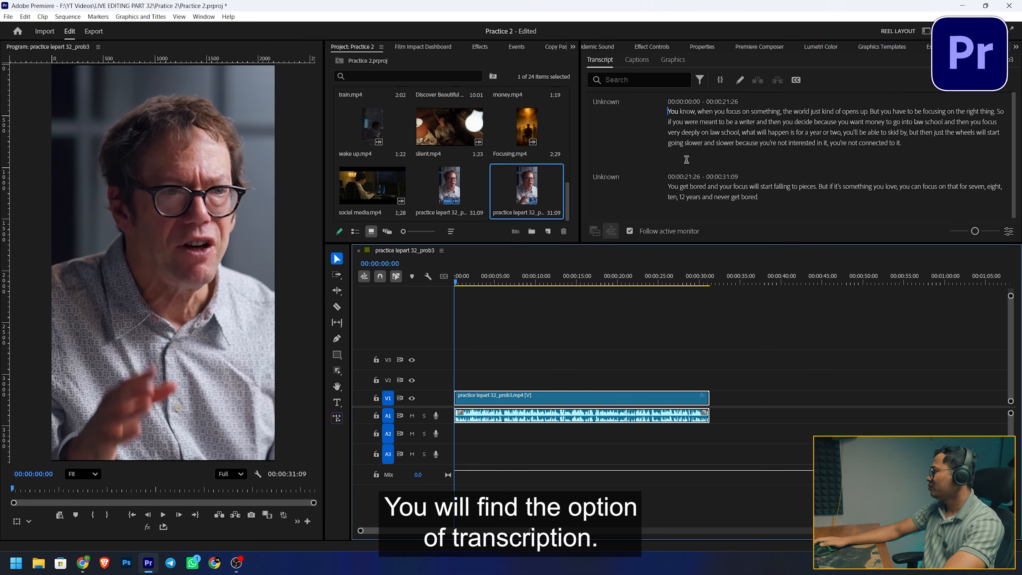
left_click(709, 125)
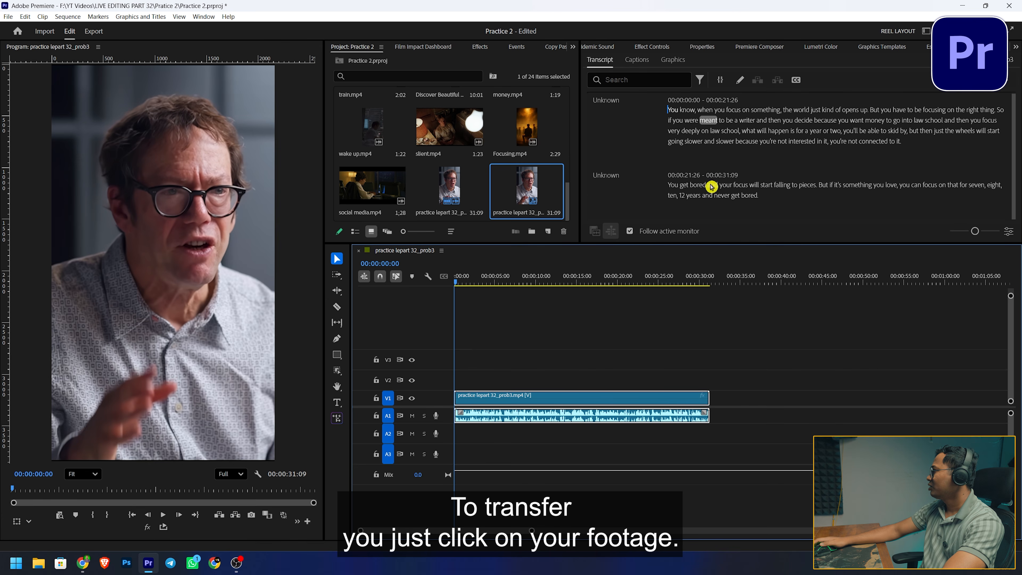
scroll(712, 187, "up", 1)
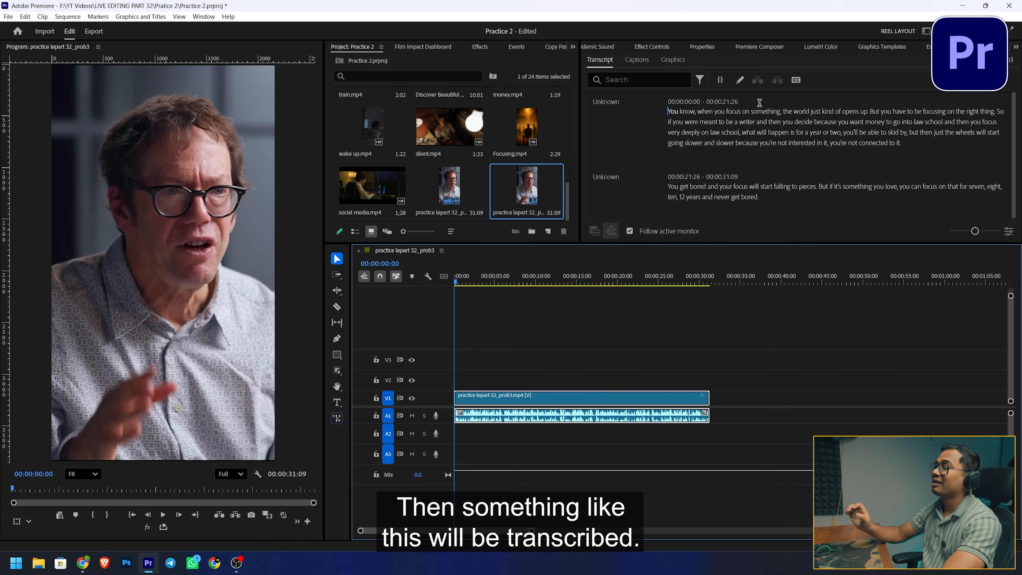
Generate a static transcript of the sequence in English with separate speakers, using the Mix audio
left_click(1001, 89)
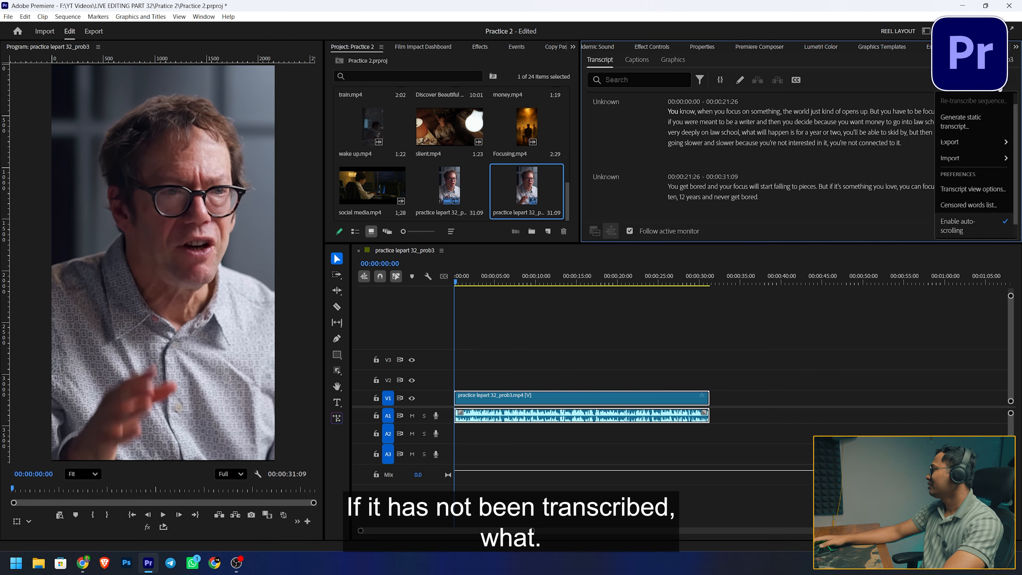
left_click(961, 120)
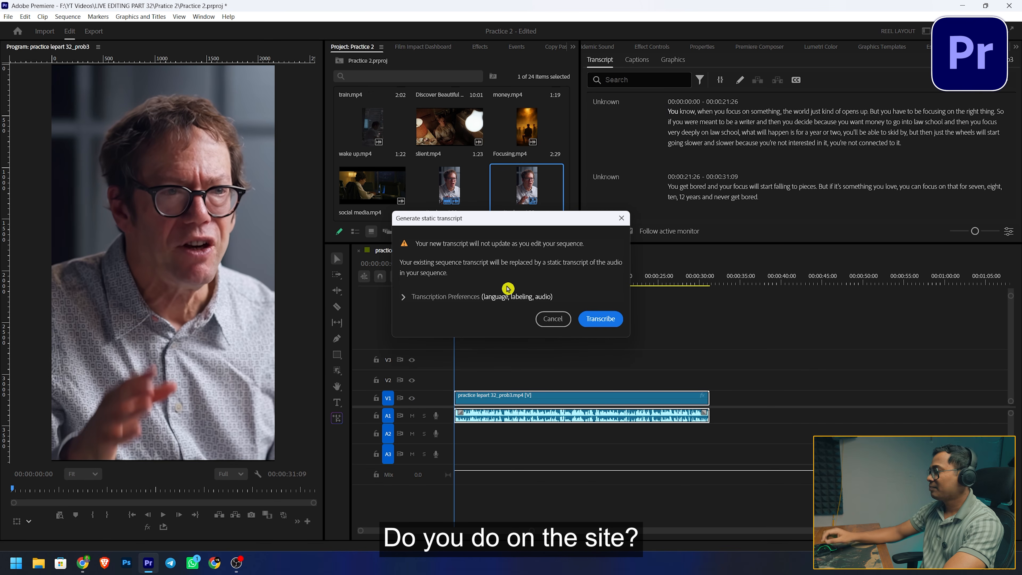
left_click(402, 298)
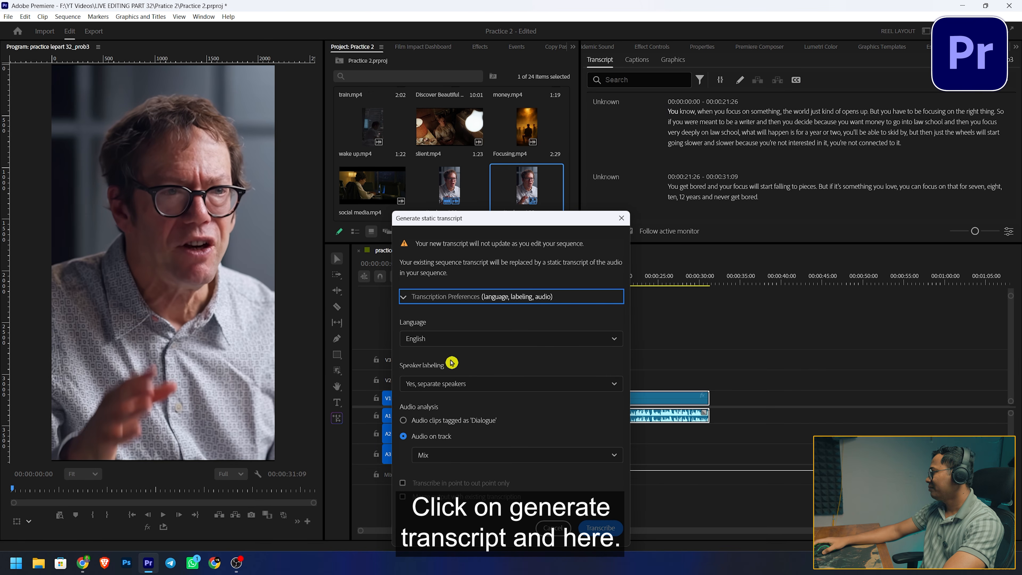
left_click(605, 528)
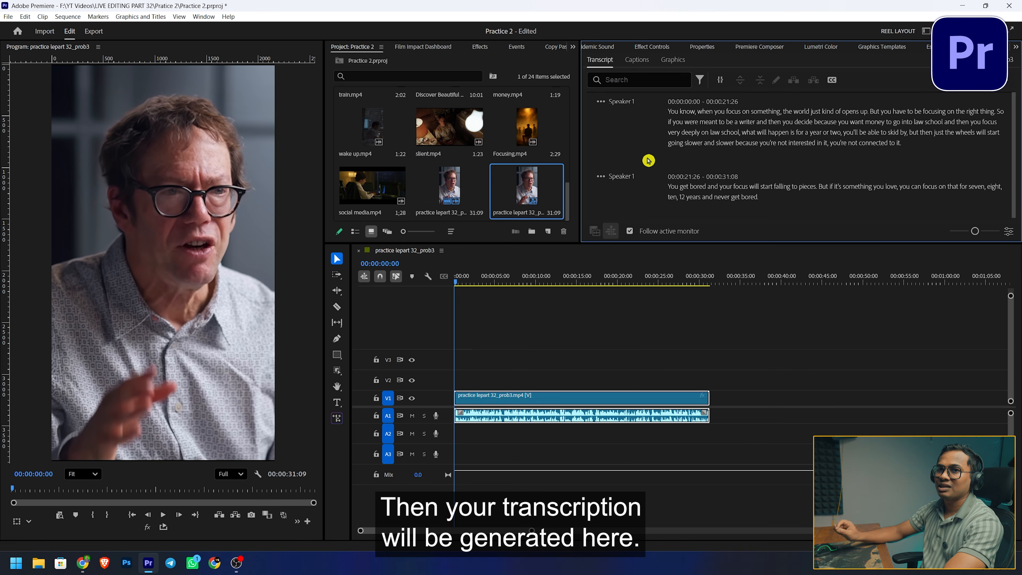
Create single-line subtitle captions from the transcript with a maximum length of 7 characters and a minimum duration of 1.2 seconds
left_click(832, 80)
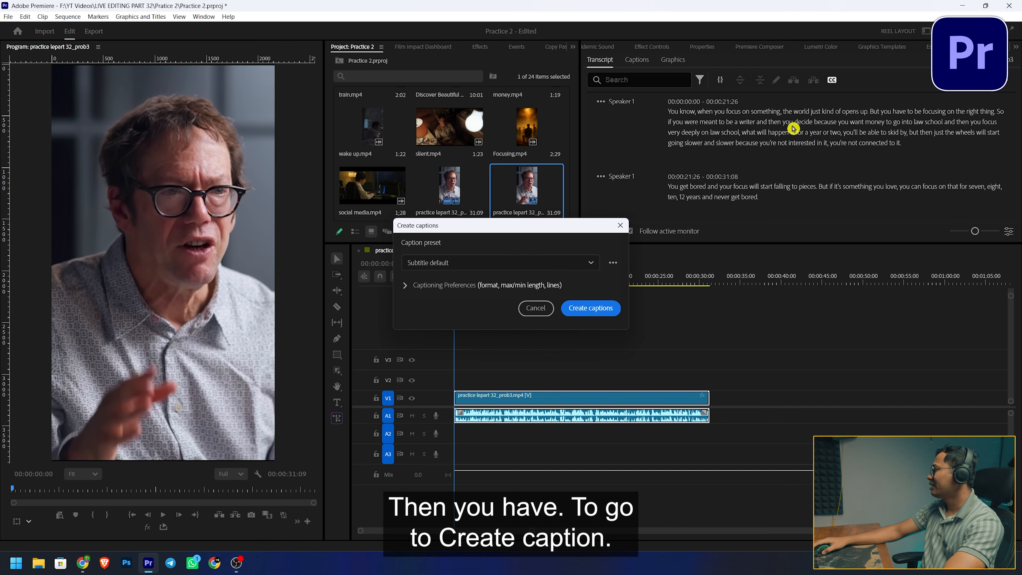
left_click(406, 285)
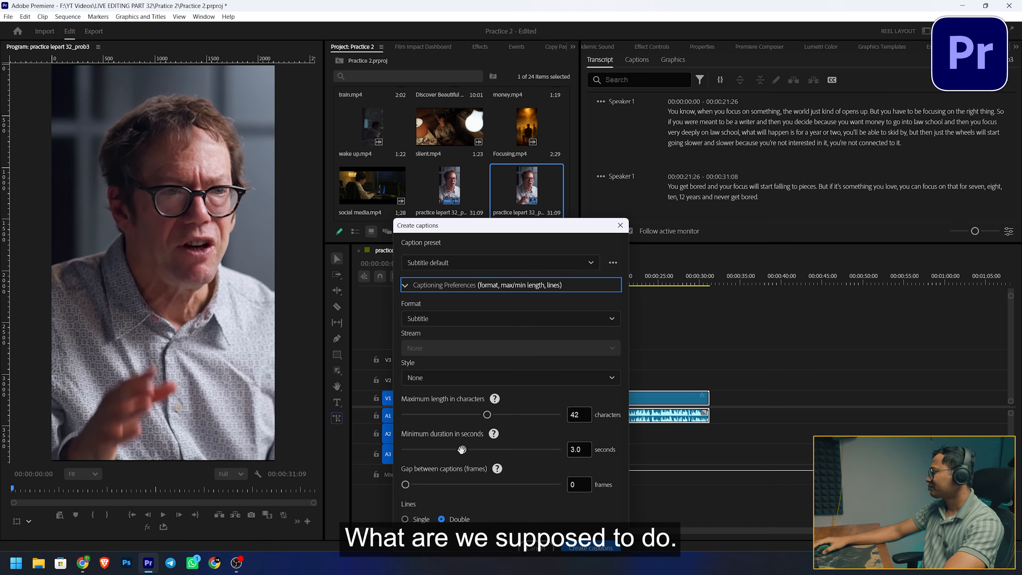
left_click_drag(403, 454, 377, 455)
left_click_drag(487, 414, 367, 410)
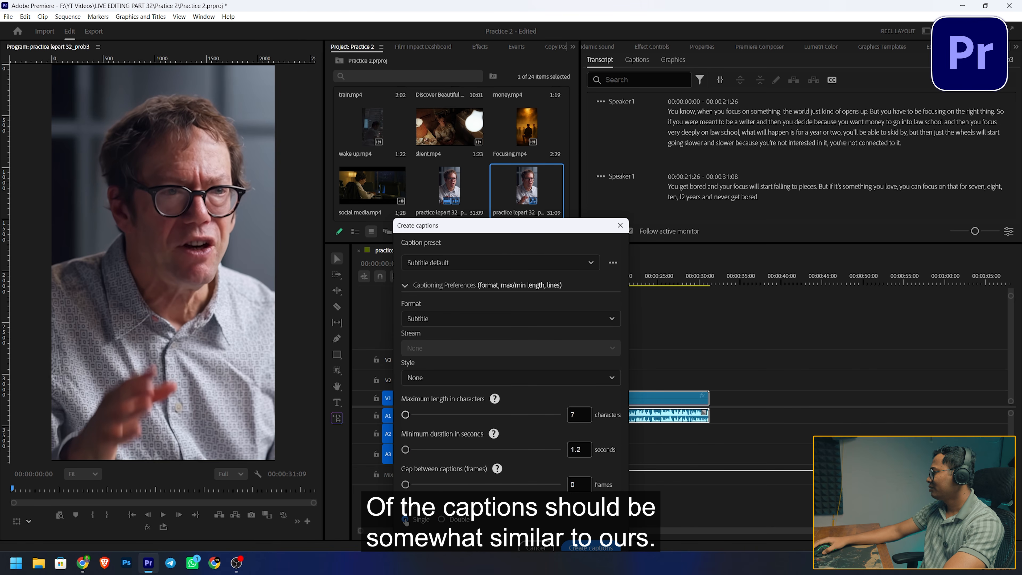
left_click_drag(548, 230, 540, 118)
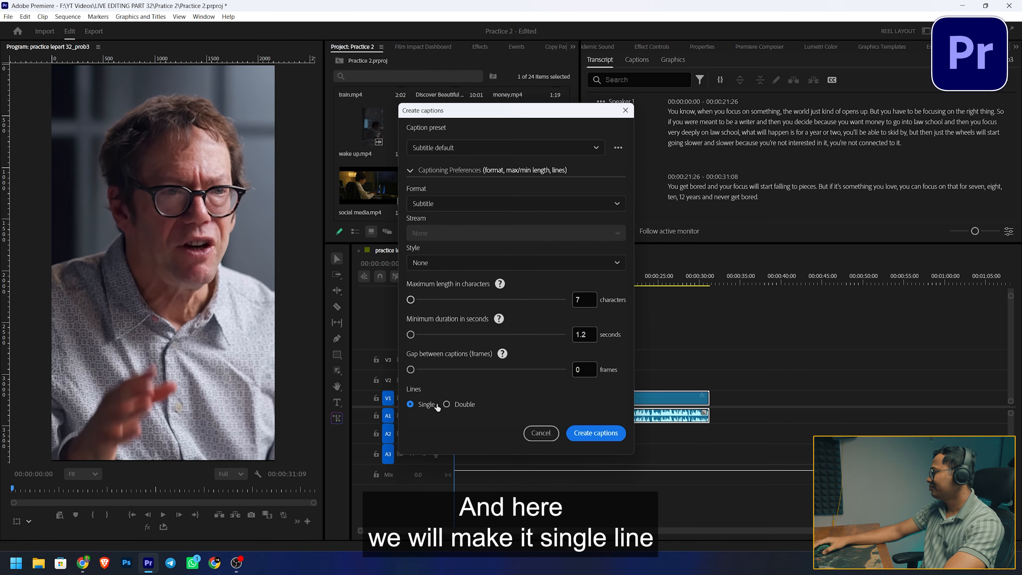
left_click(584, 433)
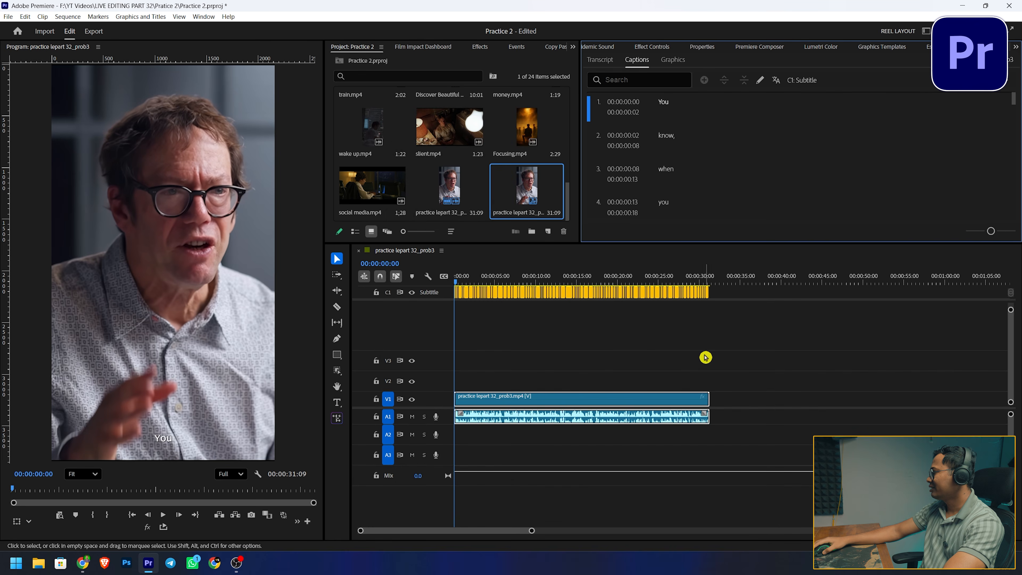
Set the font of the "focus" caption near the start of the subtitle track to Coolvetica Regular
scroll(499, 363, "up", 10)
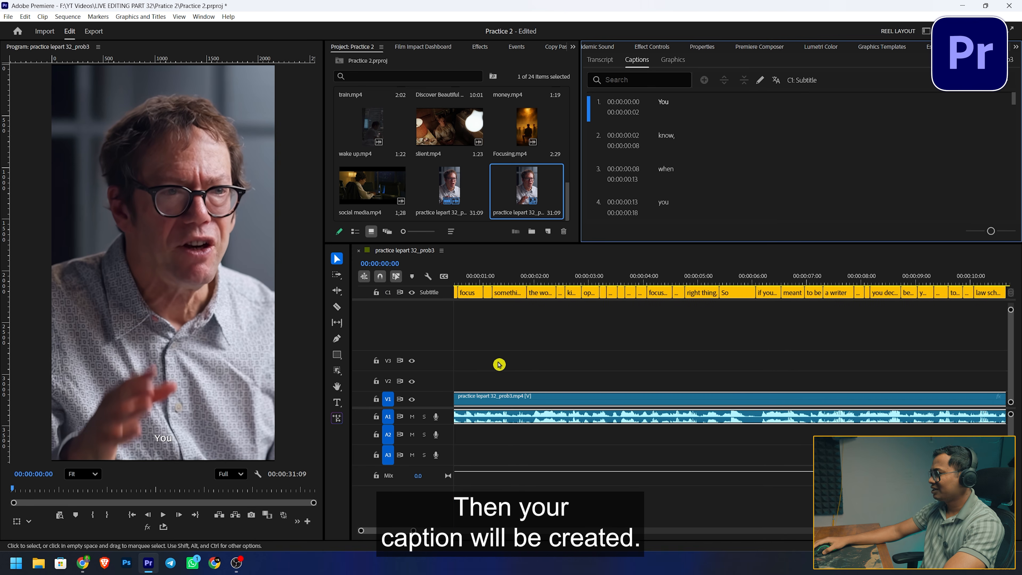
scroll(502, 364, "up", 2)
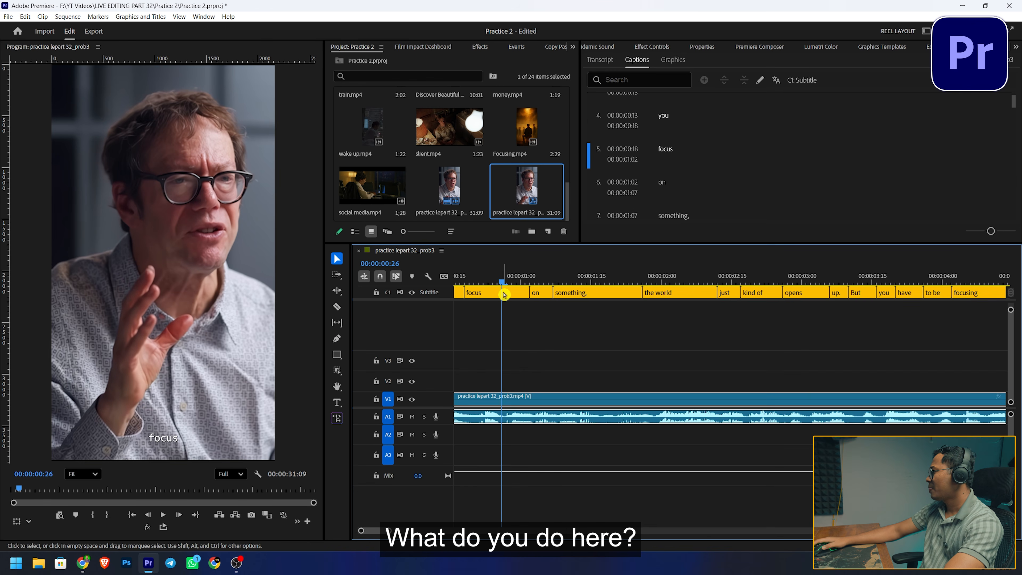
left_click(501, 296)
left_click(696, 47)
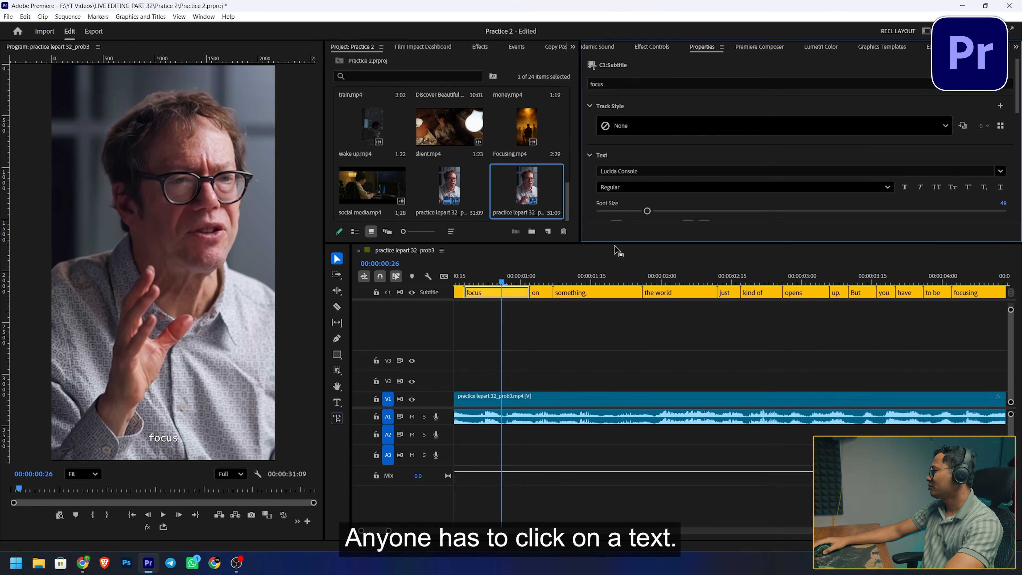
left_click_drag(616, 243, 616, 336)
left_click(666, 171)
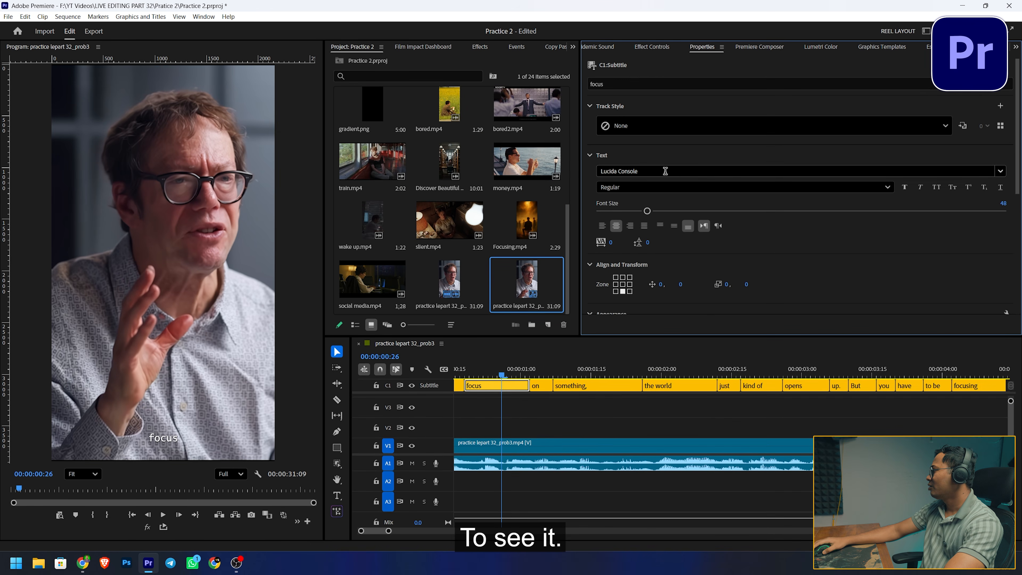
type("cool")
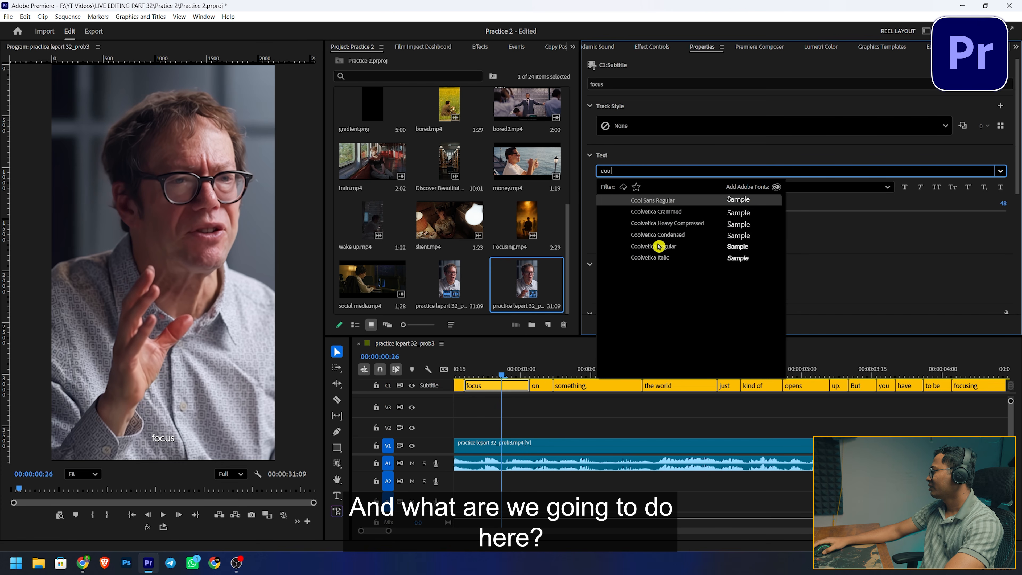
left_click(661, 246)
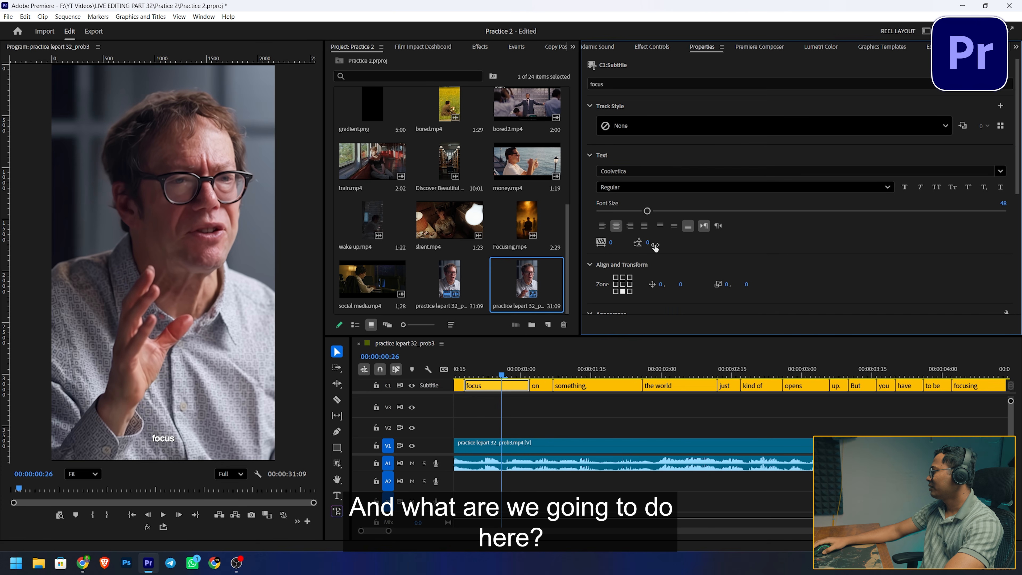
Align the caption to the centre zone of the frame with font size 129, and turn off its shadow
left_click(623, 285)
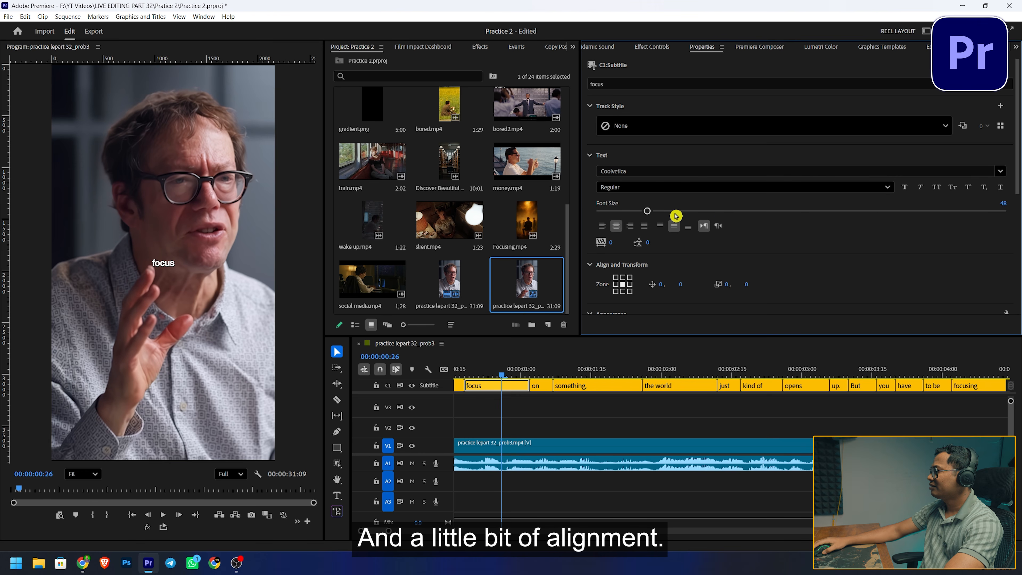
left_click_drag(652, 211, 733, 217)
scroll(761, 246, "down", 5)
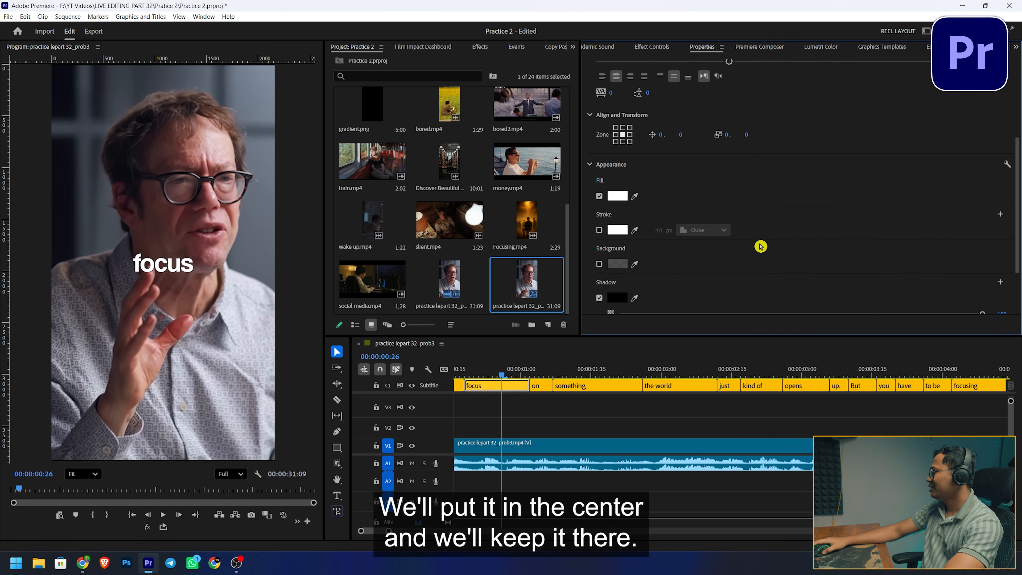
left_click(601, 259)
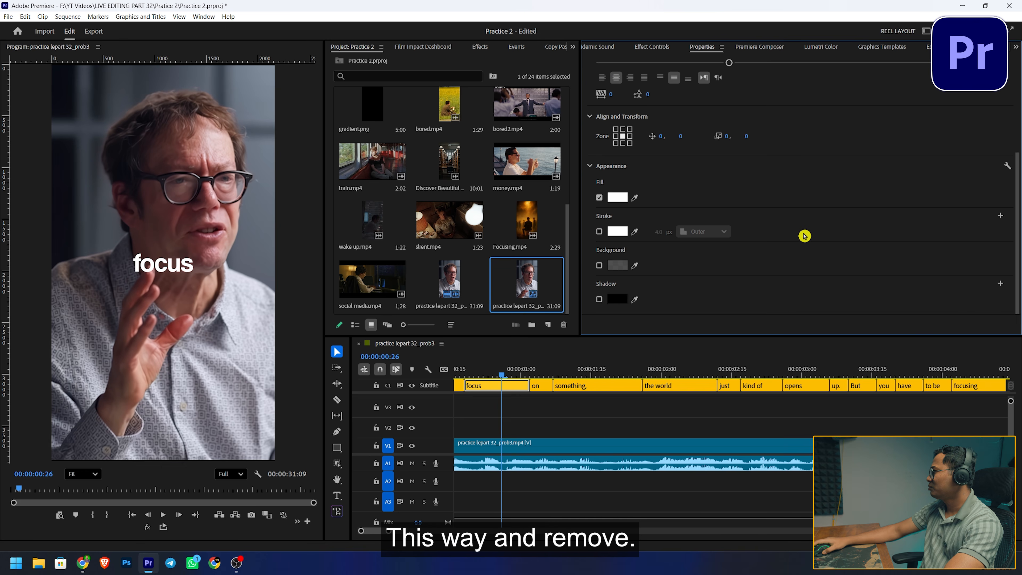
Tighten the caption's tracking to -34 and enlarge its font size to 173
scroll(807, 236, "up", 3)
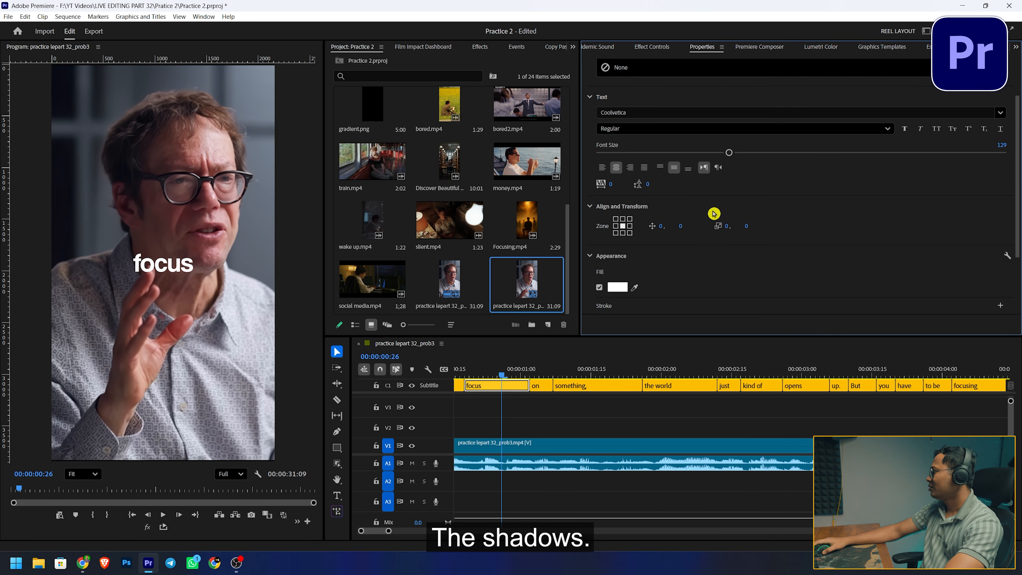
left_click_drag(612, 183, 599, 184)
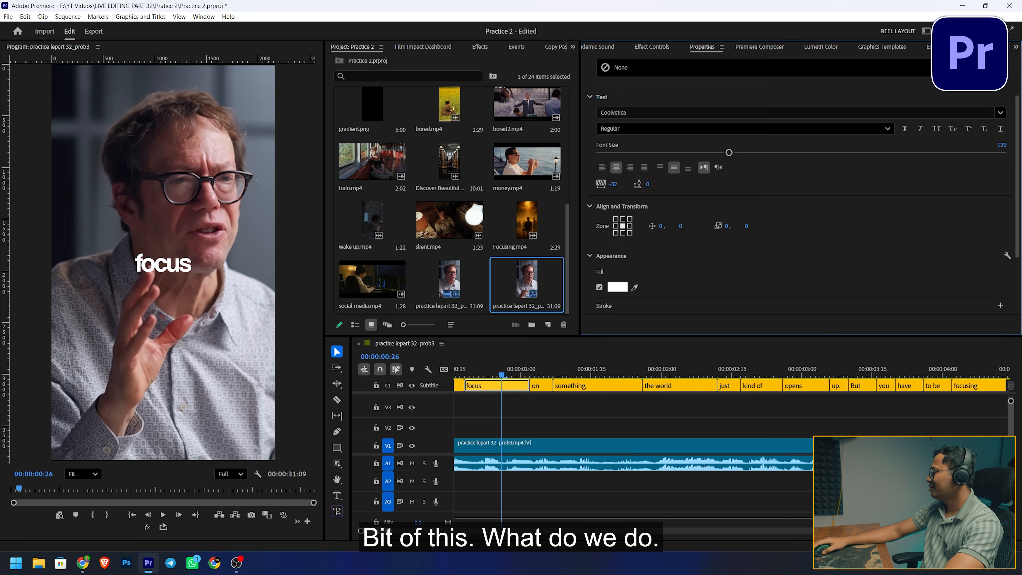
scroll(998, 222, "up", 2)
Save the caption formatting as a new track style named "caption" in the project
left_click(1001, 105)
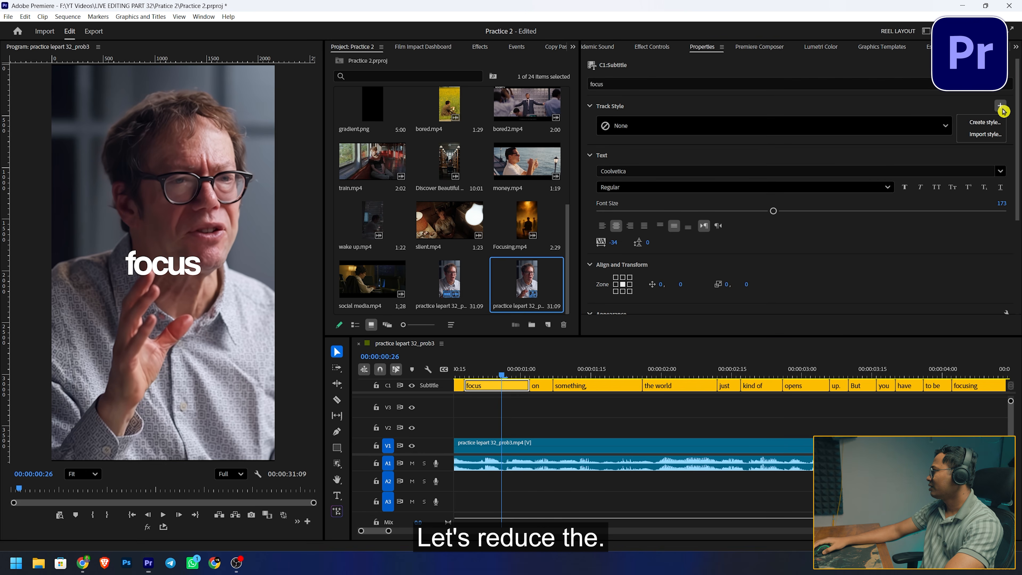
left_click(986, 122)
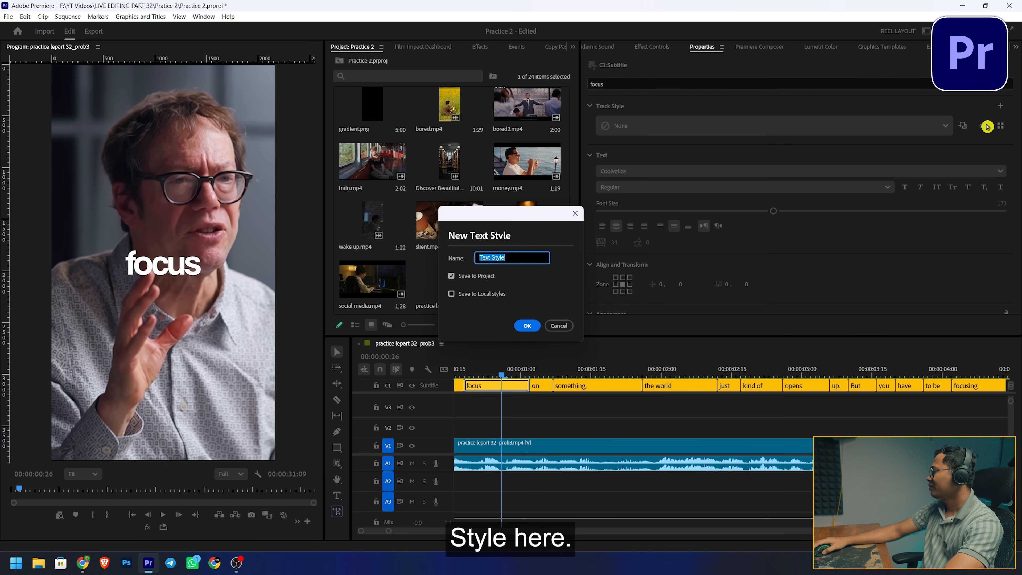
type("caption")
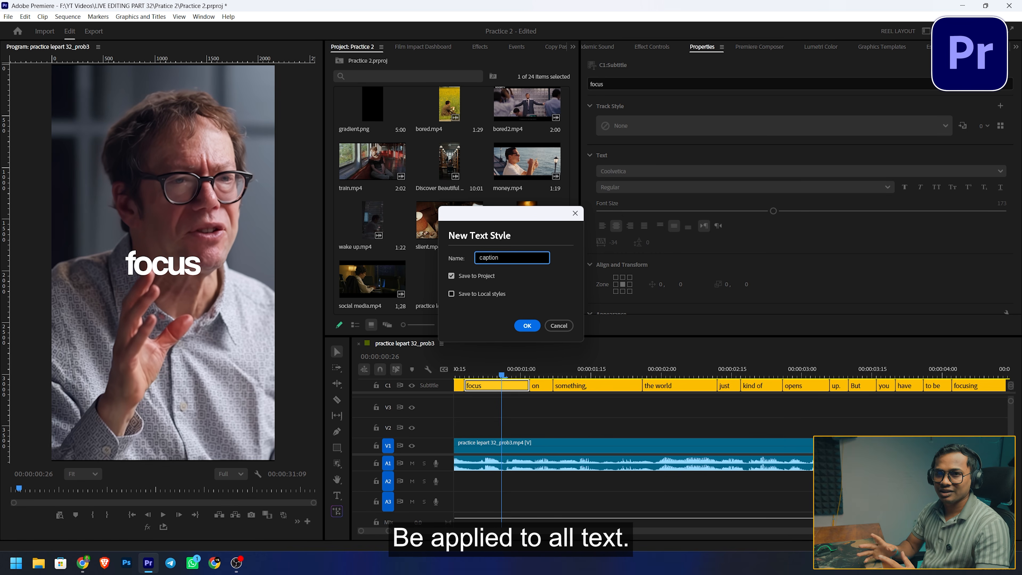
left_click(523, 327)
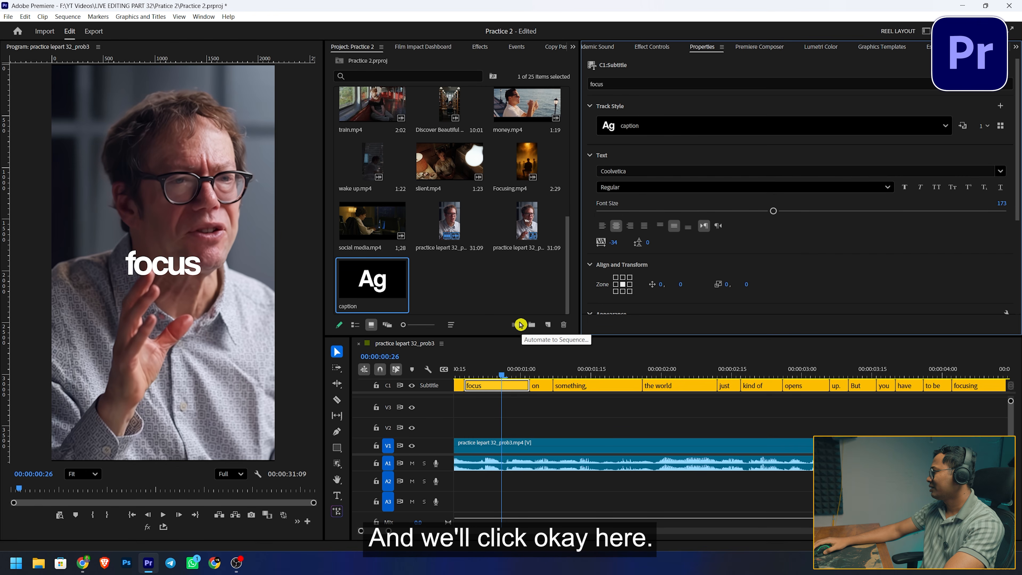
Play back the sequence from the beginning to check the style across the captions
scroll(536, 389, "down", 3)
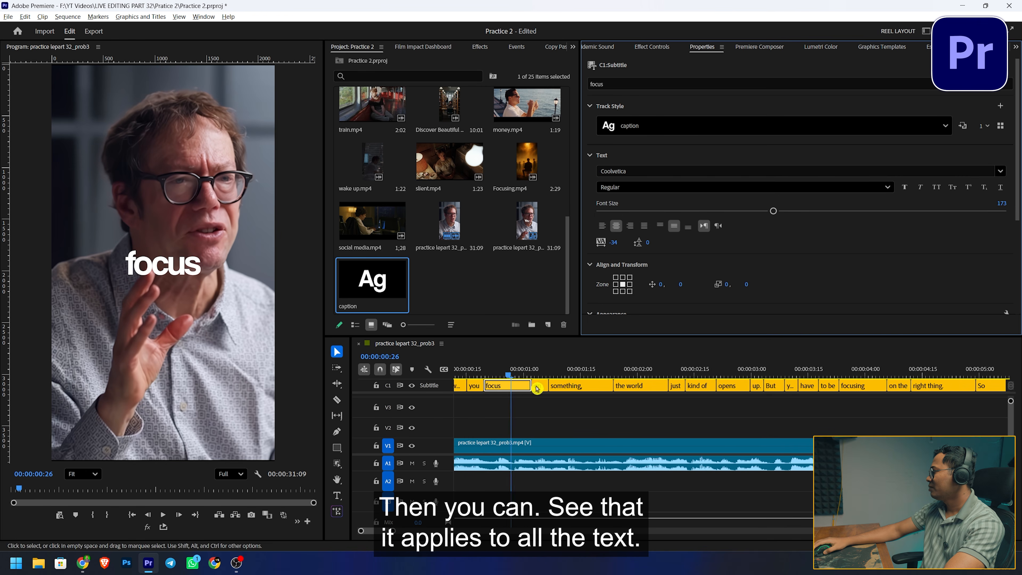
left_click_drag(490, 376, 434, 374)
key("space")
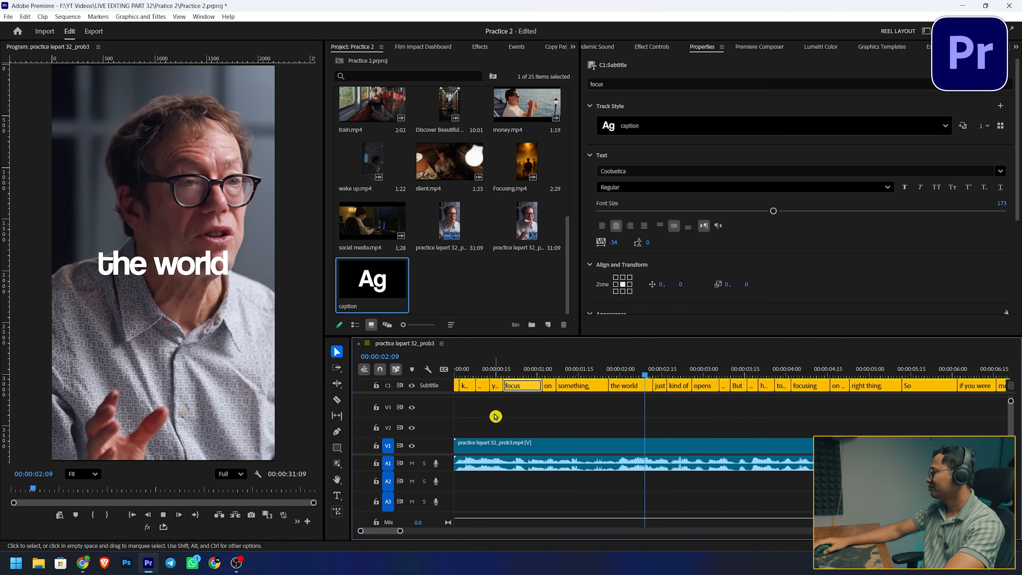
key("space")
Select all the captions on the subtitle track and upgrade them to graphics
left_click_drag(792, 401, 399, 380)
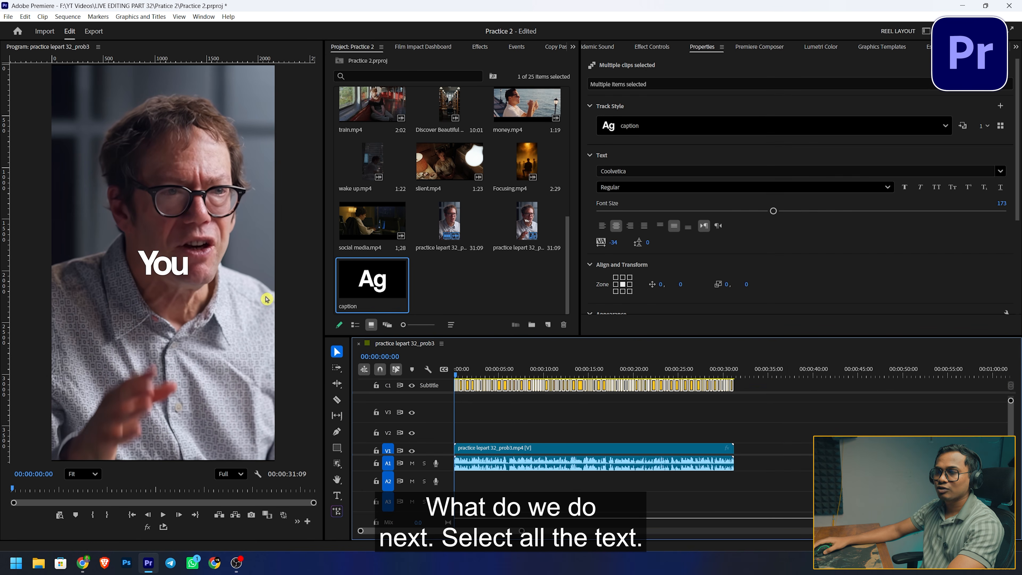
left_click(140, 17)
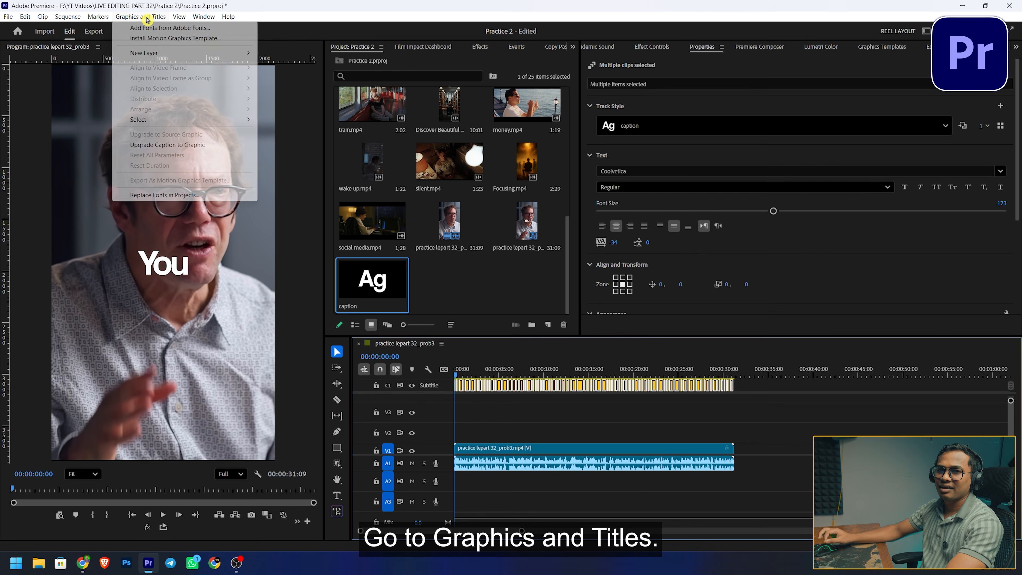
left_click(169, 145)
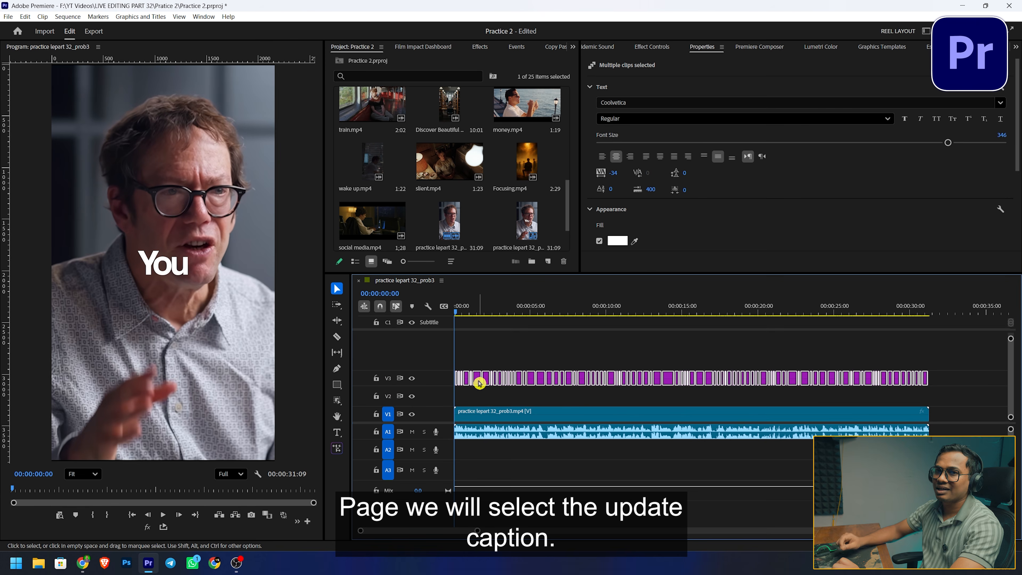
Move all the upgraded caption graphics up to track V5 and play the opening of the sequence
left_click_drag(479, 384, 480, 359)
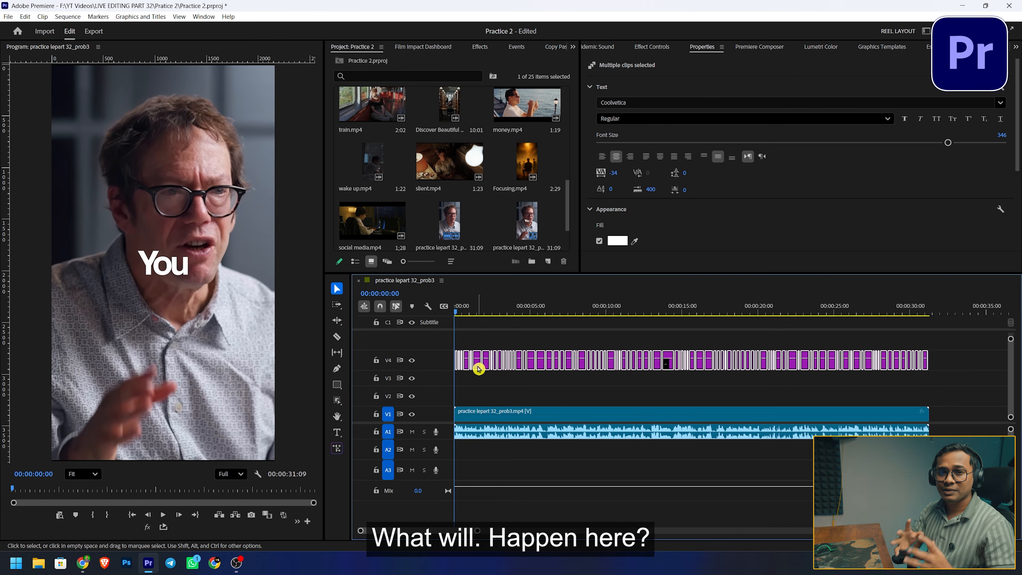
left_click_drag(479, 365, 453, 359)
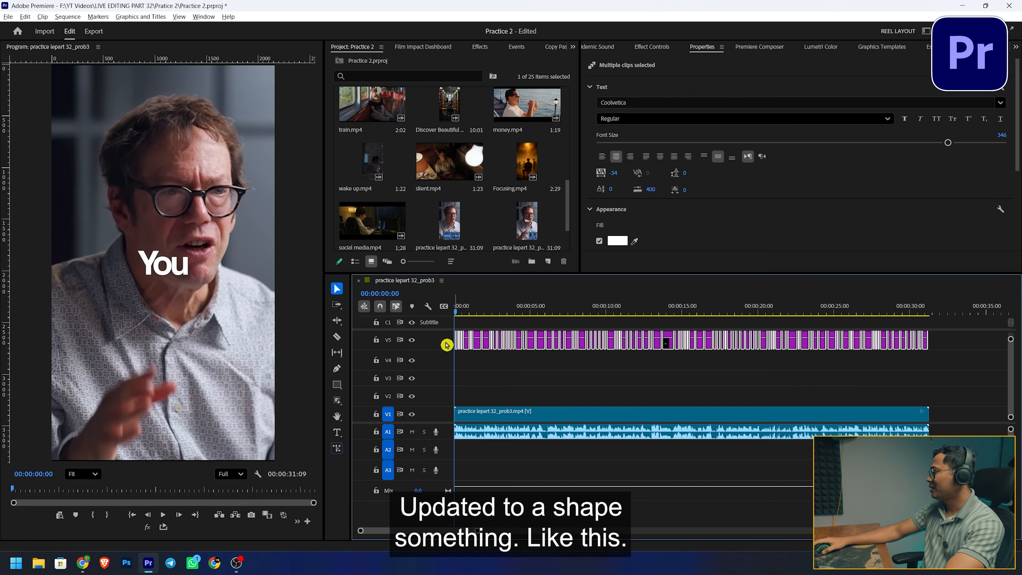
left_click(474, 395)
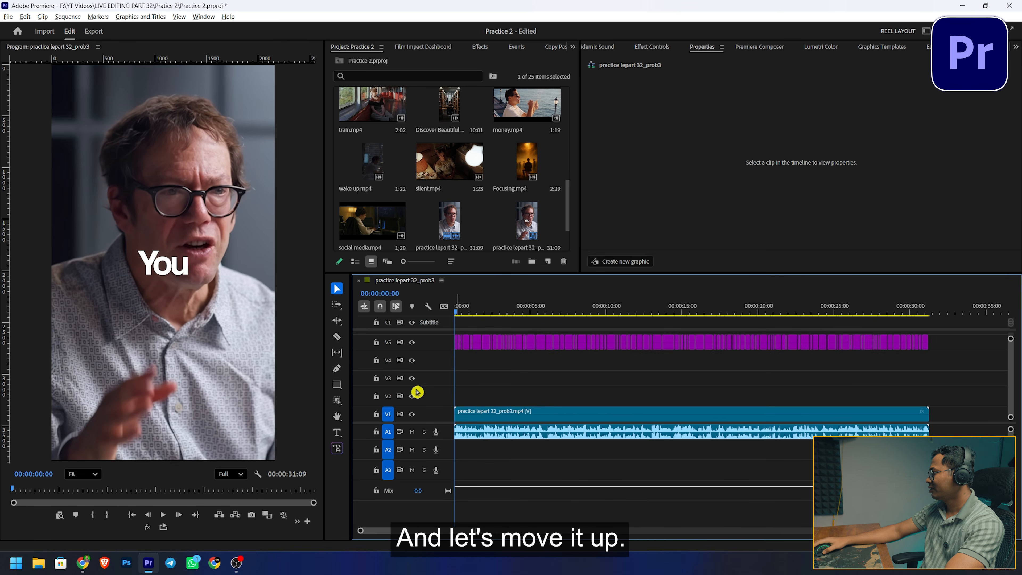
scroll(466, 382, "up", 2)
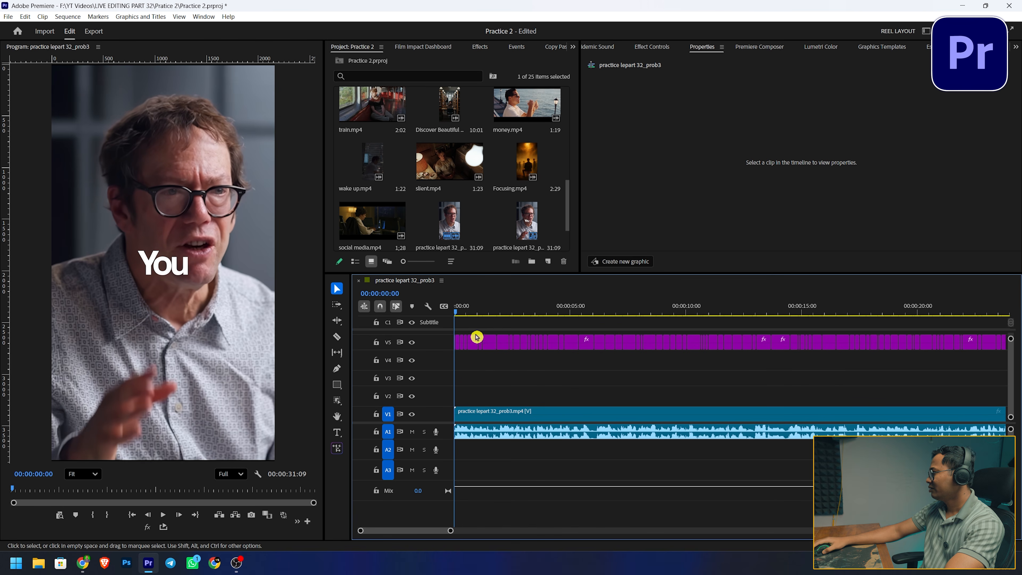
key("space")
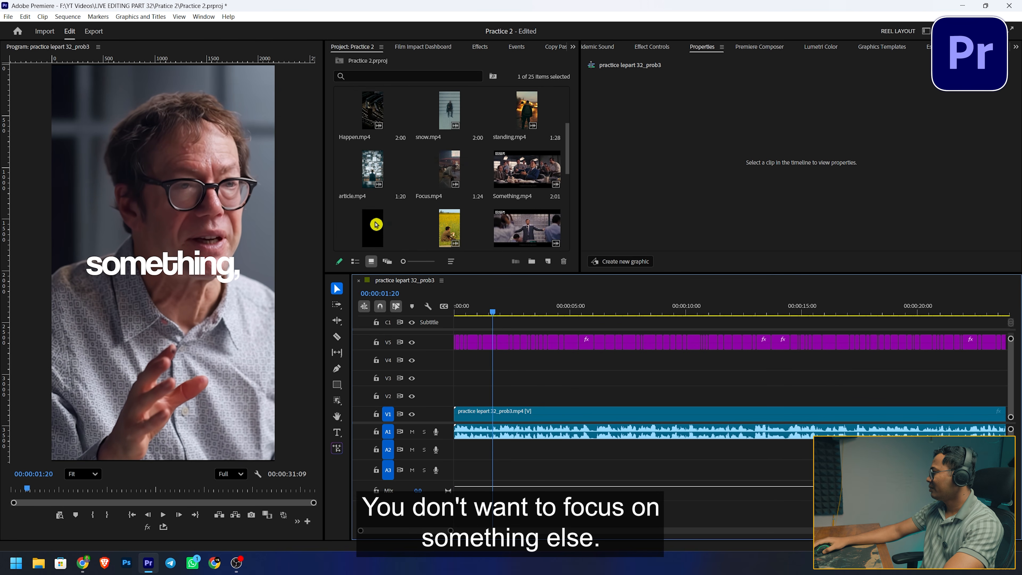
Place gradient.png on track V2 from the start of the sequence and extend it along the talking-head clip
left_click_drag(372, 223, 459, 397)
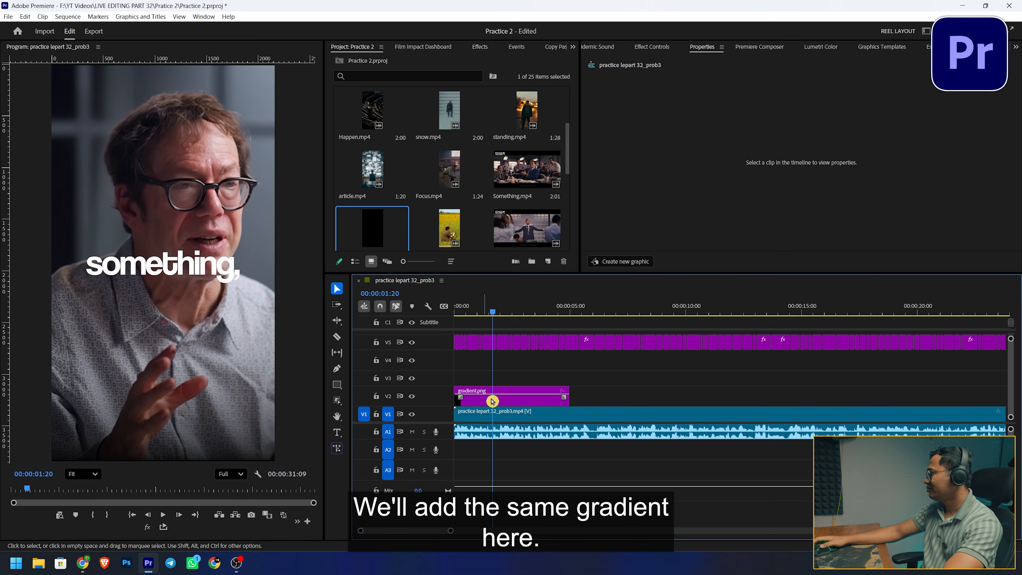
scroll(644, 391, "down", 4)
left_click_drag(504, 399, 770, 394)
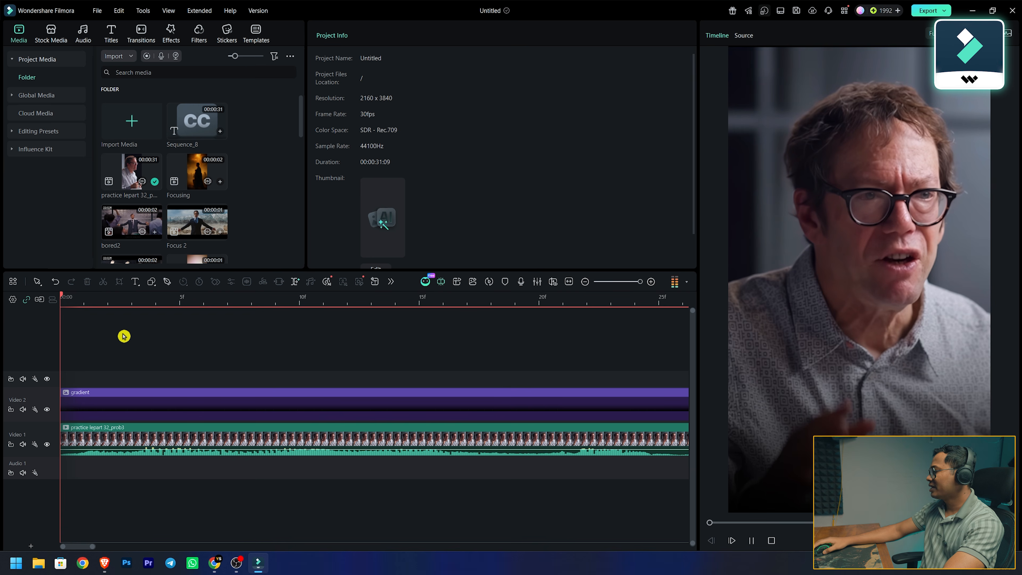
Switch to Wondershare Filmora and add a plain text title on the track above the gradient
key("space")
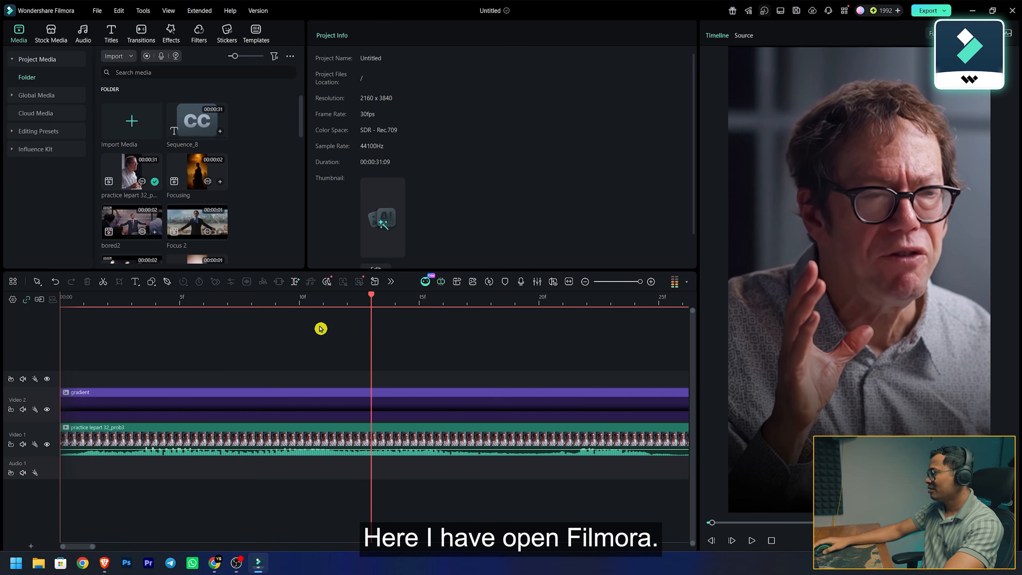
scroll(222, 331, "down", 1)
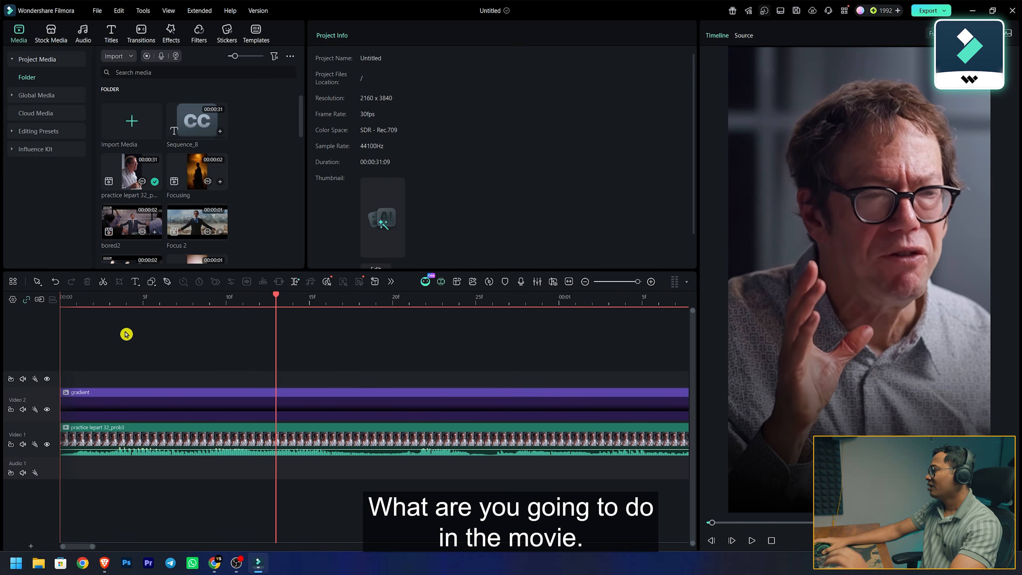
left_click(115, 39)
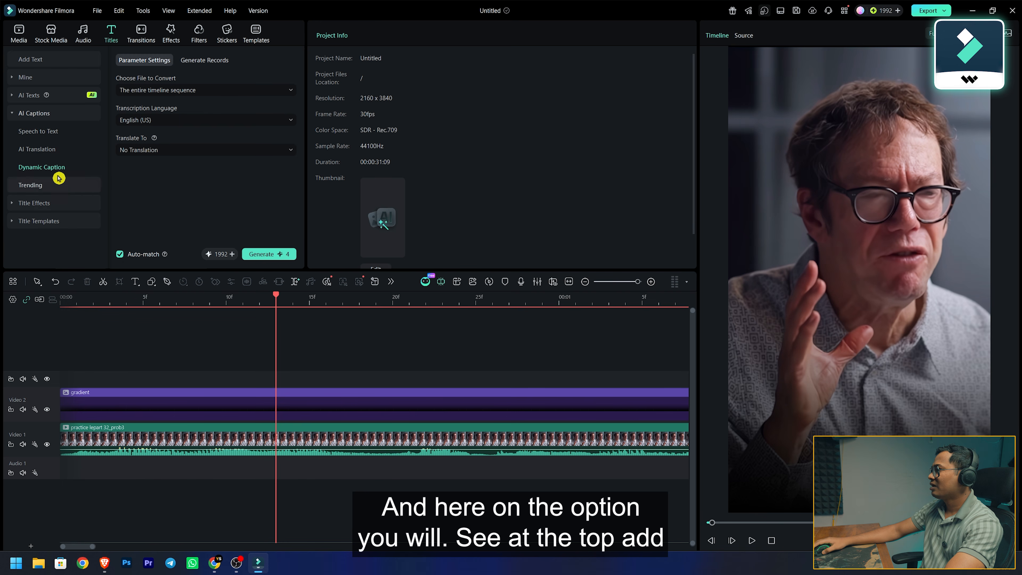
left_click(60, 60)
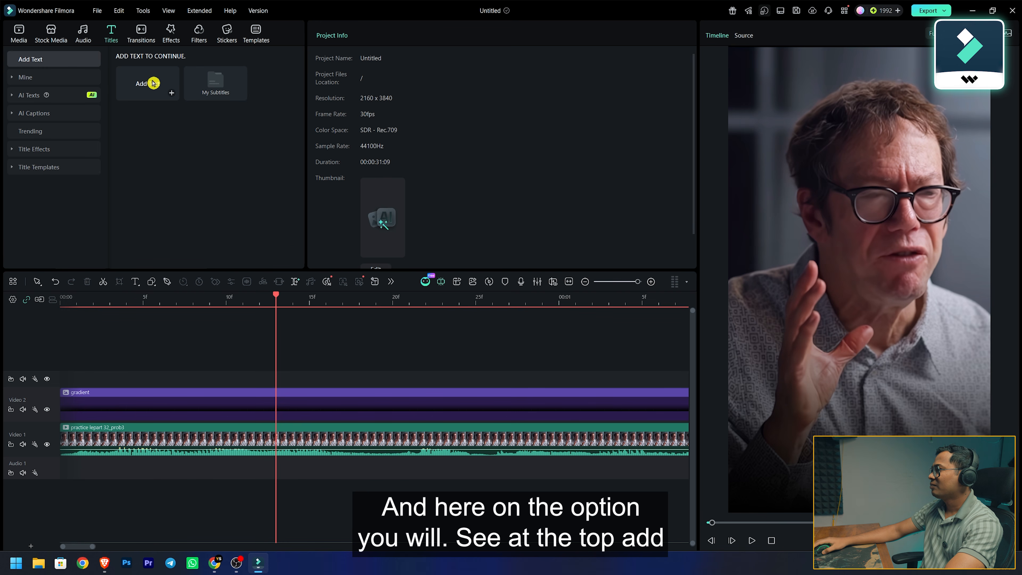
left_click(171, 94)
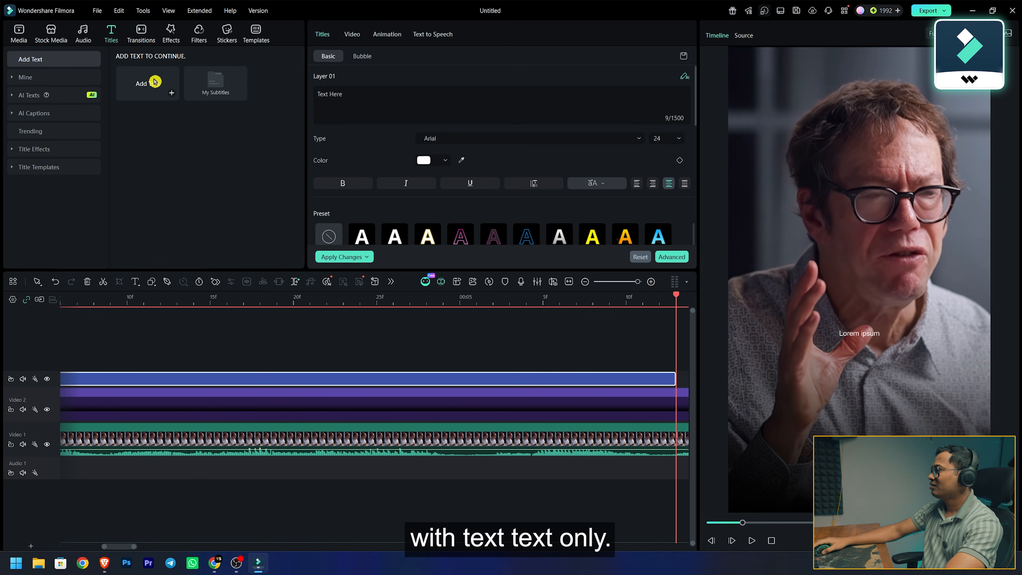
Trim the end of the new title clip so that it finishes at about 2.5 seconds
scroll(265, 354, "right", 5)
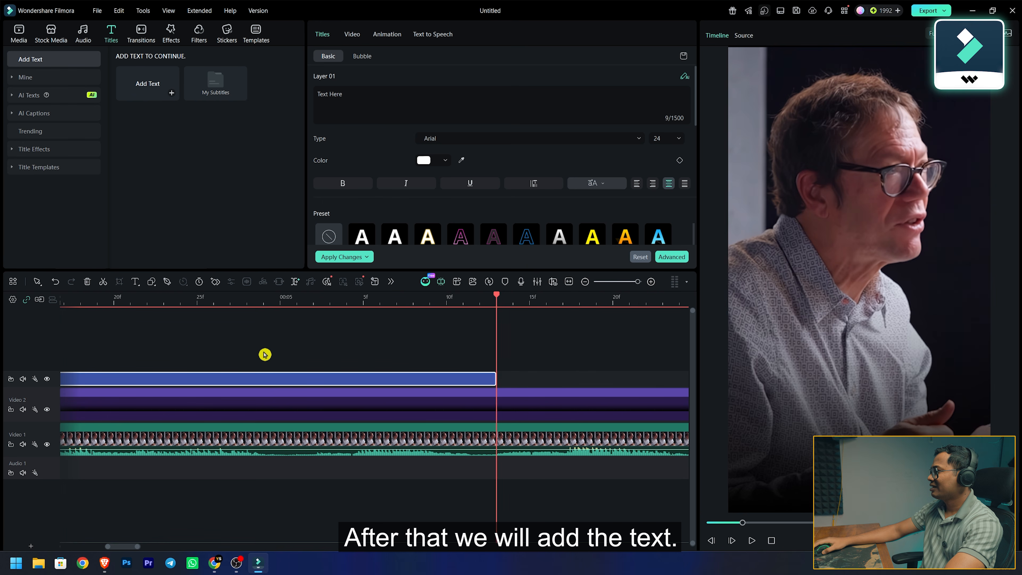
scroll(200, 348, "down", 3)
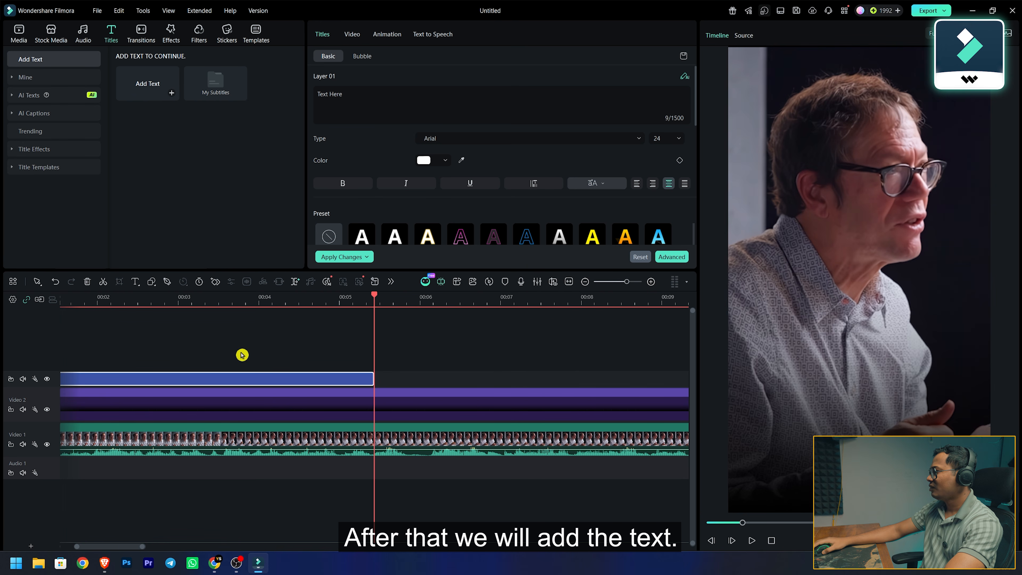
left_click_drag(364, 369, 199, 379)
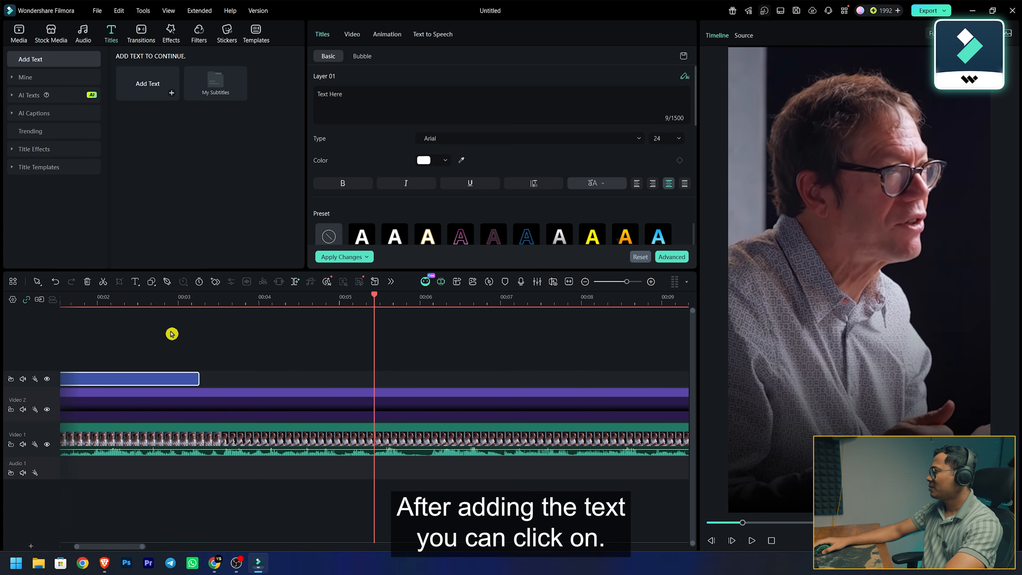
left_click(141, 296)
scroll(140, 296, "down", 3)
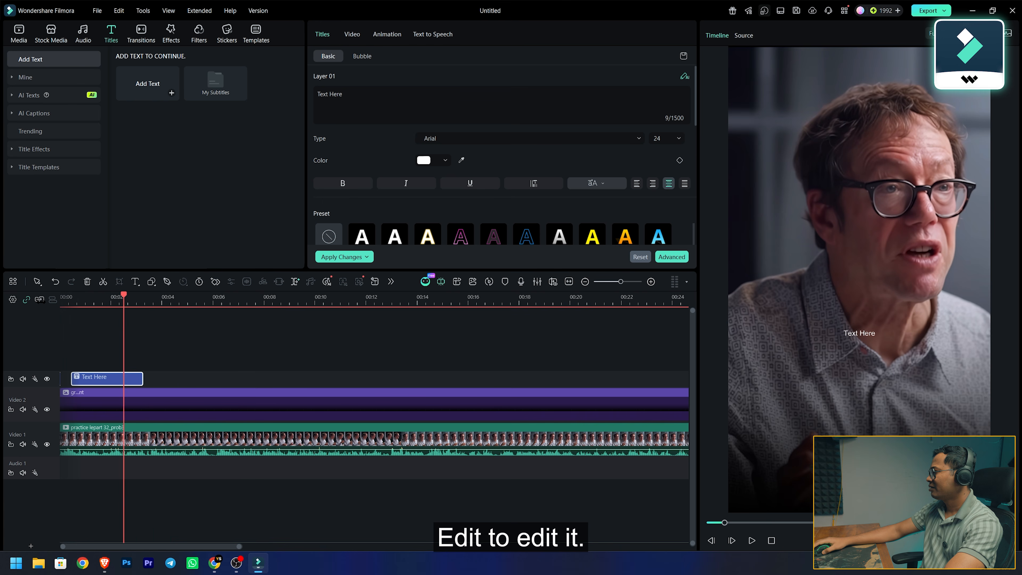
left_click_drag(140, 379, 124, 380)
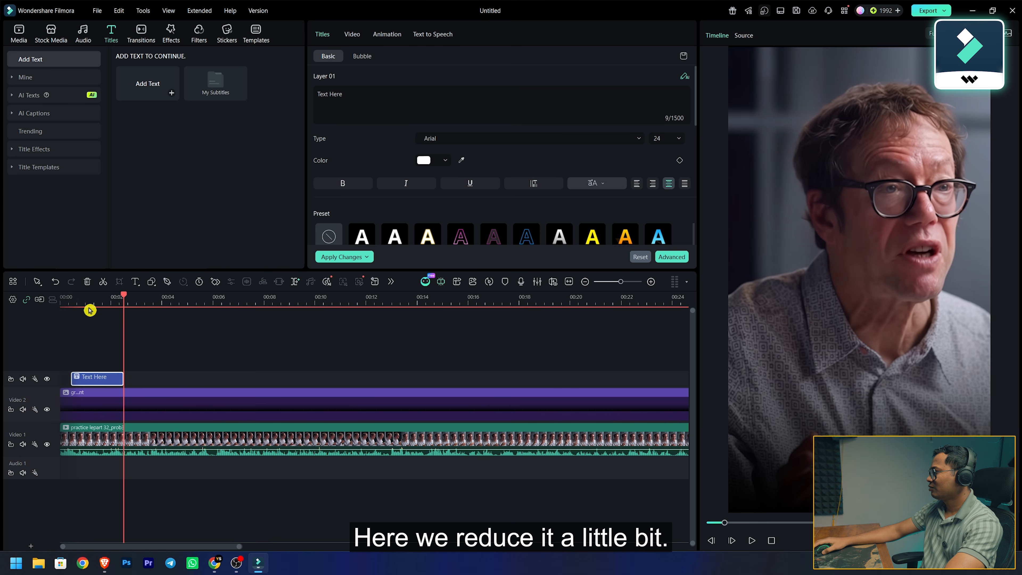
Replace the title's placeholder text with "when" and set its font to Coolvetica Regular
left_click(93, 300)
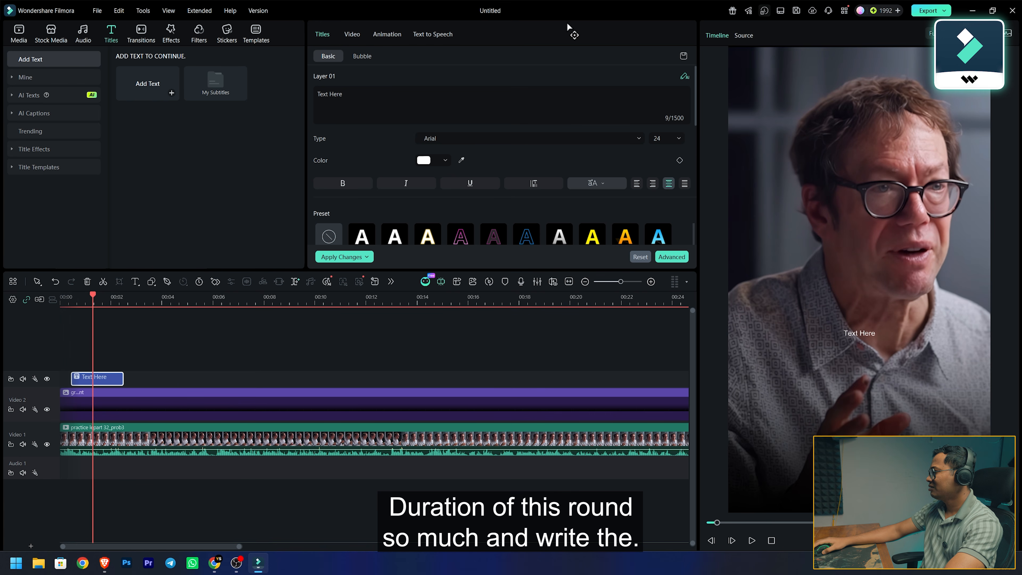
key("ctrl+a")
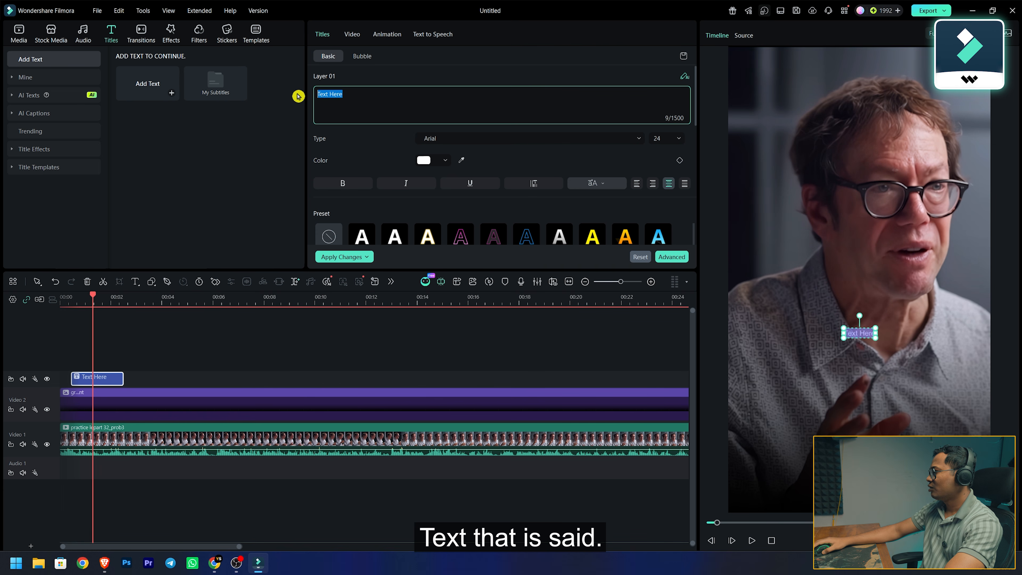
type("when")
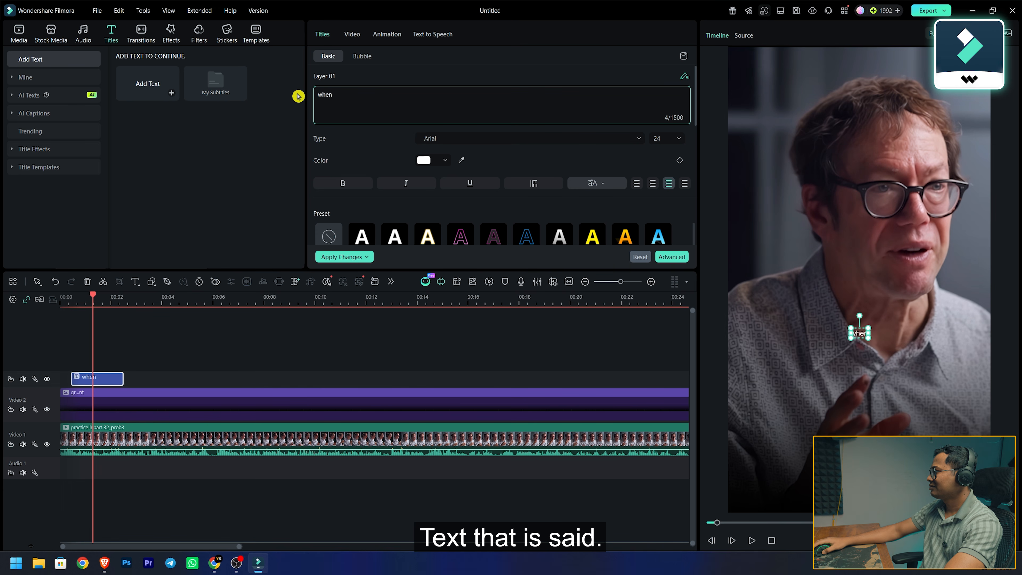
key("ctrl+a")
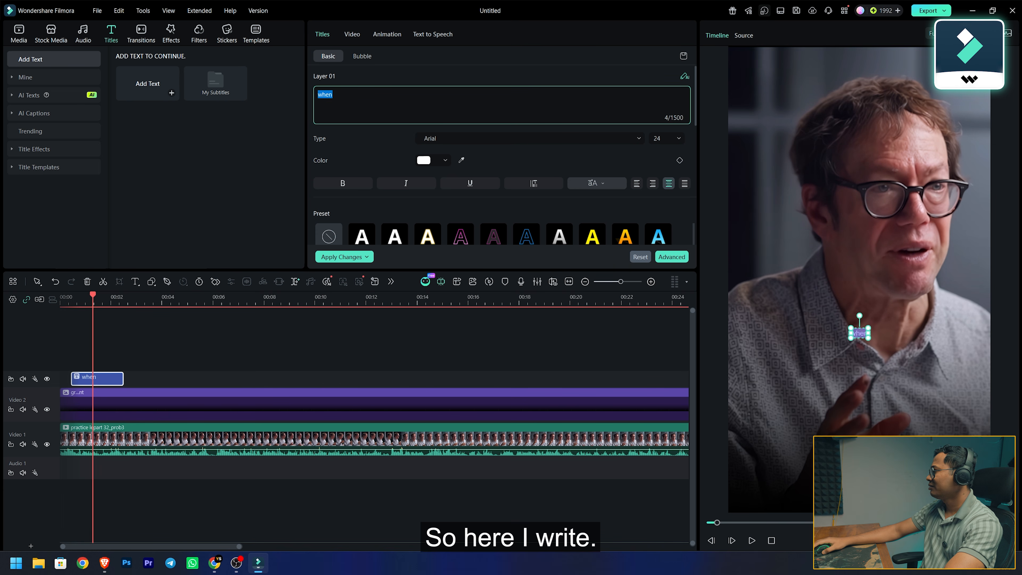
left_click(385, 143)
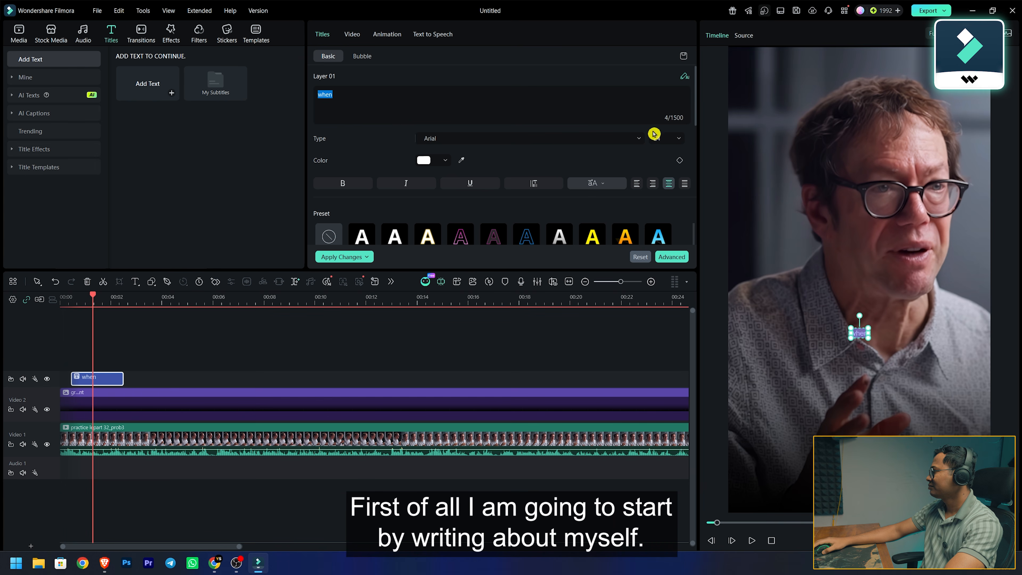
left_click(510, 142)
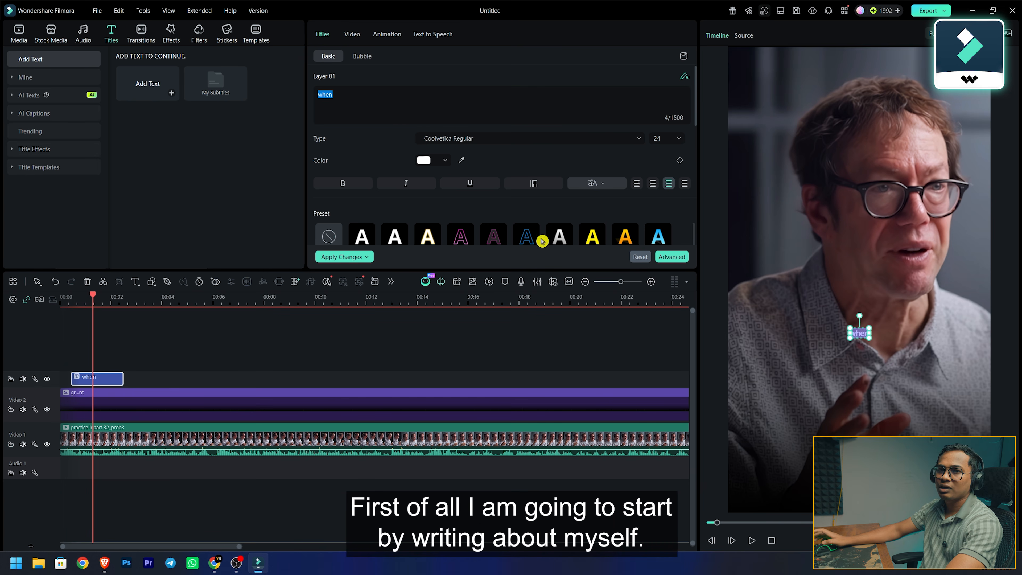
left_click(267, 355)
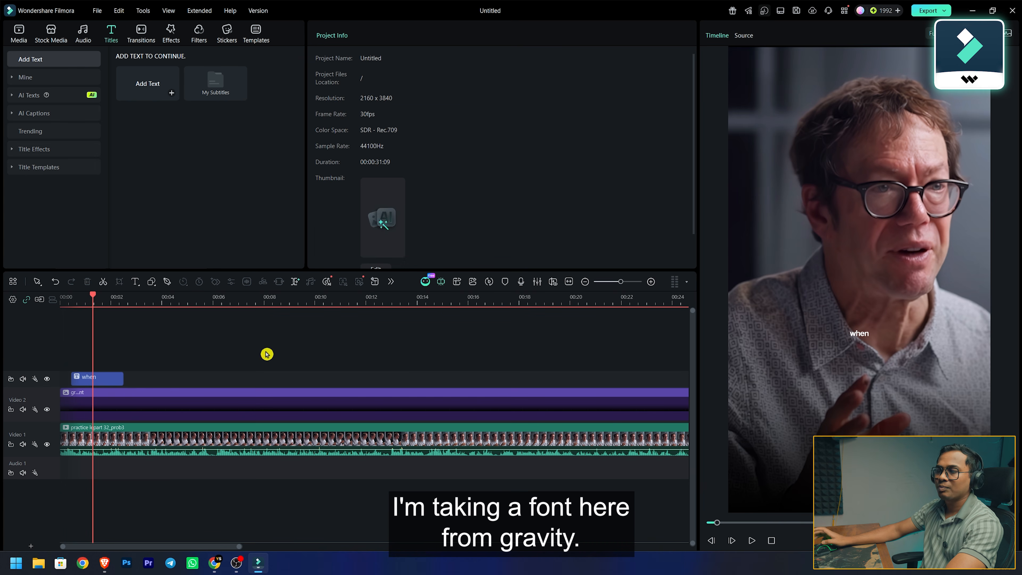
Set the font size of the "when" title to 56
left_click(89, 381)
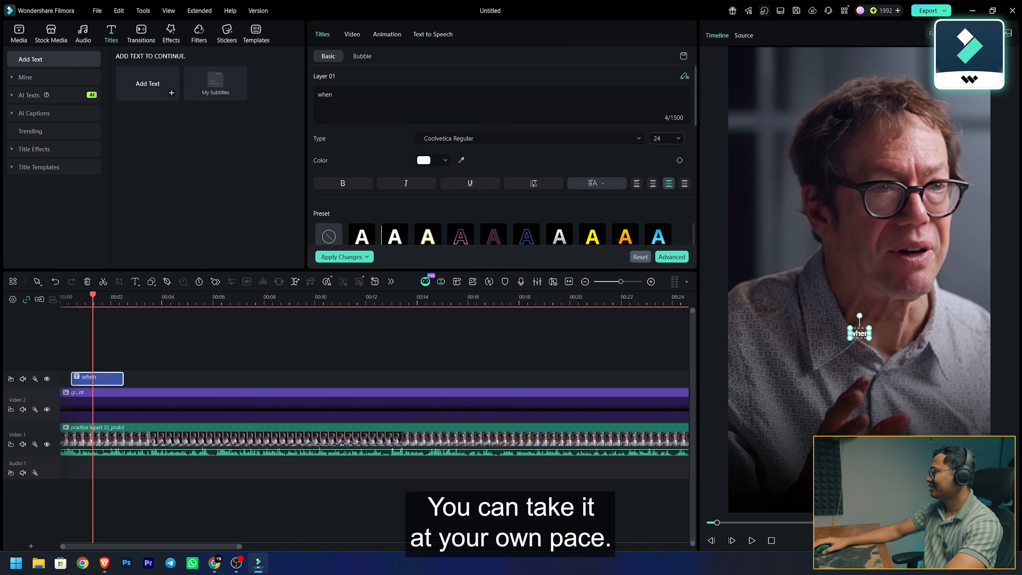
scroll(679, 162, "down", 5)
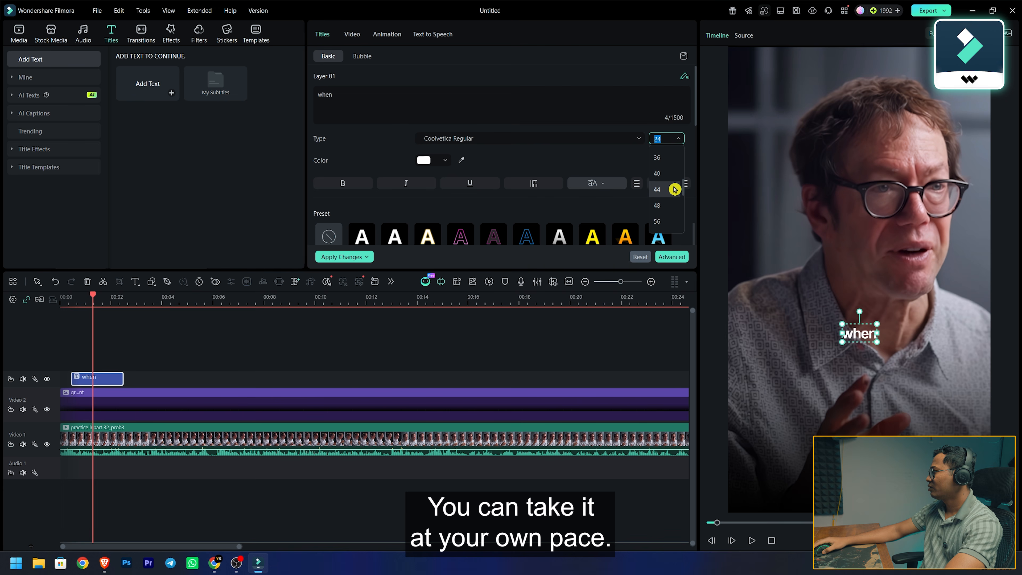
left_click(671, 173)
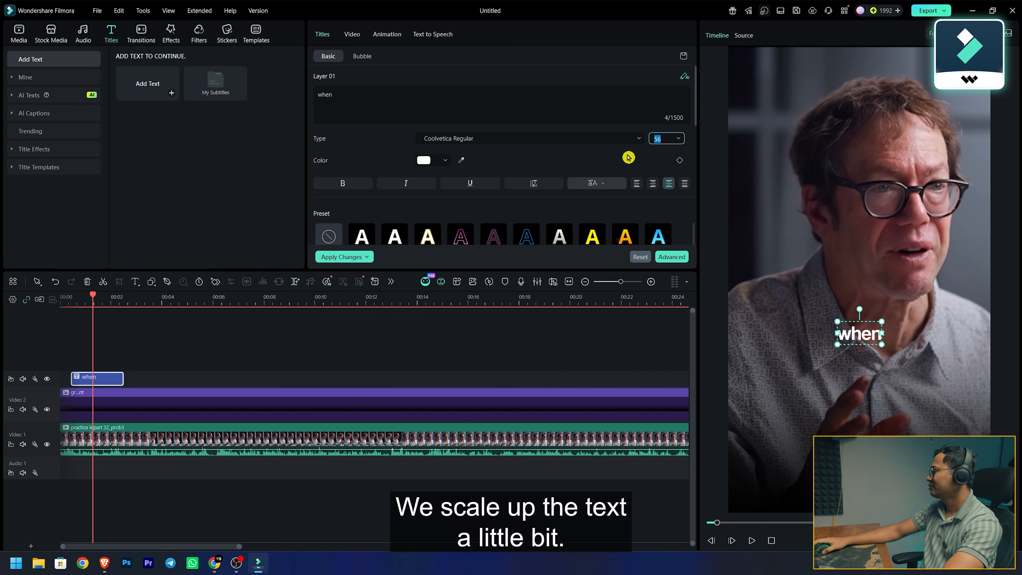
Centre-align the "when" title in the frame and reposition it over the speaker's collar
scroll(628, 158, "down", 10)
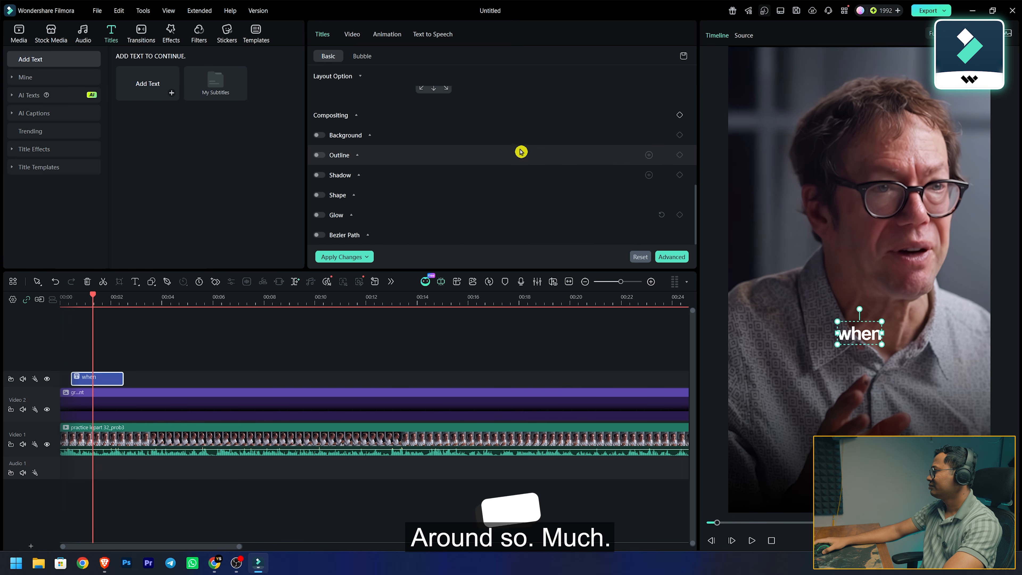
scroll(521, 152, "up", 3)
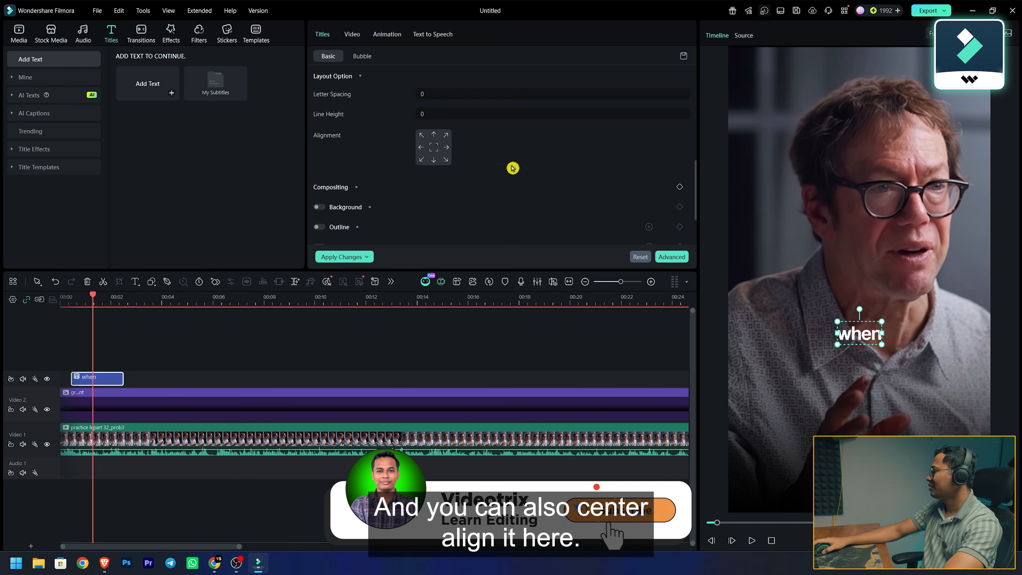
left_click(434, 149)
left_click_drag(863, 282, 863, 334)
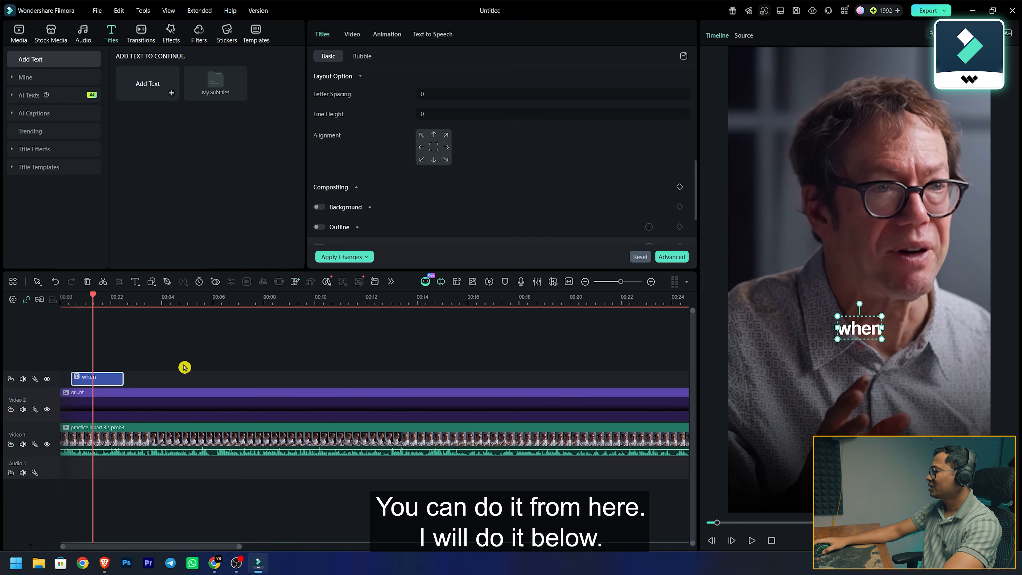
Duplicate the "when" title onto the track above and change the copy's text to "you"
left_click_drag(107, 381, 105, 361)
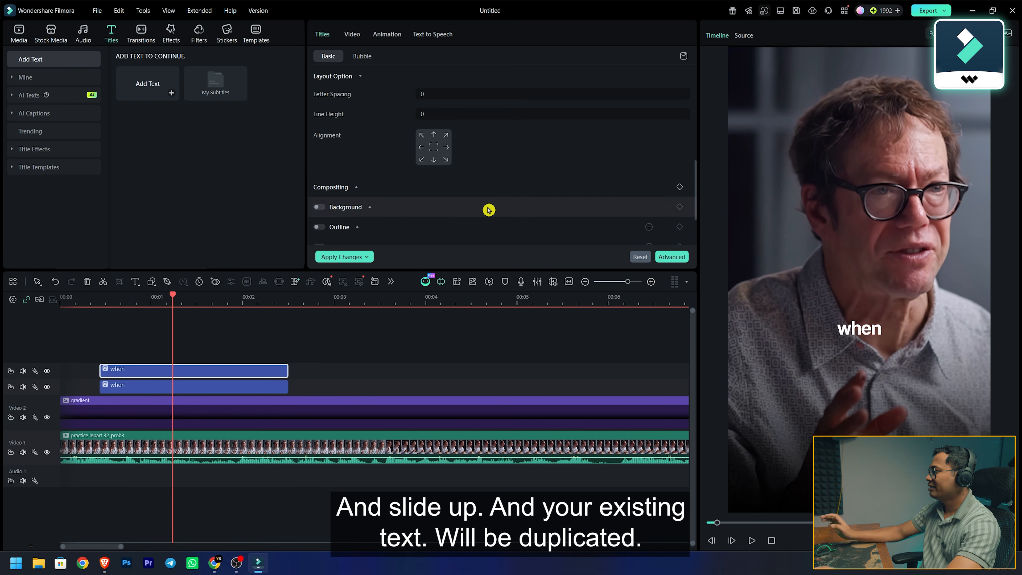
scroll(489, 210, "up", 7)
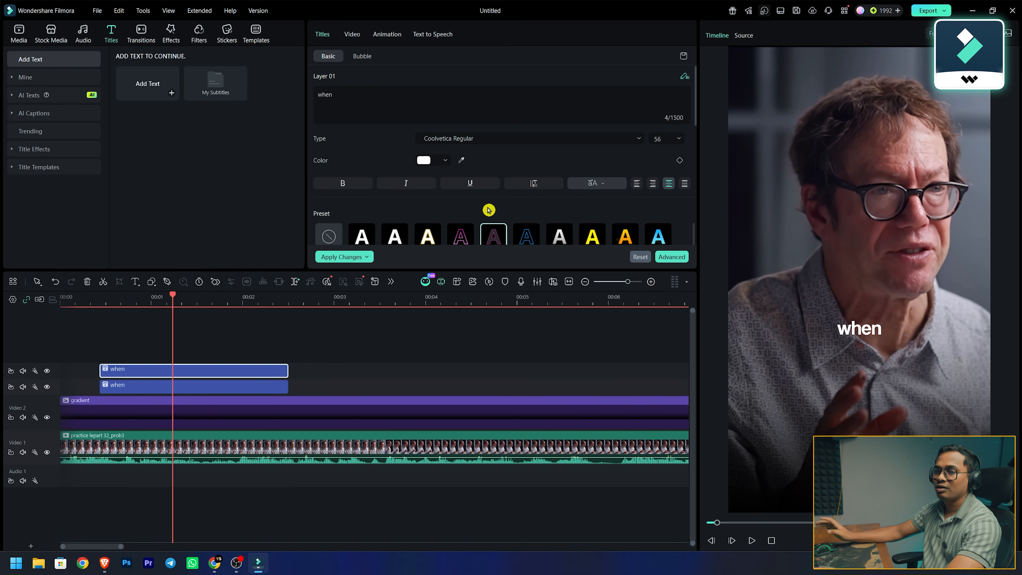
left_click_drag(341, 96, 304, 88)
type("youi")
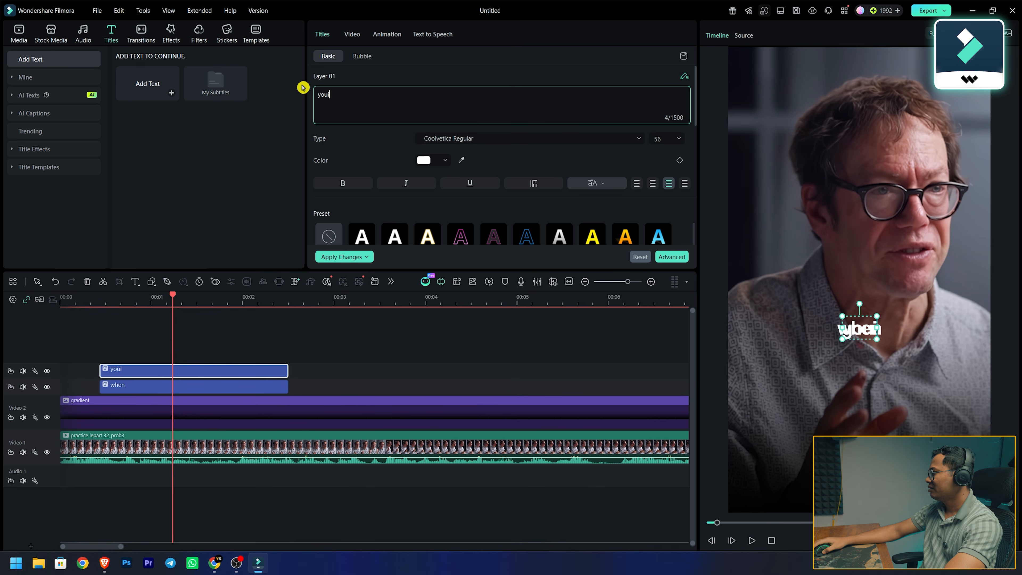
key("BackSpace")
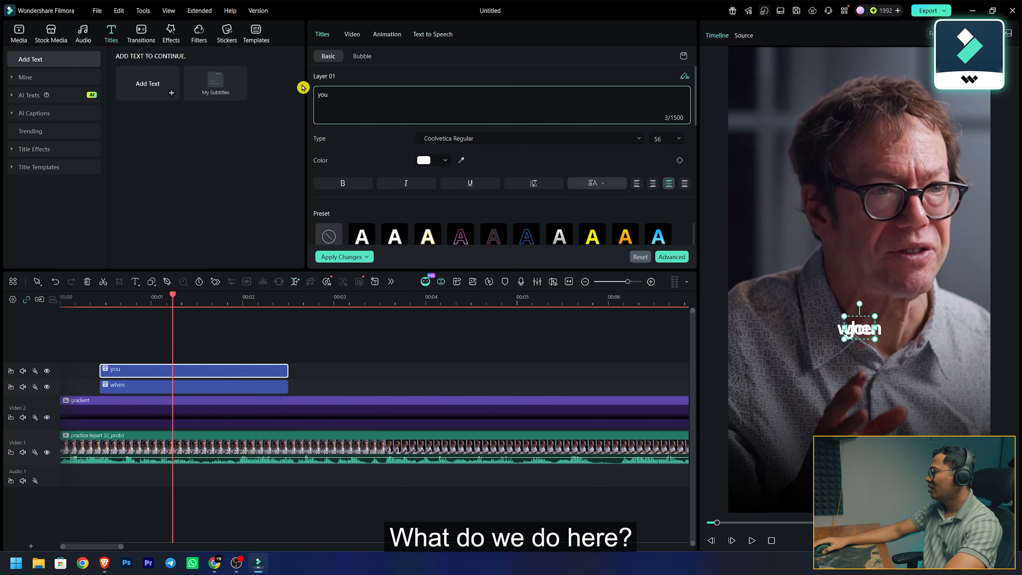
left_click(257, 338)
left_click(225, 369)
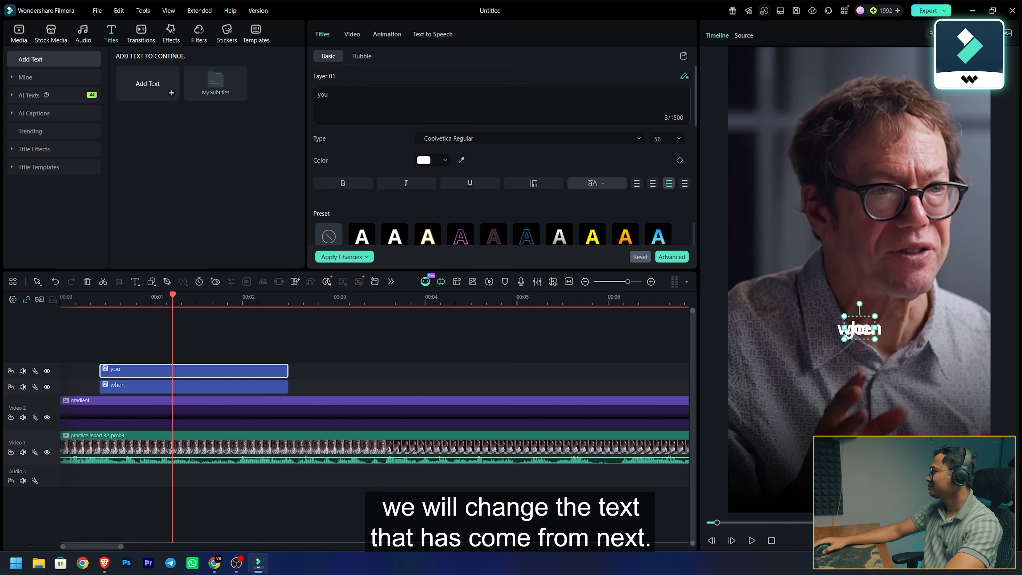
Shift the "you" title horizontally to position X 329 so it sits beside "when" over the speaker's collar
scroll(390, 118, "down", 5)
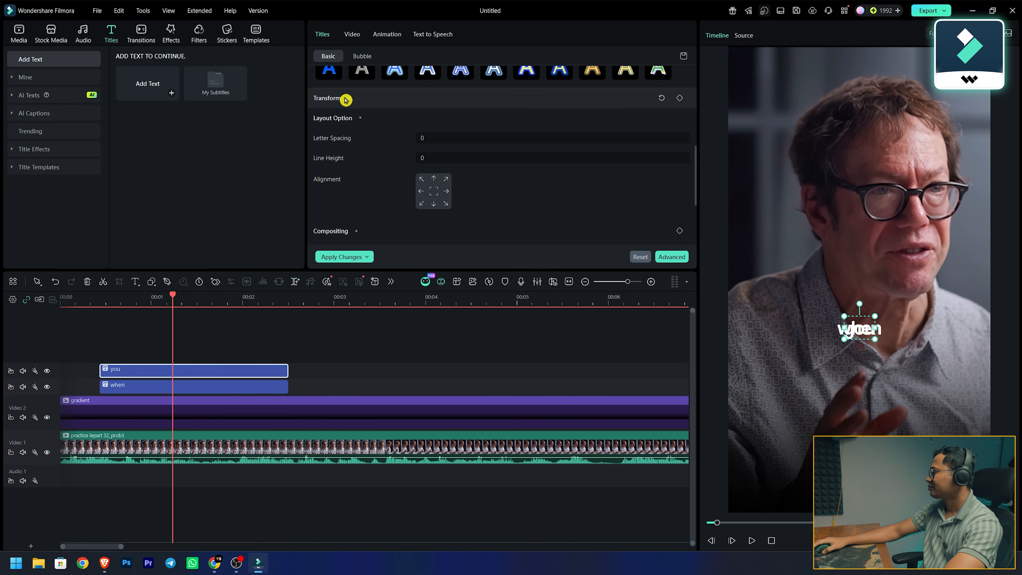
left_click(346, 99)
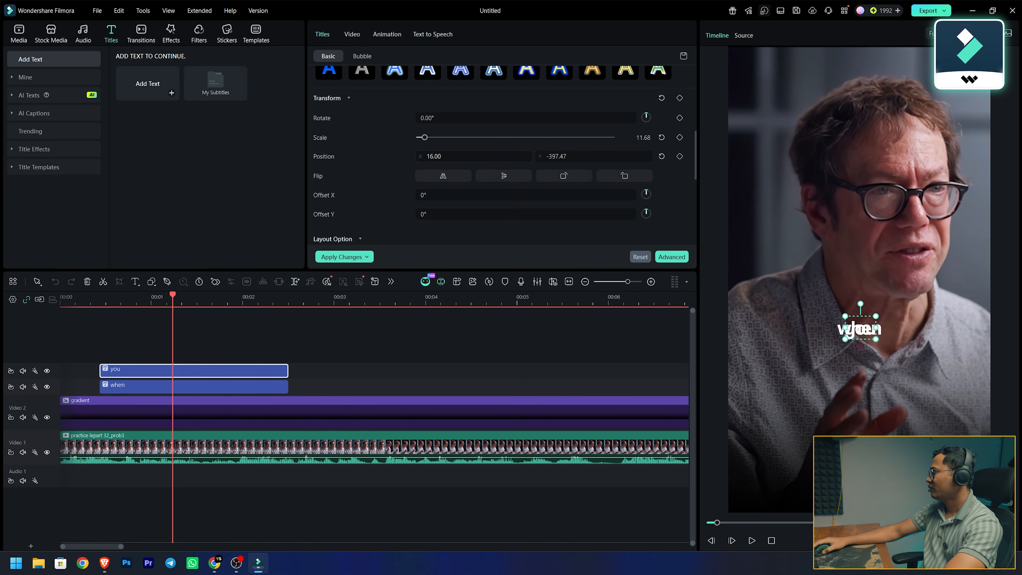
left_click_drag(881, 329, 886, 329)
left_click(323, 337)
left_click(234, 374)
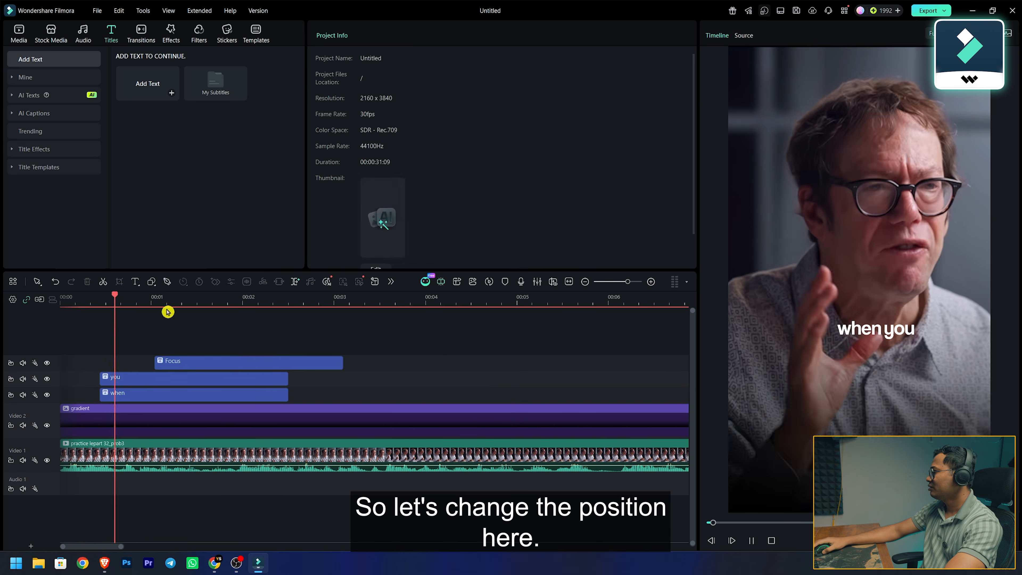
Trim and stagger the "when", "you" and "Focus" titles to a common end, and align "when you" above the end of "Focus"
left_click_drag(342, 362, 217, 362)
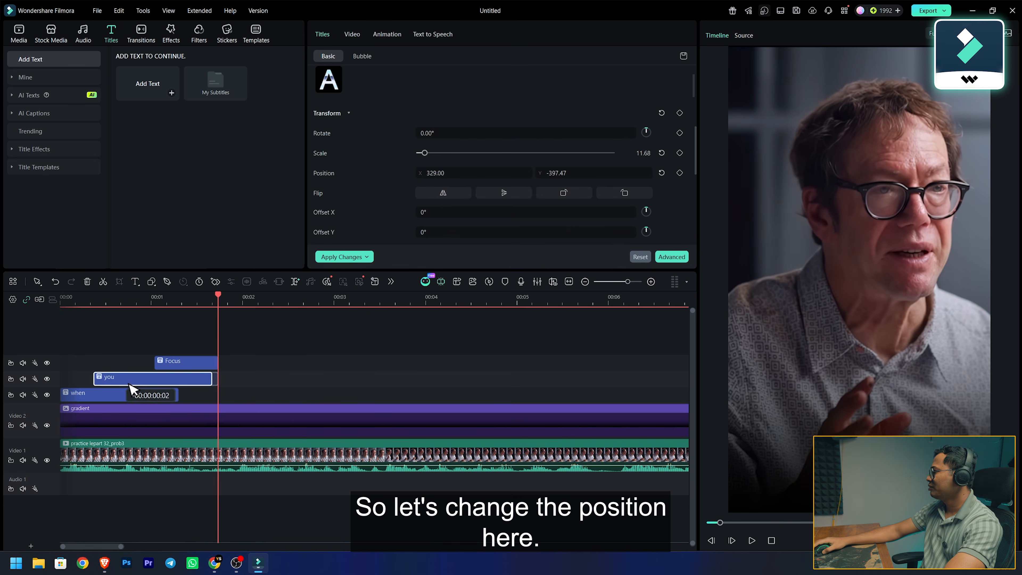
left_click_drag(201, 363, 167, 365)
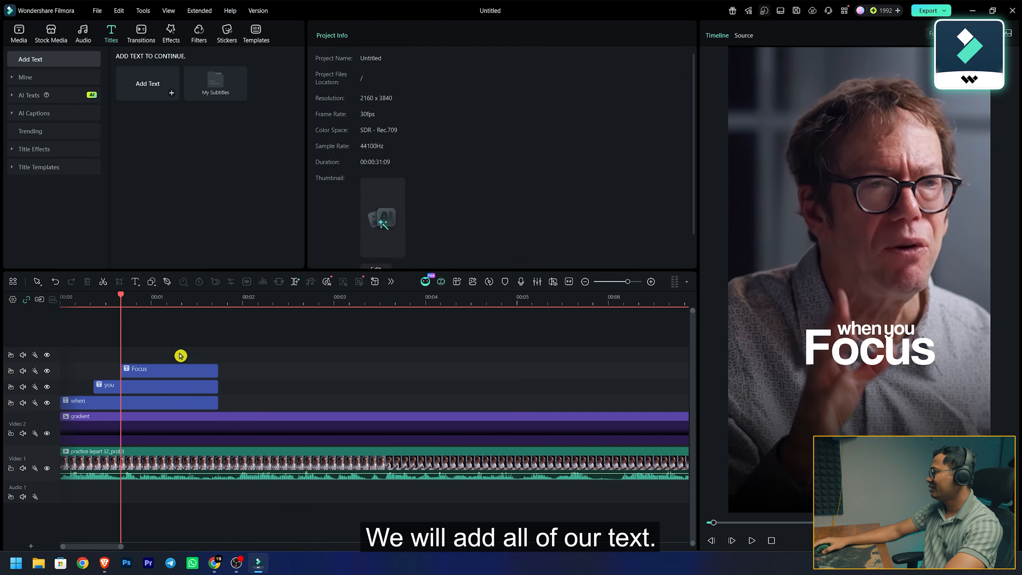
left_click(911, 360)
left_click_drag(910, 360, 923, 360)
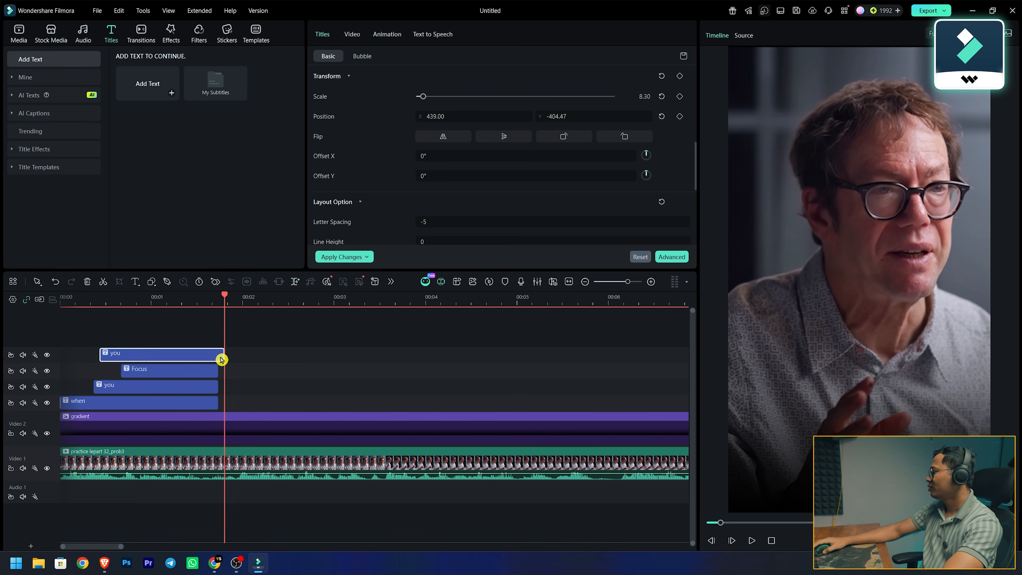
Trim the duplicated "you" title to the other titles' end, change its text to "on" and place "on something" under "Focus"
left_click_drag(220, 356, 218, 356)
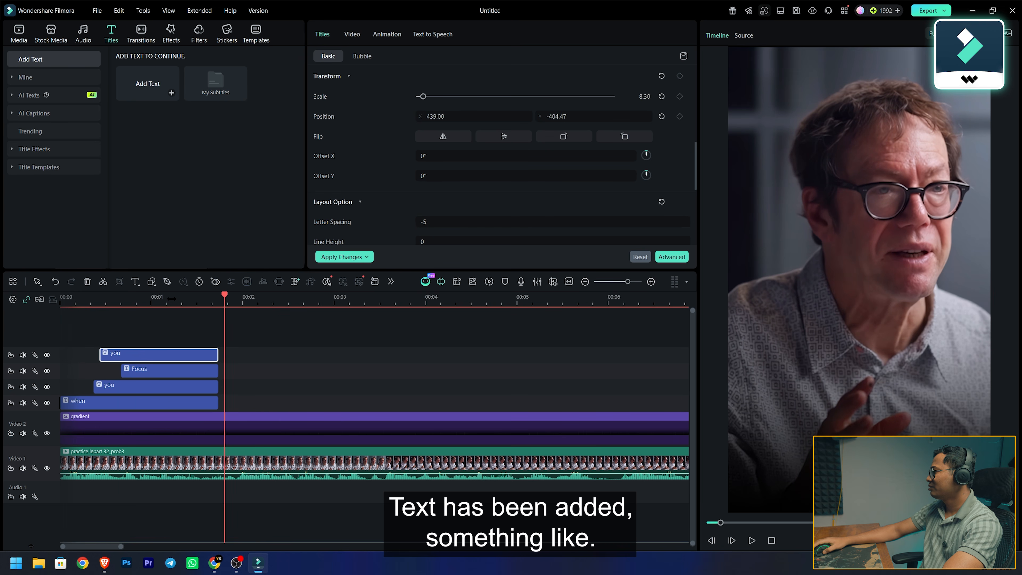
left_click(181, 312)
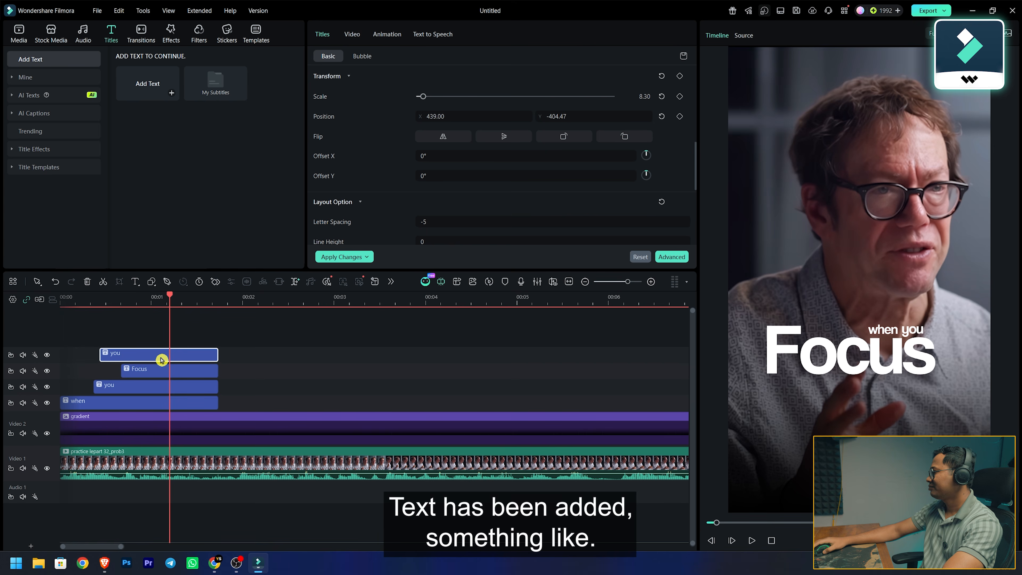
scroll(397, 116, "up", 5)
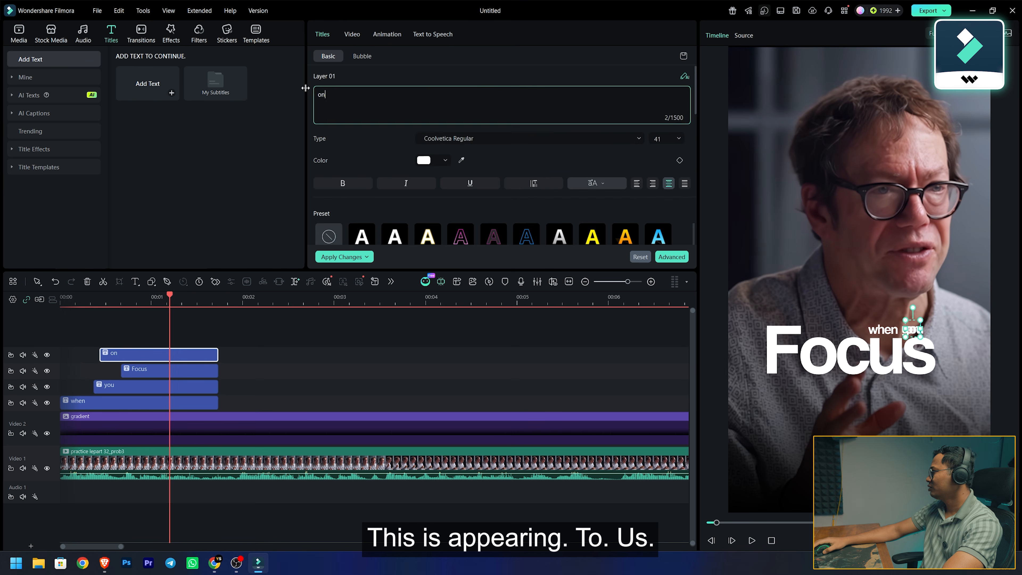
scroll(499, 161, "down", 5)
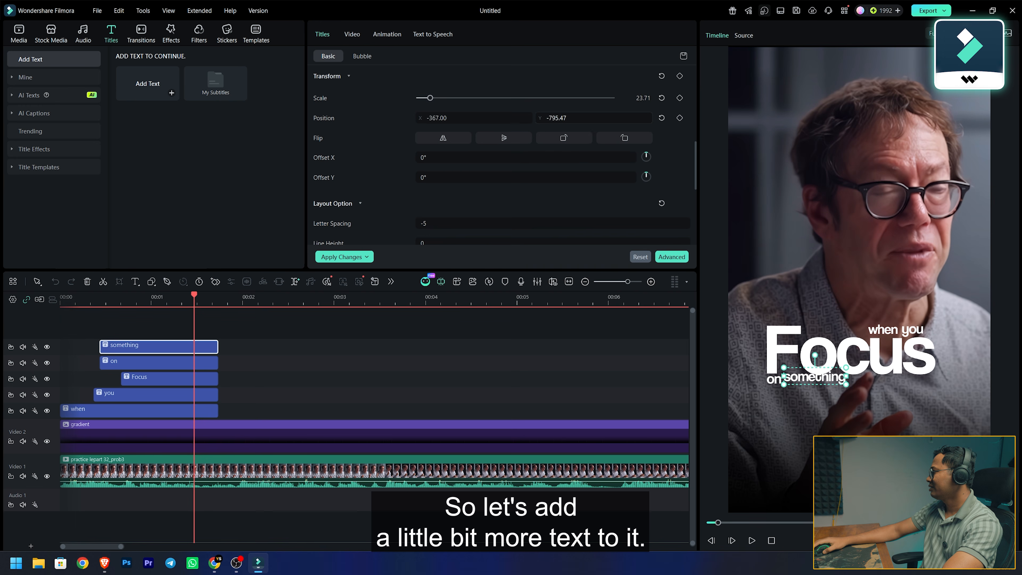
left_click(337, 373)
Stagger the starts of the five titles from "when" to "something" to match the speech, and extend them all to about 1:28
left_click(124, 418)
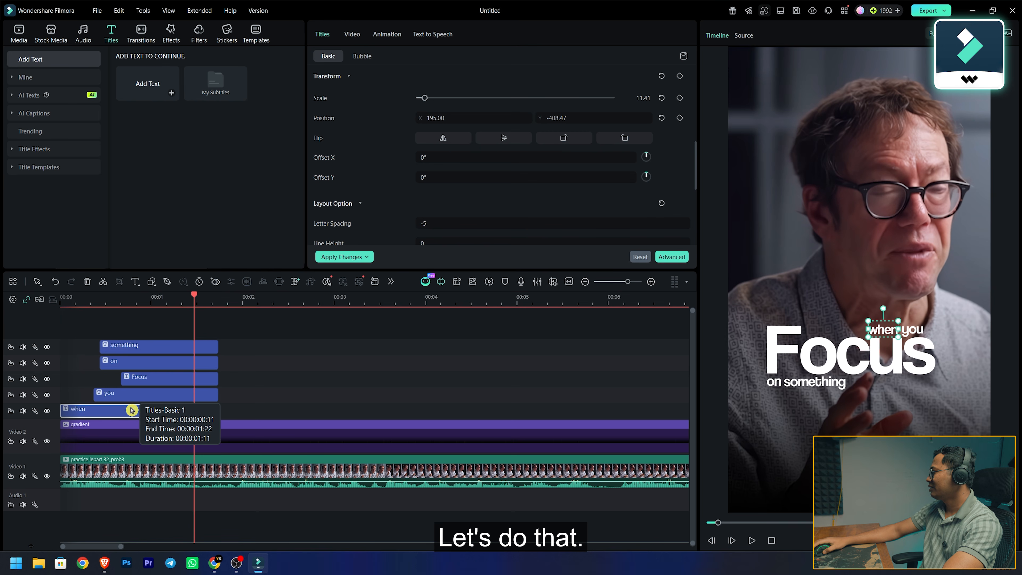
left_click_drag(193, 296, 56, 297)
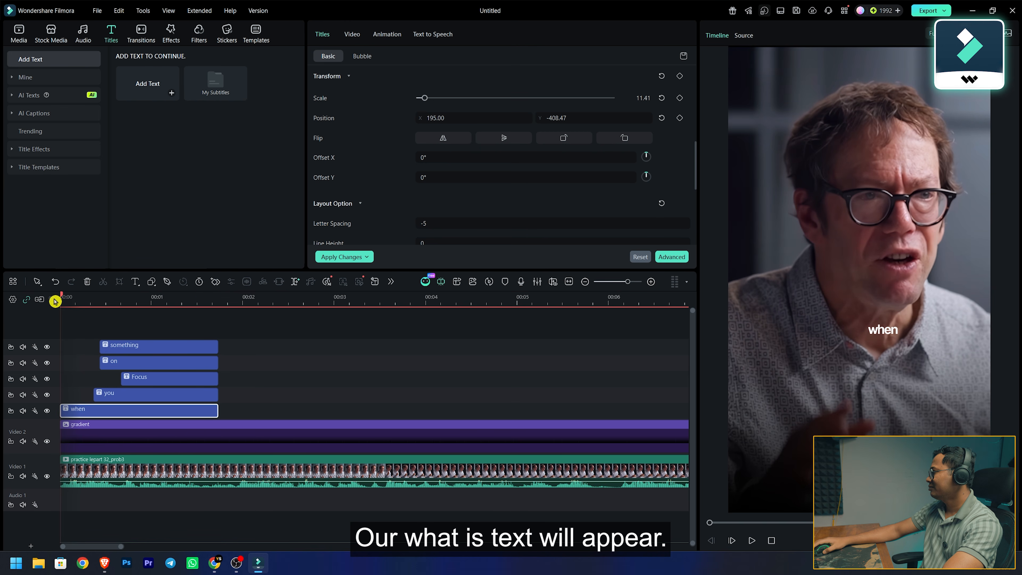
key("space")
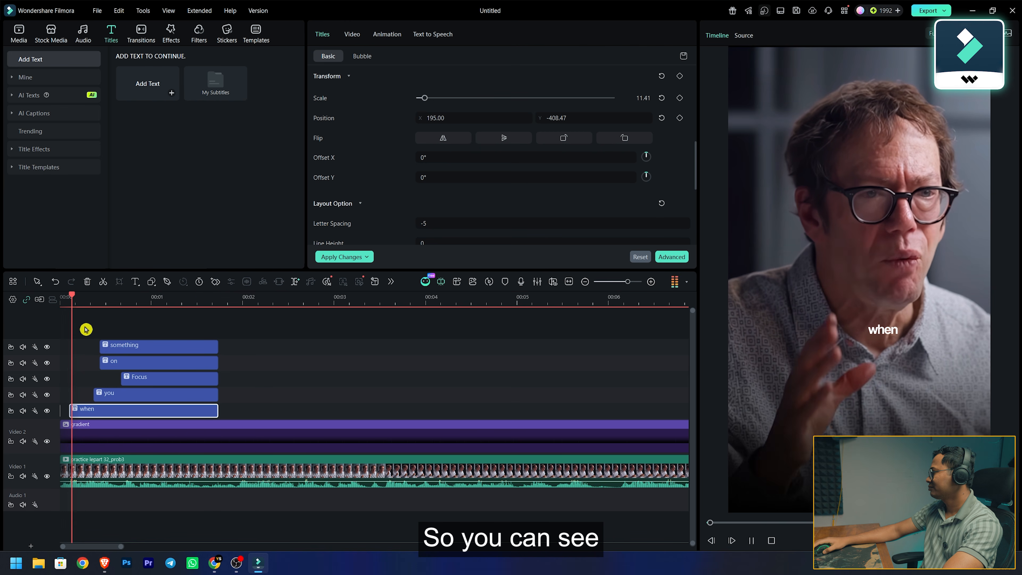
left_click(115, 360)
key("ctrl+z")
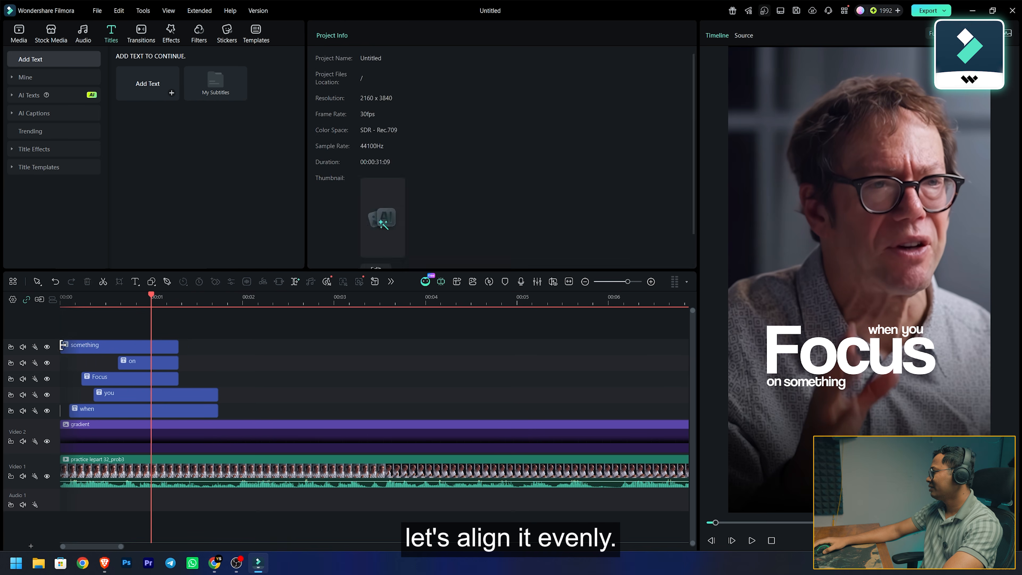
left_click_drag(178, 379, 138, 379)
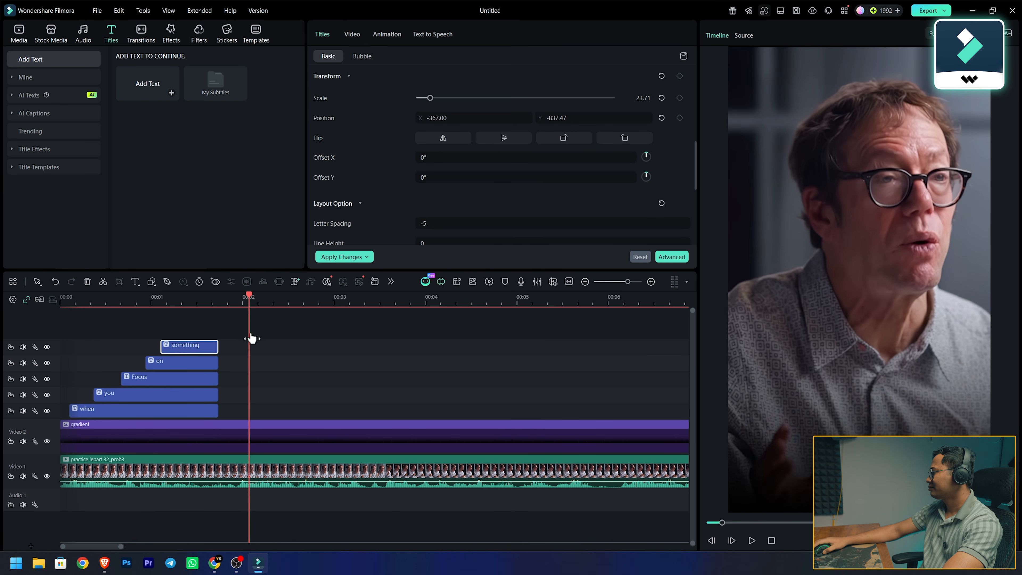
left_click_drag(251, 338, 239, 354)
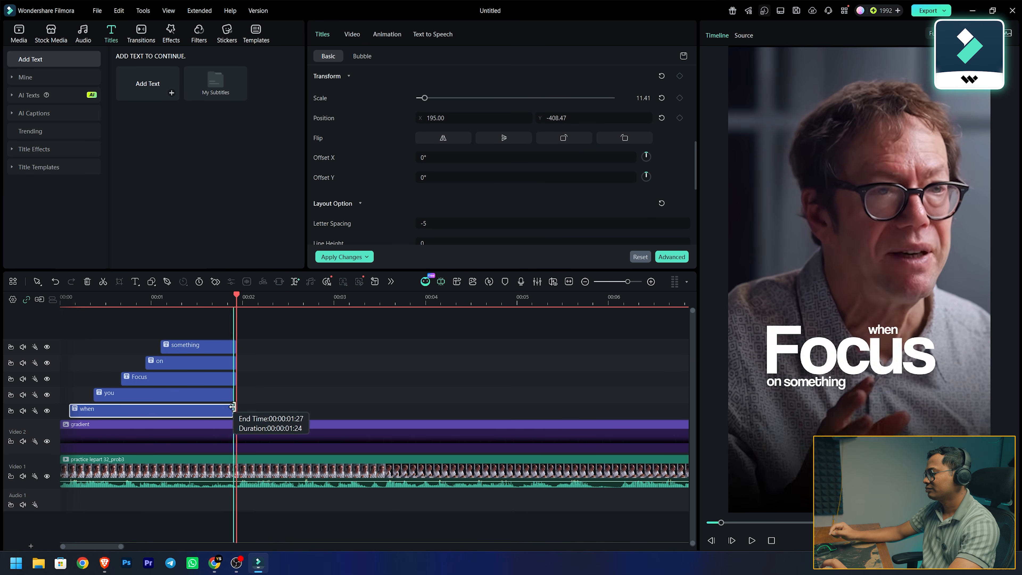
Add a keyframe to the "when" title and move it to the point where the "you" title starts
left_click(77, 297)
left_click(80, 410)
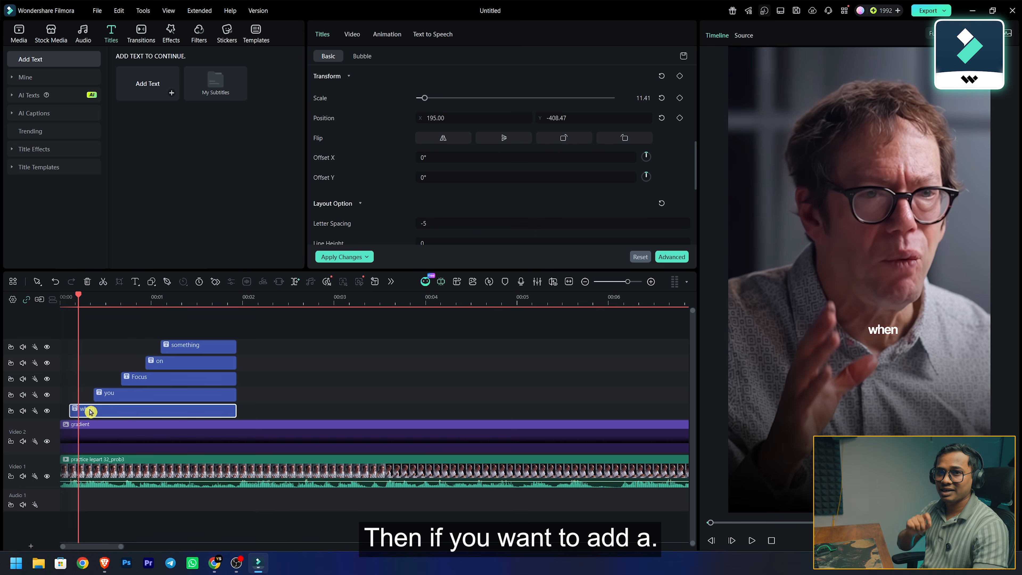
left_click(215, 283)
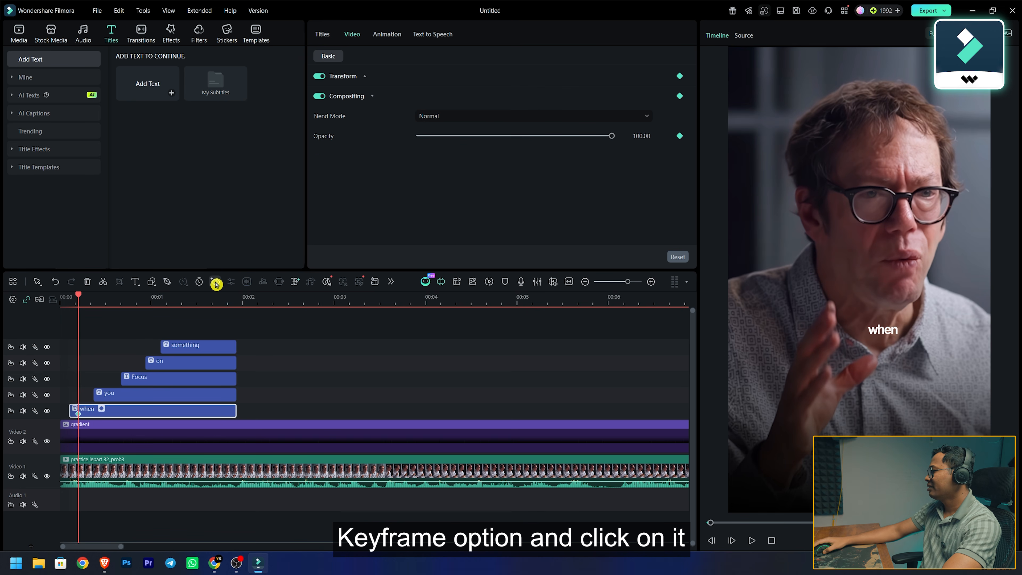
left_click(364, 77)
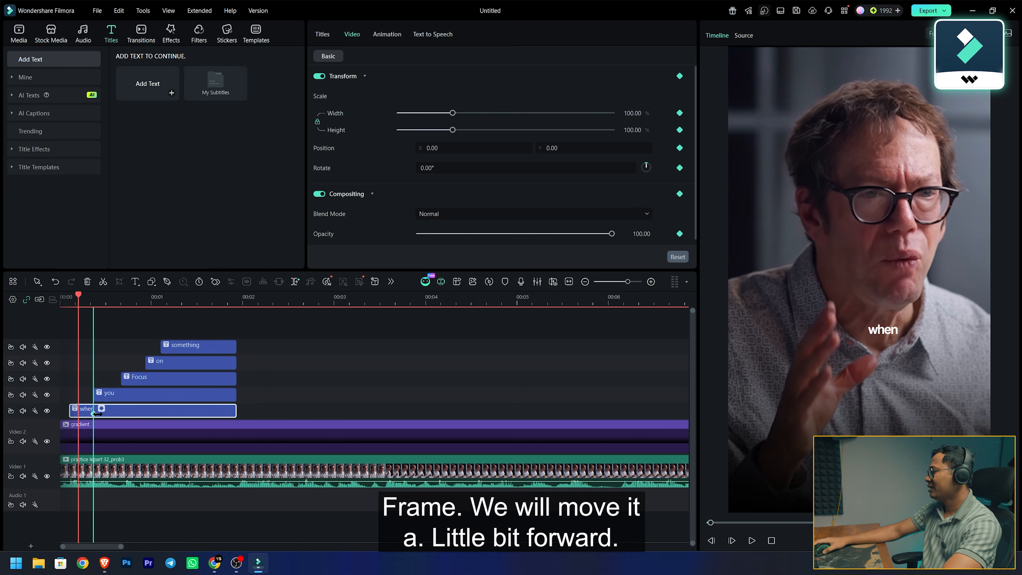
left_click(94, 414)
At the start of the "when" title, keyframe its position X at -327 and its opacity at 0
left_click_drag(95, 300, 75, 299)
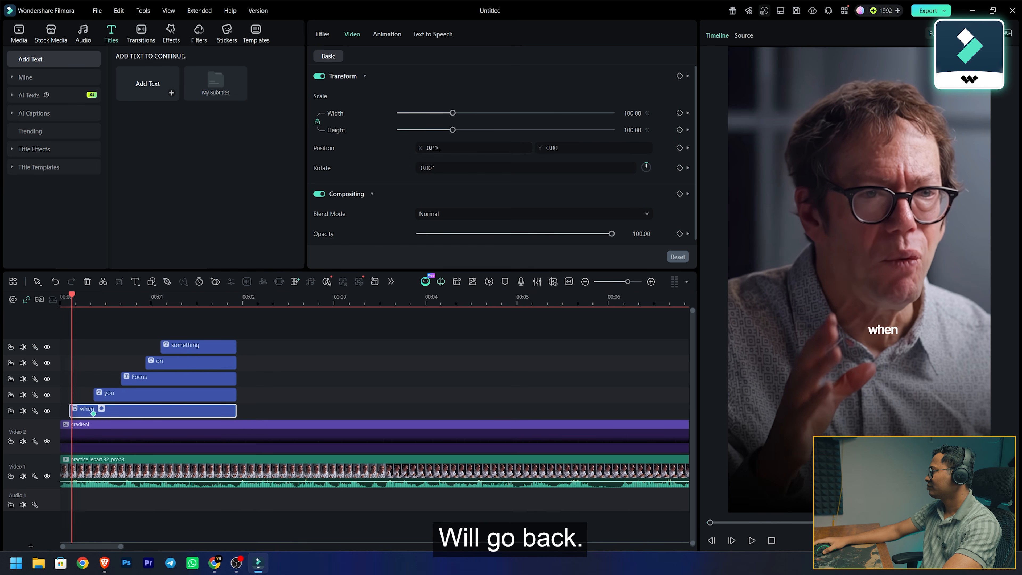
left_click_drag(433, 148, 306, 148)
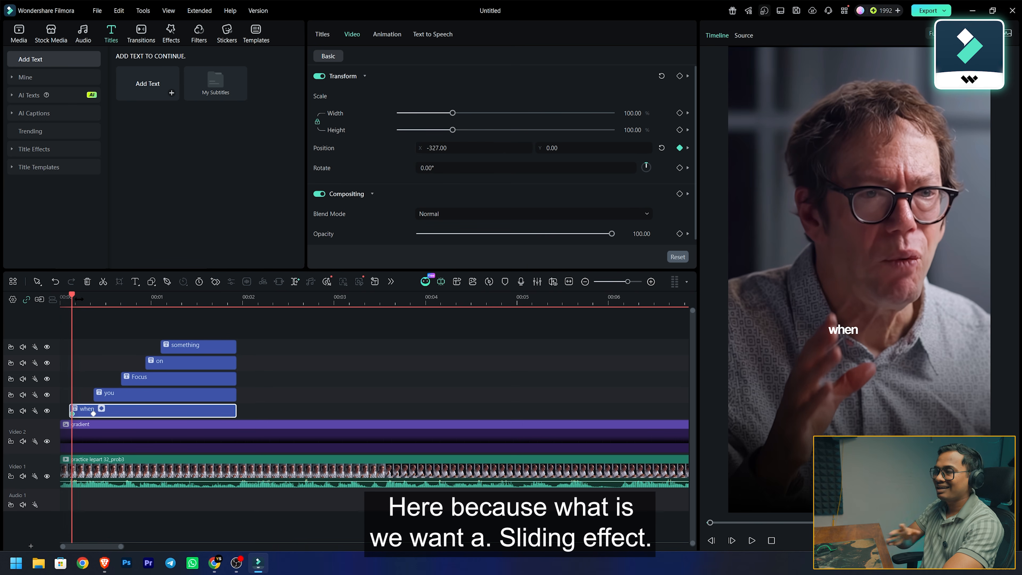
left_click_drag(452, 234, 381, 235)
left_click(680, 234)
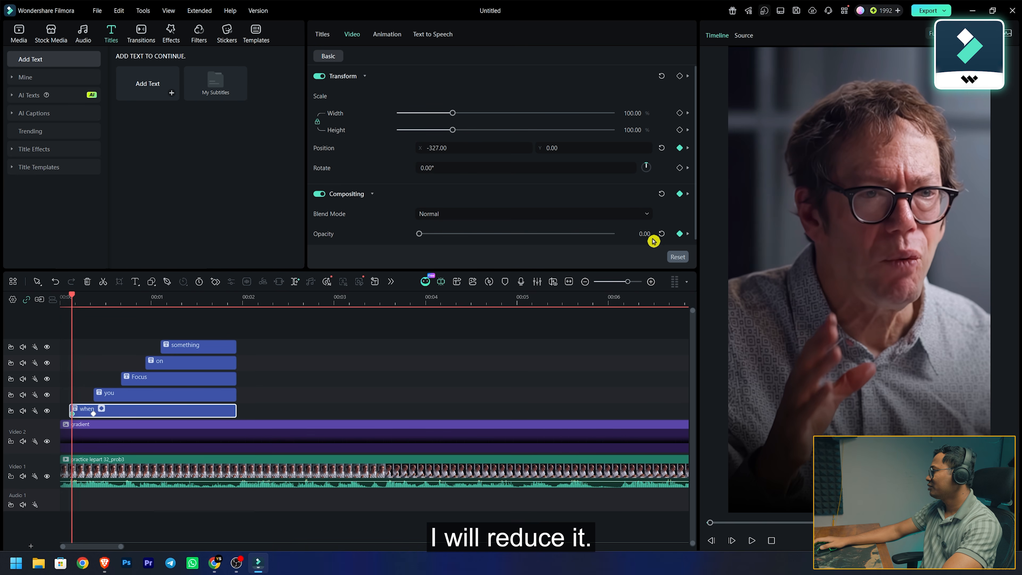
Keyframe the "when" title's opacity at 100 slightly before its full set of end keyframes
left_click_drag(75, 302, 89, 300)
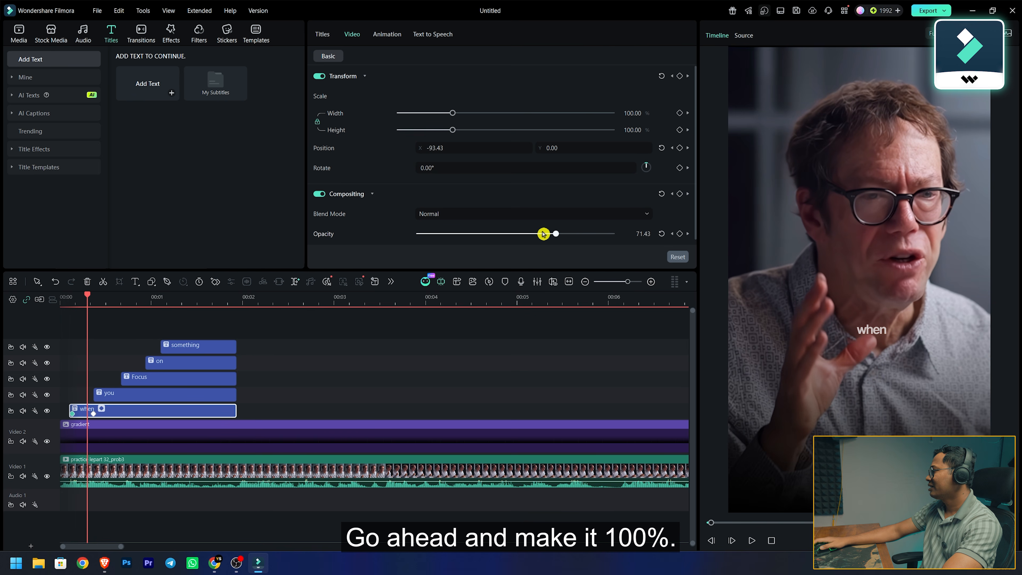
left_click_drag(613, 236, 615, 235)
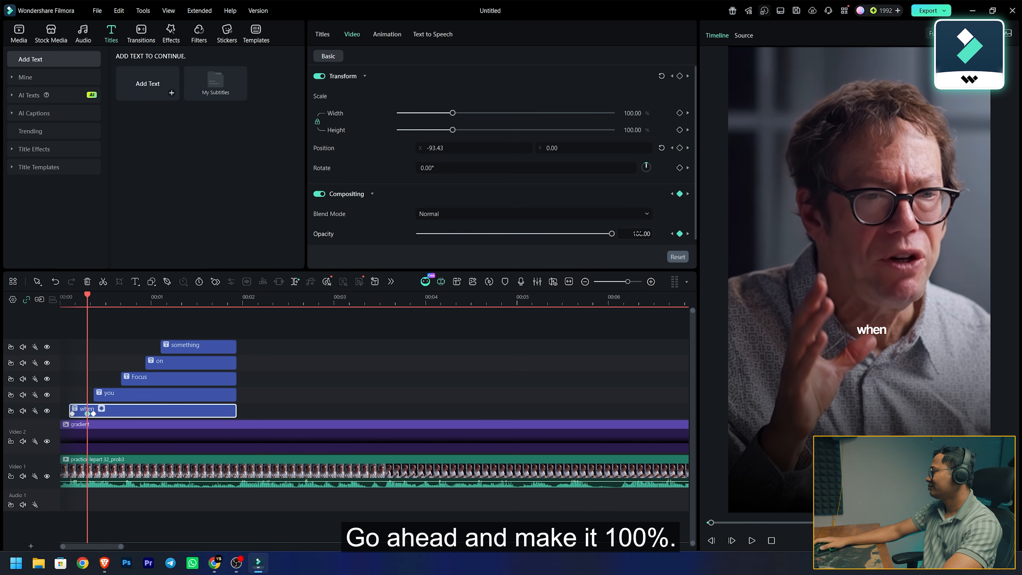
left_click_drag(90, 301, 69, 302)
Show the keyframe animation of the "when" title and select all its Position X and Position Y keyframes
right_click(114, 417)
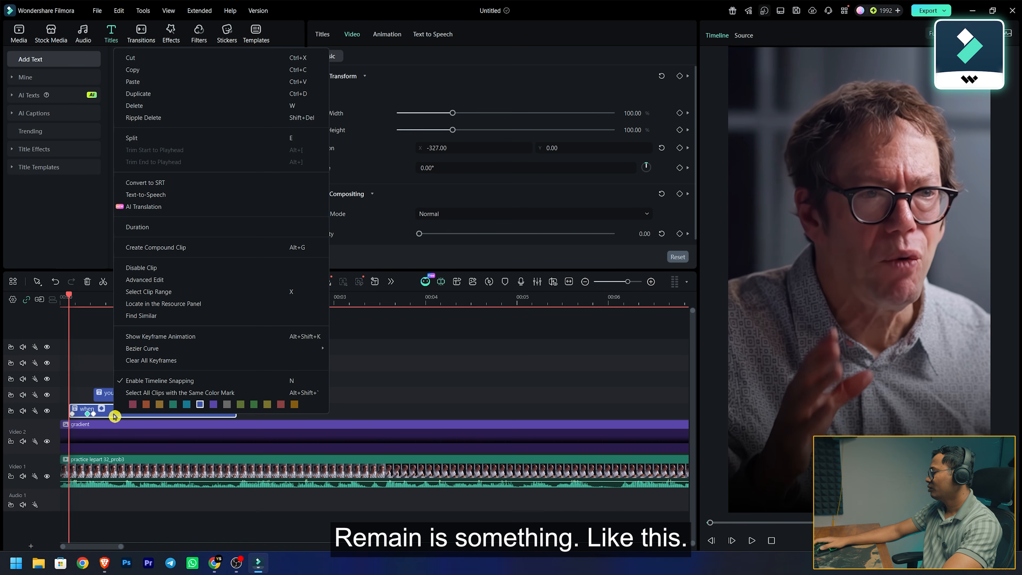
left_click(169, 338)
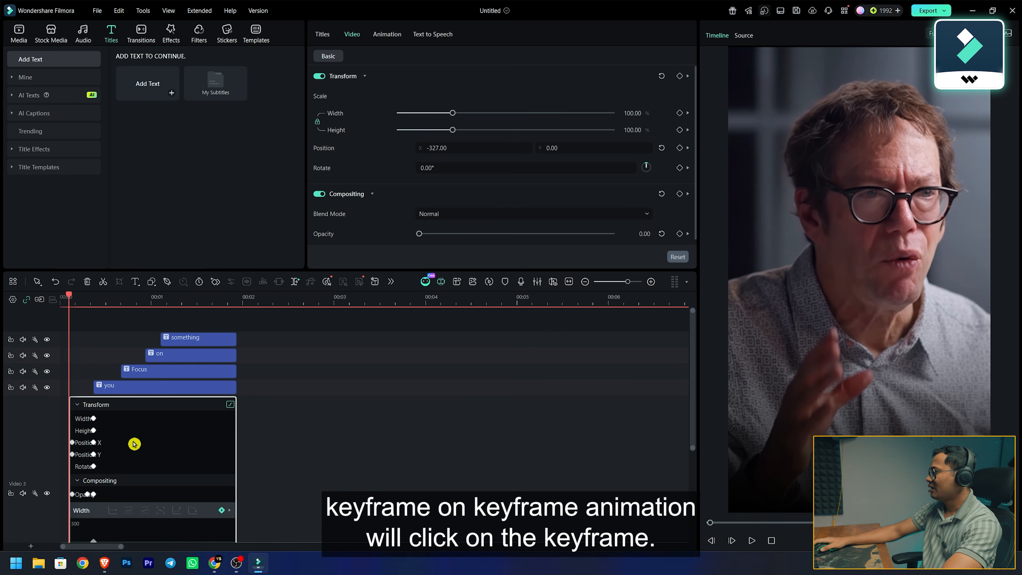
scroll(134, 443, "up", 5)
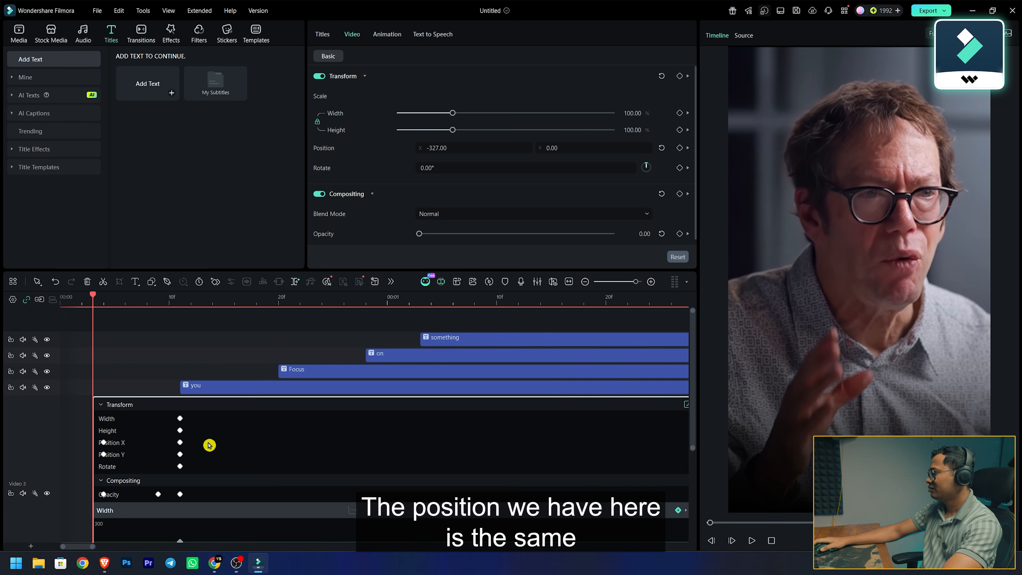
scroll(230, 437, "down", 1)
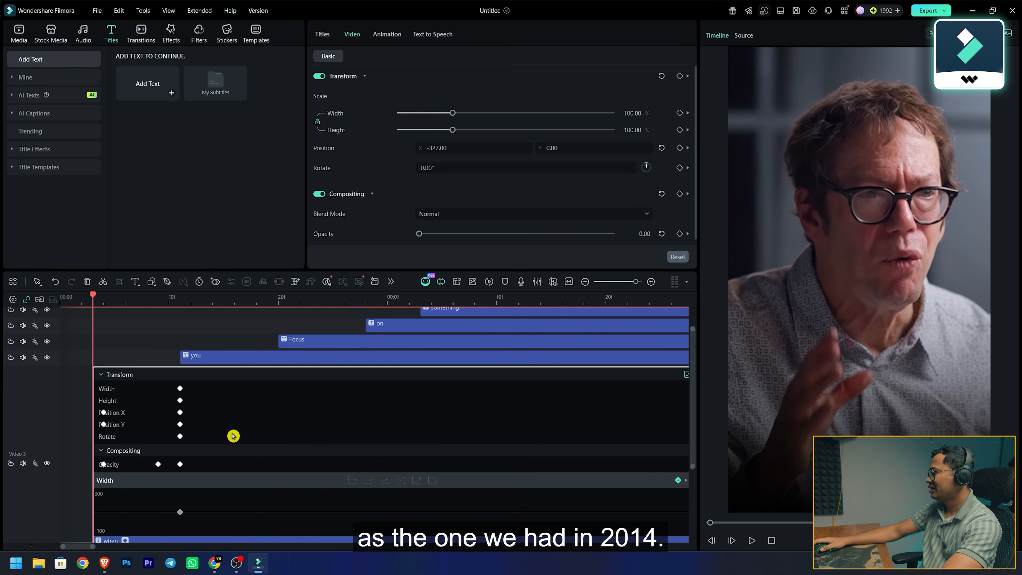
scroll(206, 430, "up", 3)
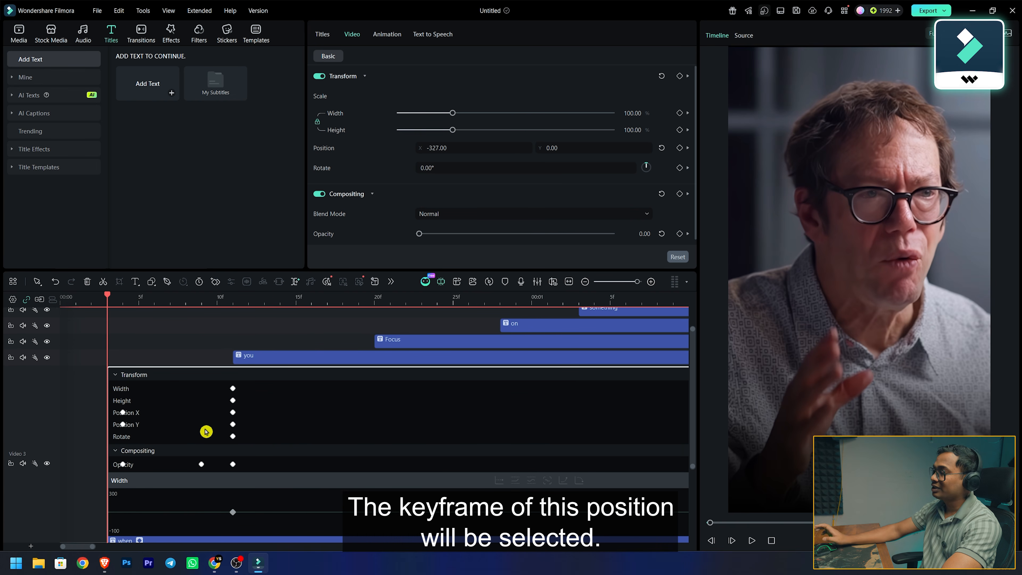
scroll(205, 429, "down", 1)
left_click(231, 417)
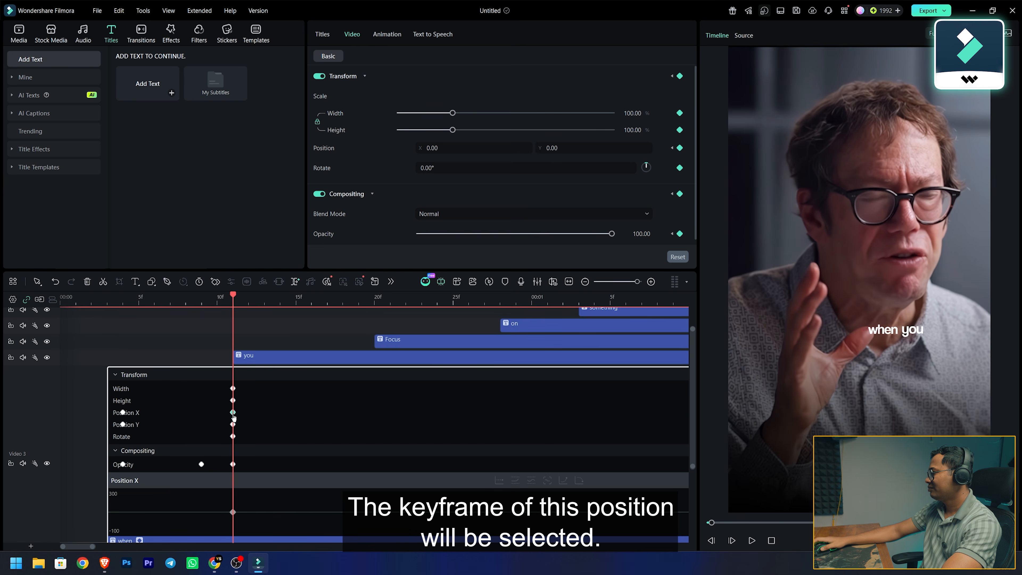
left_click_drag(224, 416, 101, 430)
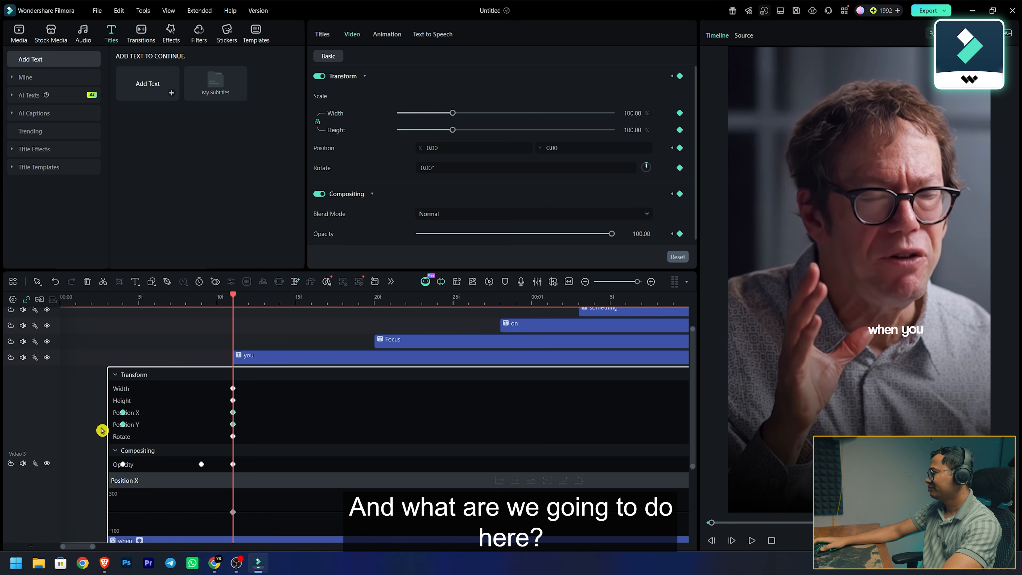
Apply Ease In and Ease Out Bezier curves to the selected Position X and Position Y keyframes of the "when" title
right_click(235, 425)
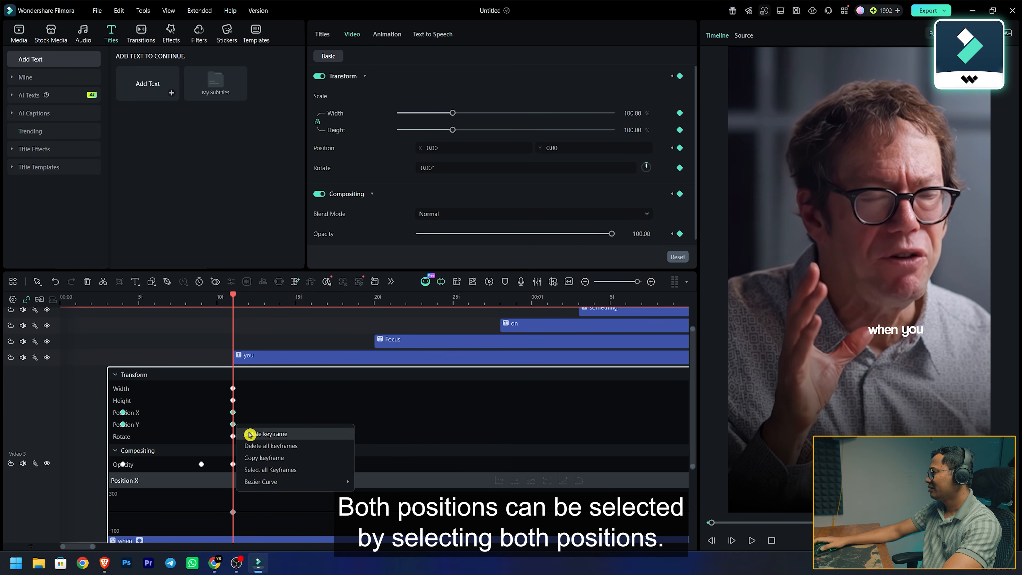
mouse_move(269, 483)
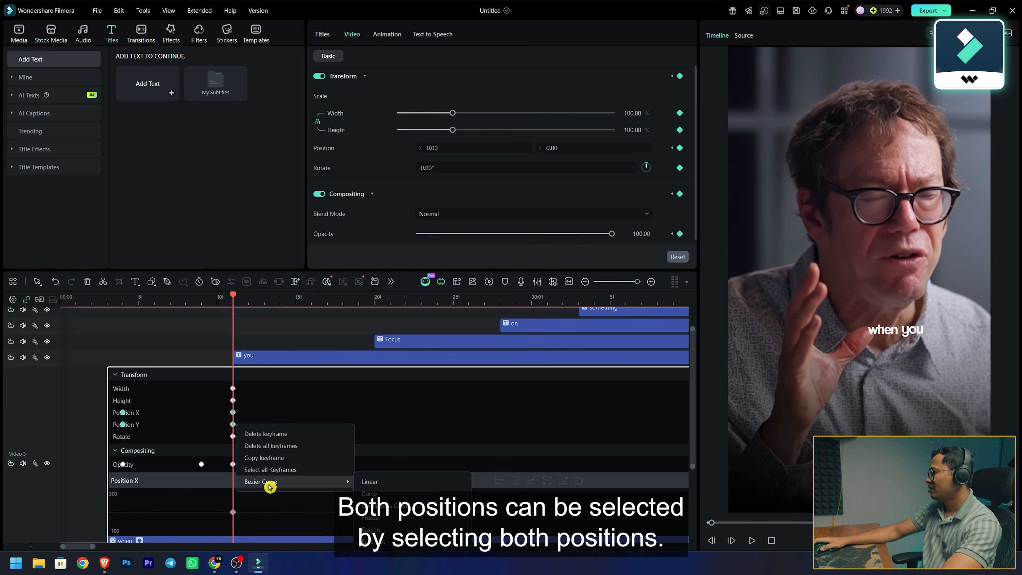
left_click(396, 530)
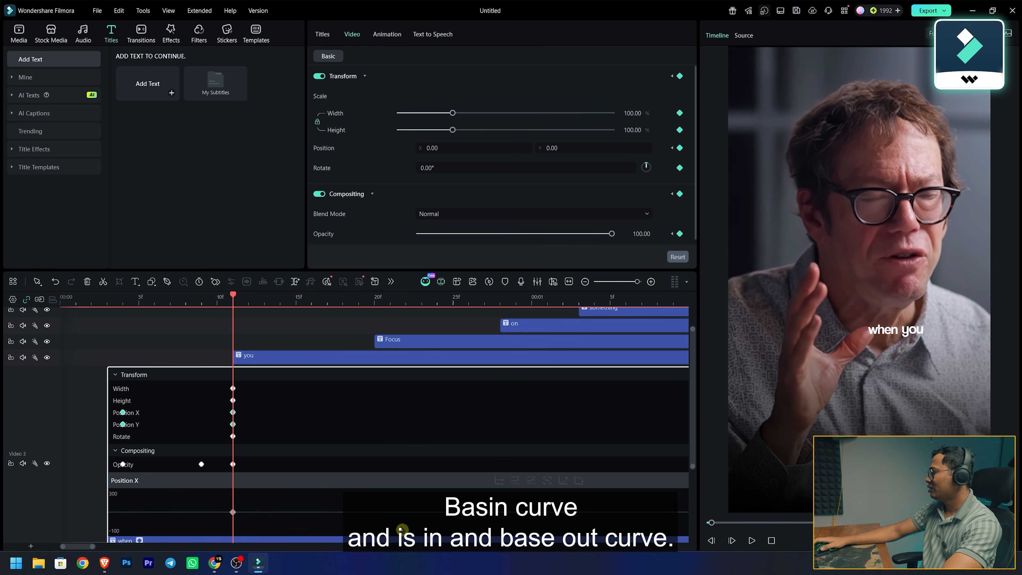
right_click(232, 425)
mouse_move(292, 483)
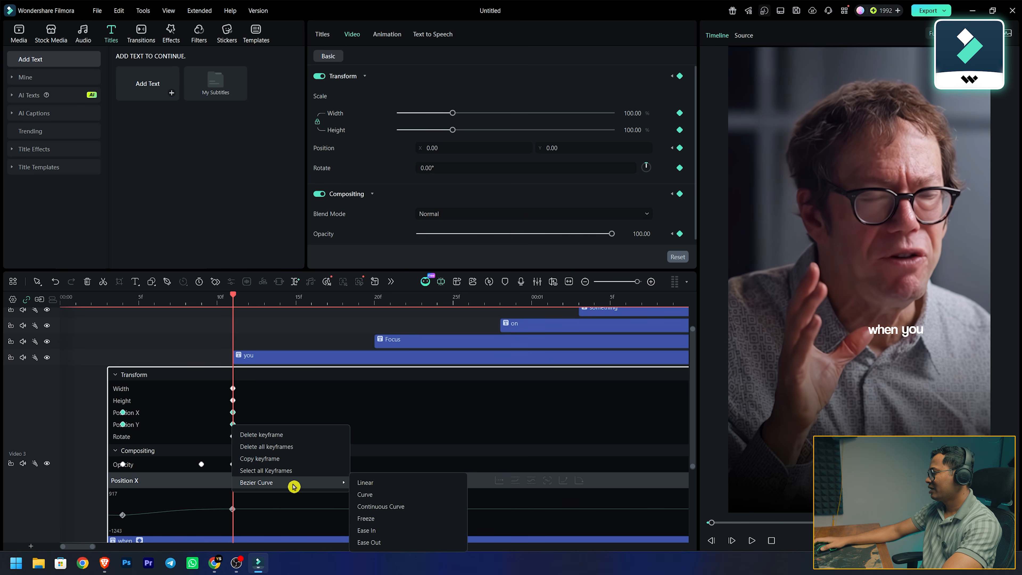
left_click(380, 533)
In the "when" title's Position X graph, extend the last keyframe's curve handle back to the first keyframe
scroll(354, 427, "down", 4)
scroll(354, 426, "up", 1)
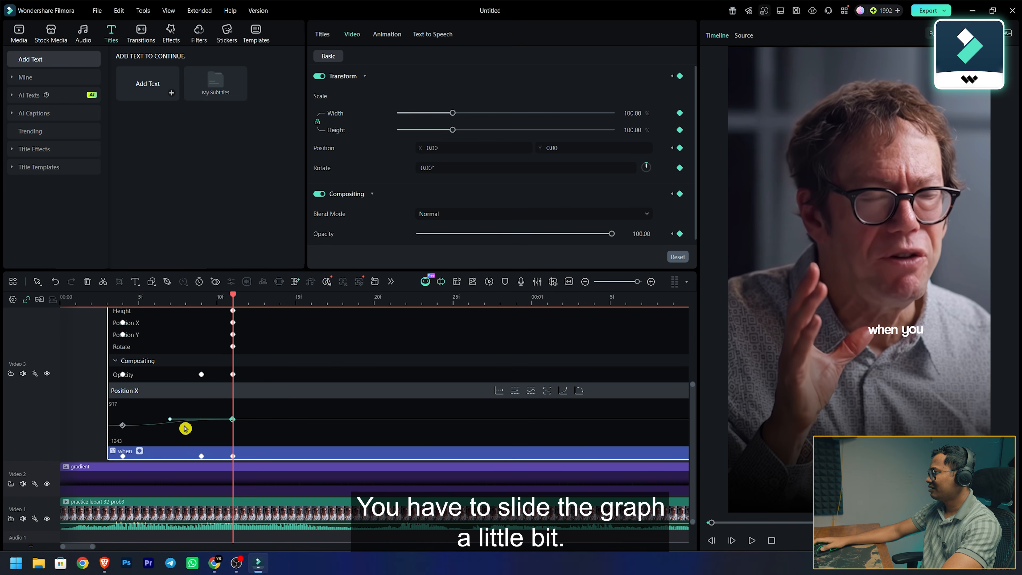
left_click_drag(170, 421, 125, 421)
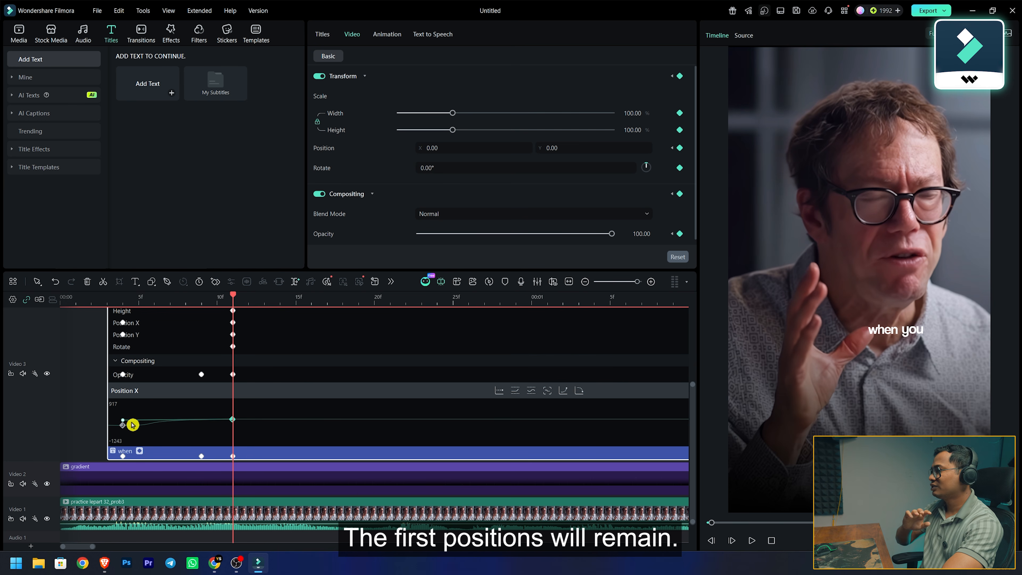
Play the "when" title's animation from its start and hide its keyframe animation graph
left_click_drag(233, 300, 108, 302)
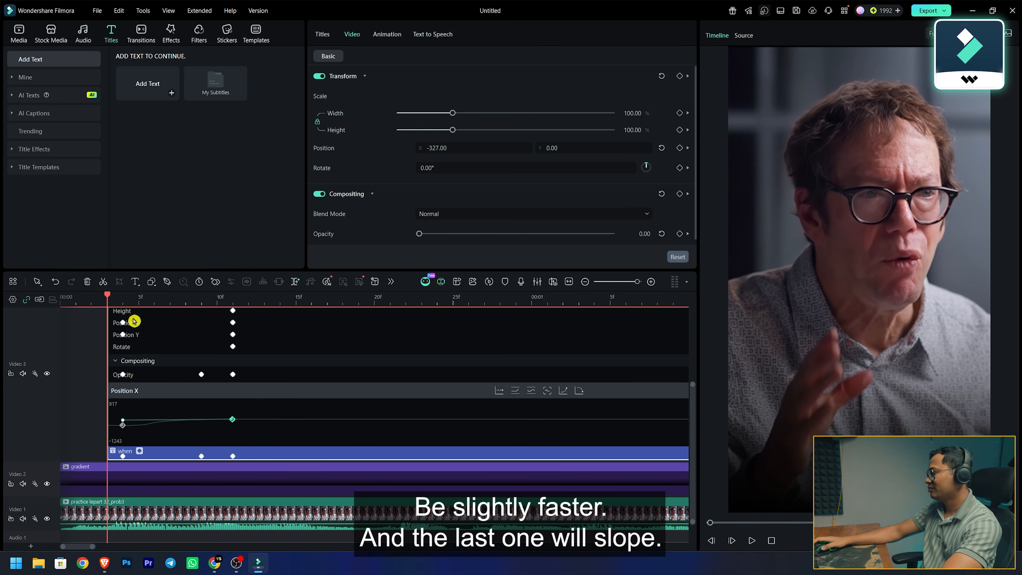
key("space")
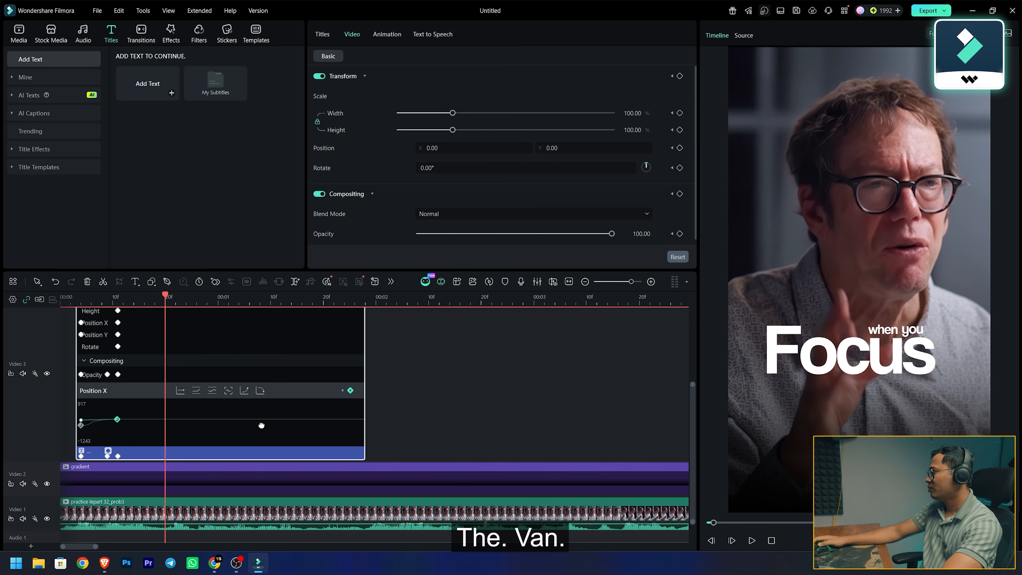
right_click(289, 393)
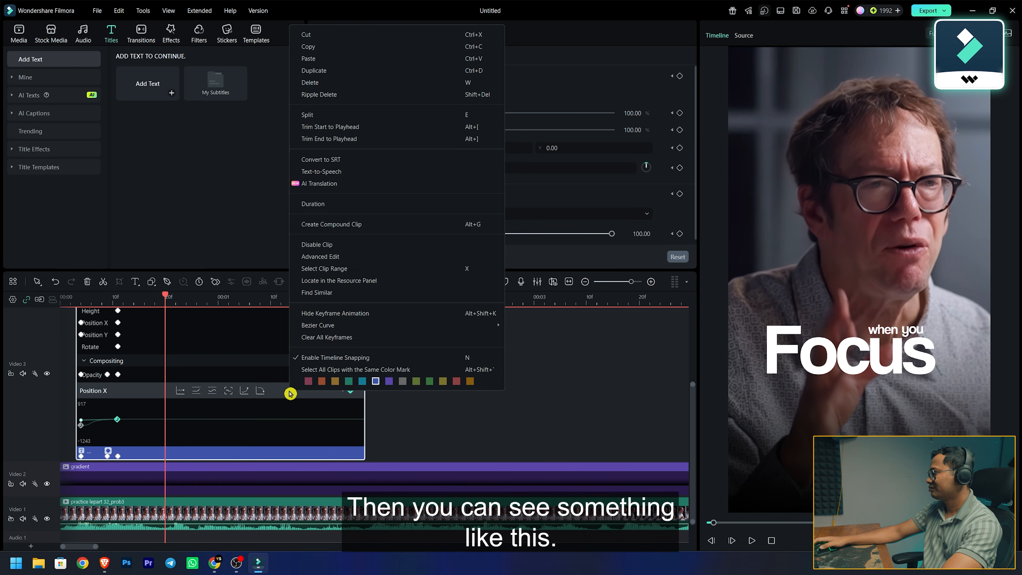
left_click(347, 313)
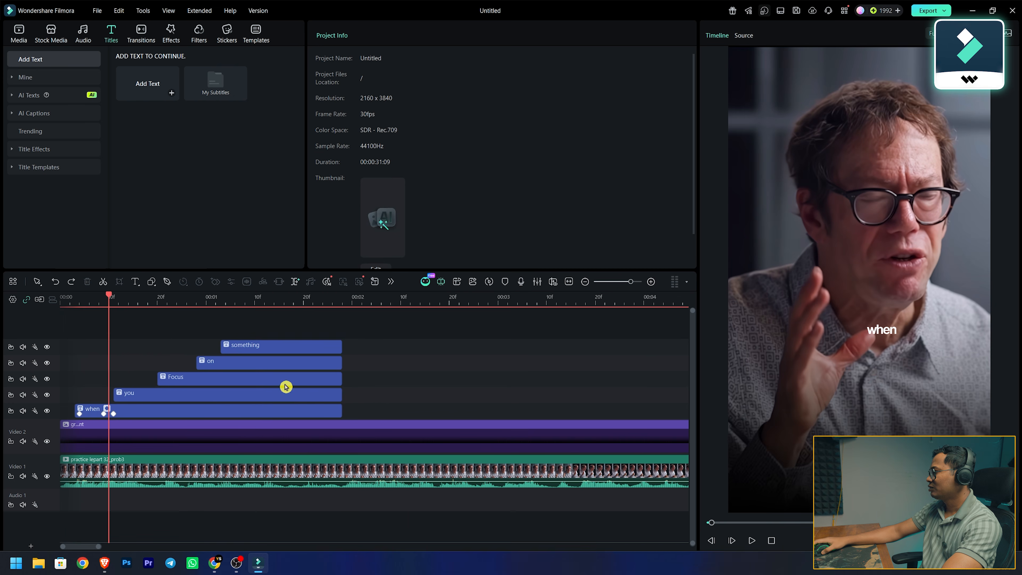
Move the "you", "Focus", "on" and "something" titles up one track, leaving an empty track above "when"
left_click_drag(400, 330, 194, 393)
left_click_drag(271, 346, 281, 345)
left_click(418, 359)
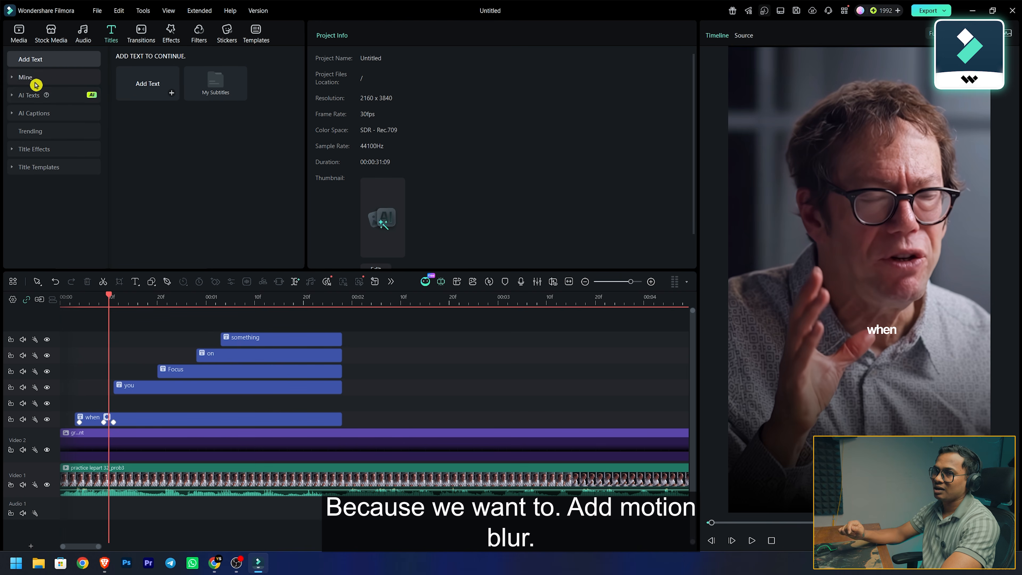
Add an adjustment layer preset on the empty track above "when", aligned with that title's start
left_click(21, 35)
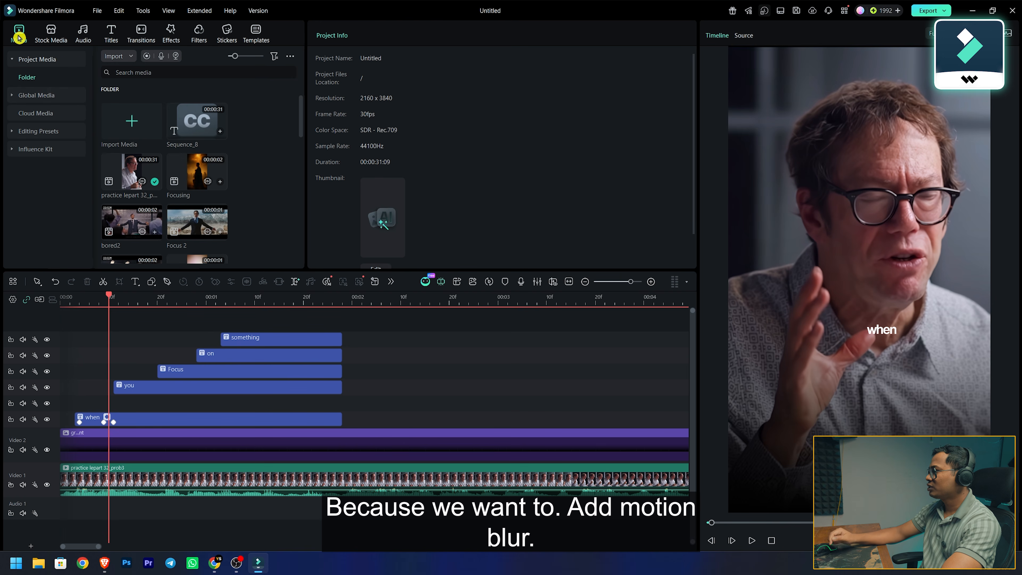
left_click(25, 137)
left_click(47, 132)
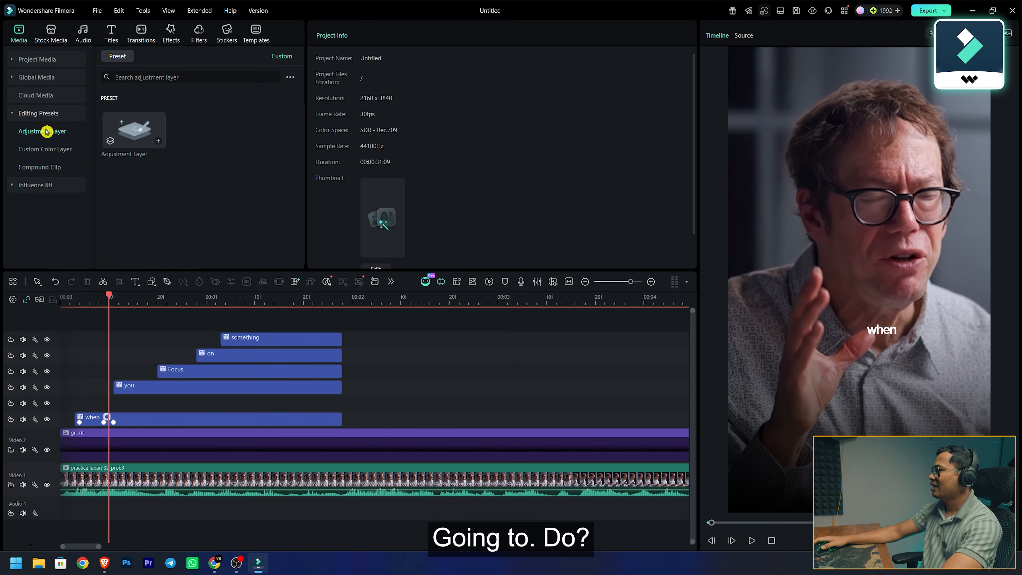
left_click_drag(134, 129, 74, 408)
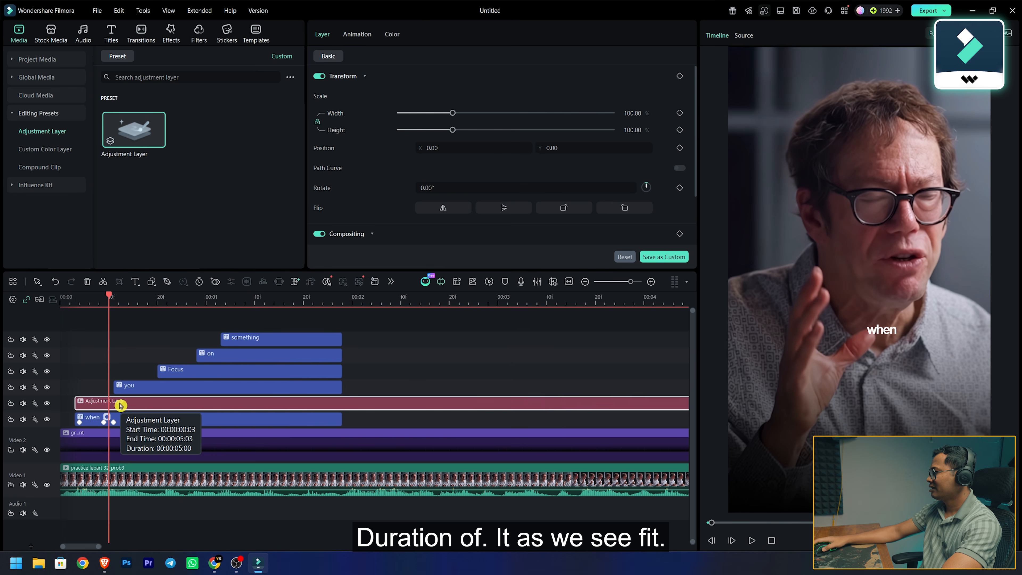
Trim the adjustment layer's end back to the point where the "you" title starts
scroll(121, 406, "down", 3)
left_click_drag(489, 404, 90, 408)
scroll(91, 412, "up", 4)
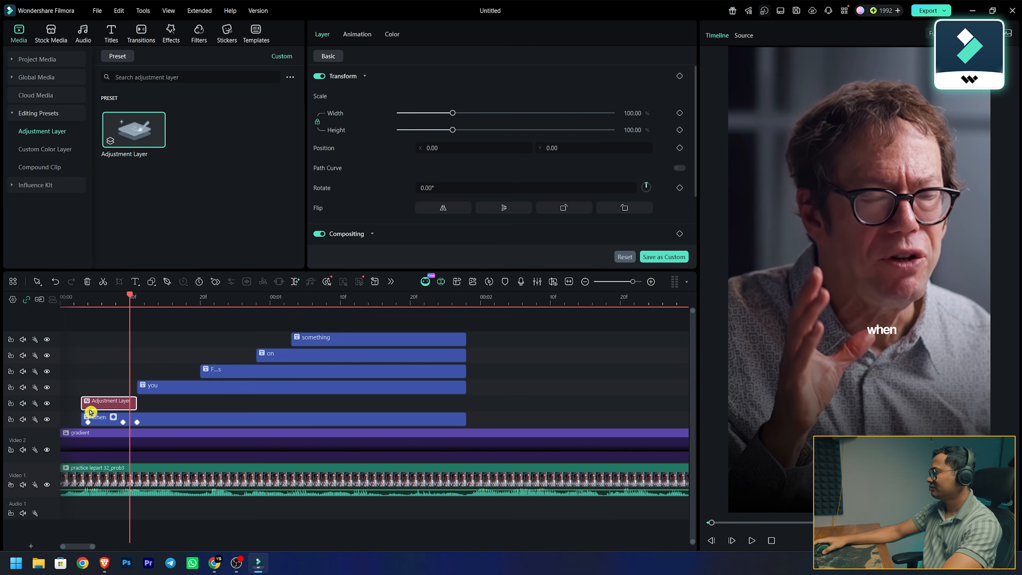
scroll(91, 412, "up", 2)
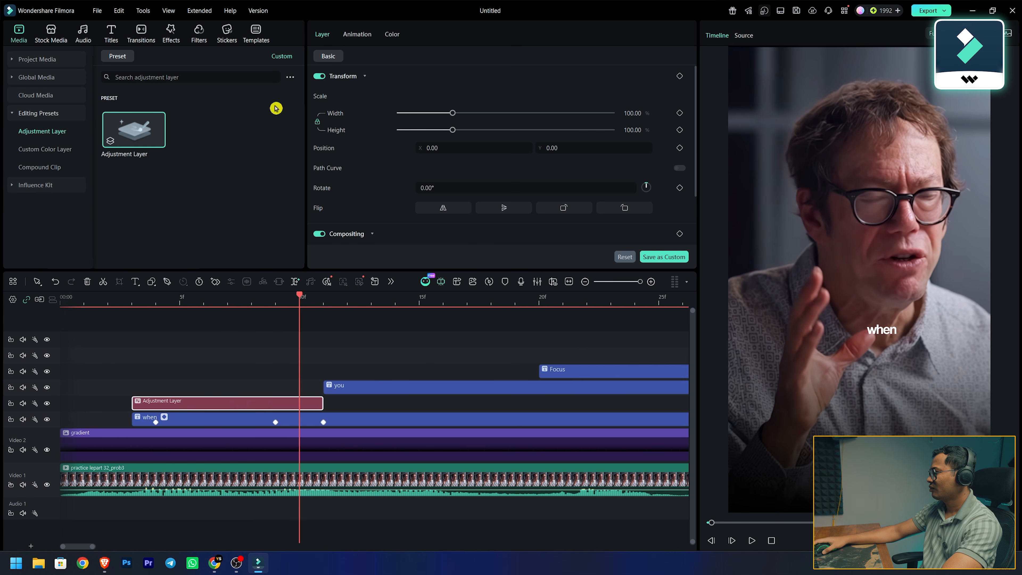
Apply the Direction Blur effect to the adjustment layer and set its direction to -94.31°
left_click(173, 35)
left_click(151, 56)
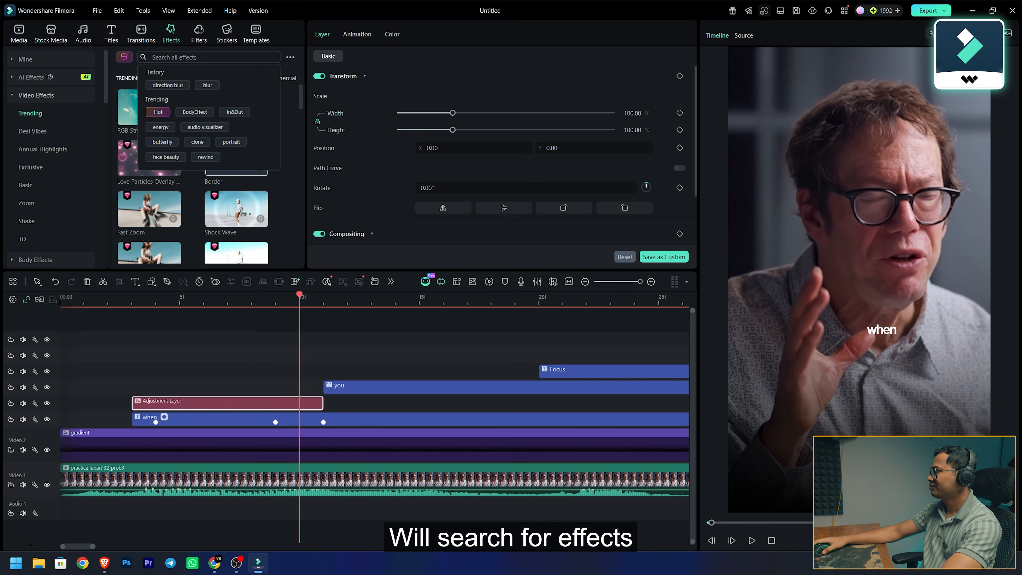
left_click(167, 85)
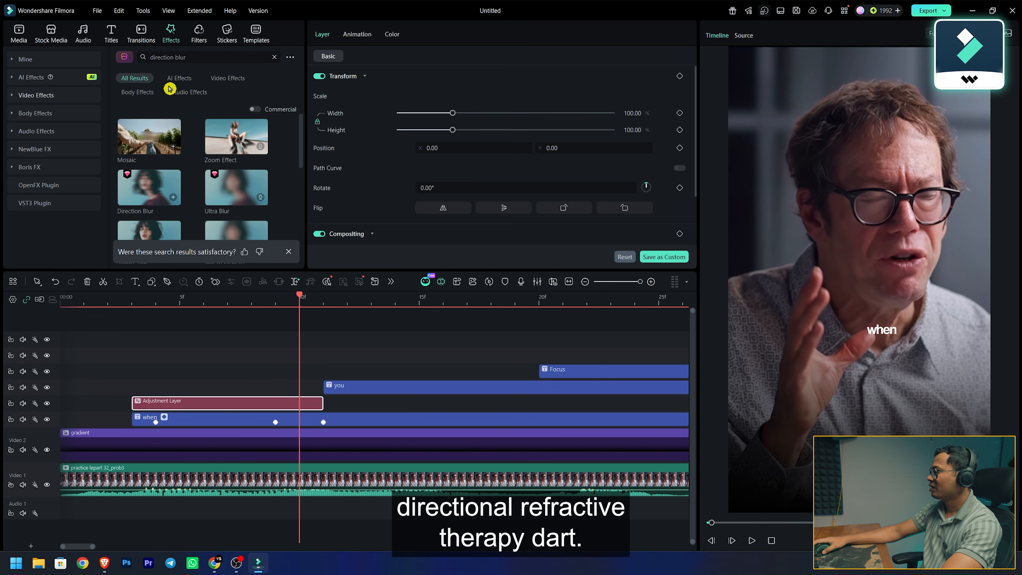
left_click_drag(149, 188, 177, 405)
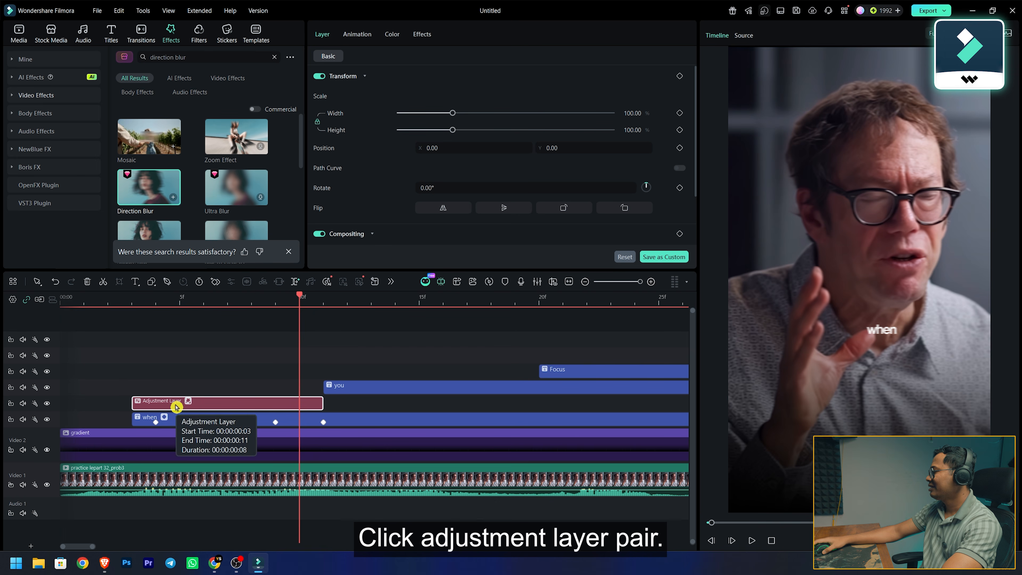
left_click(187, 403)
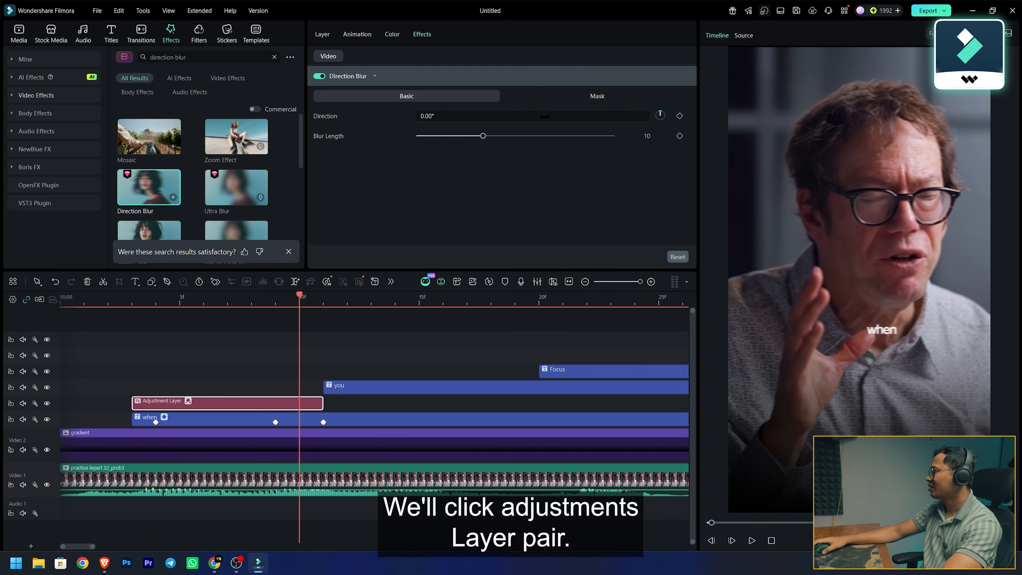
left_click_drag(661, 117, 604, 124)
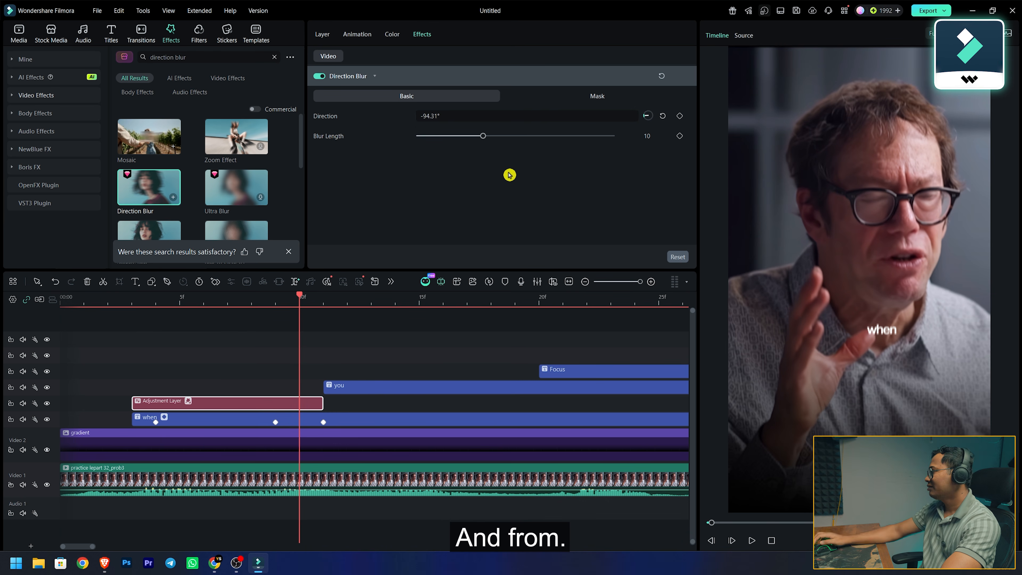
Add a Dissolve transition at the start of the adjustment layer and set its duration to 00:00:00:01
left_click(142, 40)
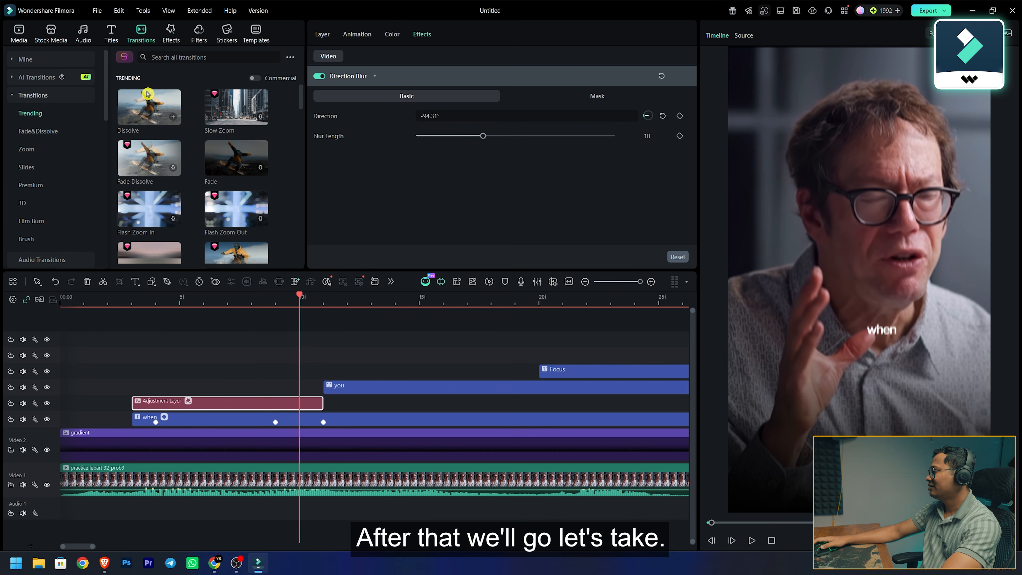
left_click_drag(145, 110, 136, 402)
left_click(248, 401)
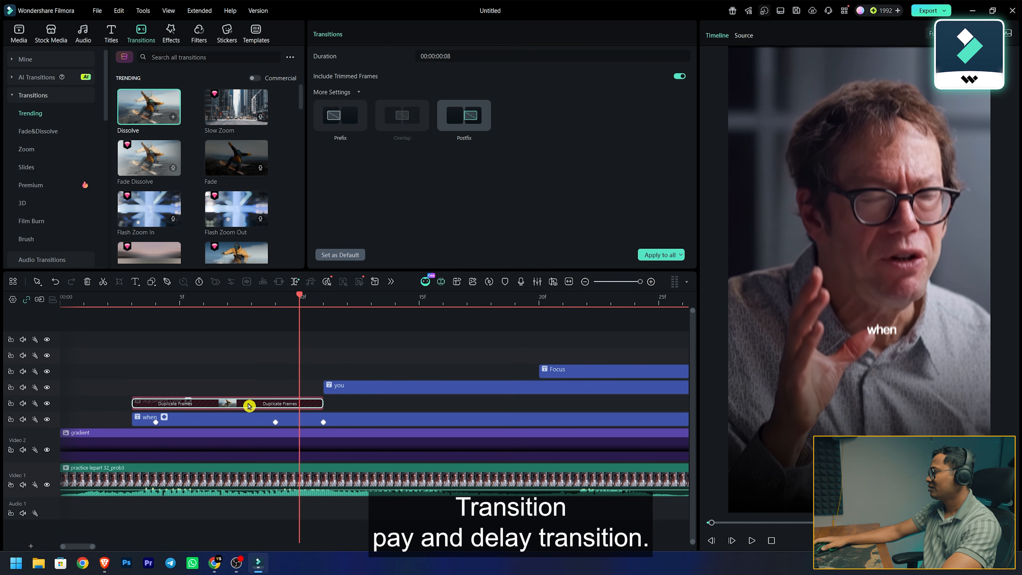
left_click(446, 58)
type("1")
key("Return")
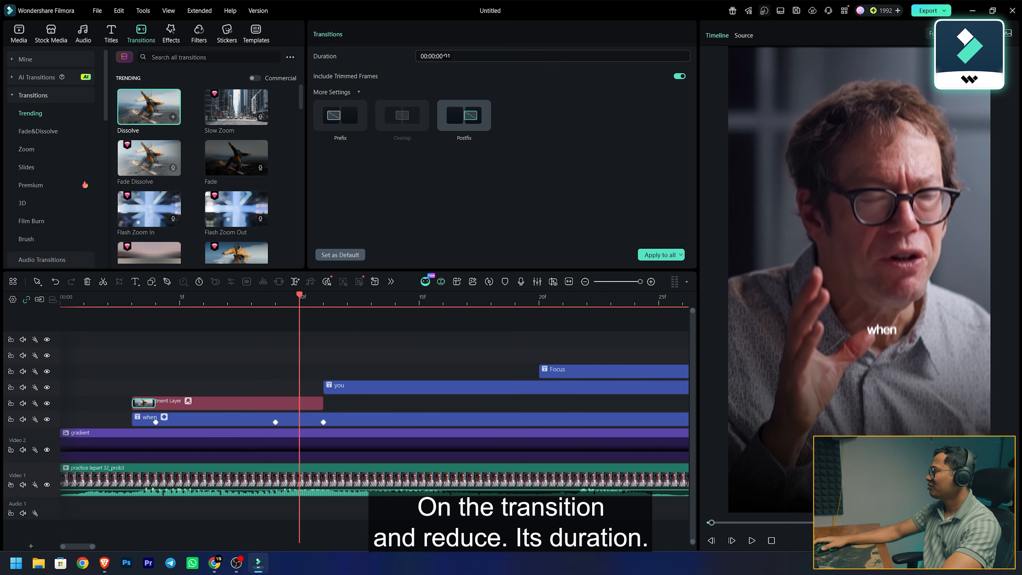
Add a Dissolve transition at the end of the adjustment layer with a duration of 00:00:00:01
left_click_drag(149, 107, 305, 418)
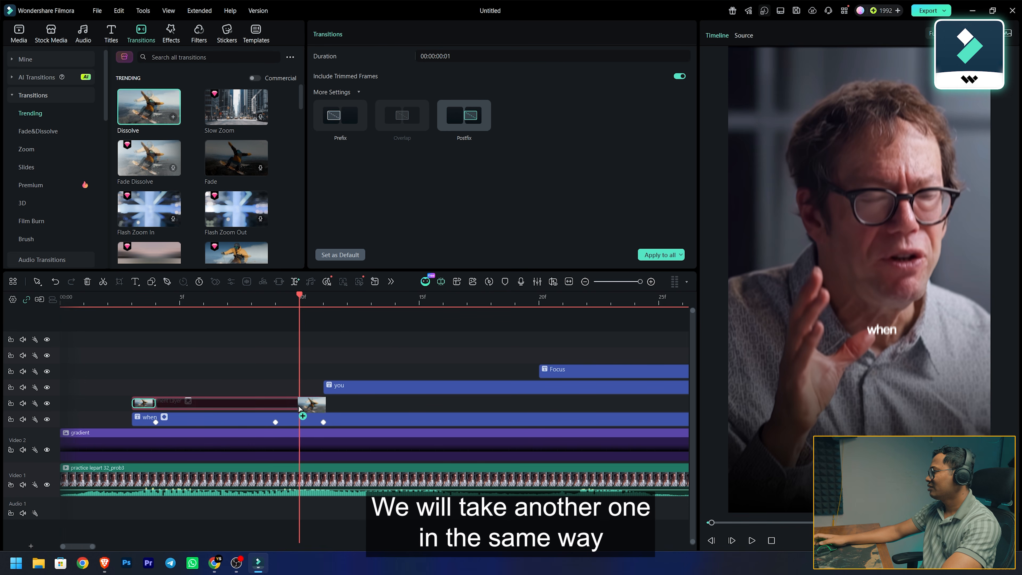
left_click_drag(300, 409, 300, 409)
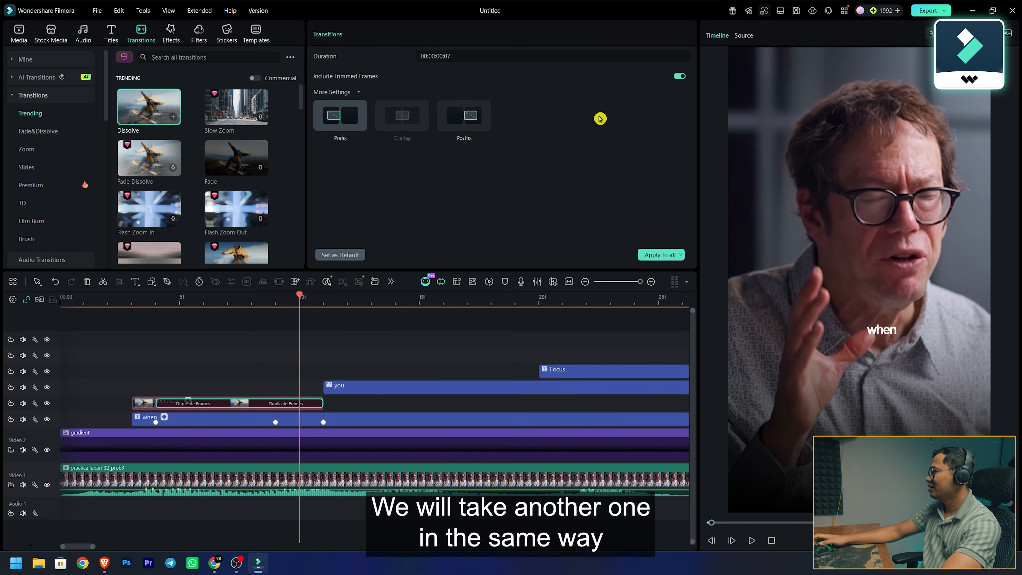
left_click_drag(446, 58, 434, 58)
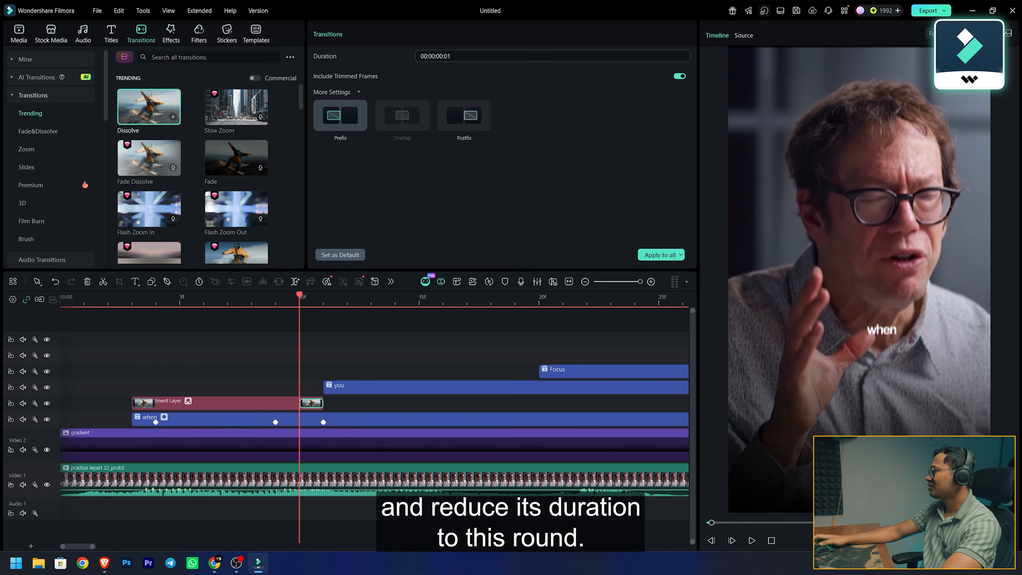
Play the blurred "when" title animation from the start of the adjustment layer
left_click_drag(301, 332, 132, 342)
left_click(231, 336)
key("space")
left_click(211, 337)
Select all keyframes of the "when" title and copy them
double_click(324, 422)
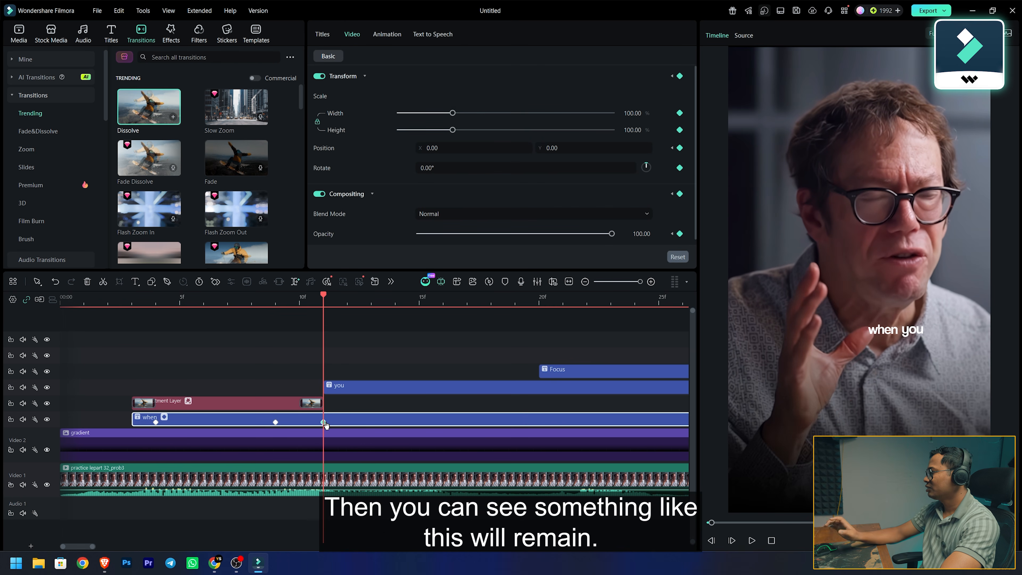
right_click(157, 423)
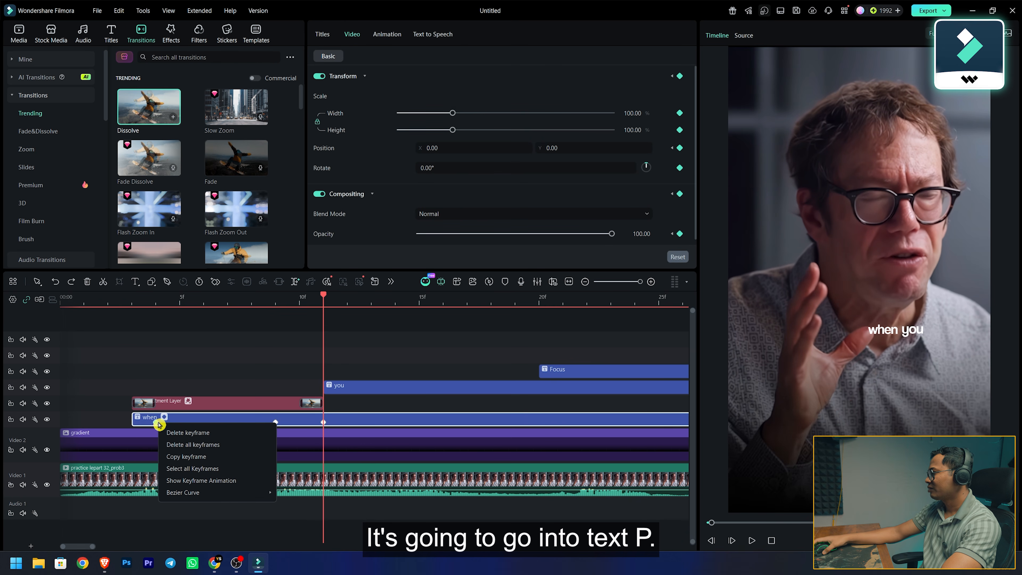
left_click(175, 470)
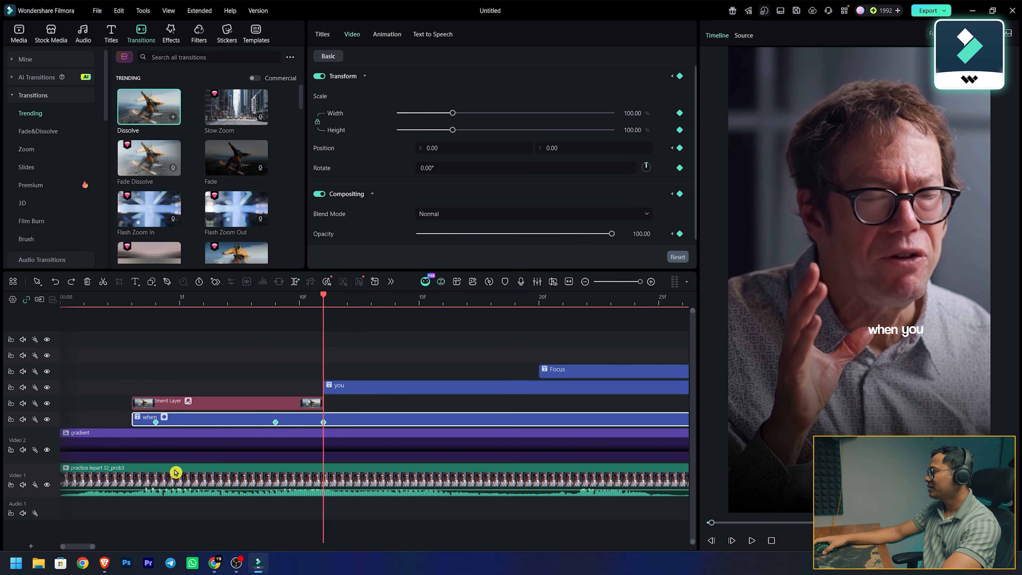
right_click(322, 423)
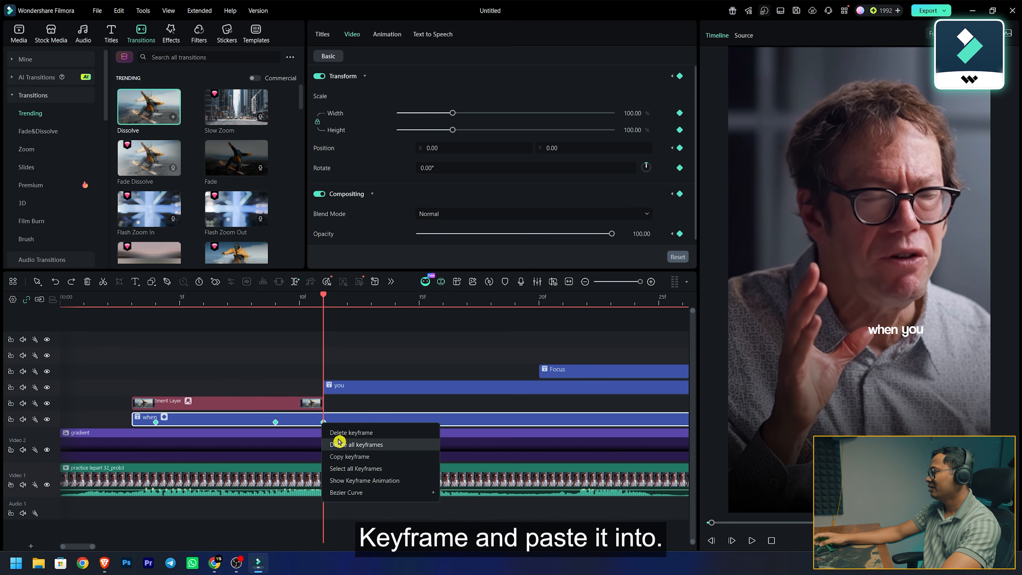
left_click(351, 456)
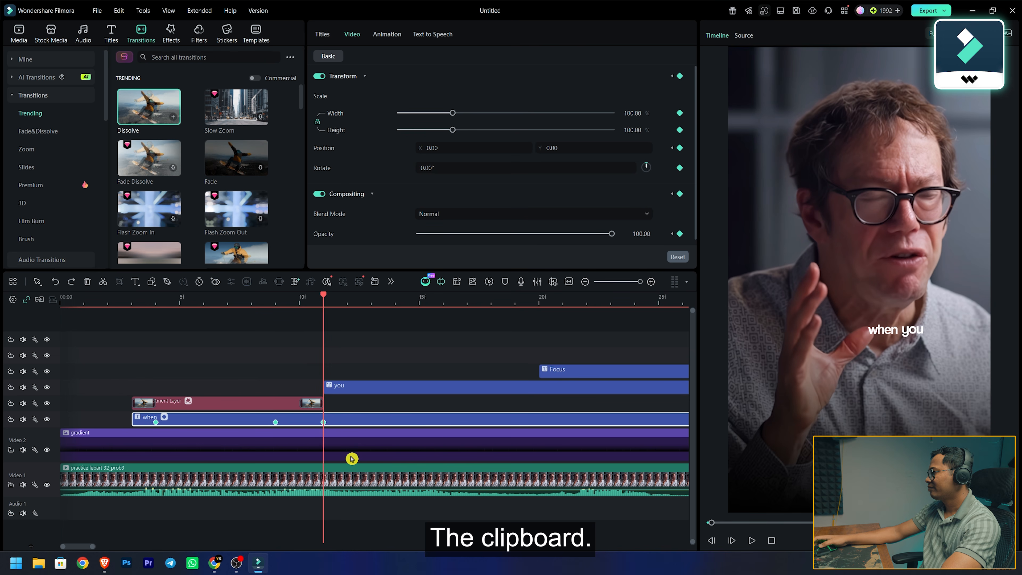
Paste the copied keyframes onto the "you" title at its start
left_click(362, 387)
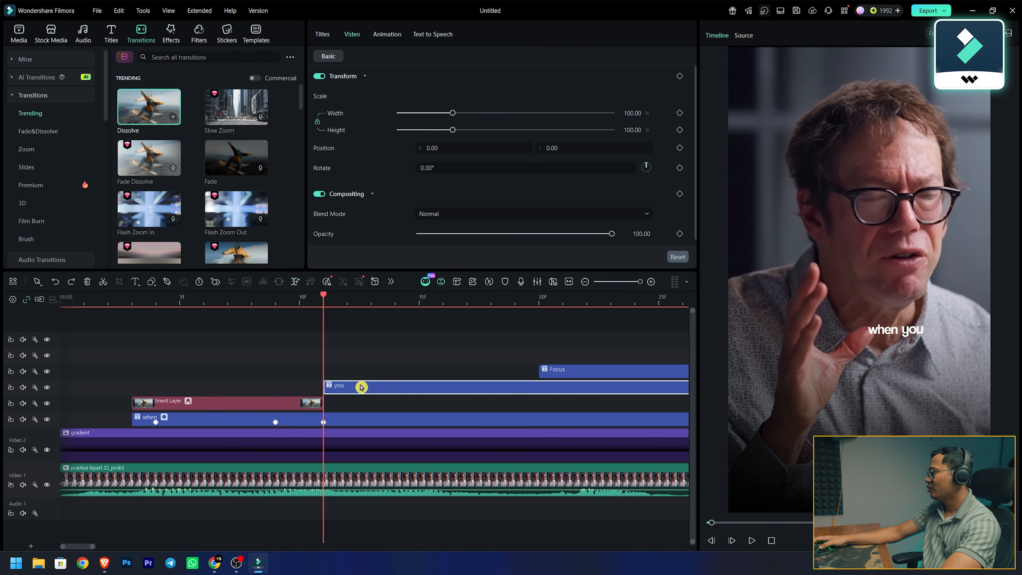
right_click(361, 387)
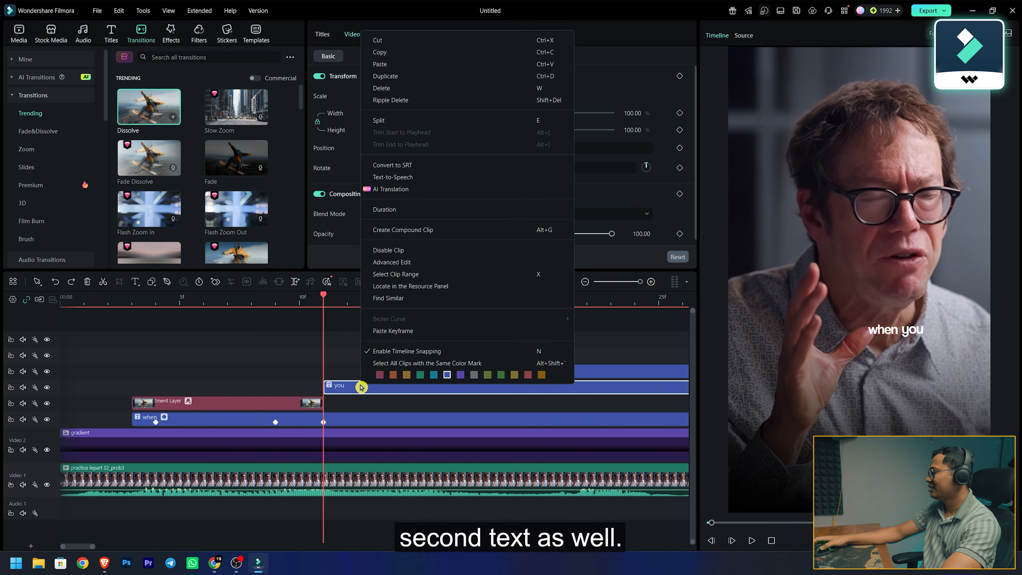
left_click(402, 333)
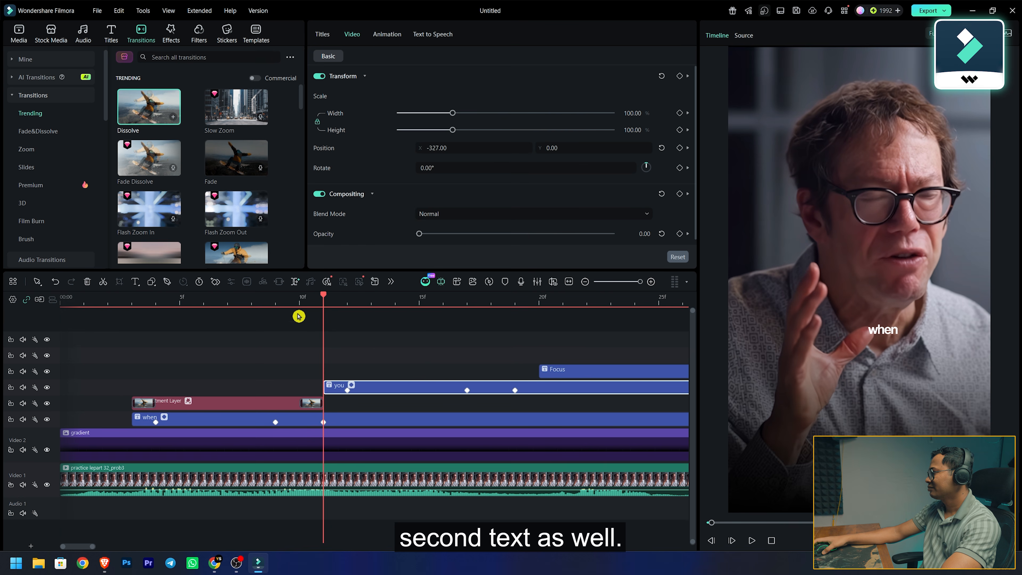
Combine the "when" title and the adjustment layer above it into a 2160x3840 portrait compound clip
left_click_drag(323, 296, 516, 361)
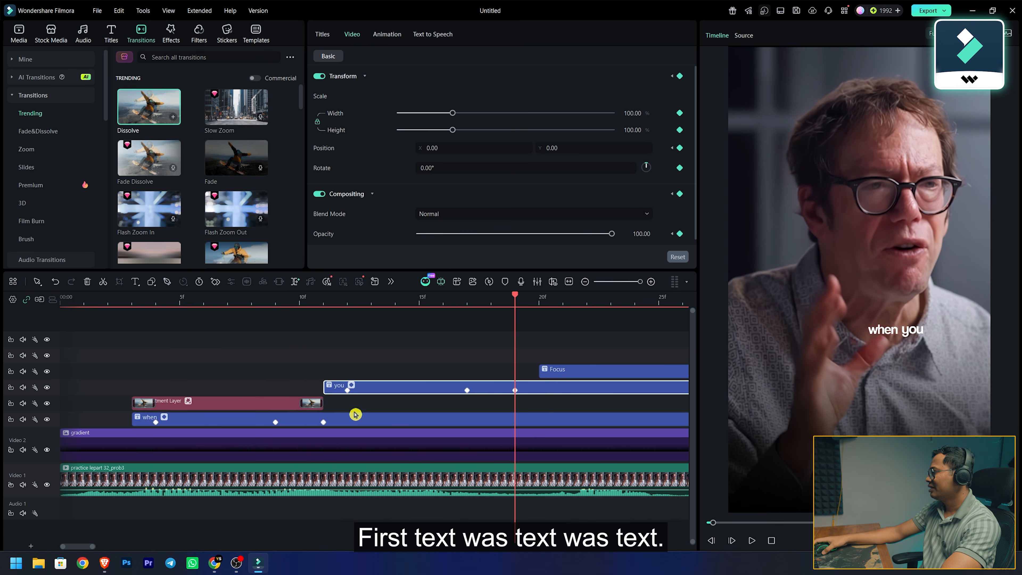
left_click_drag(156, 384, 208, 422)
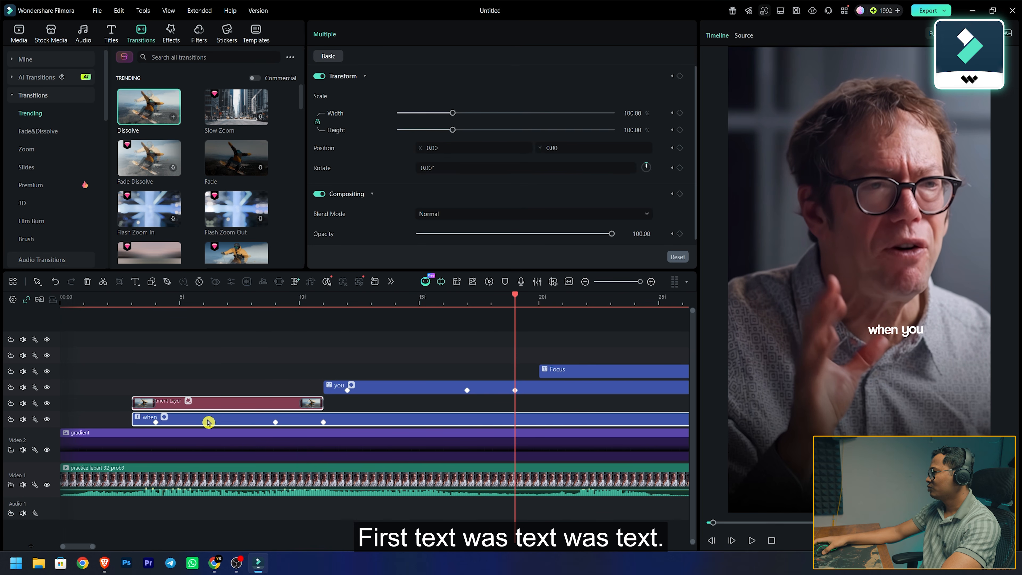
right_click(207, 420)
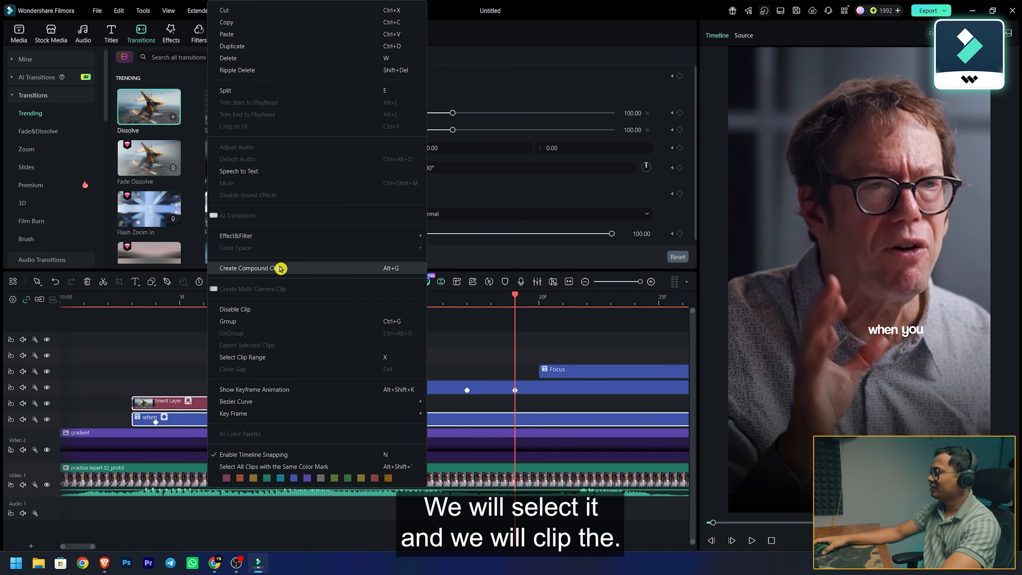
left_click(280, 269)
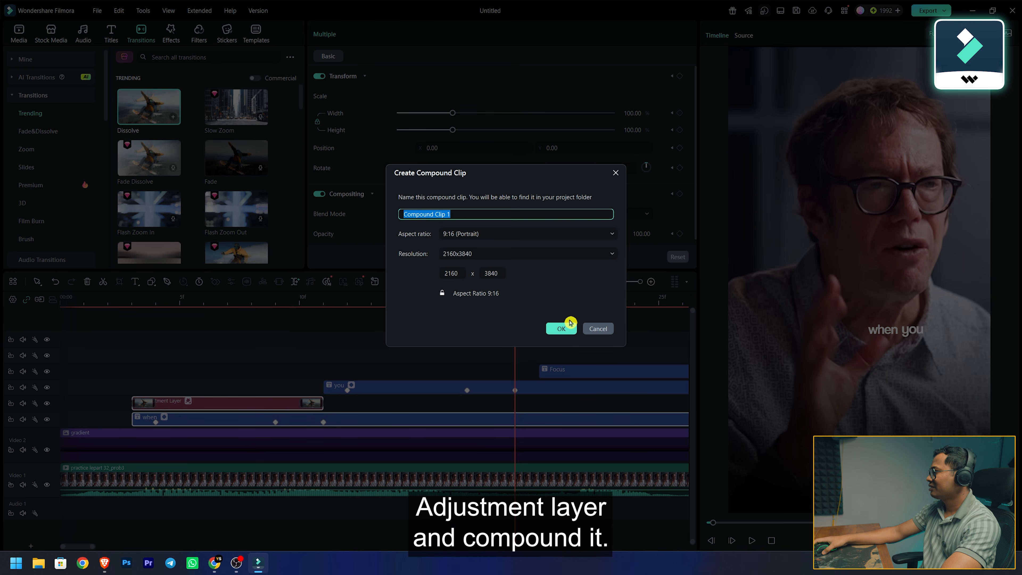
left_click(561, 329)
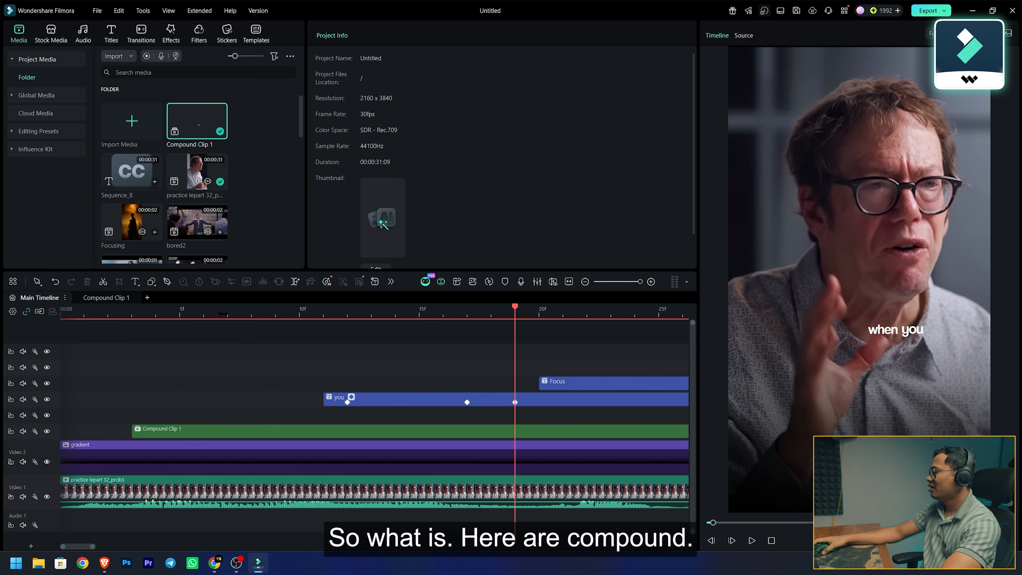
Open the "when" compound clip for editing and copy its adjustment layer
left_click_drag(518, 347, 214, 354)
left_click(225, 432)
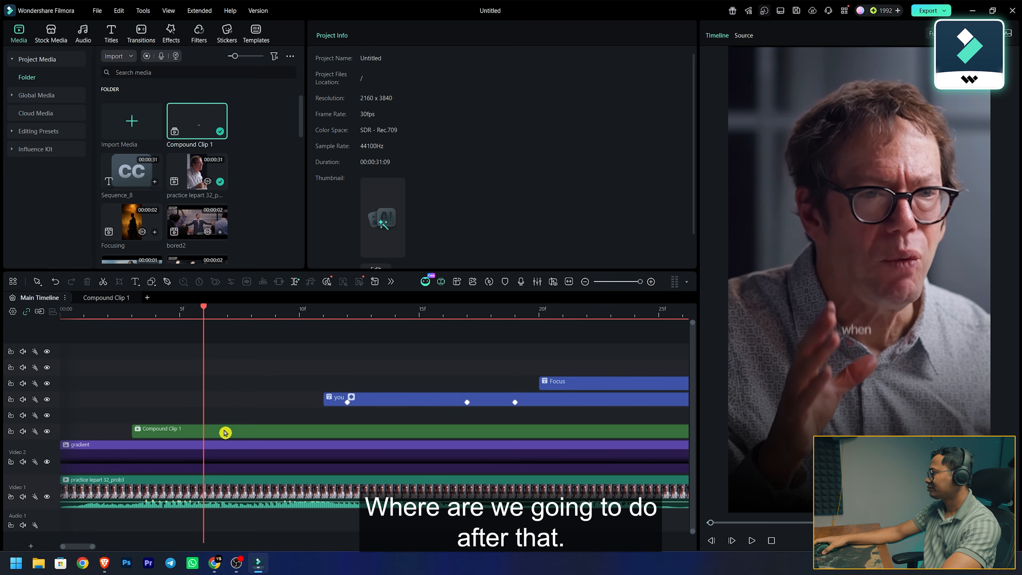
double_click(225, 432)
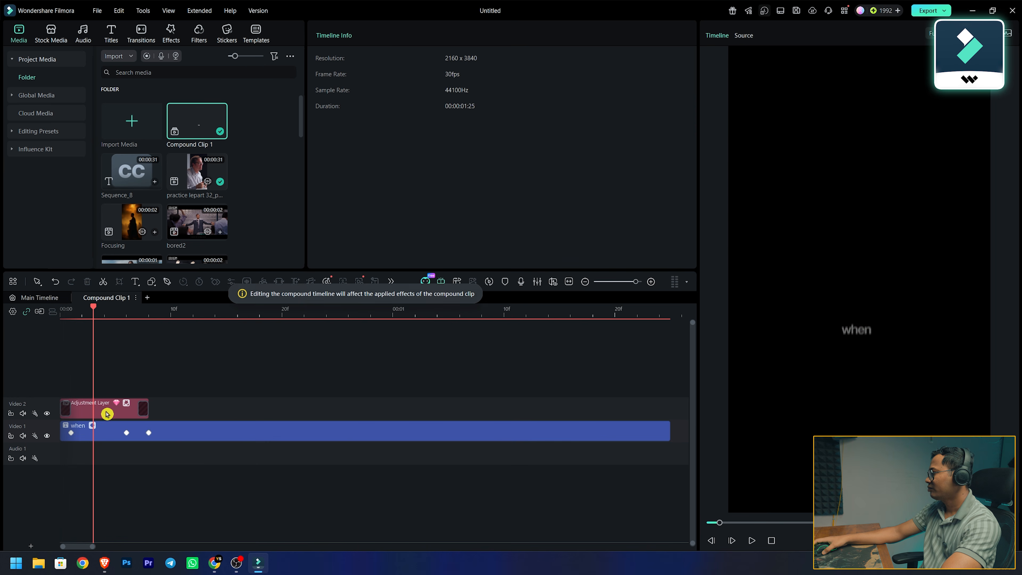
right_click(82, 417)
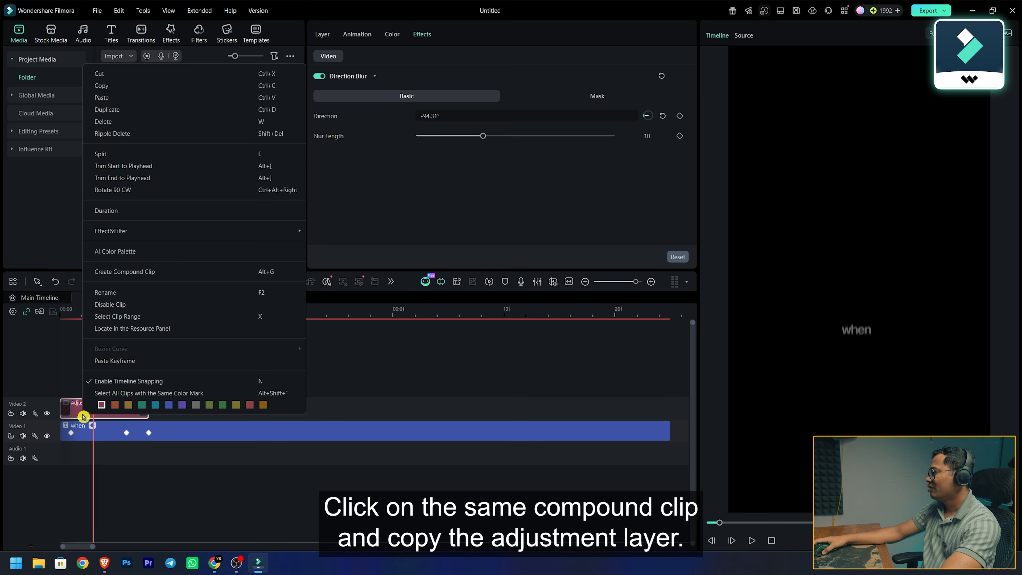
left_click(135, 86)
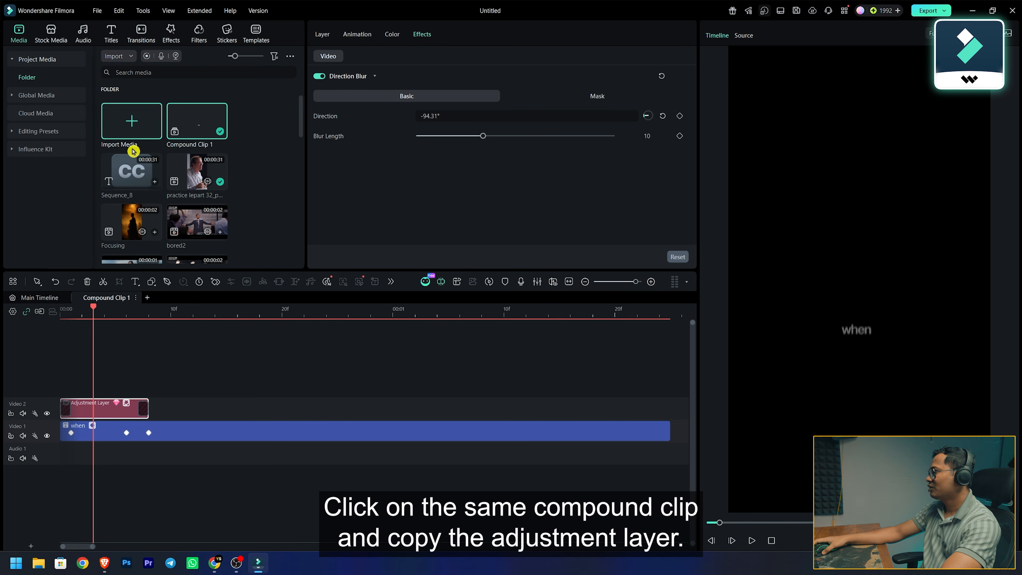
Paste the adjustment layer into the main timeline and place it above the "you" title, aligned with the title's start
left_click(33, 300)
left_click(169, 366)
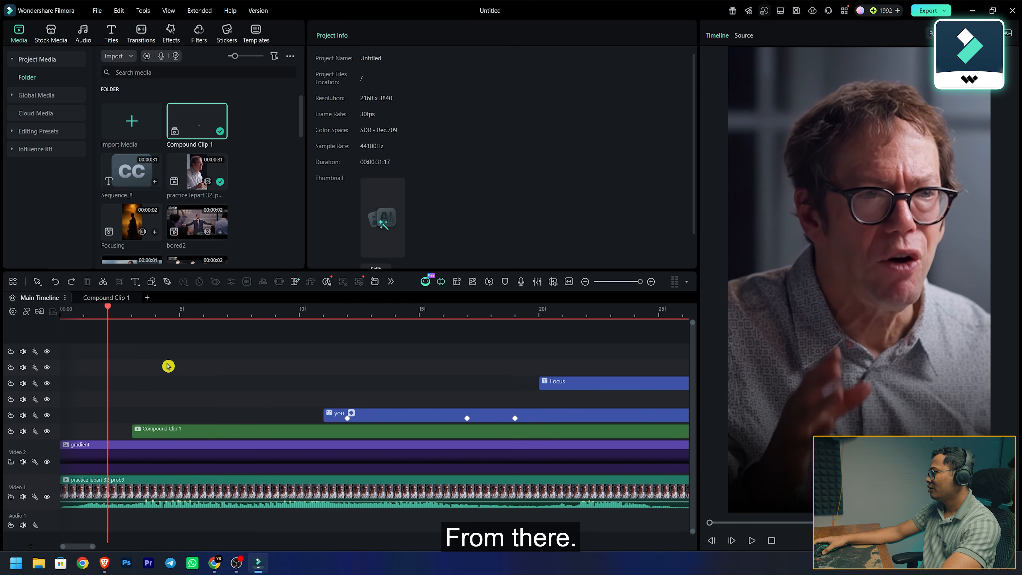
key("ctrl+v")
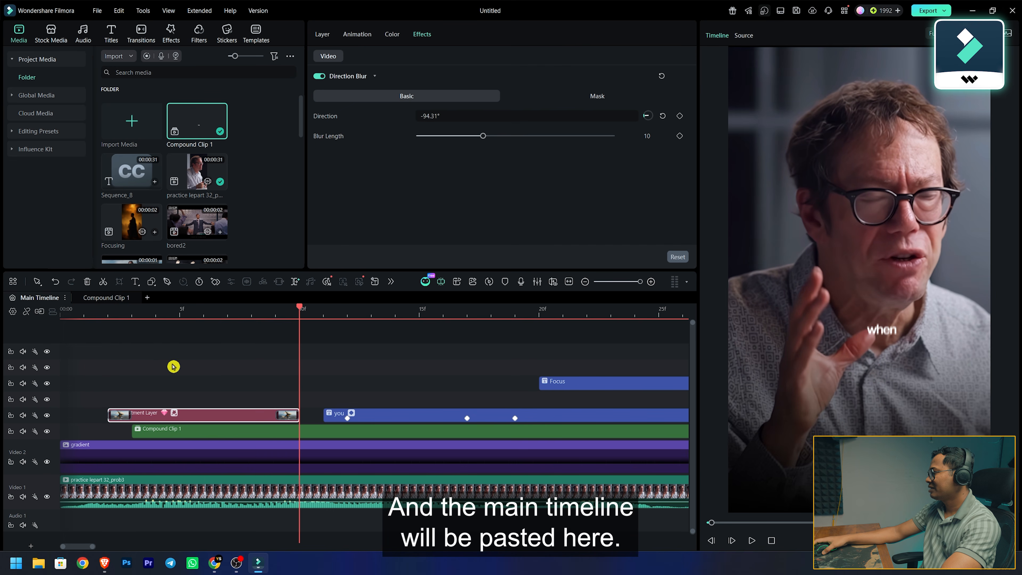
left_click_drag(198, 414, 421, 403)
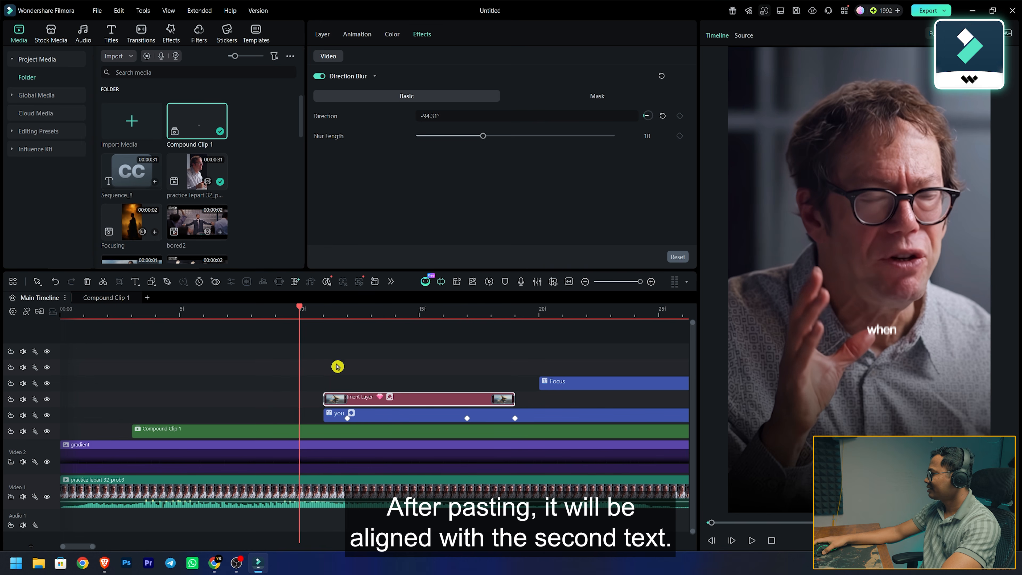
Combine the "you" title and its adjustment layer into a compound clip and play back both title animations
left_click_drag(299, 308, 535, 358)
left_click_drag(325, 362, 417, 415)
right_click(418, 416)
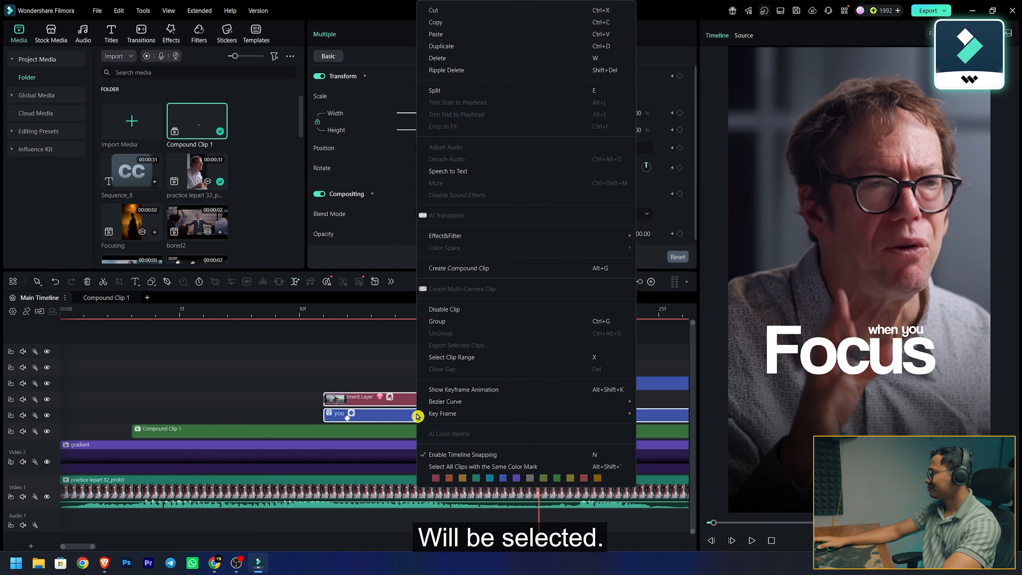
left_click(490, 268)
left_click(560, 327)
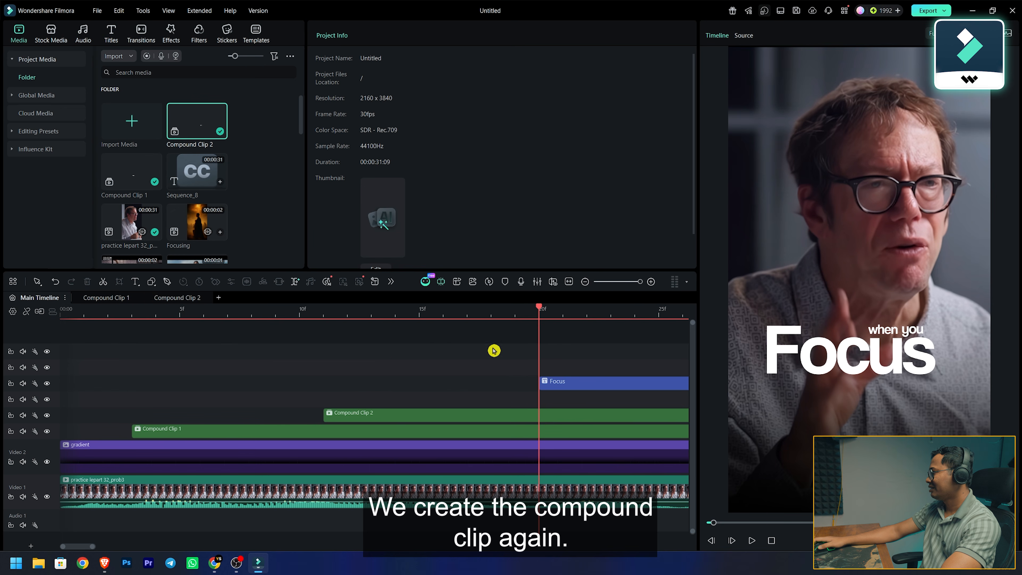
left_click_drag(542, 341, 139, 337)
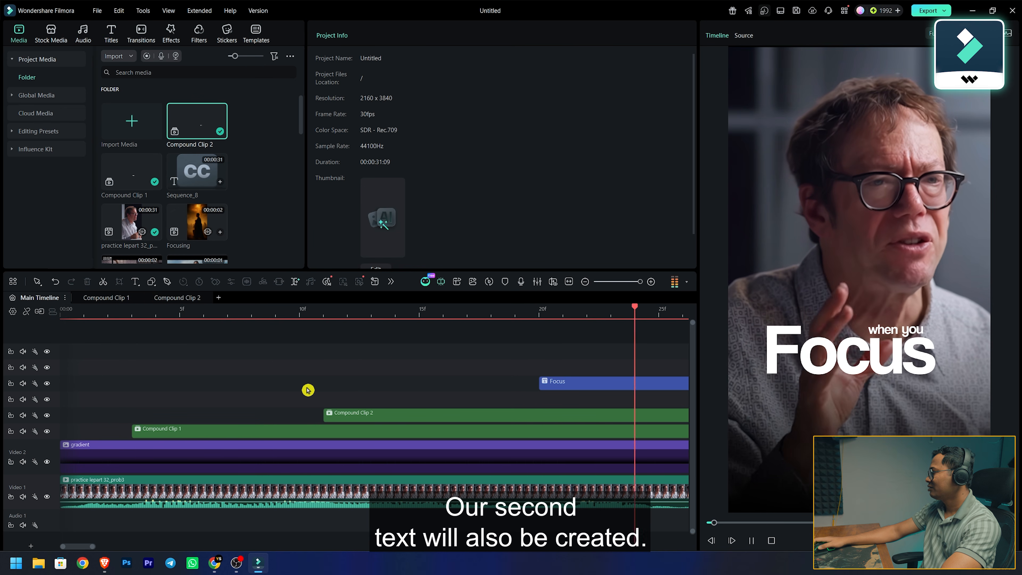
key("space")
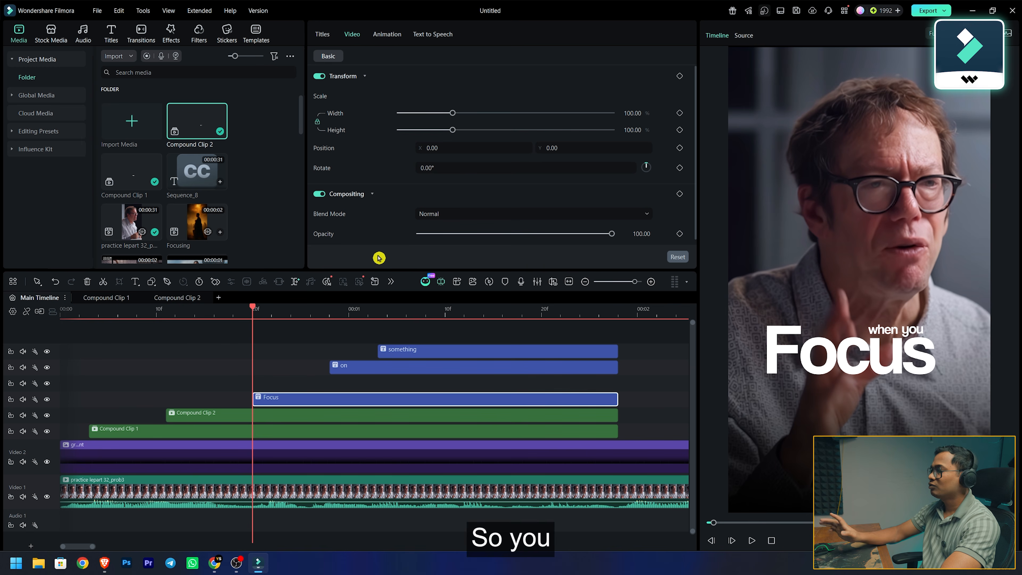
Keyframe the "Focus" title to rise from Position Y -278 and opacity 0 at its start to its resting state six frames in
left_click(215, 284)
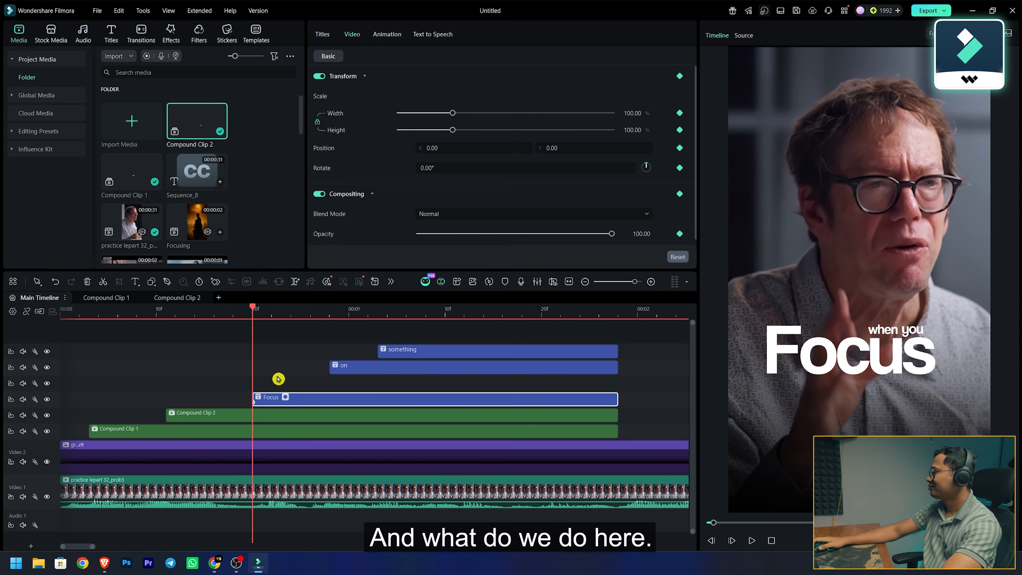
left_click(309, 403)
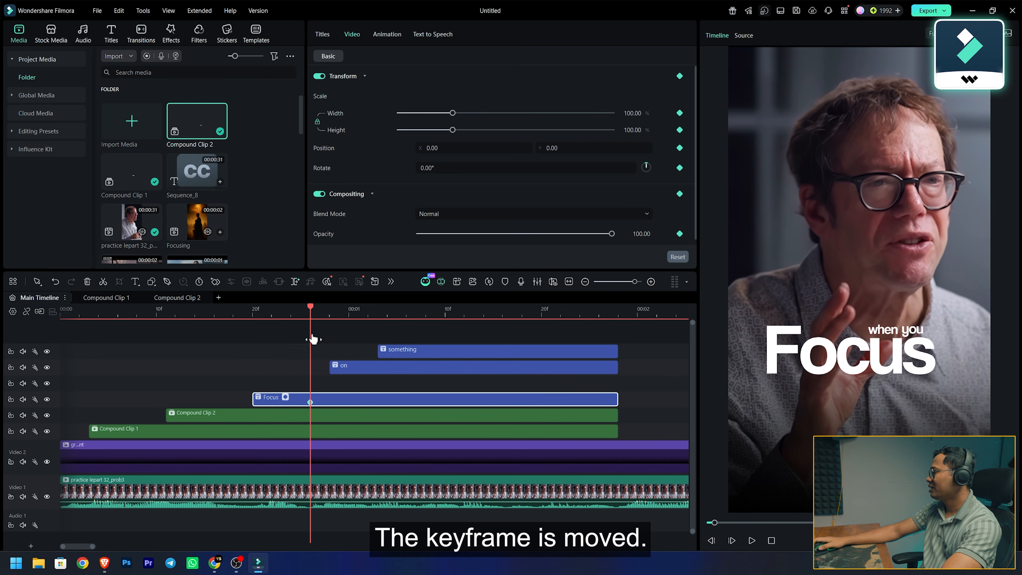
left_click_drag(314, 308, 253, 308)
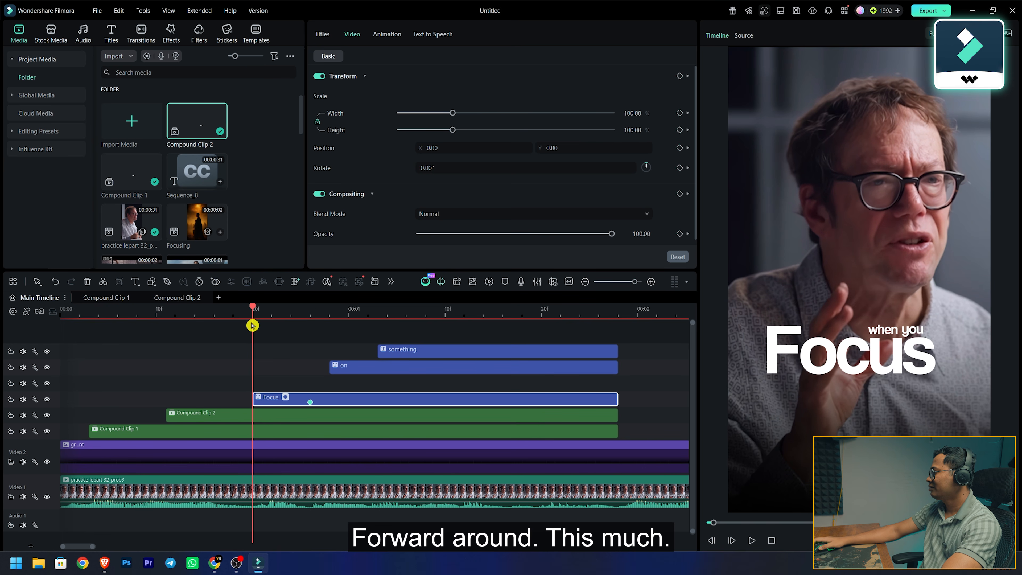
left_click_drag(551, 149, 415, 149)
scroll(484, 185, "down", 1)
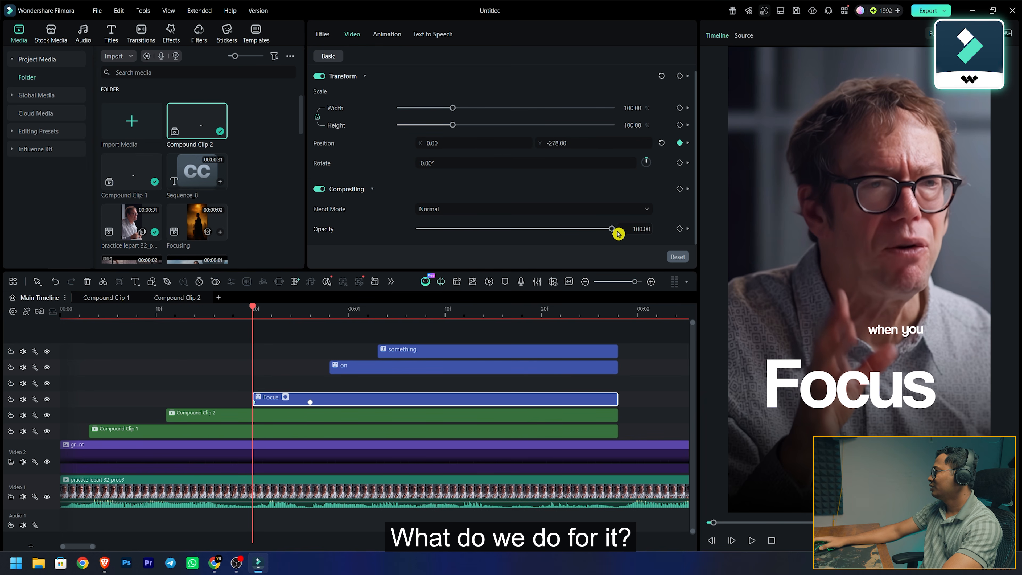
left_click_drag(612, 229, 408, 229)
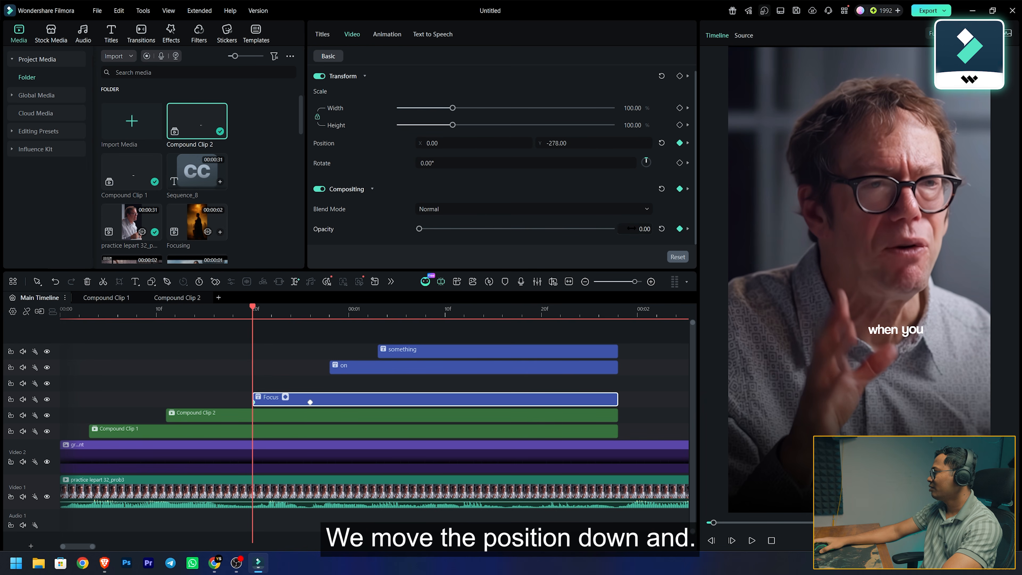
Set the "Focus" title's opacity to 100 five frames after its start, and check the fade near the beginning
left_click_drag(252, 307, 302, 317)
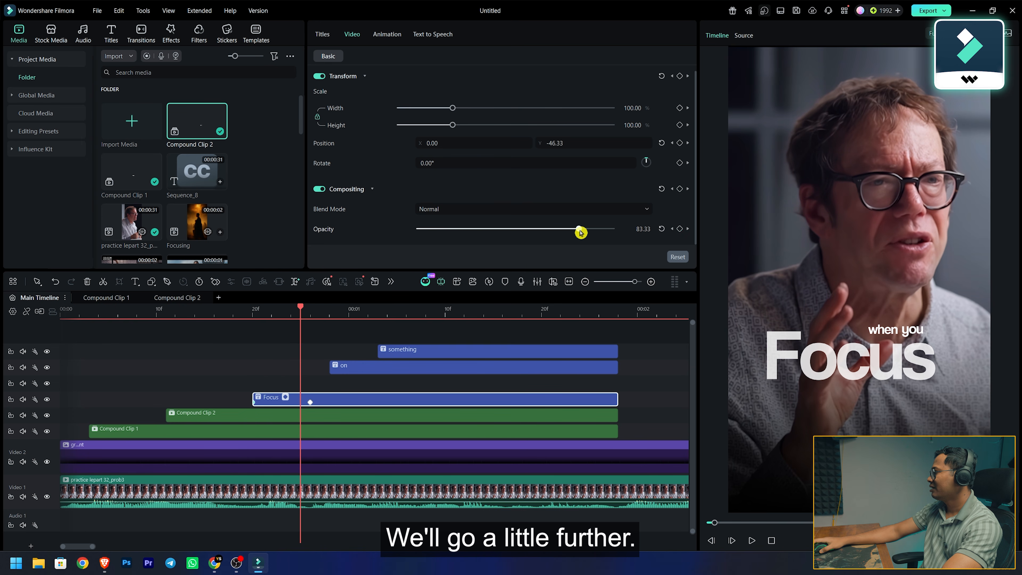
left_click_drag(581, 233, 637, 231)
left_click_drag(302, 313, 262, 330)
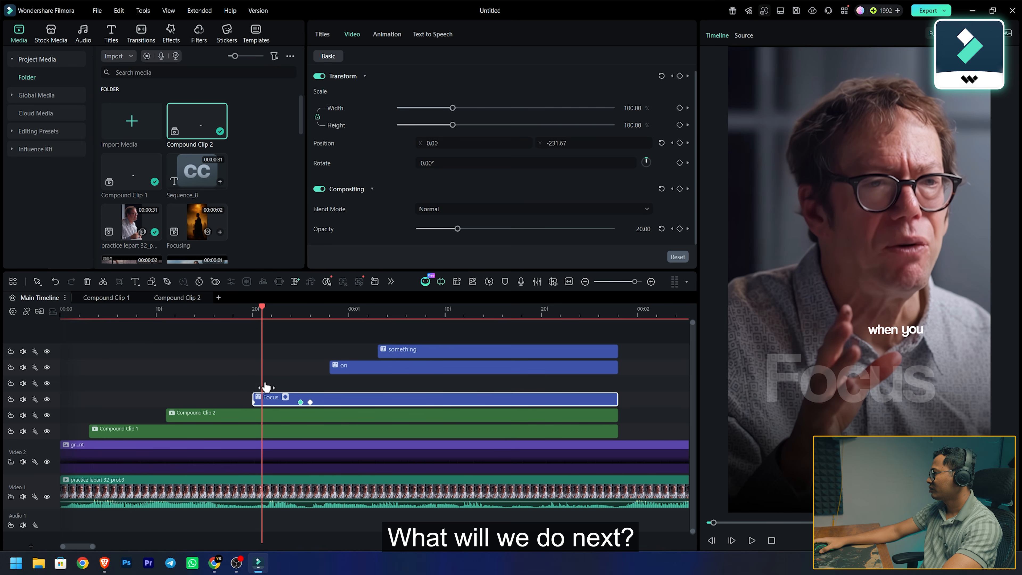
Show the "Focus" title's keyframe animation and move its first opacity keyframe one frame after the title's start
right_click(271, 400)
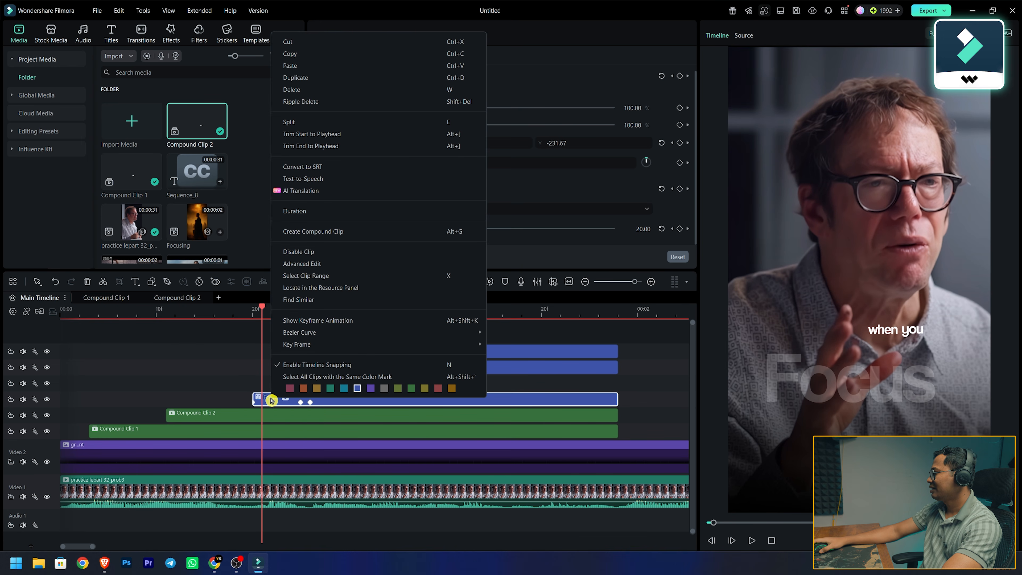
left_click(322, 323)
scroll(288, 375, "down", 3)
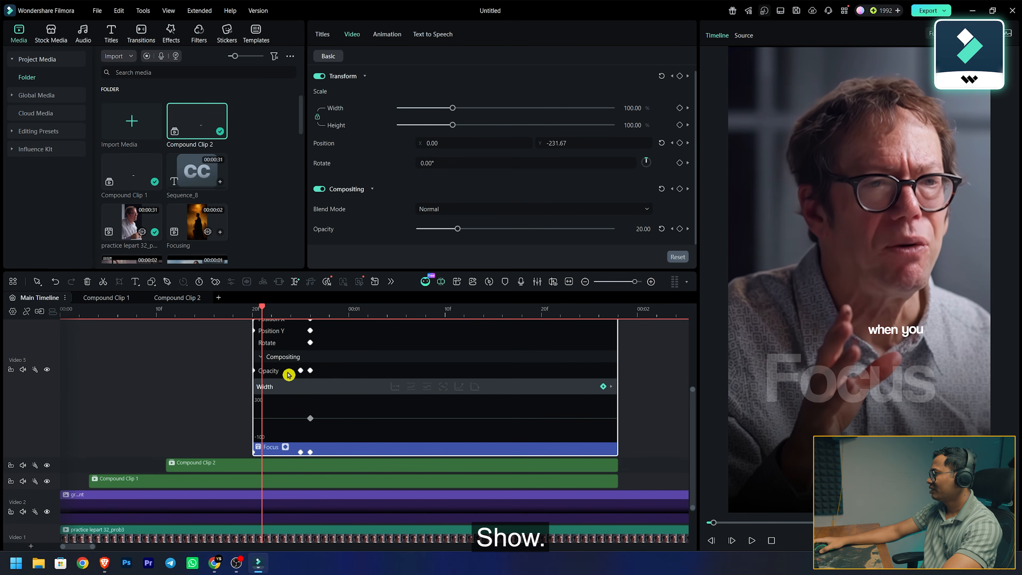
left_click(300, 370)
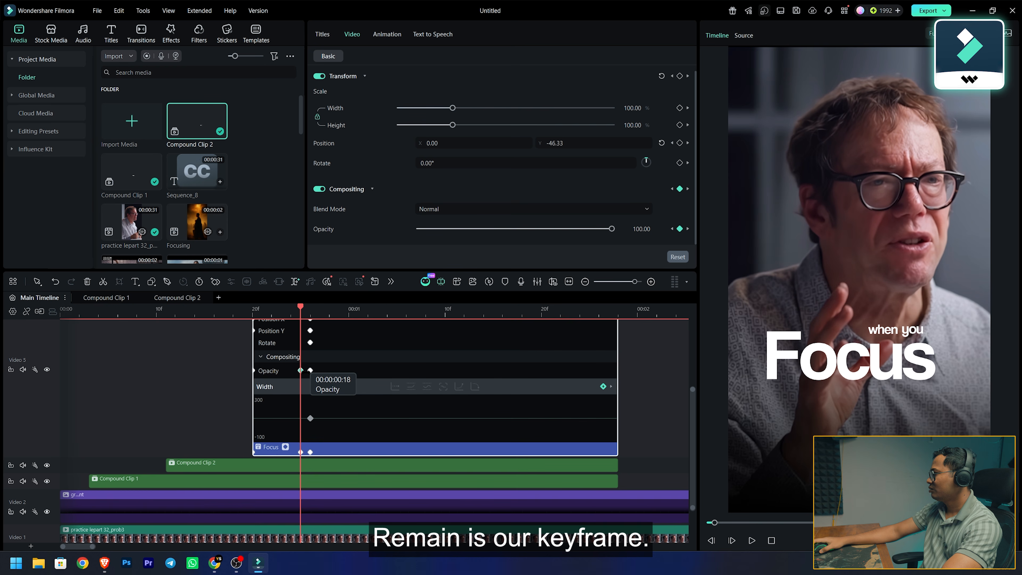
left_click(310, 371)
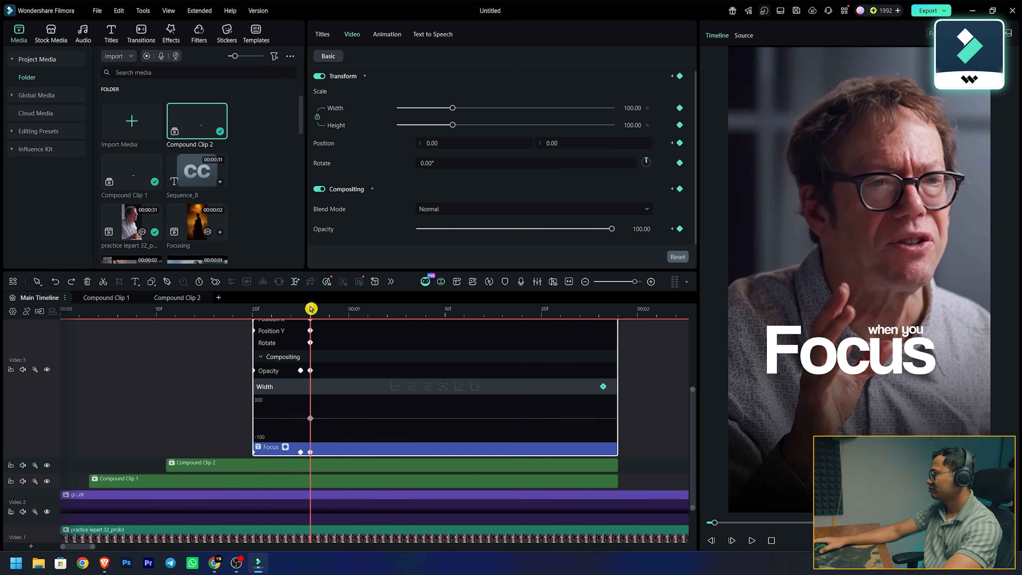
left_click(256, 372)
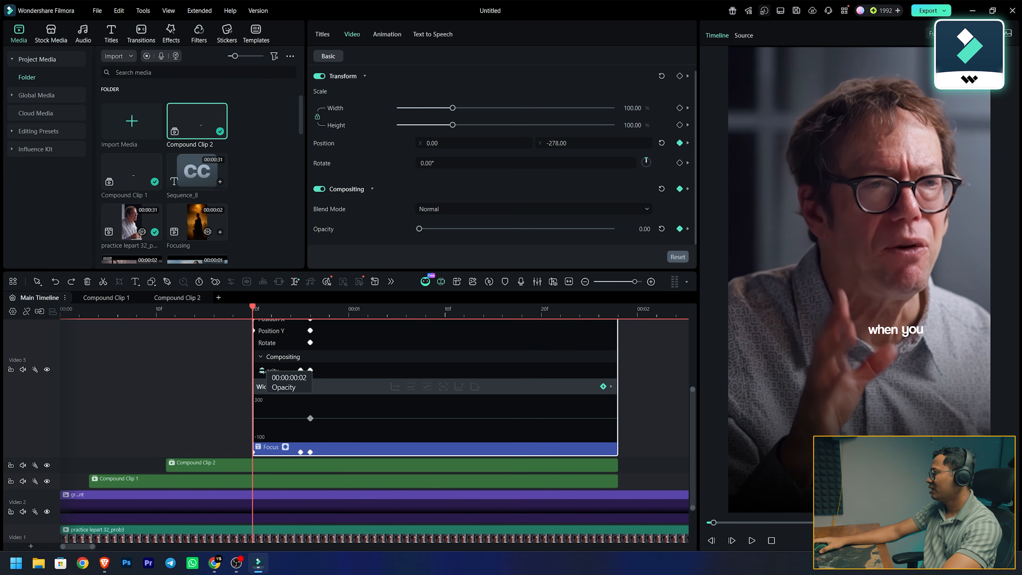
Apply Ease In and Ease Out to the "Focus" title's last Position Y keyframe and extend its curve handle toward the title's start
left_click_drag(263, 308, 313, 322)
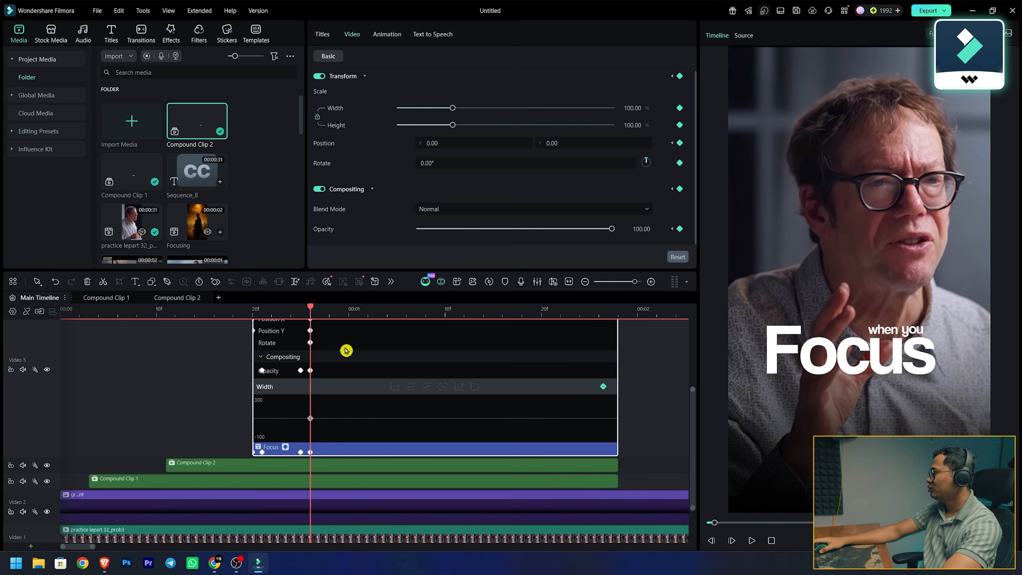
left_click_drag(236, 338, 237, 338)
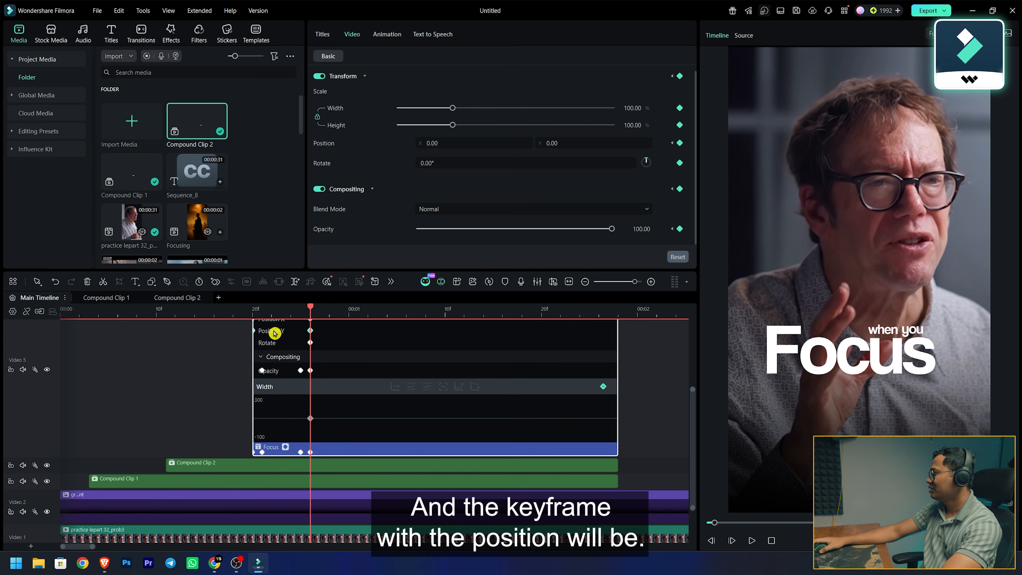
right_click(312, 332)
mouse_move(347, 389)
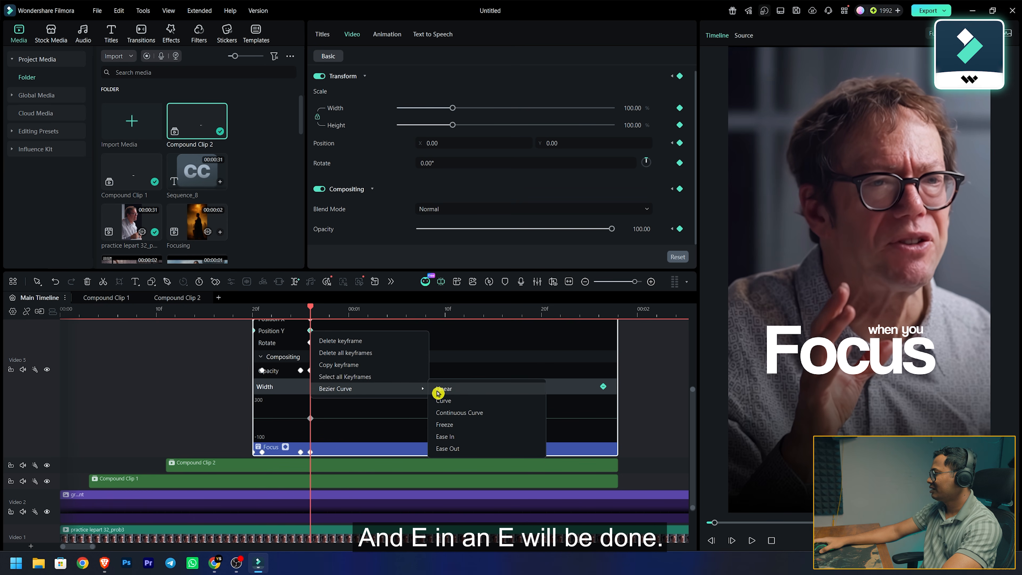
left_click(468, 437)
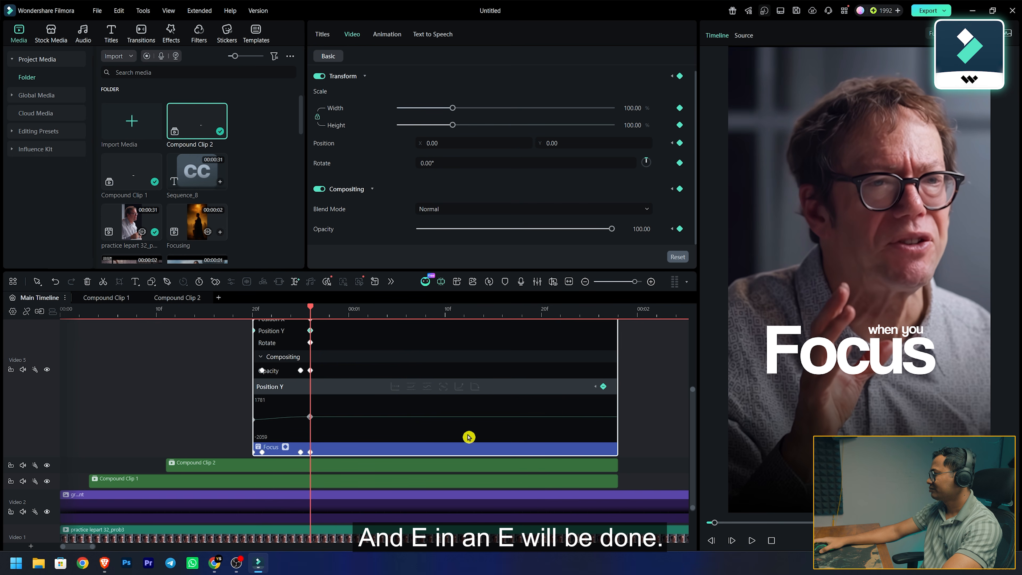
right_click(312, 334)
mouse_move(372, 389)
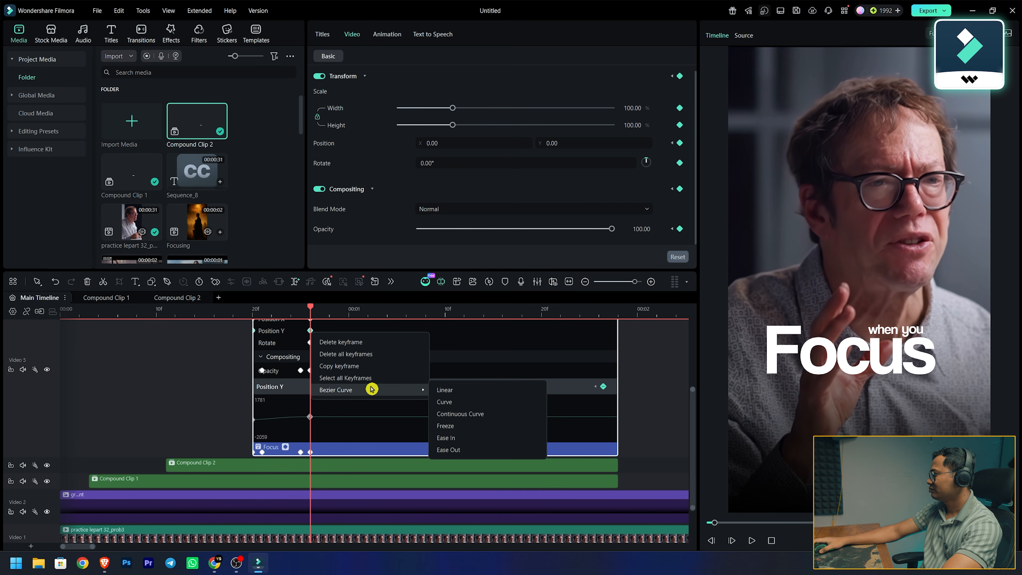
left_click(455, 450)
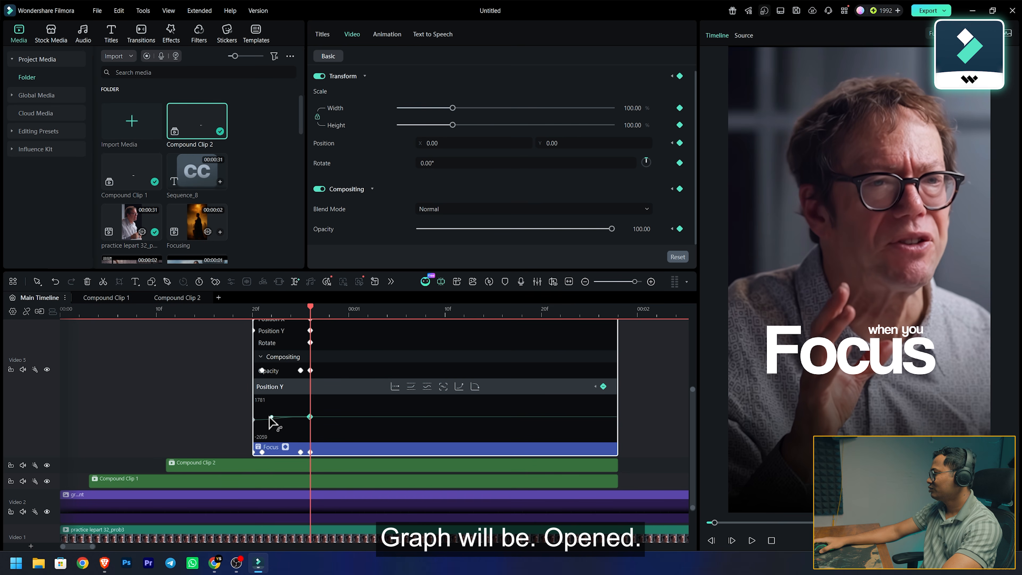
left_click_drag(269, 418, 265, 418)
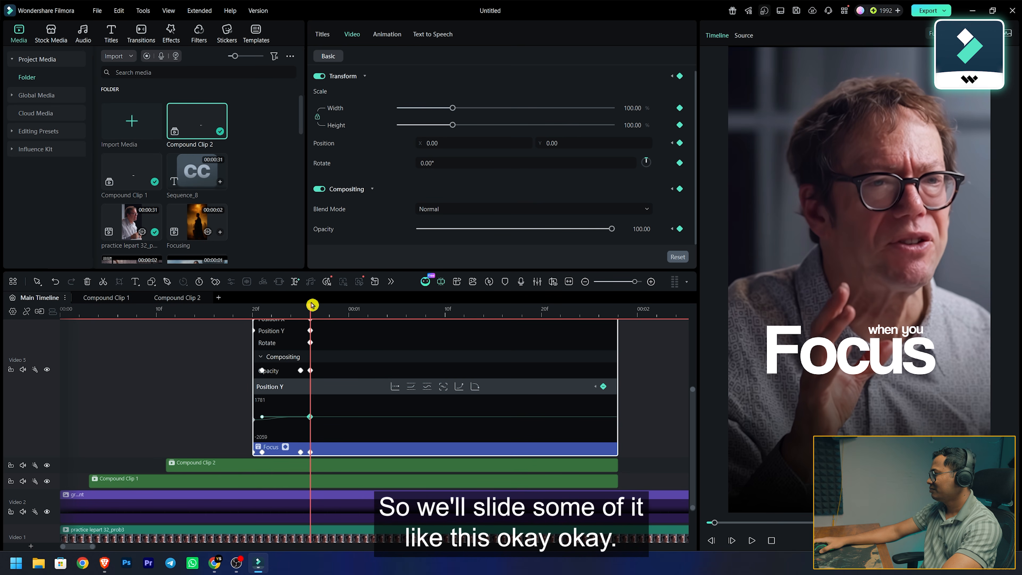
Check the "Focus" title's eased motion just before its last keyframe, and hide its keyframe animation
mouse_move(310, 313)
left_mouse_down()
mouse_move(253, 314)
mouse_move(301, 319)
left_mouse_up()
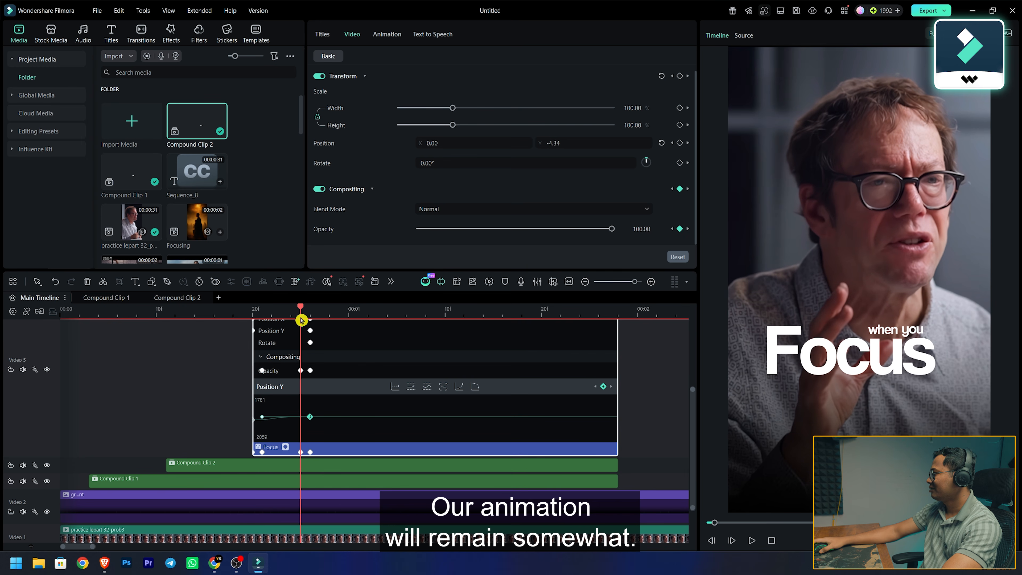
scroll(223, 406, "up", 3)
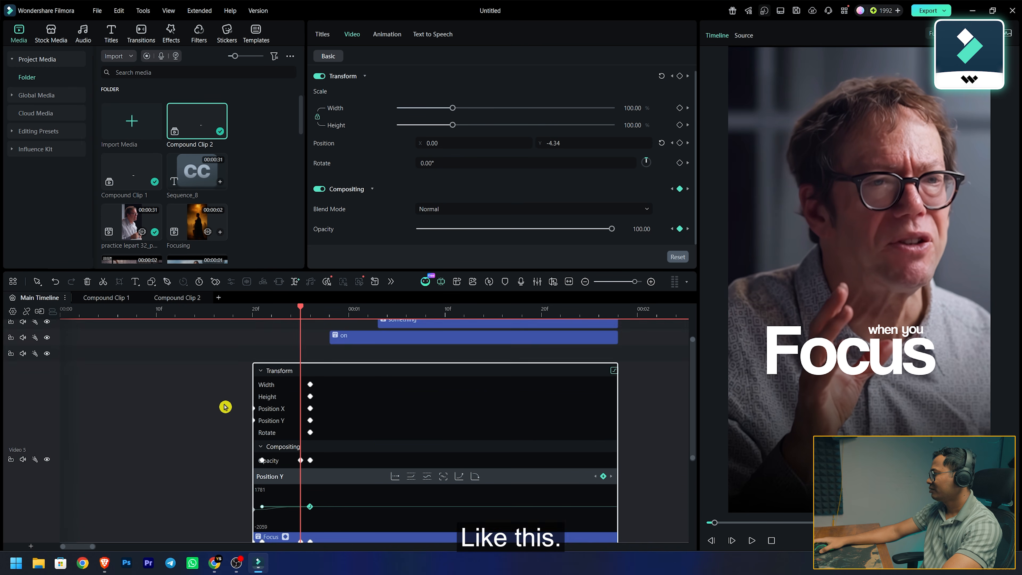
scroll(224, 406, "down", 2)
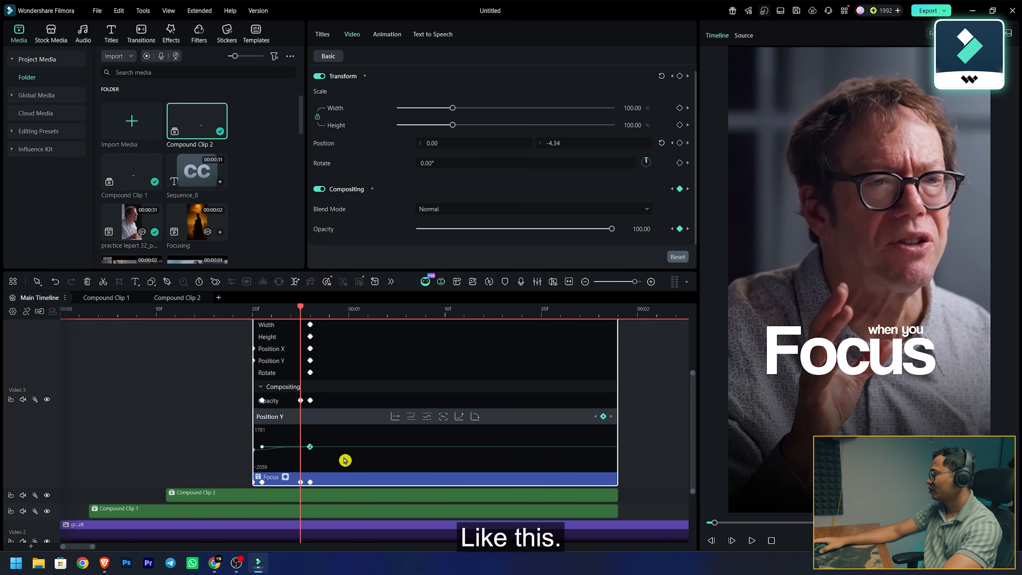
right_click(362, 481)
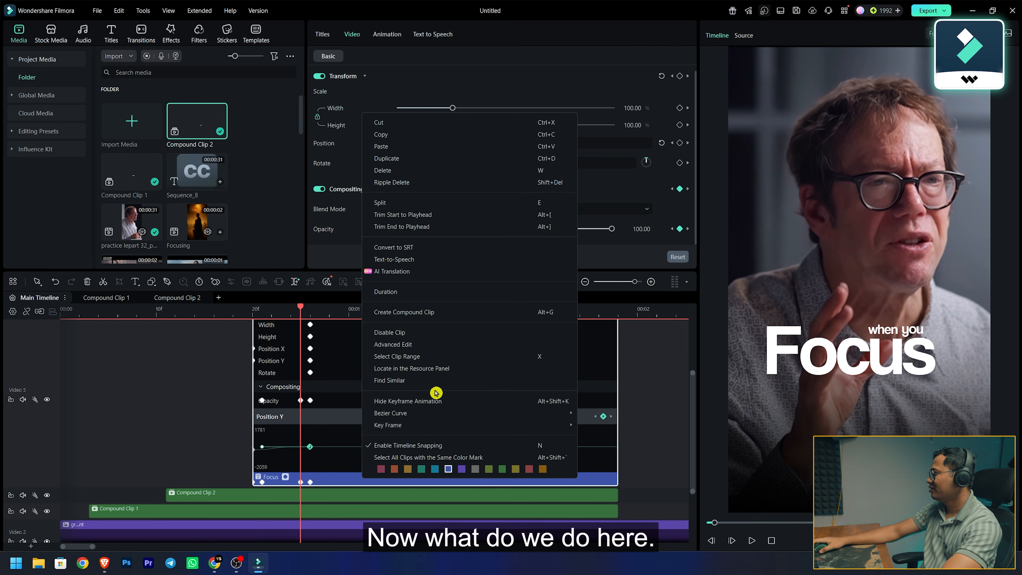
left_click(440, 402)
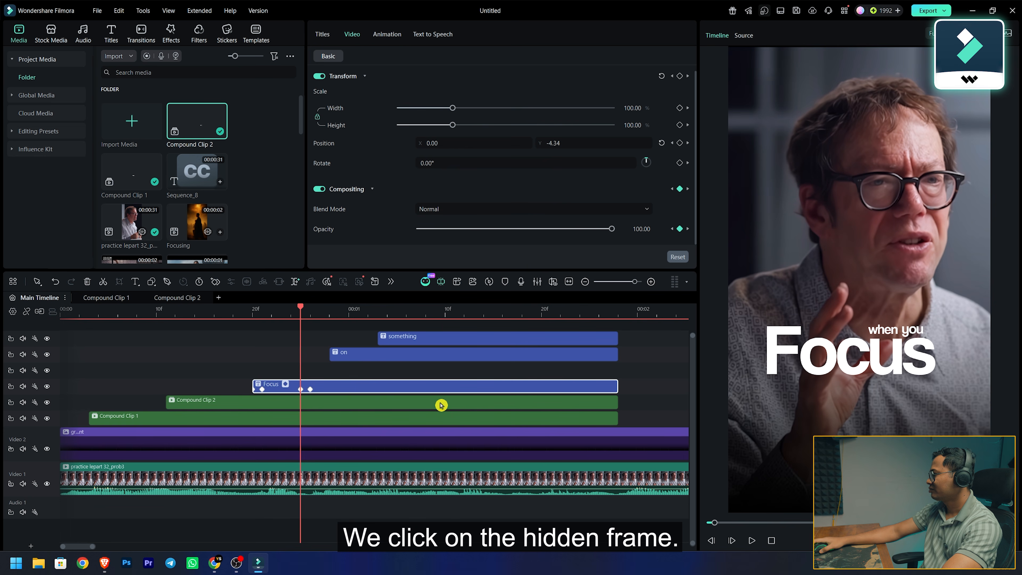
Paste the copied directional-blur adjustment layer and place it directly above the "Focus" title, aligned with the title's start
left_click(640, 316)
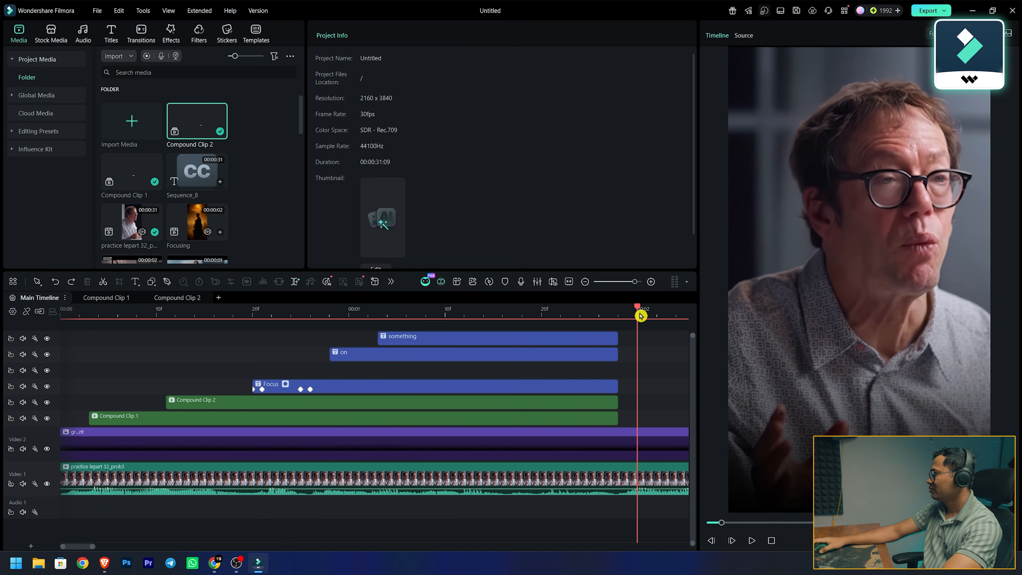
key("ctrl+v")
left_click_drag(623, 400, 237, 370)
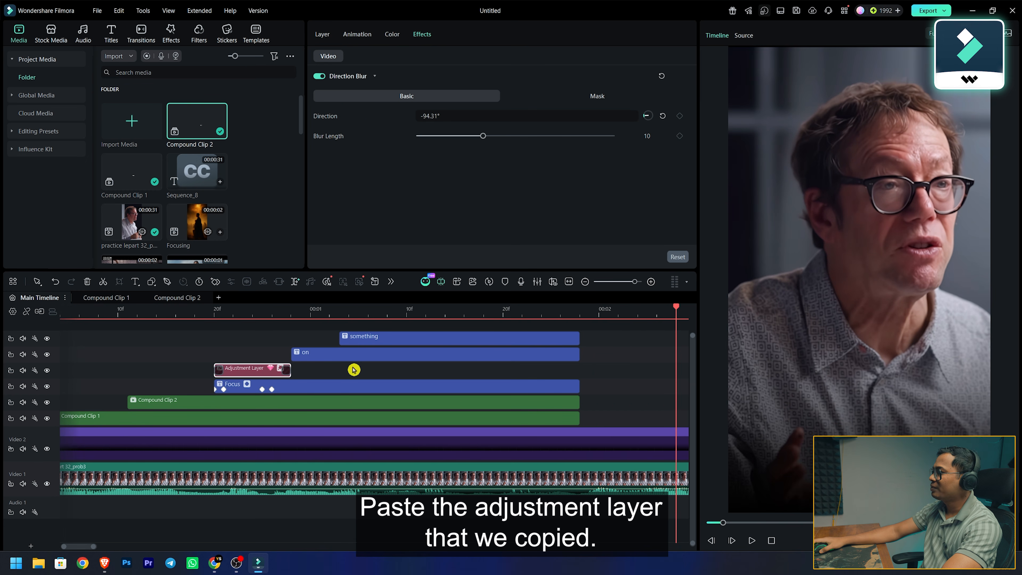
left_click(204, 312)
left_click(226, 342)
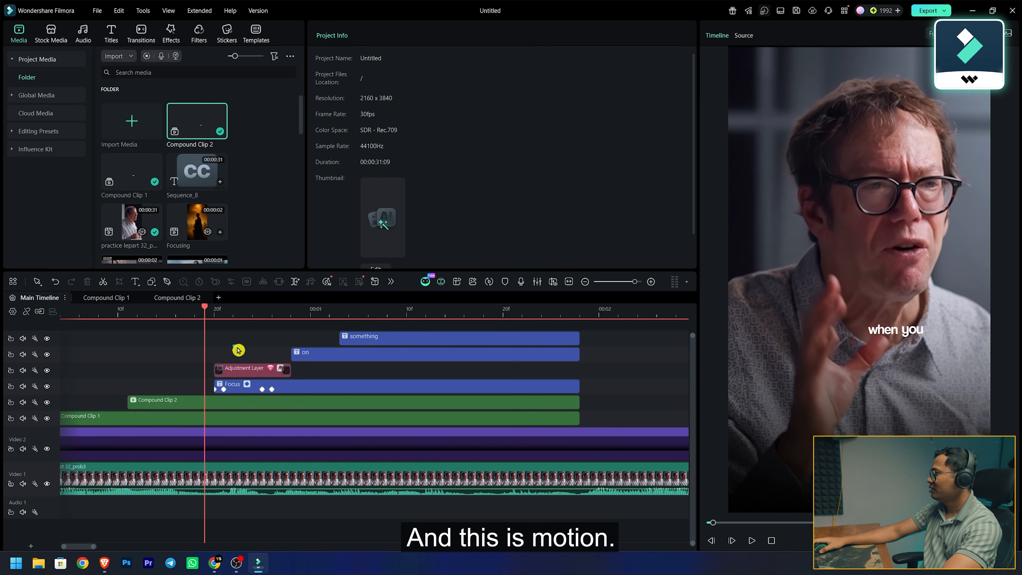
Combine the "Focus" title and the adjustment layer above it into a compound clip
left_click_drag(290, 372, 248, 379)
right_click(246, 377)
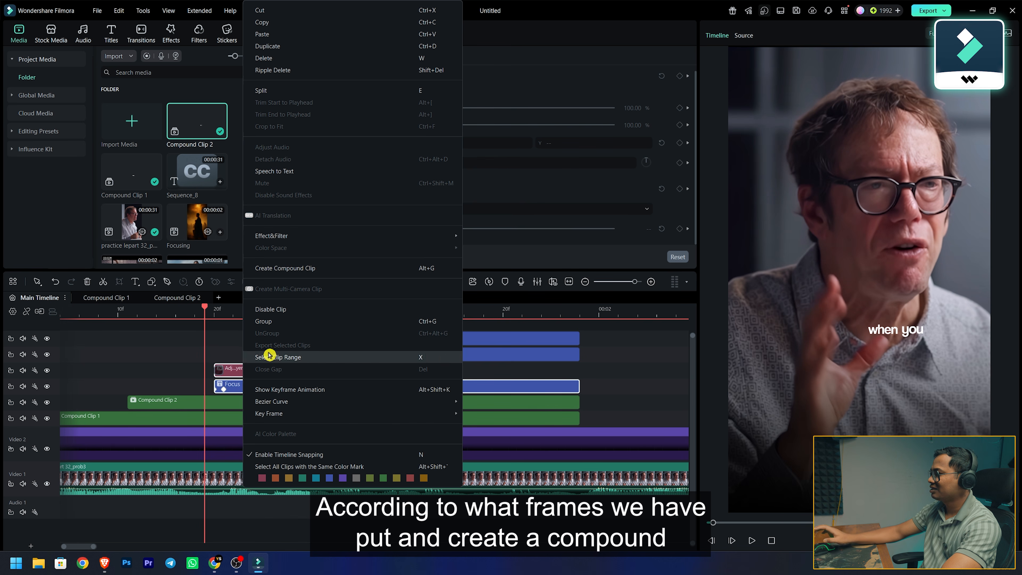
left_click(334, 268)
left_click(557, 326)
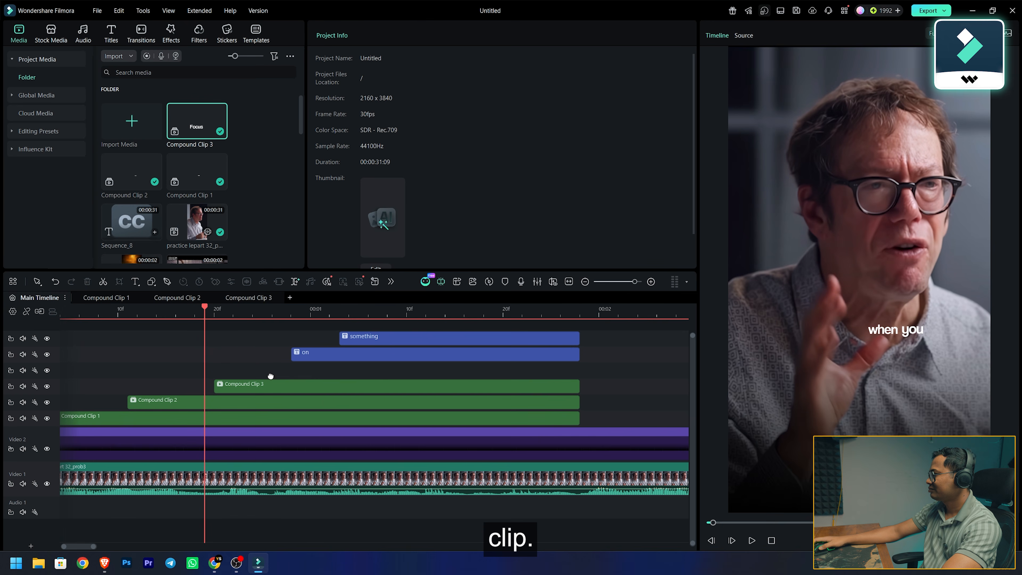
Inside Compound Clip 3, change the "Focus" title's text color to blue #00A6FF
left_click_drag(205, 314, 295, 330)
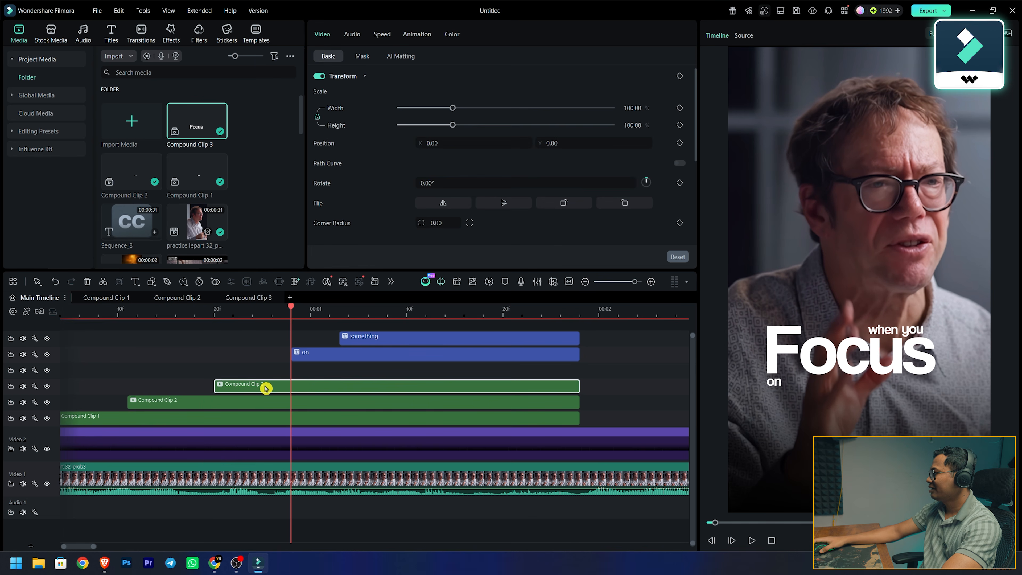
double_click(266, 387)
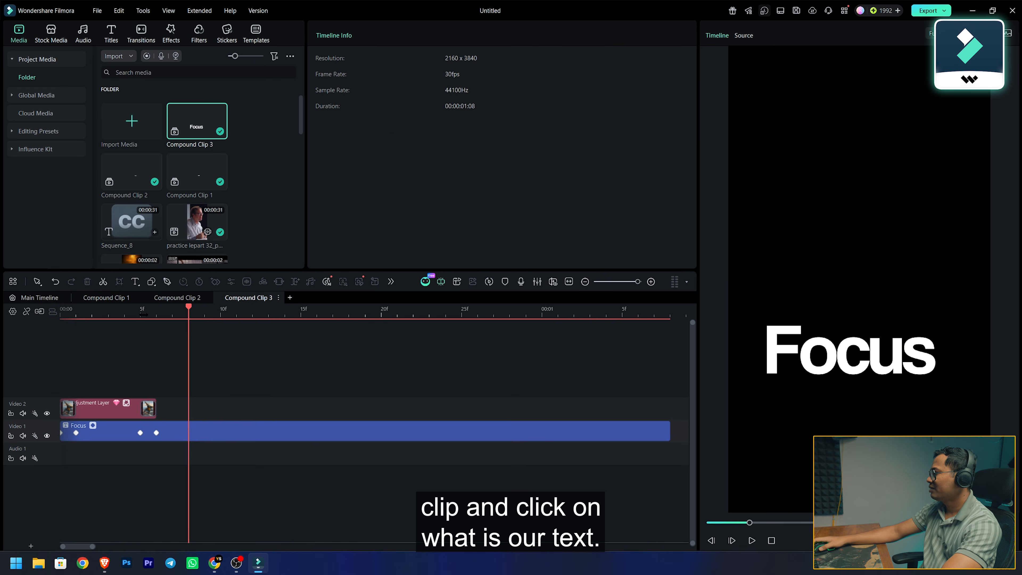
left_click_drag(190, 315, 145, 333)
left_click(125, 435)
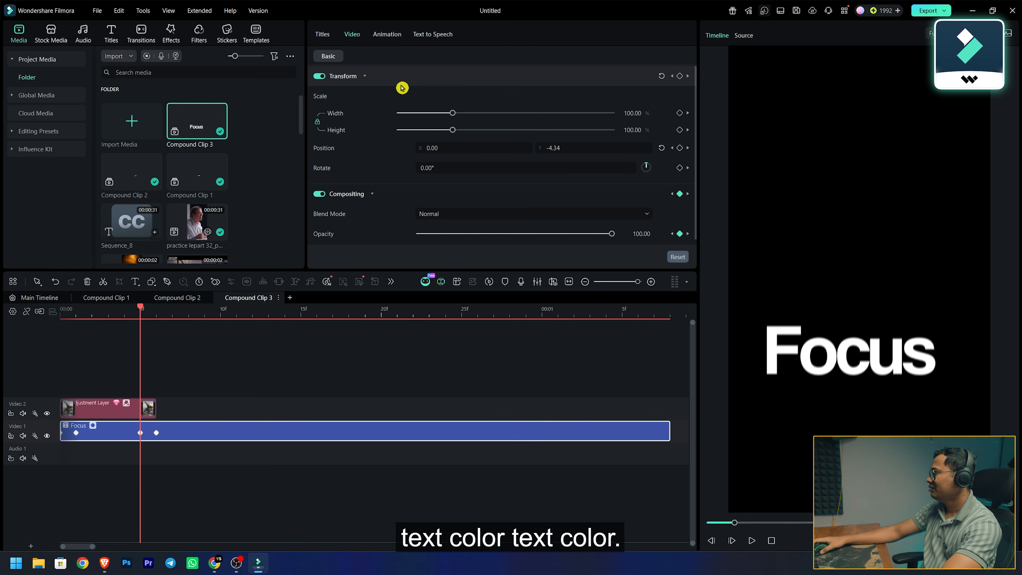
left_click(329, 35)
scroll(380, 228, "up", 3)
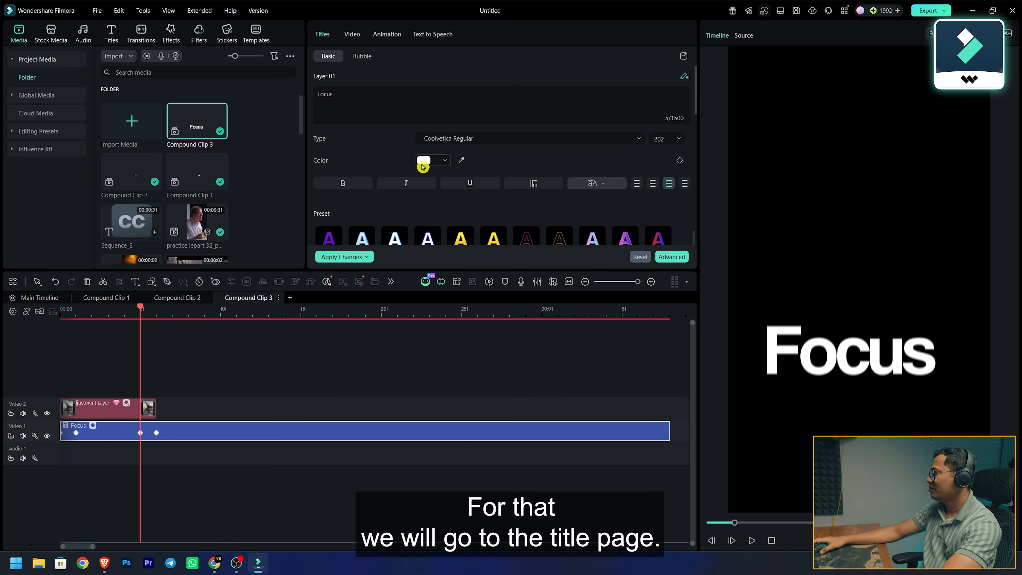
left_click(424, 162)
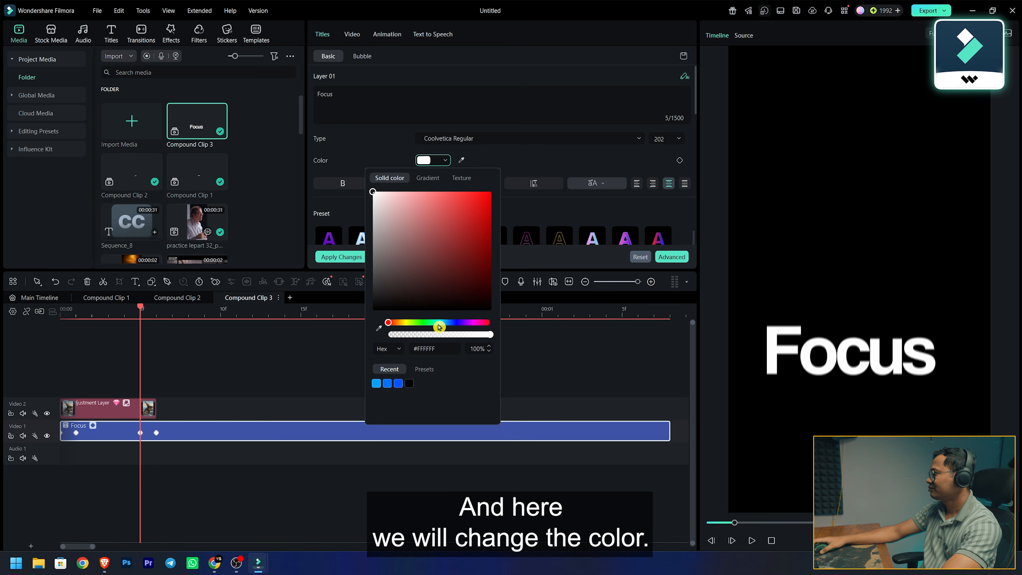
left_click_drag(439, 327, 445, 327)
left_click_drag(443, 213, 513, 188)
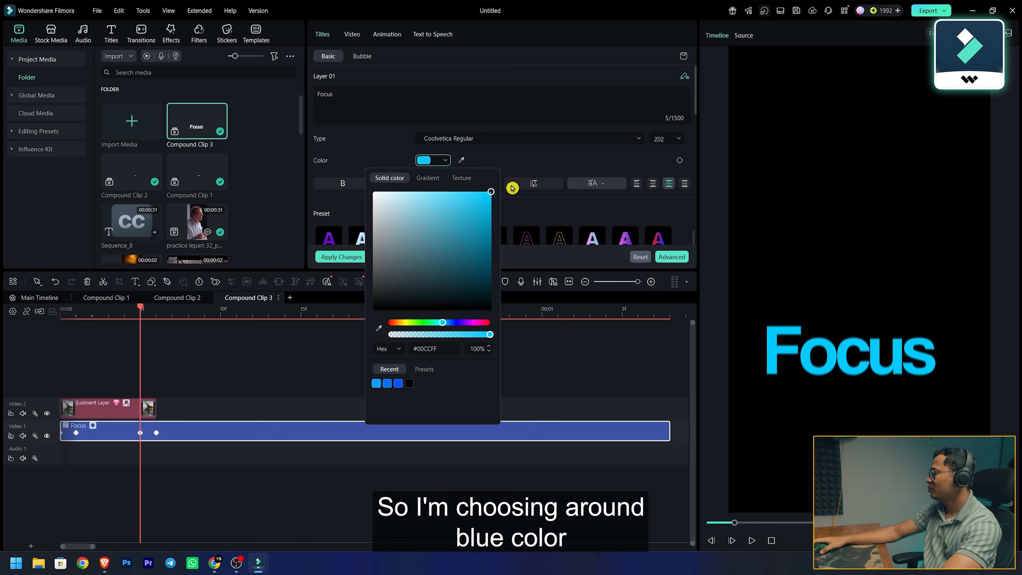
left_click_drag(444, 325, 445, 323)
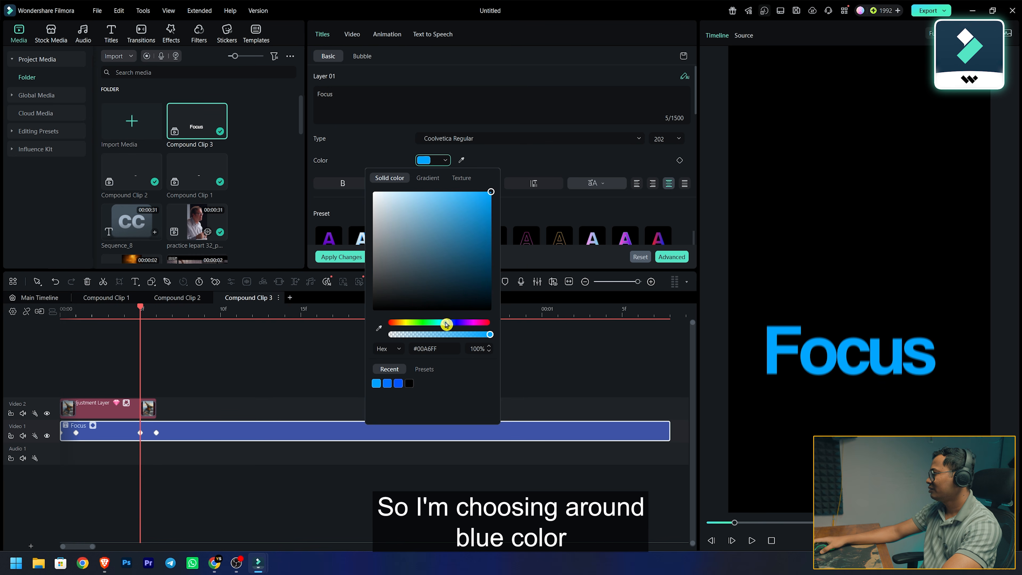
left_click(568, 375)
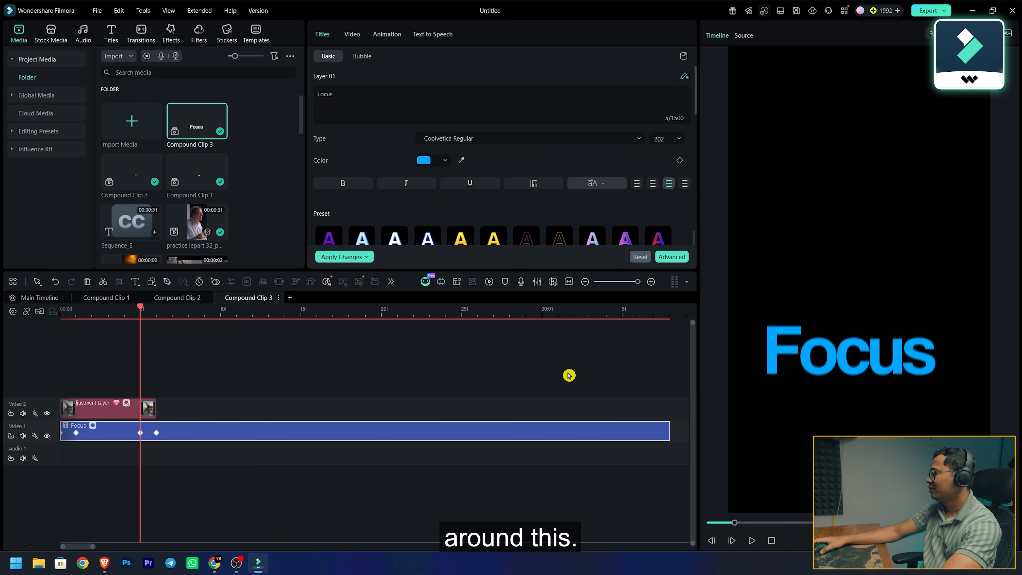
Return to the main timeline and set Compound Clip 3's blend mode to Hard Light
left_click(37, 298)
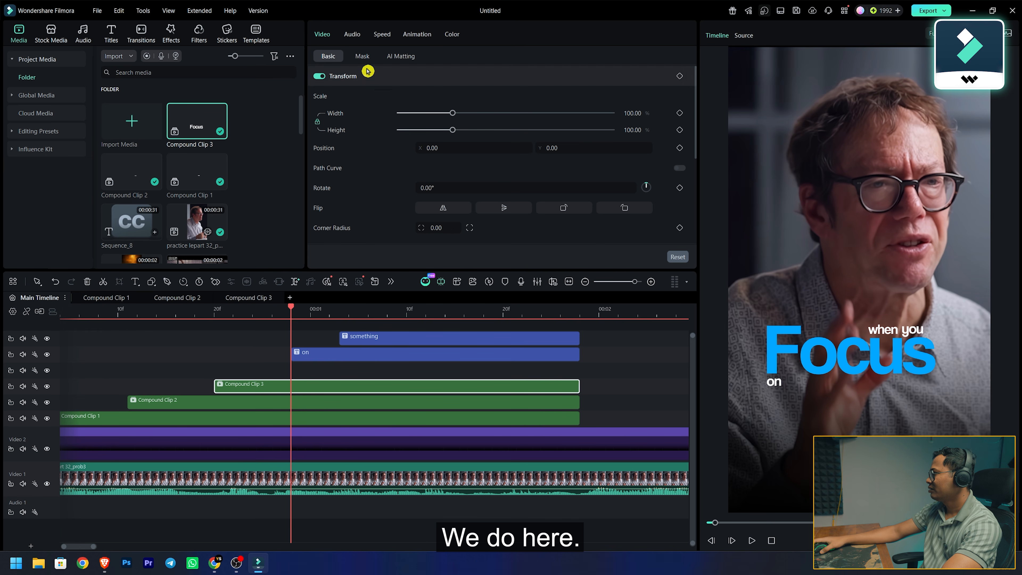
scroll(392, 87, "down", 5)
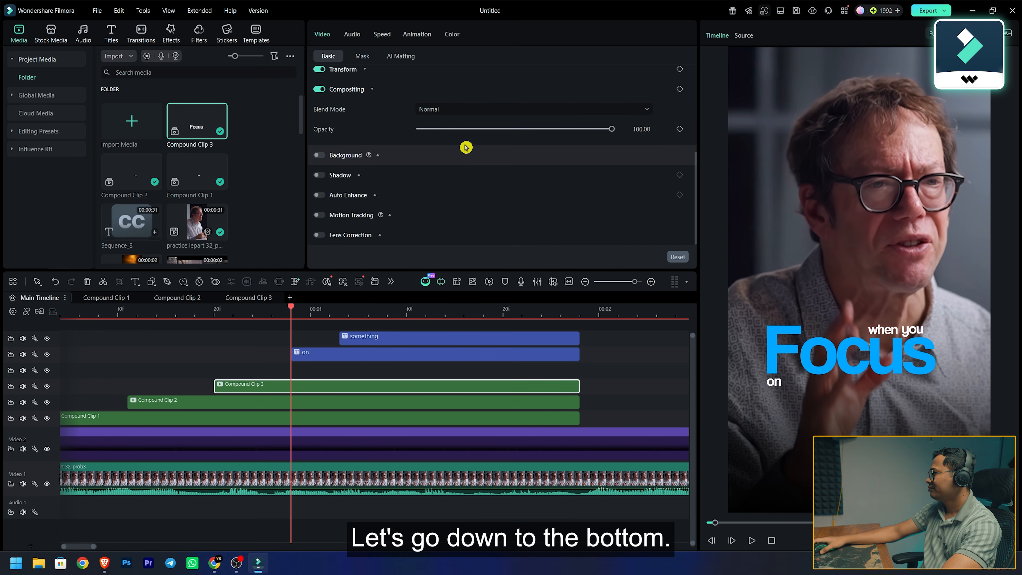
left_click(466, 109)
scroll(468, 174, "down", 3)
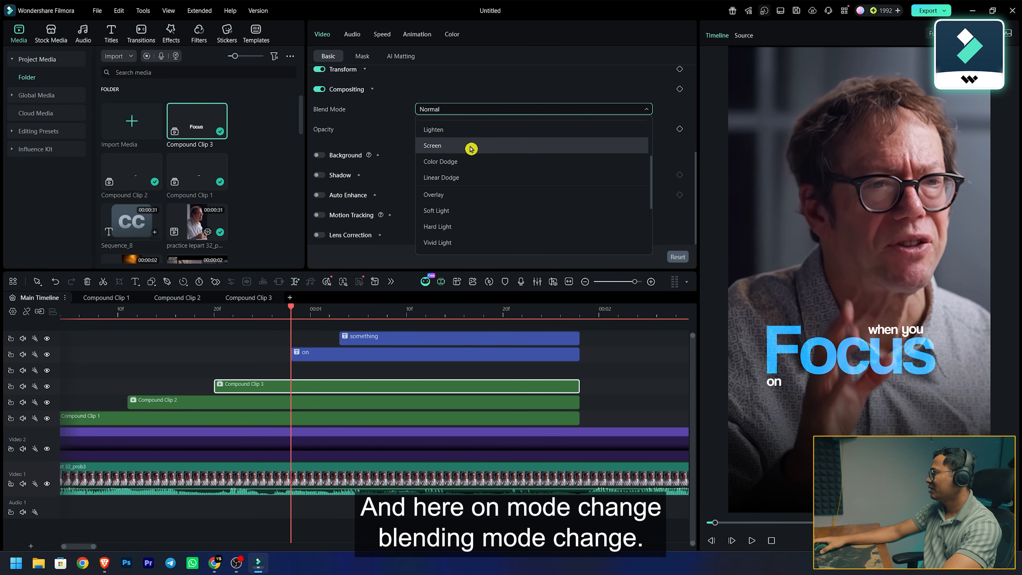
left_click(469, 226)
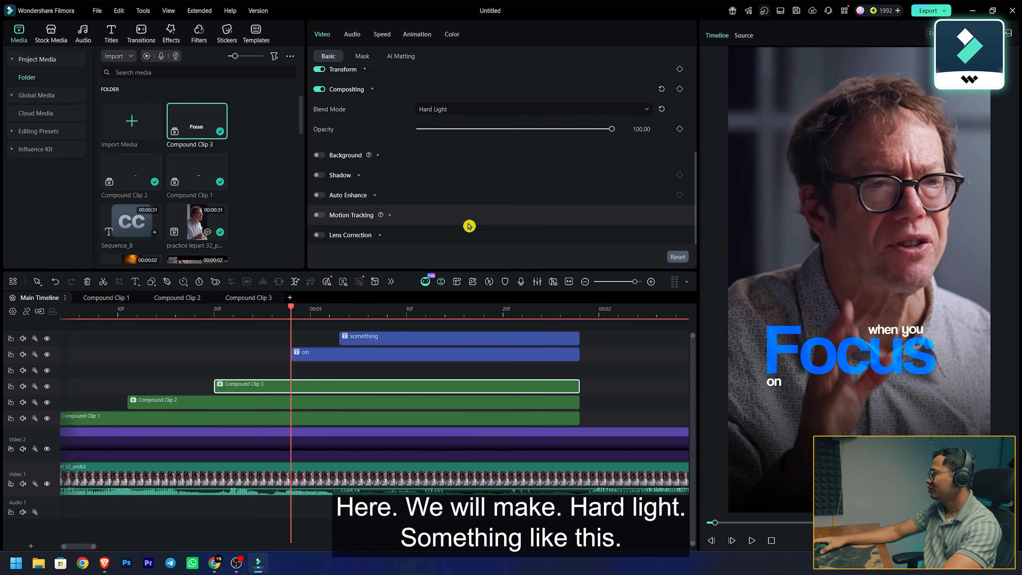
Move the "on" and "something" titles down one track each and play back the title sequence
left_click(238, 354)
left_click_drag(291, 307, 294, 333)
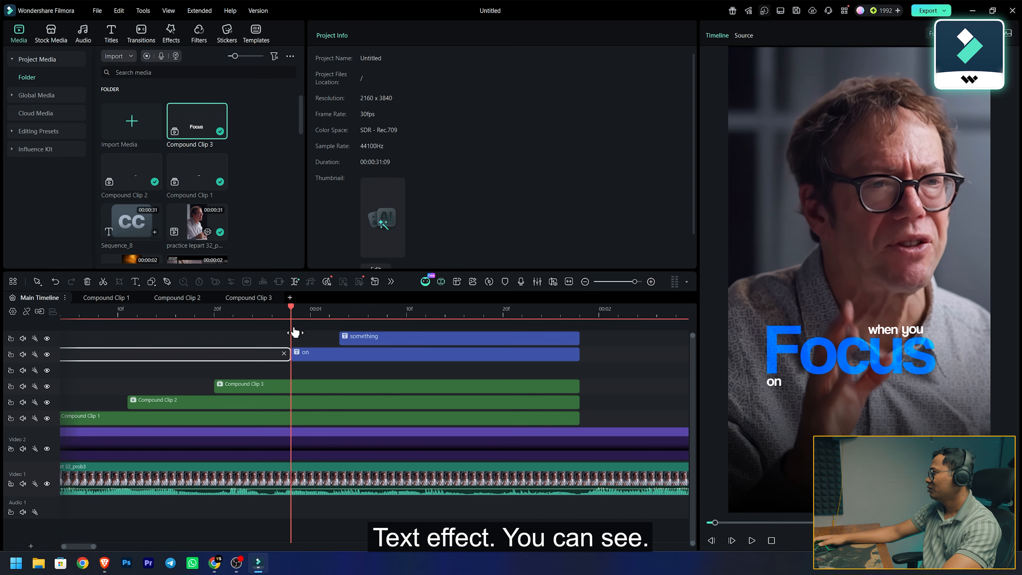
left_click(320, 364)
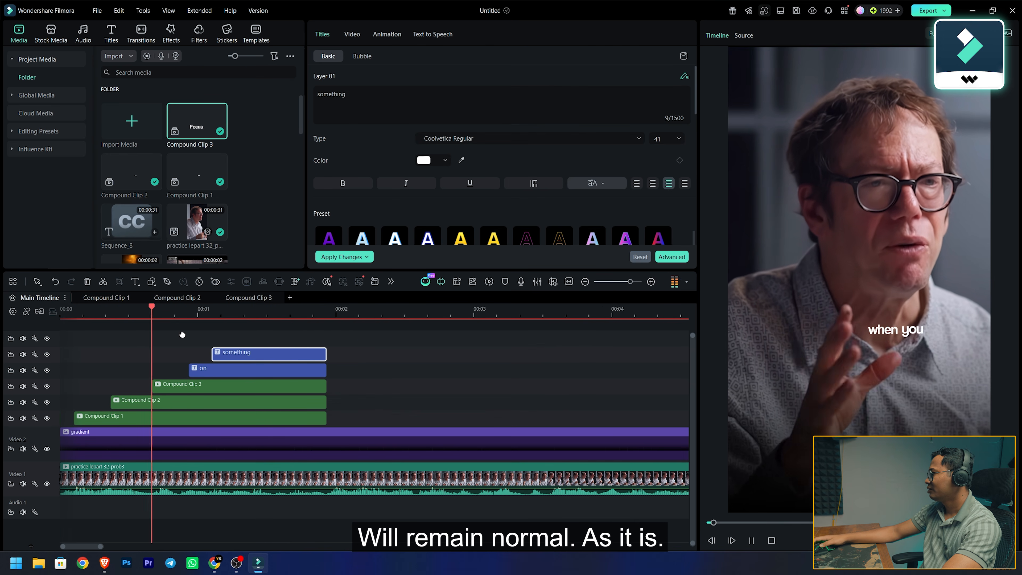
key("space")
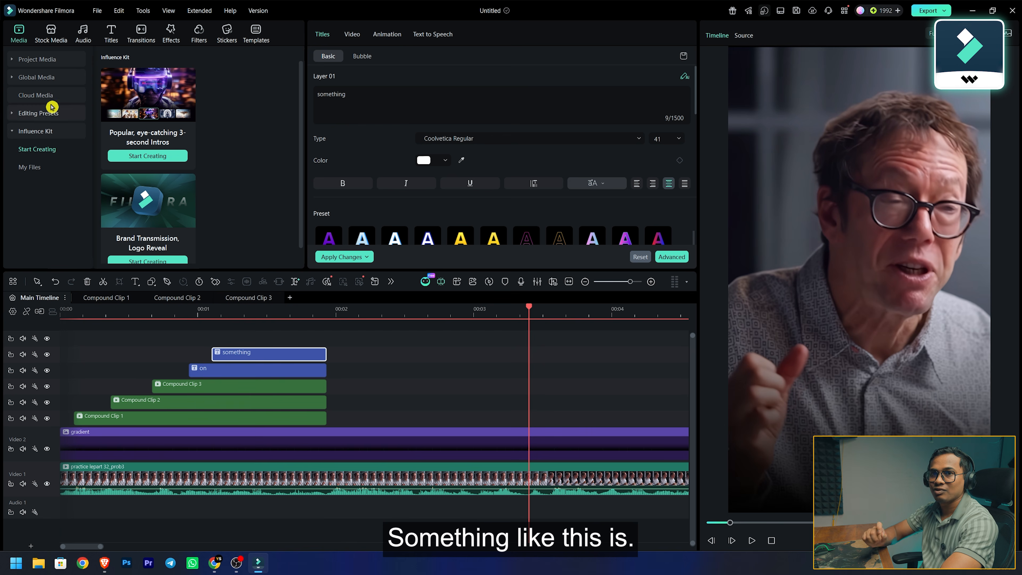
Add the White stock clip right after Compound Clip 1 on the same track and rotate it 90°
left_click(55, 39)
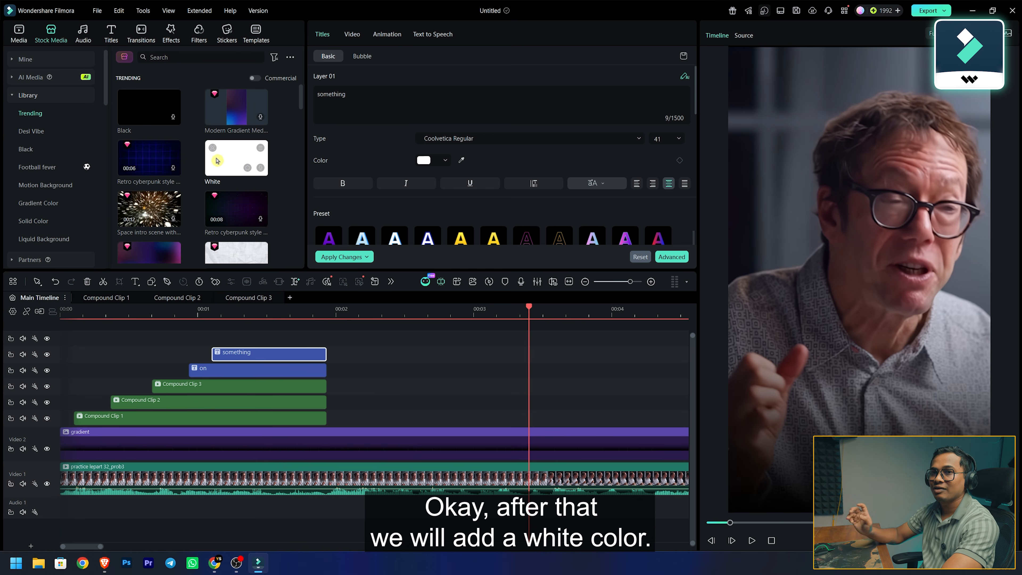
left_click_drag(225, 161, 327, 425)
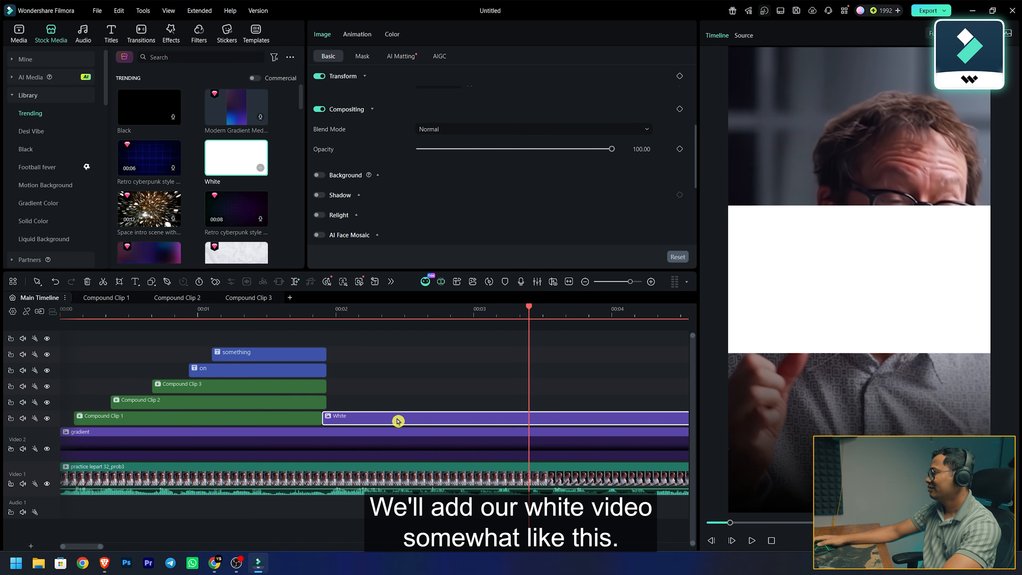
scroll(398, 167, "up", 2)
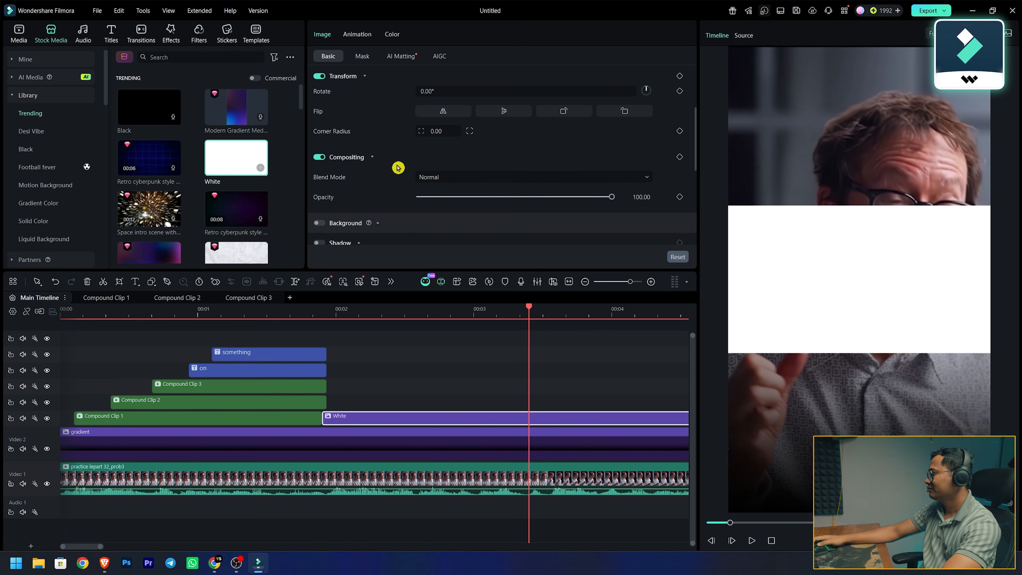
scroll(408, 163, "up", 1)
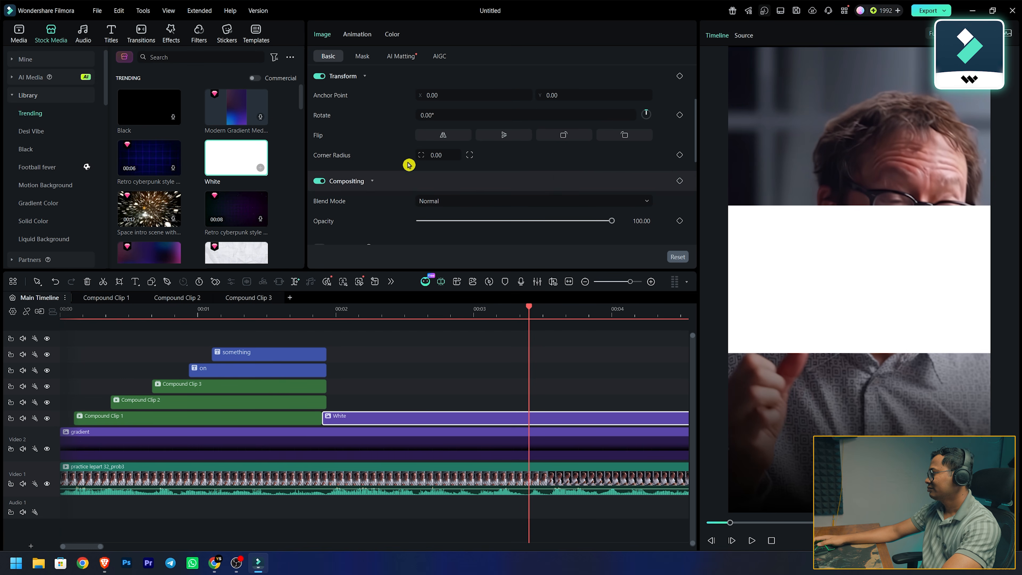
left_click(433, 115)
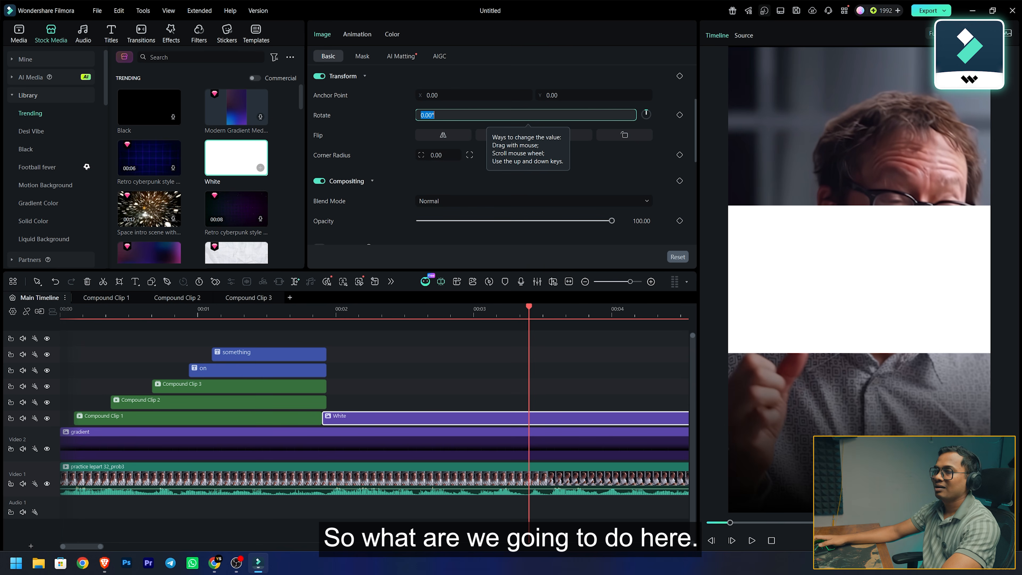
type("90")
key("Return")
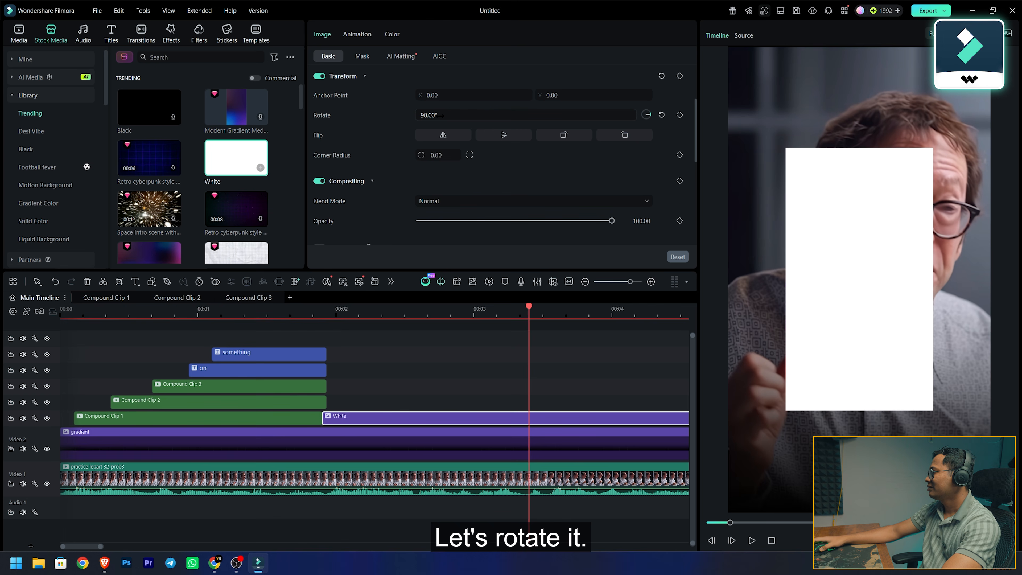
Scale the white clip uniformly to about 185% so it fills the whole vertical frame
scroll(496, 165, "up", 2)
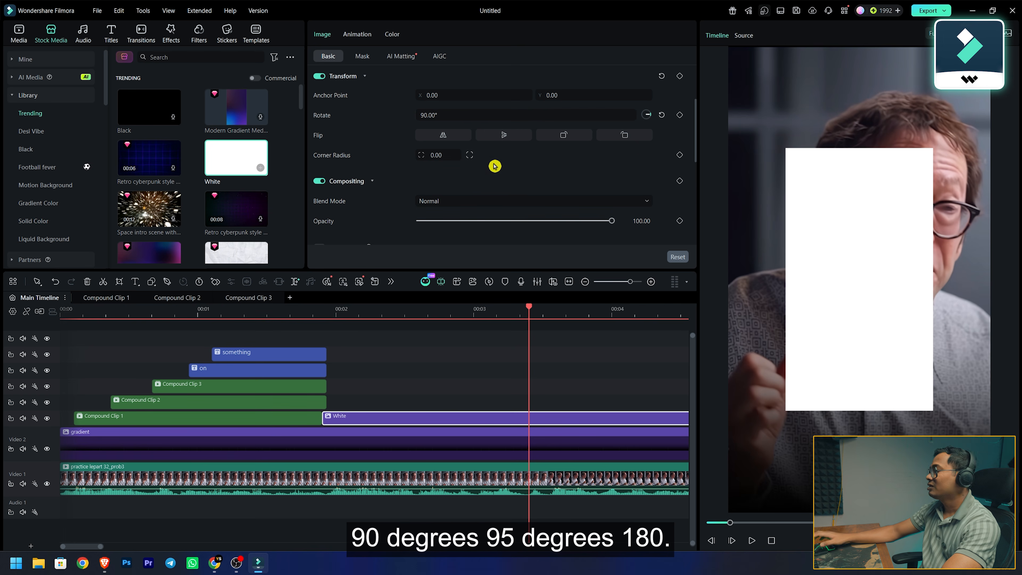
scroll(404, 151, "up", 1)
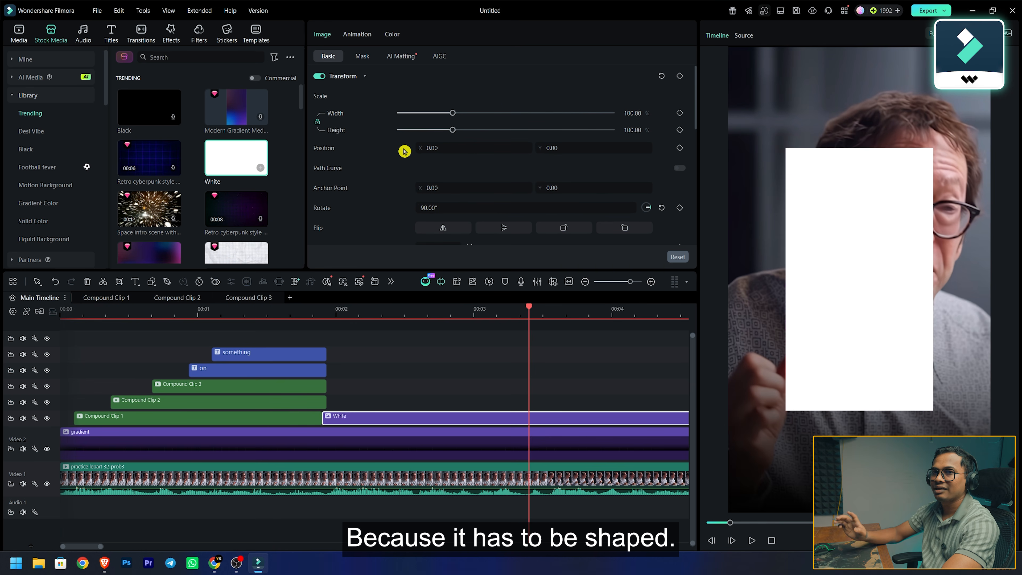
left_click_drag(452, 116, 499, 119)
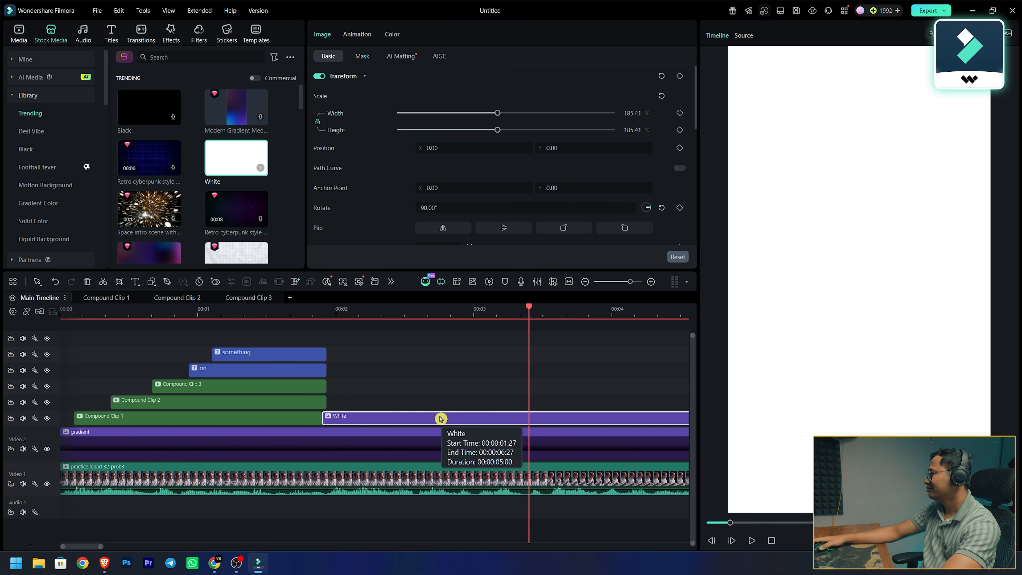
Add a rectangle mask to the white clip and enlarge it into a wide box, with scale about 78% and width about 25%
left_click(365, 57)
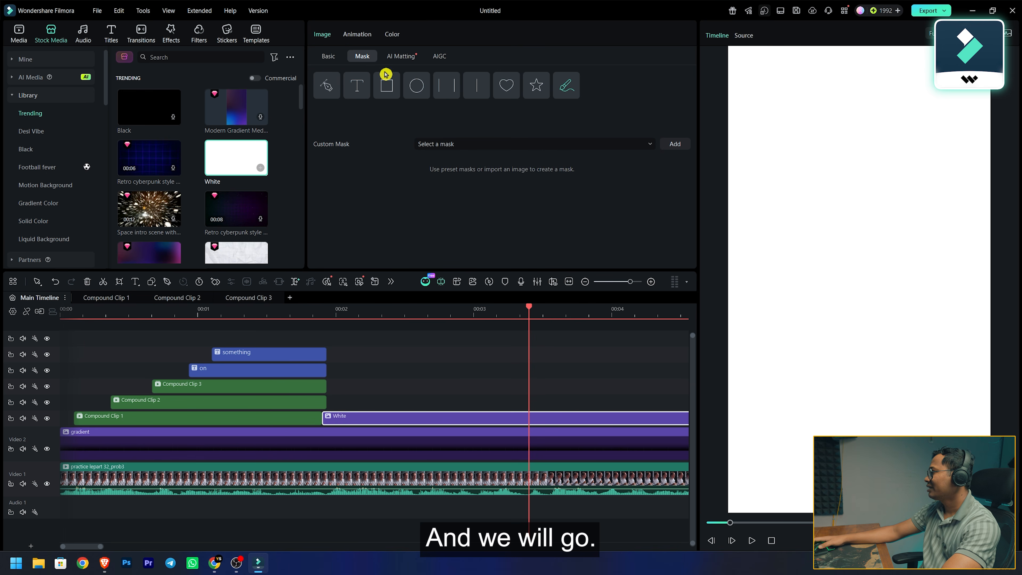
left_click(387, 85)
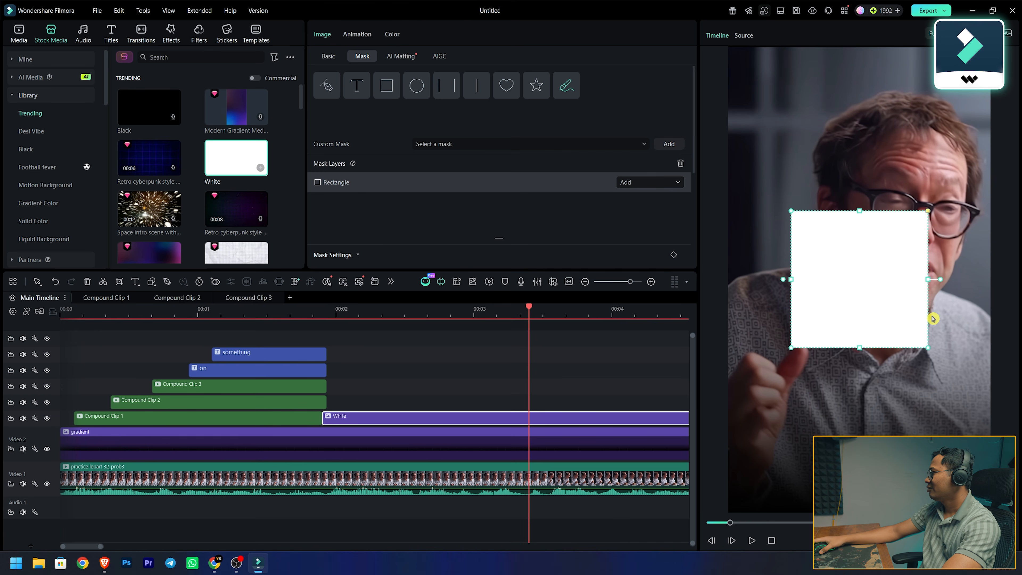
left_click_drag(928, 348, 966, 386)
left_click_drag(860, 172, 859, 200)
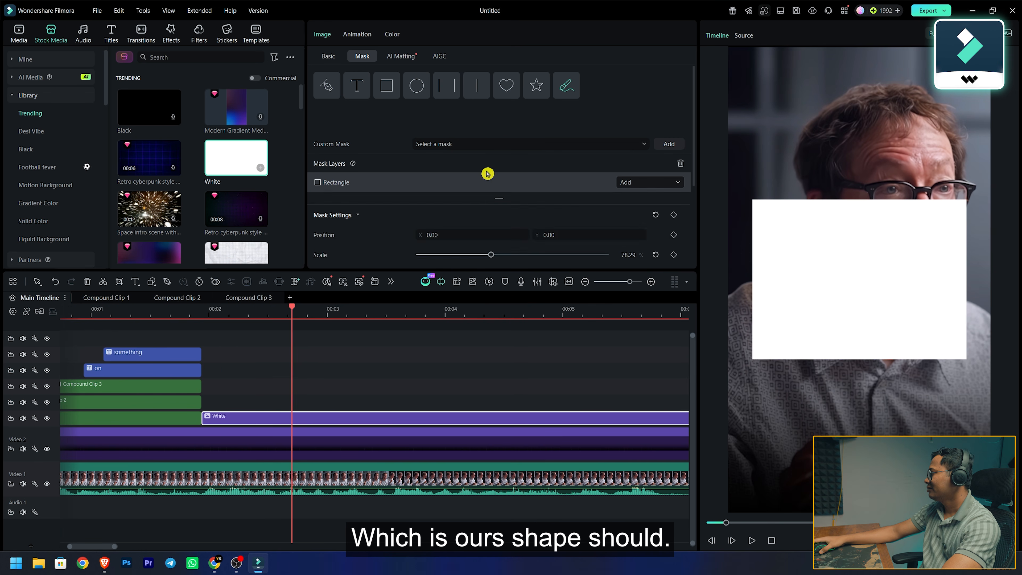
Round the rectangle mask's corners with a radius of 7 and invert the mask
scroll(449, 215, "down", 3)
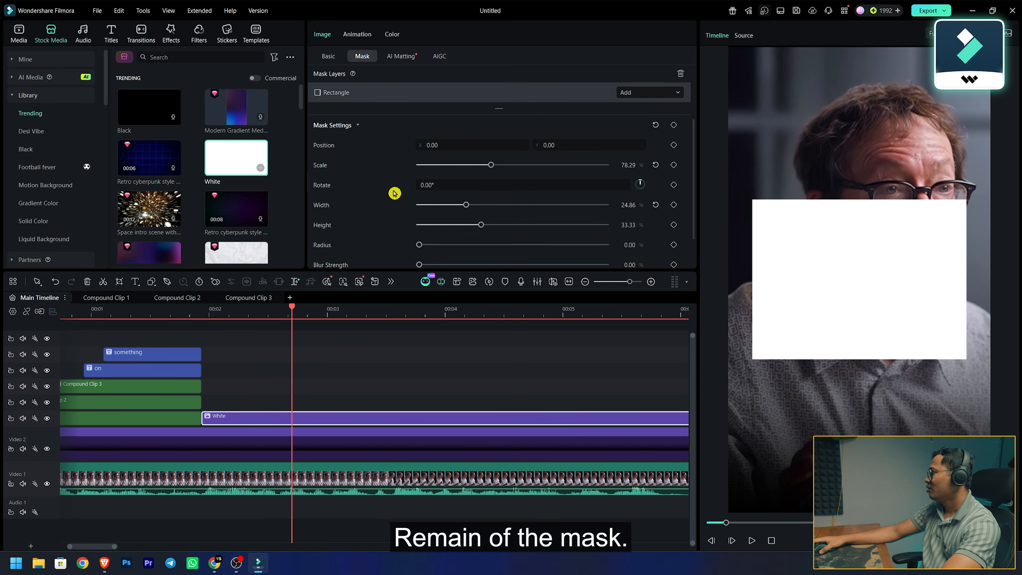
scroll(395, 195, "down", 1)
left_click_drag(419, 215, 432, 216)
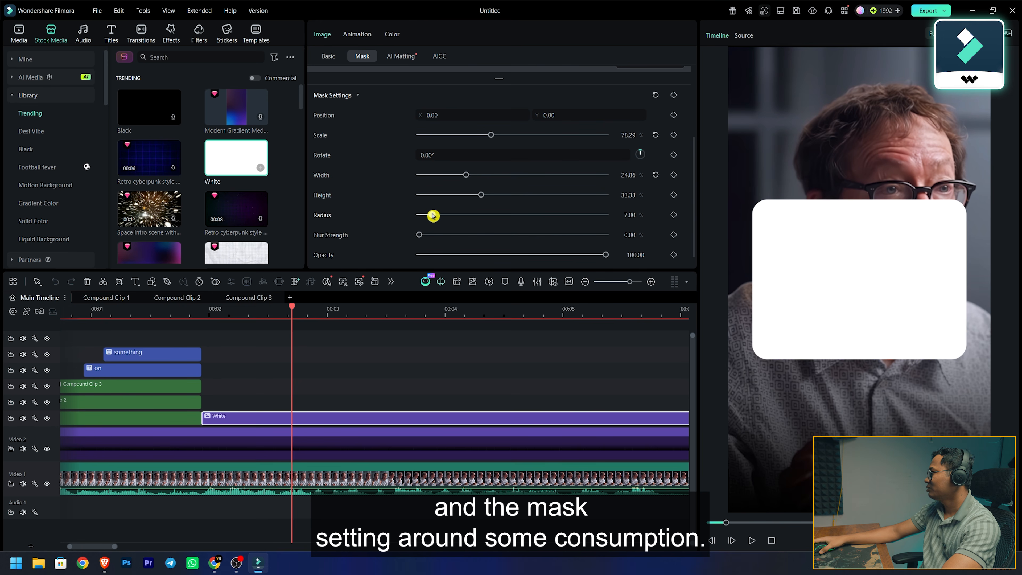
scroll(372, 214, "down", 1)
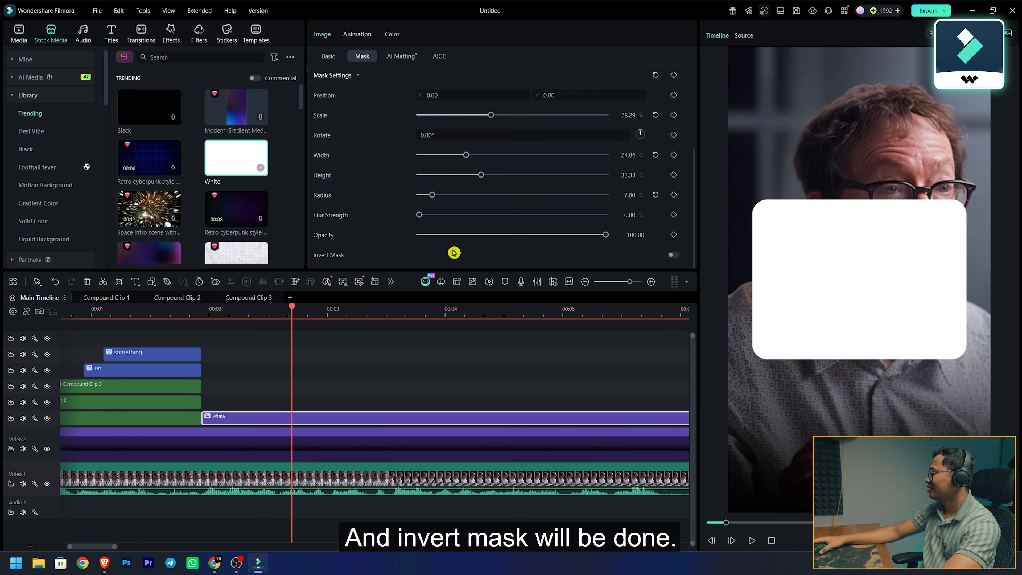
left_click(675, 255)
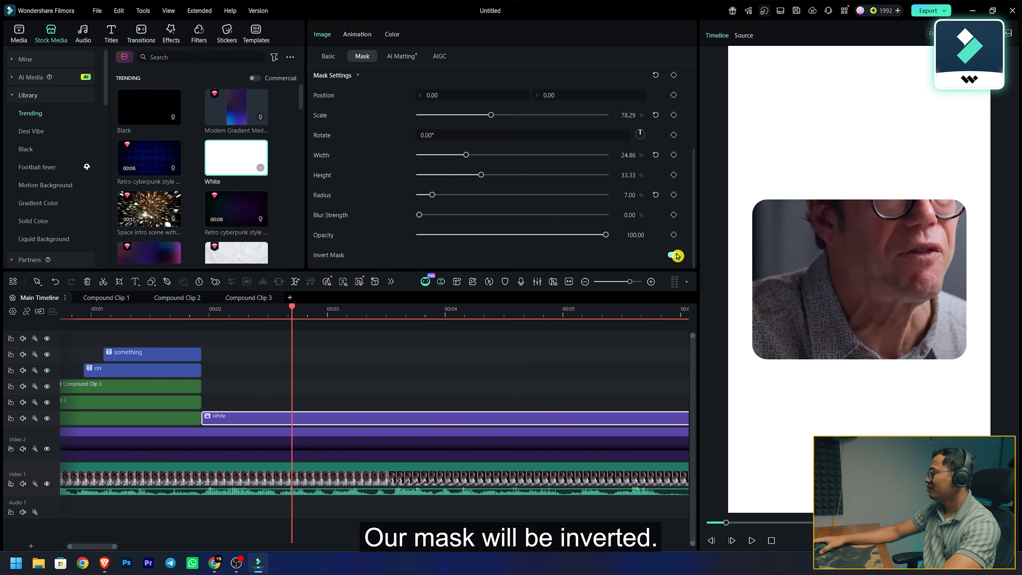
Move the white clip up one track and place the Eye Opening video directly beneath its start, keeping the current 2160x3840 30fps project settings
mouse_move(260, 419)
left_mouse_down()
mouse_move(268, 417)
mouse_move(261, 408)
left_mouse_up()
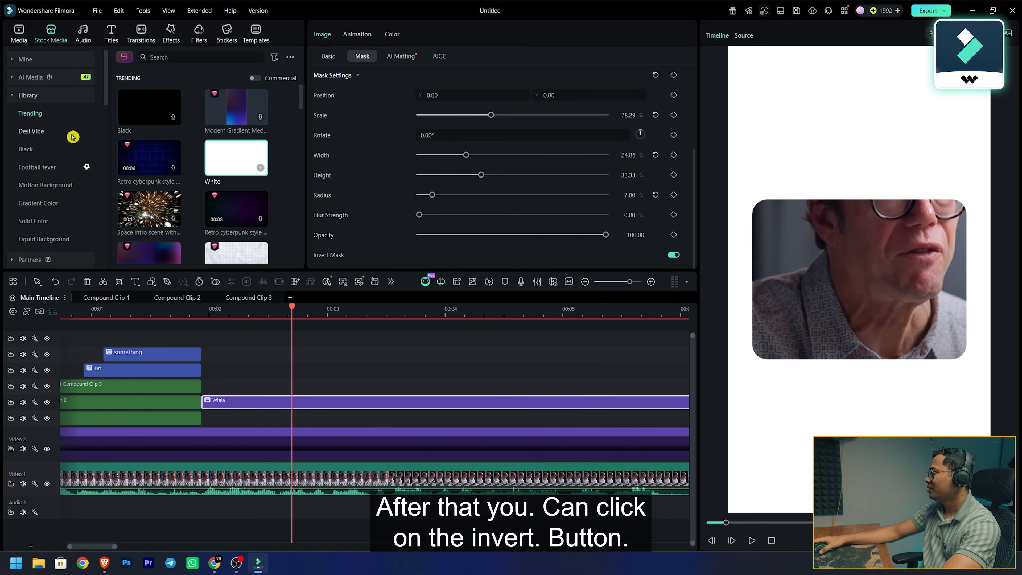
left_click(21, 39)
left_click(36, 64)
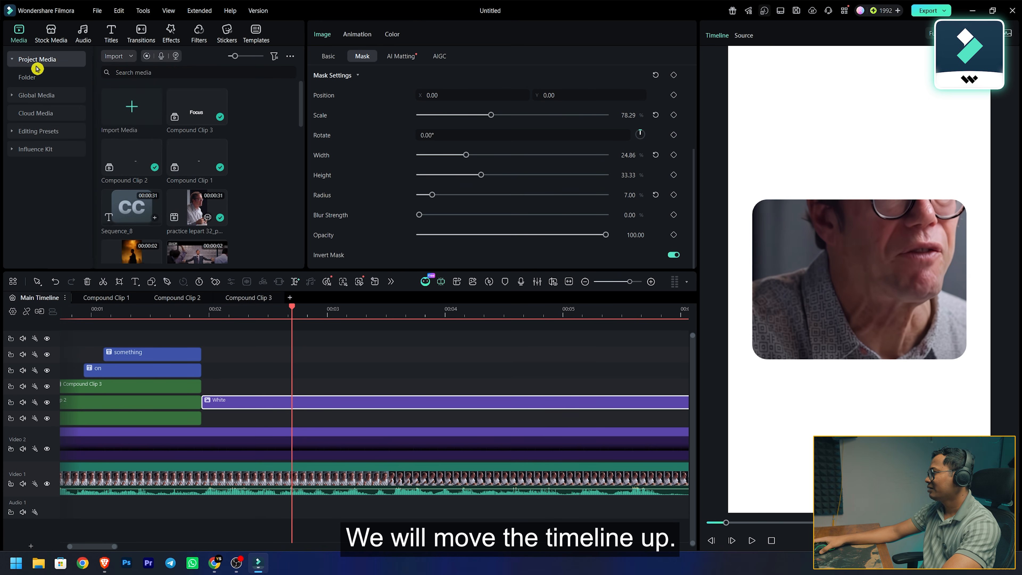
scroll(244, 181, "down", 5)
left_click_drag(197, 228, 203, 420)
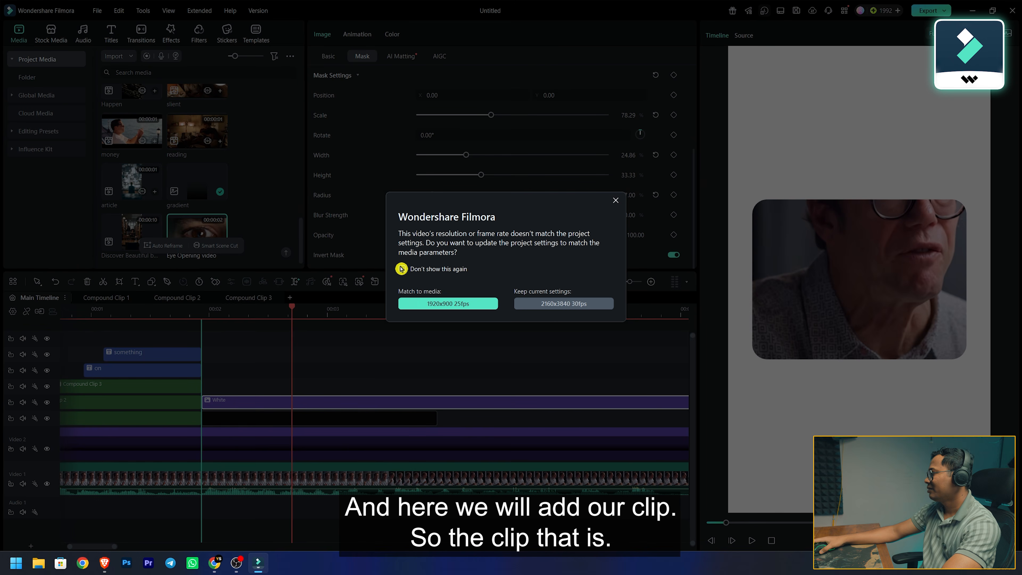
left_click(574, 304)
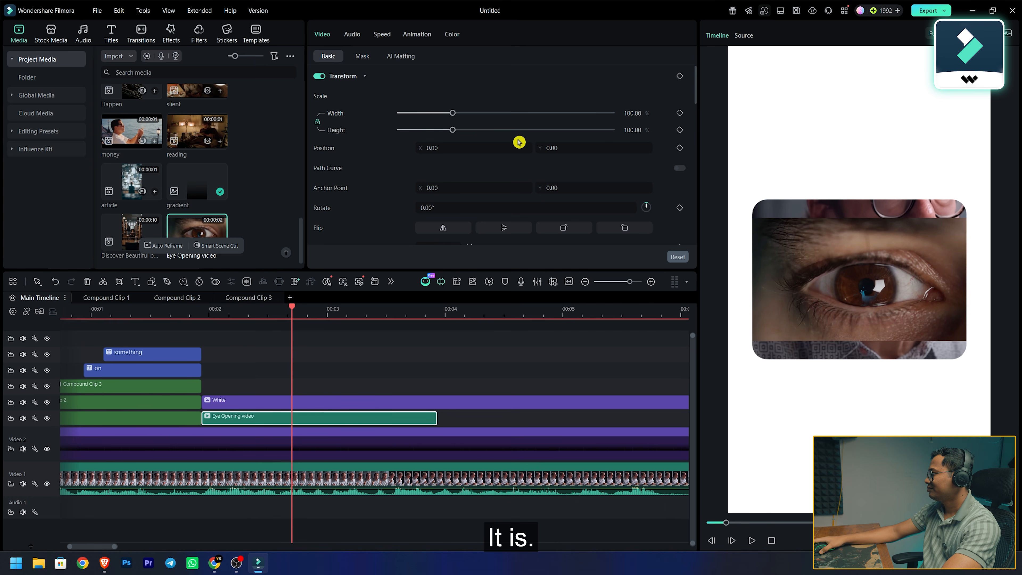
Scale the Eye Opening video uniformly to about 136% to fill the masked window and trim its end to about 3.5 seconds
left_click_drag(454, 113, 473, 118)
left_click_drag(446, 421, 406, 422)
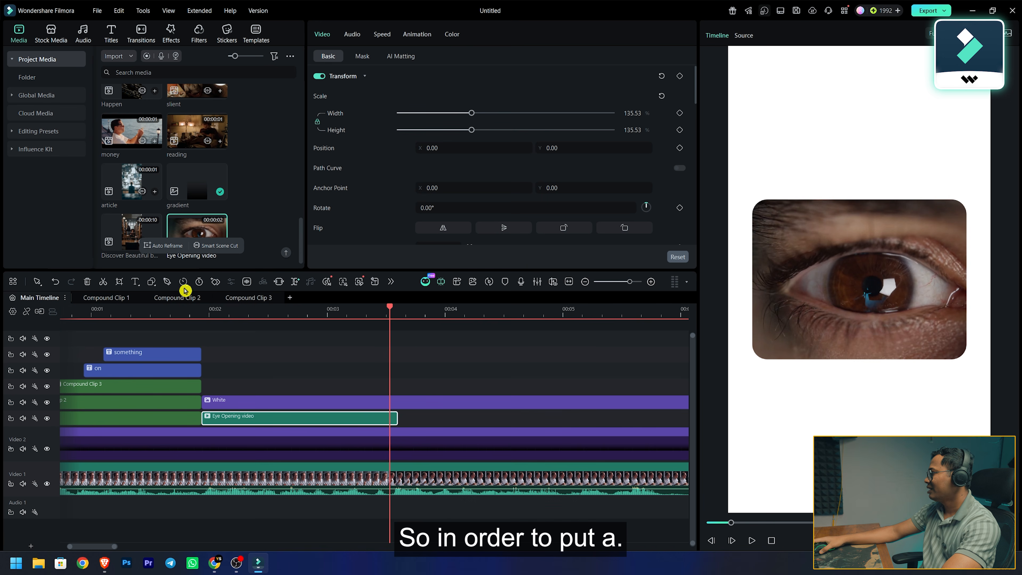
Keyframe the eye clip's scale from about 136% at its start to about 152% near its end, and play back the zoom
left_click(212, 284)
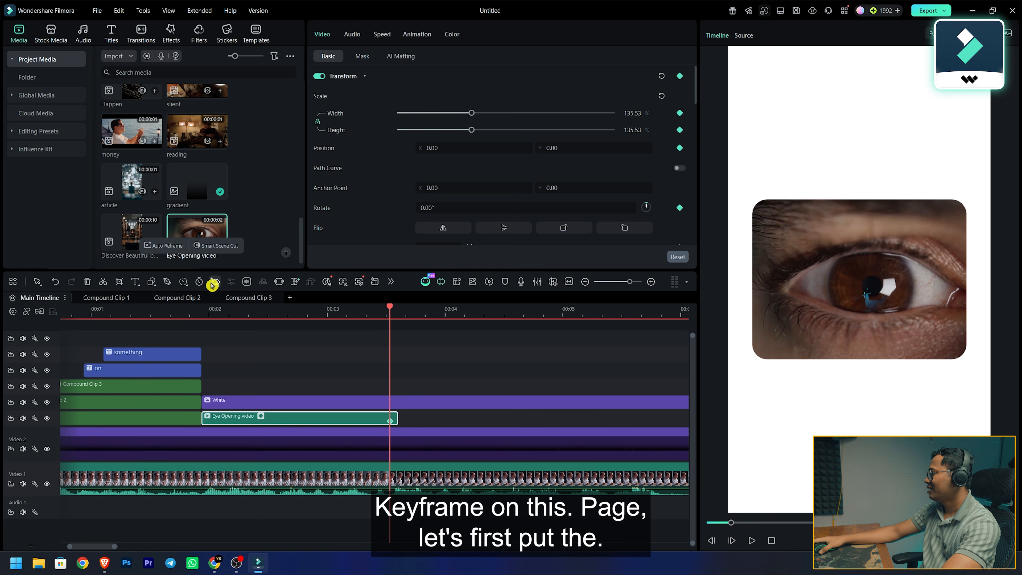
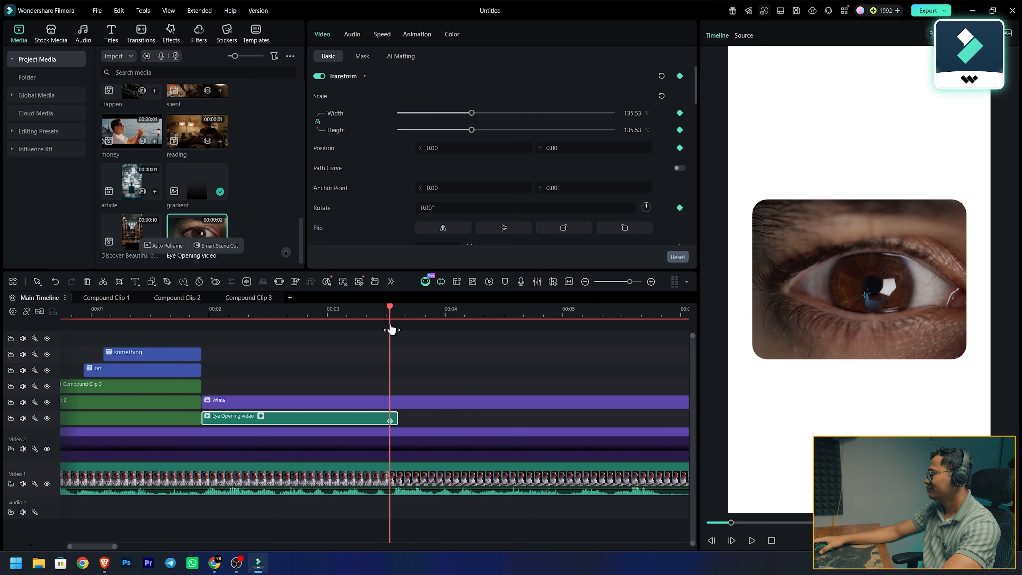
left_click_drag(389, 420, 285, 425)
left_click_drag(218, 422, 208, 421)
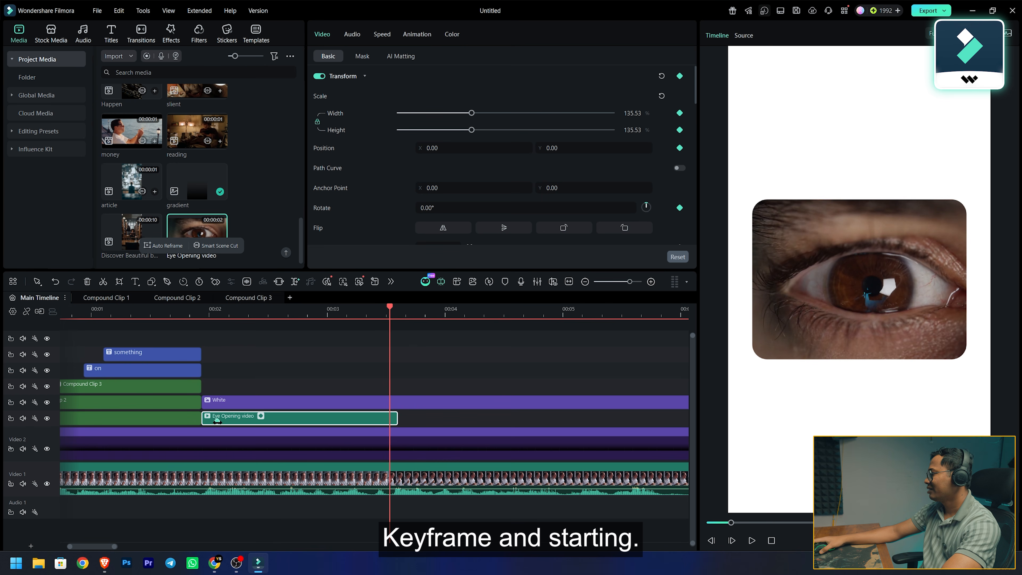
left_click_drag(205, 310, 391, 314)
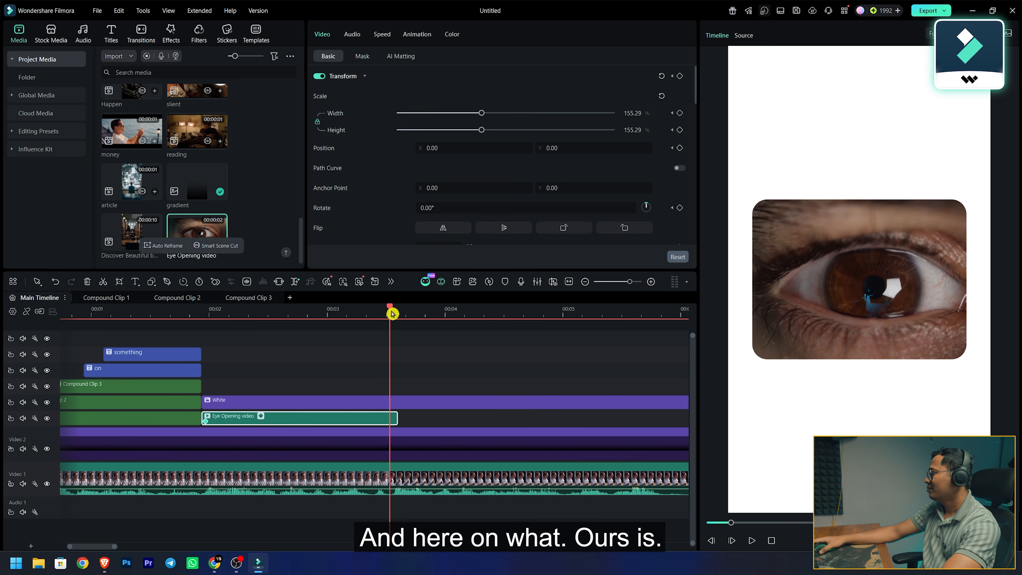
key("ctrl+z")
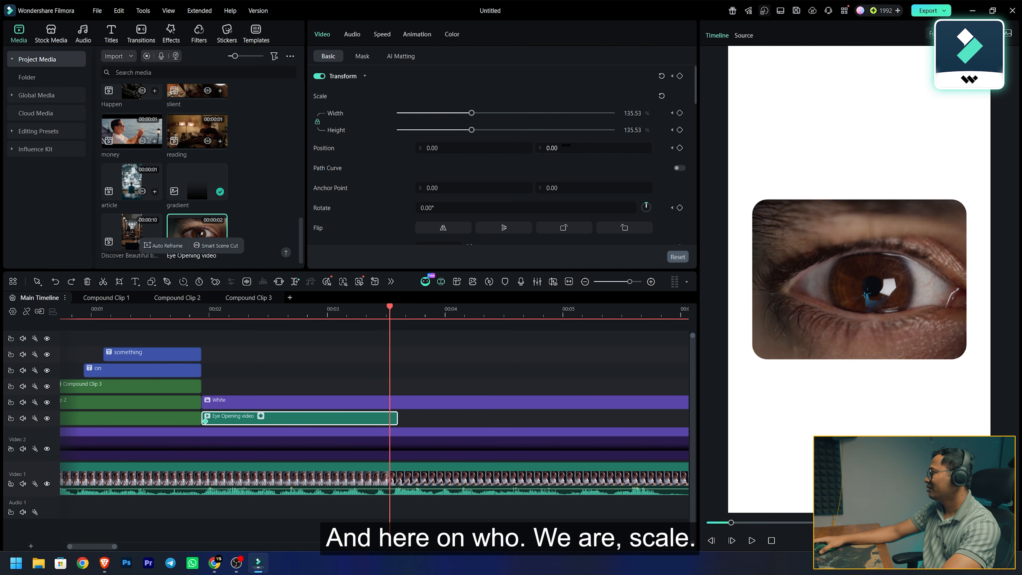
left_click_drag(471, 133, 481, 134)
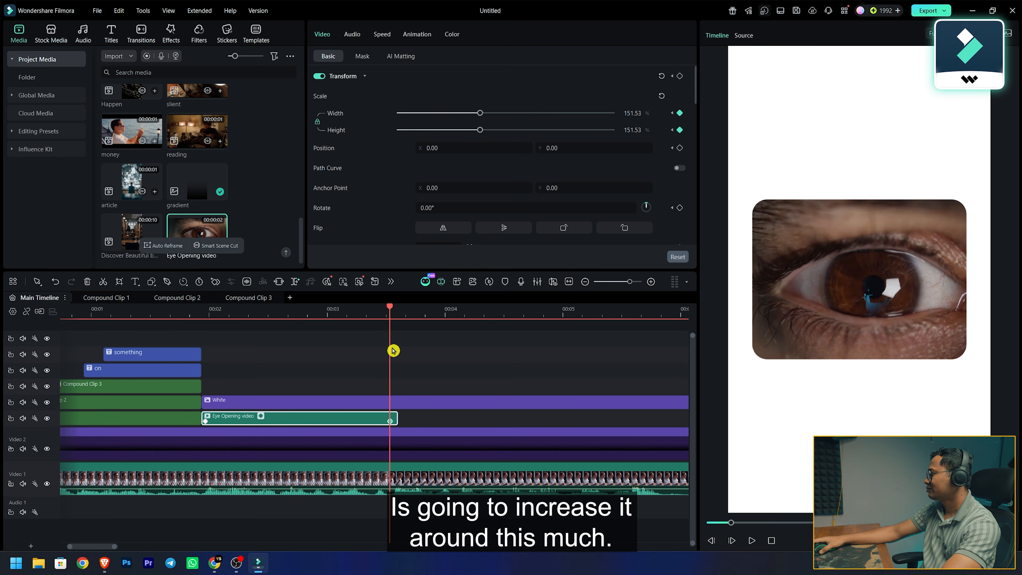
left_click_drag(394, 312, 201, 312)
key("space")
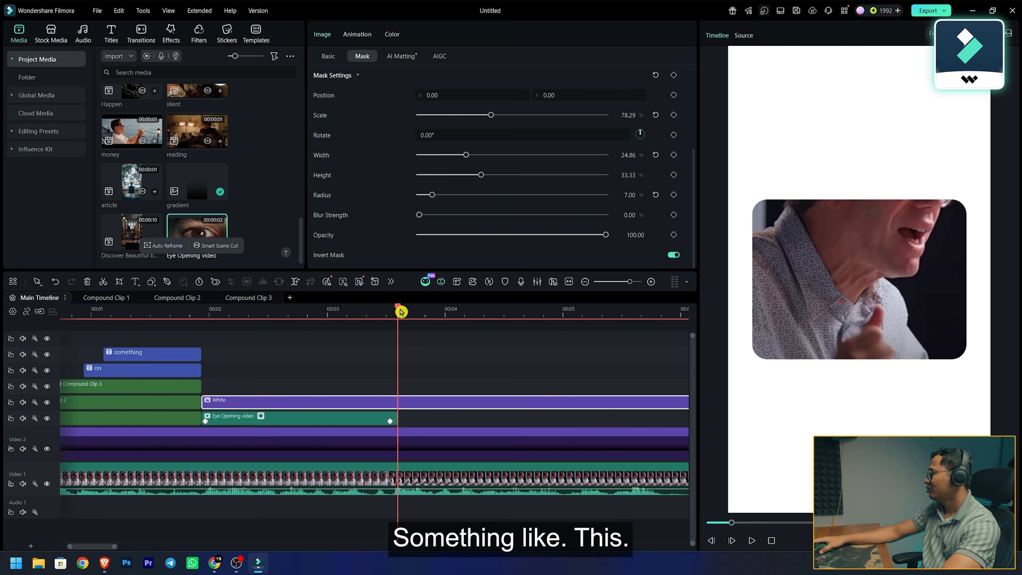
Split the white clip where the eye clip ends and delete the remaining part
key("ctrl+b")
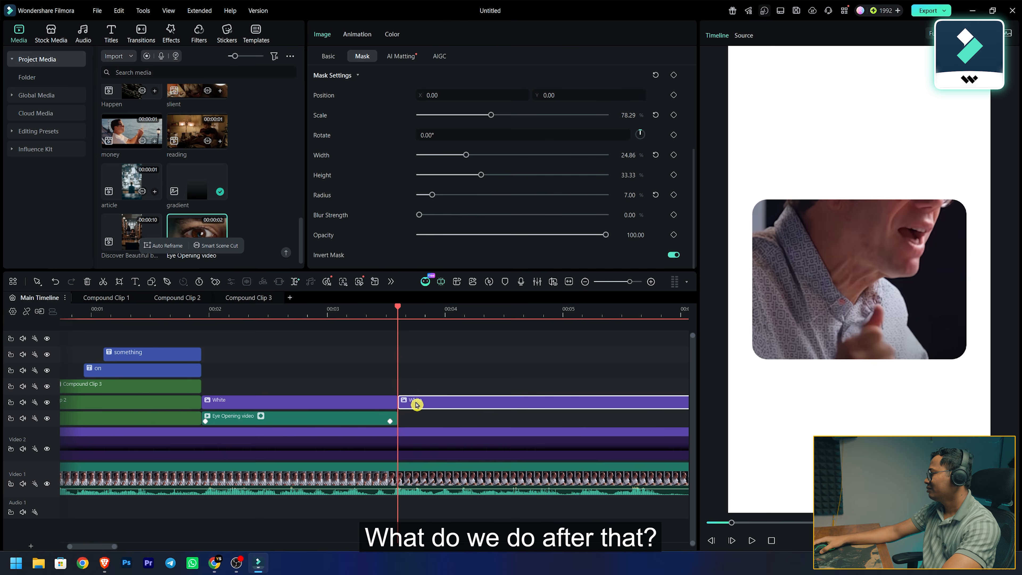
key("Delete")
Duplicate the "on" title onto the track above the white clip, aligned with its start, and change the copy's text to "the"
left_click(230, 318)
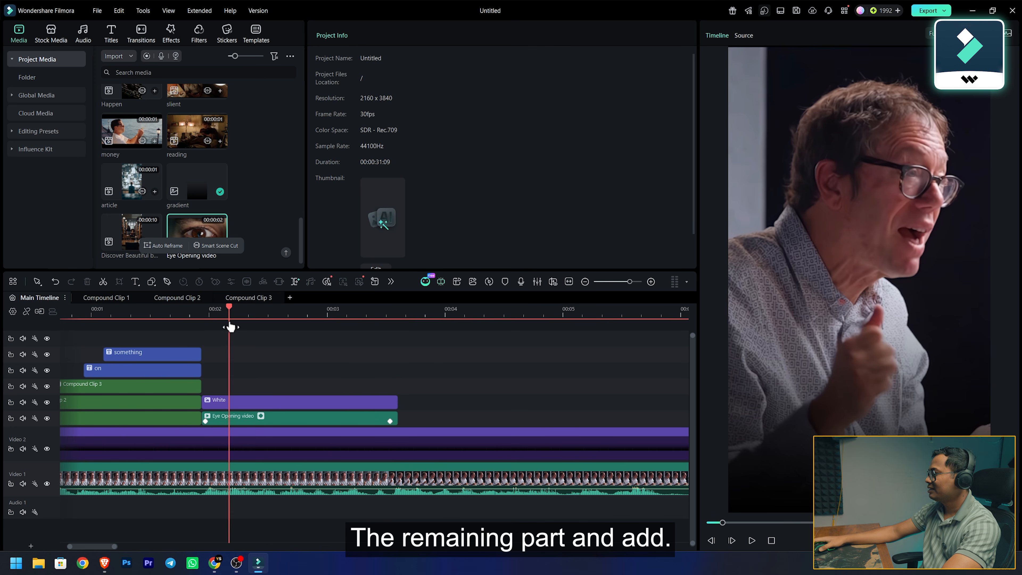
left_click_drag(230, 327, 210, 324)
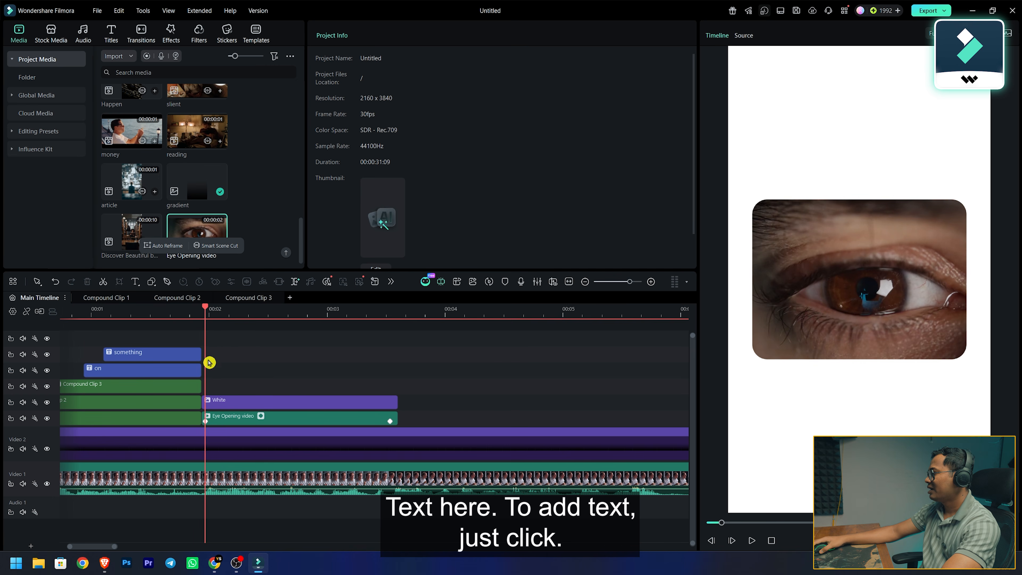
left_click(117, 382)
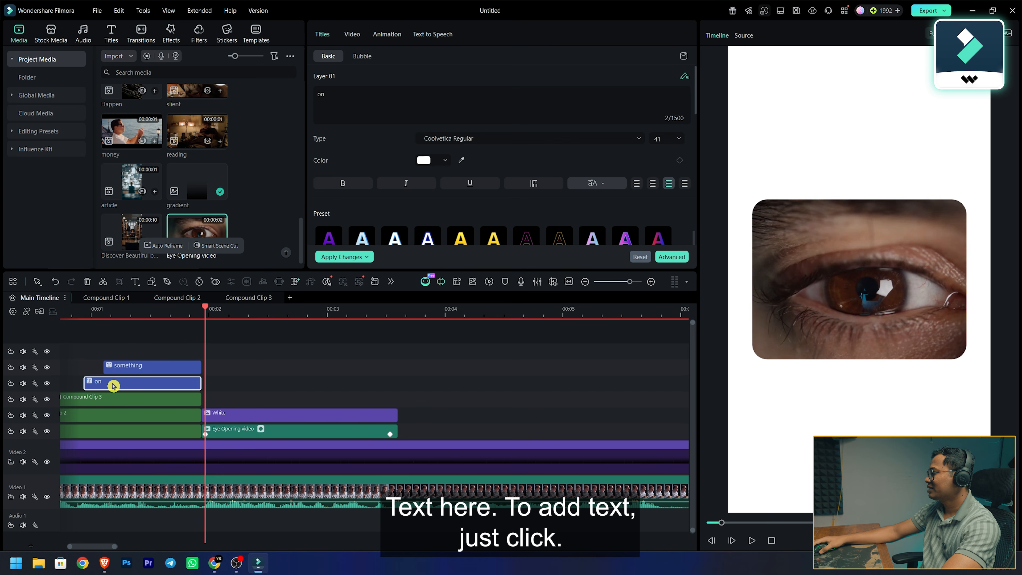
left_click_drag(129, 385, 252, 408)
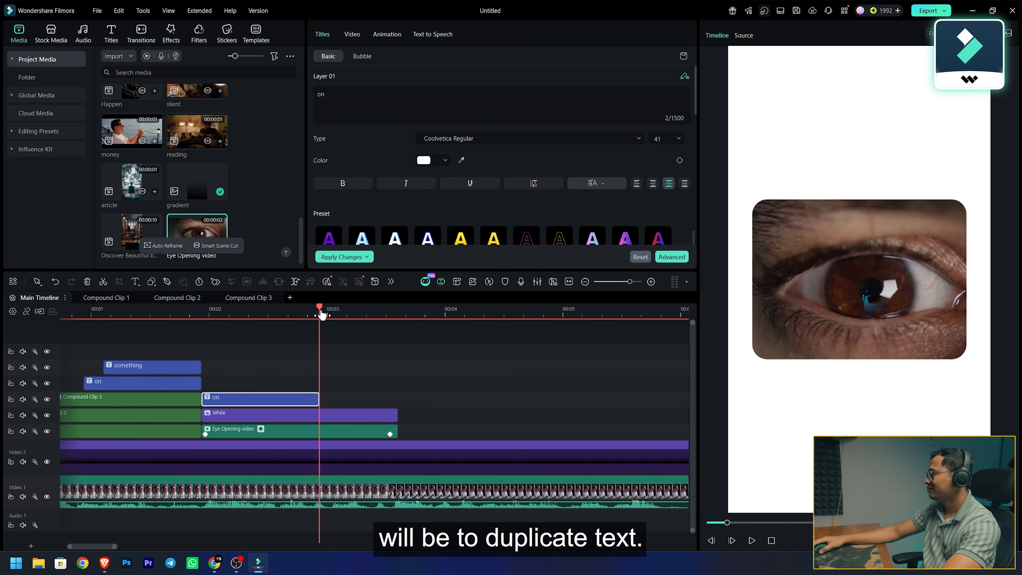
left_click_drag(318, 311, 209, 314)
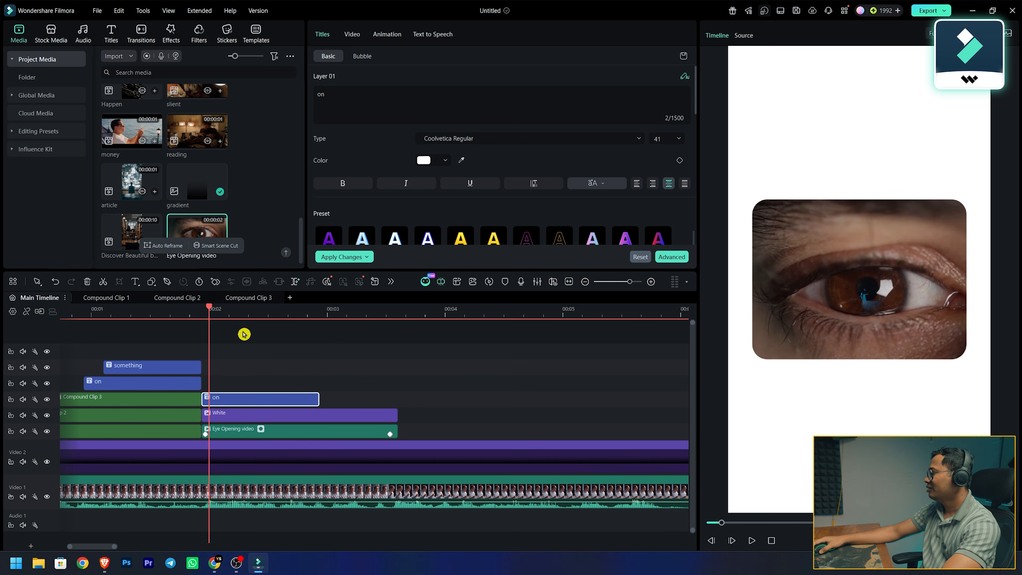
left_click(327, 95)
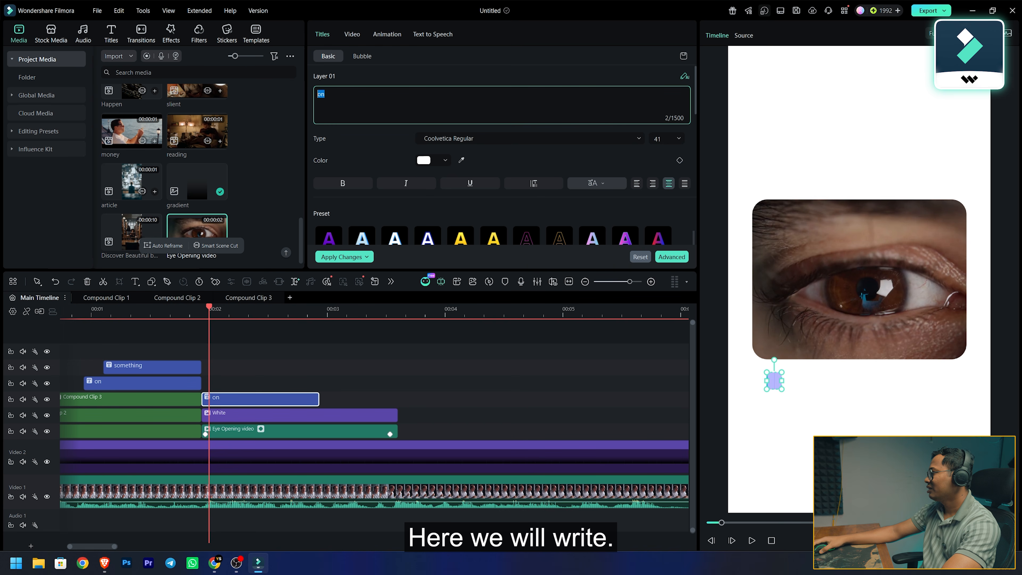
type("the")
left_click(267, 398)
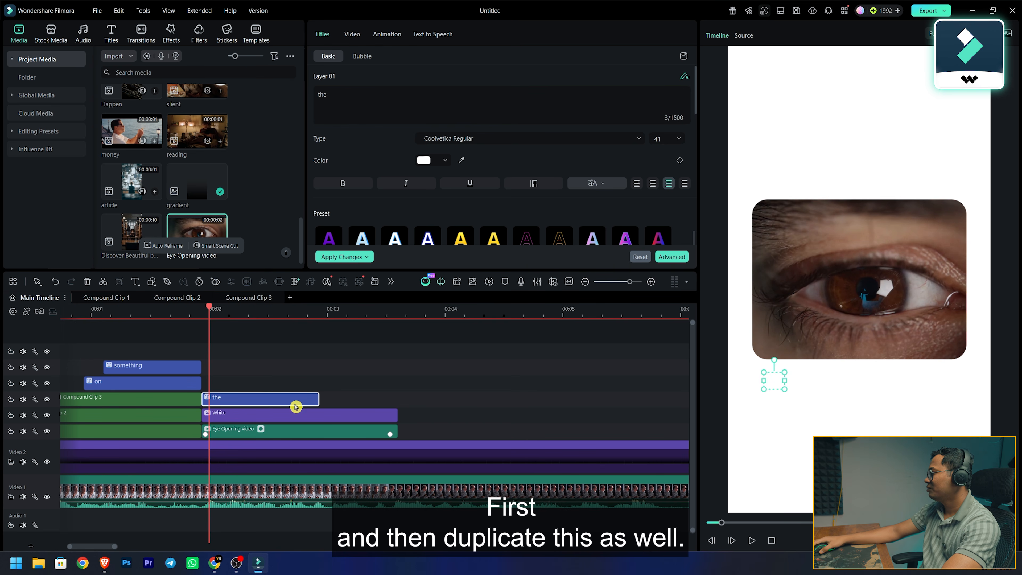
Move the "the" title over the iris of the eye, at about X -85, Y 0
left_click_drag(774, 383, 855, 280)
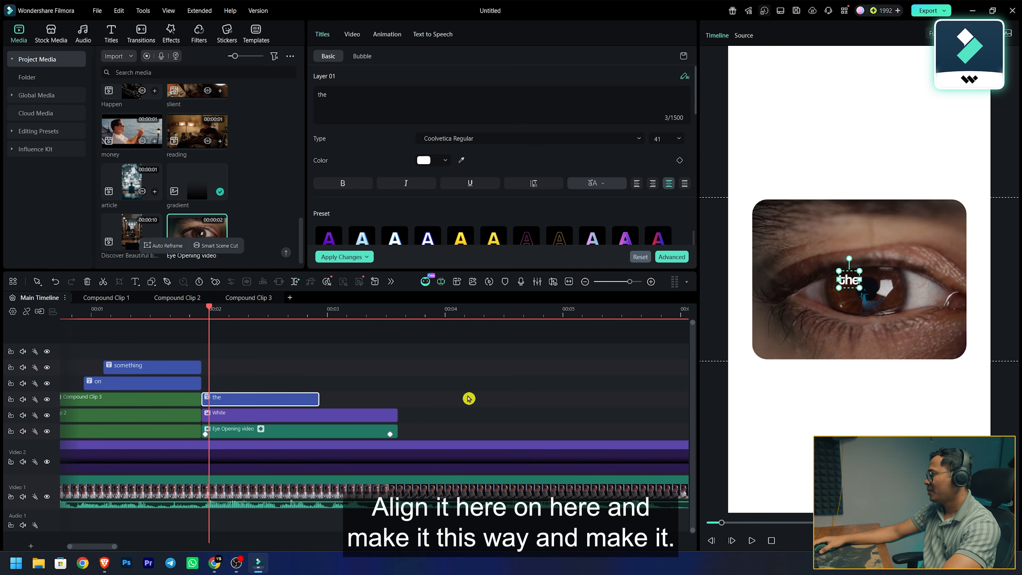
left_click(315, 366)
left_click(235, 400)
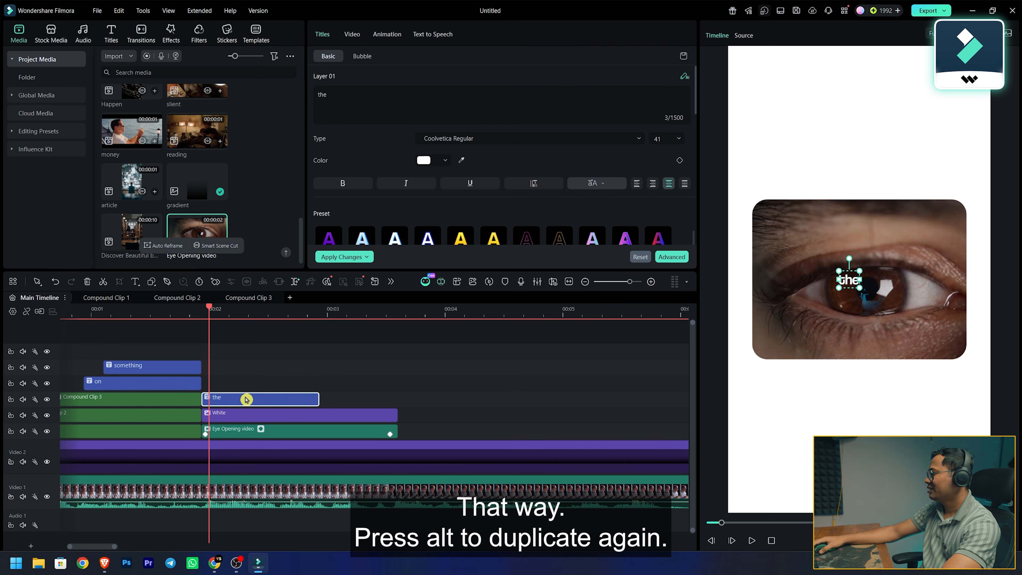
Duplicate "the" into staggered "world" and "just" titles on the tracks above, arrange them below it, and scale "world" to about 28
left_click_drag(246, 400, 246, 389)
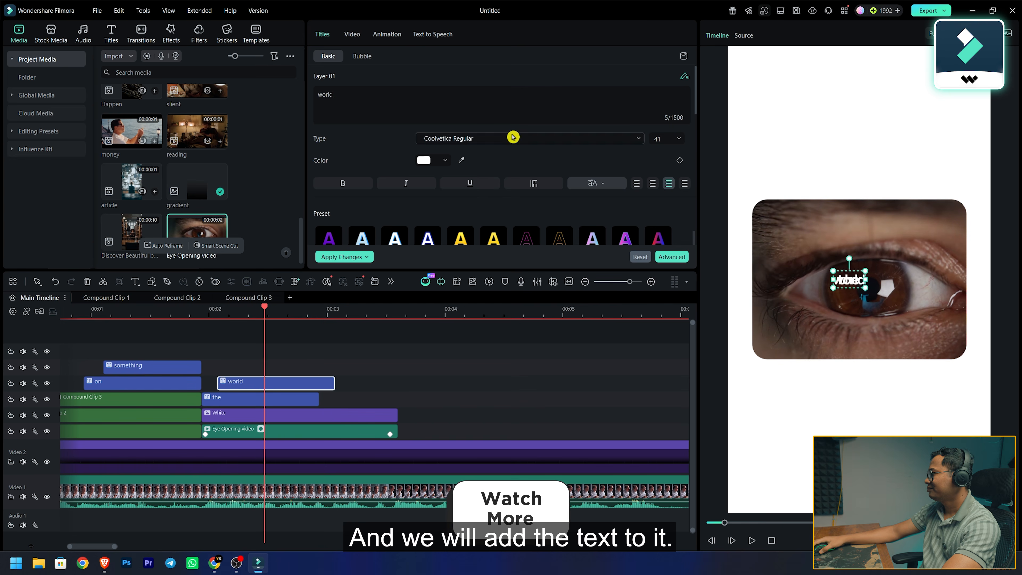
scroll(514, 135, "down", 10)
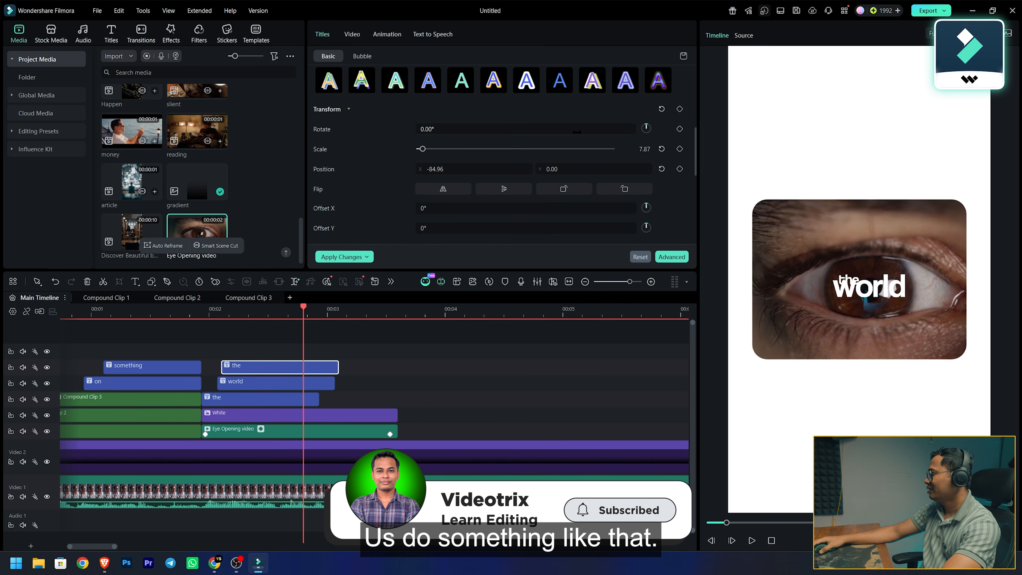
left_click(901, 303)
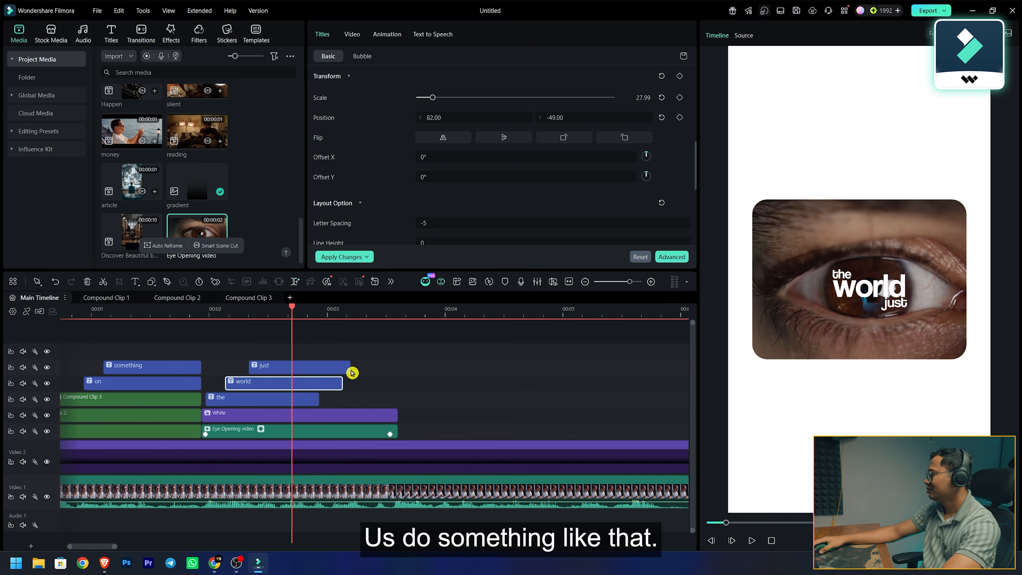
Trim the "the", "world" and "just" titles to end together at about 2.6 seconds, and duplicate "world" and "just" after them
left_click_drag(351, 370, 288, 397)
left_click_drag(266, 346, 273, 369)
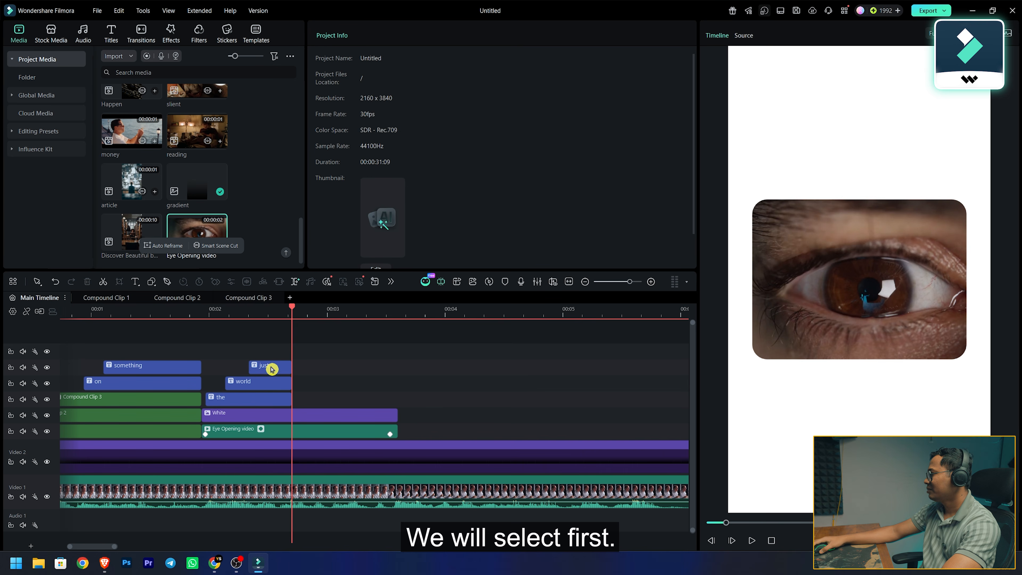
left_click_drag(277, 371, 352, 385)
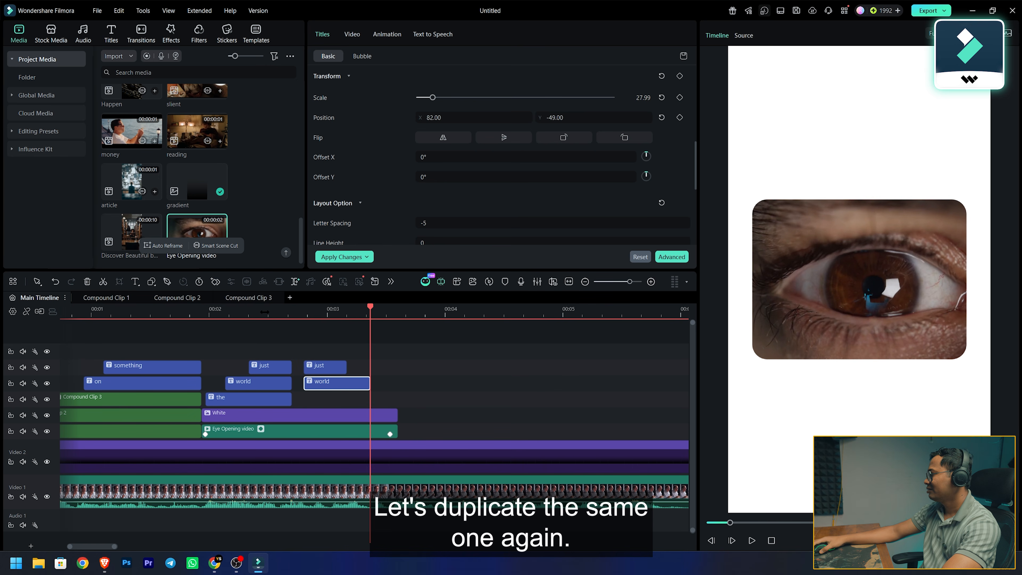
Combine the first "the", "world" and "just" titles above the white clip into a compound clip at the default 9:16, 2160x3840 settings
left_click(264, 312)
left_click_drag(286, 346, 264, 399)
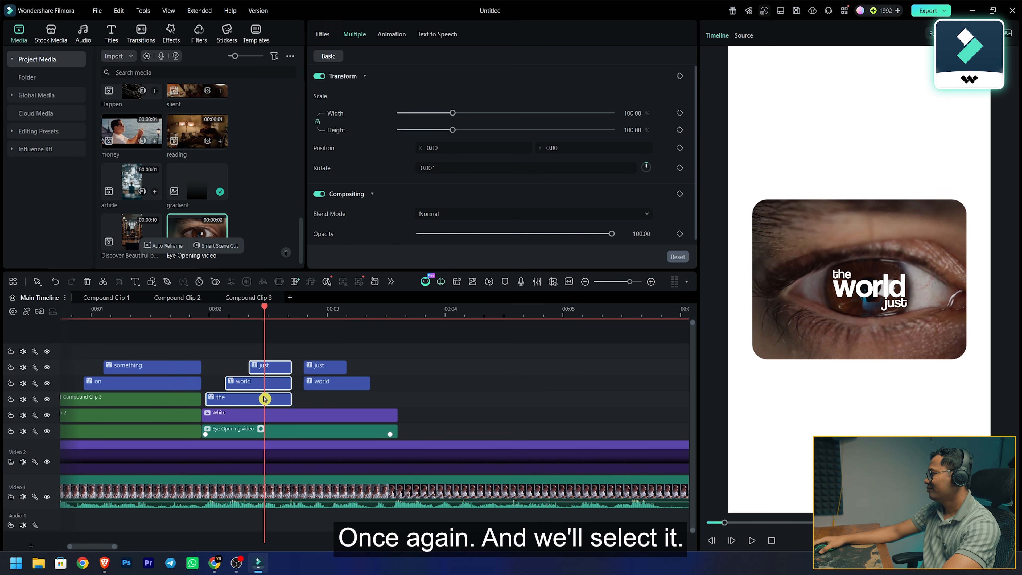
right_click(263, 397)
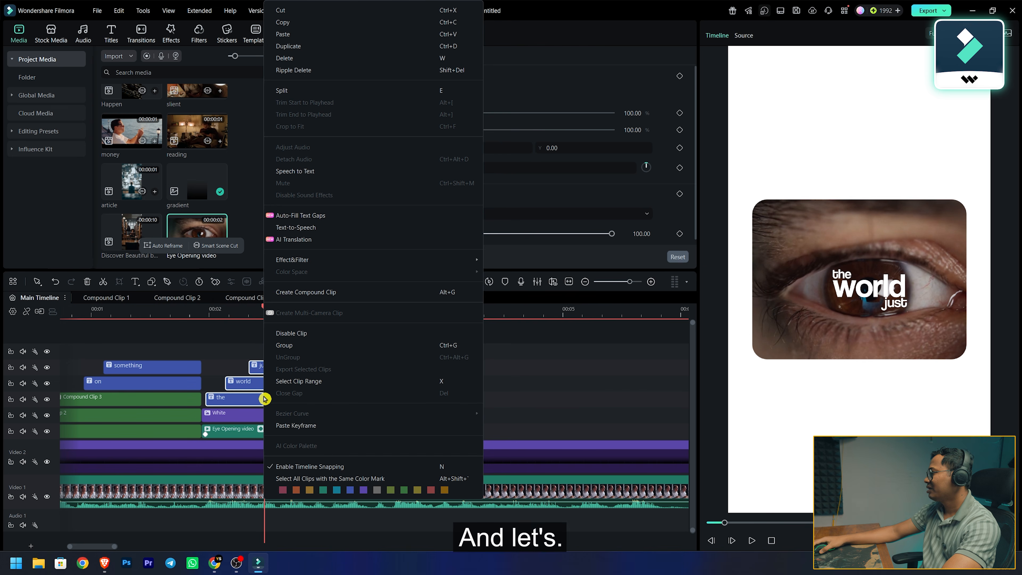
left_click(318, 293)
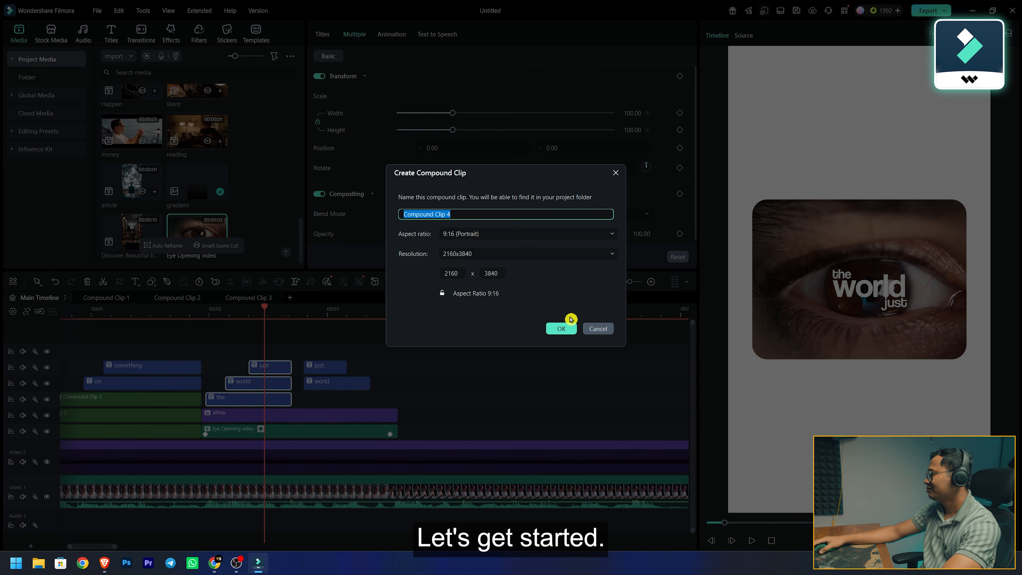
left_click(562, 329)
Set the blend mode of the "the world just" compound clip to Difference and play the section back
left_click(263, 398)
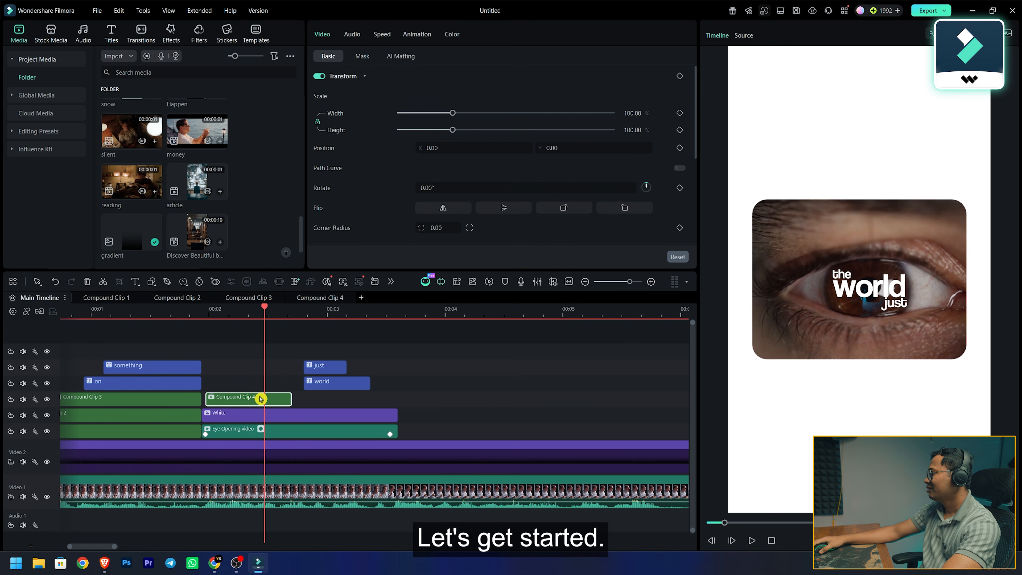
scroll(518, 176, "down", 4)
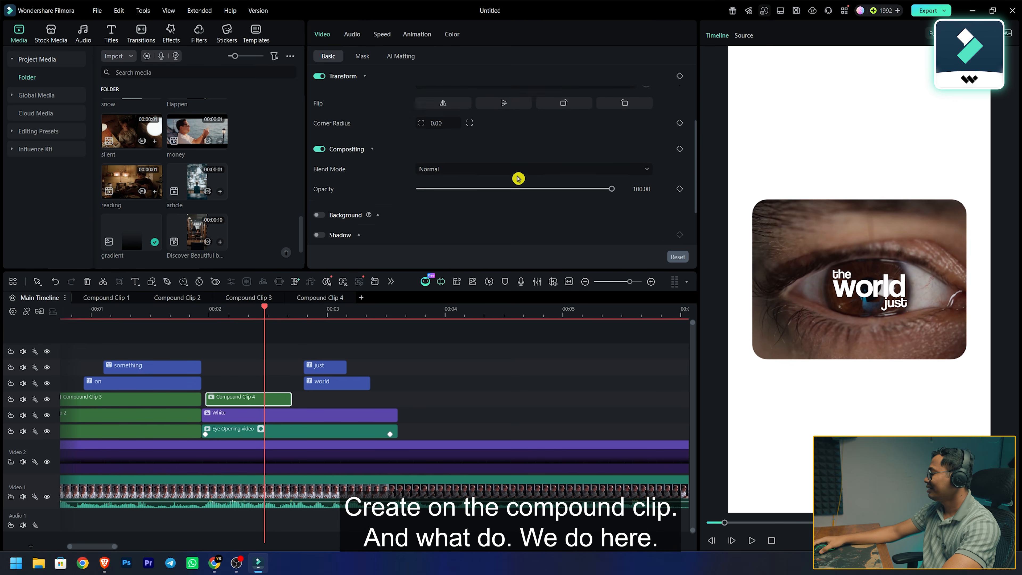
left_click(499, 149)
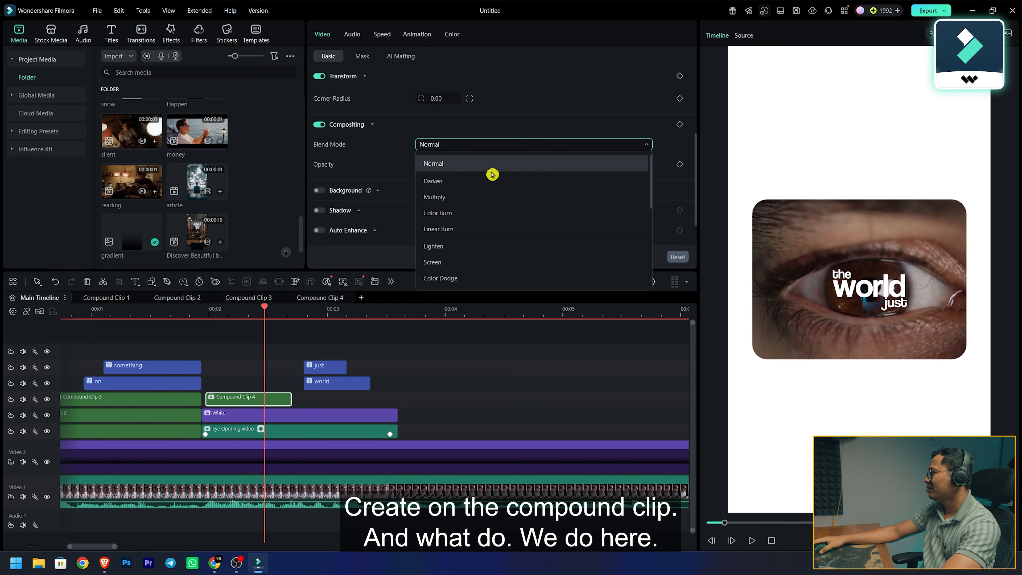
scroll(480, 212, "down", 5)
left_click(467, 262)
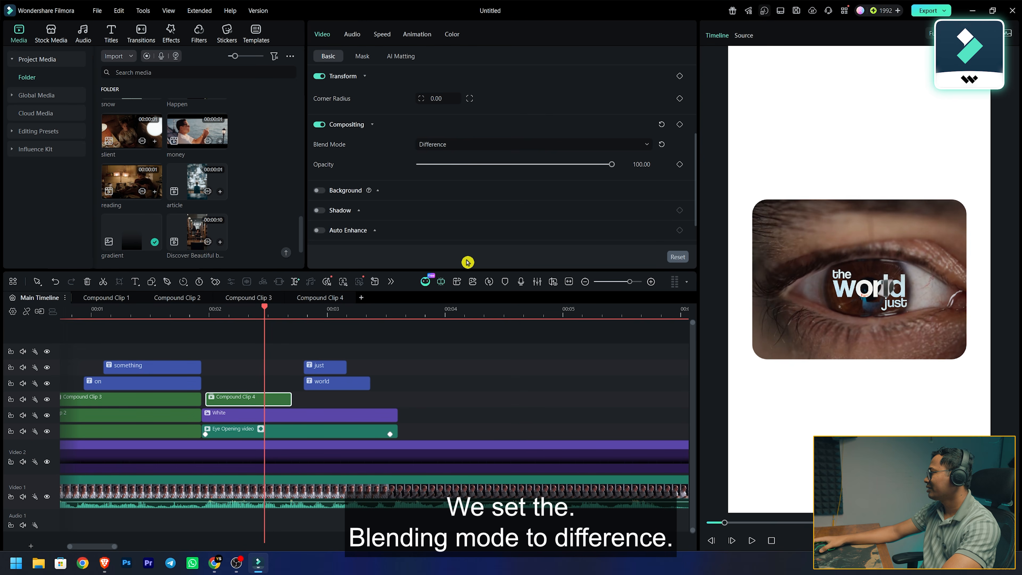
left_click_drag(265, 311, 202, 313)
key("space")
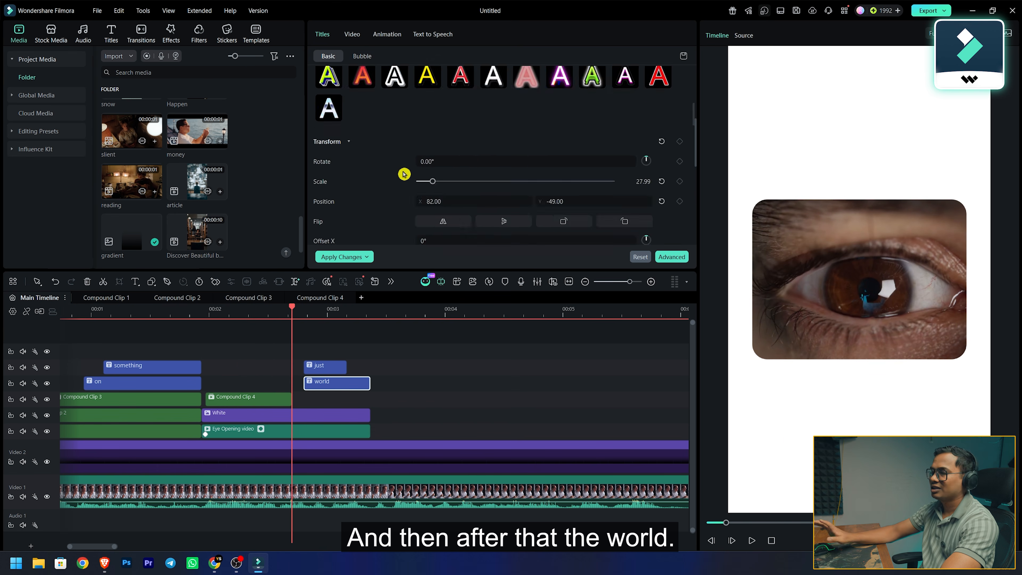
Change the text of the duplicated "world" title to "opens" and of the duplicated "just" title to "kind"
scroll(404, 174, "up", 5)
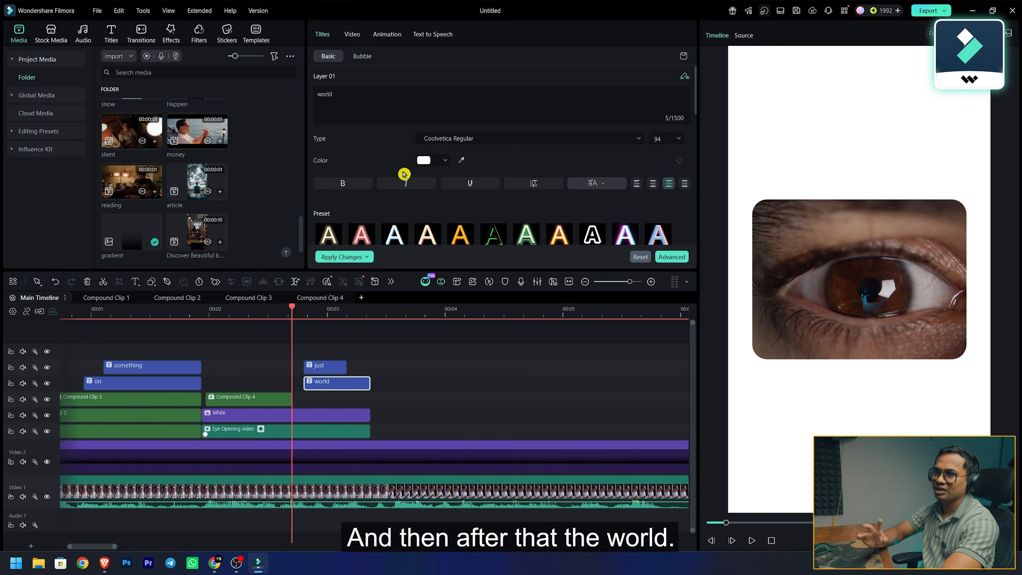
double_click(325, 94)
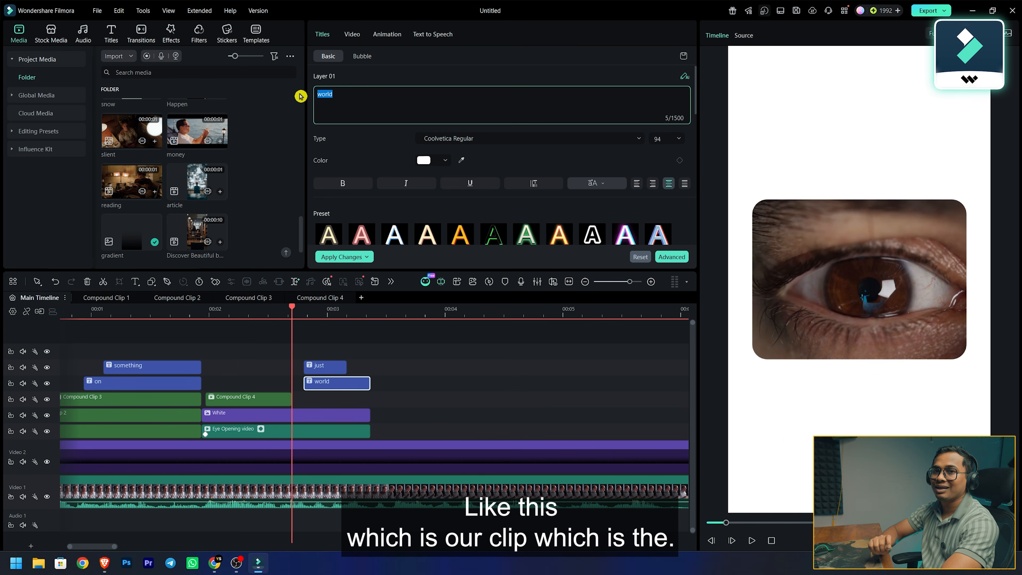
type("opens")
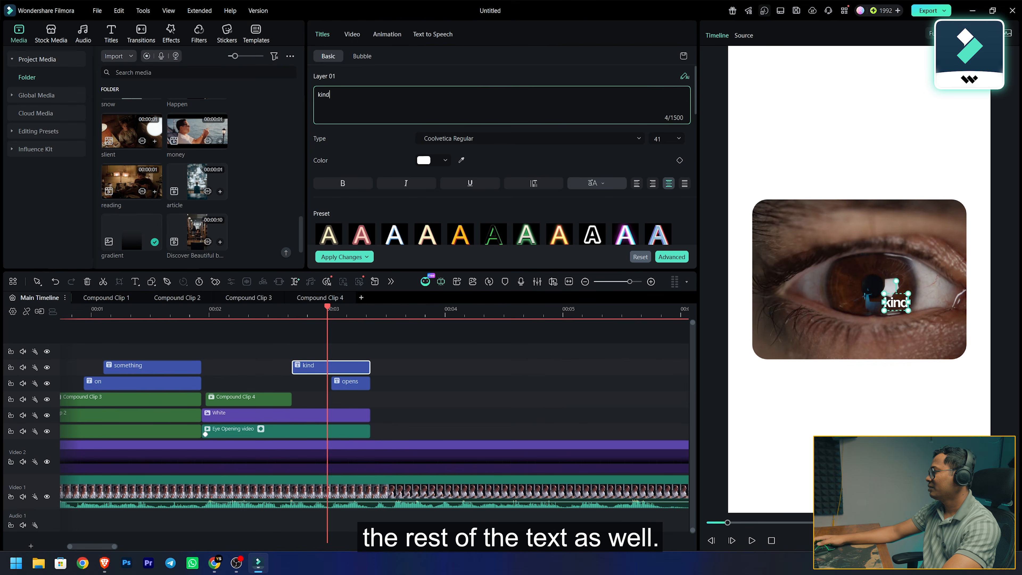
Arrange the "kind of", "opens" and "up" titles over the iris, with "kind of" above "opens" and "up" below it
left_click_drag(896, 293, 850, 268)
left_click_drag(869, 289, 863, 288)
left_click_drag(896, 304, 896, 299)
left_click_drag(371, 397, 367, 397)
Combine the "kind of", "opens" and "up" titles into a compound clip
left_click_drag(389, 338, 352, 398)
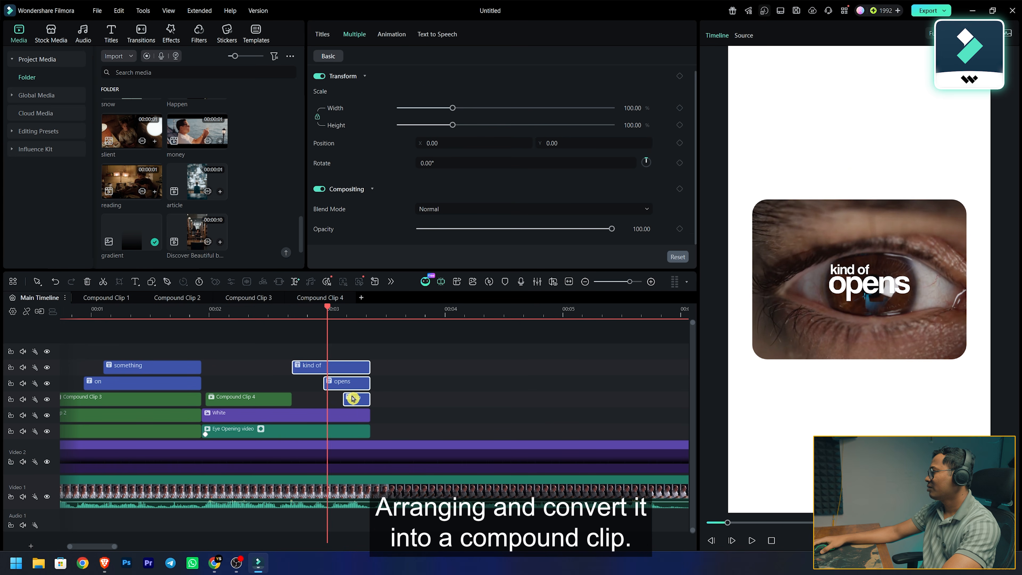
right_click(352, 398)
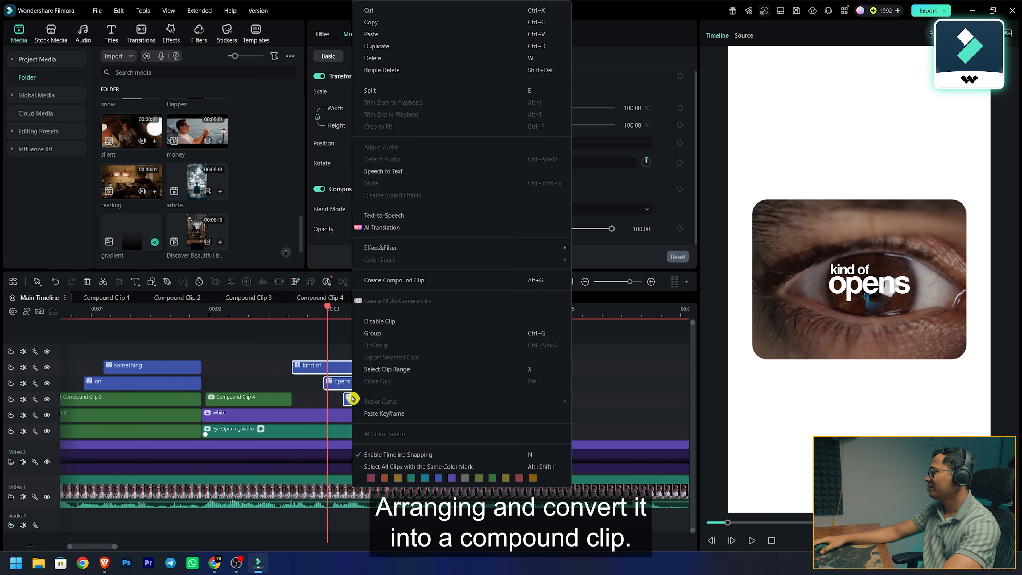
left_click(425, 281)
left_click(561, 331)
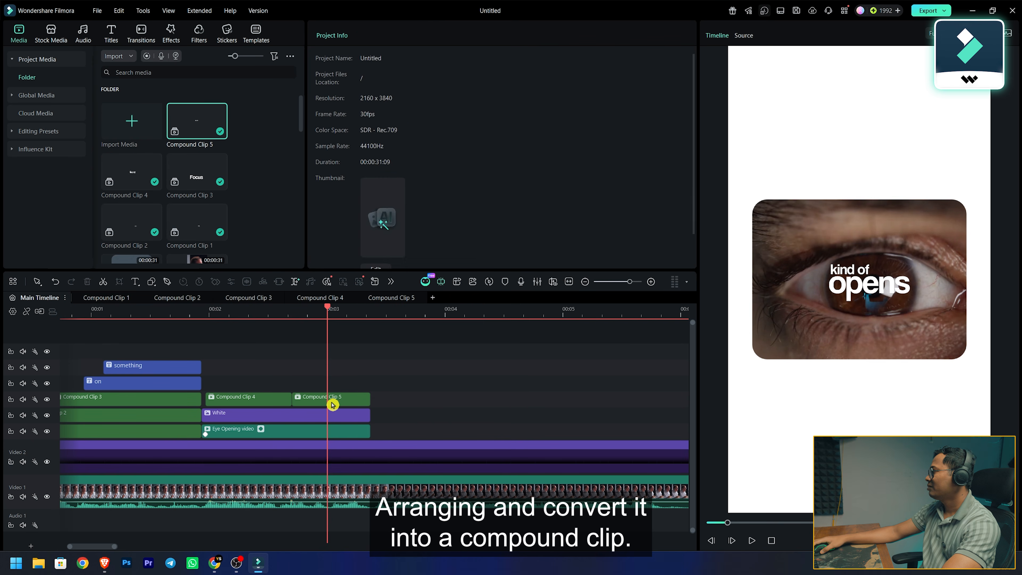
Set the blend mode of the "kind of opens up" compound clip to Difference
left_click(333, 400)
scroll(384, 196, "down", 3)
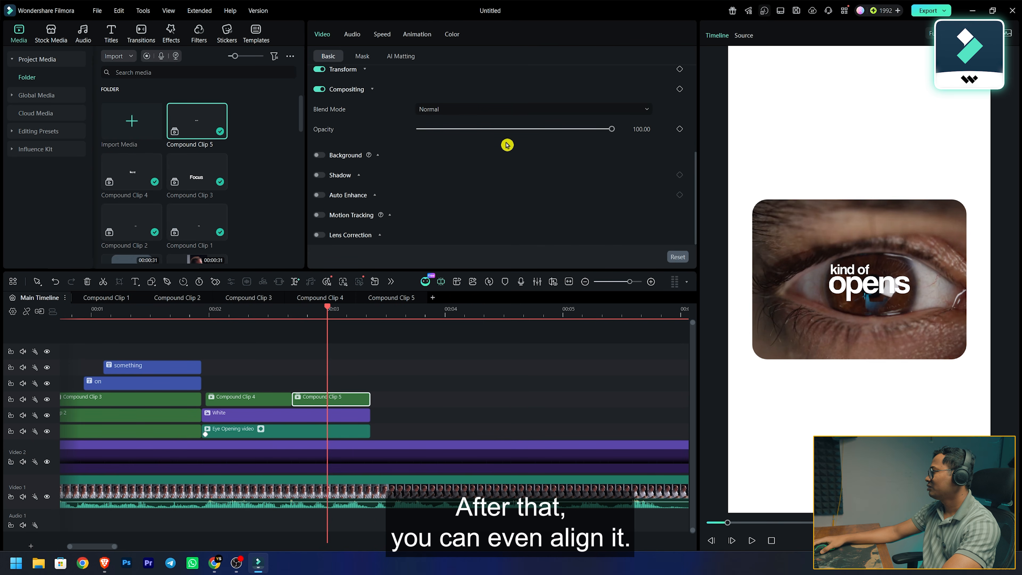
left_click(520, 109)
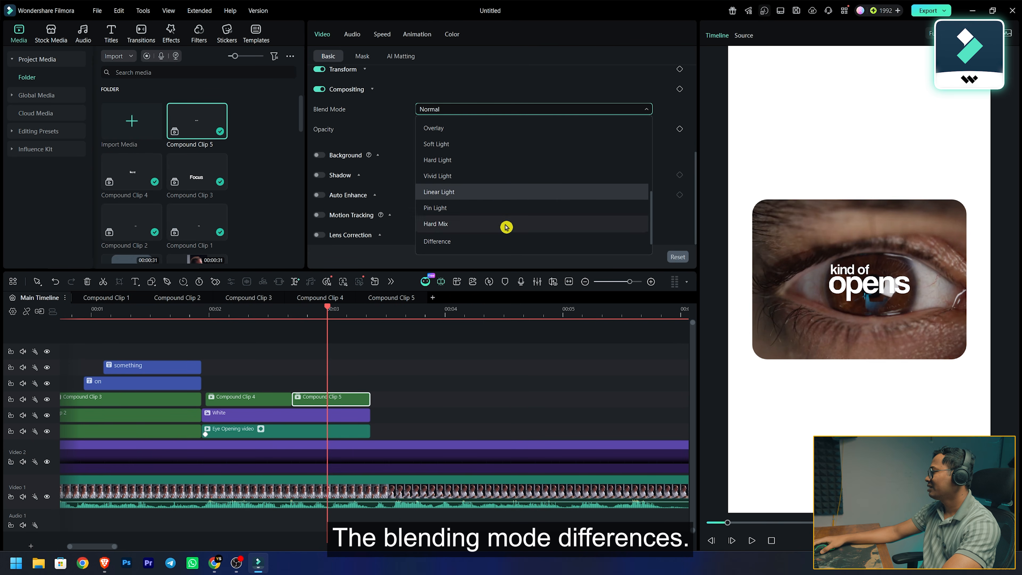
scroll(508, 226, "down", 5)
left_click(485, 245)
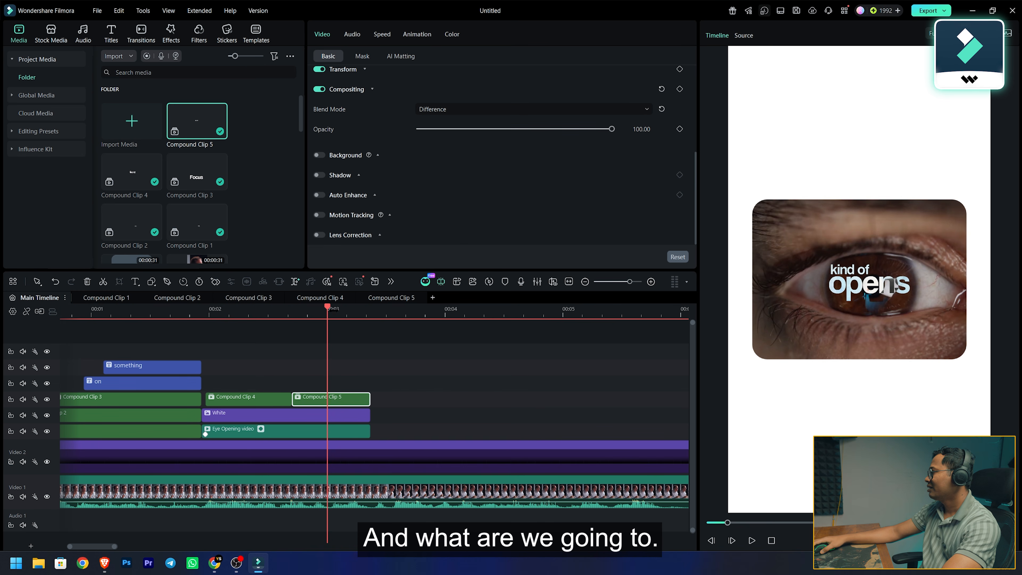
Shift the "kind of opens up" compound clip down slightly over the eye, to Y -22
left_click_drag(329, 313, 356, 318)
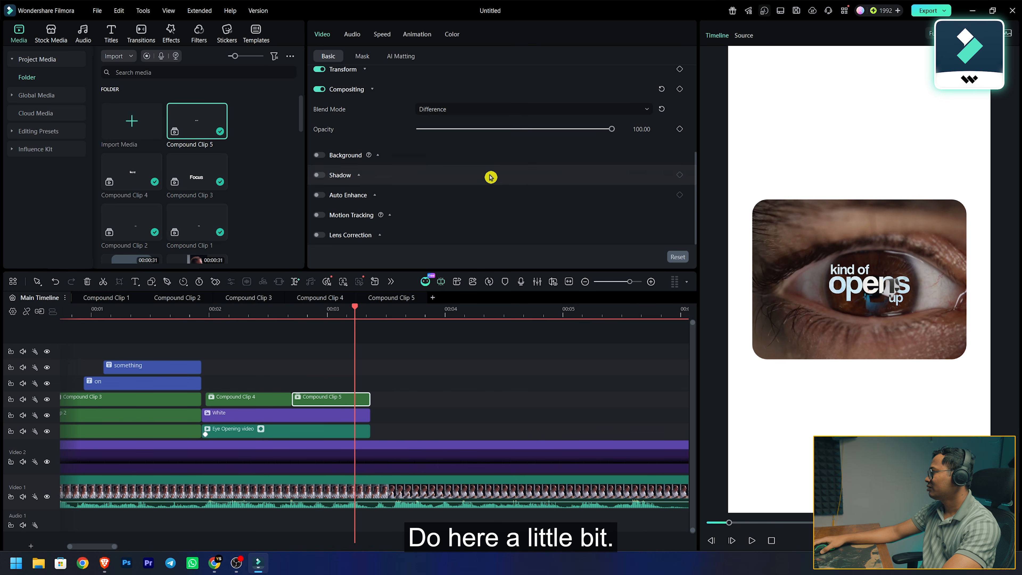
scroll(493, 173, "up", 4)
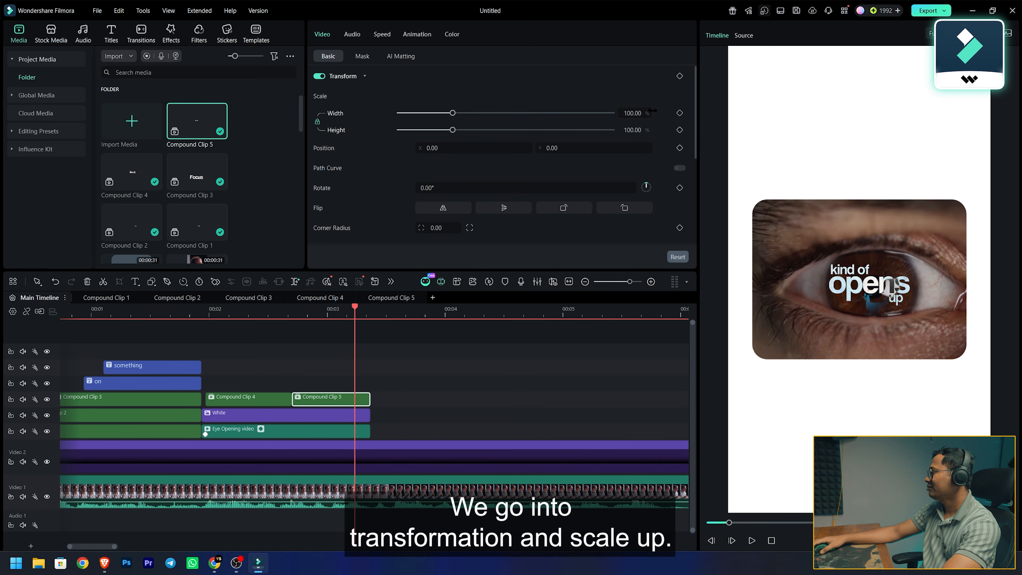
left_click_drag(891, 286, 889, 288)
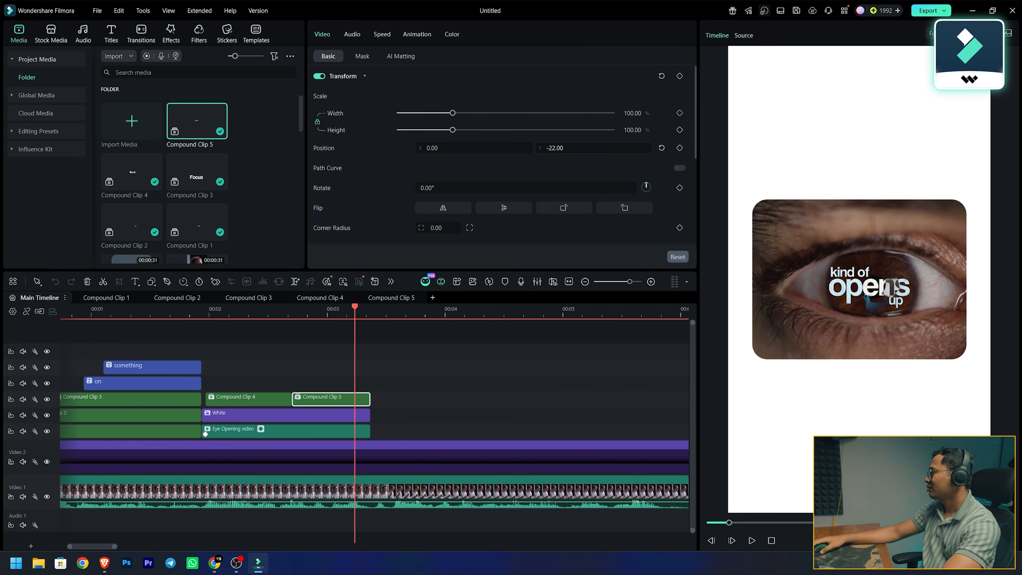
left_click(427, 381)
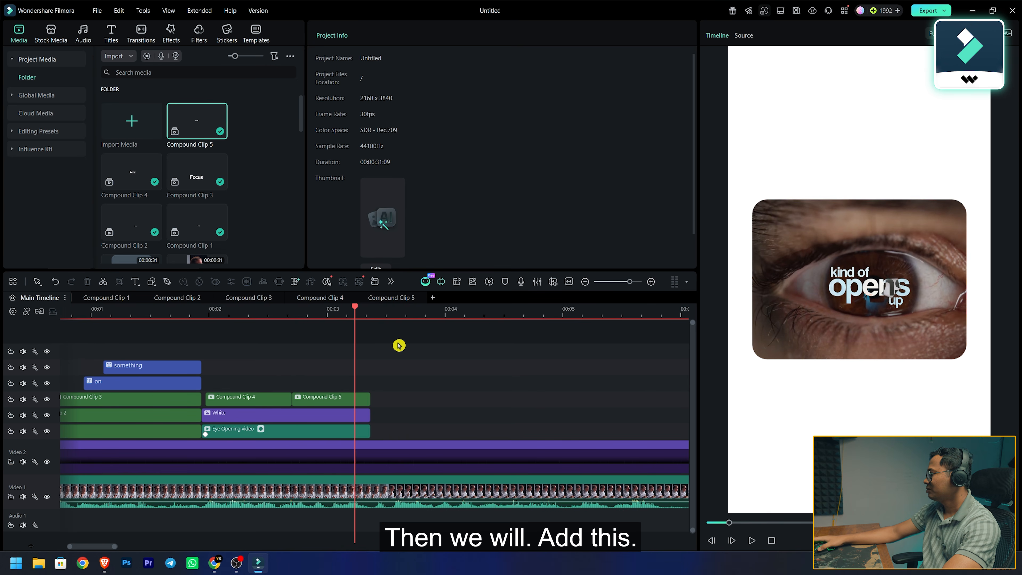
Add the Focusing clip to the track directly after the Eye Opening video
scroll(243, 212, "down", 10)
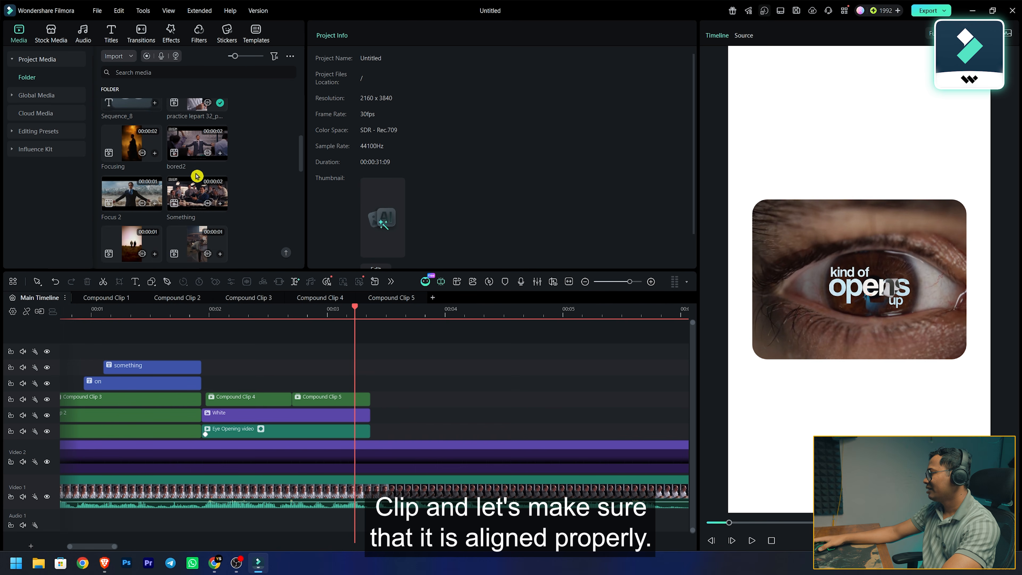
left_click_drag(130, 142, 375, 437)
left_click(464, 390)
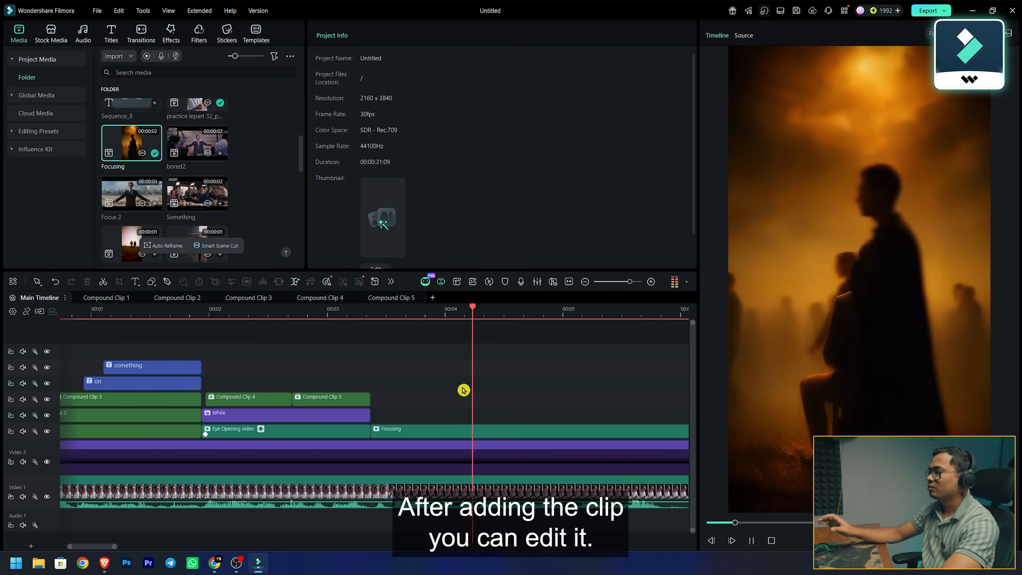
Play through the Focusing clip, split it at about 5.4 seconds and delete the remainder
key("space")
key("space")
key("space")
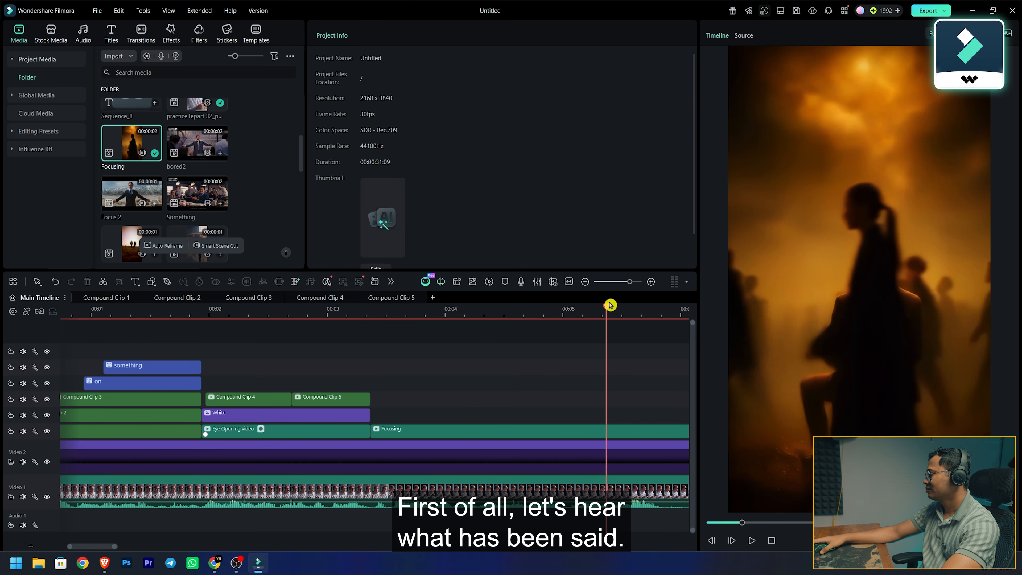
left_click_drag(608, 310, 614, 309)
left_click(619, 342)
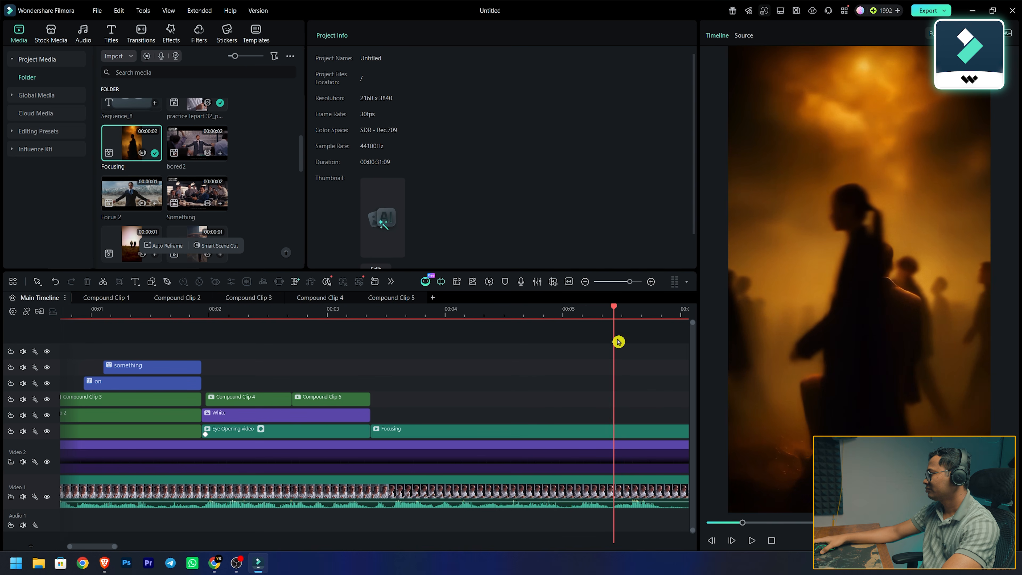
left_click(630, 435)
key("ctrl+b")
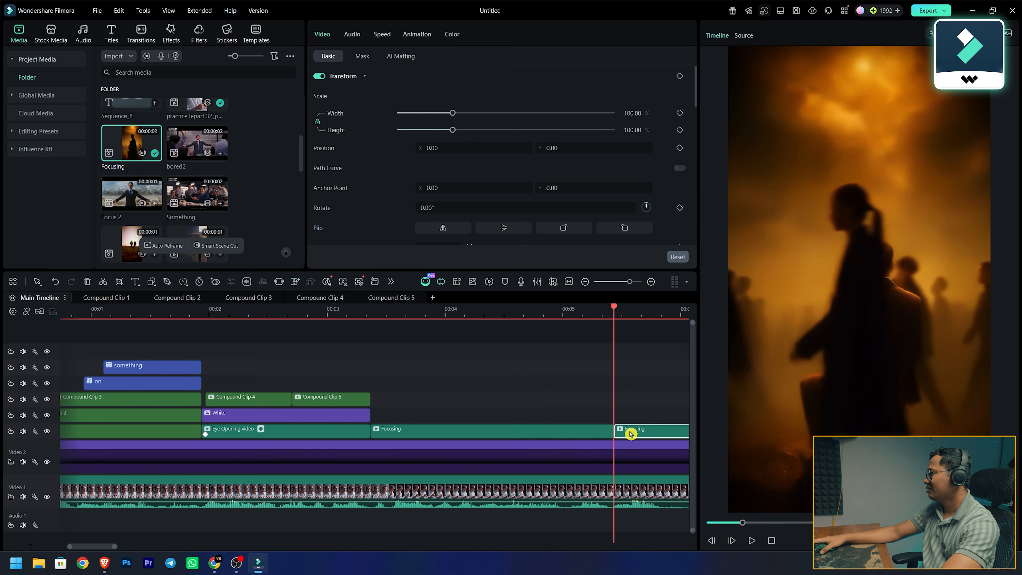
key("Delete")
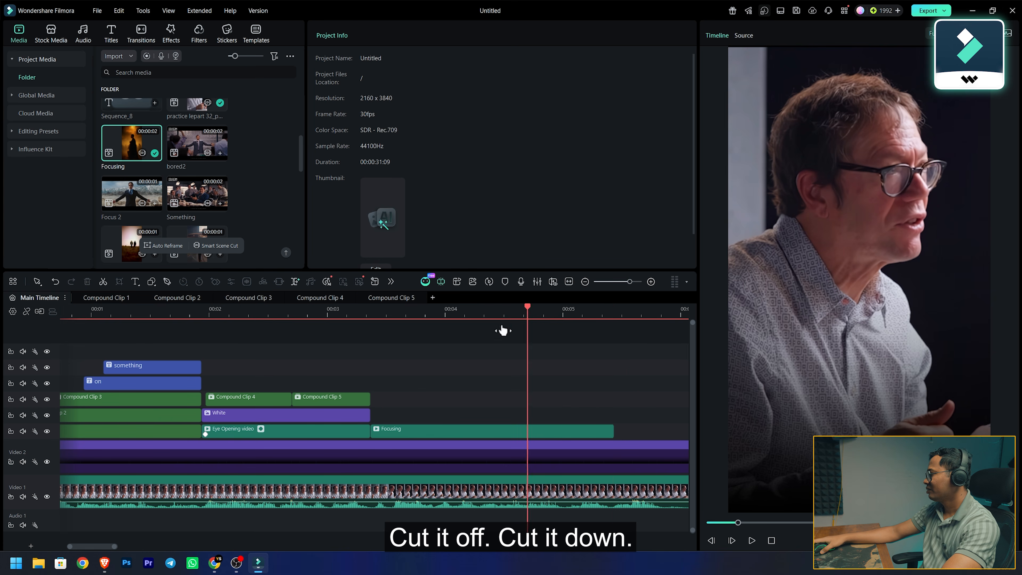
Copy the "something" title above the start of the Focusing clip, trim it to about 4.1 seconds, and change its text to "but"
left_click(428, 352)
left_click(150, 371)
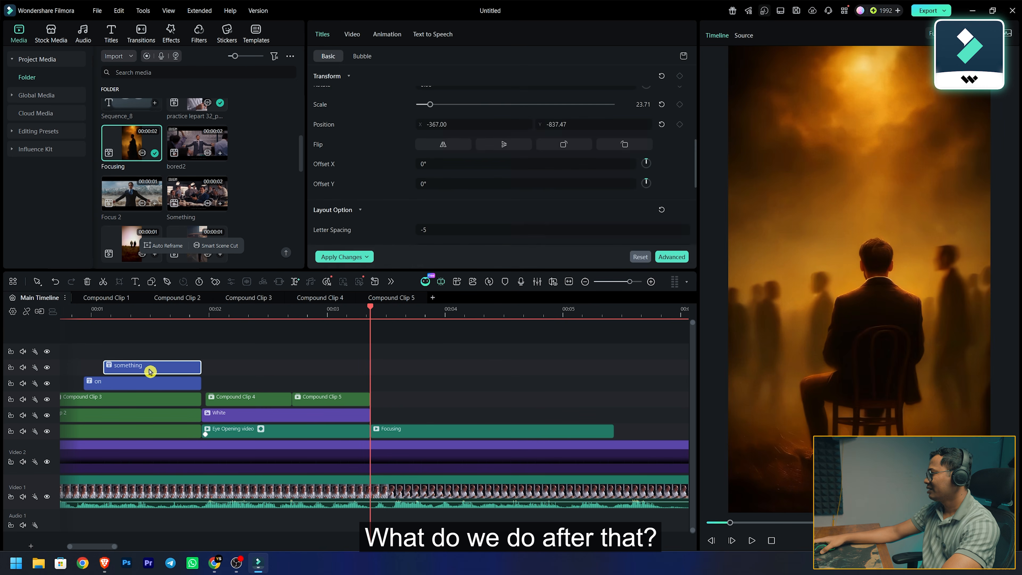
left_click_drag(150, 370, 424, 420)
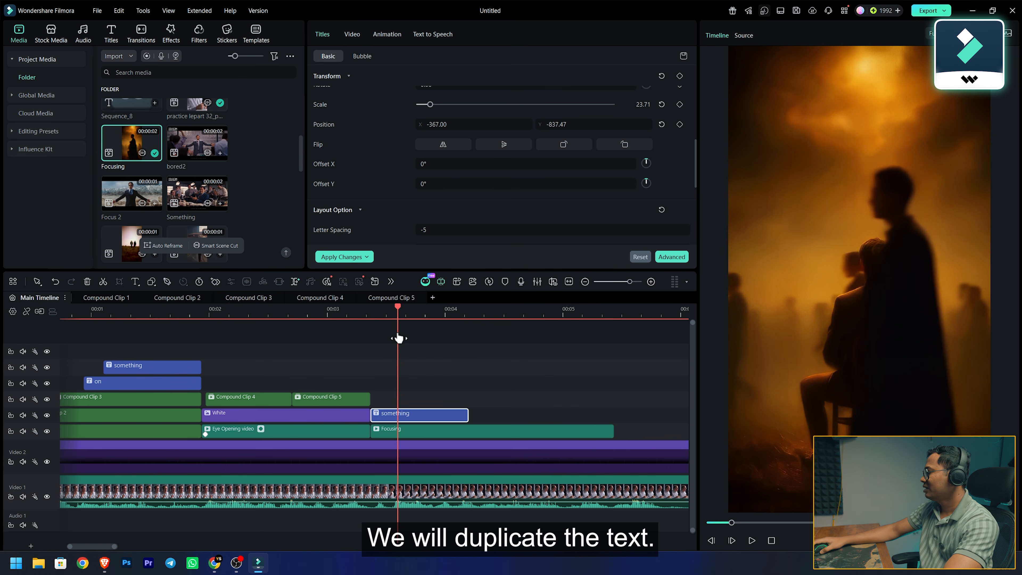
left_click_drag(398, 339, 374, 333)
left_click_drag(468, 415, 457, 416)
double_click(418, 415)
key("ctrl+a")
type("but")
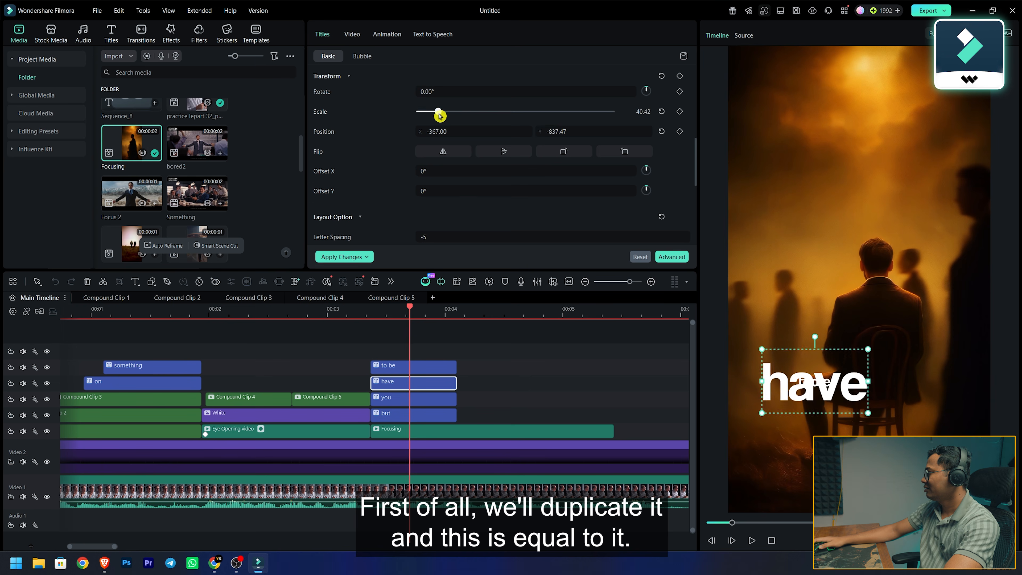
Enlarge the "have" title and move it to the upper part of the frame
left_click_drag(440, 116, 445, 116)
scroll(444, 149, "down", 4)
left_click(435, 146)
scroll(444, 149, "up", 4)
left_click_drag(557, 153, 612, 153)
Position the "but" and "you" titles above the end of "have" and the "to be" title below its beginning
left_click(412, 414)
left_click(415, 399)
left_click(418, 415)
left_click(419, 399)
left_click(419, 415)
left_click_drag(435, 153, 426, 153)
left_click(418, 367)
left_click_drag(815, 382, 809, 189)
Stagger the starts of the "but", "you", "have" and "to be" titles over the Focusing clip
left_click(414, 336)
left_click_drag(410, 336, 371, 336)
left_click_drag(407, 415, 411, 415)
left_click_drag(410, 399, 423, 399)
left_click_drag(414, 383, 447, 383)
mouse_move(415, 367)
left_mouse_down()
mouse_move(462, 367)
mouse_move(398, 367)
left_mouse_up()
End the four staggered titles together at about 4 seconds and duplicate the set after them
scroll(541, 356, "down", 1)
left_click(398, 315)
left_click_drag(421, 383, 398, 383)
left_click_drag(422, 350, 459, 423)
left_click(473, 415)
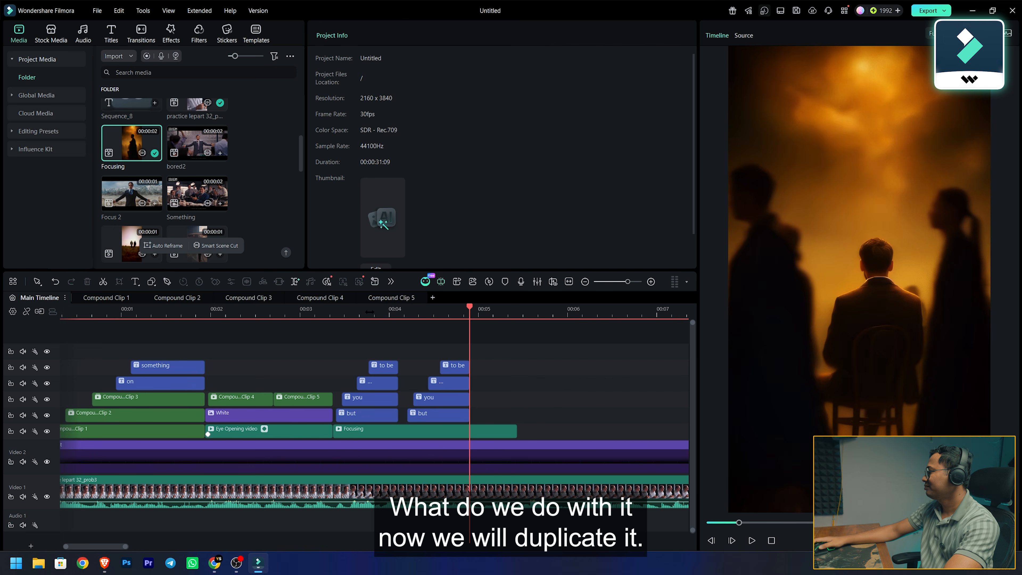
Combine the first "but", "you", "have" and "to be" titles into a compound clip and bring up its compositing settings
left_click_drag(392, 342, 370, 415)
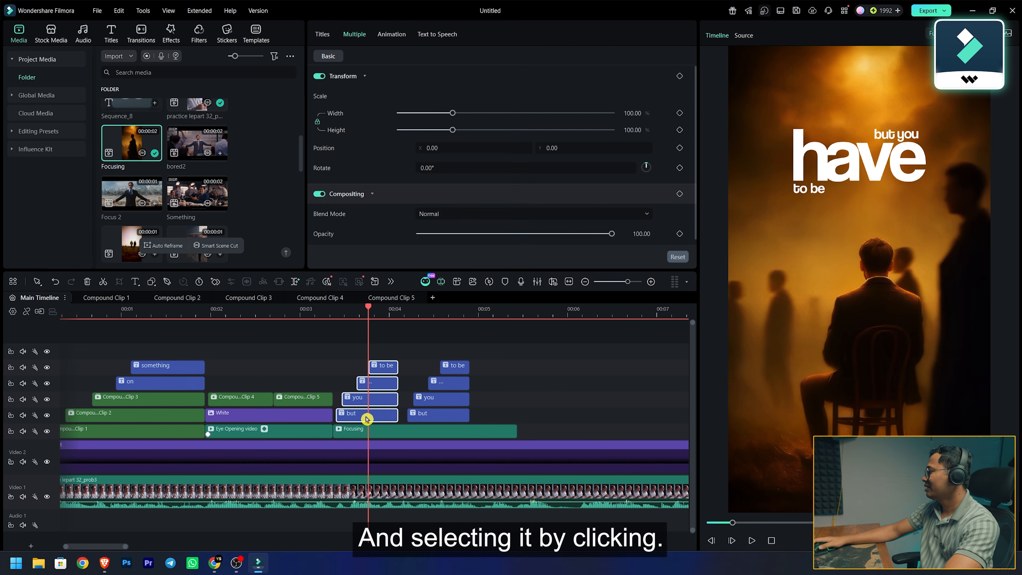
right_click(372, 416)
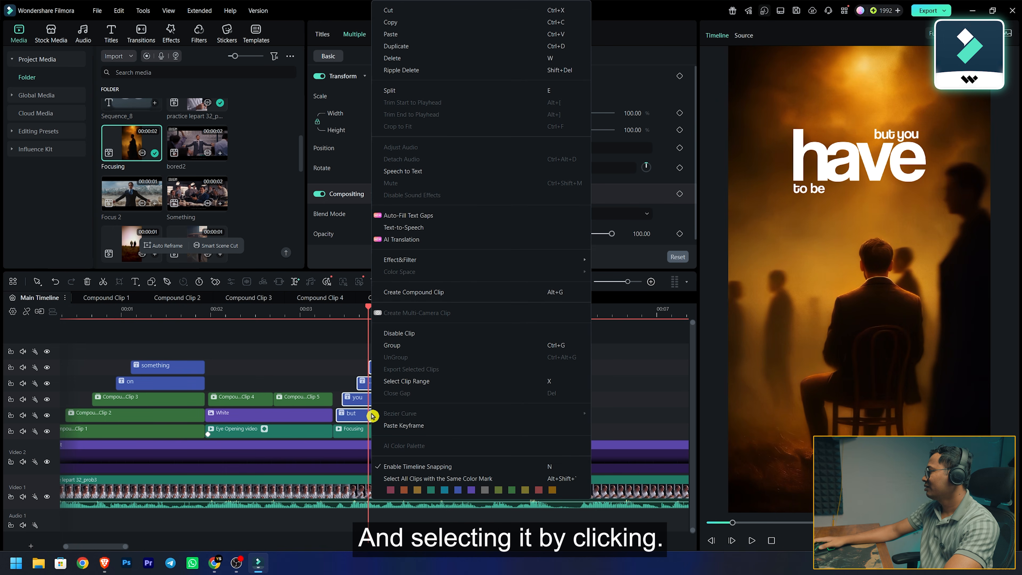
left_click(434, 293)
left_click(564, 328)
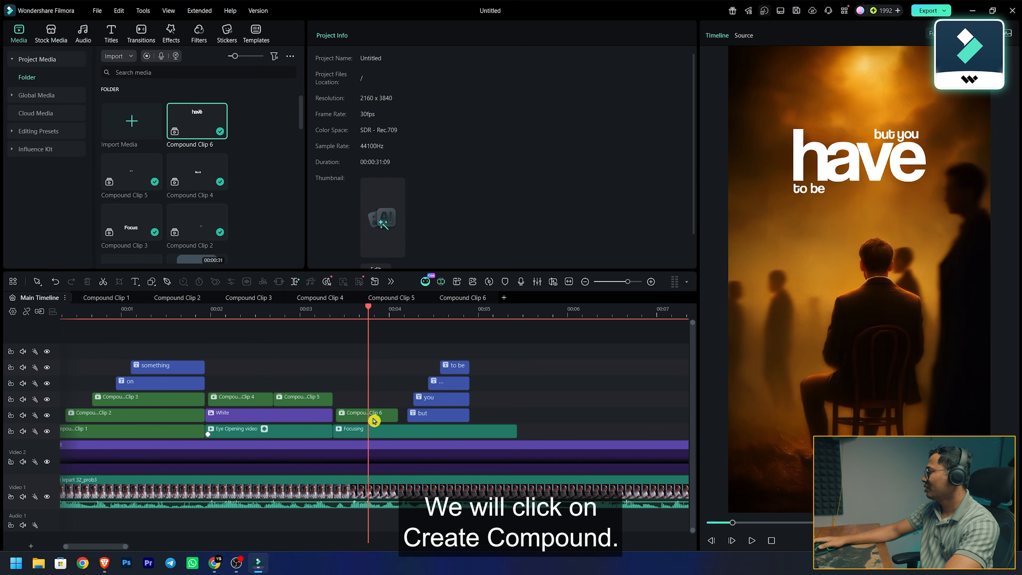
scroll(443, 181, "down", 3)
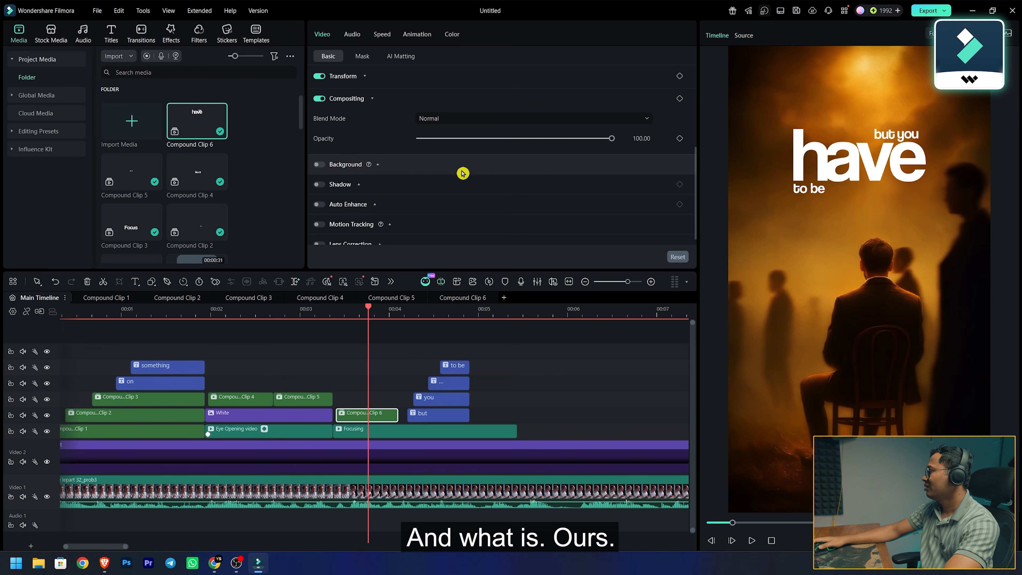
Set the blend mode of Compound Clip 6 to Difference
left_click(511, 120)
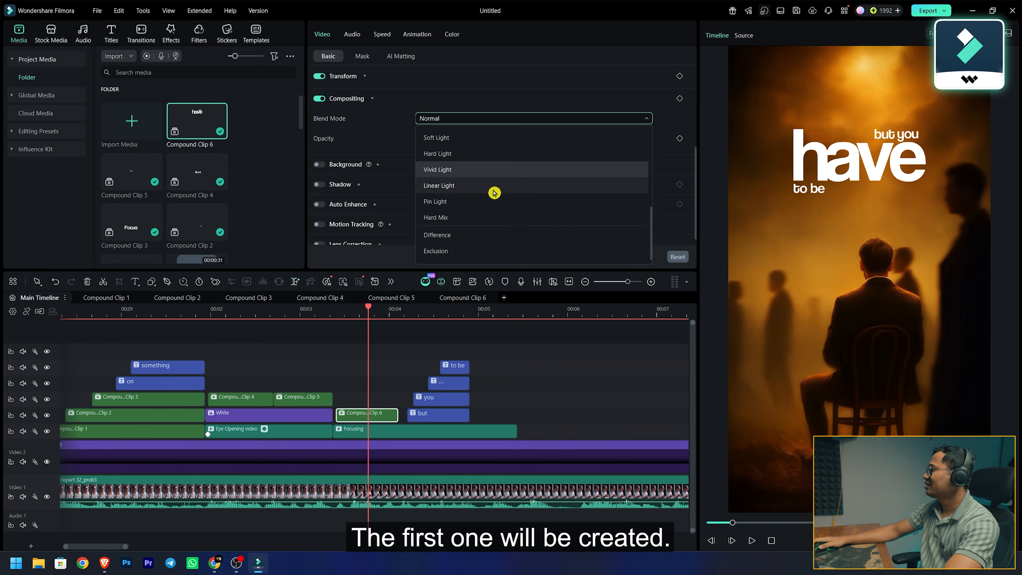
scroll(471, 237, "down", 5)
left_click(469, 239)
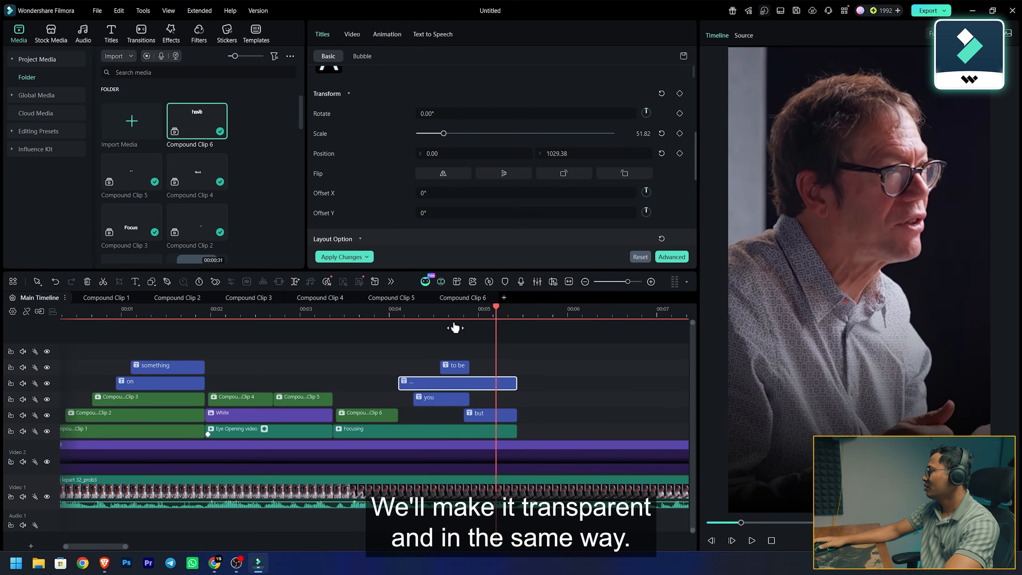
Arrange the title clips for the words focusing, on, the, right and things in staggered order above the Focusing clip
scroll(399, 217, "down", 5)
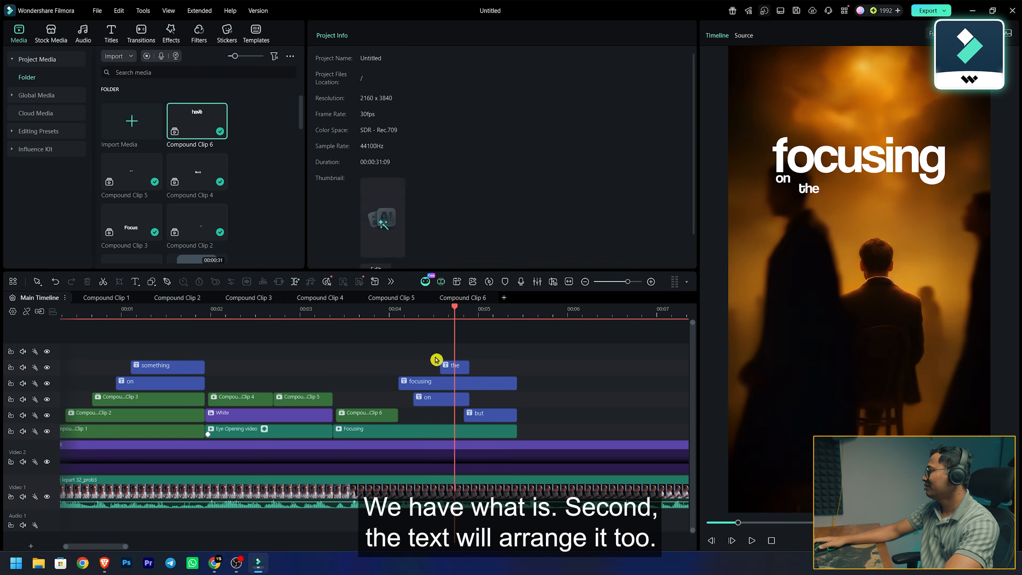
left_click(443, 364)
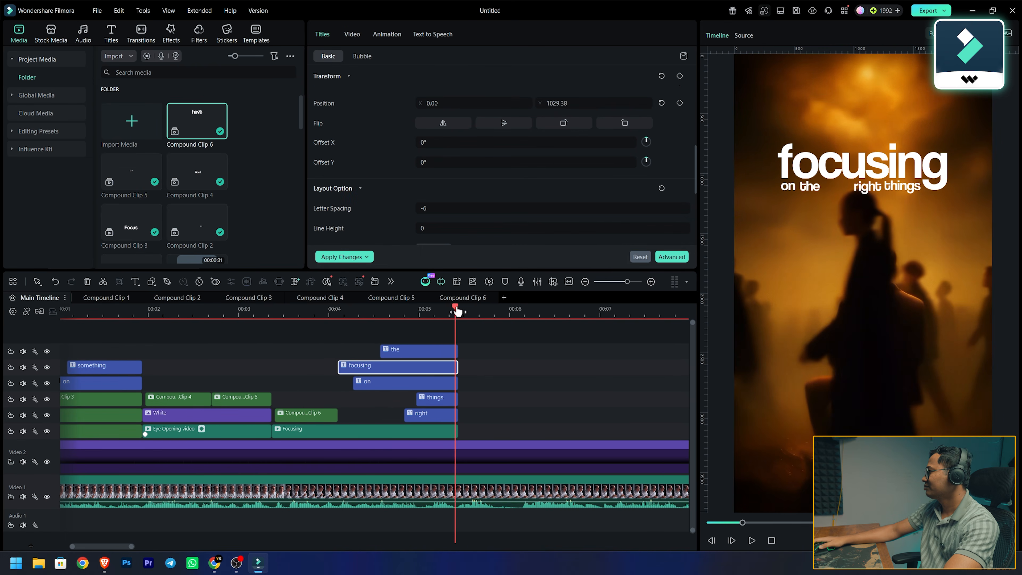
Keyframe the focusing title's opacity at 0 at the clip's start and 60 slightly further on
left_click_drag(456, 311, 340, 316)
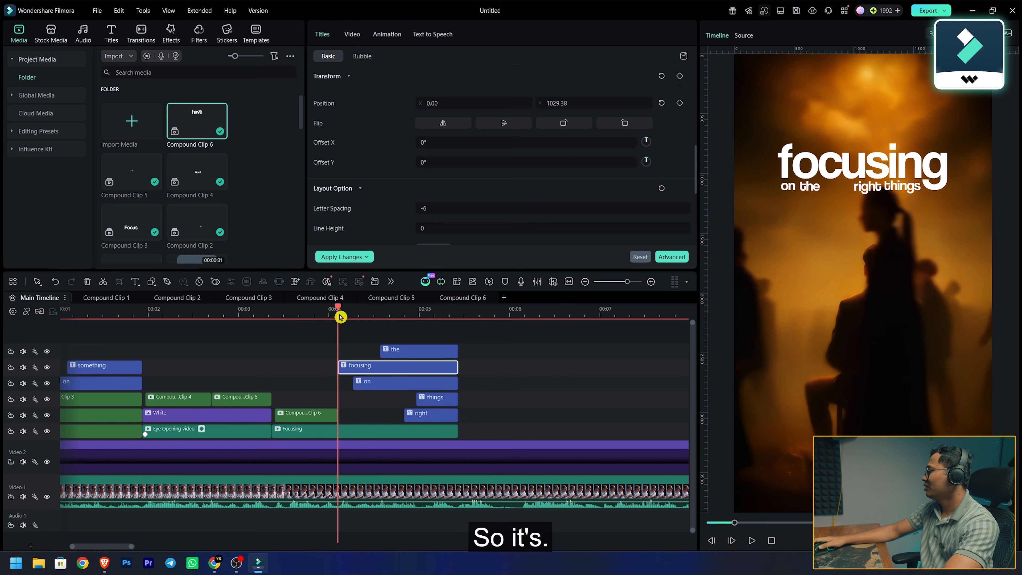
left_click(217, 282)
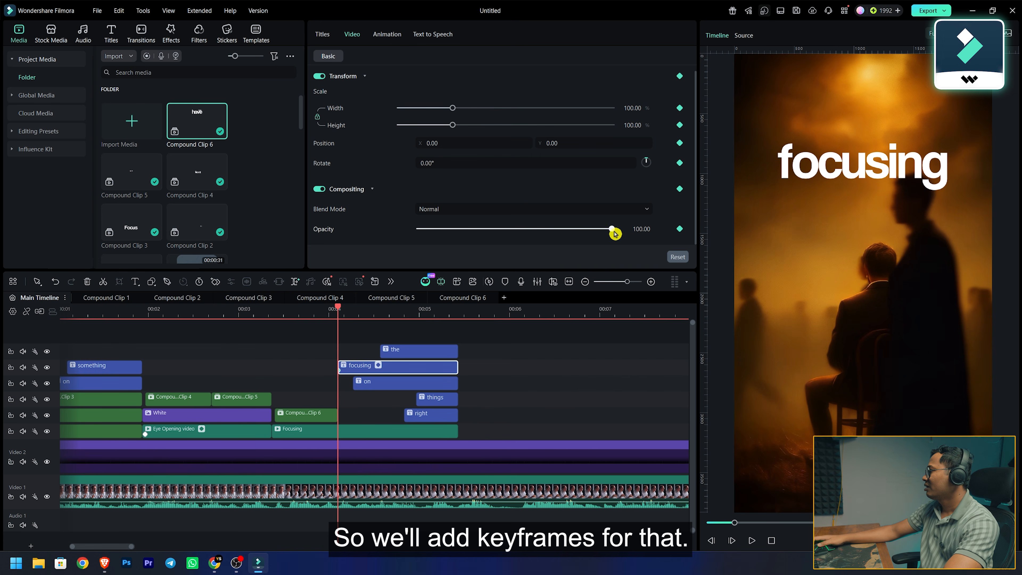
left_click_drag(612, 232, 411, 231)
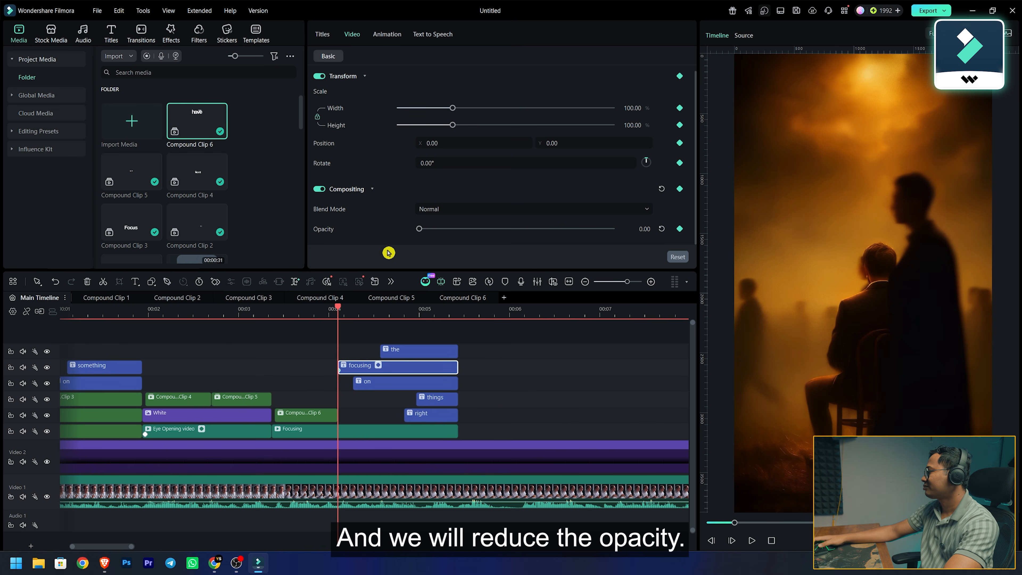
left_click_drag(339, 308, 346, 310)
left_click_drag(421, 232, 535, 230)
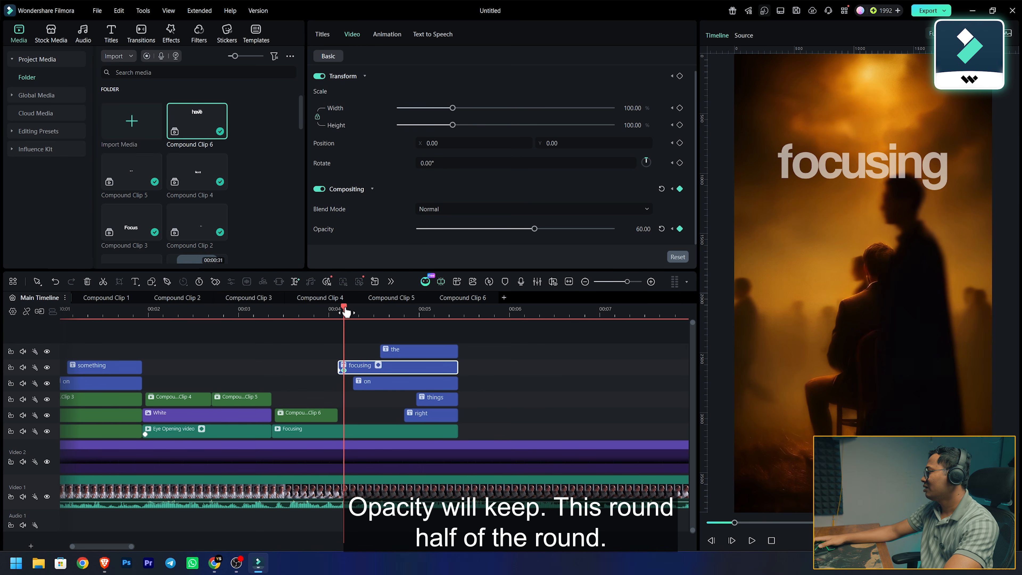
Continue the focusing title's flicker with opacity keyframes of 100, 56 and 100, and play it back
left_click_drag(349, 309, 350, 309)
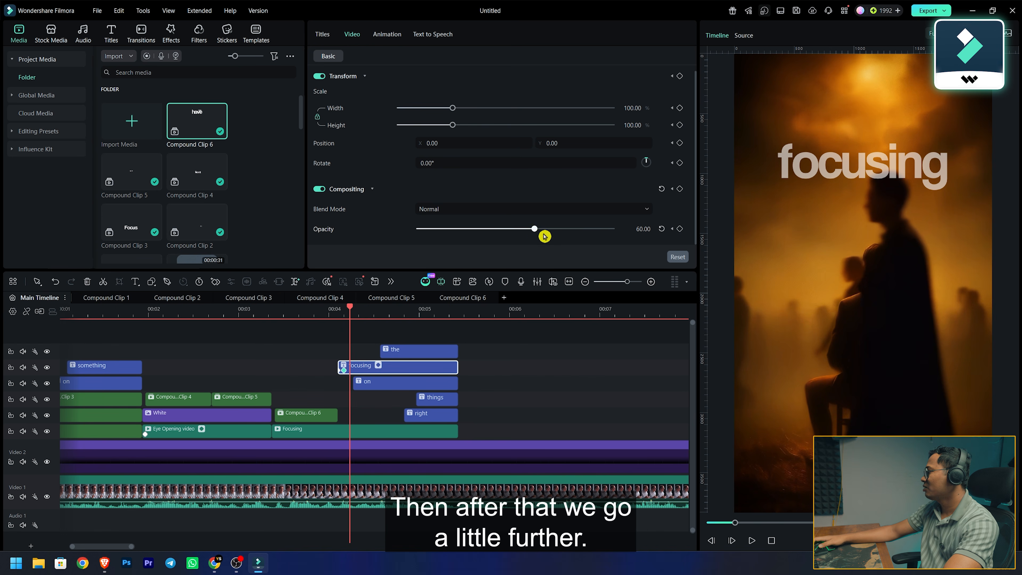
left_click_drag(534, 233, 653, 238)
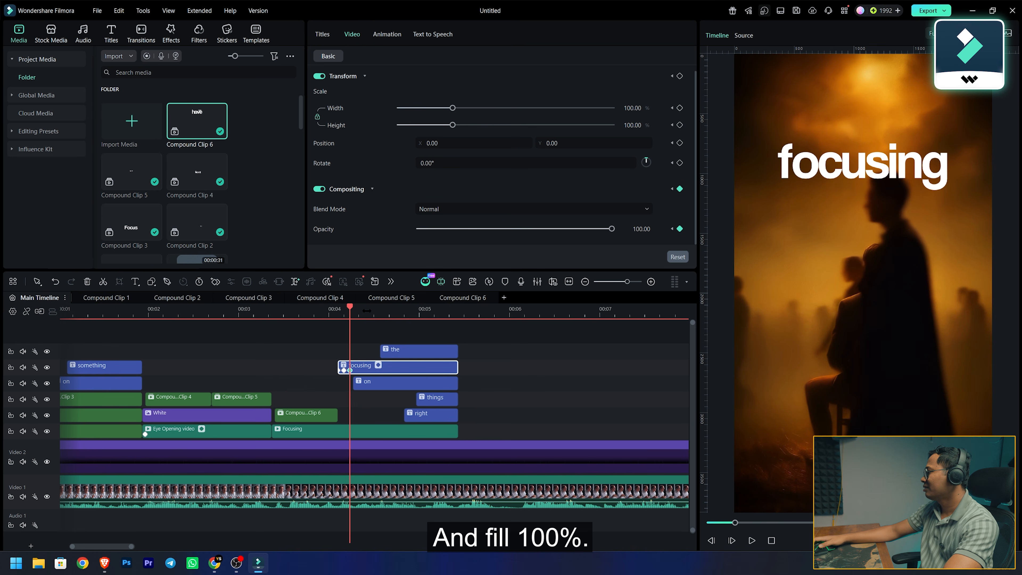
left_click_drag(352, 313, 360, 315)
left_click_drag(608, 230, 528, 237)
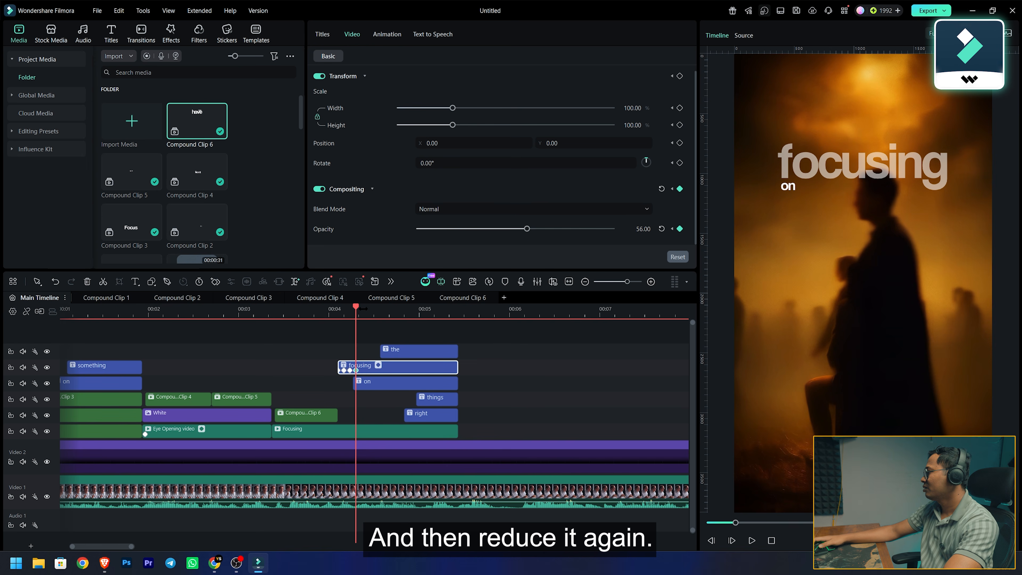
left_click_drag(361, 309, 386, 313)
left_click_drag(527, 228, 614, 230)
left_click_drag(386, 310, 358, 314)
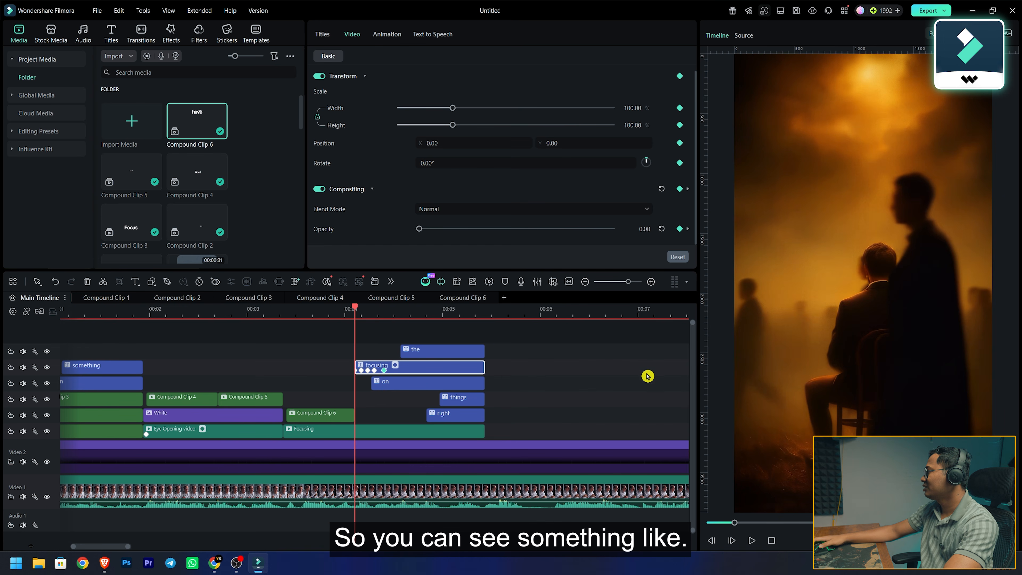
key("space")
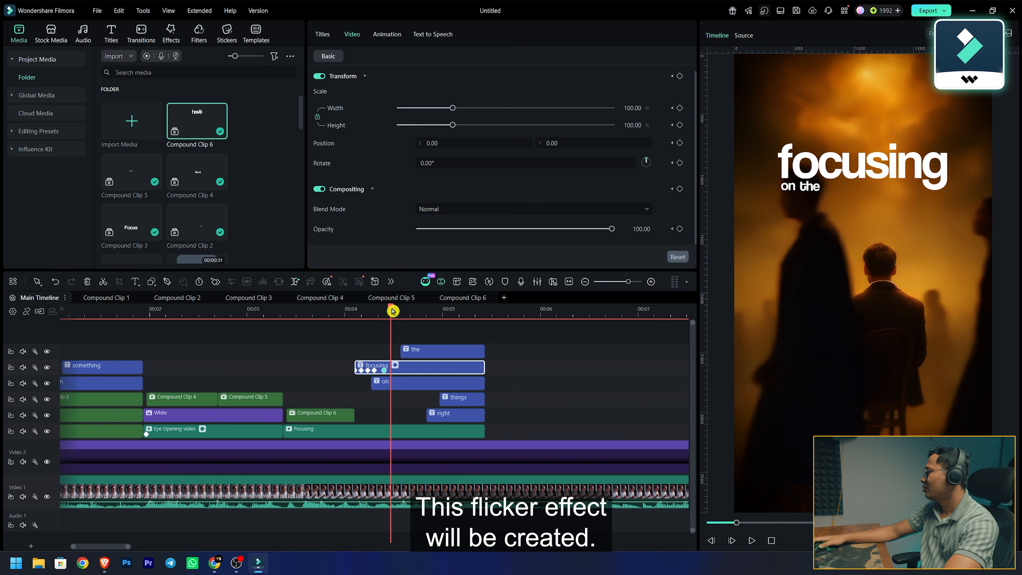
Extend the focusing title's flicker with another dip to 56 opacity and a return to 100, and preview the result
left_click_drag(607, 231, 529, 233)
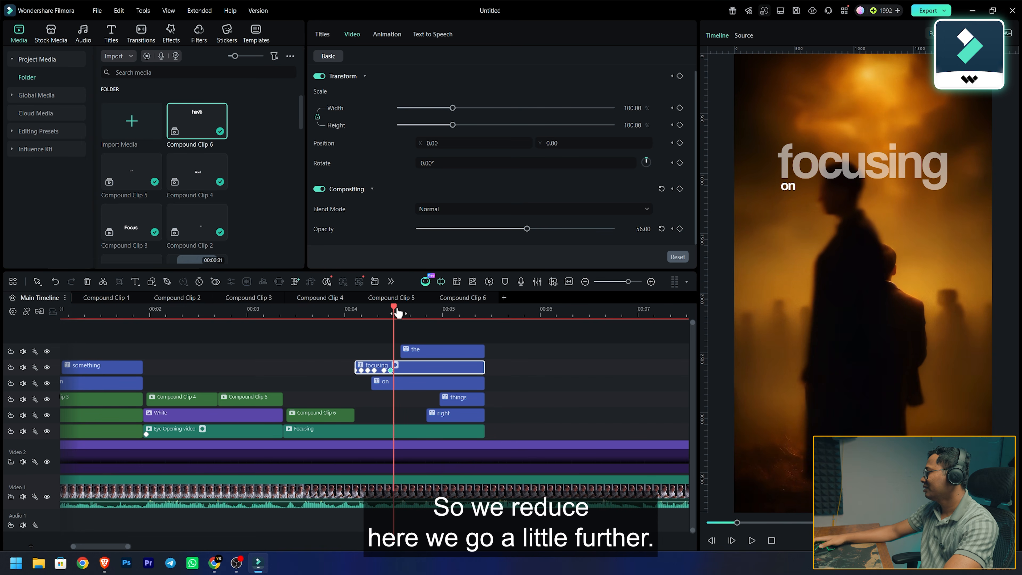
left_click_drag(393, 312, 400, 313)
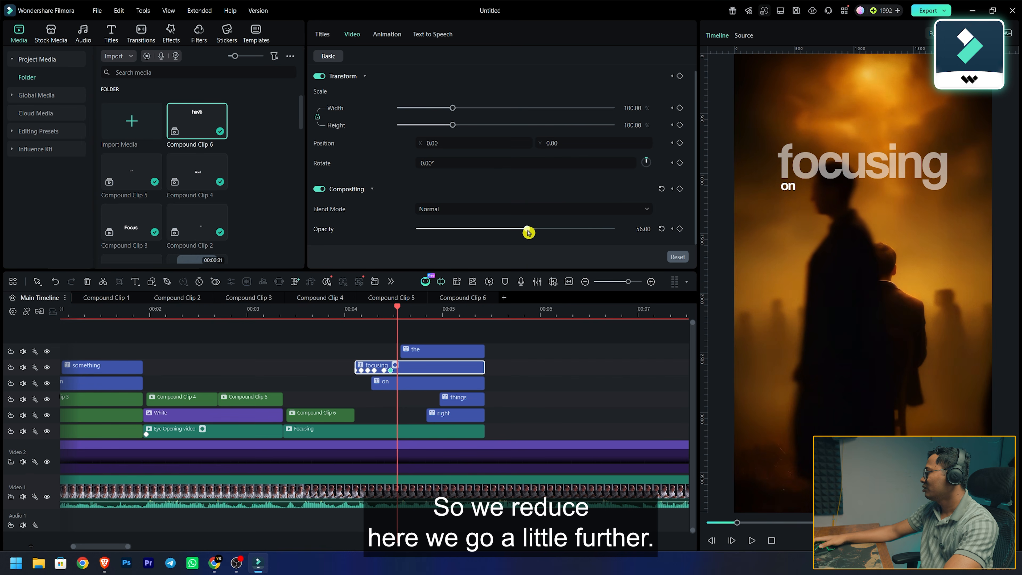
left_click_drag(527, 230, 655, 231)
left_click_drag(399, 307, 351, 307)
key("space")
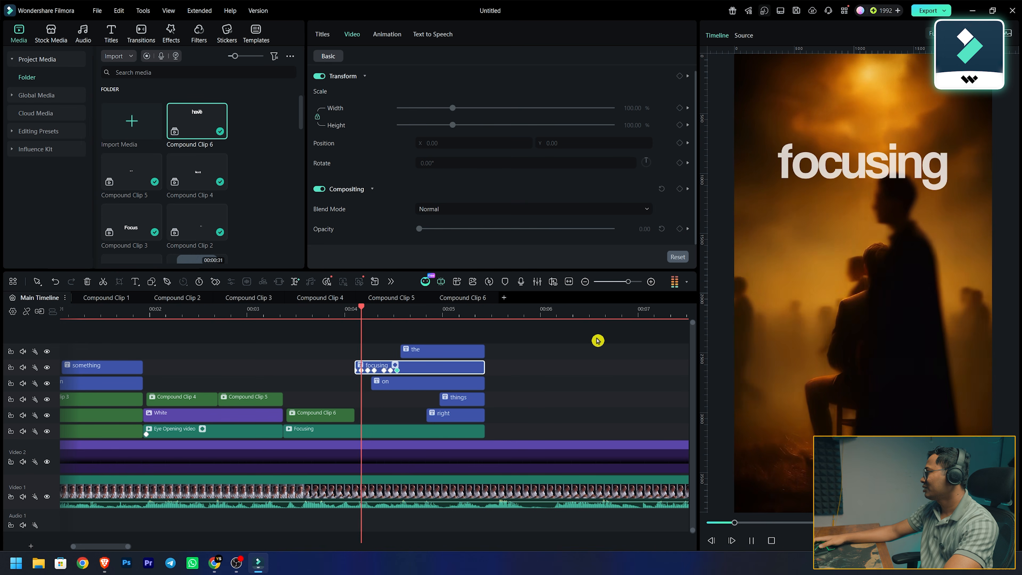
key("space")
Combine the five titles focusing, on, the, right and things into a compound clip with the default name Compound Clip 7
left_click_drag(508, 351, 453, 419)
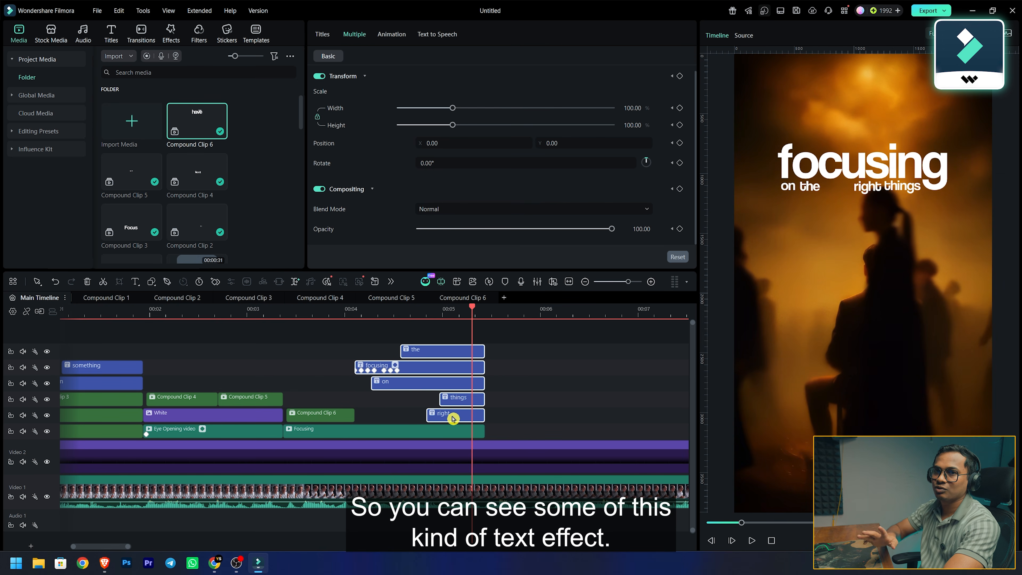
key("alt+g")
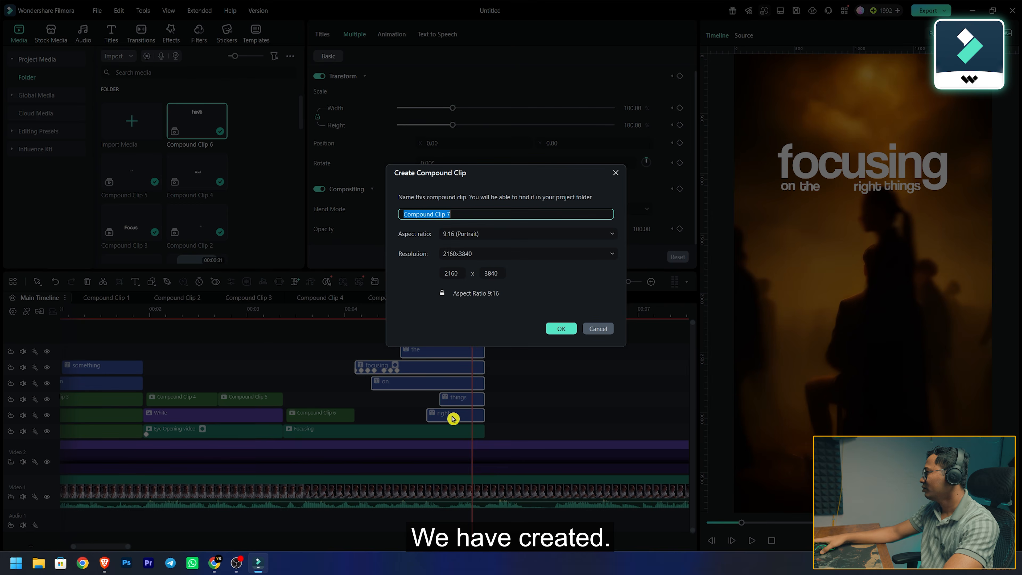
left_click(562, 328)
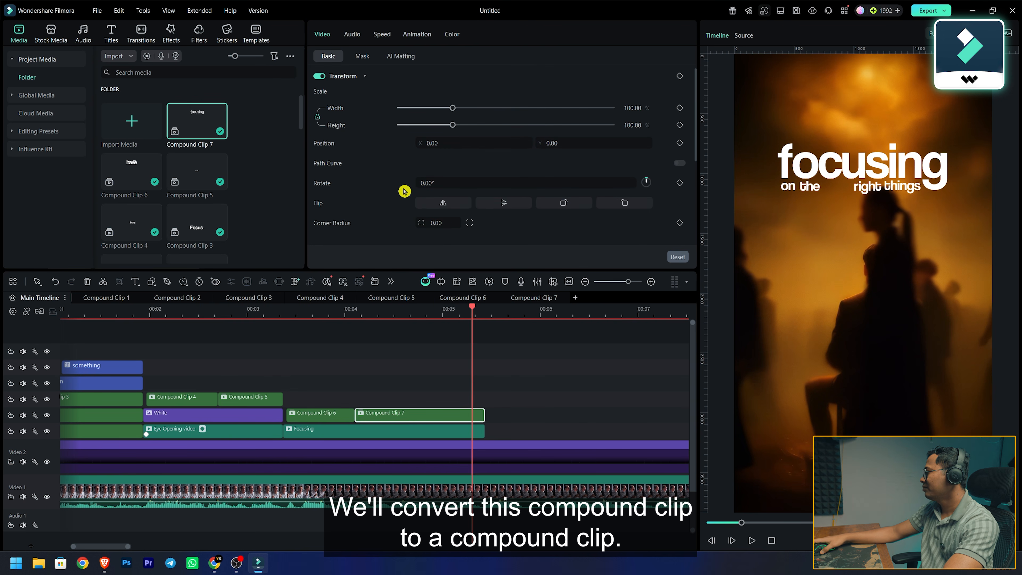
Set the blend mode of Compound Clip 7 to Difference
scroll(408, 196, "down", 5)
left_click(514, 109)
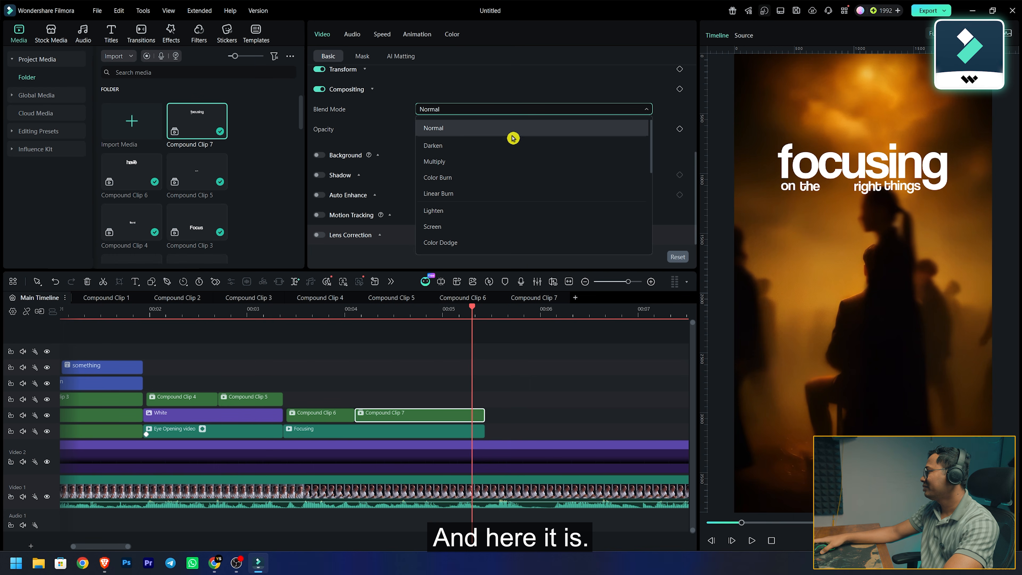
scroll(498, 223, "down", 5)
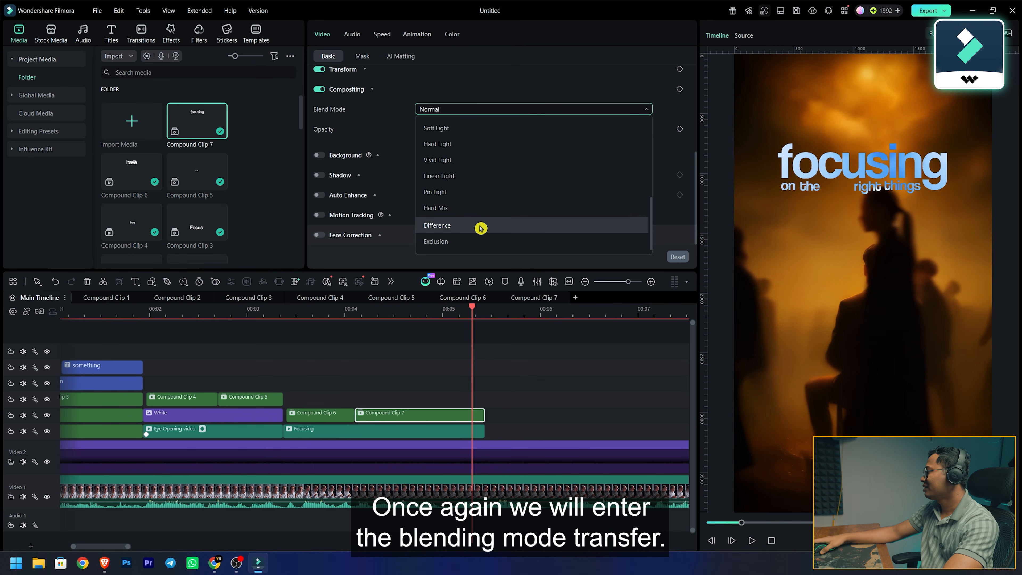
left_click(480, 228)
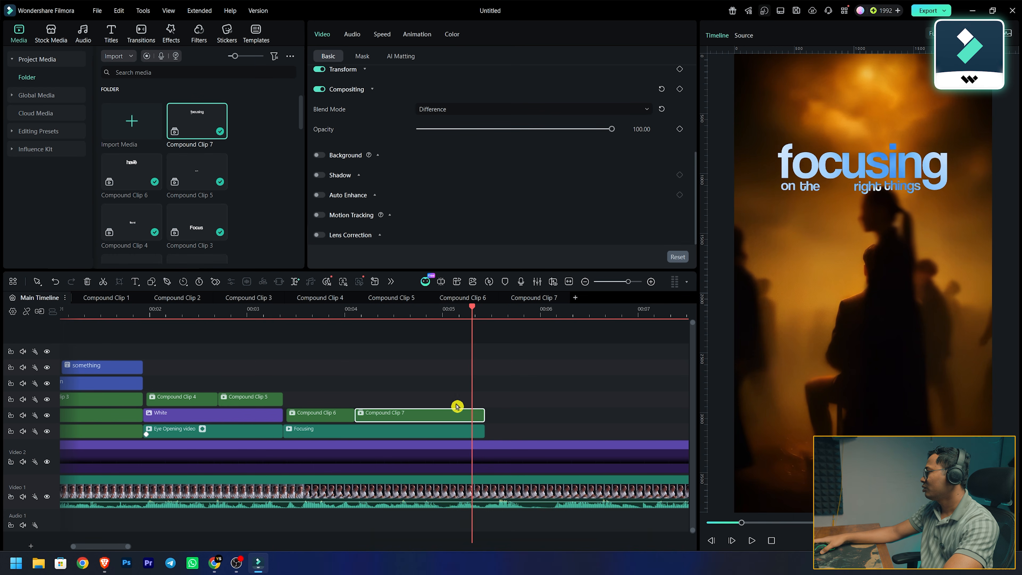
Scale Compound Clip 7 up to 116.71% and set its Y position to -75
scroll(515, 199, "up", 5)
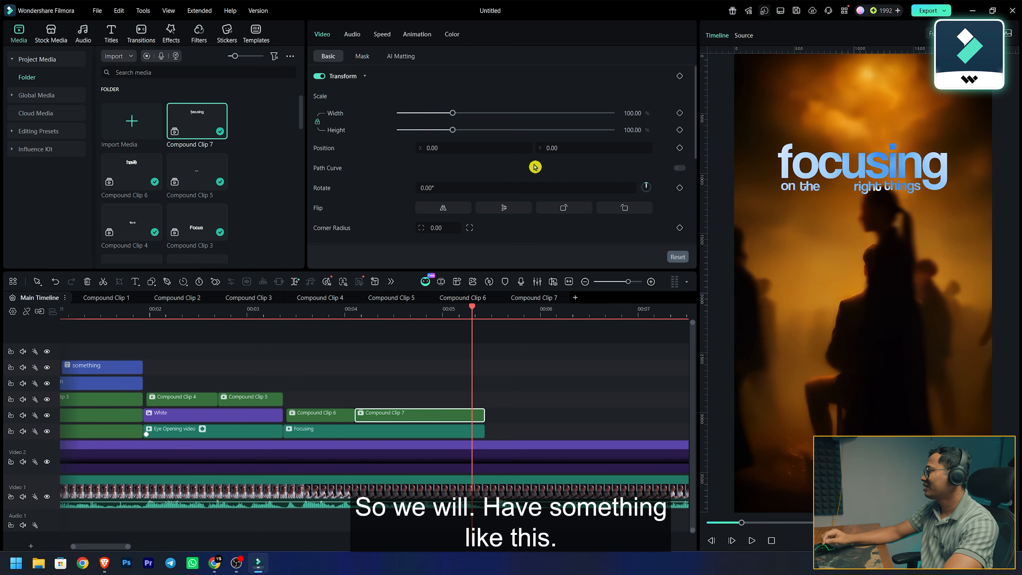
left_click_drag(455, 131, 463, 133)
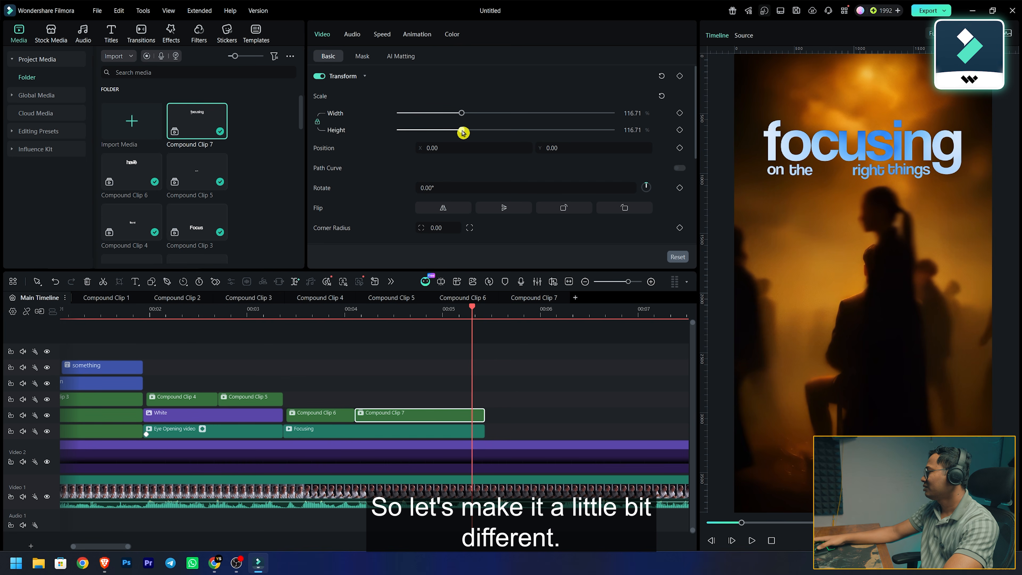
left_click_drag(552, 148, 522, 148)
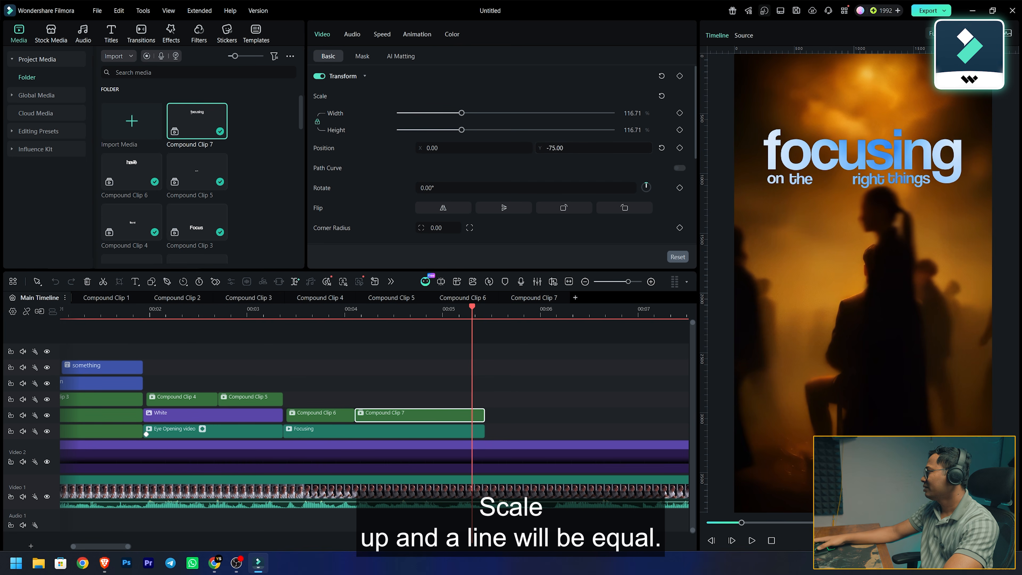
left_click(523, 366)
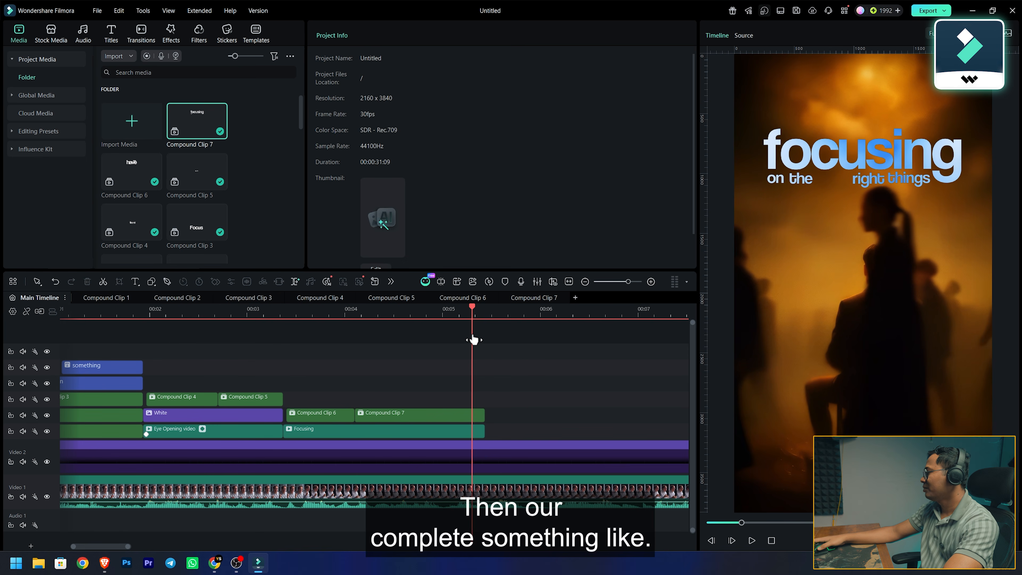
Play the main timeline from the beginning to review the text animation through Compound Clip 7
key("Home")
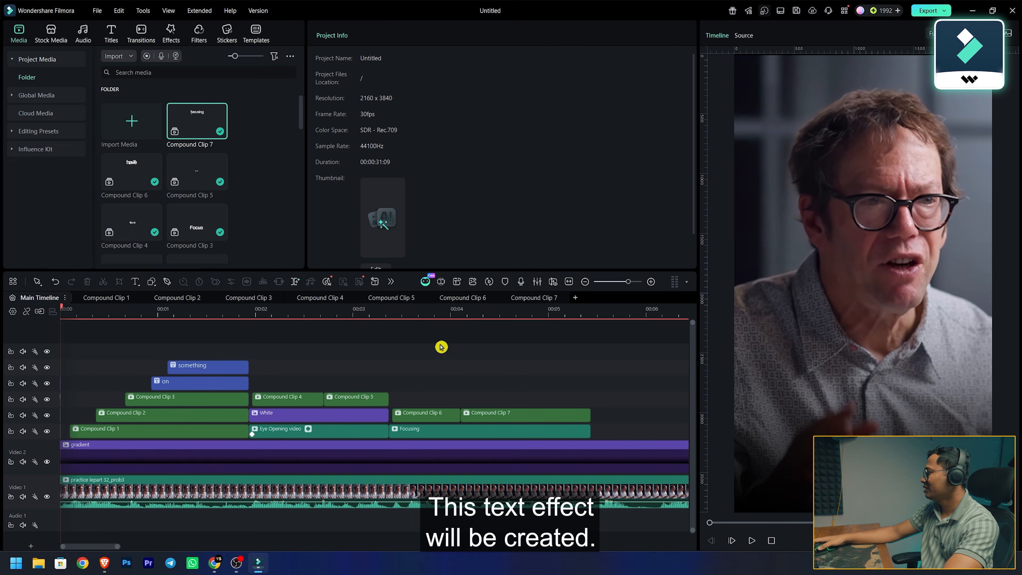
key("space")
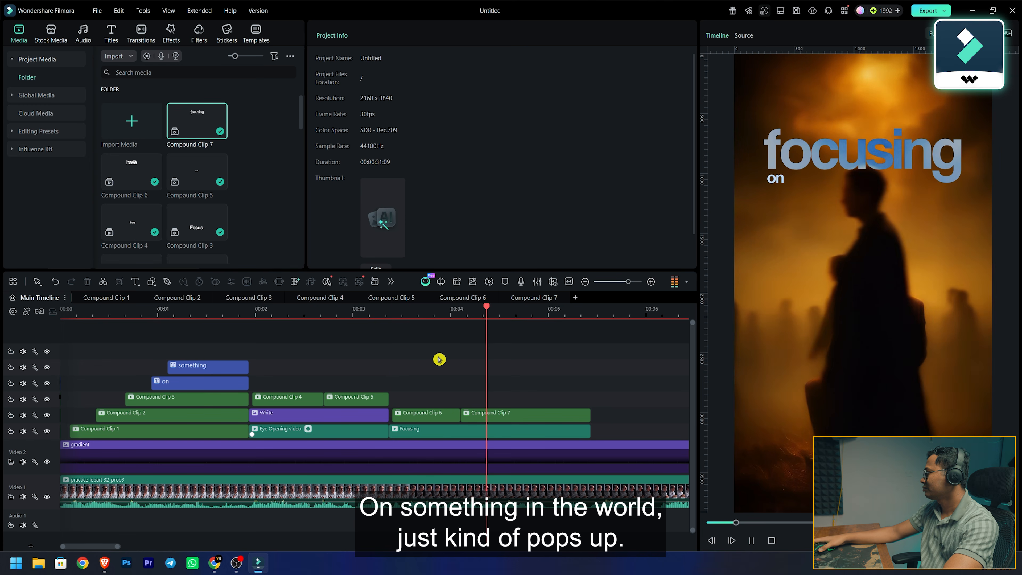
key("space")
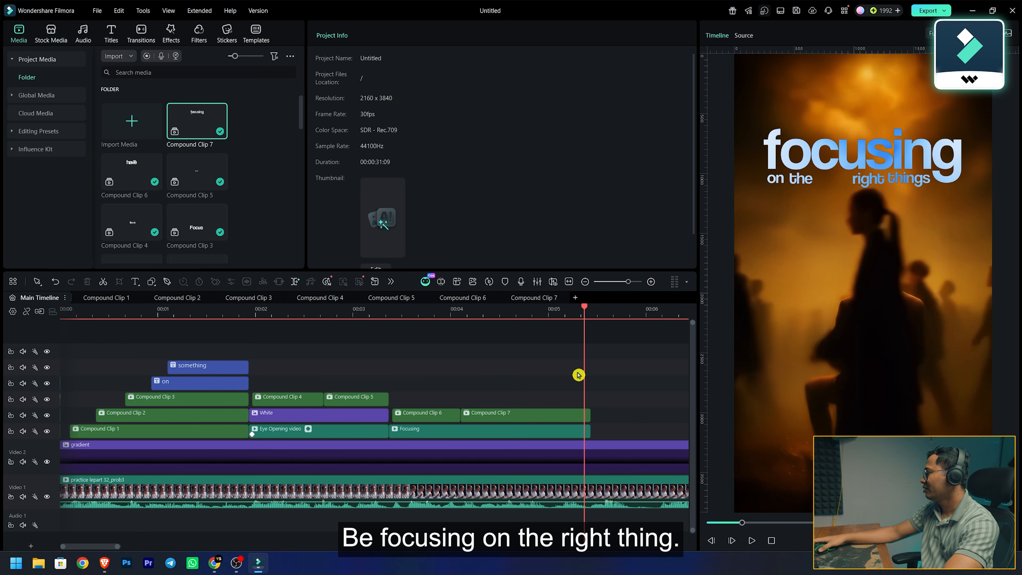
Play and scrub the final seconds of the main timeline, around 27 to 28 seconds, to find the next section for text
scroll(578, 375, "right", 6)
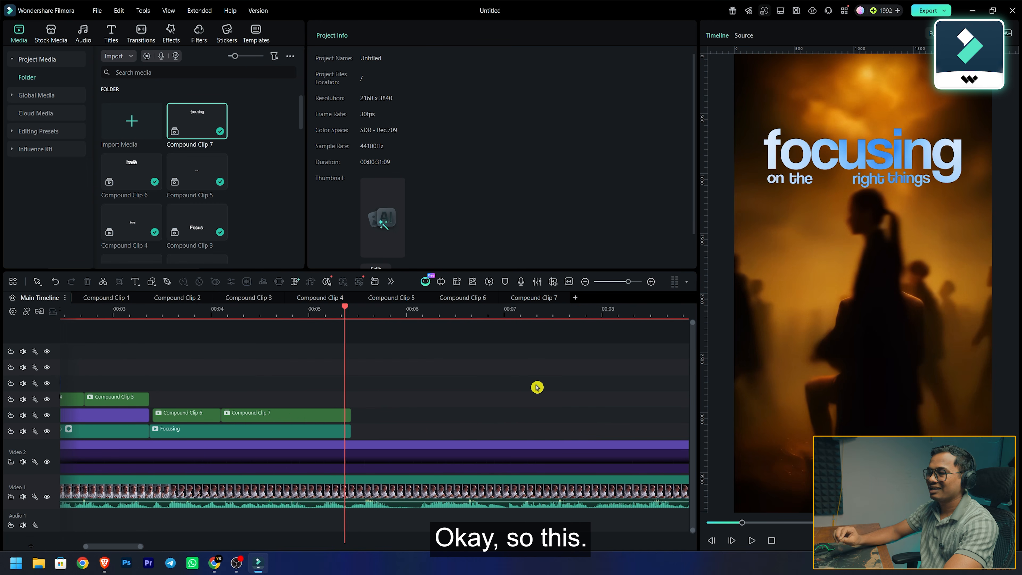
scroll(527, 385, "right", 7)
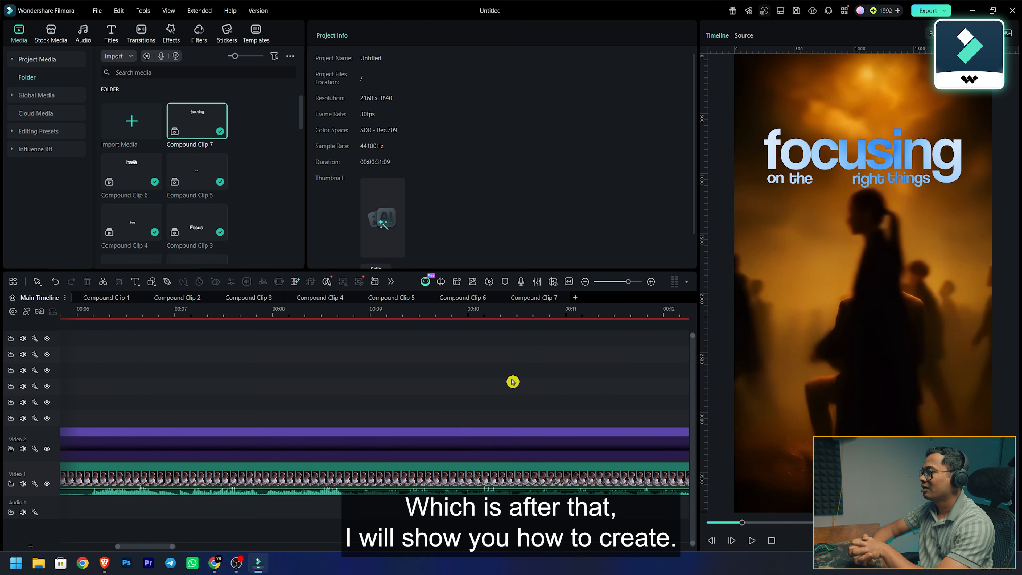
left_click_drag(145, 546, 344, 520)
left_click(233, 310)
key("space")
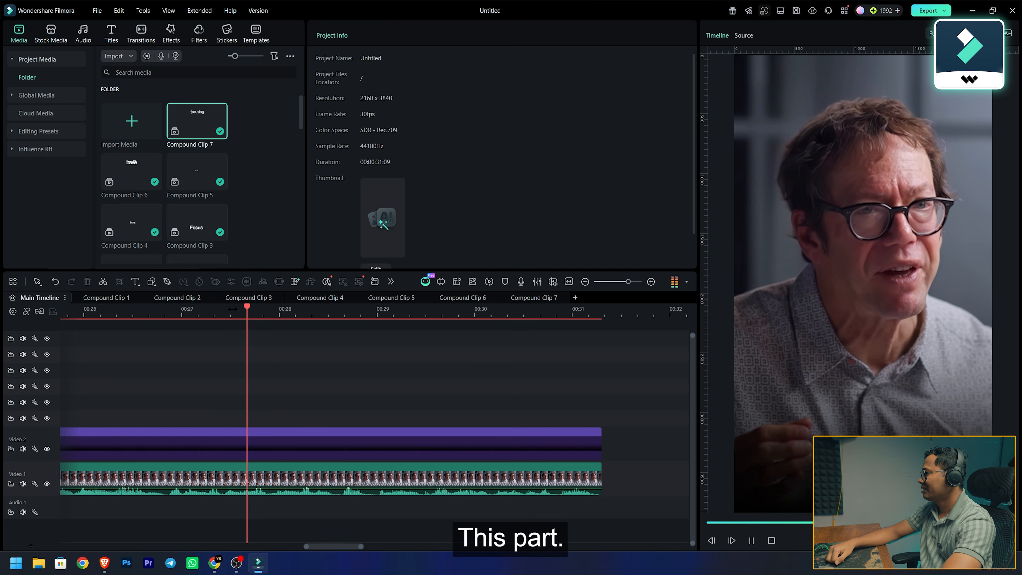
key("space")
left_click_drag(288, 313, 272, 313)
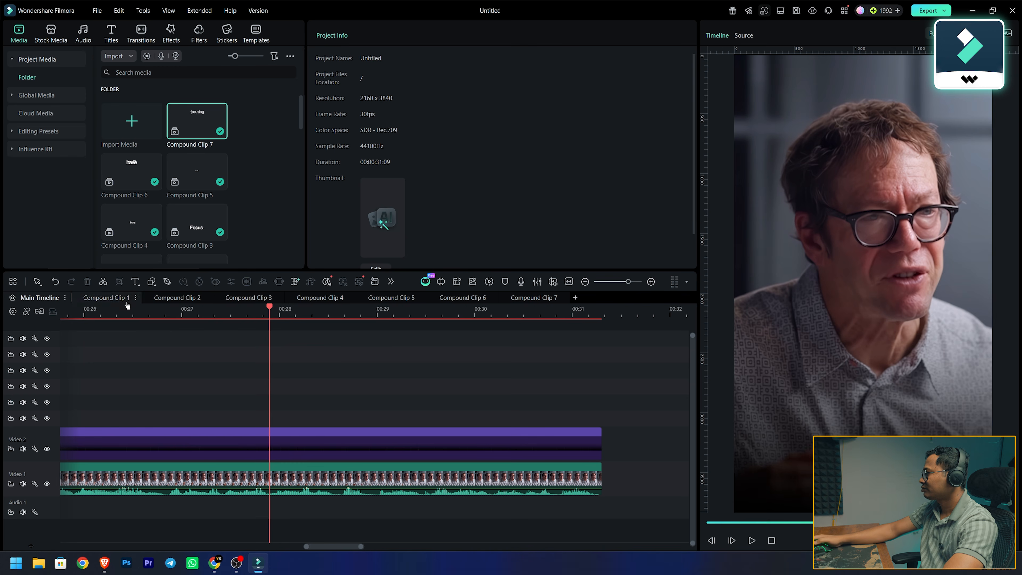
In Compound Clip 3, move the Focus title up to the track directly below the adjustment layer
left_click(102, 384)
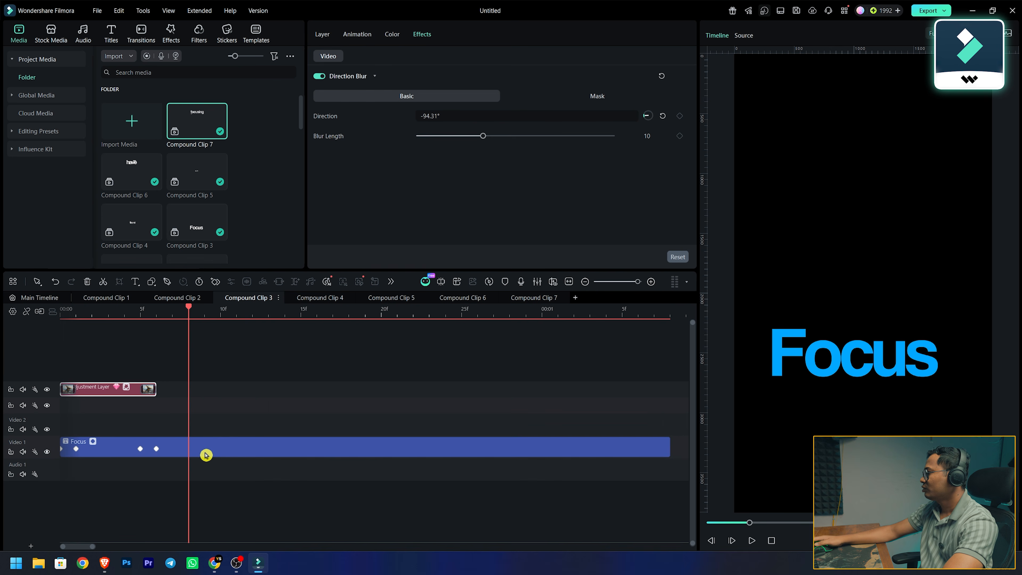
left_click_drag(206, 455, 226, 411)
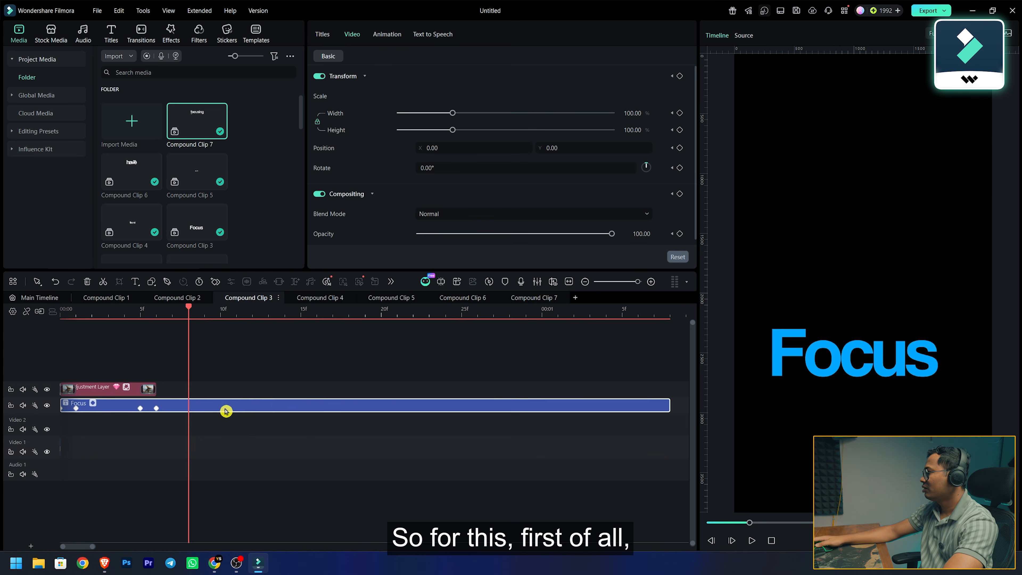
Paste the Focus title into the main timeline, start it at about 27:23 and extend it to the end of the video
left_click(40, 298)
key("ctrl+v")
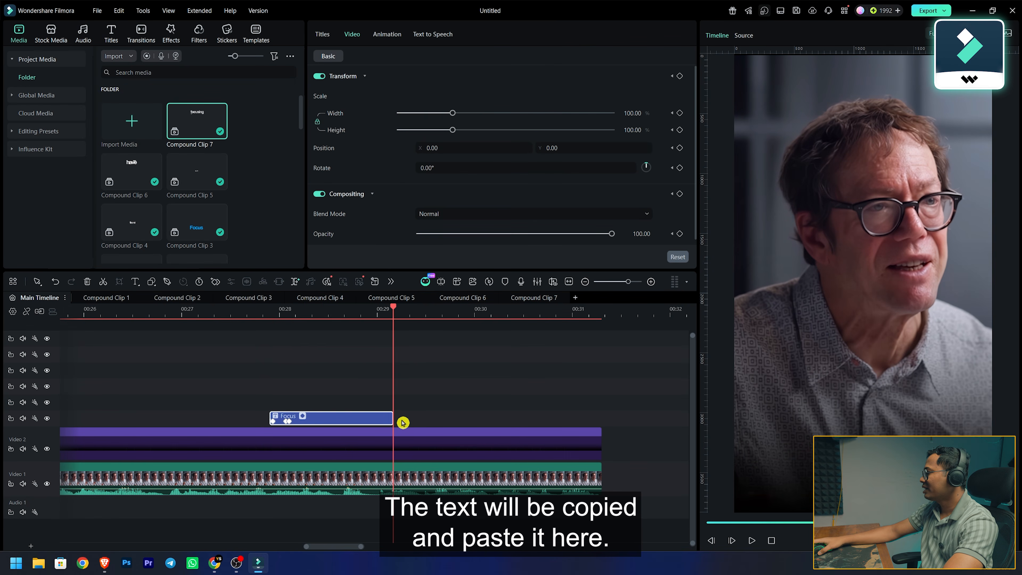
left_click(262, 314)
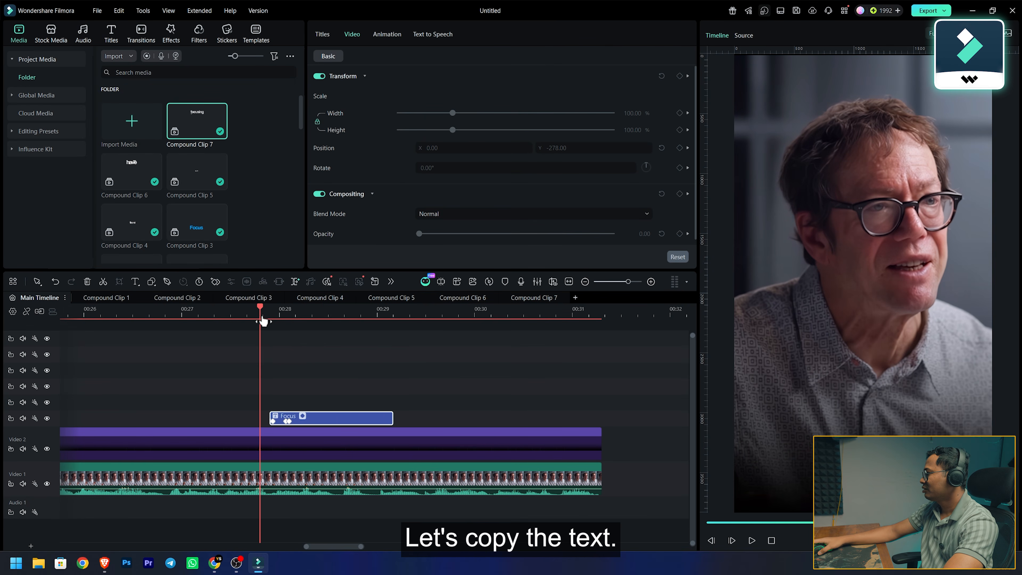
left_click_drag(327, 417, 313, 417)
key("space")
key("space")
left_click_drag(316, 314, 257, 314)
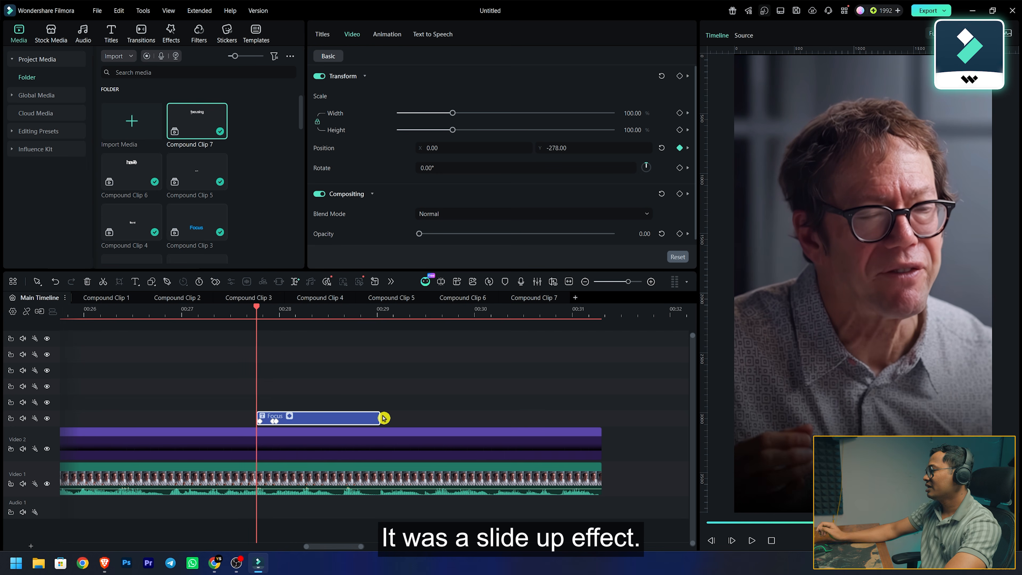
left_click_drag(381, 417, 604, 404)
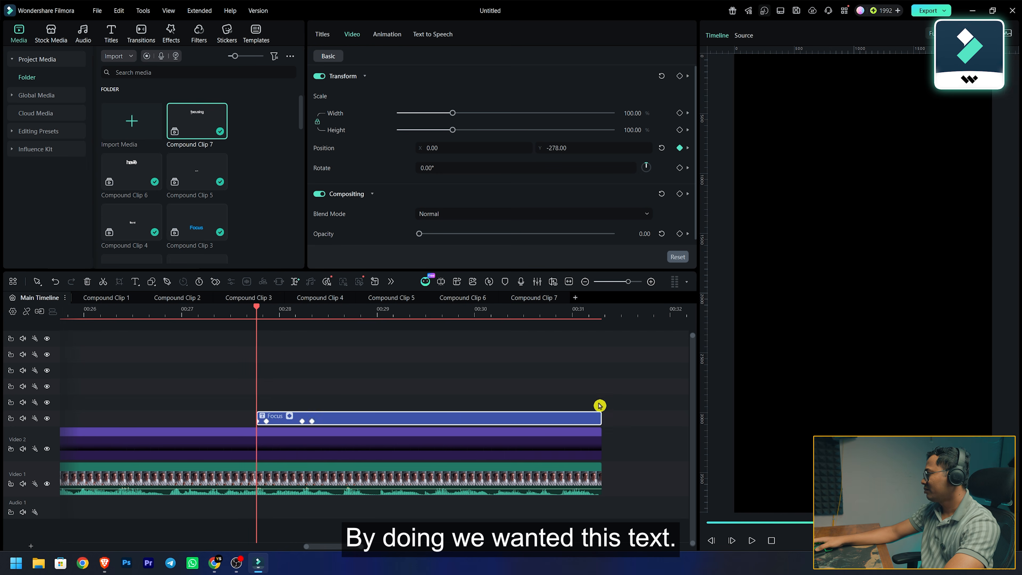
Split the Focus title into four pieces in time with the spoken numbers, starting at 28:16, and shorten the last piece
left_click_drag(259, 312, 259, 313)
key("space")
key("space")
key("space")
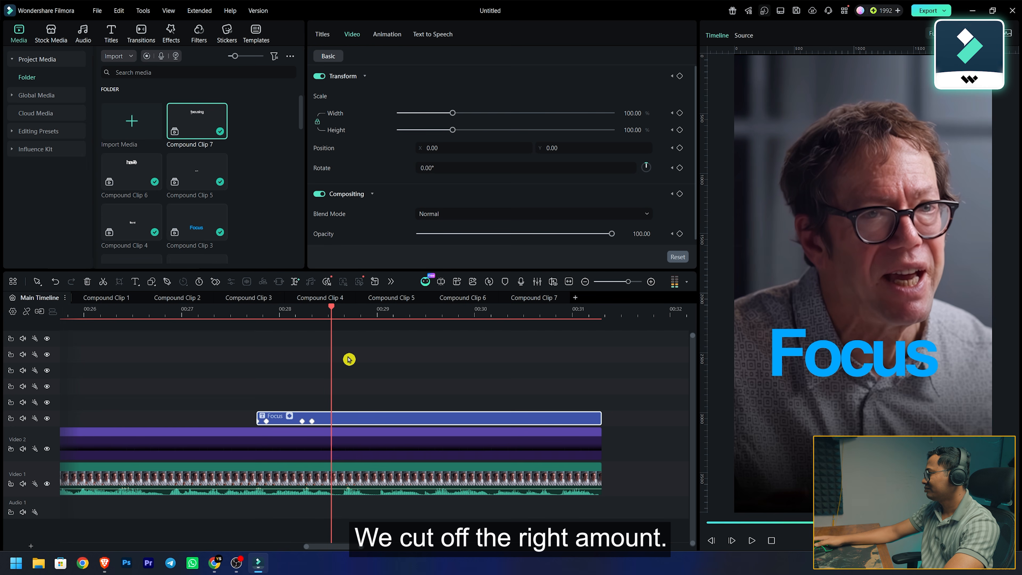
key("ctrl+b")
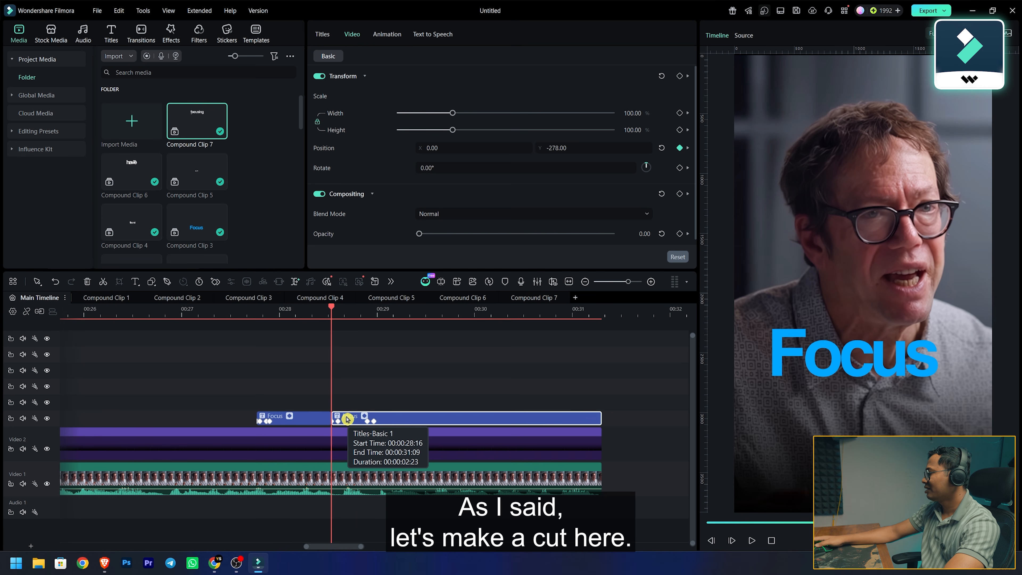
key("space")
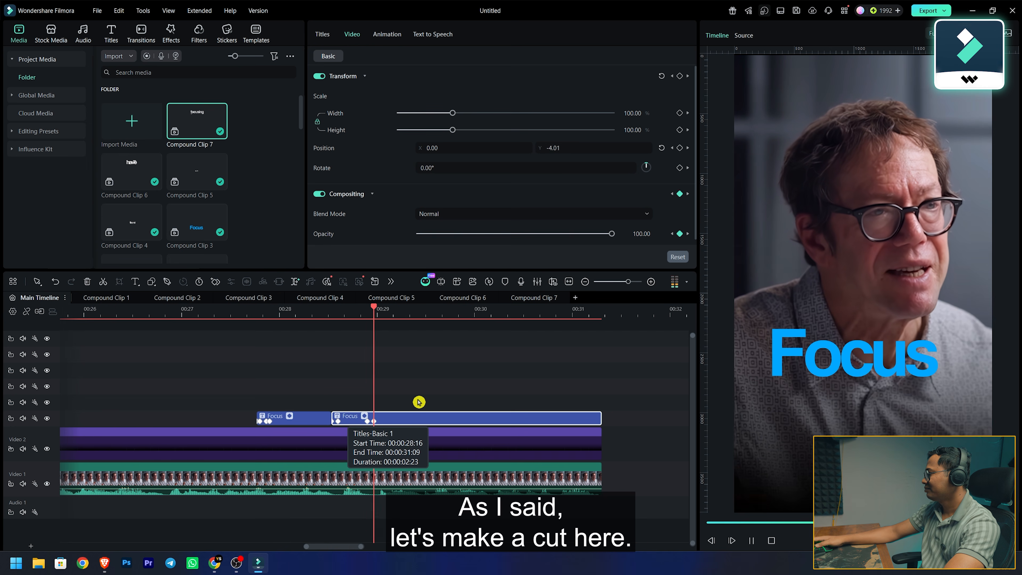
key("ctrl+b")
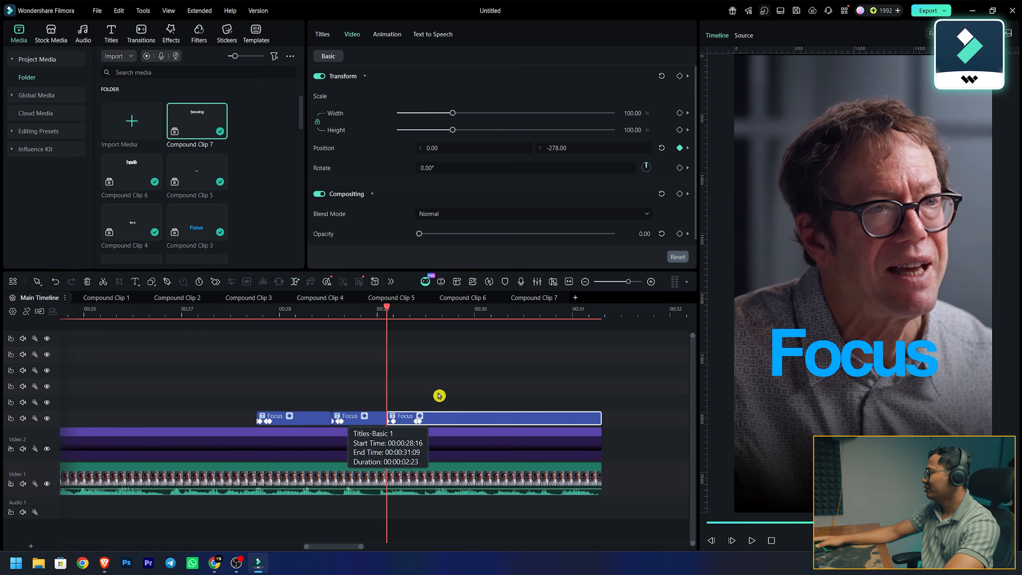
key("space")
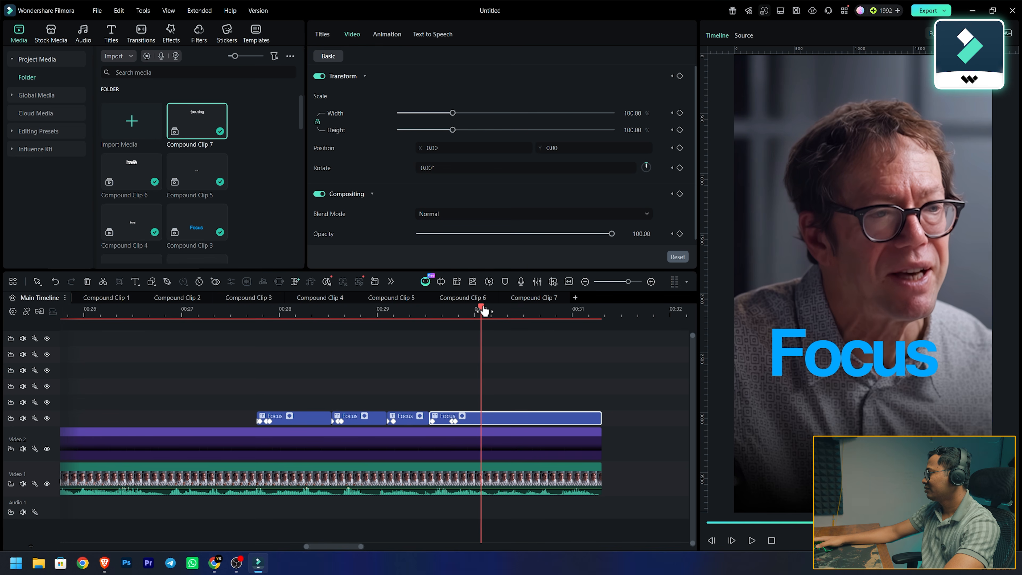
key("space")
left_click_drag(603, 420, 491, 419)
Change the Focus pieces to 7 at position X -573.96, Y -573.18, and change the second piece's text to 8
left_click(280, 310)
left_click(328, 422)
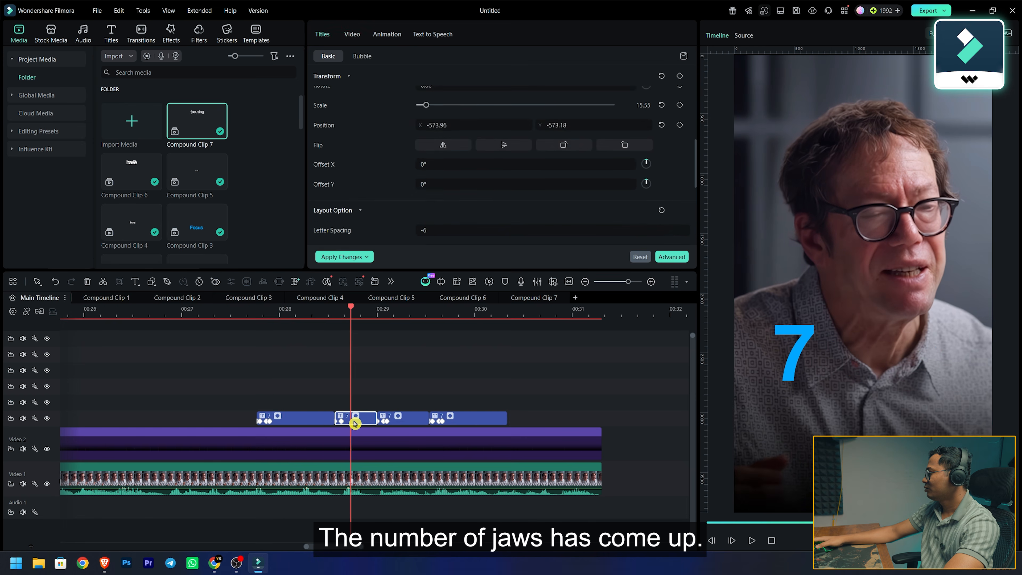
scroll(500, 162, "up", 10)
left_click_drag(334, 96, 312, 96)
type("8")
Change the third title piece's text to 10 and the fourth piece's text to 12
left_click(406, 309)
left_click(400, 419)
type("10")
left_click(467, 357)
left_click(451, 310)
left_click(463, 419)
type("12")
left_click(411, 347)
Duplicate the 7 title on the track above, extend it to the start of the 12 title and change its text to "for"
left_click(275, 314)
left_click(298, 419)
key("ctrl+c")
key("ctrl+v")
left_click_drag(337, 403, 429, 403)
left_click_drag(335, 95, 315, 92)
type("for")
left_click(360, 360)
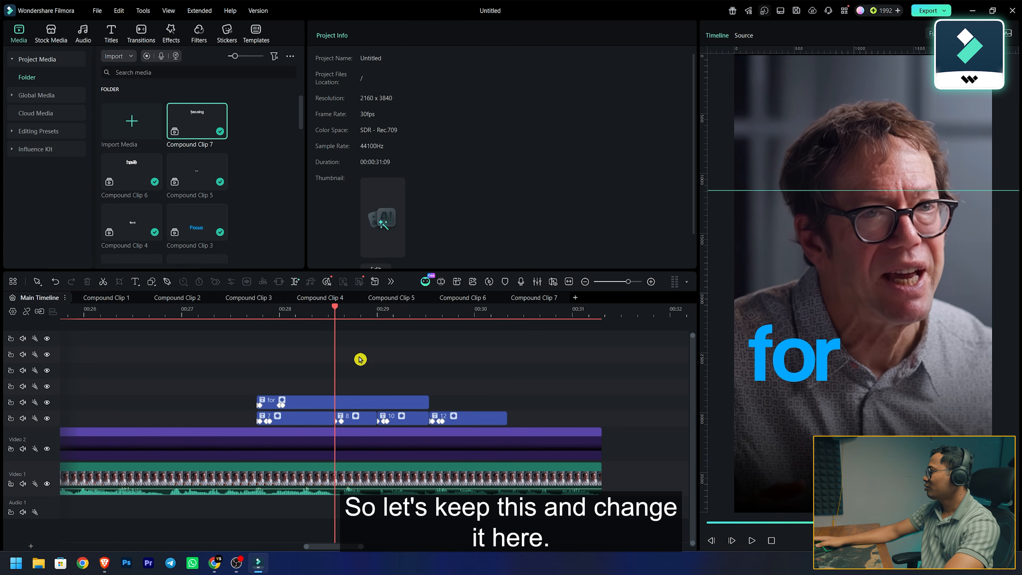
Scale the "for" title to 7.26, set its Y position to -276.18 and play the number sequence from its start
left_click(312, 310)
left_click(381, 400)
scroll(382, 135, "down", 10)
left_click_drag(436, 204, 424, 205)
left_click_drag(557, 225, 655, 224)
left_click(256, 318)
key("space")
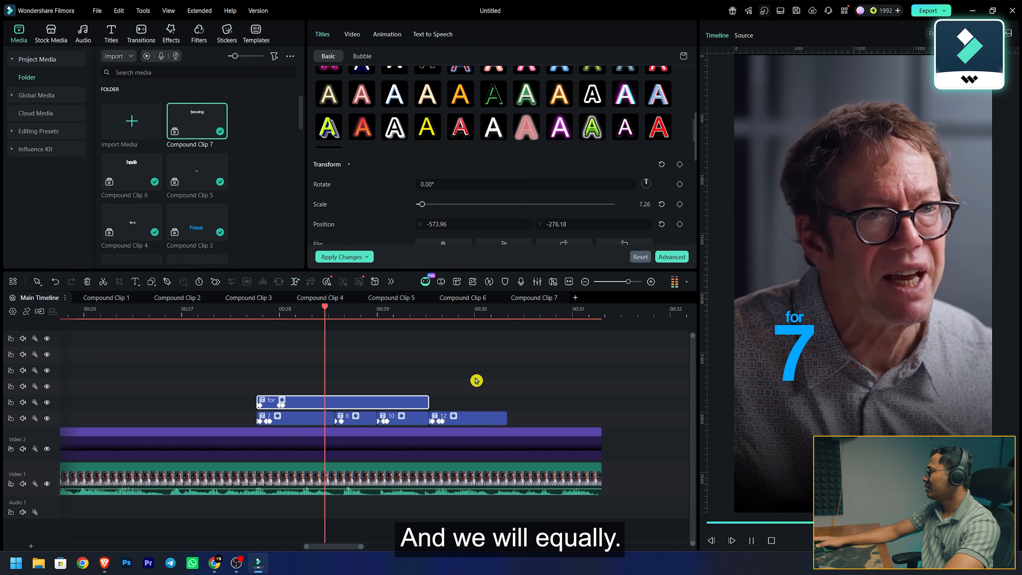
key("space")
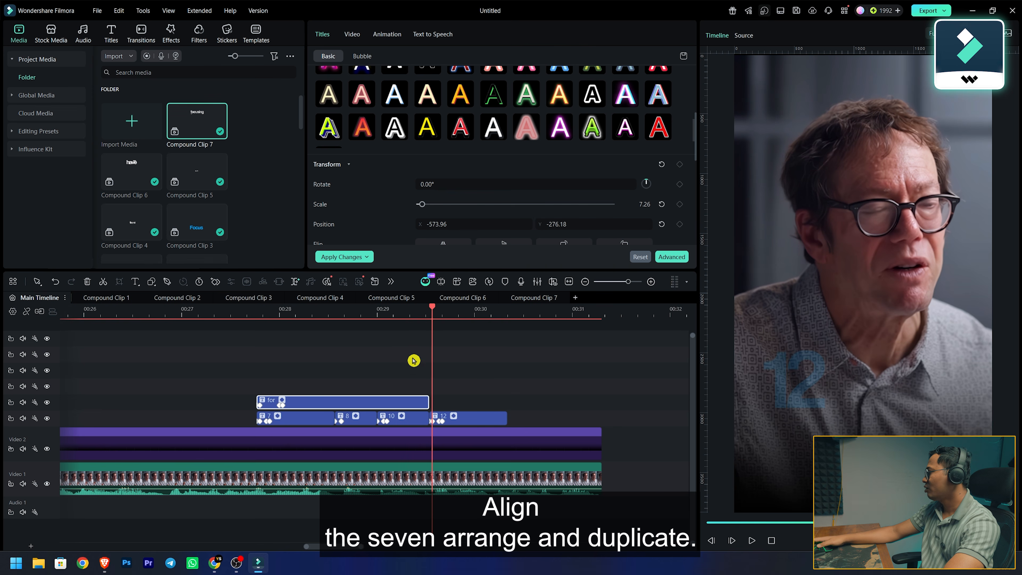
Place a copy of the "for" title above the 12 title, ending together with it, and change its text to "years"
left_click_drag(436, 316, 456, 317)
left_click_drag(377, 404, 508, 400)
left_click(488, 314)
scroll(381, 201, "up", 6)
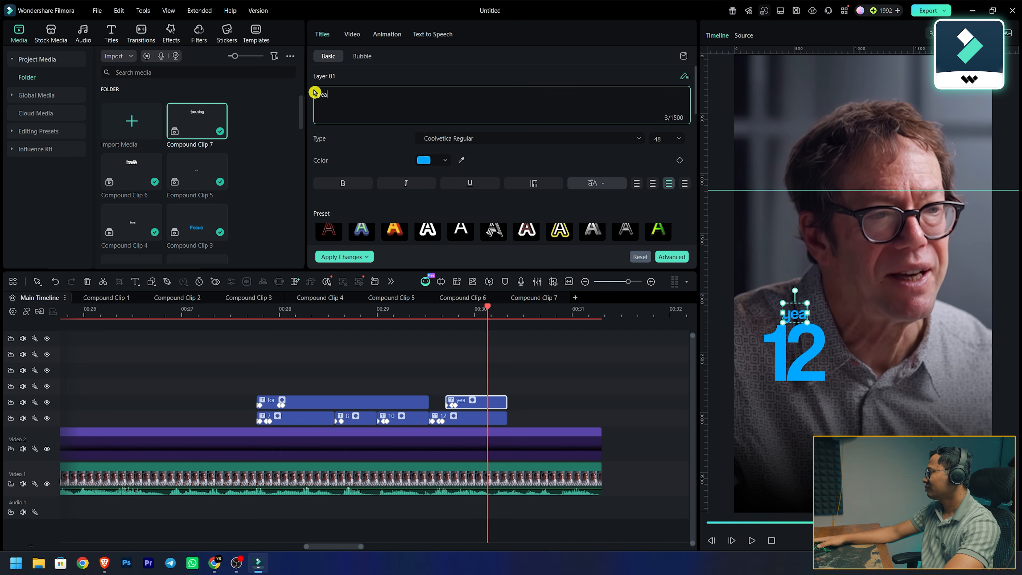
Set the "years" title's scale to 14.29 and its position to X -133.96, Y -766.18, beside the 12
scroll(523, 141, "down", 6)
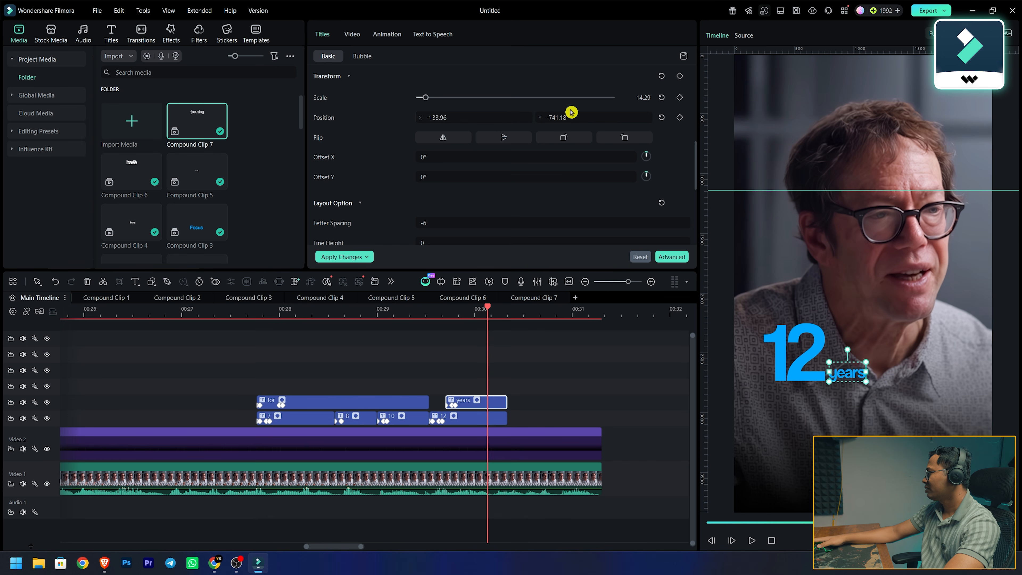
left_click_drag(556, 117, 542, 117)
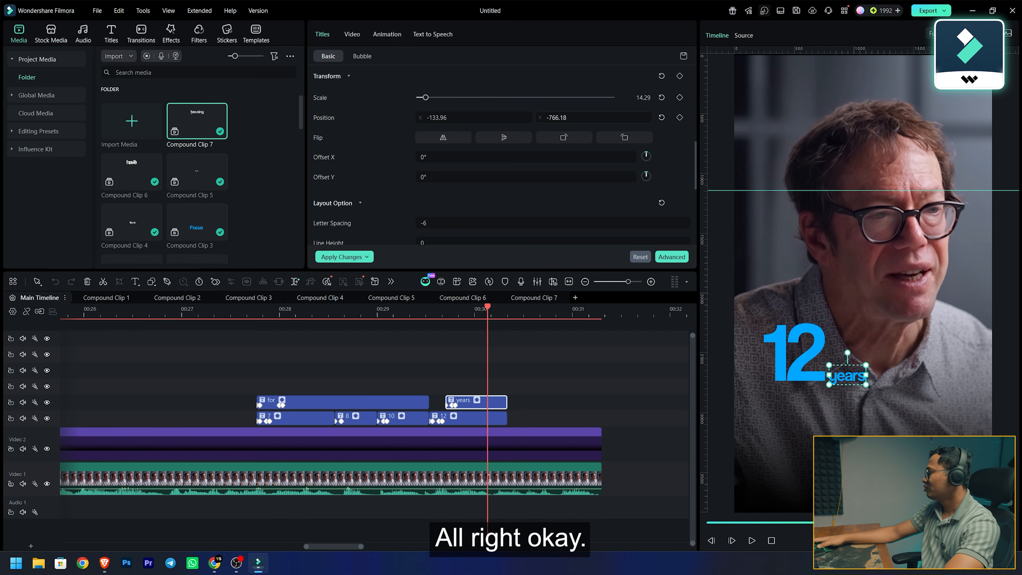
left_click(584, 365)
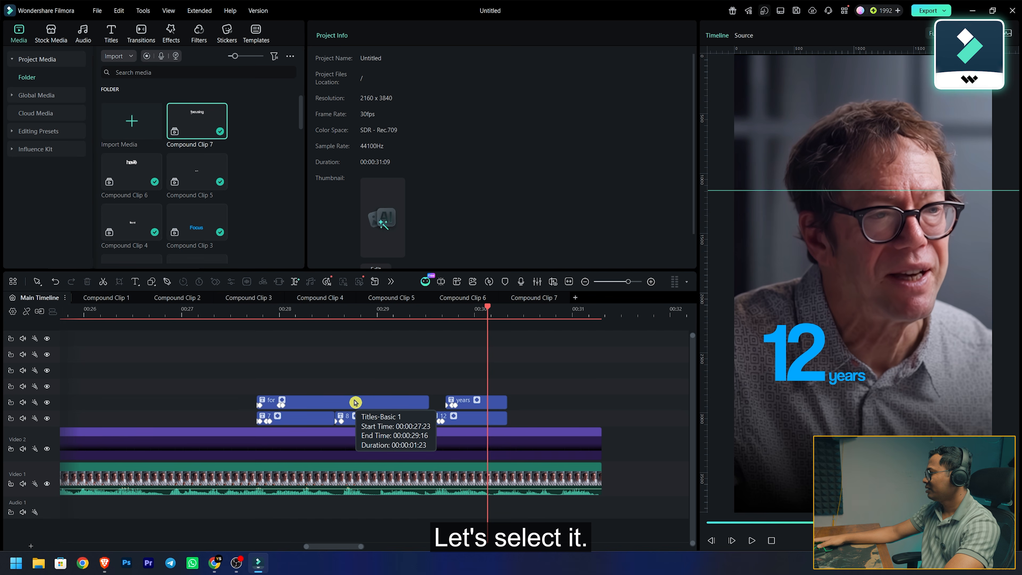
Combine the for, 7, 8, 10, 12 and years titles into one compound clip with the default name and 9:16 format
left_click_drag(355, 402, 241, 418)
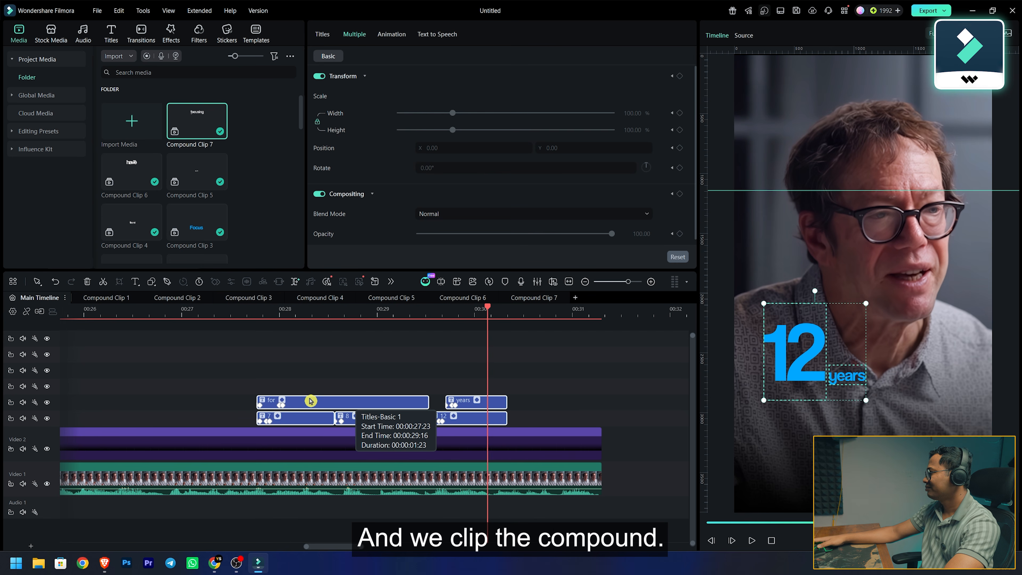
right_click(311, 400)
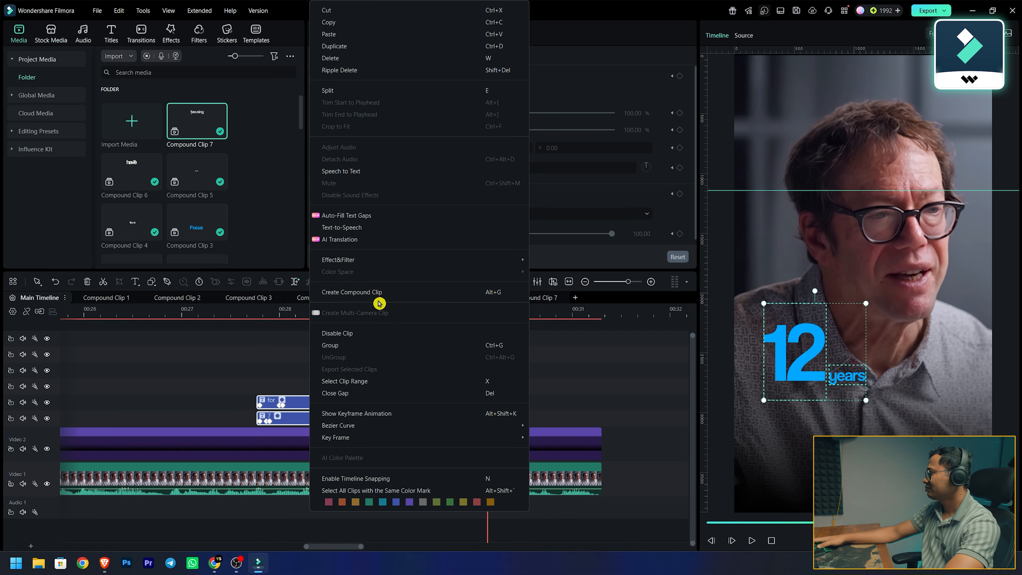
left_click(381, 297)
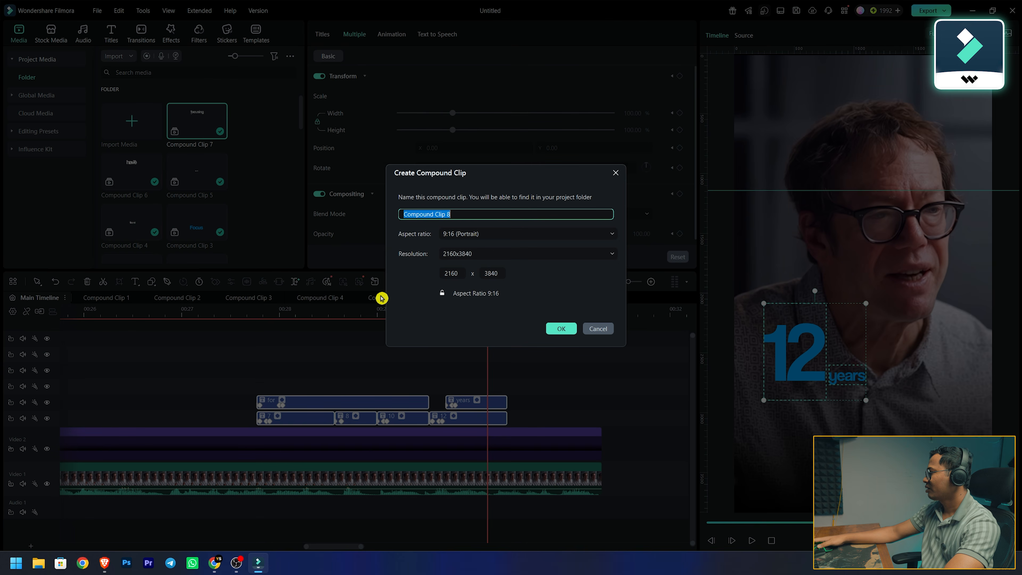
left_click(561, 329)
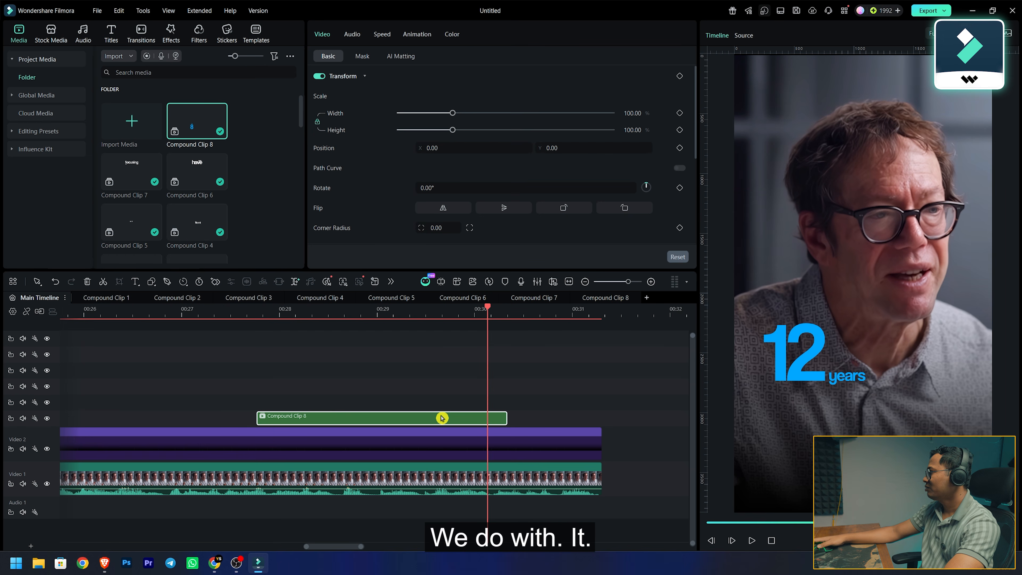
Set the blend mode of Compound Clip 8 to Hard Light
scroll(379, 201, "down", 3)
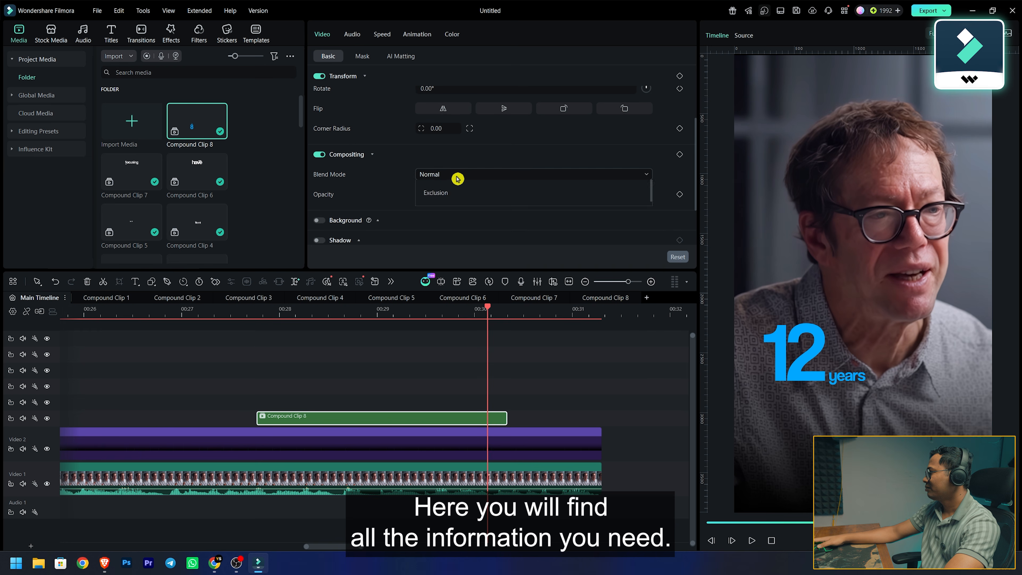
left_click(457, 178)
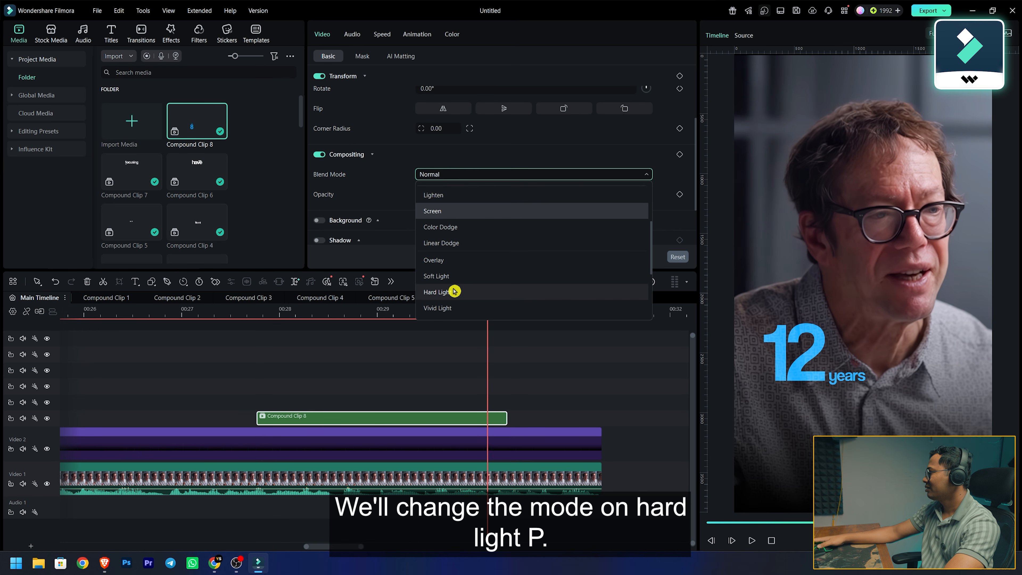
scroll(456, 282, "down", 2)
left_click(458, 262)
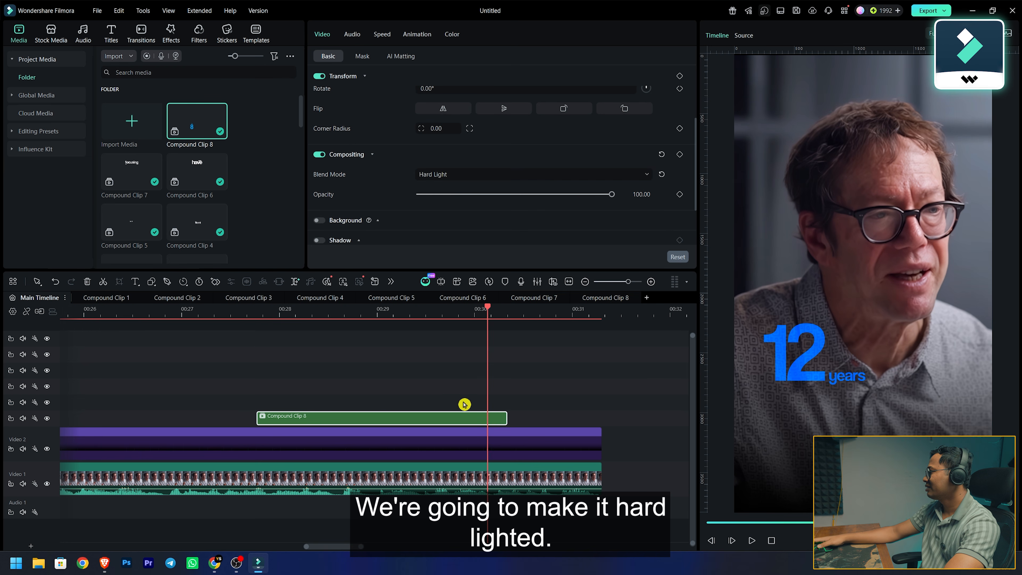
Play Compound Clip 8 in the main timeline from its start to review the number animation
left_click_drag(487, 313, 258, 314)
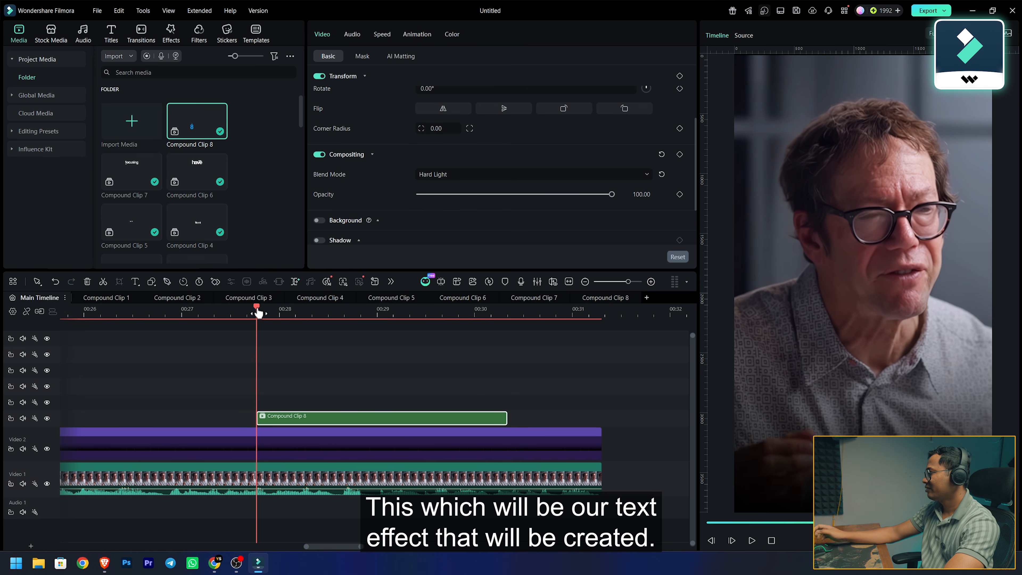
left_click(313, 360)
key("space")
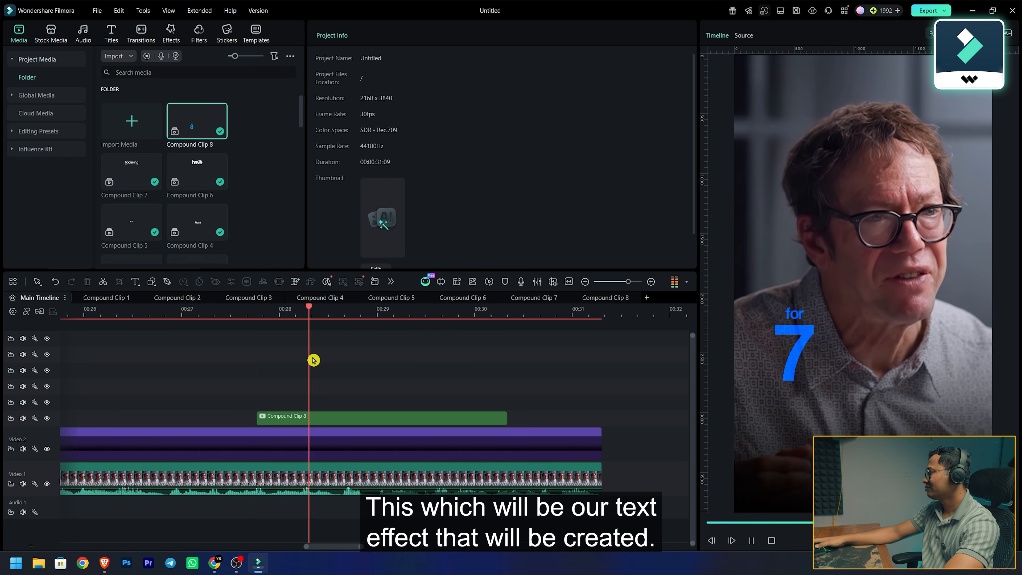
key("space")
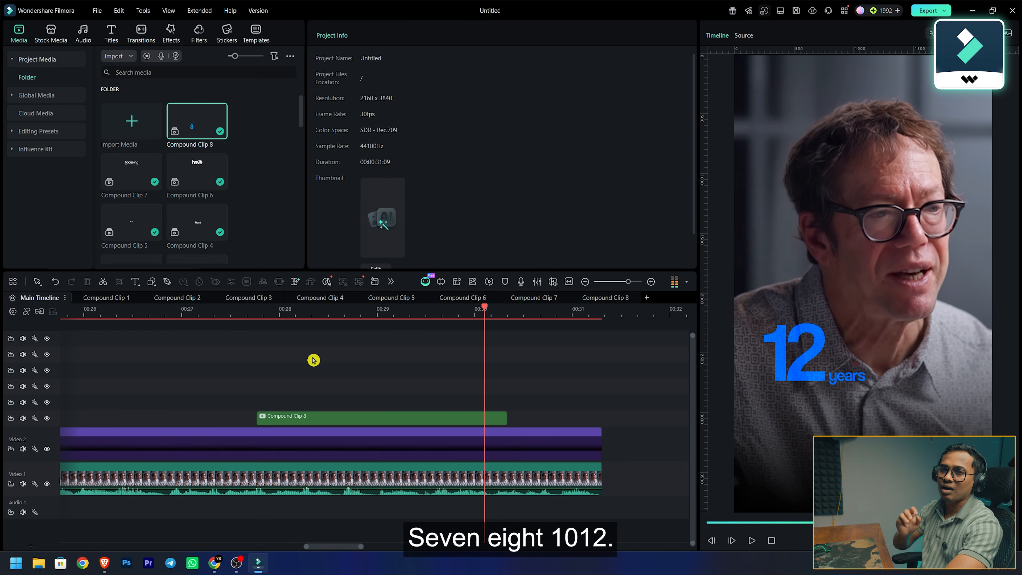
In Compound Clip 8, move the "for" and "years" titles up one track
left_click(481, 300)
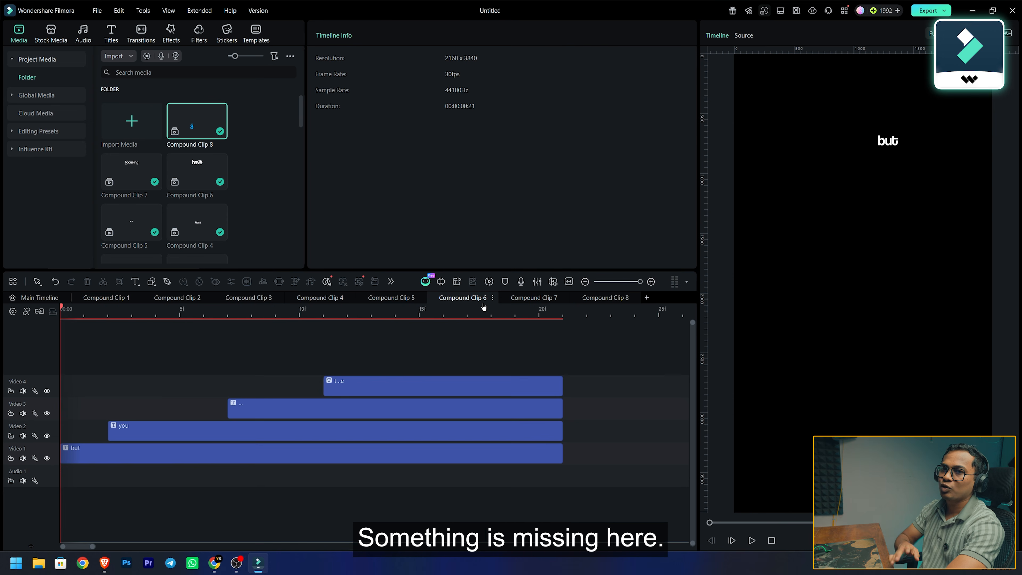
left_click(596, 301)
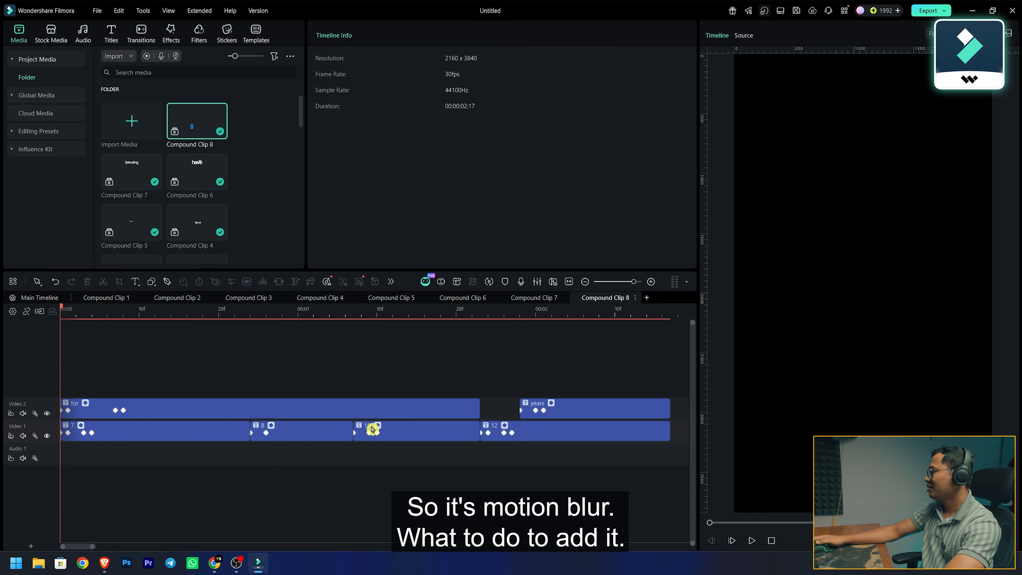
mouse_move(225, 410)
left_mouse_down()
mouse_move(235, 413)
mouse_move(238, 399)
left_mouse_up()
left_click_drag(569, 415, 505, 389)
left_click(468, 377)
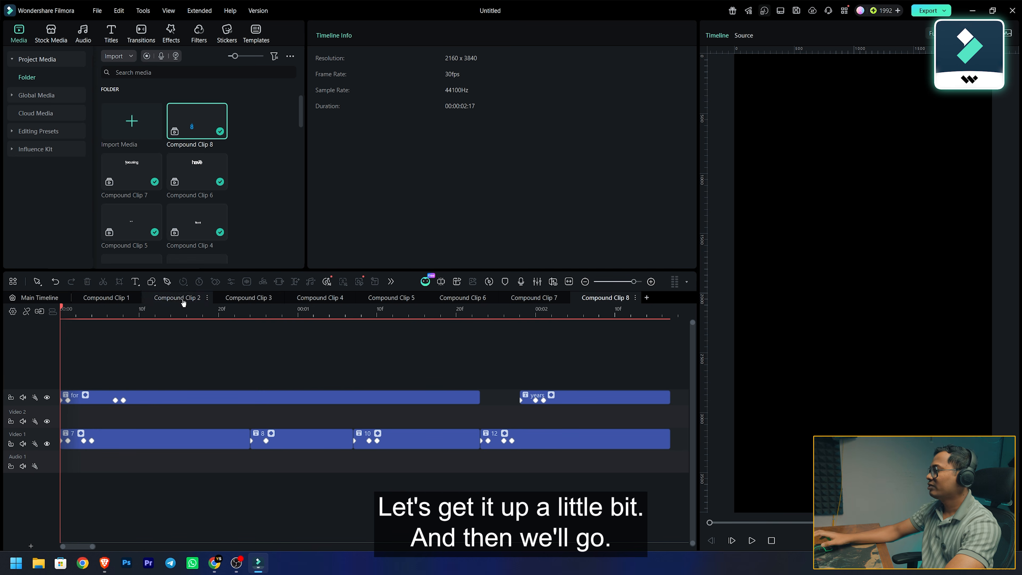
Copy the Direction Blur adjustment layer from Compound Clip 1 and paste it above the "for" title at the start of Compound Clip 8
left_click(539, 298)
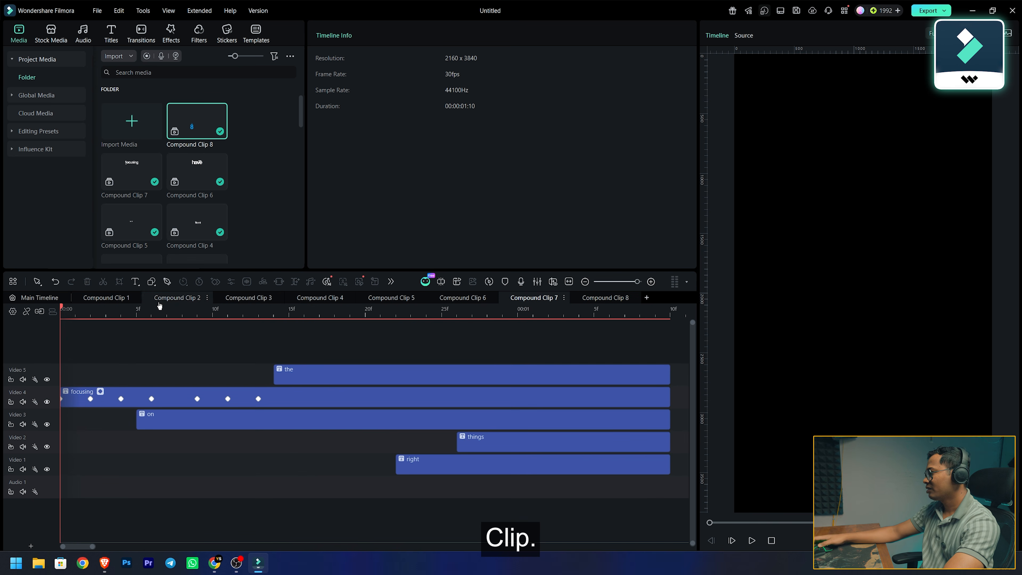
left_click(117, 300)
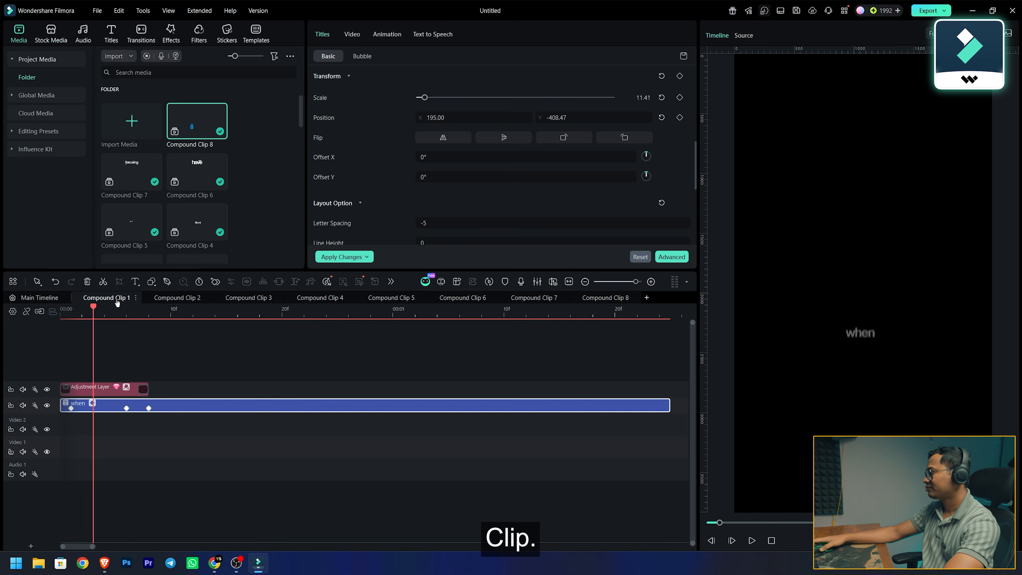
left_click(110, 389)
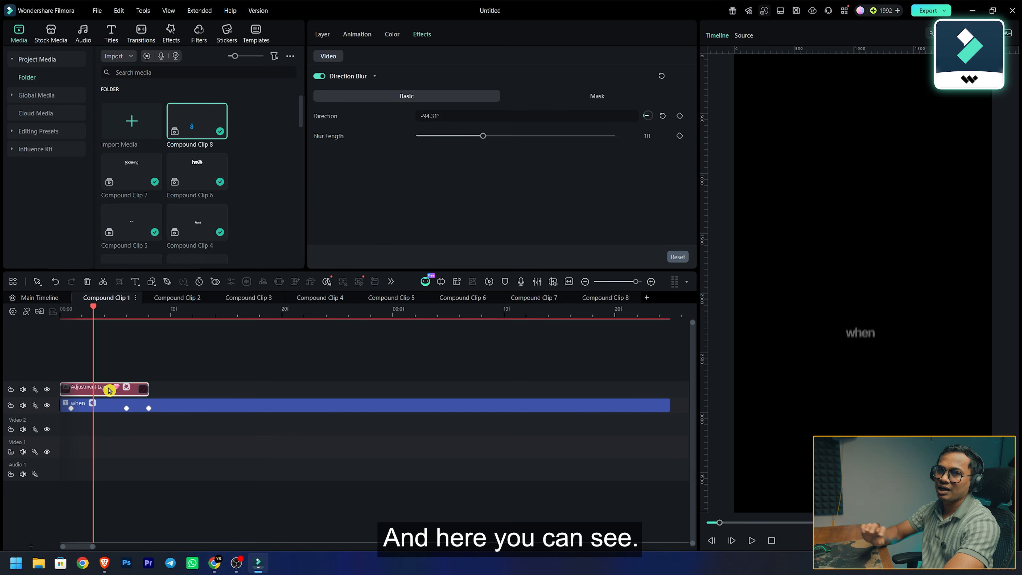
left_click(601, 298)
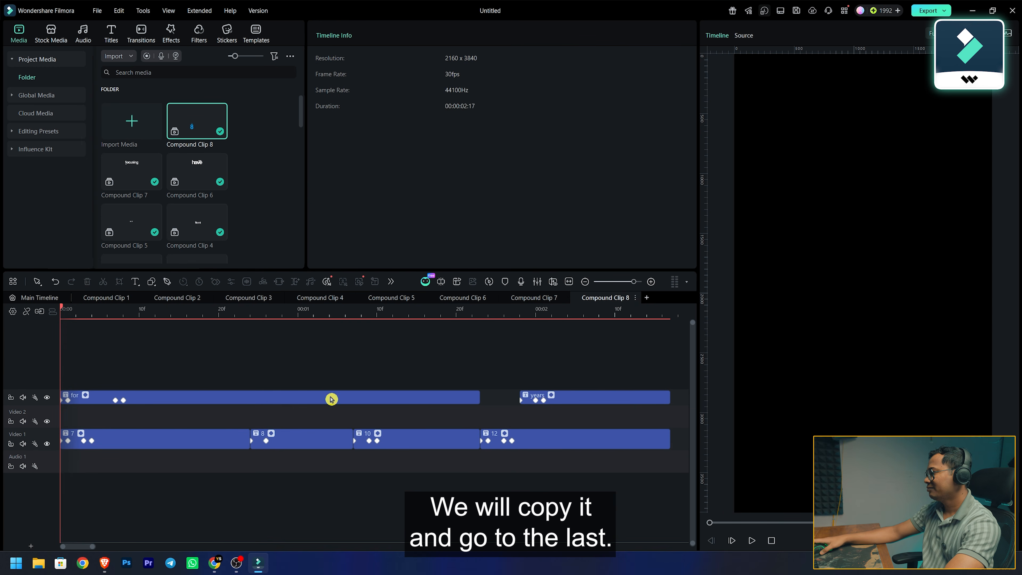
key("ctrl+v")
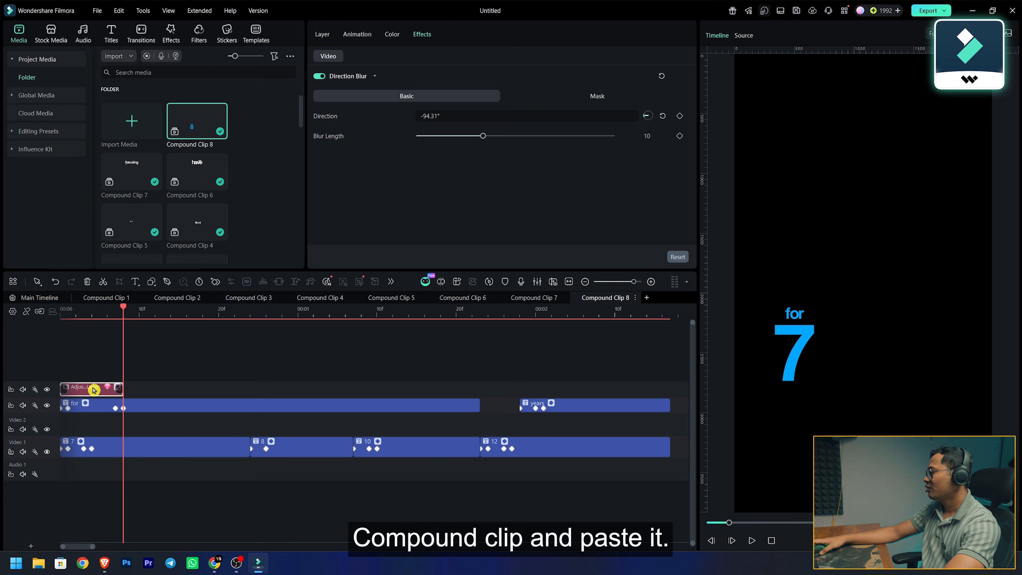
Trim the Direction Blur adjustment layer to about 5 frames directly above "7" and place copies at the starts of "8", "10", "12" and "years"
left_click_drag(91, 391, 82, 425)
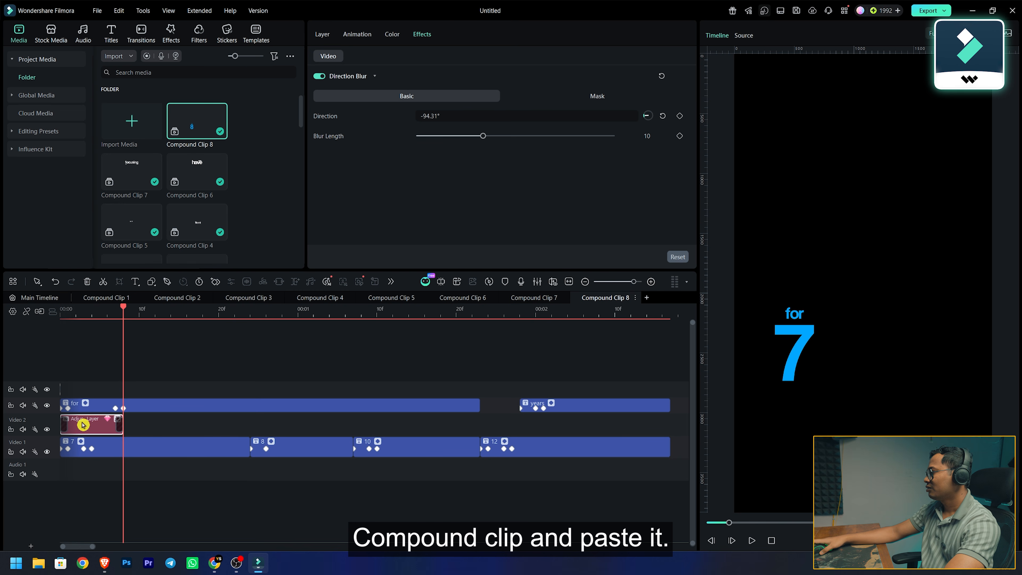
left_click(90, 427)
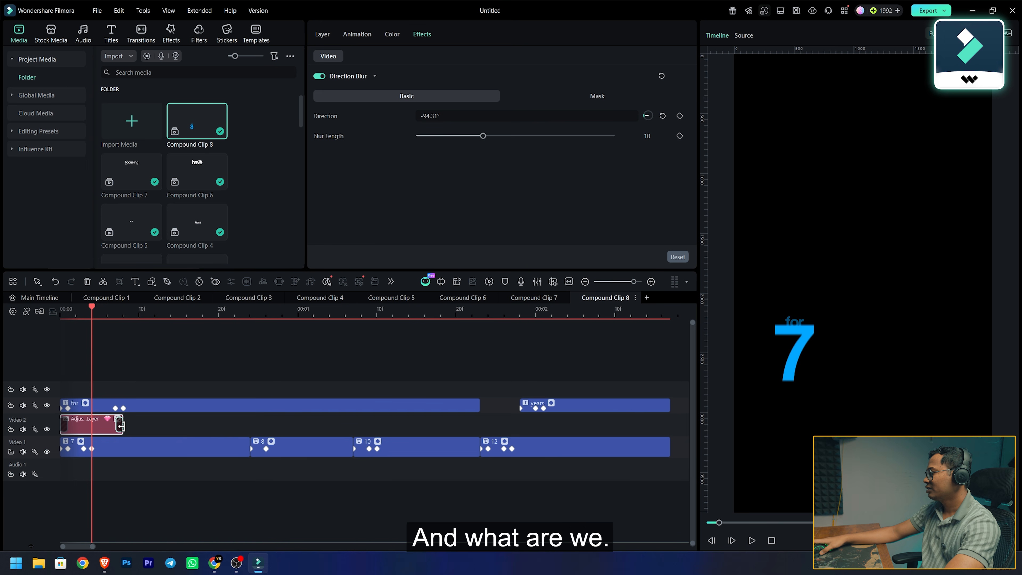
left_click_drag(121, 426, 100, 424)
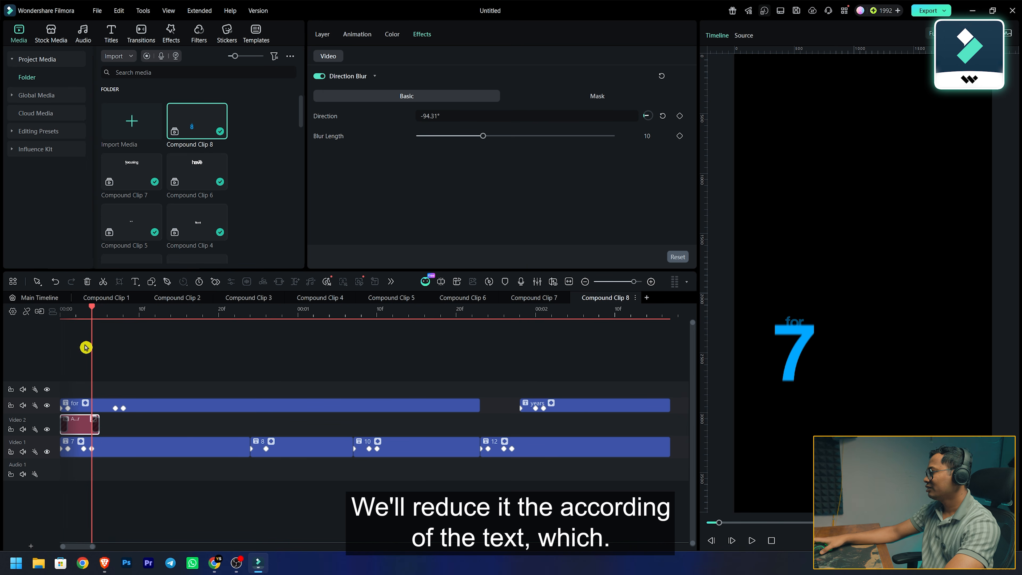
left_click_drag(87, 426, 548, 403)
Combine the "years" title and the adjustment layer above it into a compound clip named Compound Clip 9
mouse_move(559, 310)
left_mouse_down()
mouse_move(520, 310)
mouse_move(553, 320)
left_mouse_up()
left_click_drag(529, 369, 550, 407)
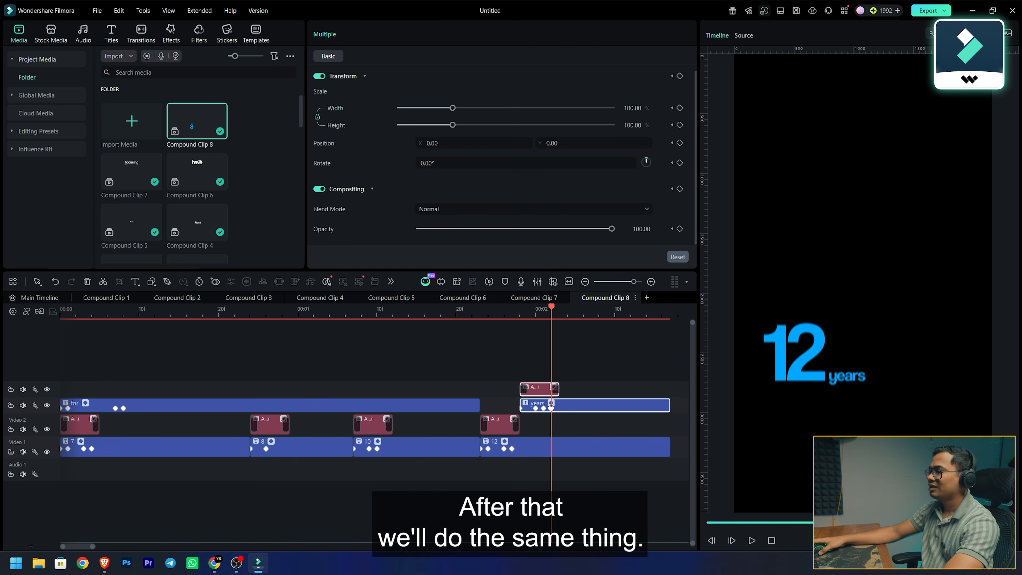
right_click(550, 404)
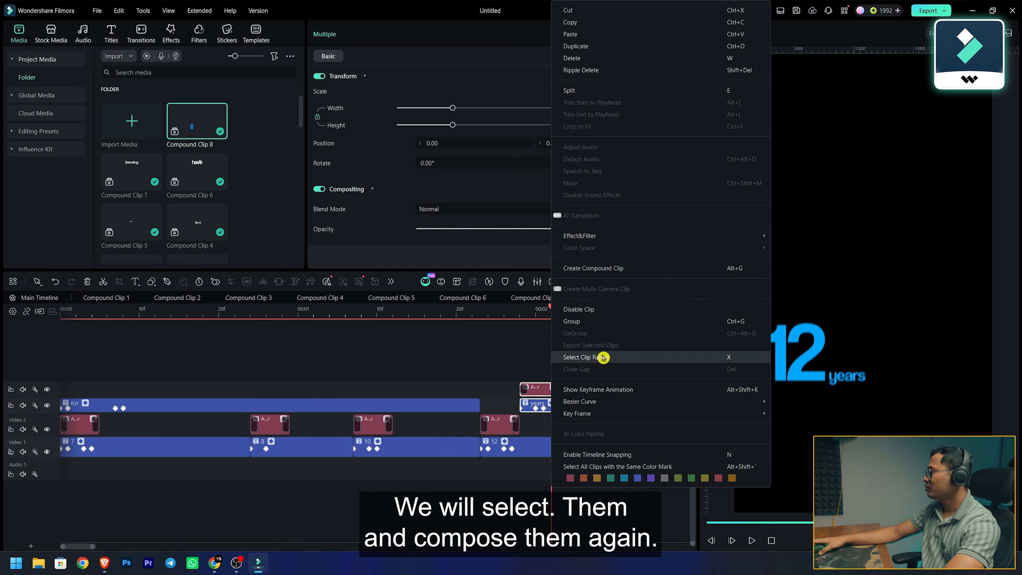
left_click(632, 268)
left_click(561, 328)
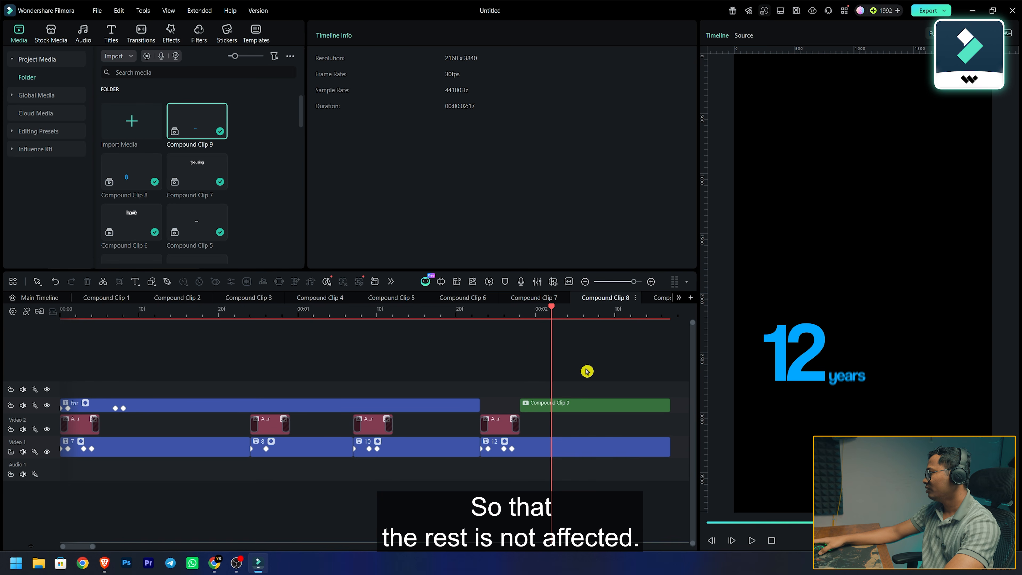
Add a Direction Blur adjustment layer above the start of the "for" title and combine both into Compound Clip 10
left_click(271, 427)
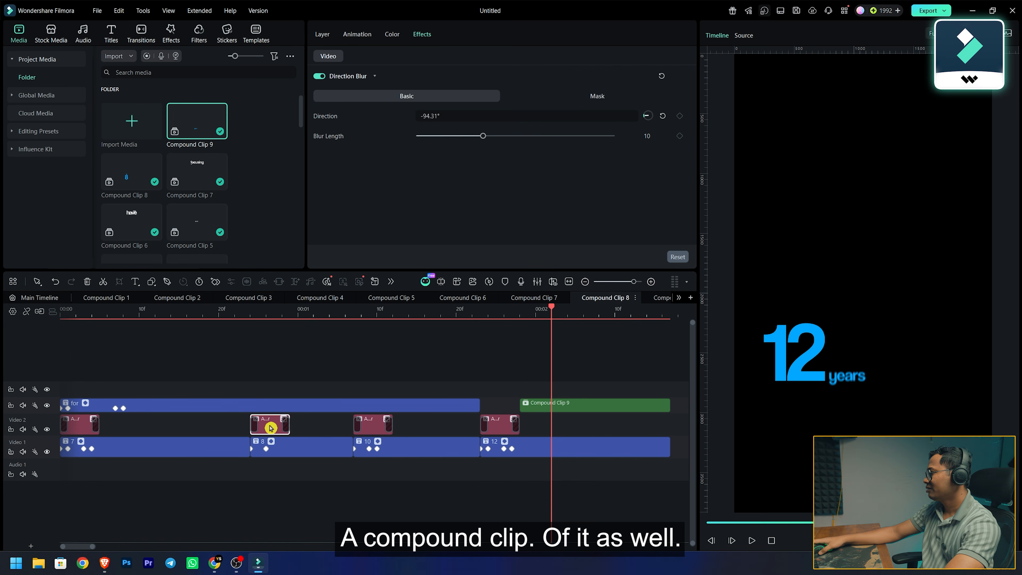
left_click_drag(268, 429, 107, 409)
right_click(108, 410)
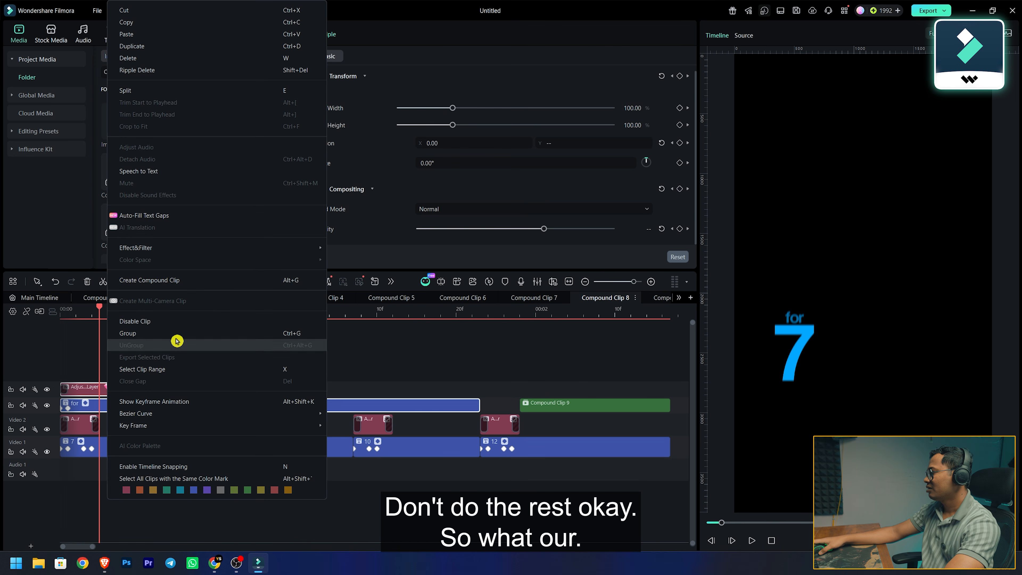
left_click(209, 284)
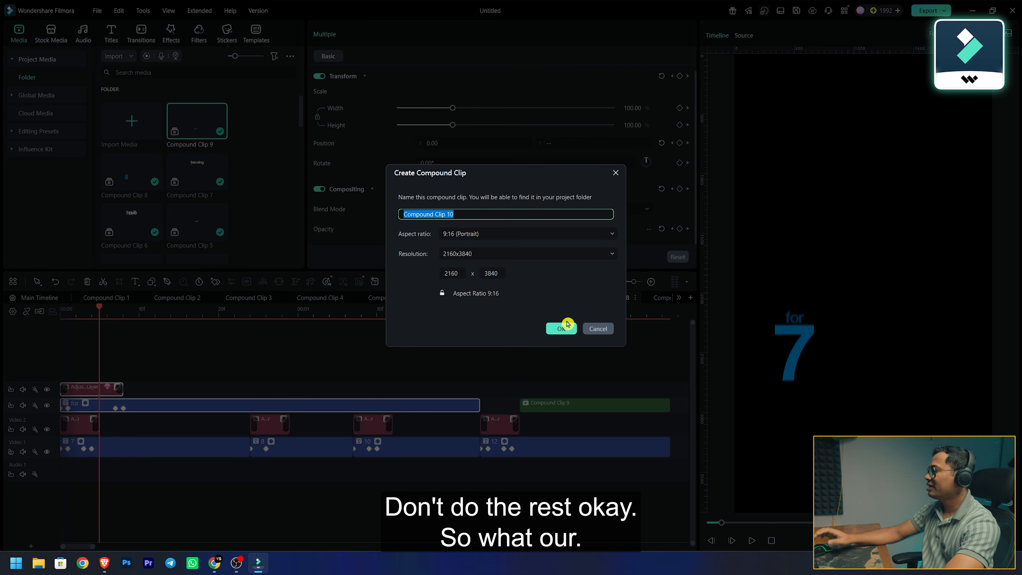
left_click(560, 328)
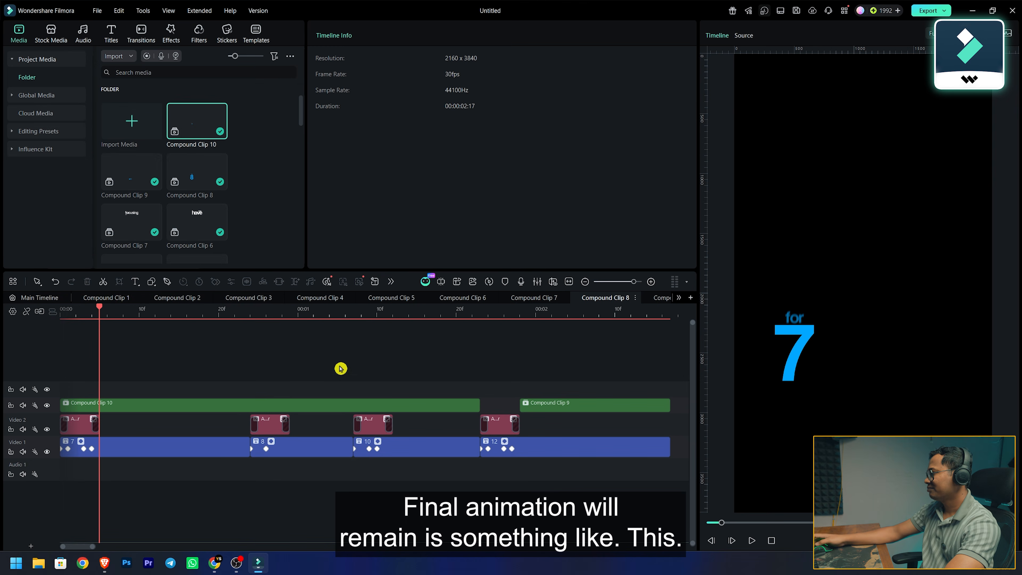
Play Compound Clip 8 in the main timeline to review the blurred number animation
left_click(47, 299)
left_click(254, 315)
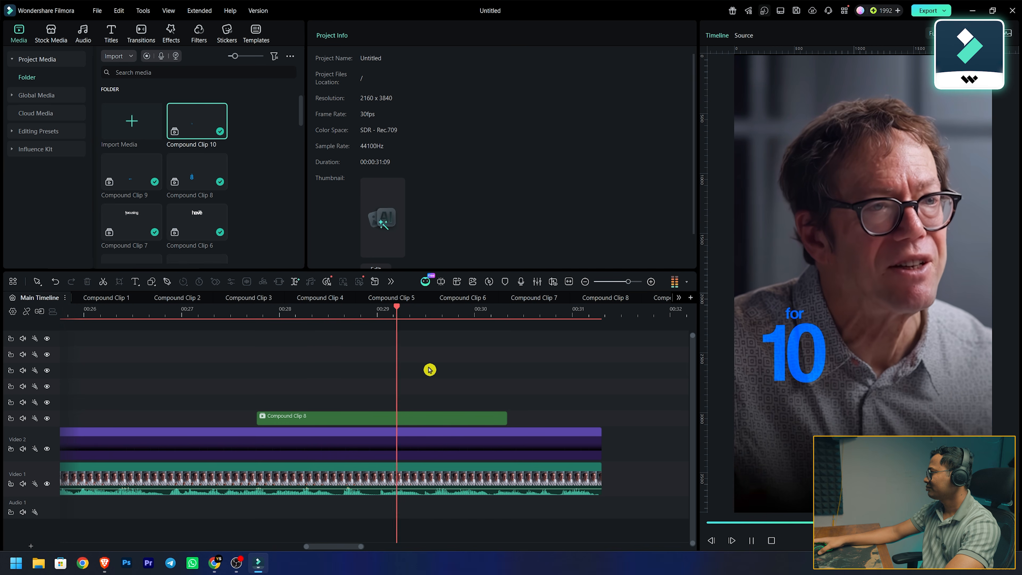
key("space")
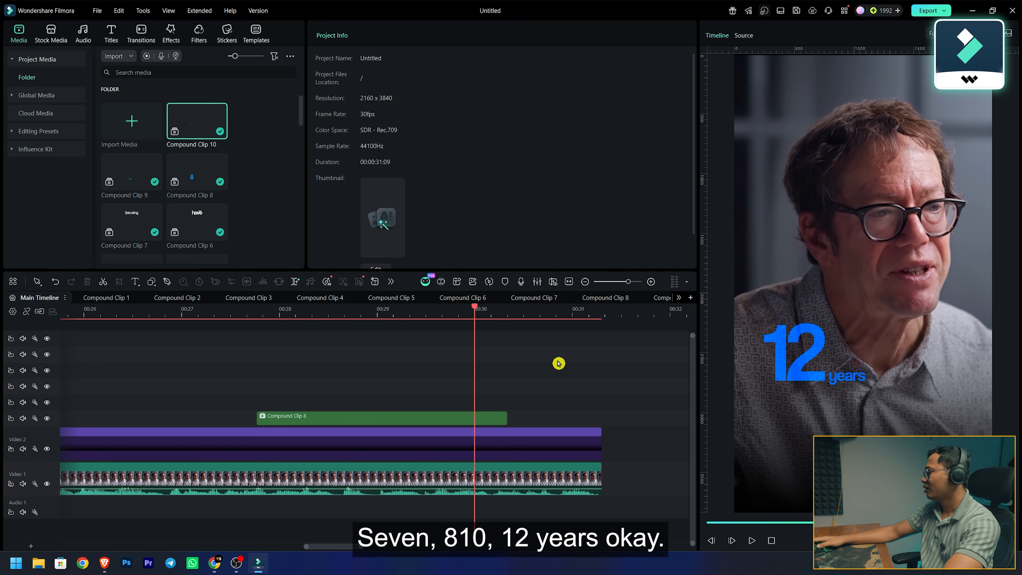
key("space")
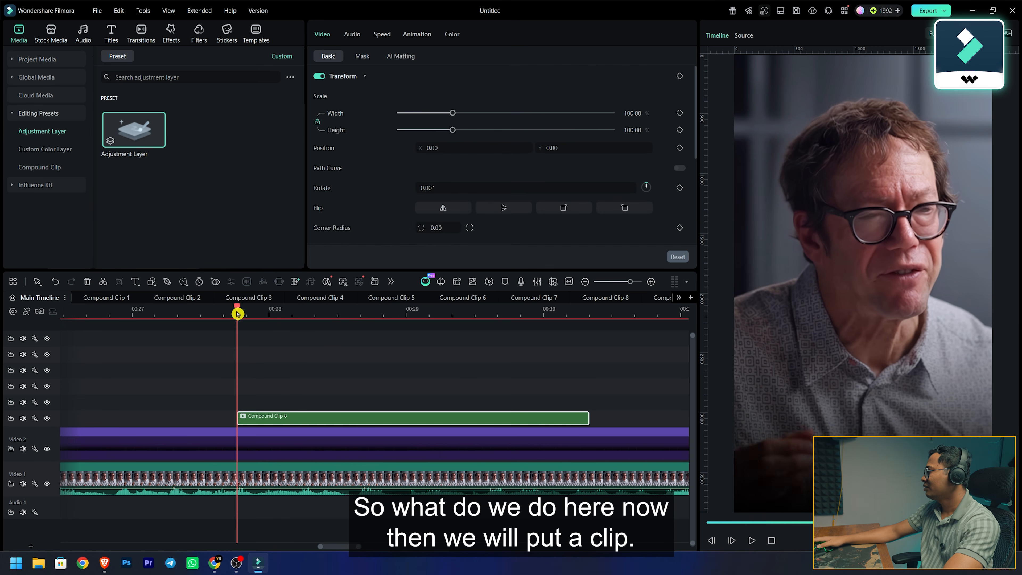
Keyframe the main footage's scale at 100% one frame before Compound Clip 8 and at 105% where the clip starts
left_click(259, 483)
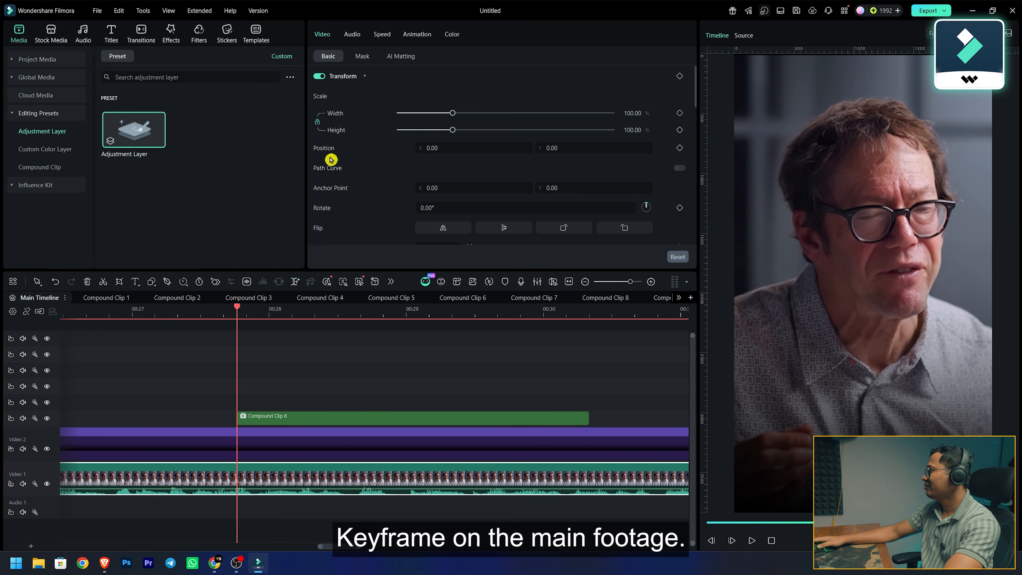
left_click(682, 115)
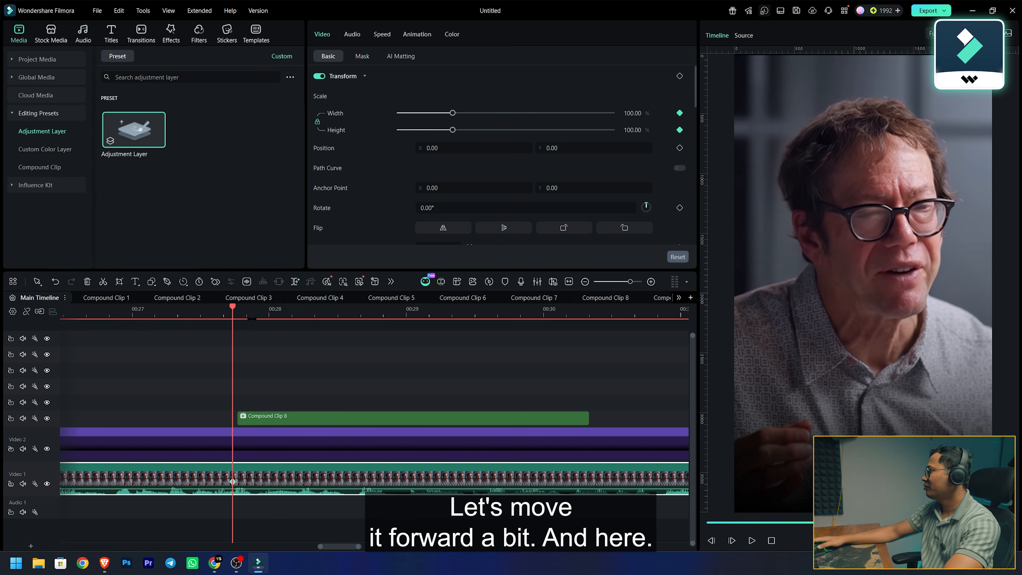
left_click_drag(232, 311, 238, 315)
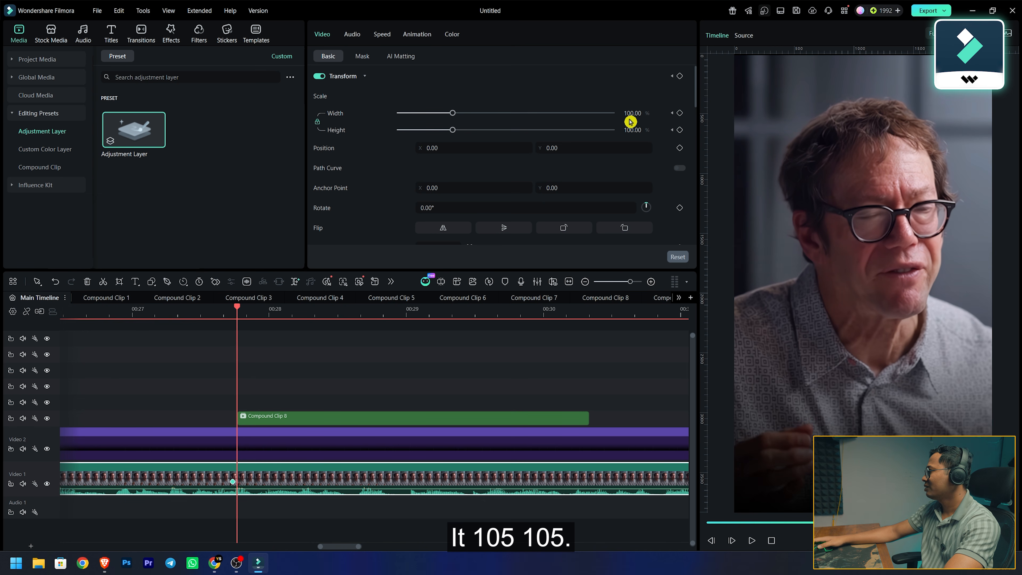
type("105")
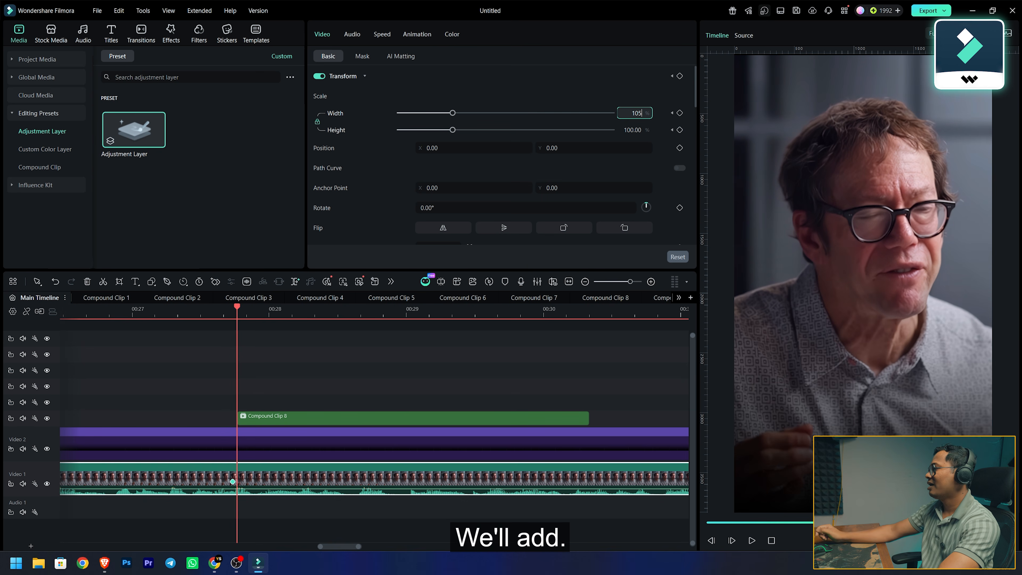
key("Return")
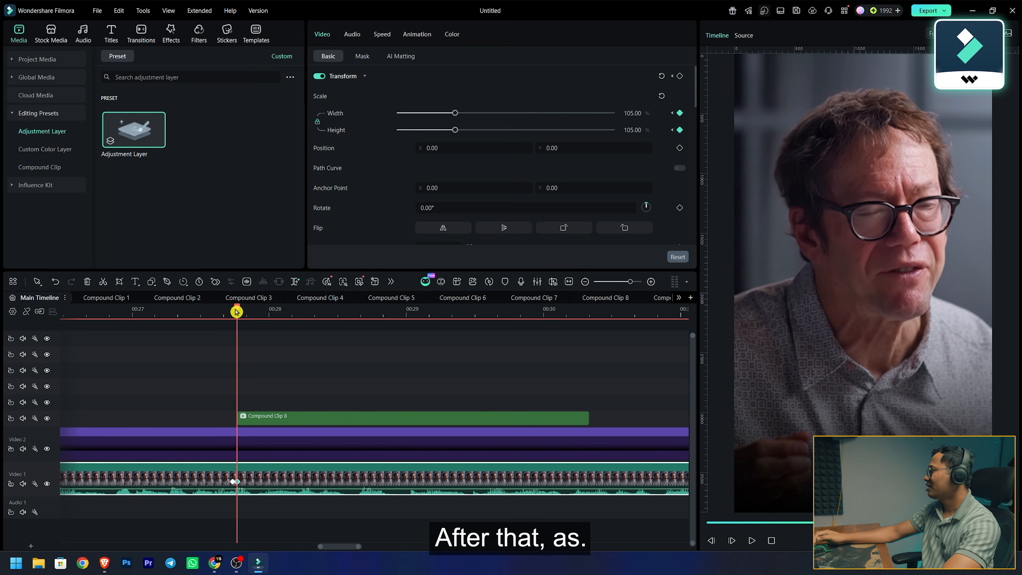
Add scale keyframes to the main footage where "8" appears, holding 105% and jumping to 110% one frame further
left_click_drag(239, 312, 346, 335)
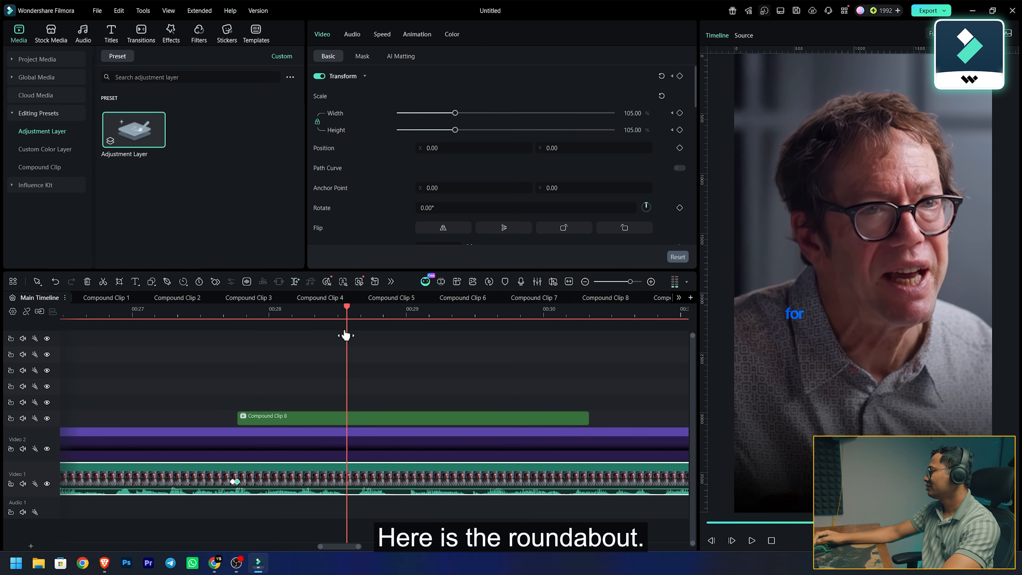
key("Right")
key("Right")
key("Left")
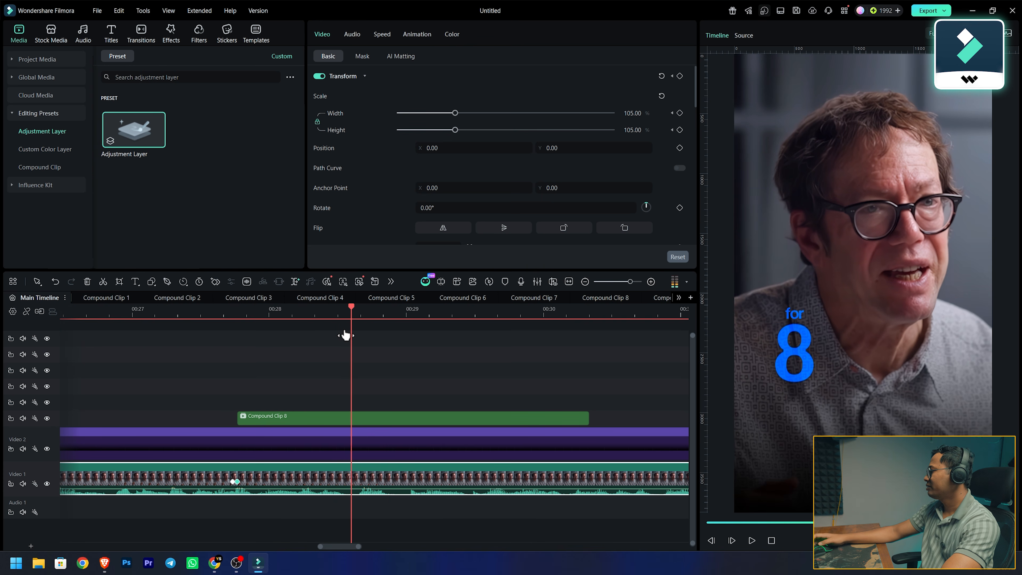
key("Left")
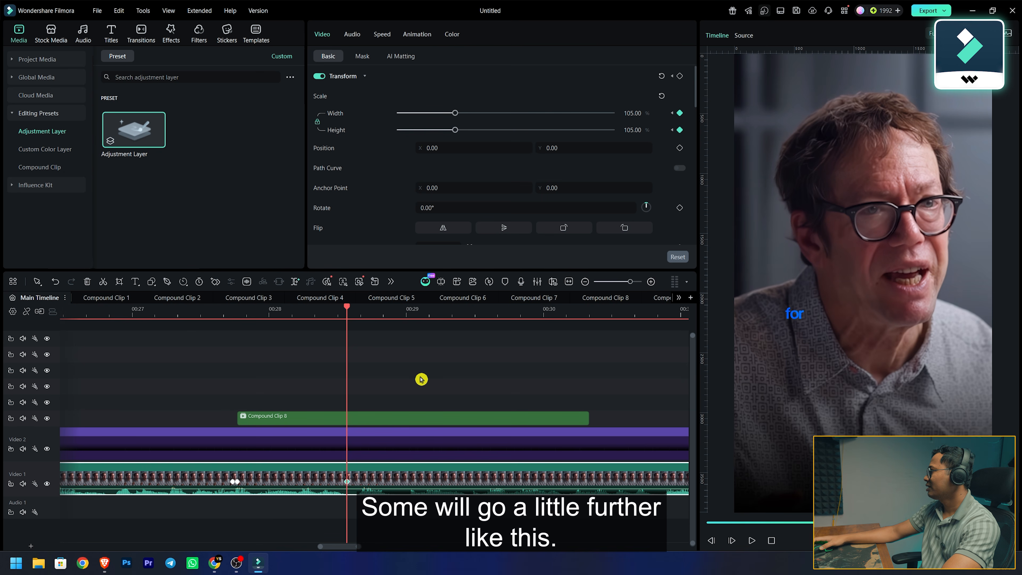
key("Right")
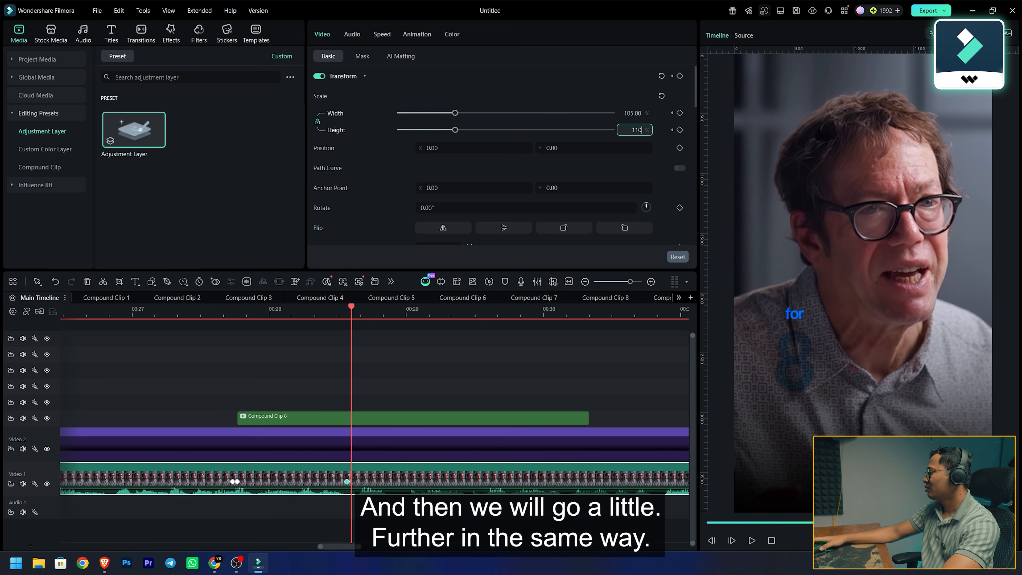
type("0")
key("Return")
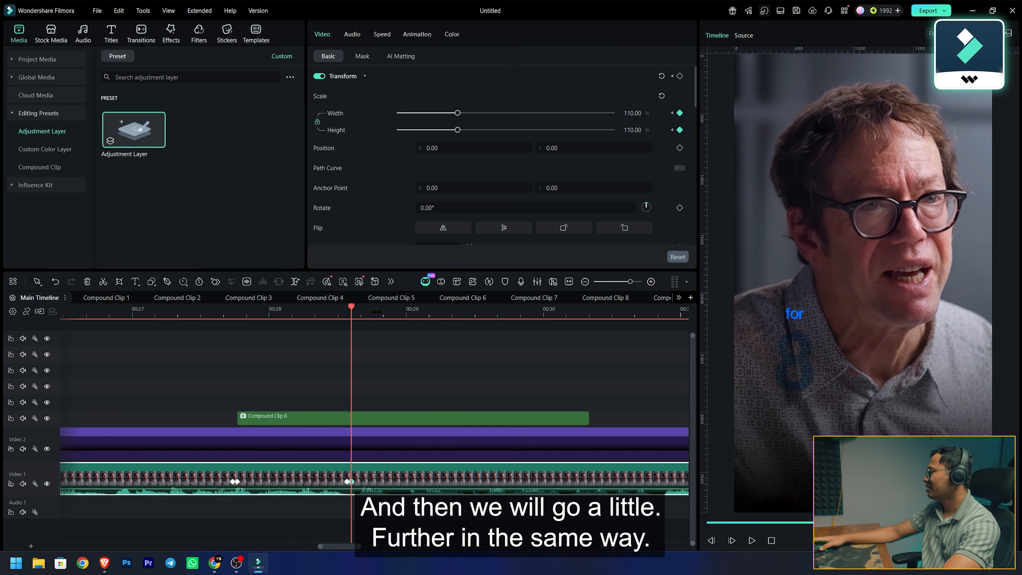
Add scale keyframes to the main footage where "10" appears, holding 110% and jumping to 115% one frame further
left_click_drag(354, 312, 406, 334)
left_click(679, 134)
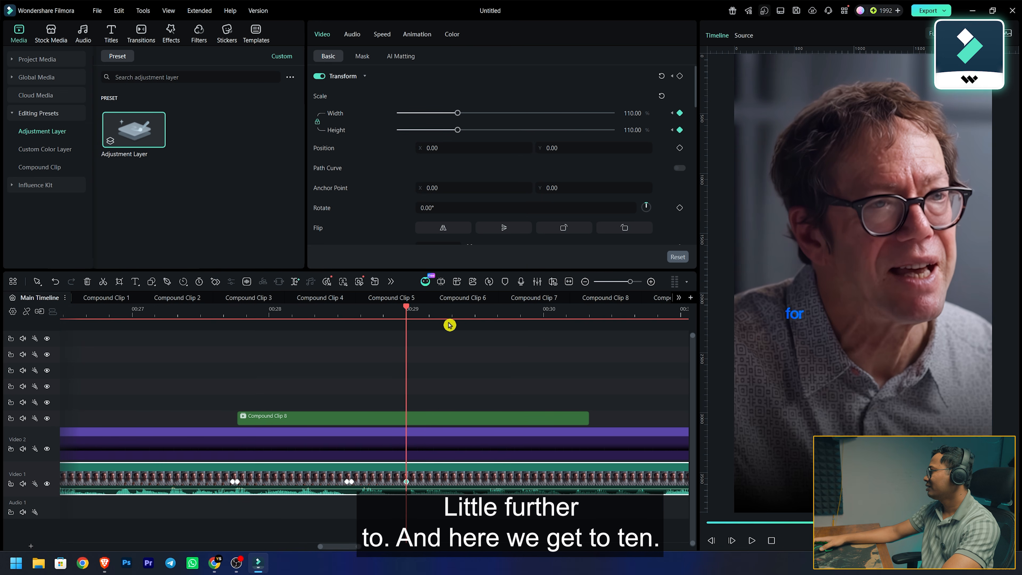
key("Right")
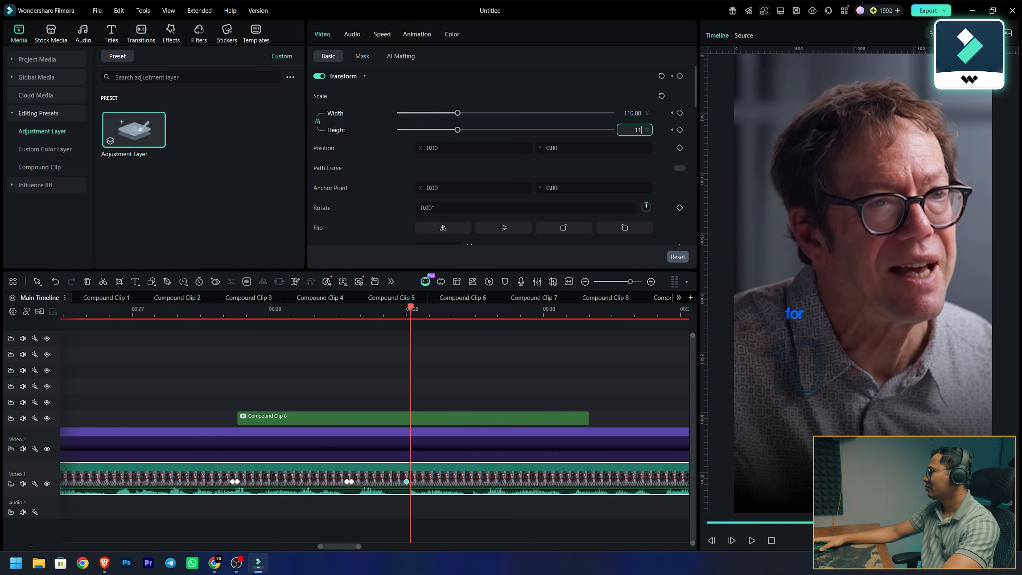
key("Return")
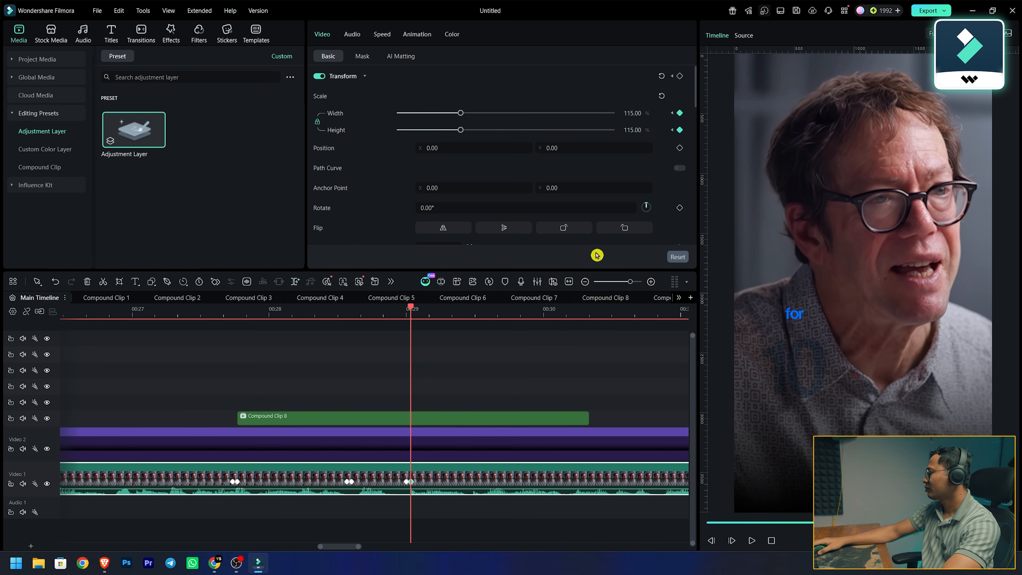
Add scale keyframes to the main footage where "12" appears, holding 115% and jumping to 120% one frame further
left_click_drag(411, 309, 480, 338)
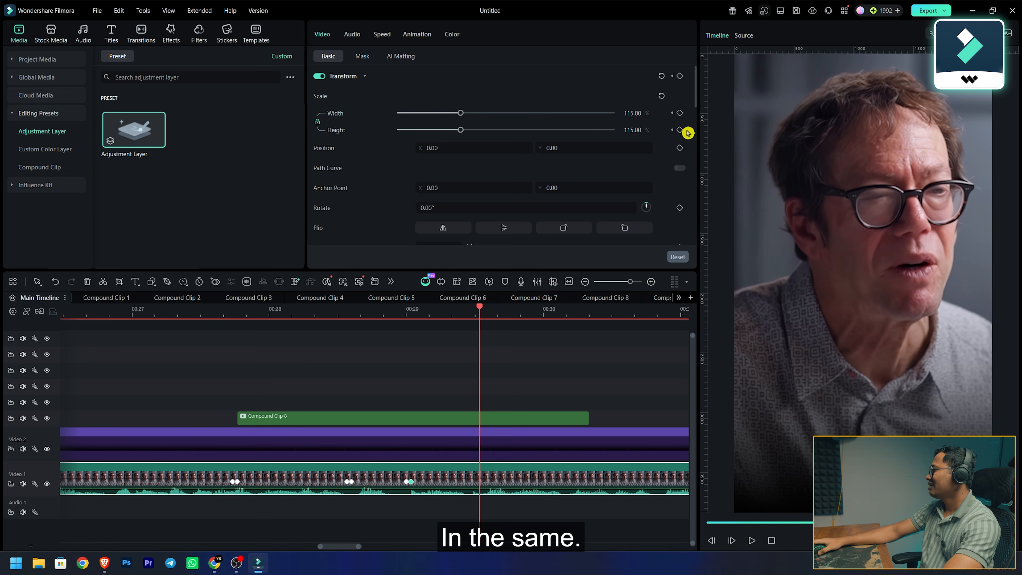
key("Right")
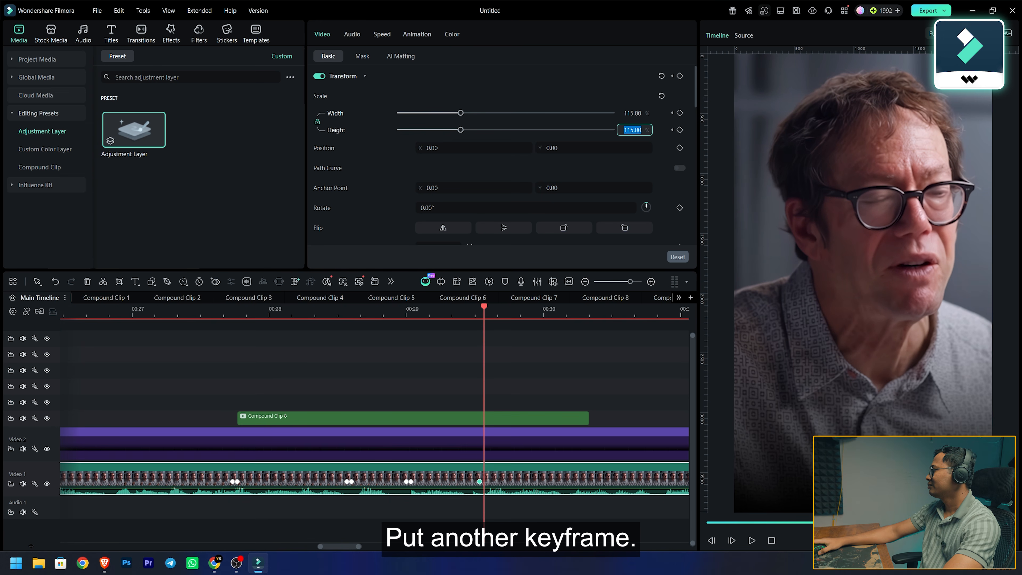
key("Return")
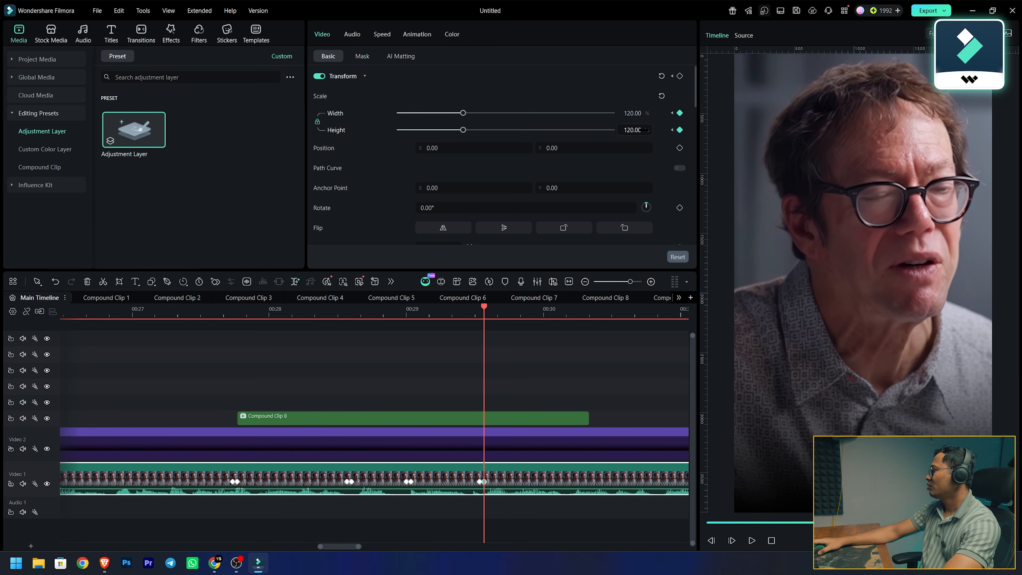
Play the main timeline from the start of Compound Clip 8 to review the stepped zoom with the numbers
left_click_drag(485, 310, 240, 420)
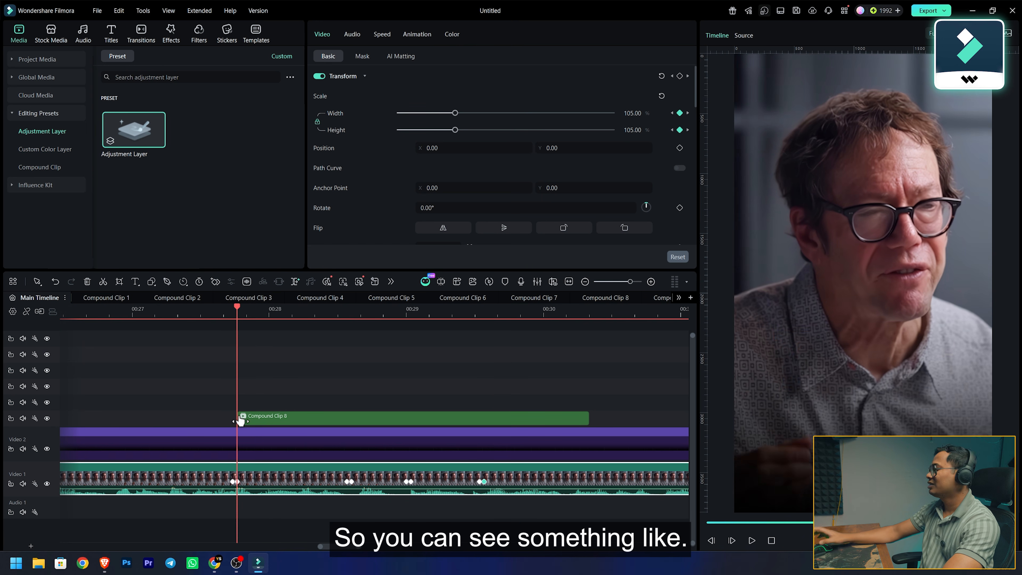
key("space")
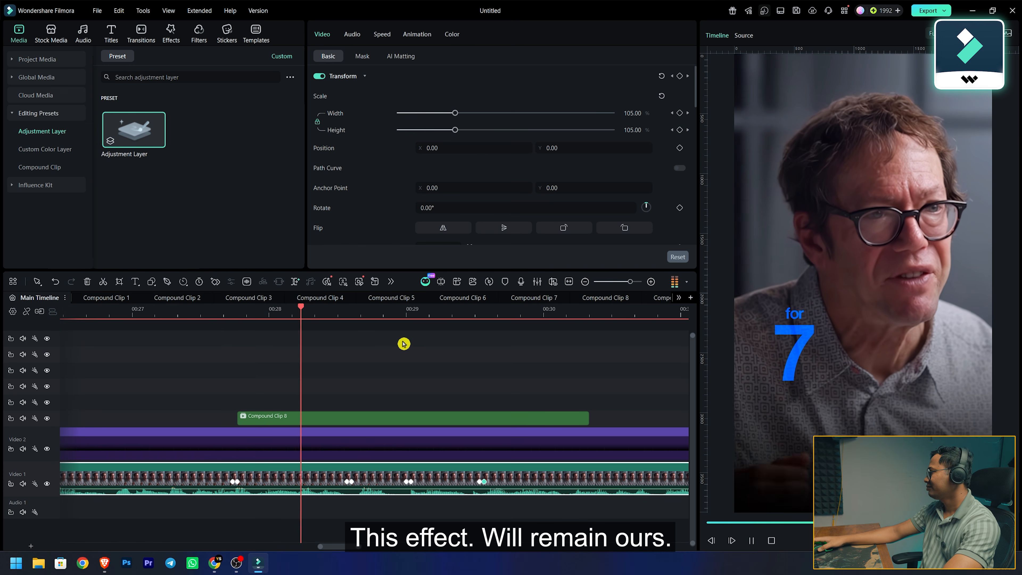
key("space")
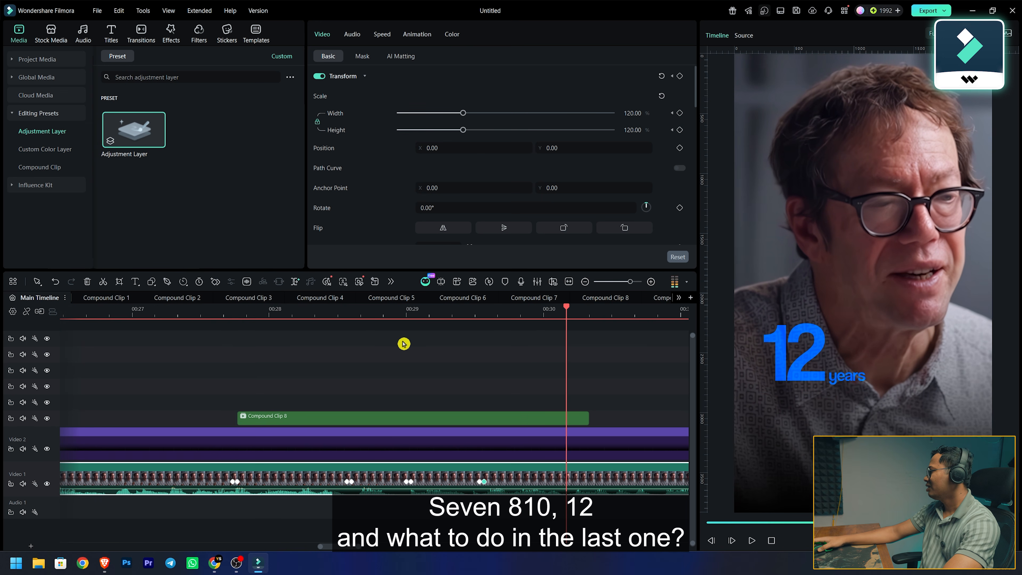
Add scale keyframes to the main footage at the end of Compound Clip 8, holding 120% and returning to 100% one frame further
left_click_drag(568, 314, 592, 318)
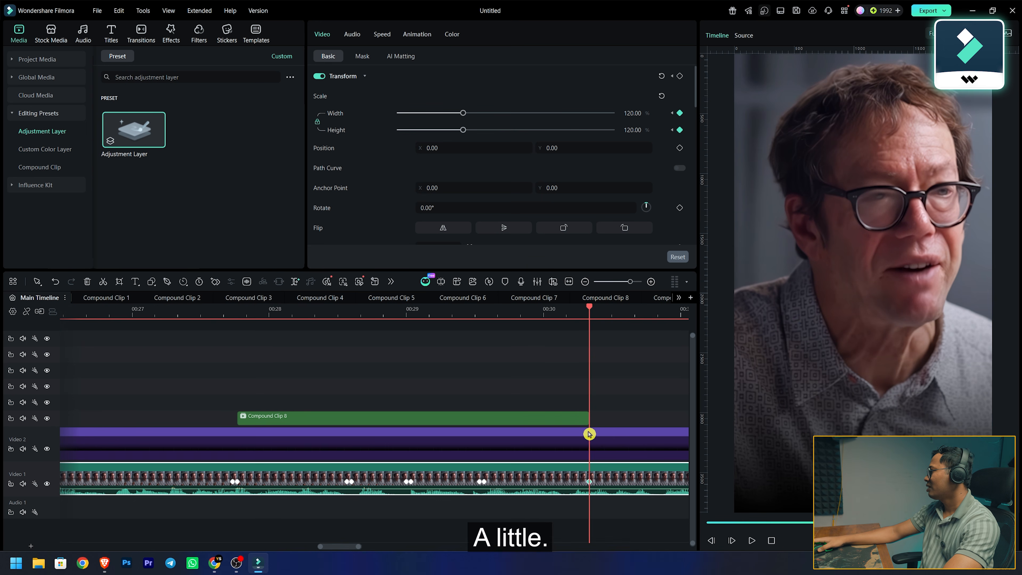
key("Right")
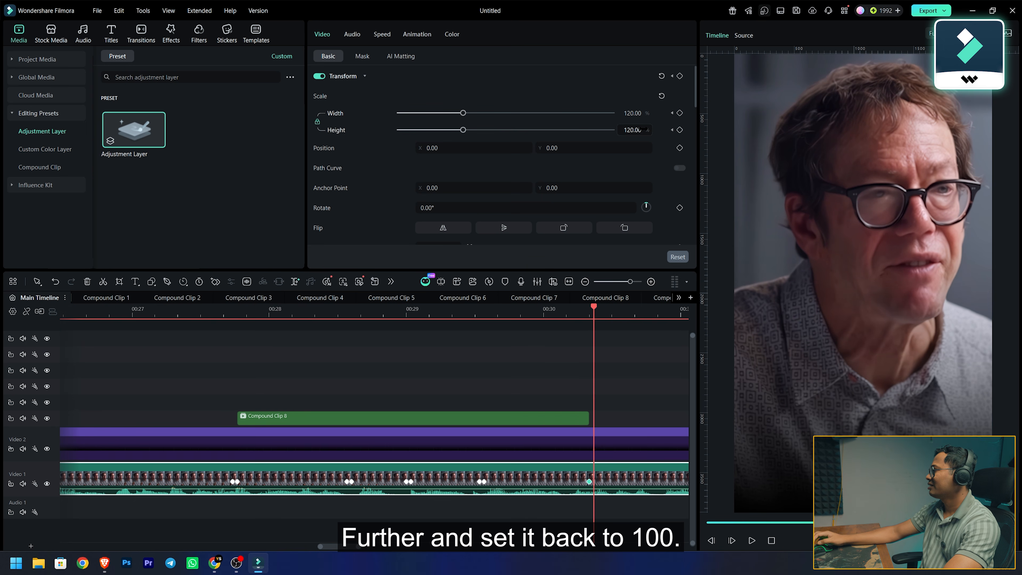
type("100")
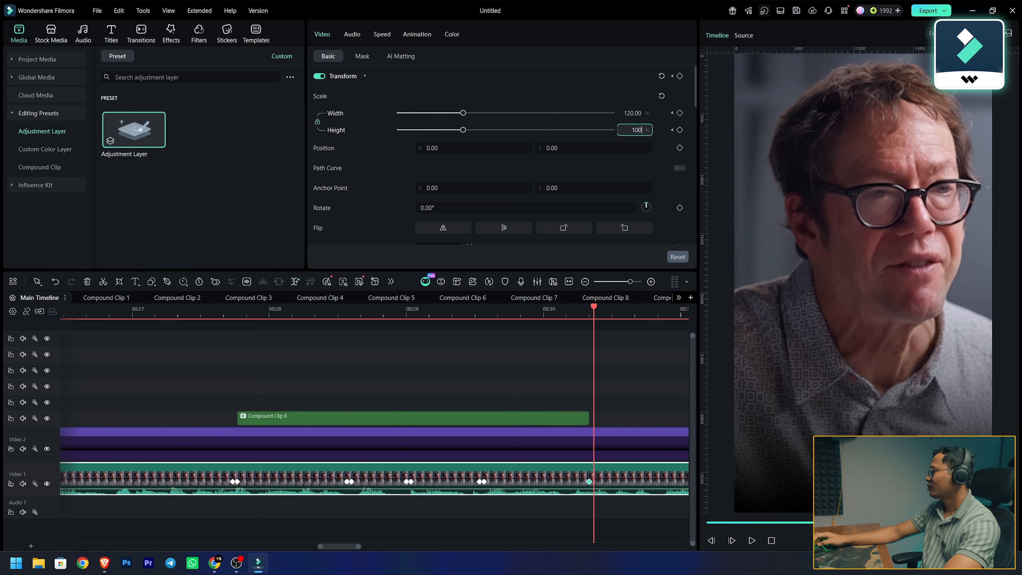
type(".0")
key("Return")
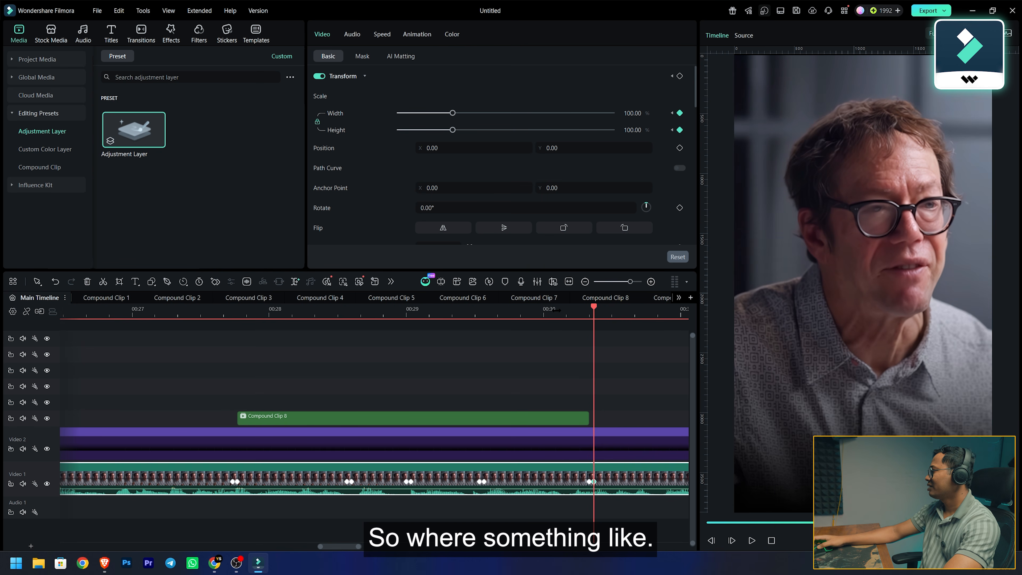
Play past the end of Compound Clip 8 and scrub through the clip to review the stepped zoom and its reset
left_click(557, 311)
key("space")
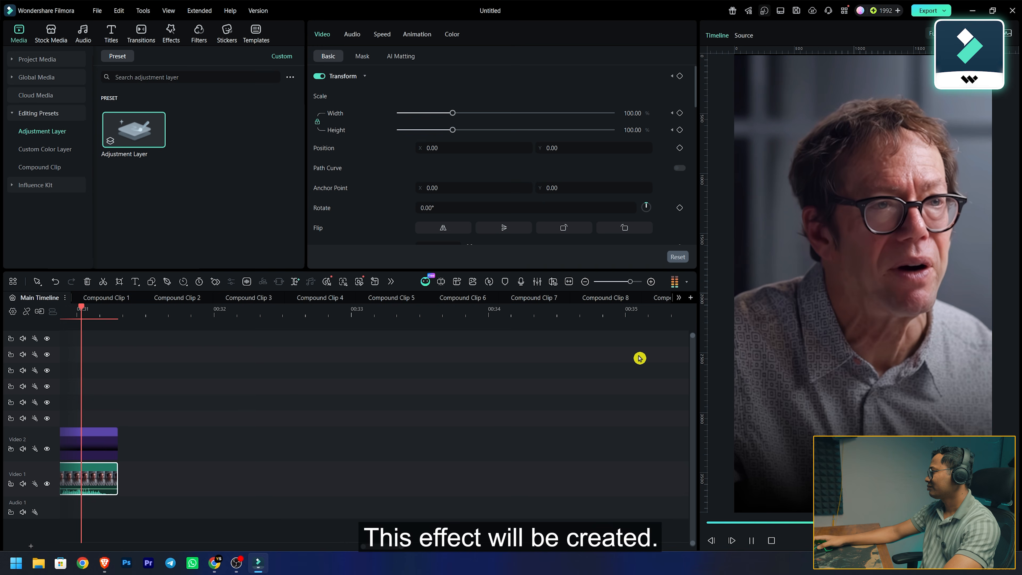
key("space")
scroll(315, 389, "right", 1)
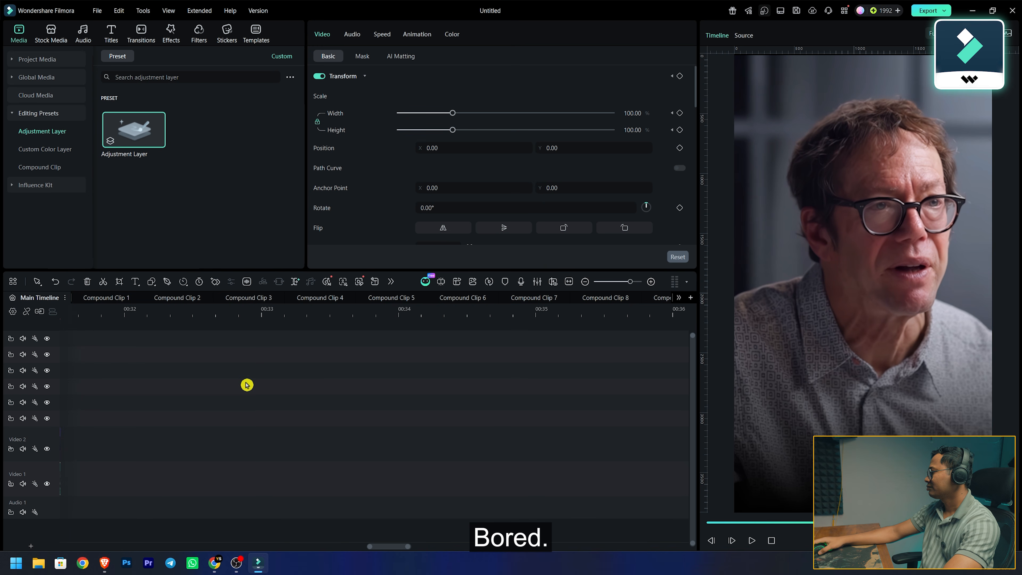
left_click_drag(376, 554, 327, 548)
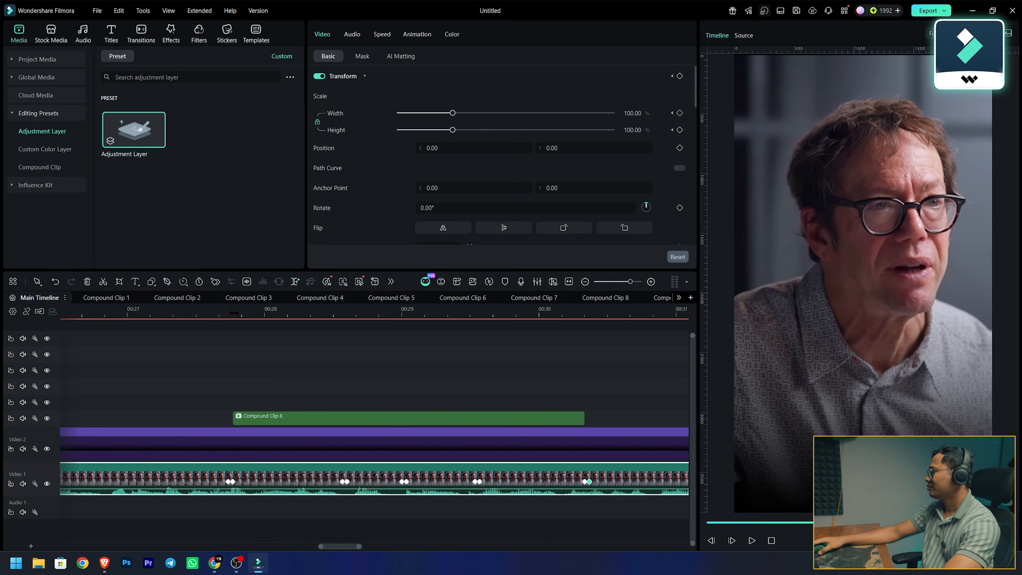
left_click_drag(233, 312, 559, 335)
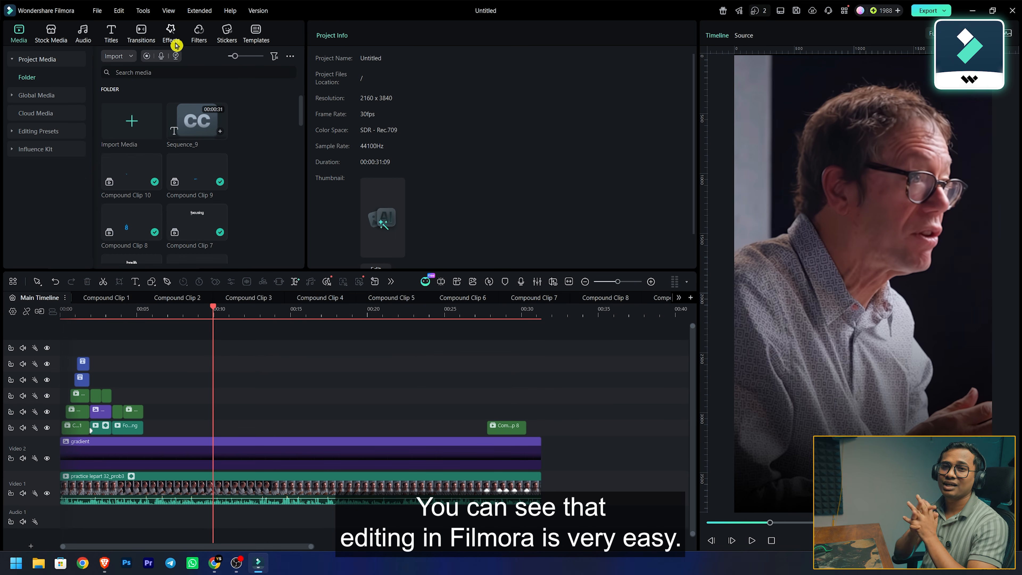
Browse the effects library's trending AI effects
left_click(171, 36)
scroll(219, 163, "down", 2)
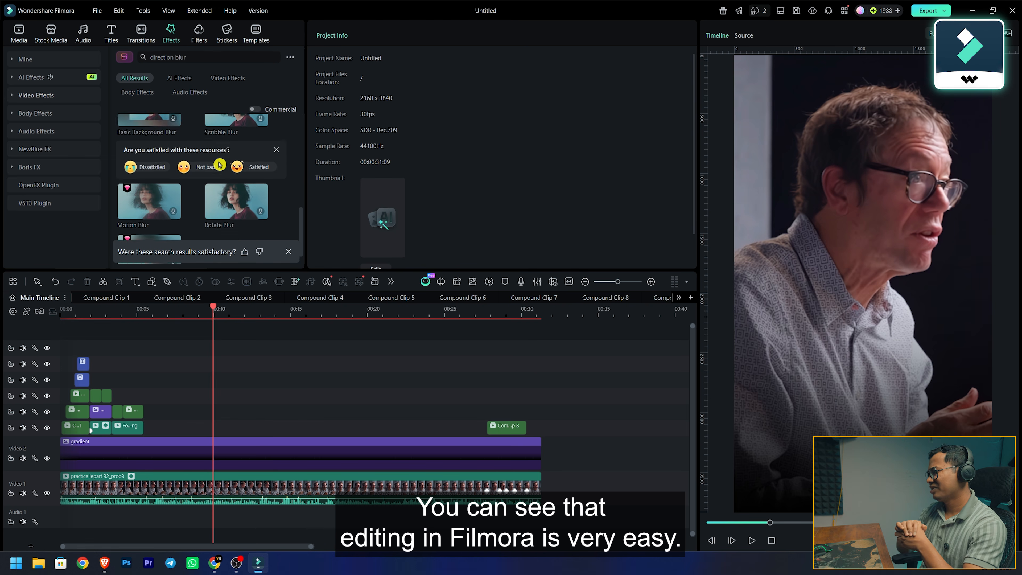
left_click(44, 79)
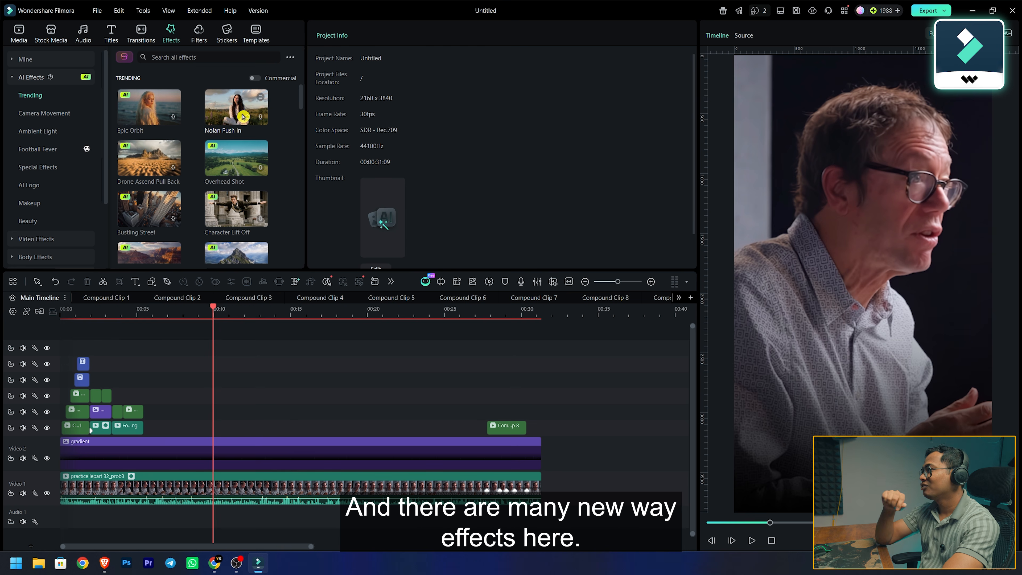
scroll(233, 149, "down", 3)
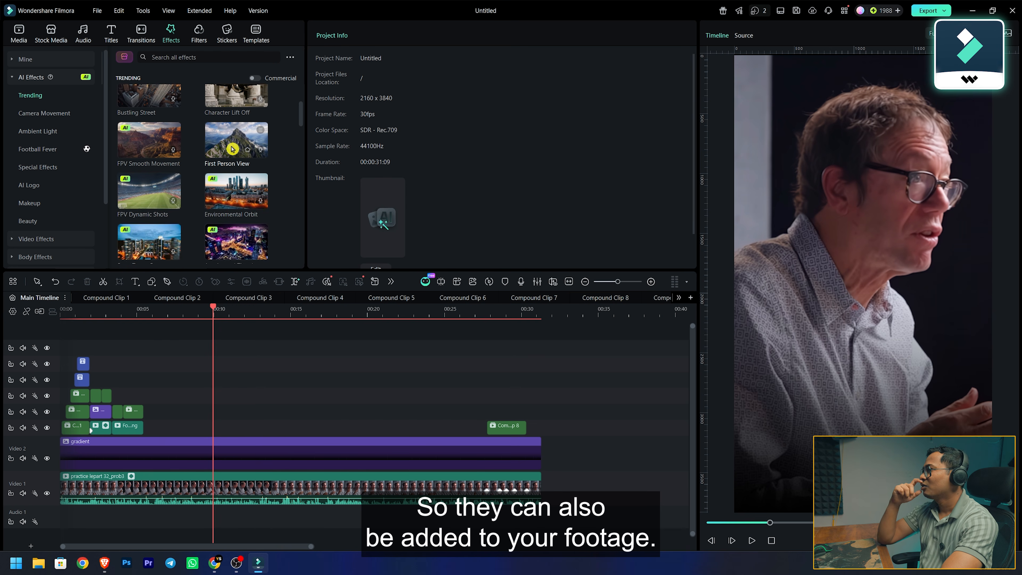
scroll(232, 149, "up", 1)
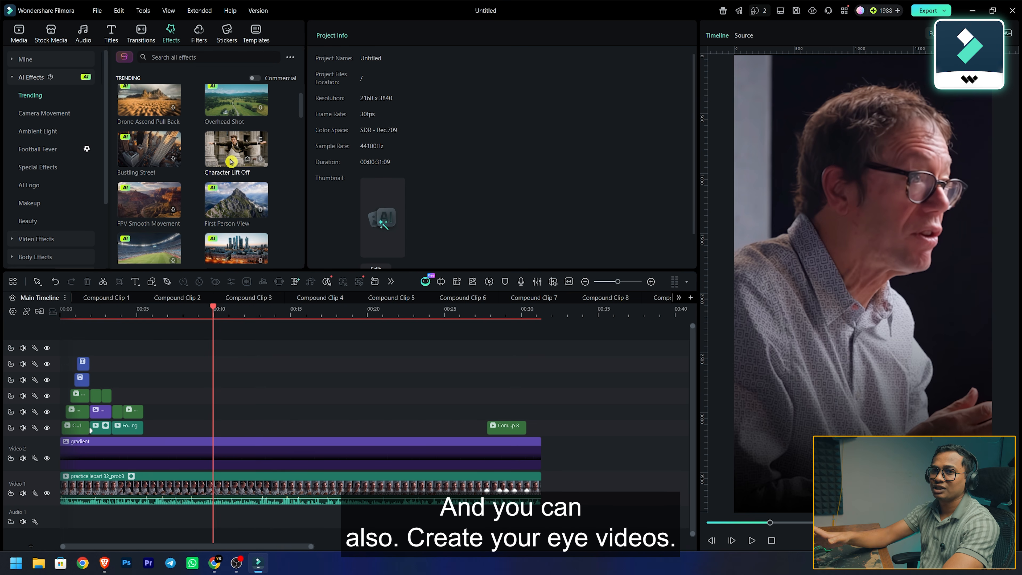
scroll(231, 199, "down", 5)
scroll(231, 199, "down", 8)
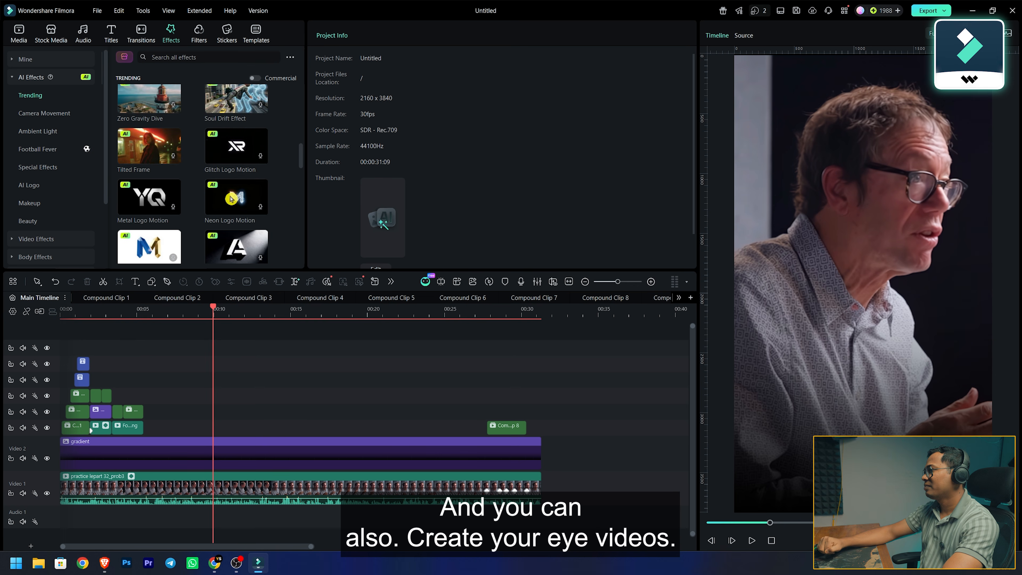
Examine the AI effects offered for Camera Movement, Football Fever and Special Effects
left_click(59, 114)
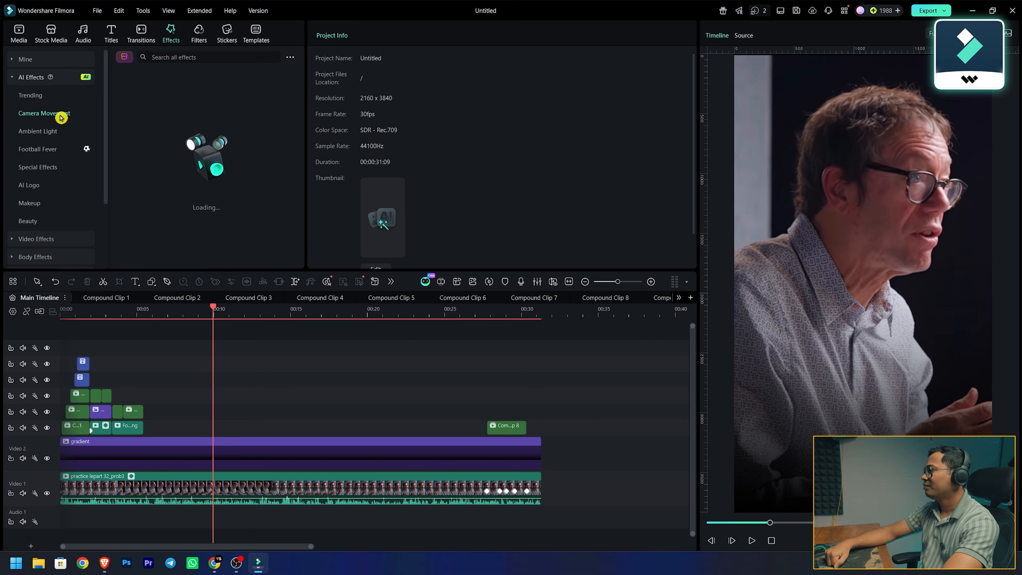
left_click(41, 150)
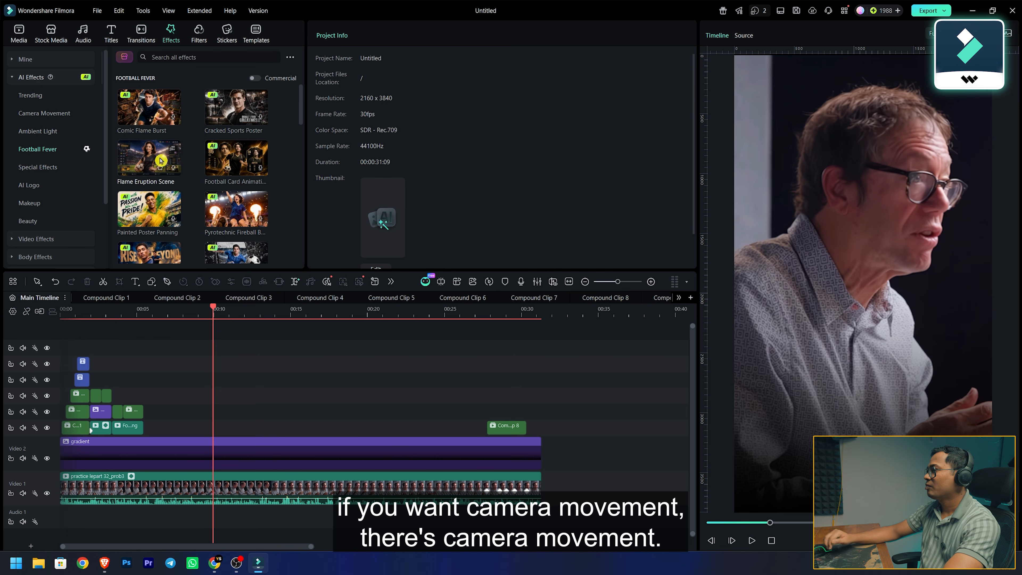
scroll(194, 191, "down", 1)
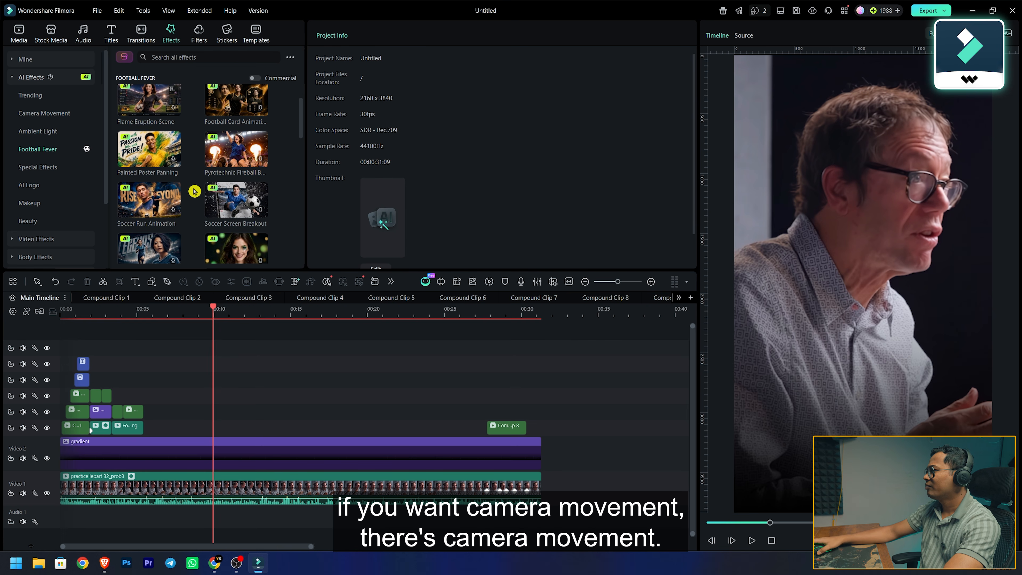
scroll(226, 186, "down", 2)
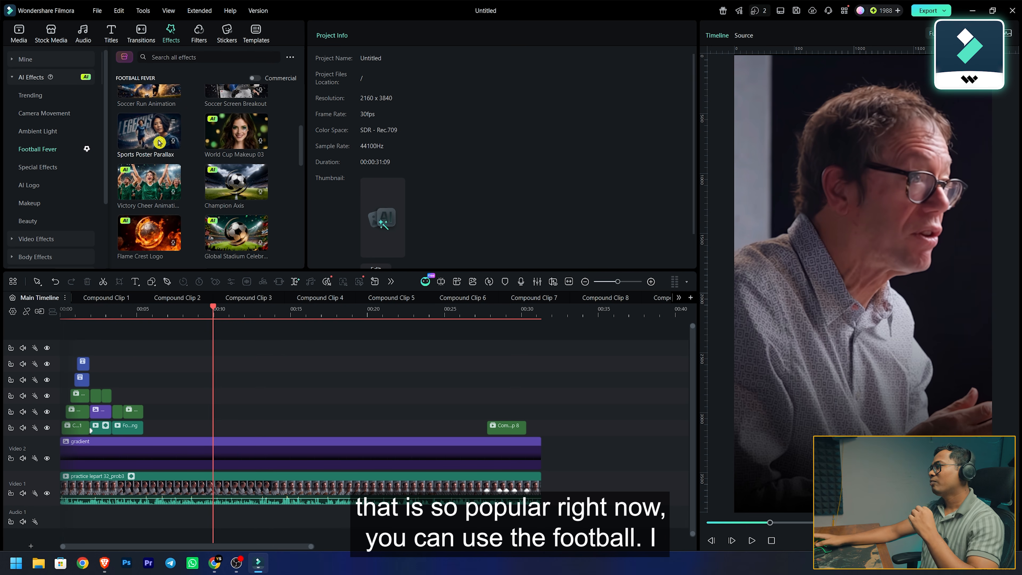
scroll(160, 141, "down", 2)
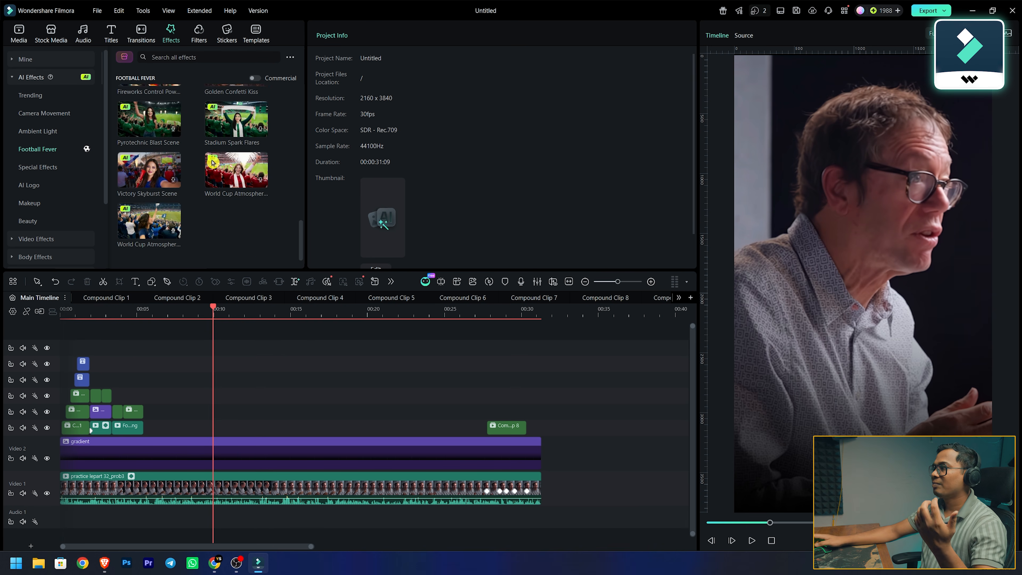
left_click(49, 175)
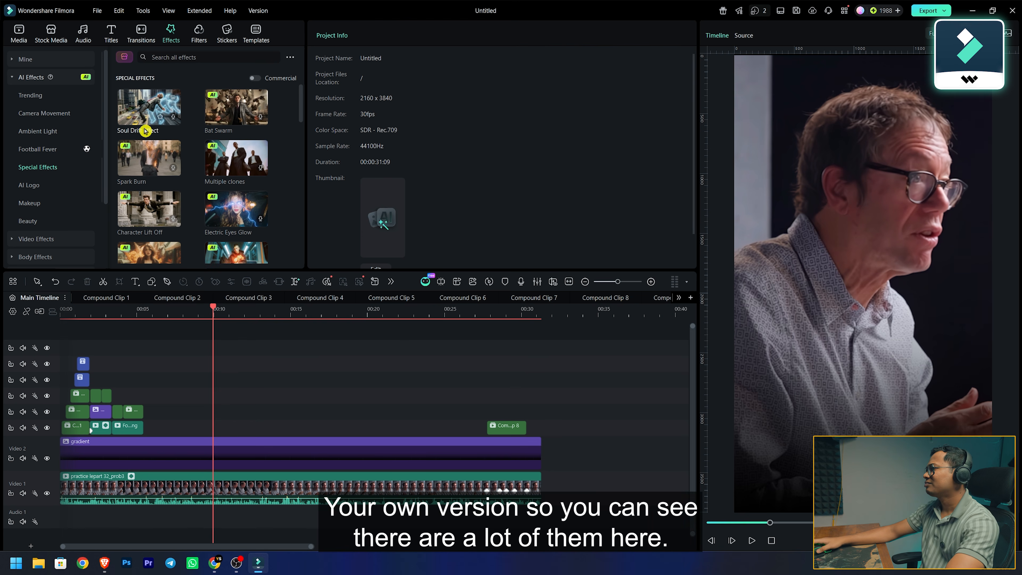
scroll(216, 113, "down", 6)
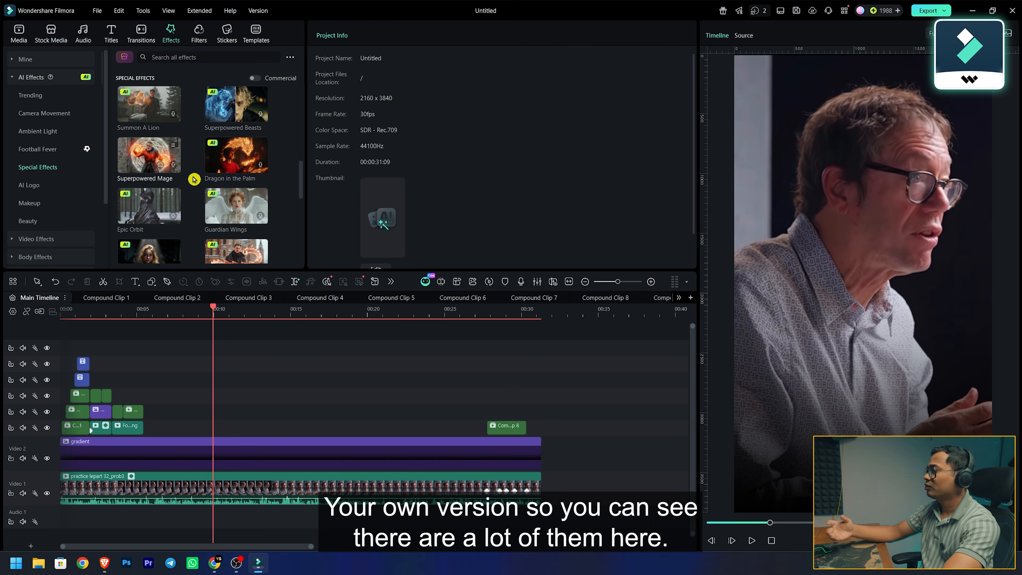
scroll(196, 216, "down", 1)
scroll(228, 200, "down", 1)
Examine the AI effects offered for AI Logo, Makeup and Beauty
left_click(29, 186)
scroll(235, 204, "down", 3)
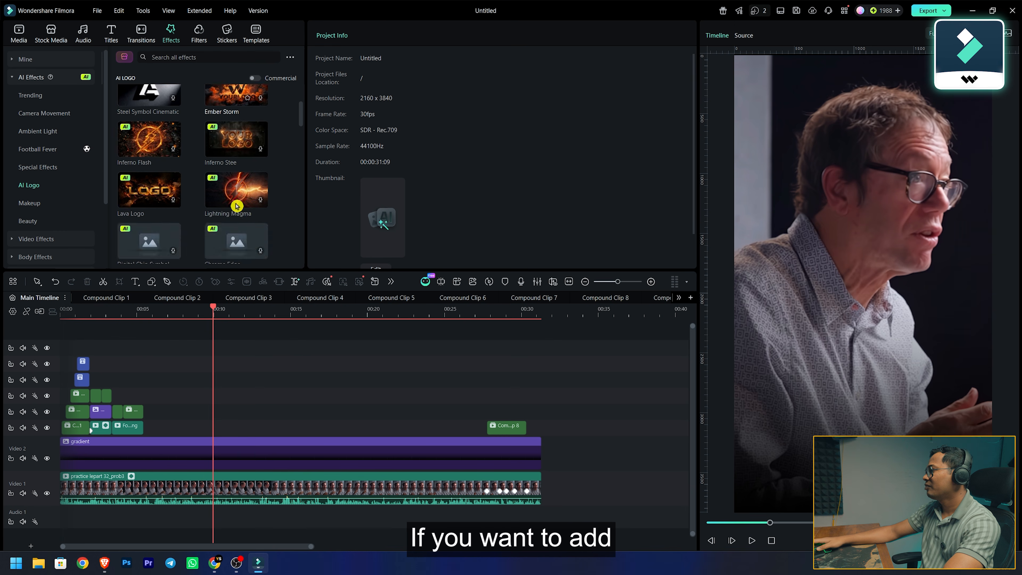
left_click(41, 203)
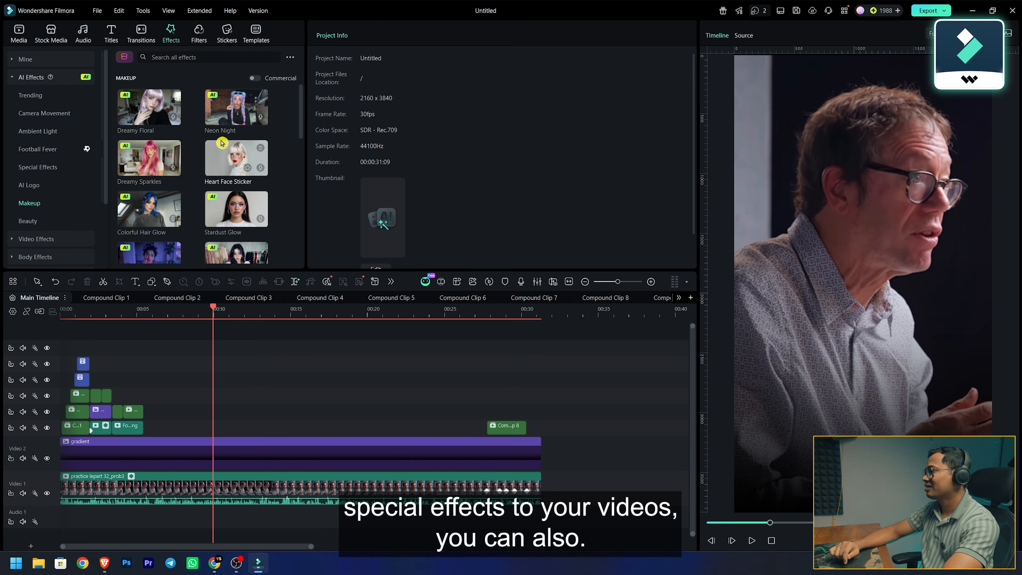
left_click(36, 220)
scroll(223, 143, "down", 2)
scroll(223, 143, "down", 3)
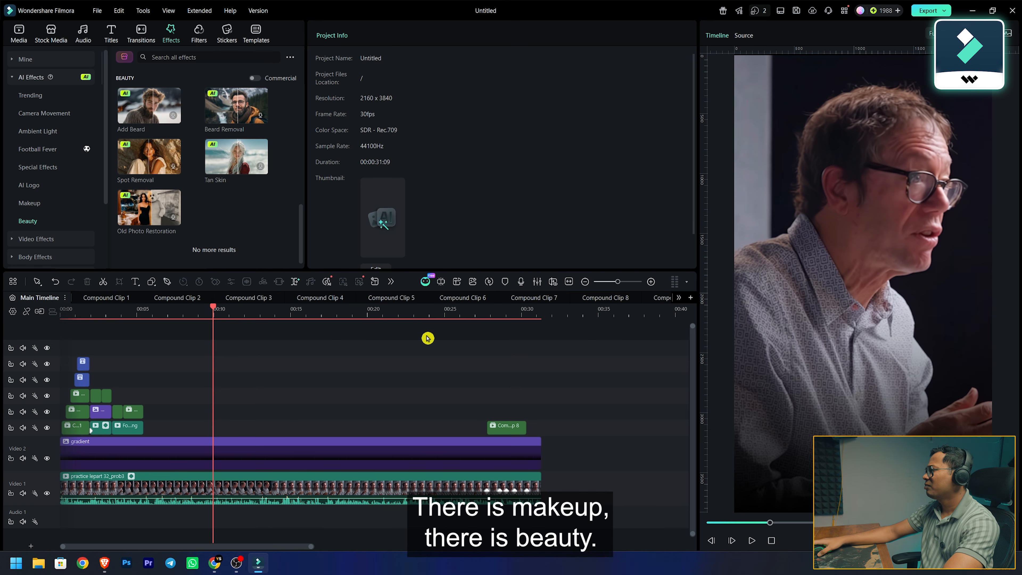
left_click(295, 281)
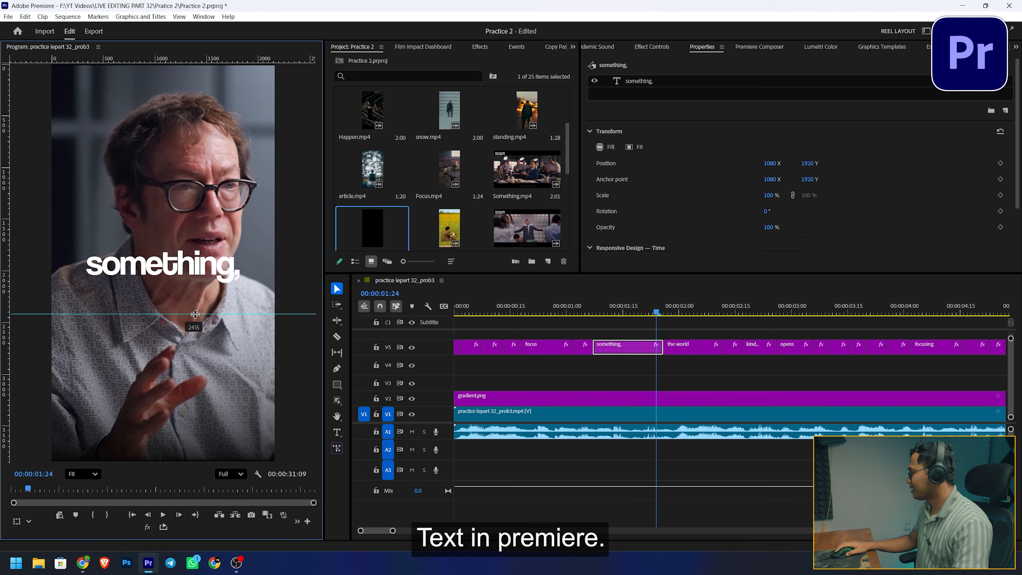
Switch to Premiere Pro and place a horizontal guide at about 2396 below the "something," caption
left_click_drag(195, 313, 237, 312)
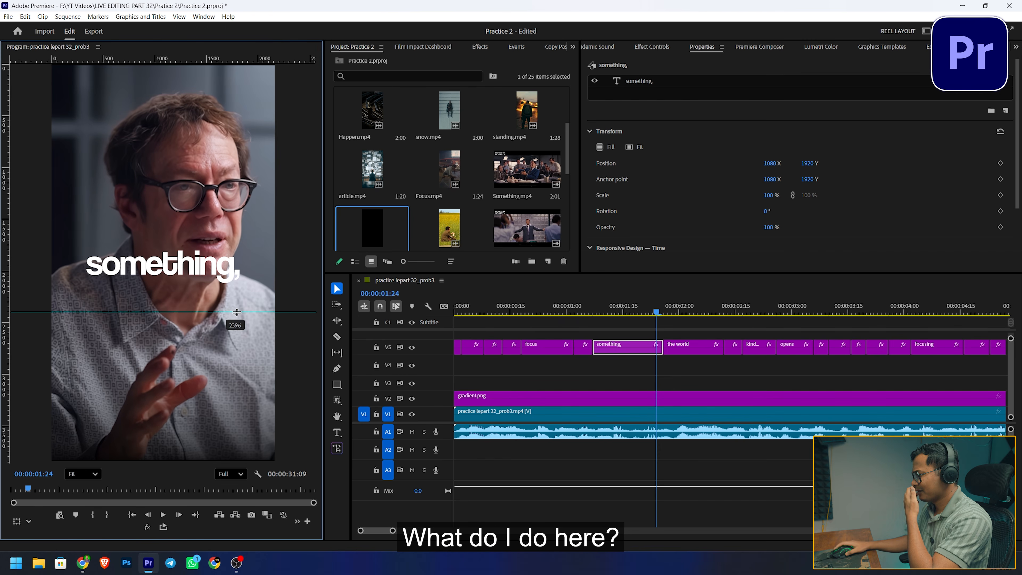
left_click(554, 365)
Place "something,", "focus" and the second "you" on separate tracks V4, V6 and V7, extending the earlier captions to the end of "something,"
left_click_drag(627, 347, 665, 340)
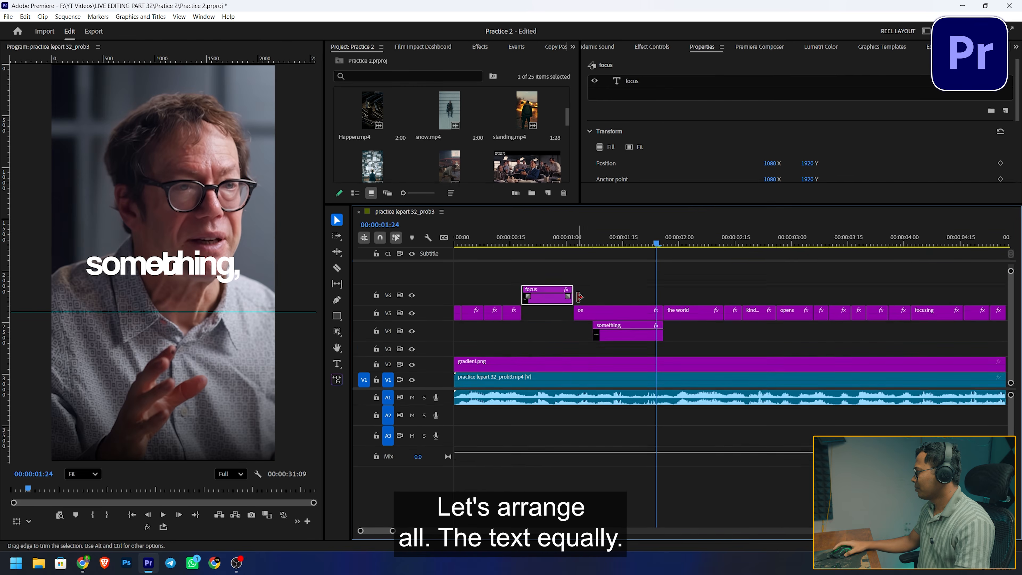
left_click_drag(580, 297, 668, 298)
left_click_drag(512, 313, 512, 275)
left_click_drag(523, 277, 668, 277)
left_click_drag(492, 313, 492, 275)
Stack the "when", "know," and "You" captions on V8 to V10, extend them to the end of "something," and collapse the track heights
left_click_drag(447, 389, 447, 469)
left_click_drag(472, 393, 668, 339)
left_click_drag(458, 392, 458, 314)
double_click(443, 316)
double_click(442, 335)
double_click(443, 356)
double_click(443, 376)
double_click(445, 414)
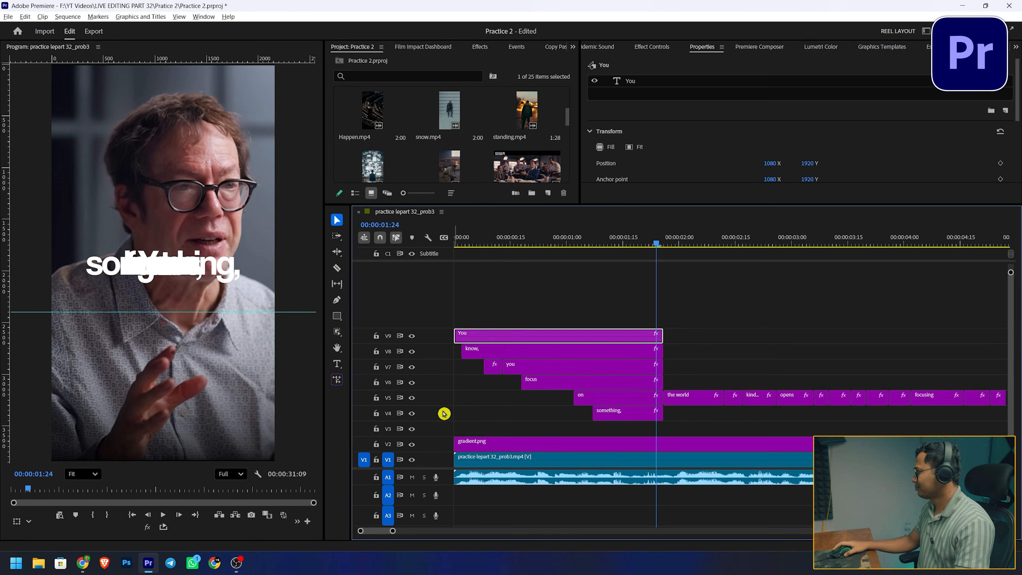
left_click(455, 246)
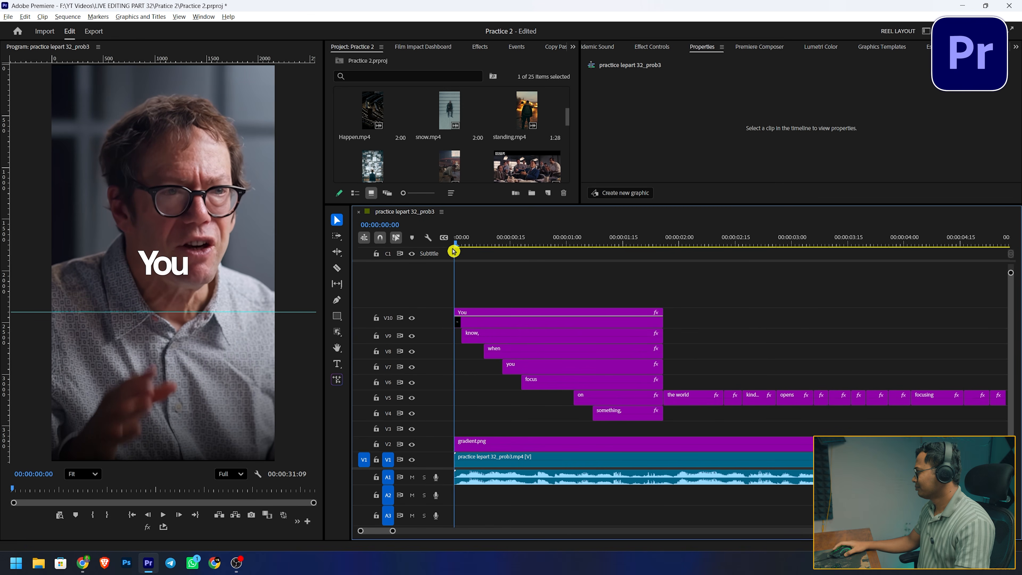
scroll(471, 278, "up", 3)
double_click(434, 322)
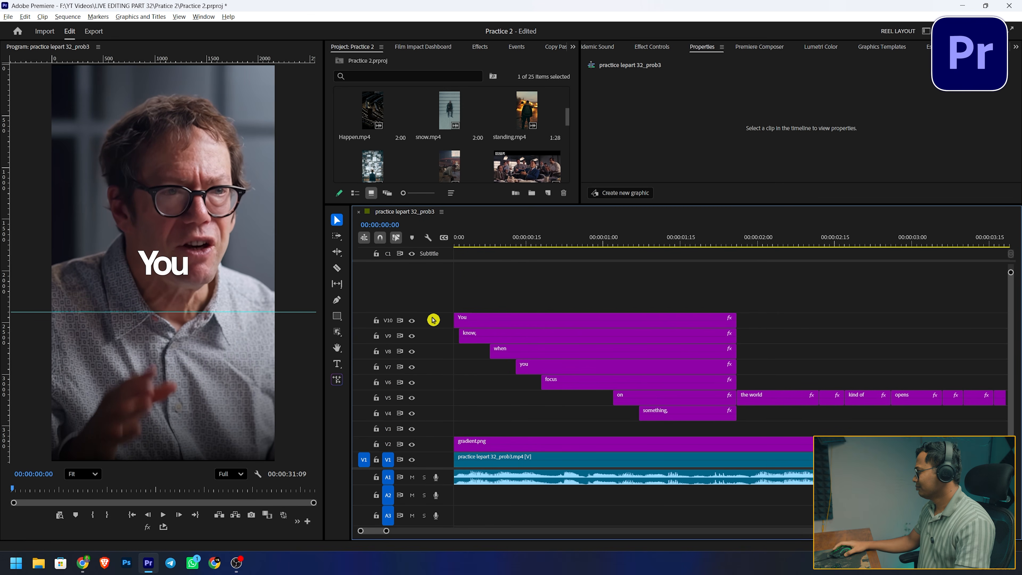
Position the opening "You" caption at 645 X, 2278 Y and reduce its scale
left_click(482, 320)
left_click_drag(807, 164, 957, 140)
left_click_drag(773, 171, 561, 170)
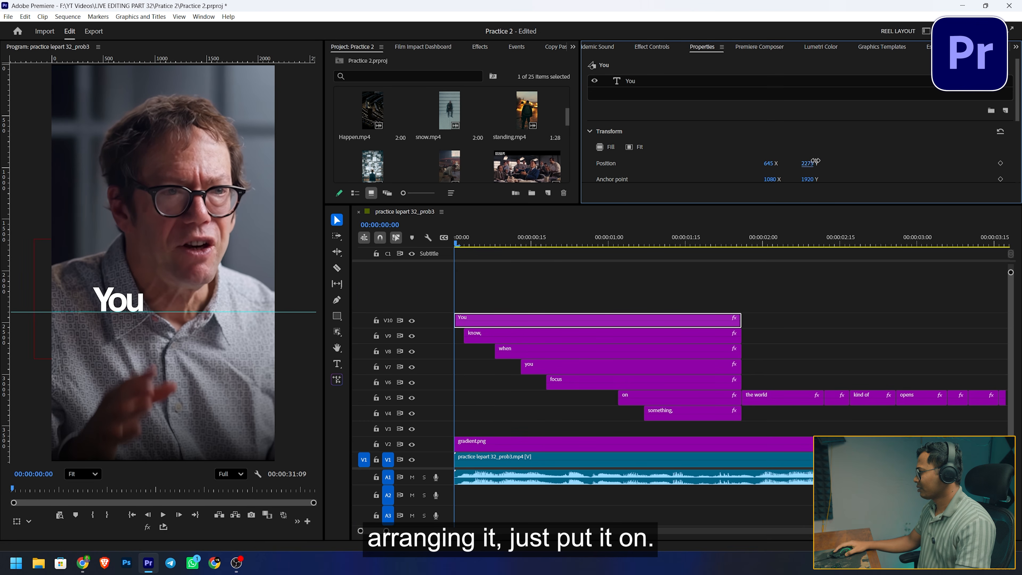
scroll(836, 153, "down", 2)
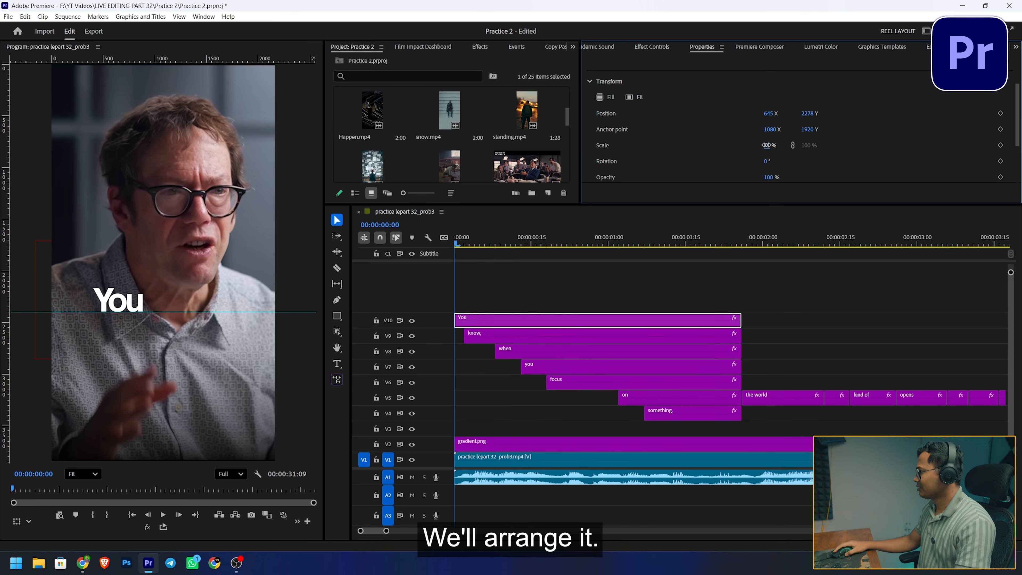
left_click_drag(757, 145, 755, 145)
Cut all tracks where "when" starts and ripple-delete the opening section with "You" and "know,"
left_click(529, 281)
key("space")
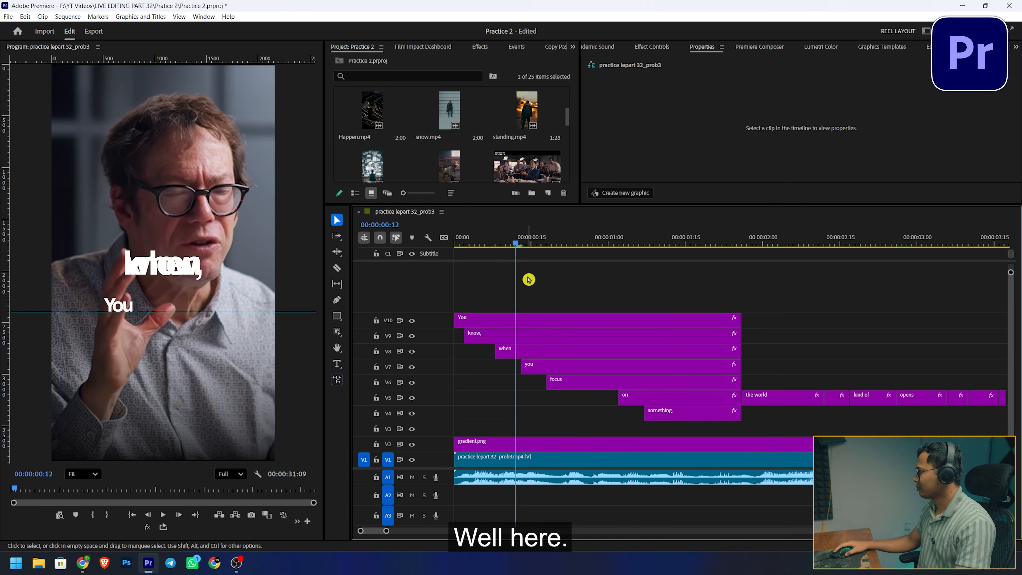
key("q")
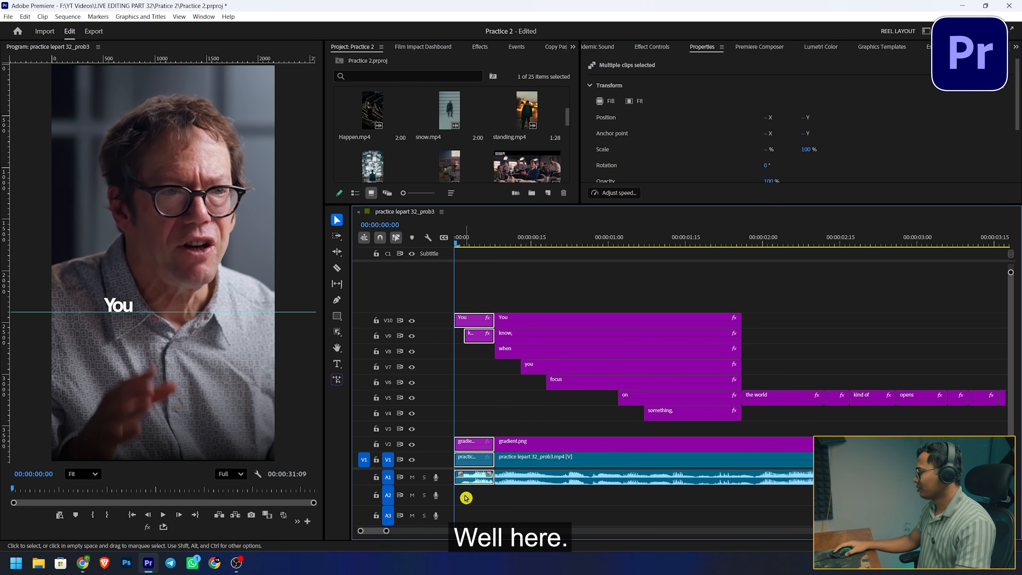
key("Delete")
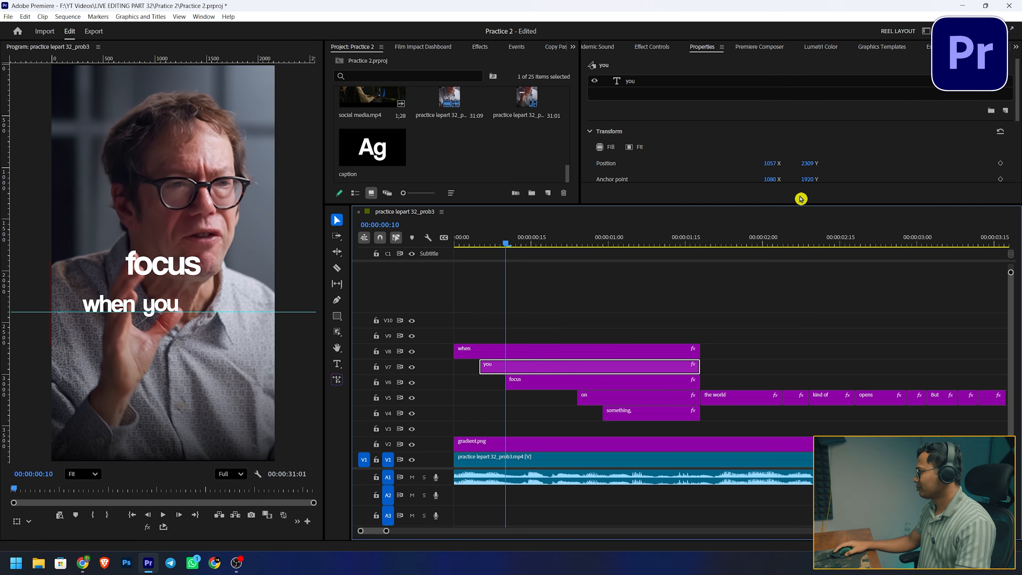
Set the X position of the "you" caption to 1040, moving it closer to "when"
left_click_drag(779, 169, 766, 161)
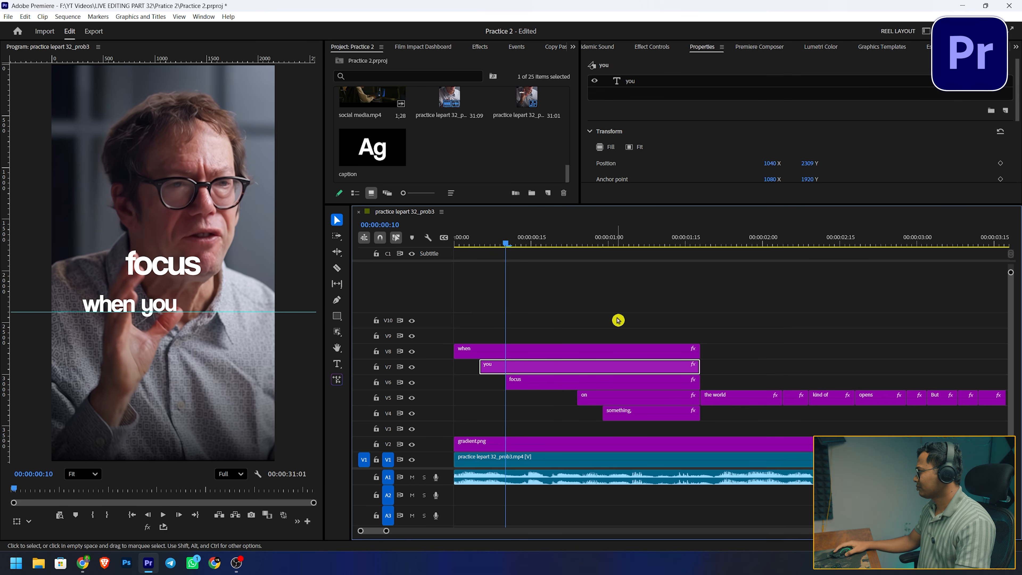
Change the "when" and "you" captions' font to Adobe Garamond Pro Semibold Italic and reposition "something" beneath "focus"
left_click(548, 350)
left_click(644, 78)
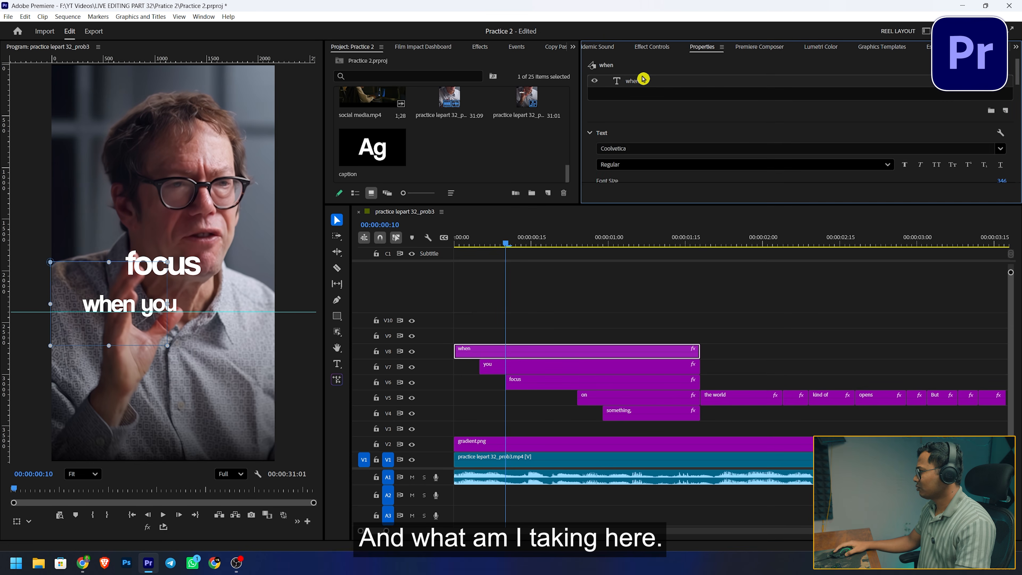
left_click(649, 147)
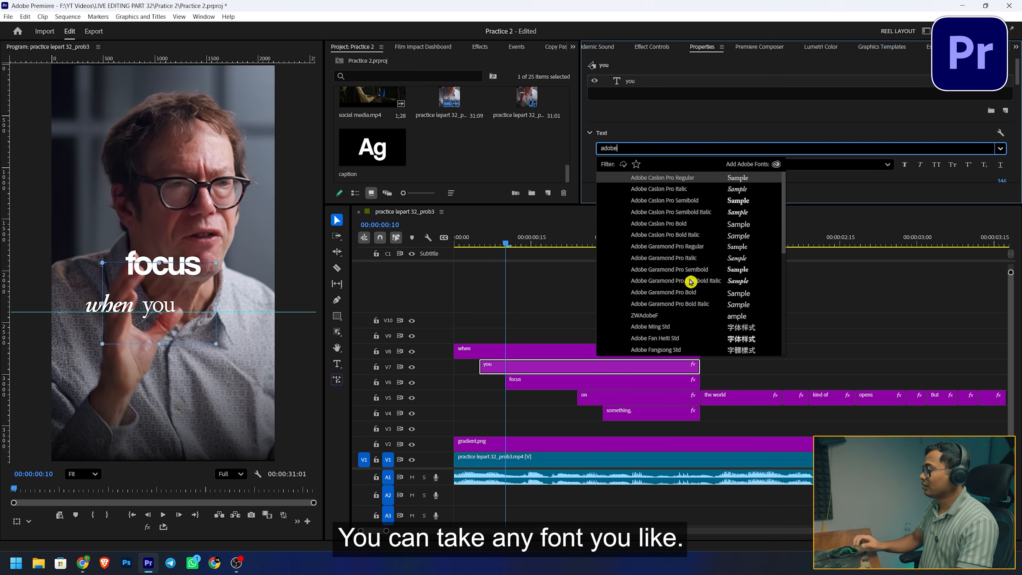
left_click(691, 282)
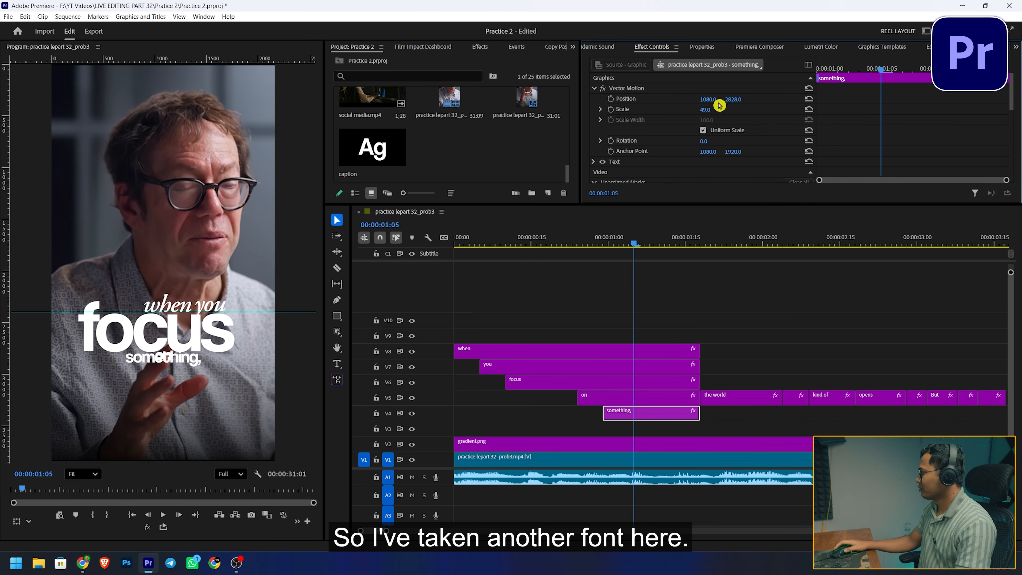
left_click_drag(715, 101, 734, 138)
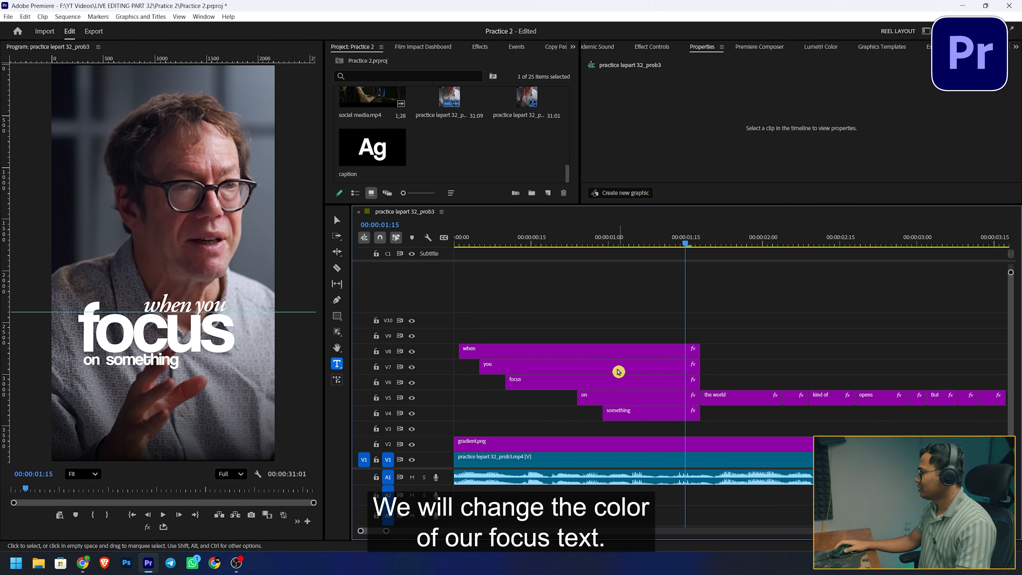
Change the fill colour of the "focus" caption to bright blue 00B9FF
left_click(577, 382)
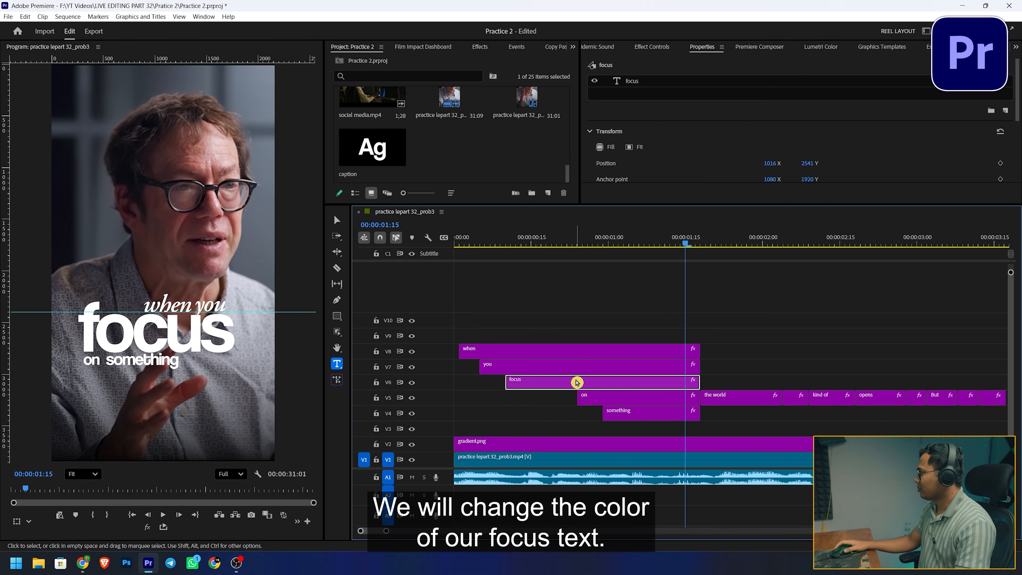
scroll(730, 137, "down", 6)
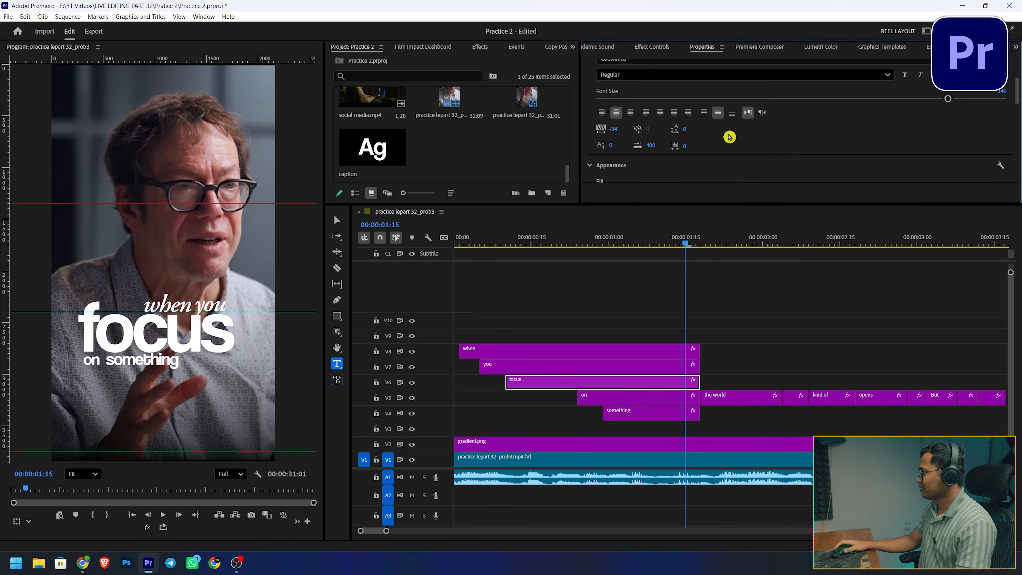
left_click(618, 138)
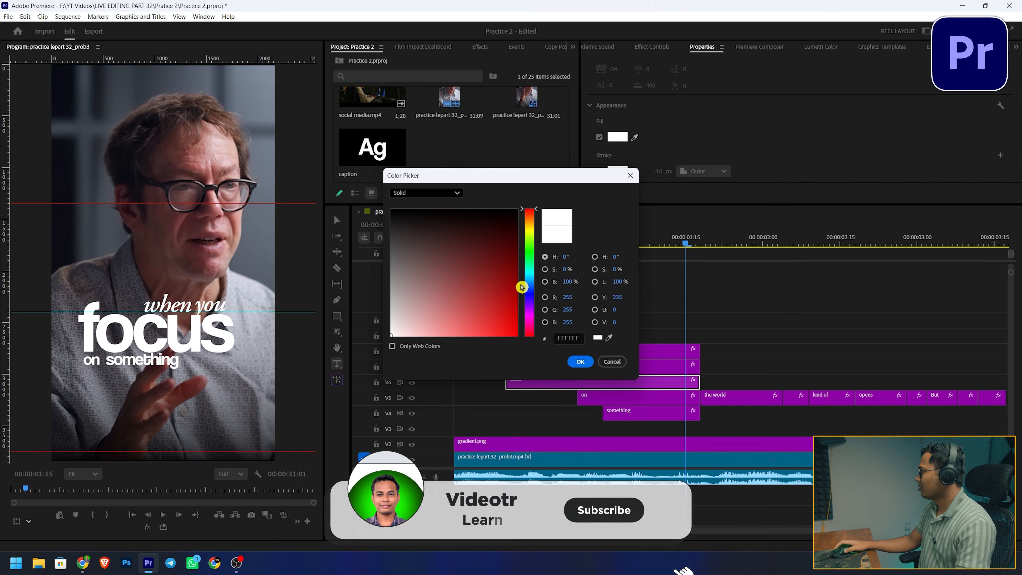
left_click(530, 278)
left_click_drag(467, 270, 579, 417)
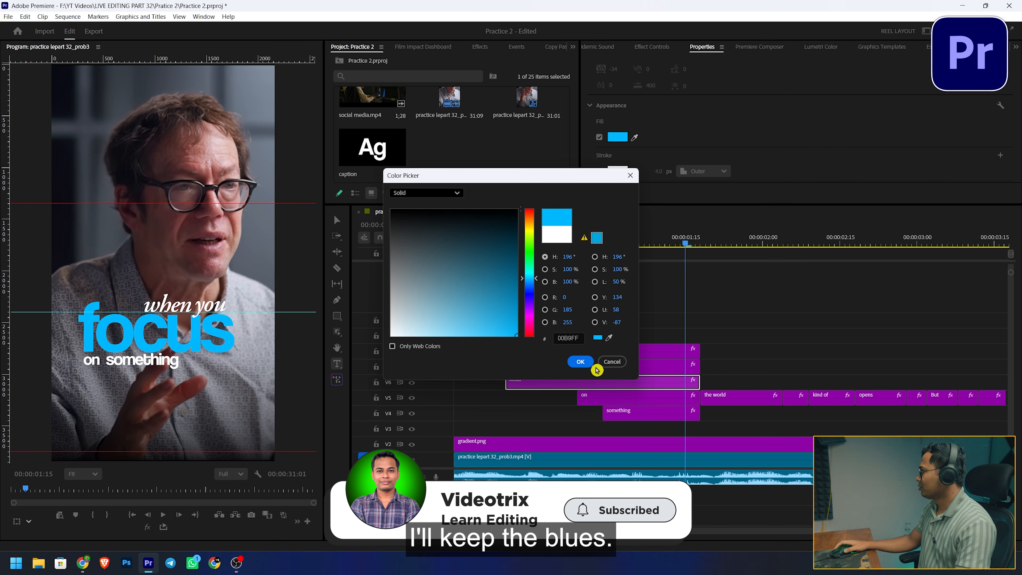
left_click(593, 365)
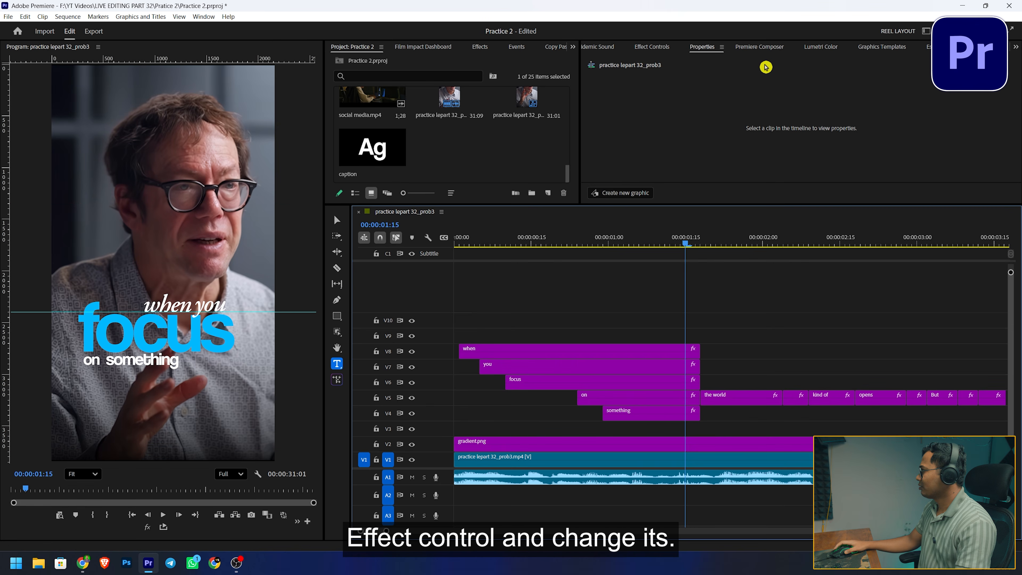
Set the blend mode of the "focus" caption to Hard Light
left_click(759, 47)
left_click(652, 46)
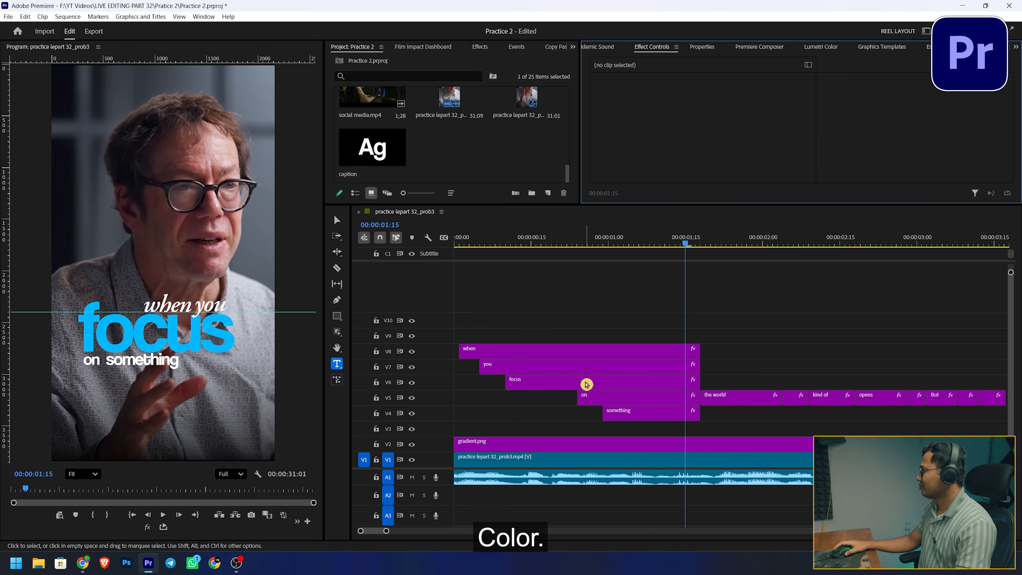
left_click(582, 382)
scroll(780, 128, "down", 3)
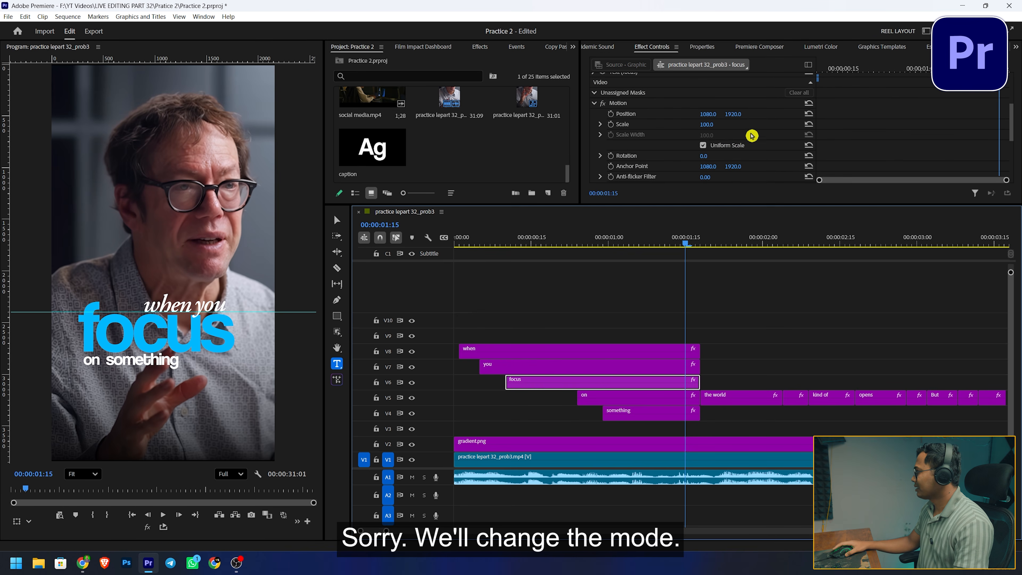
scroll(730, 142, "down", 5)
left_click(730, 141)
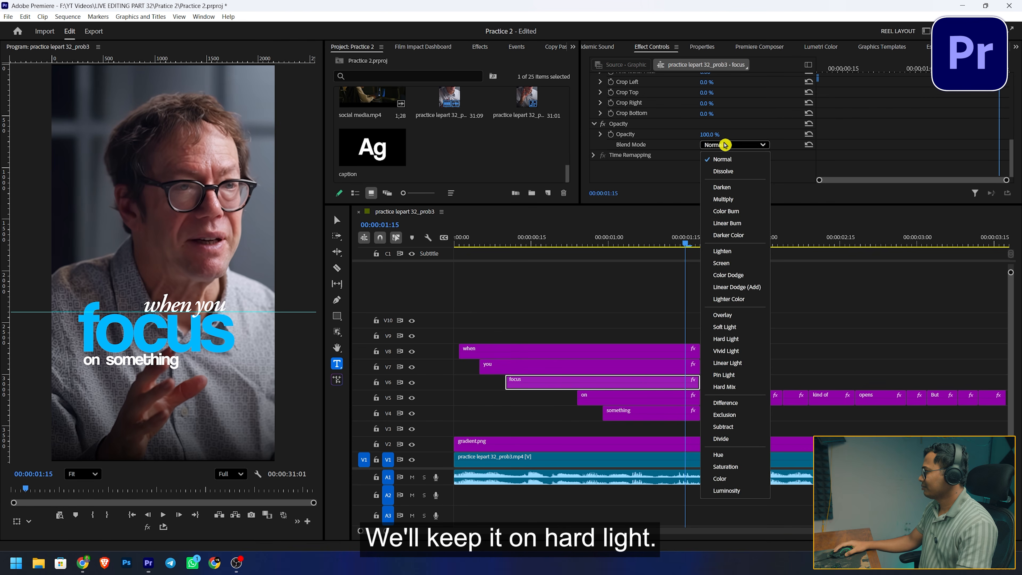
left_click(739, 346)
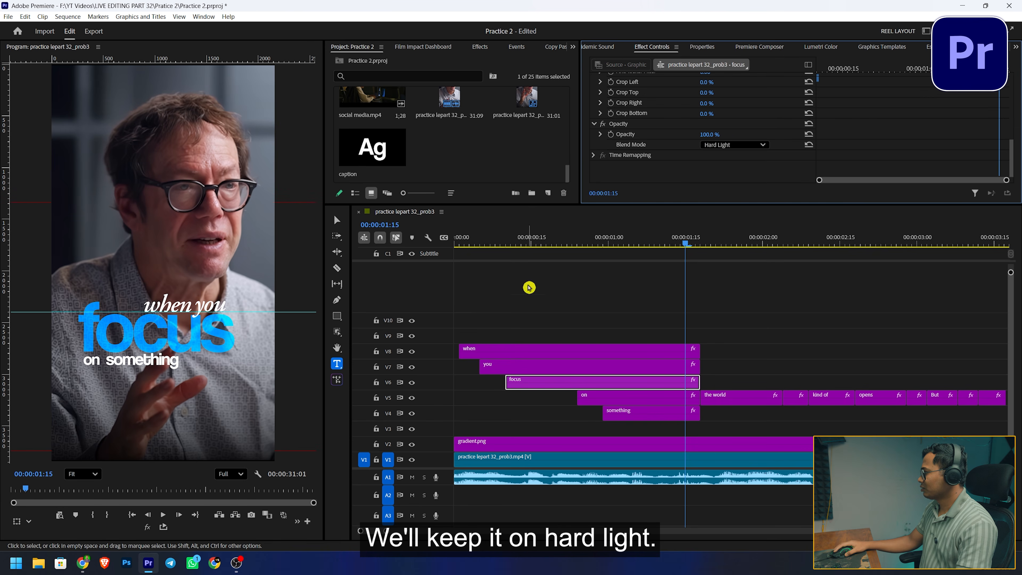
left_click(706, 322)
Find the Videotrix Transform (Motion Blur) preset and apply it to the "when" caption on V8
left_click(500, 354)
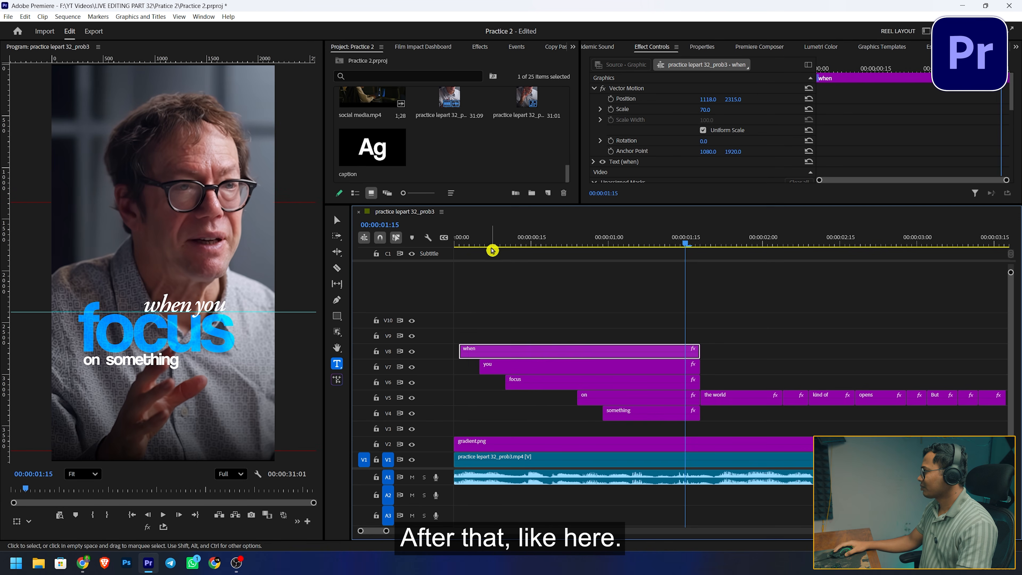
left_click(461, 241)
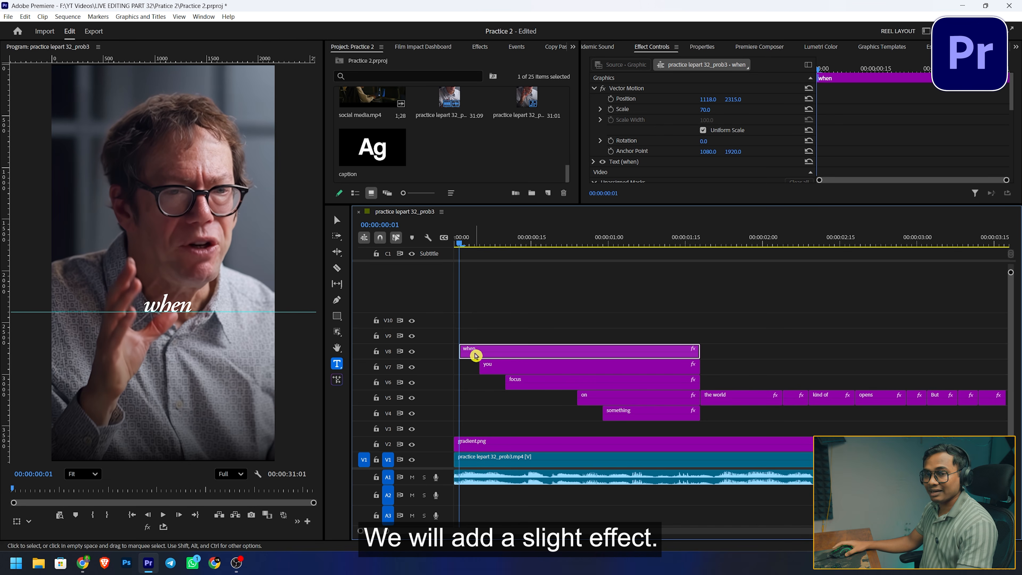
left_click_drag(511, 205, 500, 280)
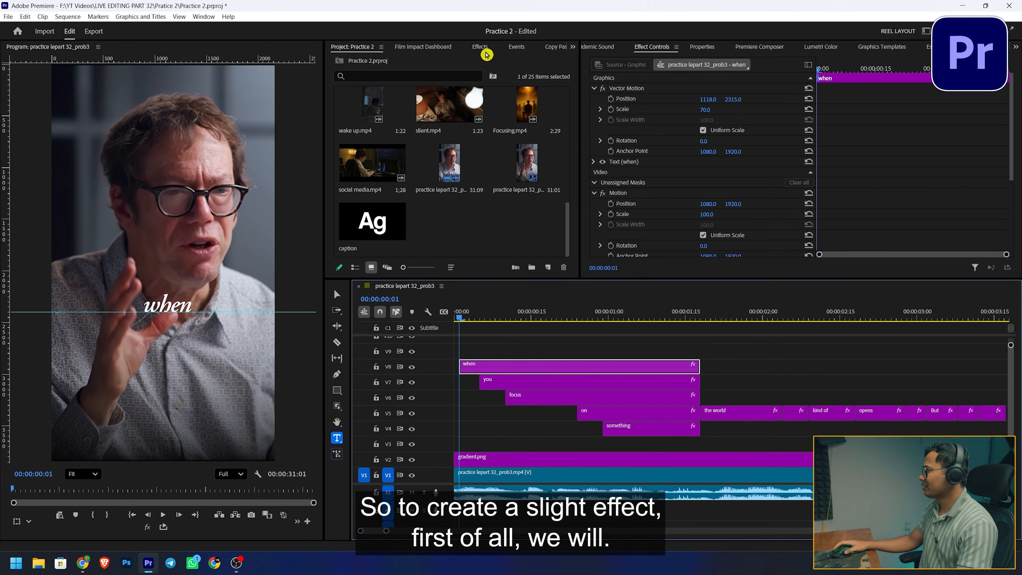
left_click(480, 47)
left_click(375, 63)
type("transform")
scroll(513, 148, "down", 5)
left_click_drag(489, 385, 488, 384)
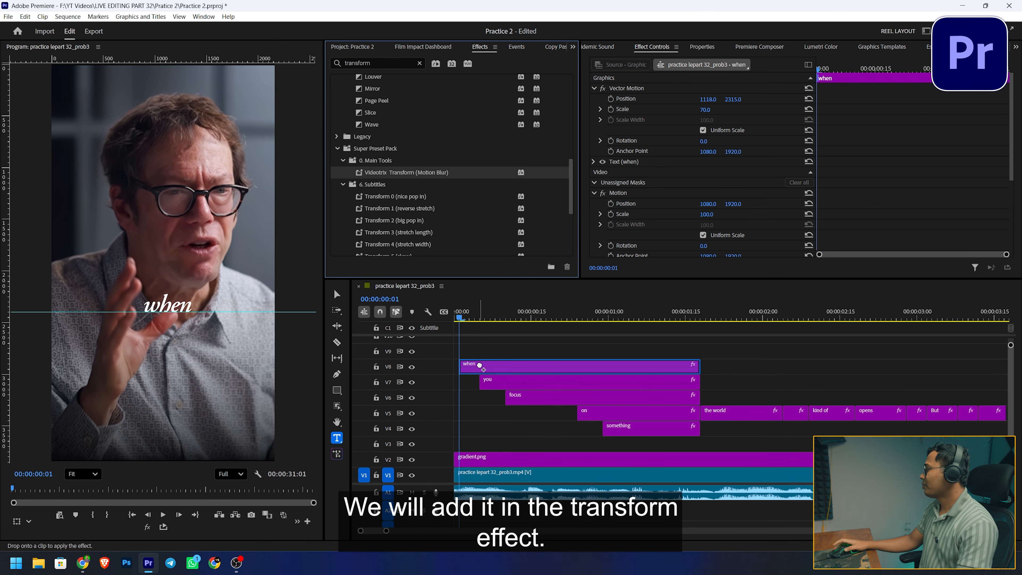
Keyframe the Transform position of "when" at 1080, 1920 on 00:00:00:01 and 556, 1920 on 00:00:00:04
scroll(810, 175, "down", 5)
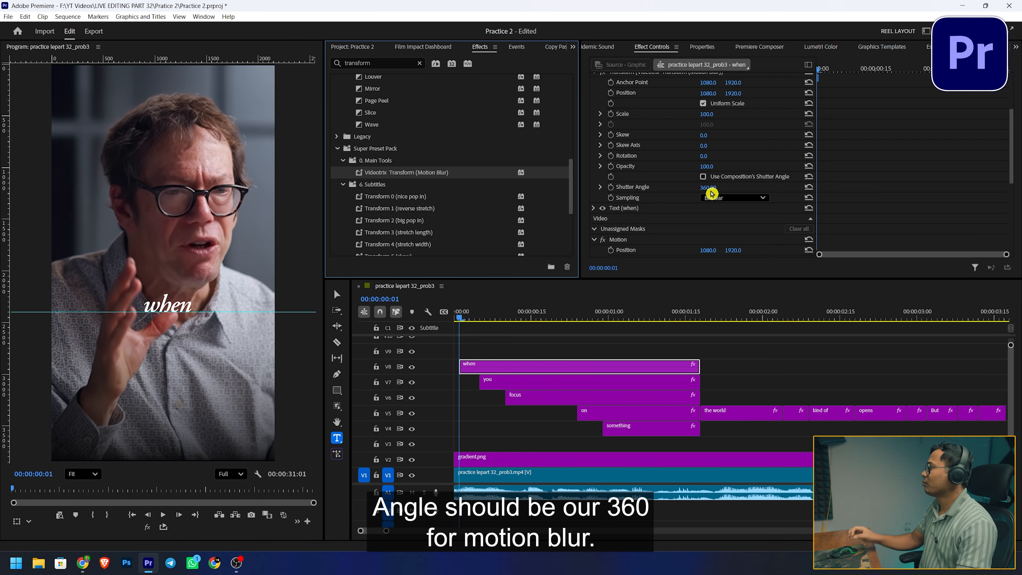
scroll(879, 151, "up", 4)
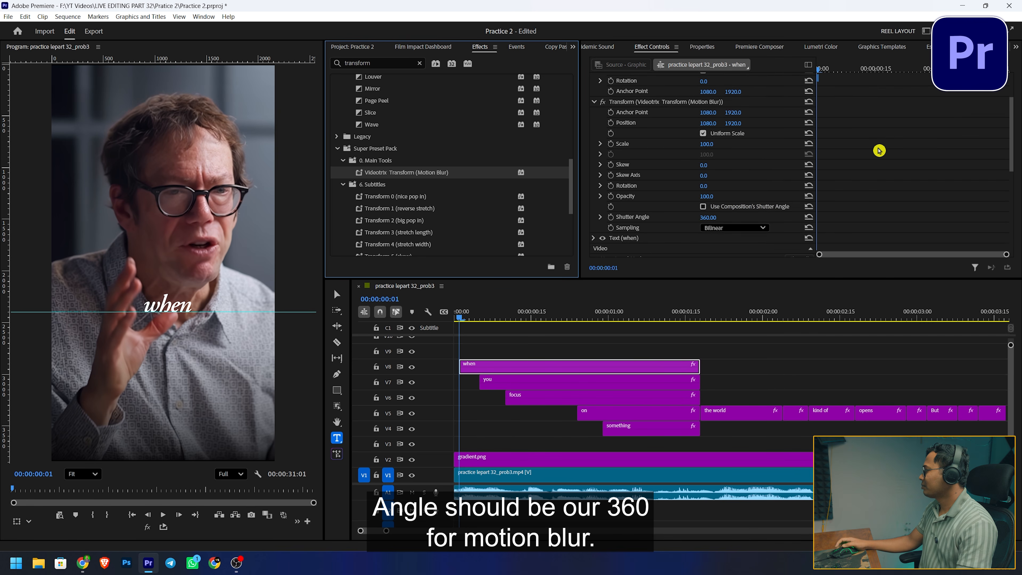
left_click(610, 132)
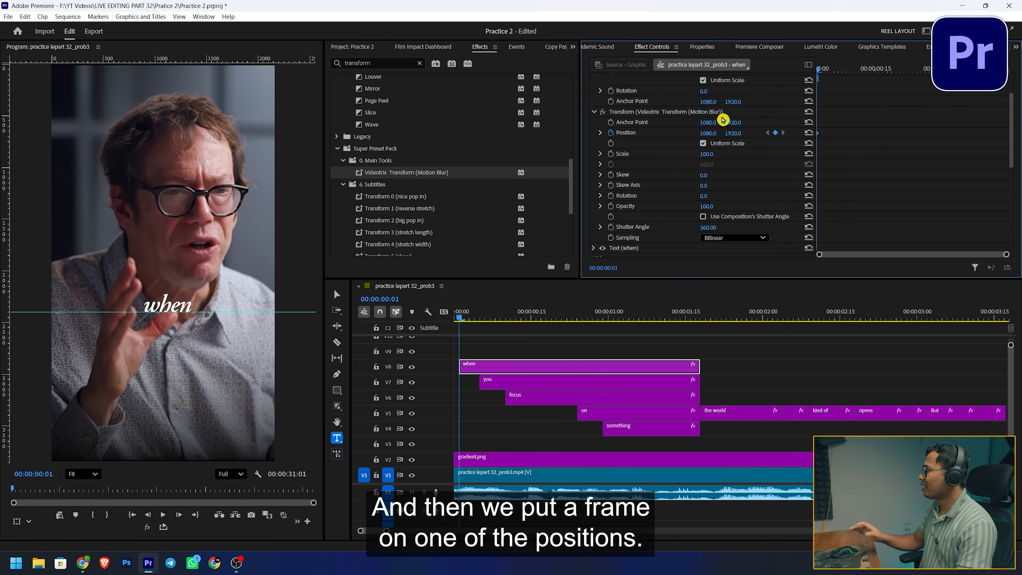
left_click(823, 73)
left_click_drag(823, 73, 830, 73)
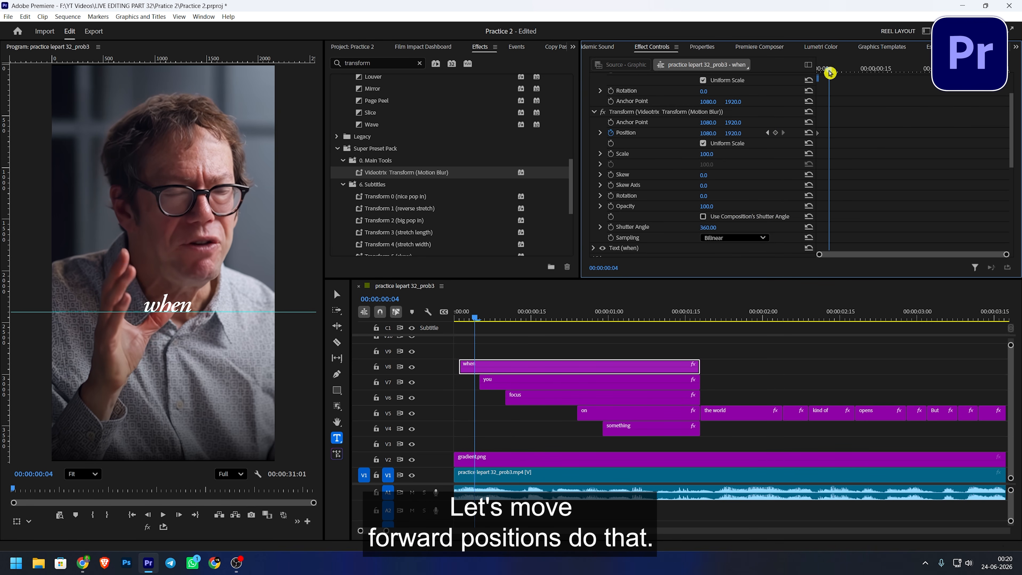
left_click_drag(707, 134, 695, 133)
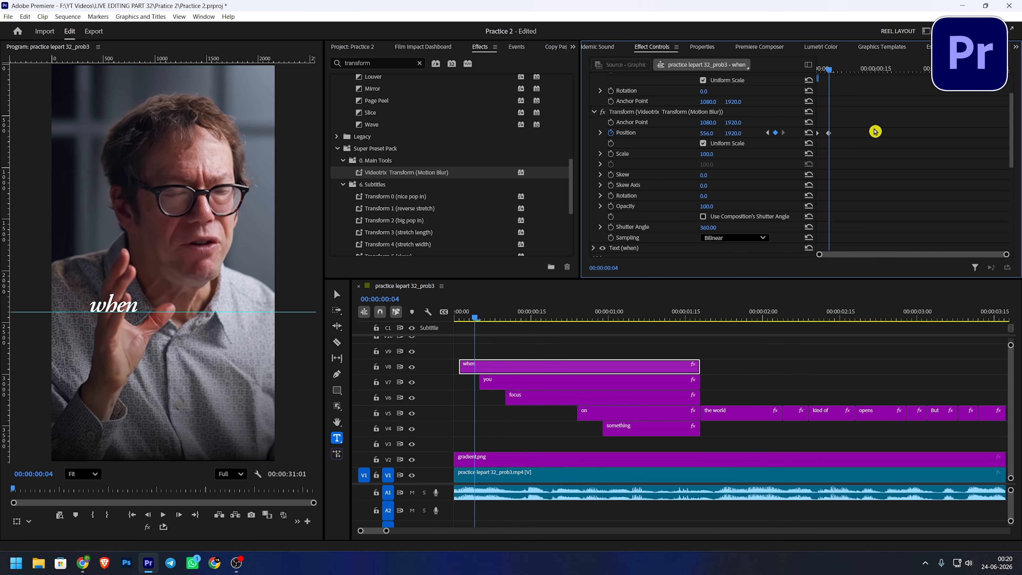
Keyframe the Transform opacity of "when" at 0 on 00:00:00:01 and 100 on 00:00:00:03
left_click_drag(832, 67, 829, 68)
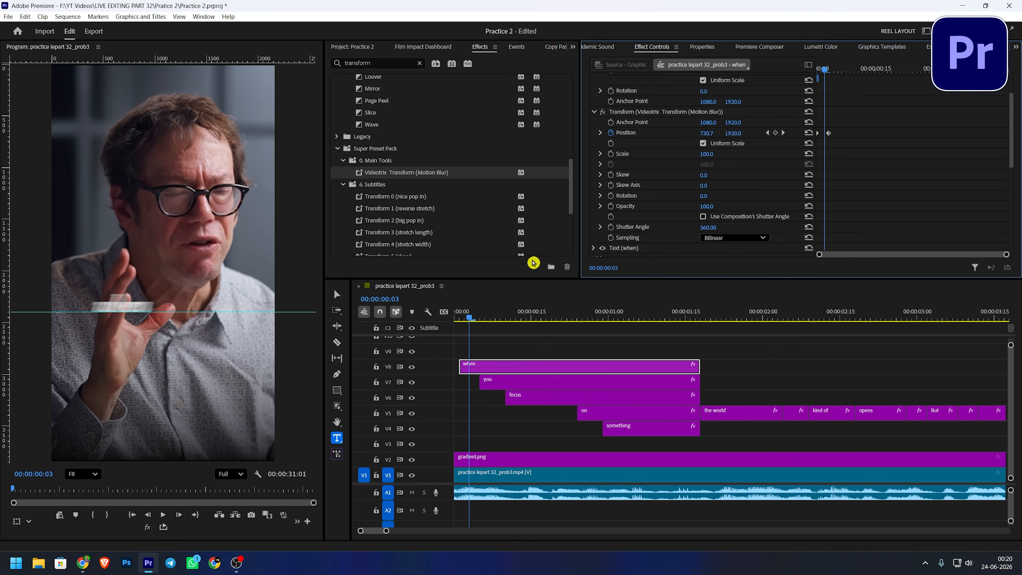
left_click(611, 206)
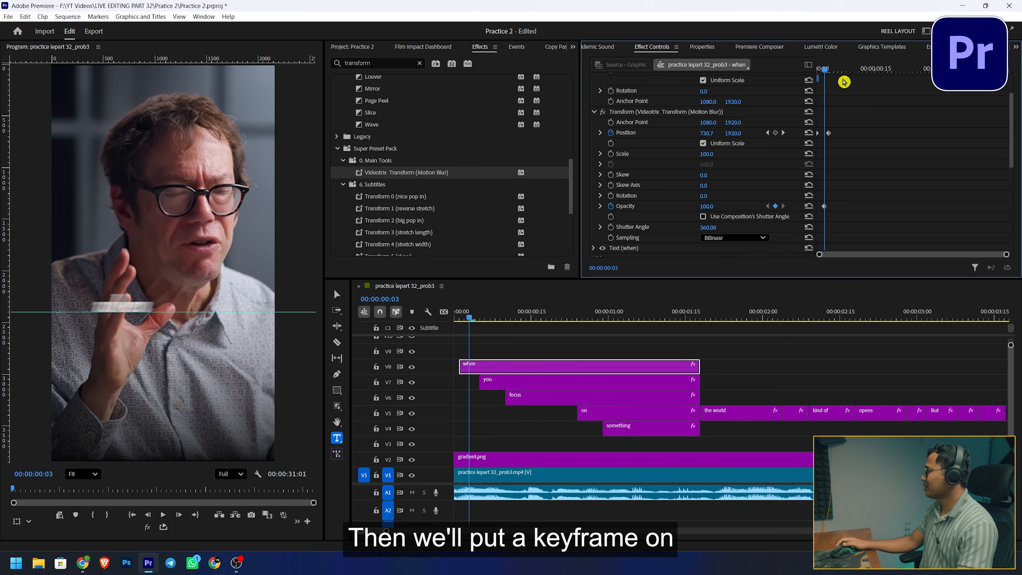
left_click_drag(826, 72, 819, 70)
left_click_drag(701, 205, 699, 206)
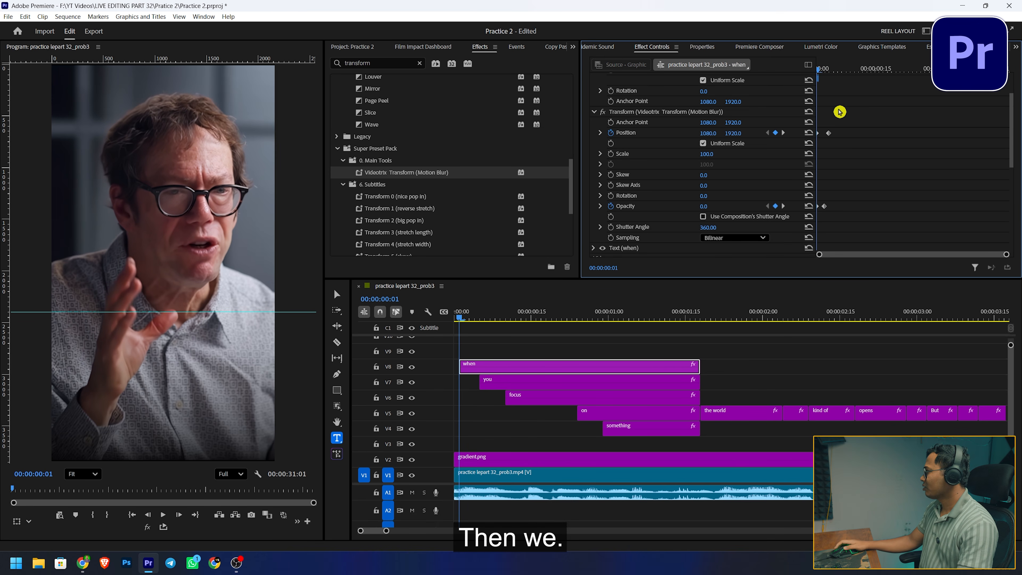
Apply temporal Ease In and Ease Out to both Transform position keyframes of "when"
right_click(829, 133)
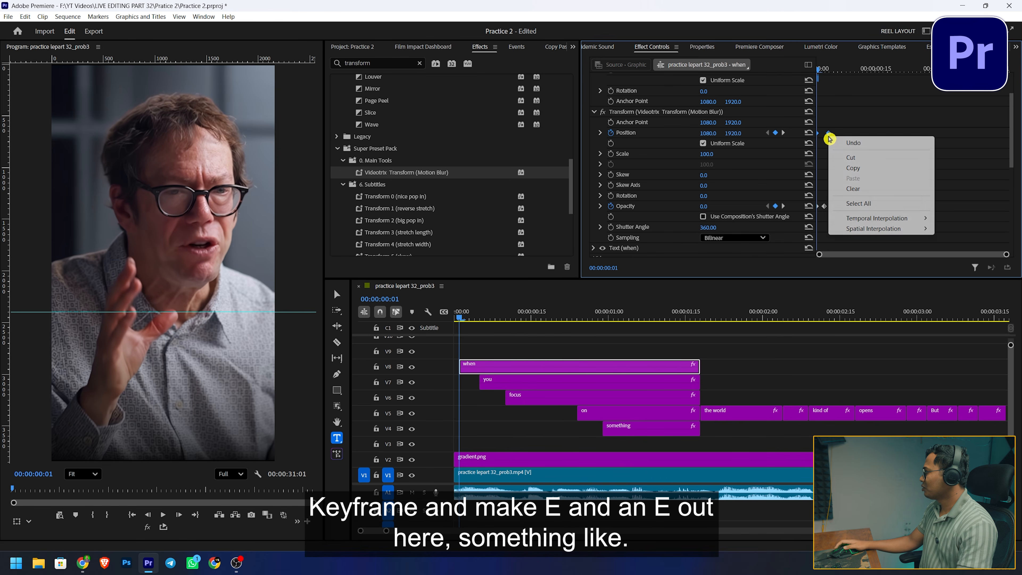
mouse_move(878, 218)
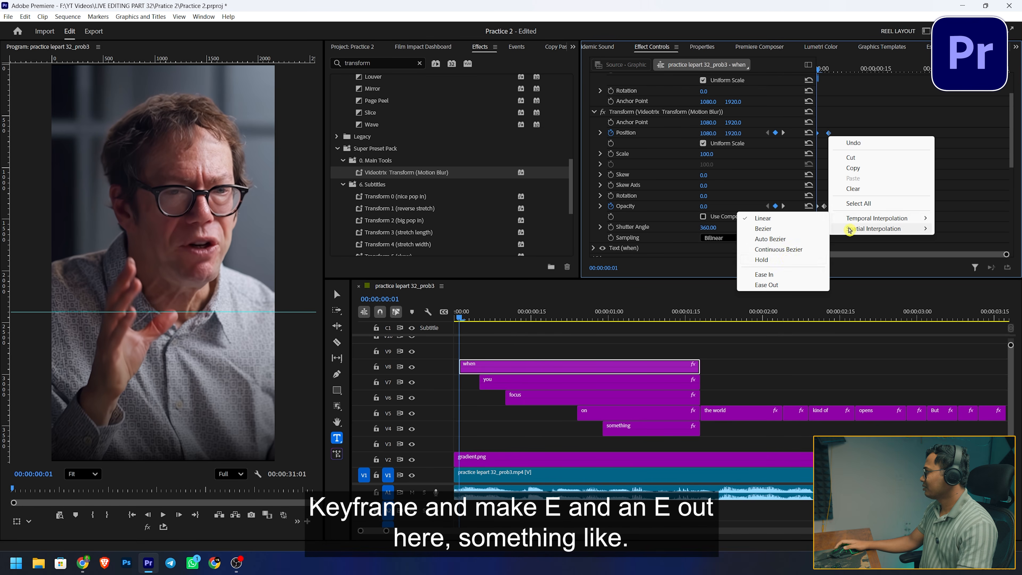
left_click(776, 276)
right_click(829, 133)
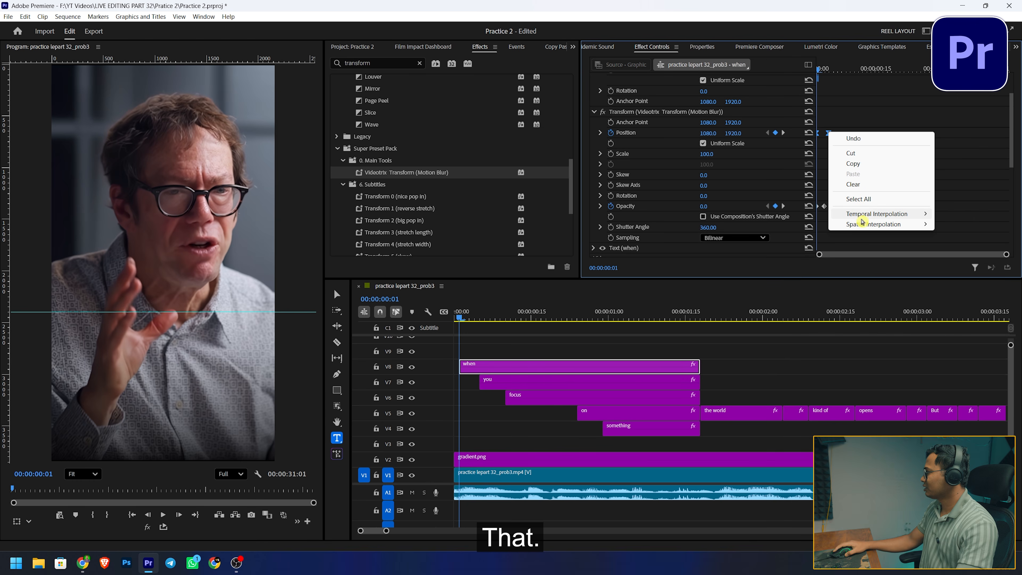
mouse_move(865, 217)
left_click(777, 285)
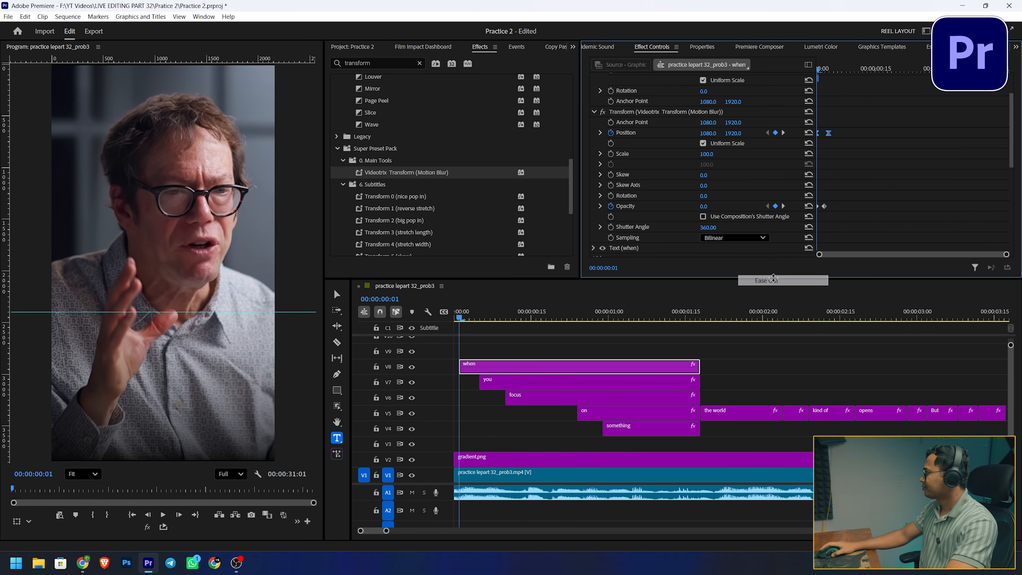
Reshape the position velocity graph of "when" into a sharp early peak and move its end keyframe to 00:00:00:03
scroll(851, 179, "up", 1)
left_click_drag(1004, 259, 831, 255)
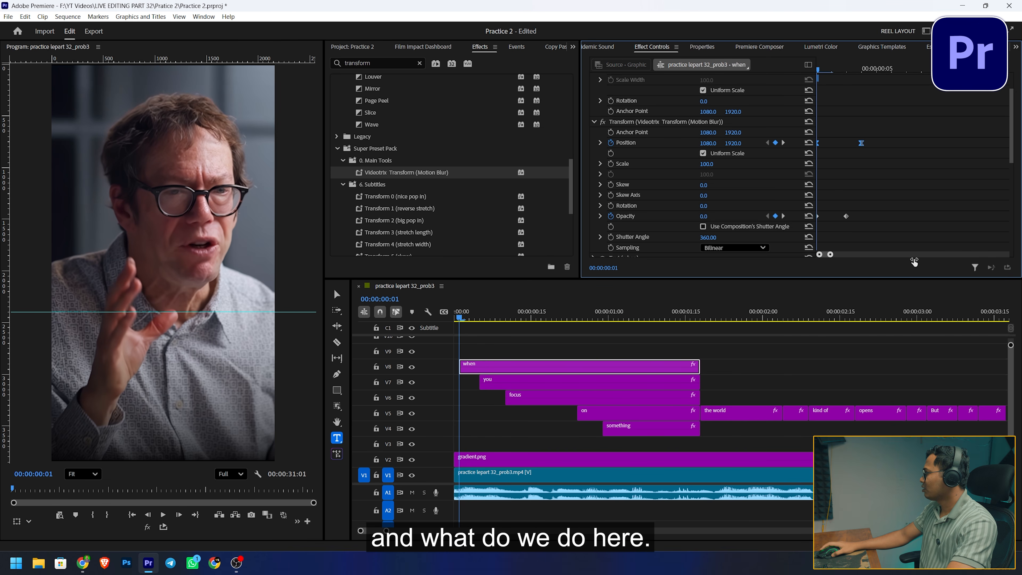
left_click(601, 142)
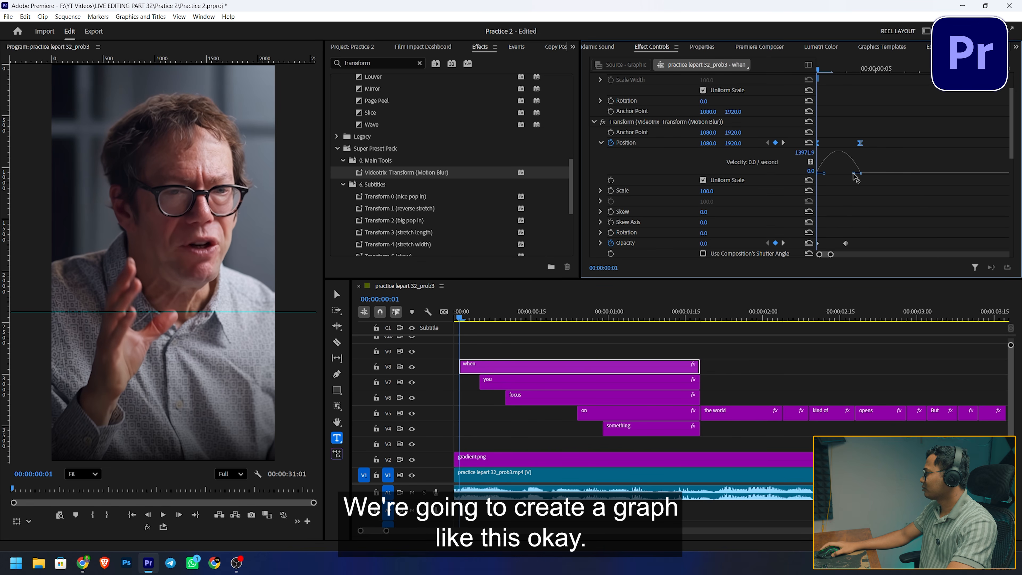
left_click_drag(854, 173, 844, 174)
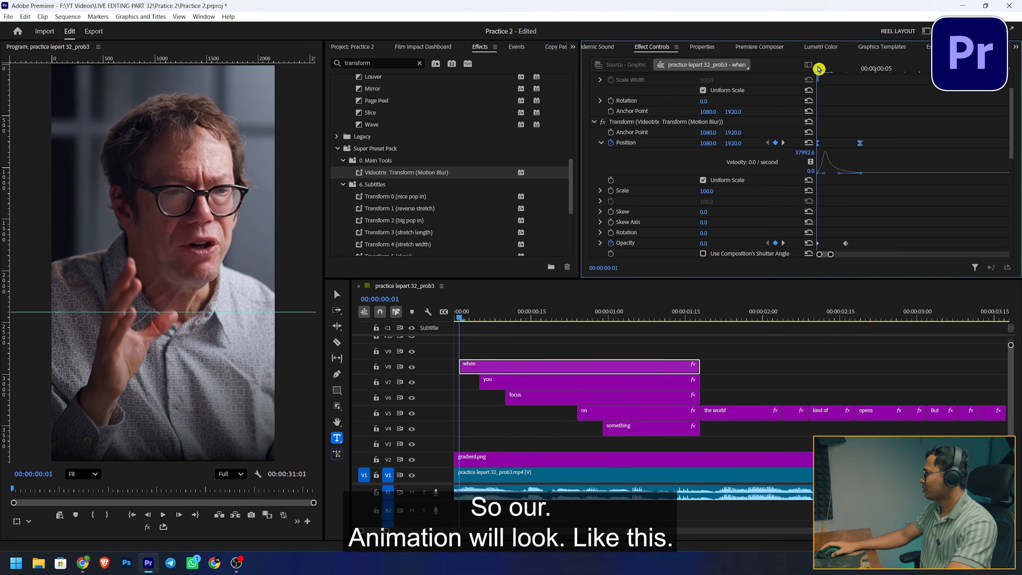
left_click_drag(825, 71, 854, 77)
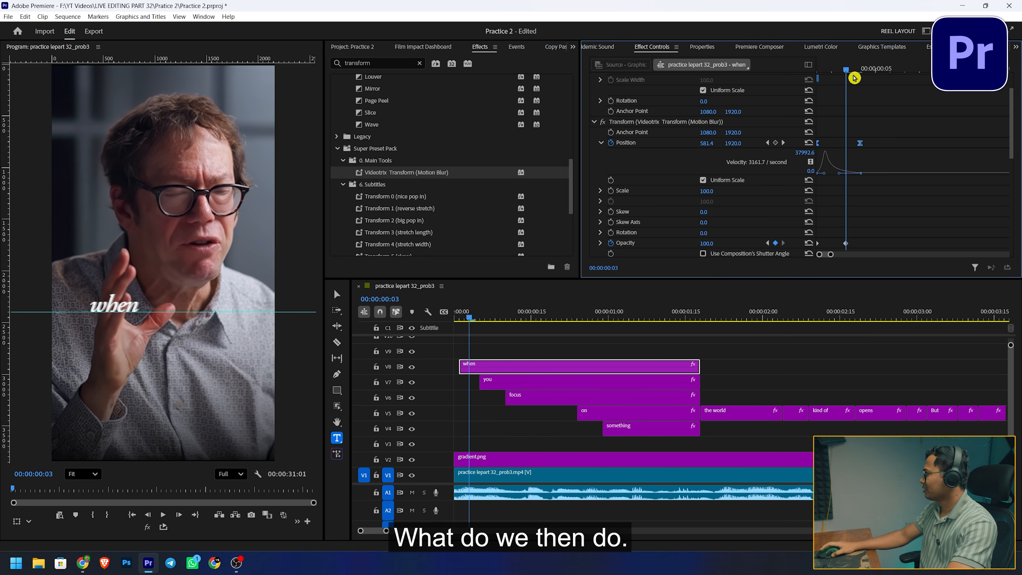
mouse_move(819, 149)
left_mouse_down()
mouse_move(877, 143)
mouse_move(809, 148)
left_mouse_up()
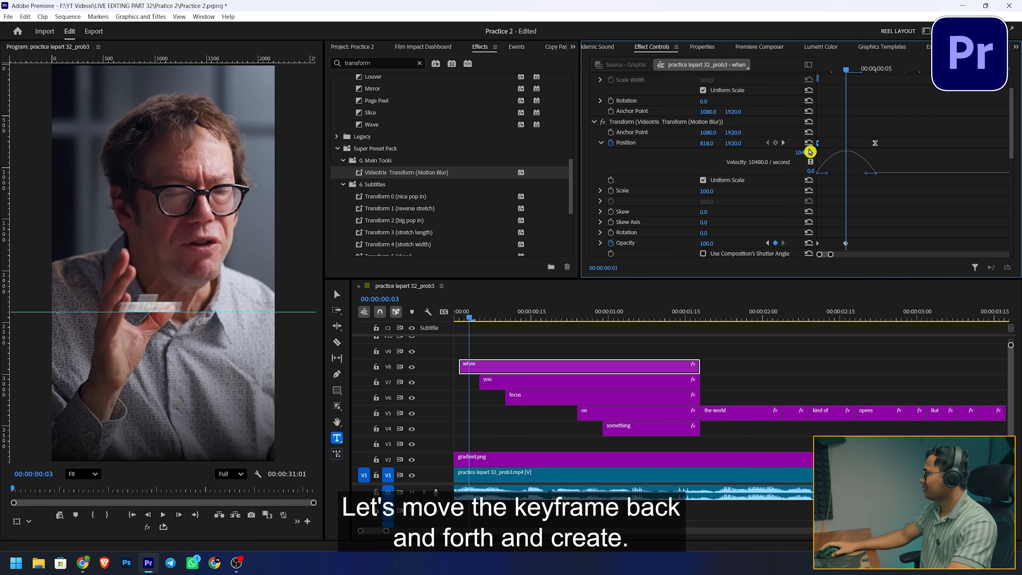
left_click_drag(863, 175, 819, 71)
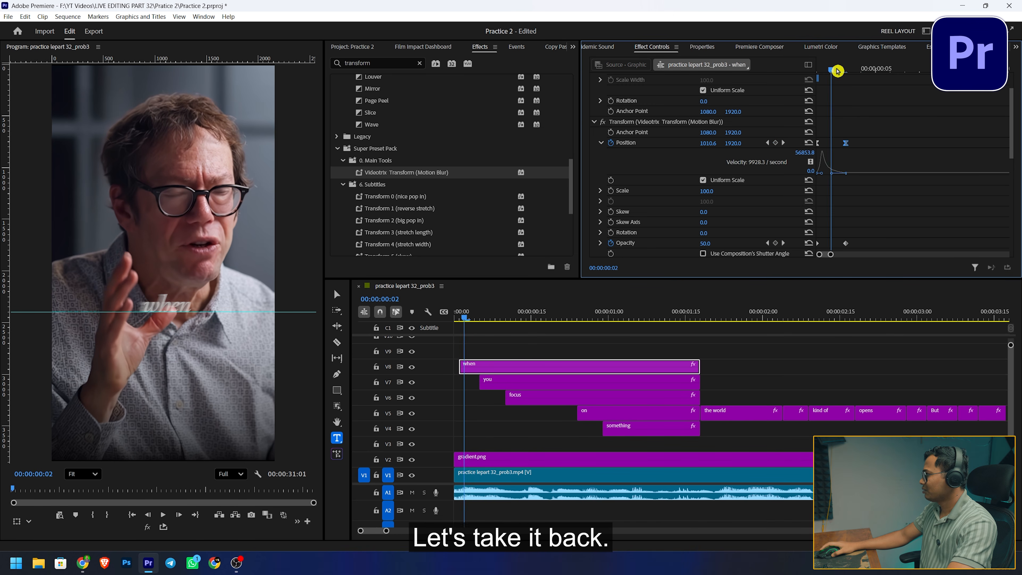
Move the end position and opacity keyframes of "when" later to slow its slide-in, and preview the animation
key("space")
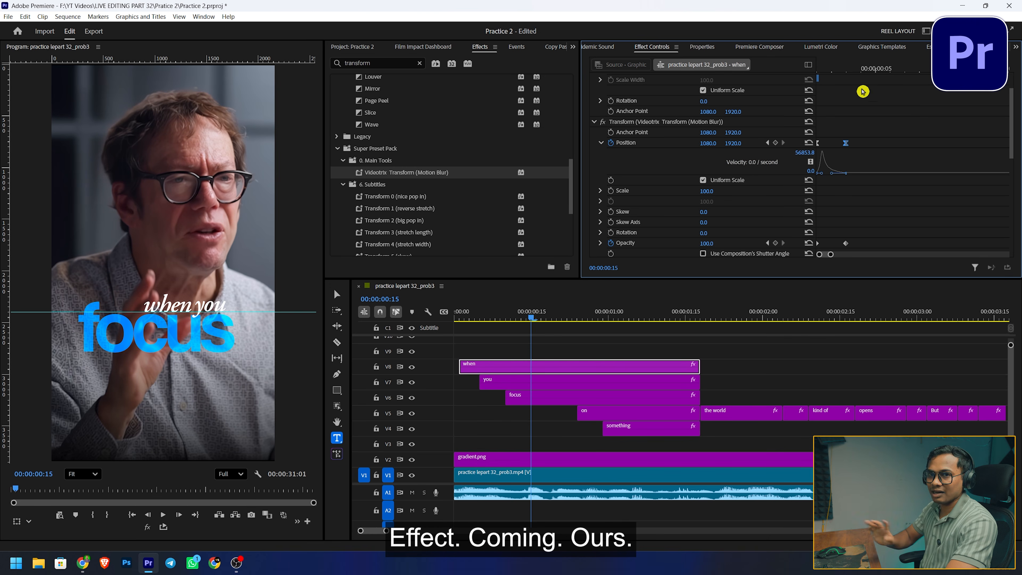
key("space")
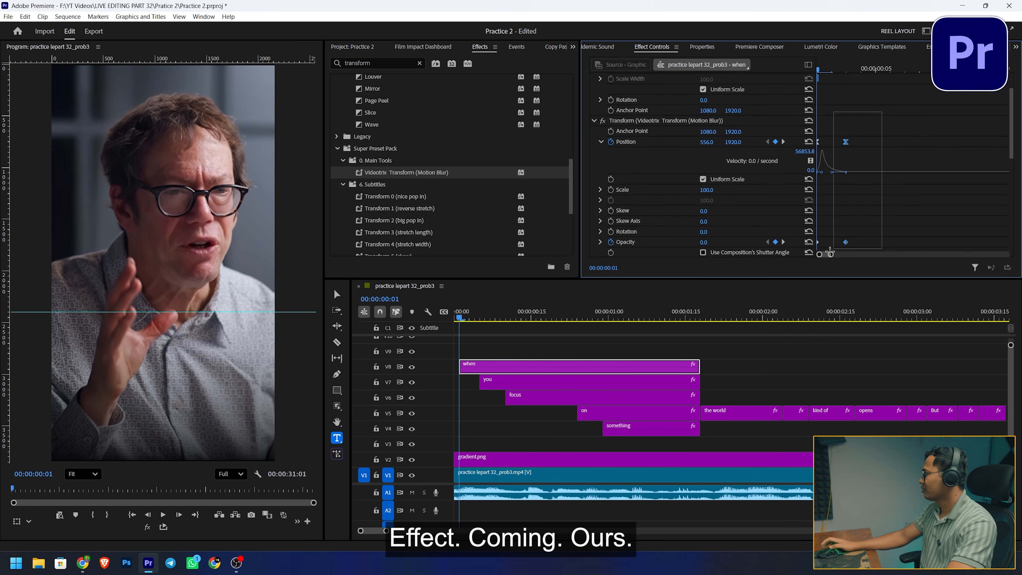
left_click_drag(847, 239, 935, 238)
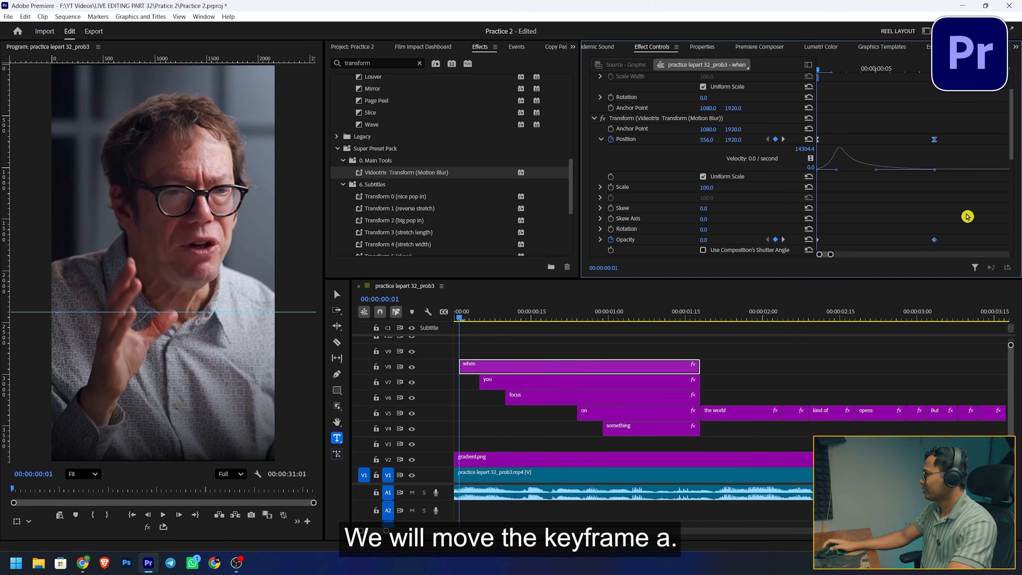
key("space")
key("space")
left_click_drag(827, 258, 1007, 255)
left_click(859, 61)
left_click_drag(860, 61, 884, 67)
left_click(640, 119)
right_click(642, 119)
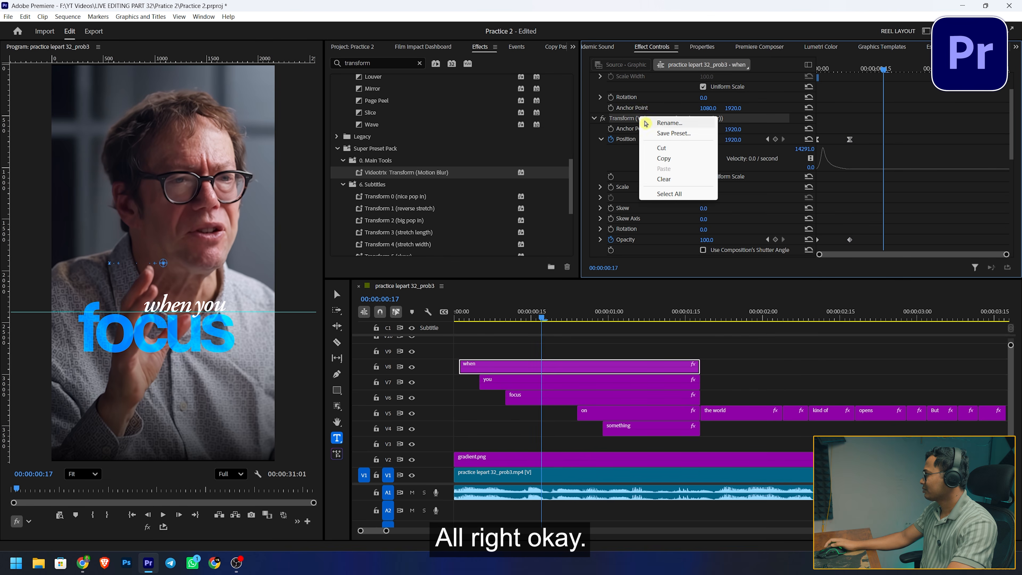
left_click(686, 135)
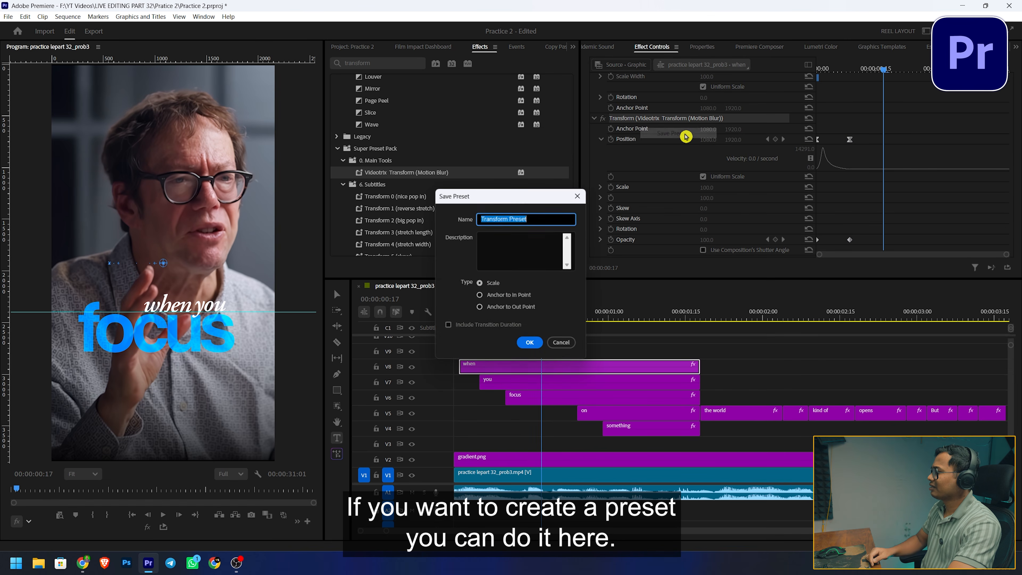
type("slide right")
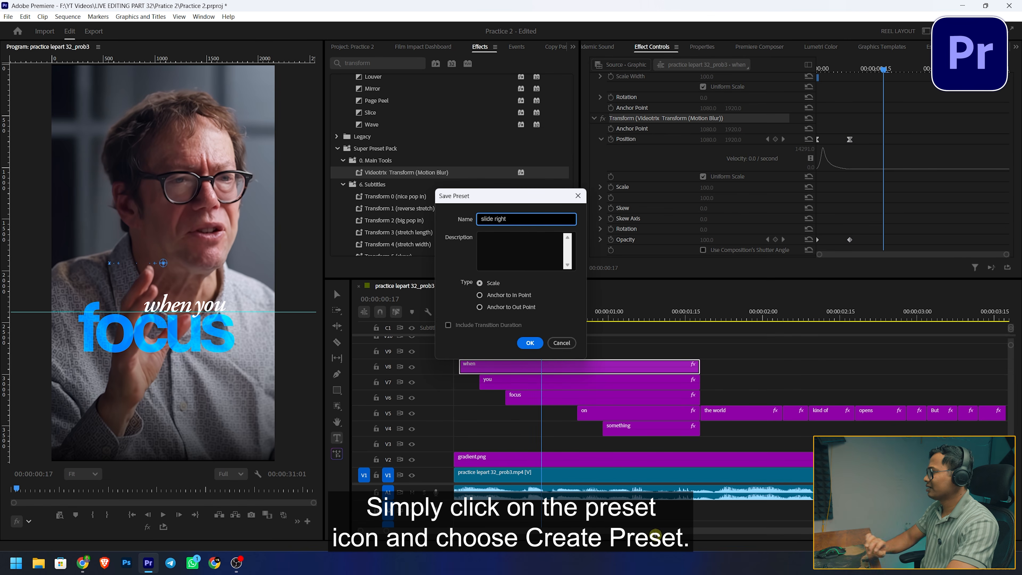
left_click(563, 343)
Copy the animated Transform effect from "when" to the "you" clip at 00:00:00:05 and play back both words
right_click(679, 122)
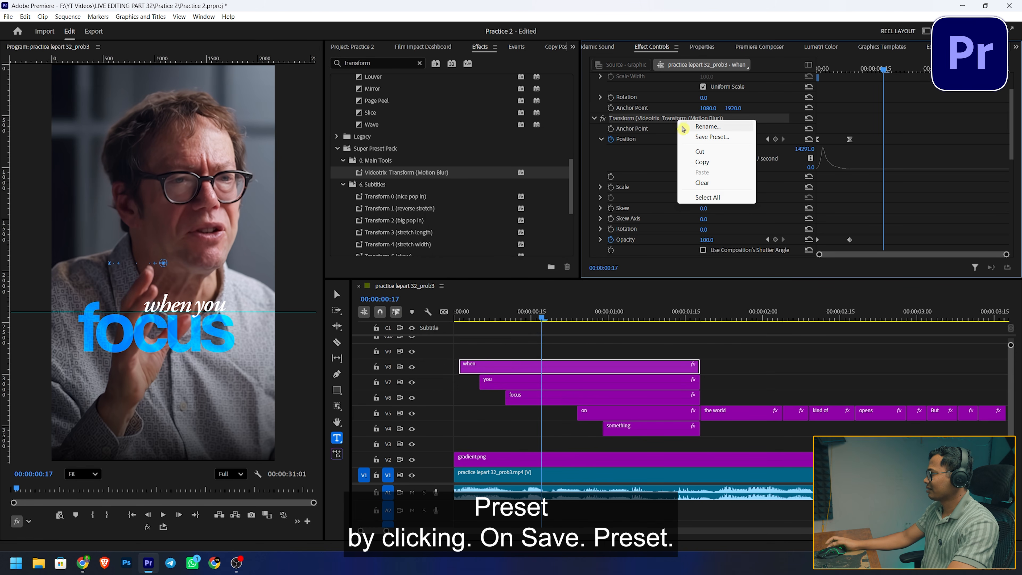
left_click(706, 162)
left_click(501, 387)
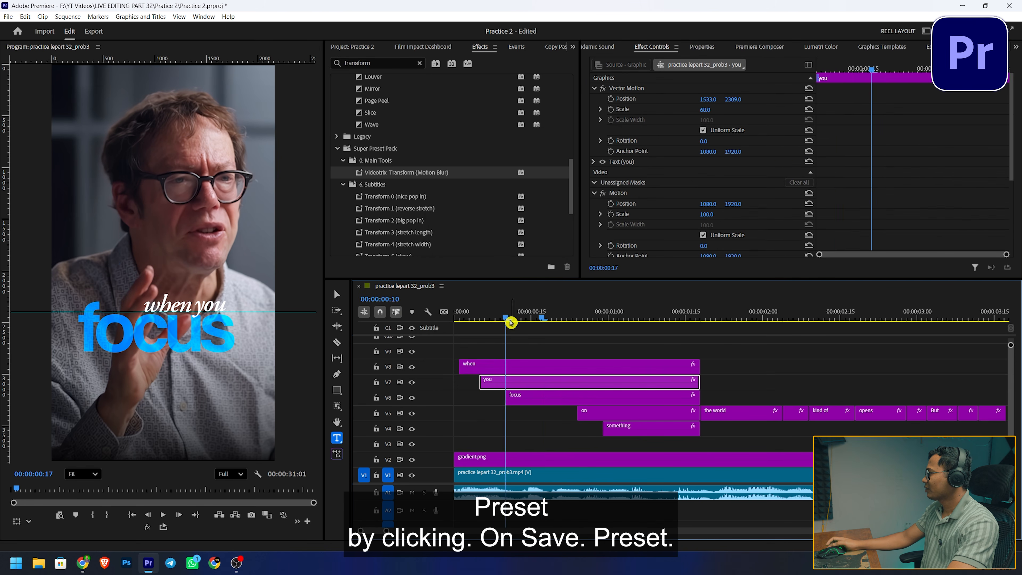
left_click(485, 316)
right_click(761, 185)
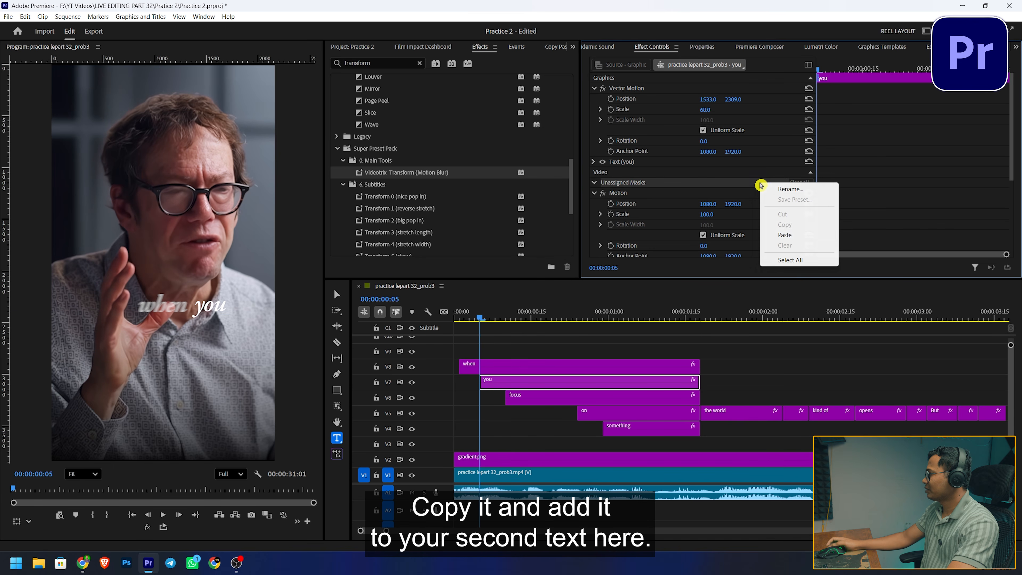
left_click(791, 241)
key("space")
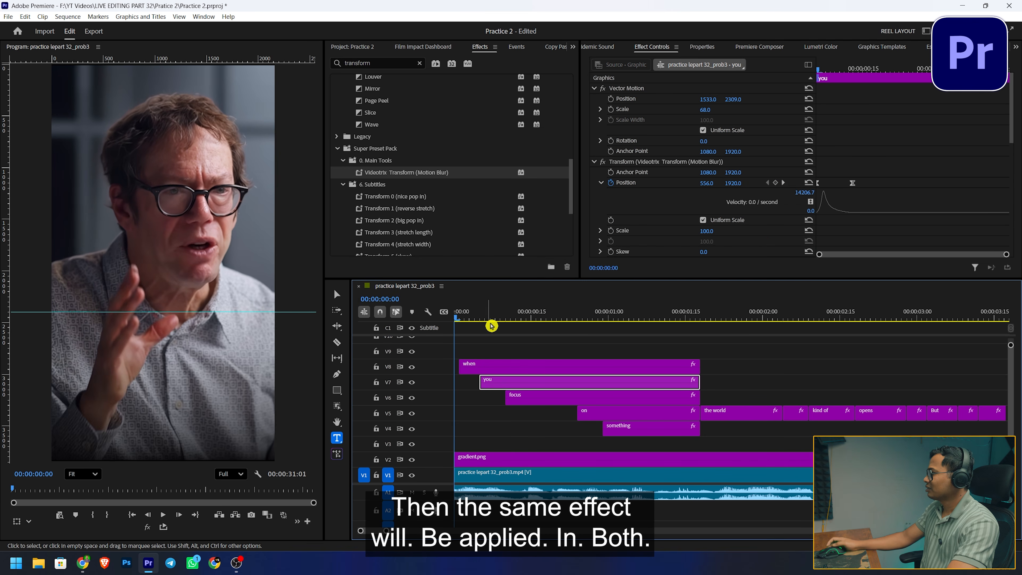
key("space")
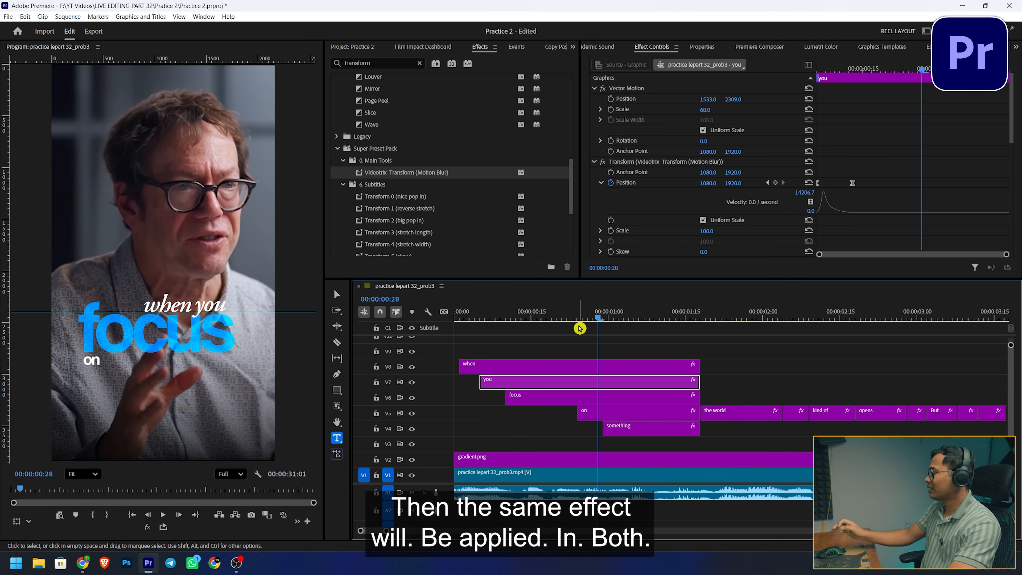
Apply the Videotrix Transform (Motion Blur) preset to "focus" and keyframe its position at 1080, 1920 and opacity at 100 as the end state
left_click(531, 399)
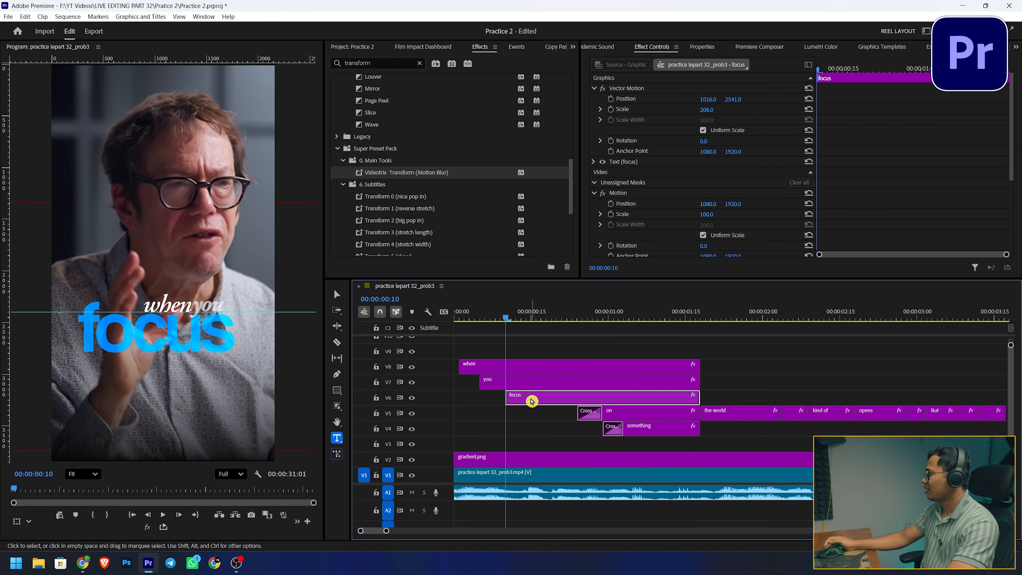
left_click_drag(412, 171, 520, 402)
scroll(779, 161, "down", 2)
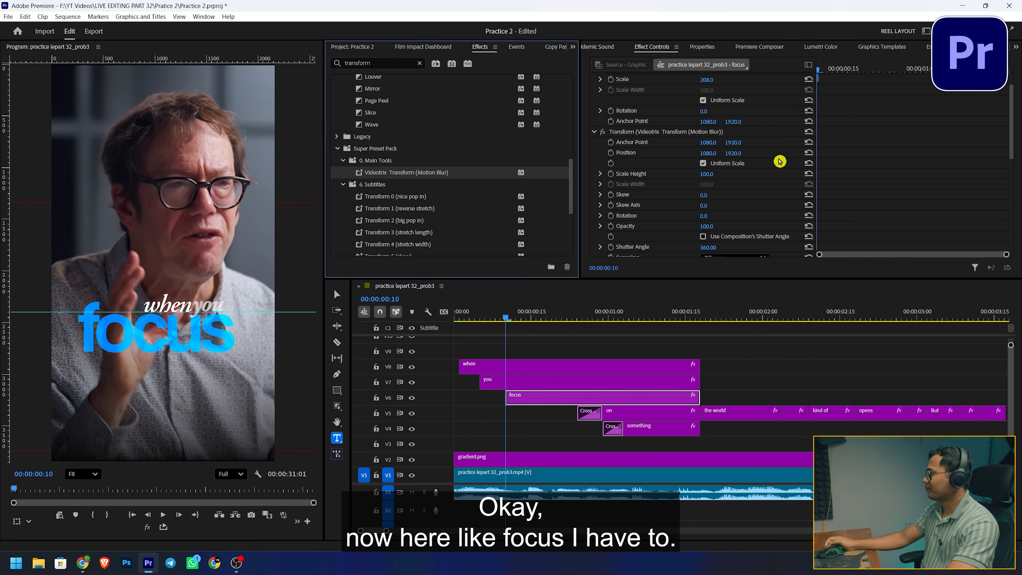
left_click(611, 154)
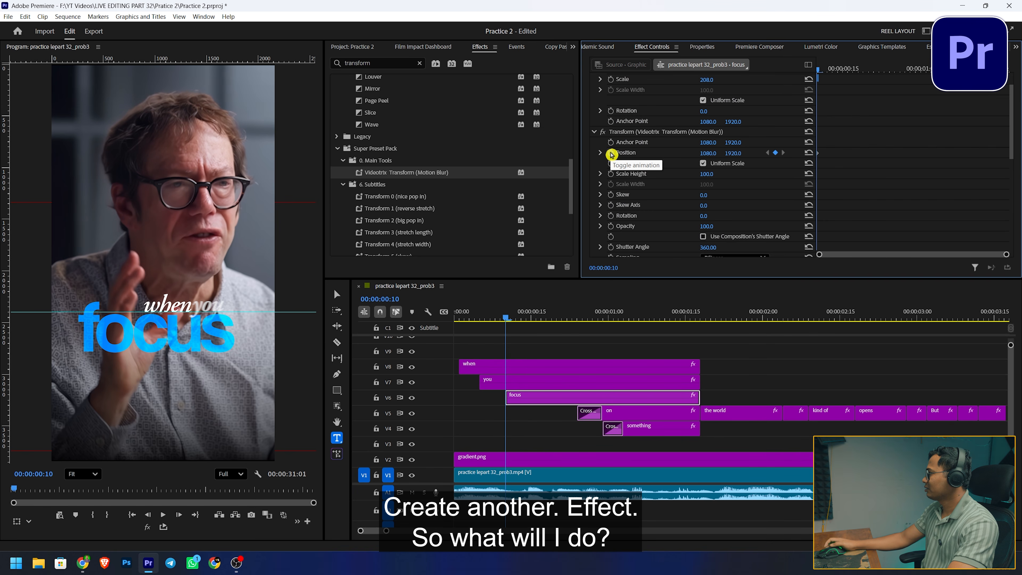
left_click(611, 227)
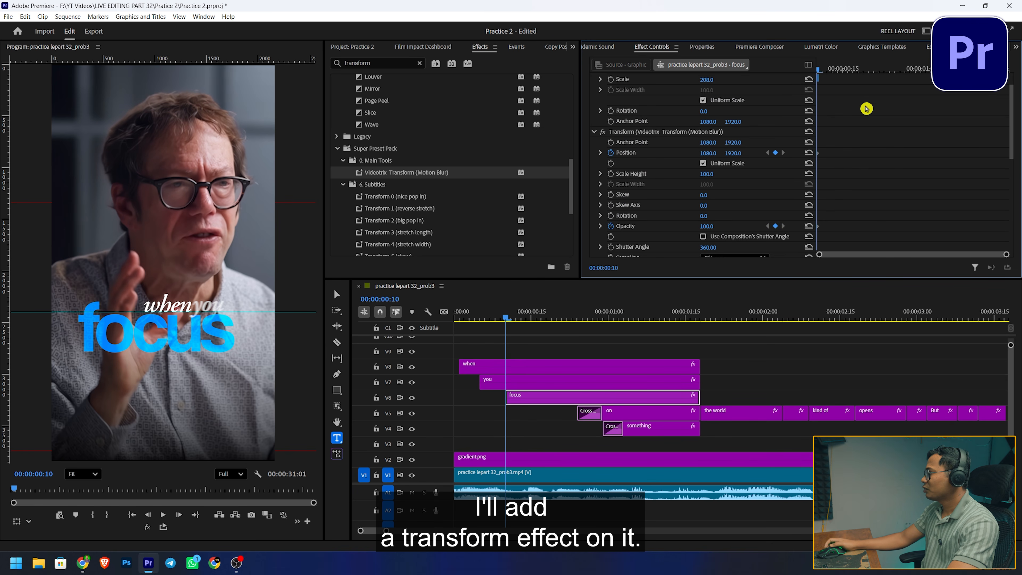
scroll(816, 225, "down", 1)
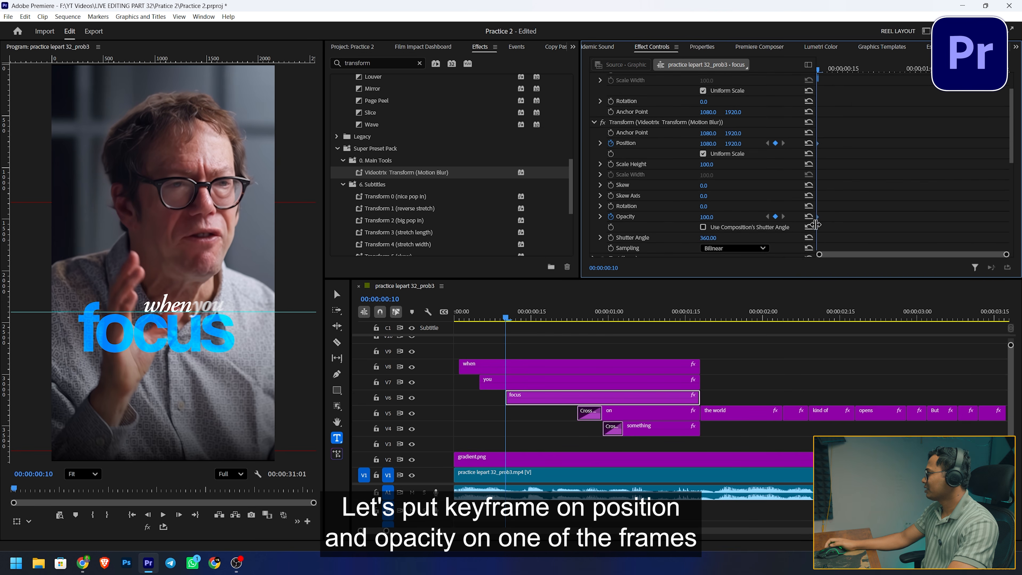
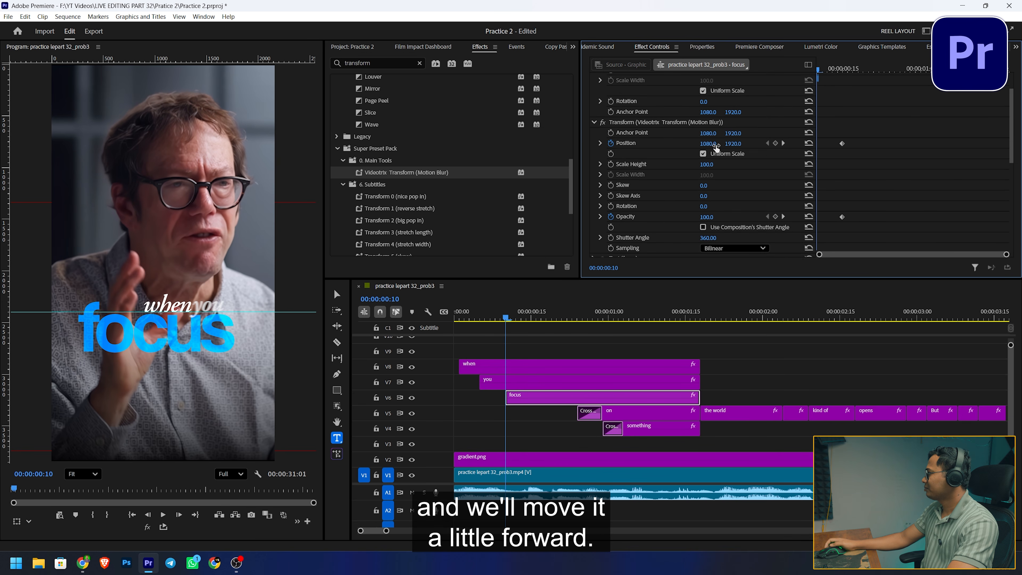
Set the start keyframes of "focus" at 00:00:00:10 to Transform position 1080, 2216 and opacity 0
left_click_drag(732, 146, 738, 146)
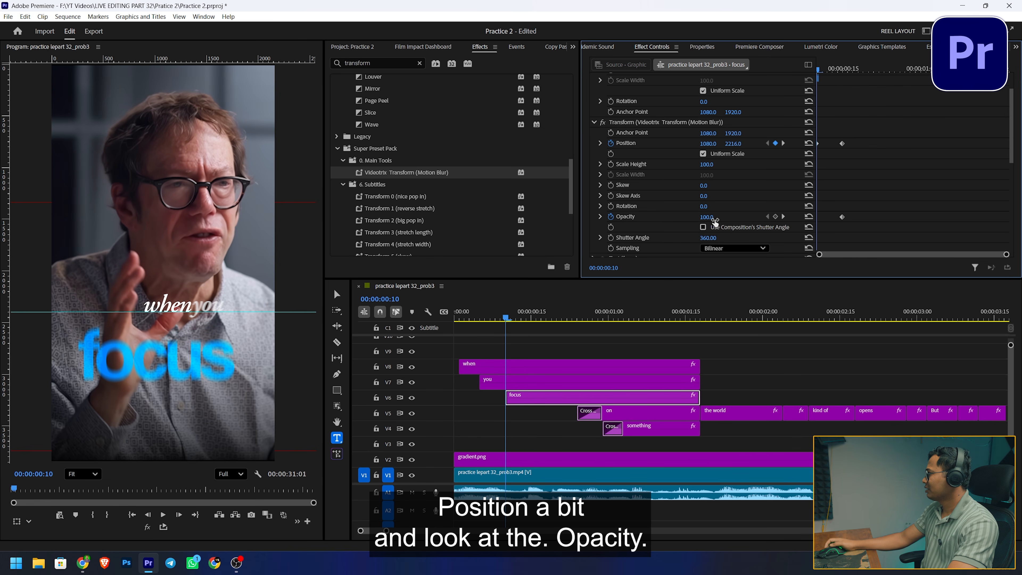
left_click_drag(715, 221, 677, 221)
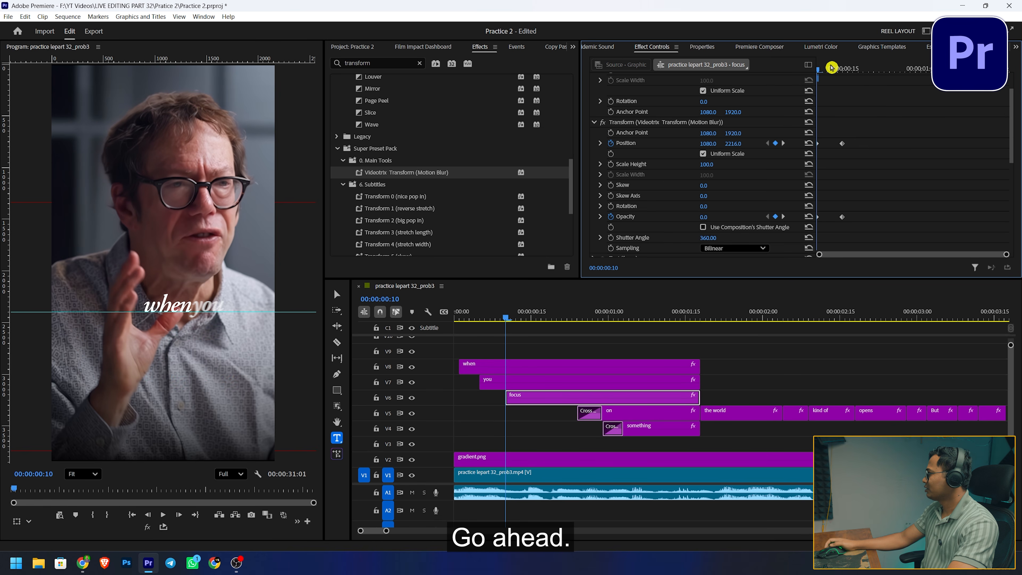
left_click_drag(832, 68, 836, 68)
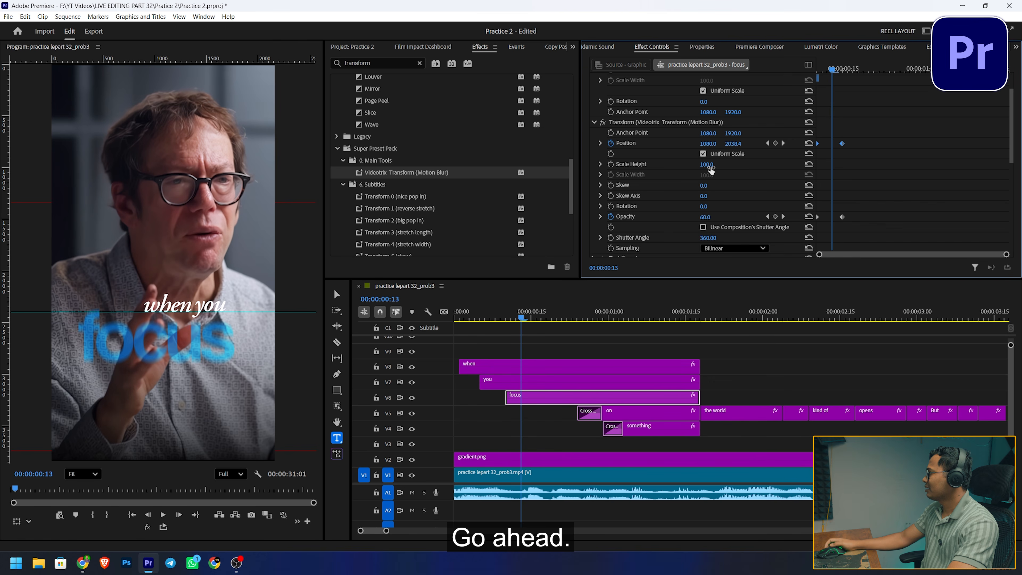
Apply temporal Ease In and Ease Out to both Transform position keyframes of "focus"
right_click(840, 145)
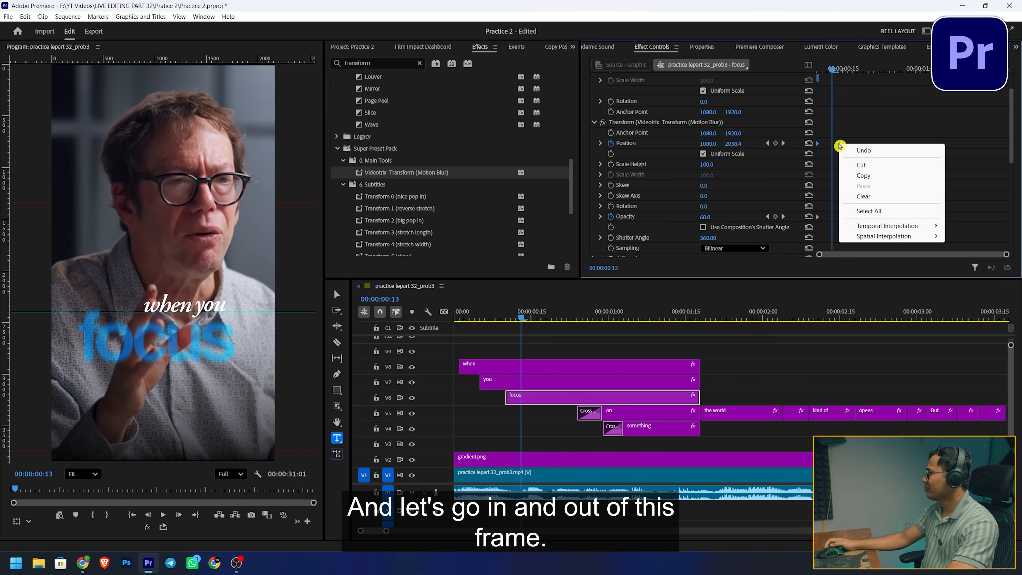
mouse_move(880, 230)
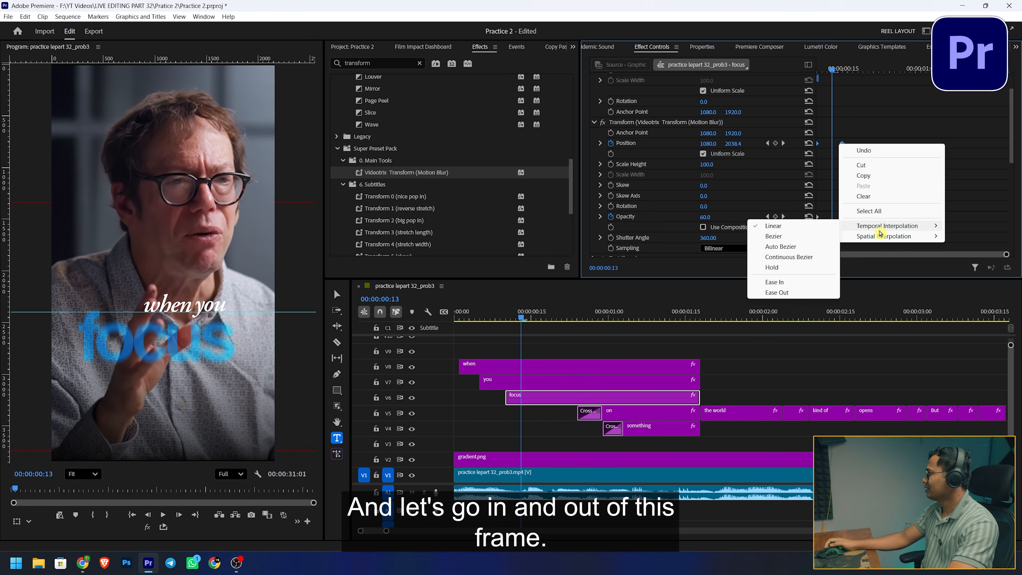
left_click(785, 283)
right_click(844, 146)
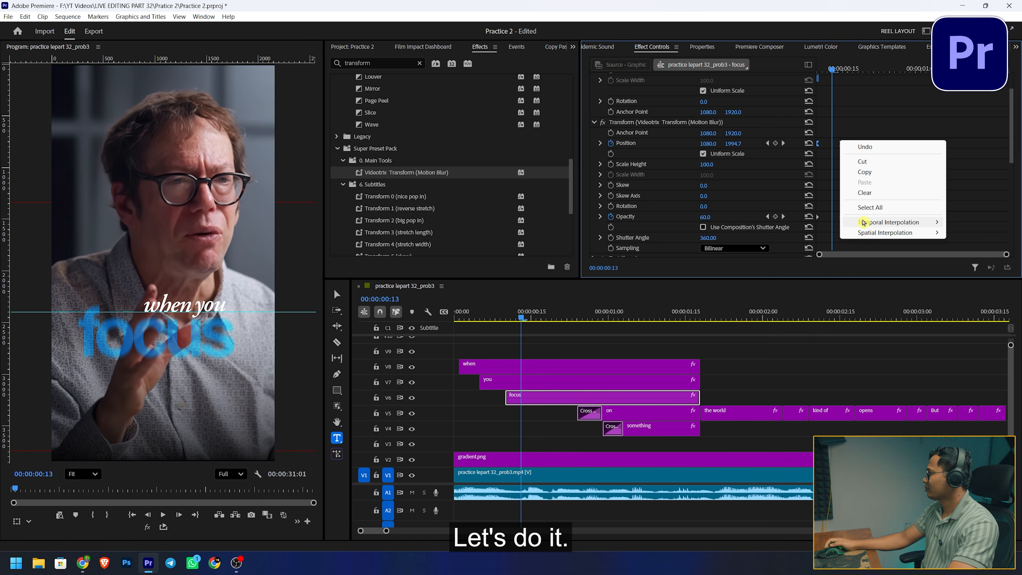
mouse_move(885, 222)
left_click(790, 289)
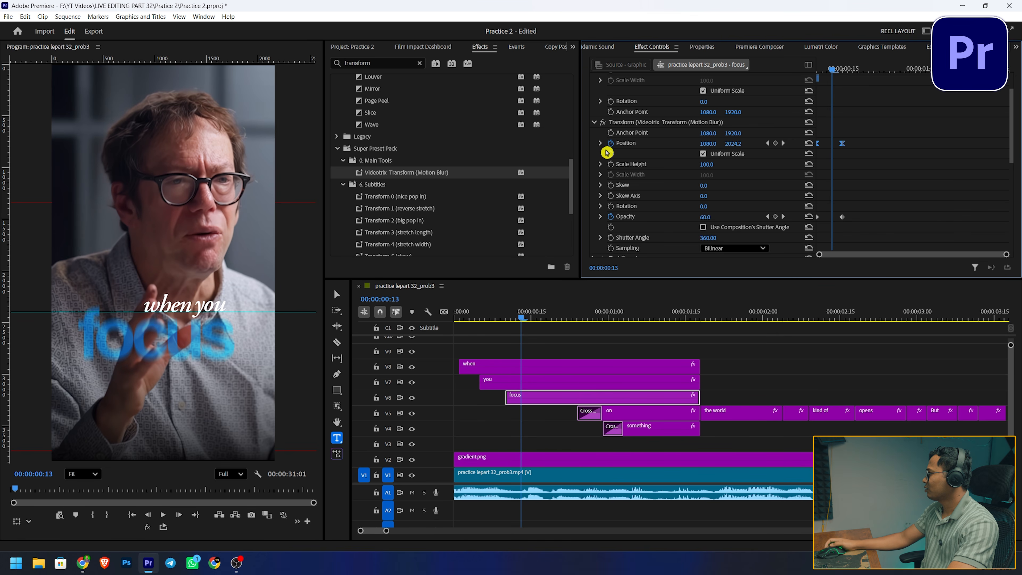
Shape the position velocity graph of "focus" into an early peak and move its end position and opacity keyframes later
left_click(601, 143)
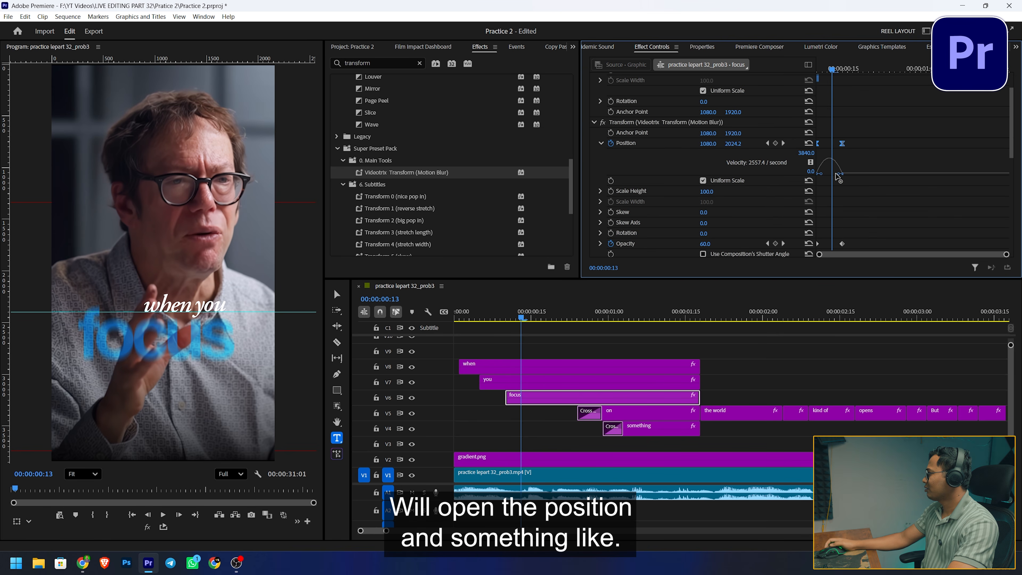
left_click_drag(824, 176, 892, 241)
left_click(899, 141)
left_click(962, 130)
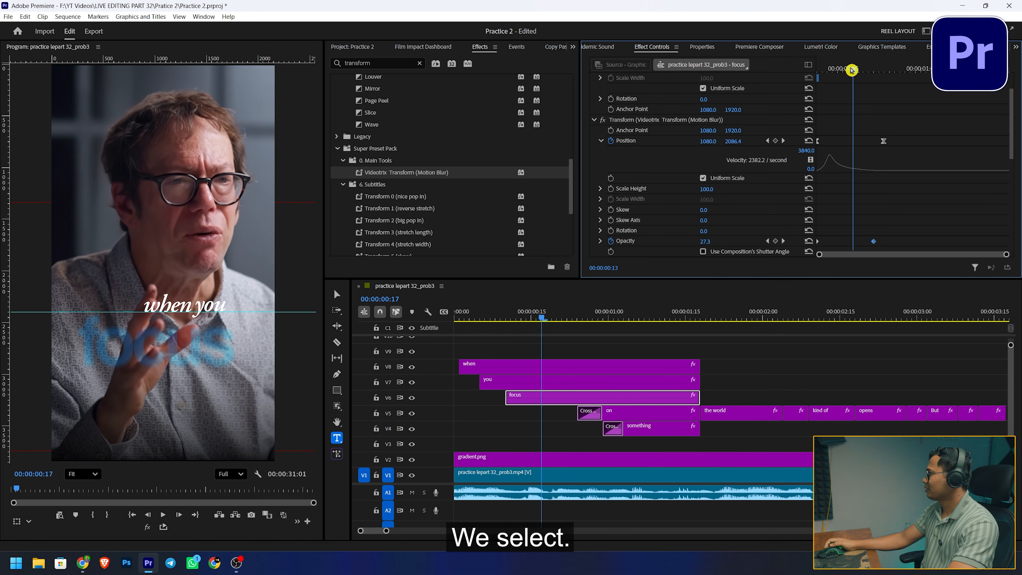
Play back the caption sequence from the start to check the rising "focus" animation together with the other words
left_click_drag(856, 71, 806, 63)
key("space")
key("space")
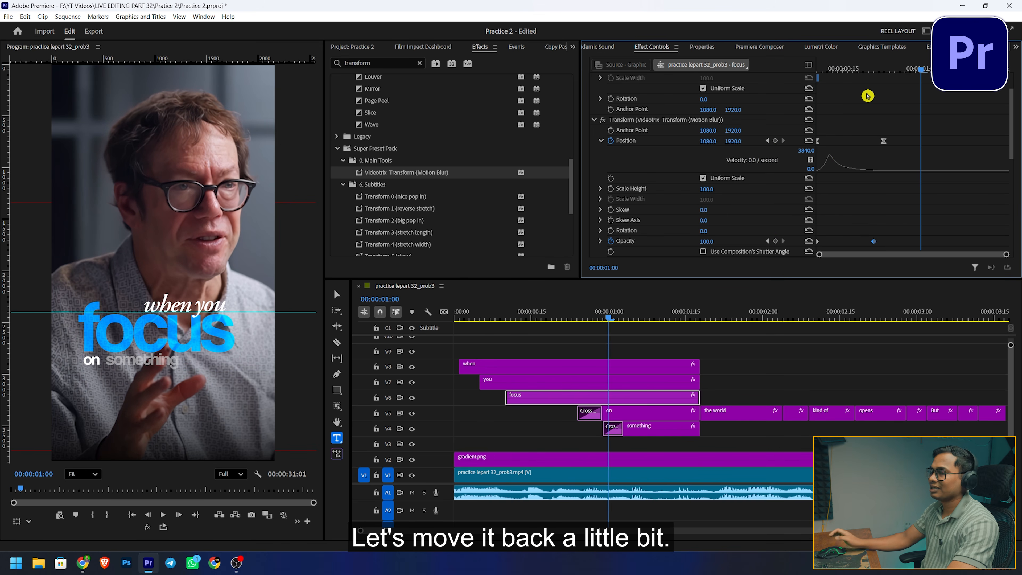
left_click_drag(524, 319, 428, 321)
key("space")
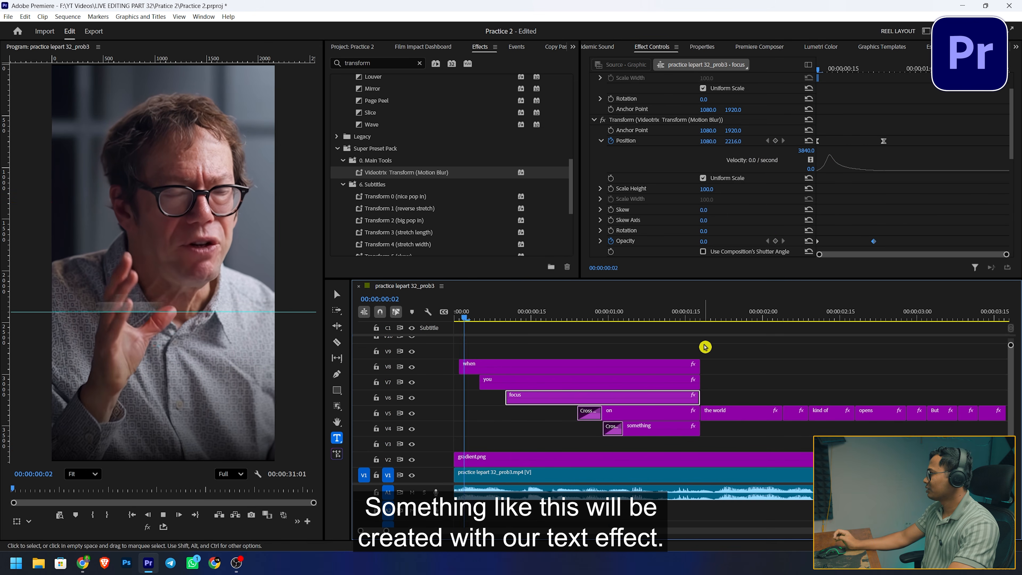
key("space")
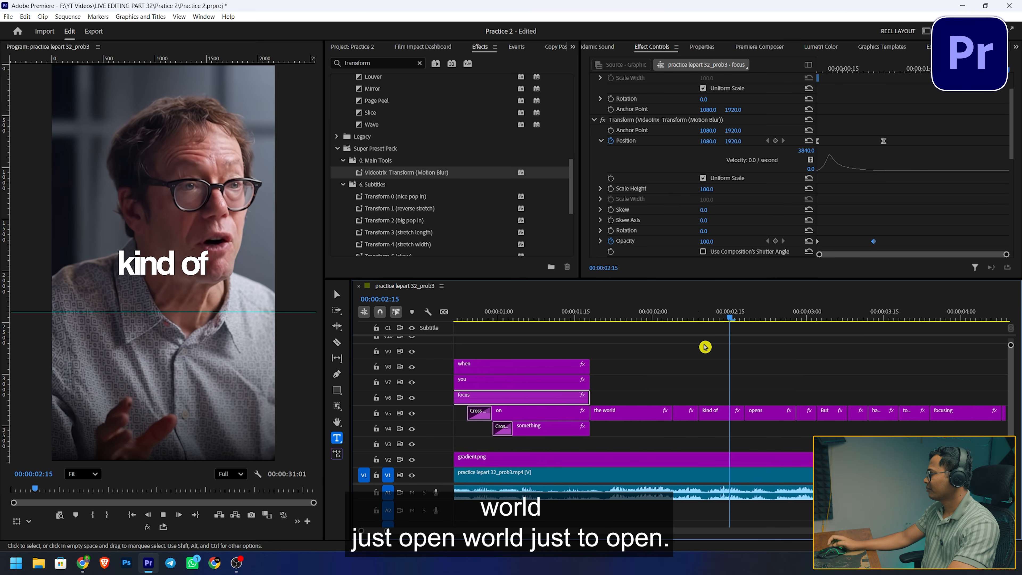
key("space")
key("space")
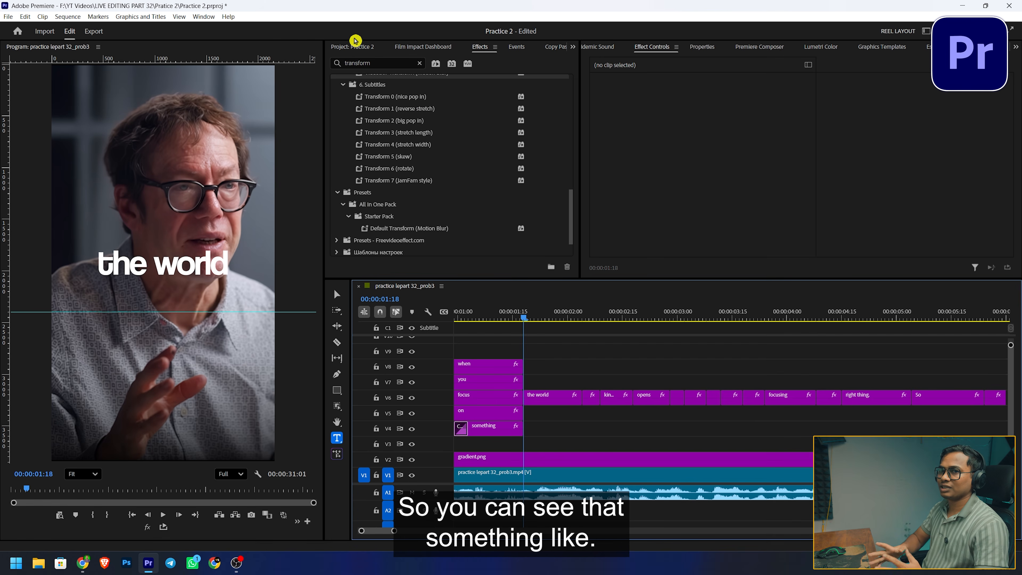
Create a white color matte named Color Matte and place it on track V4 at 00:00:01:18, beneath "the world"
left_click(356, 44)
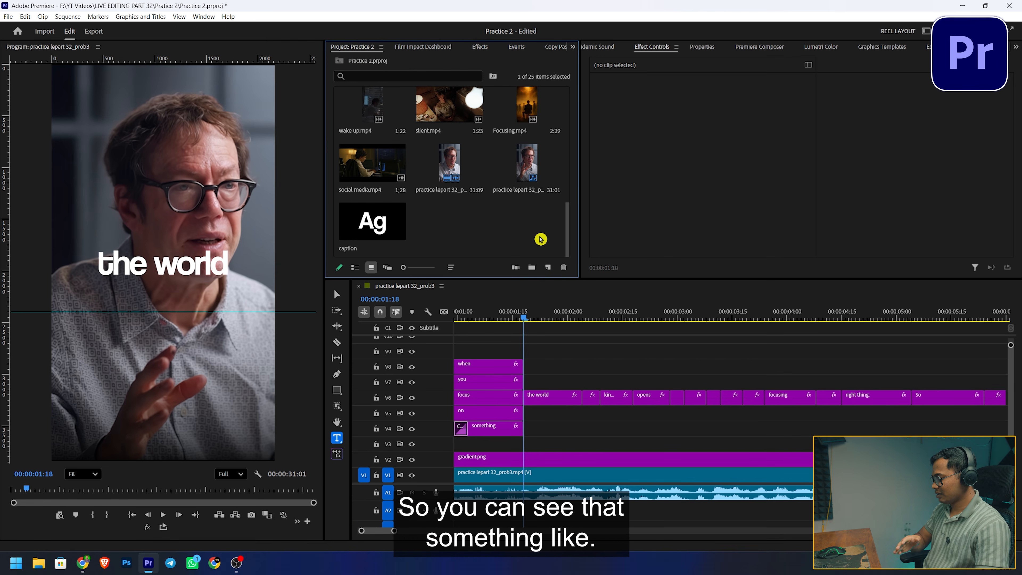
left_click(549, 268)
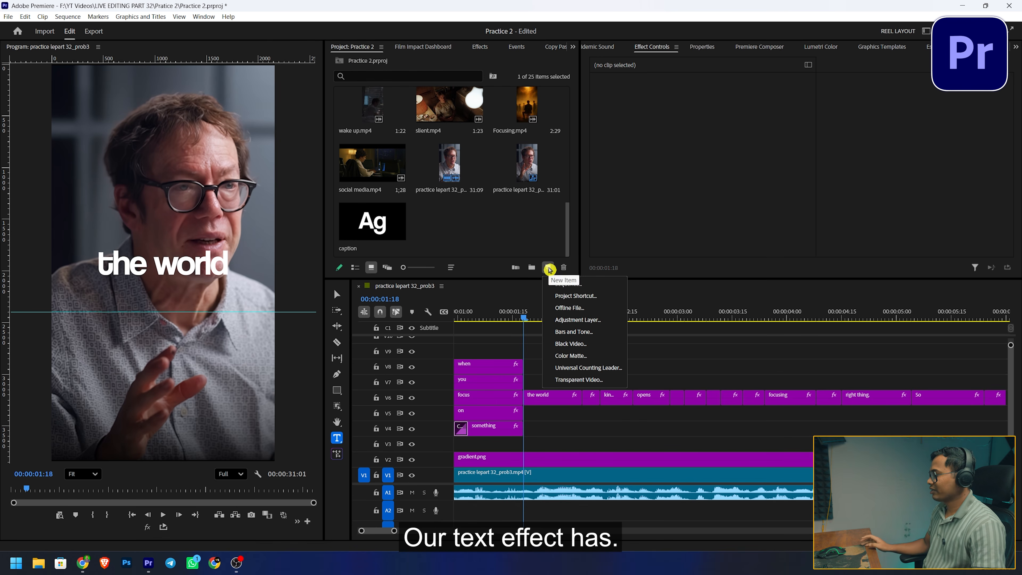
left_click(586, 356)
left_click(545, 328)
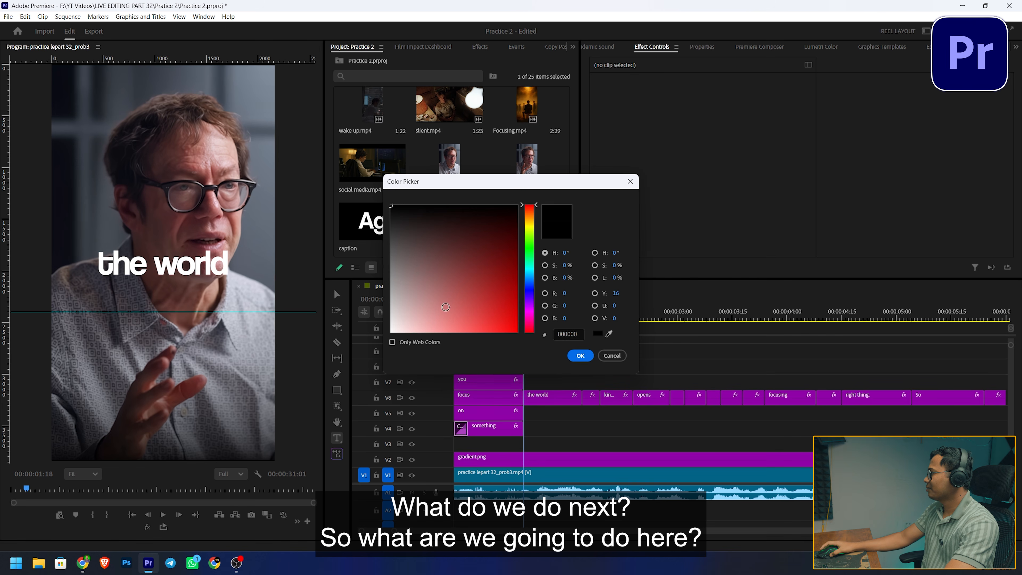
left_click(580, 356)
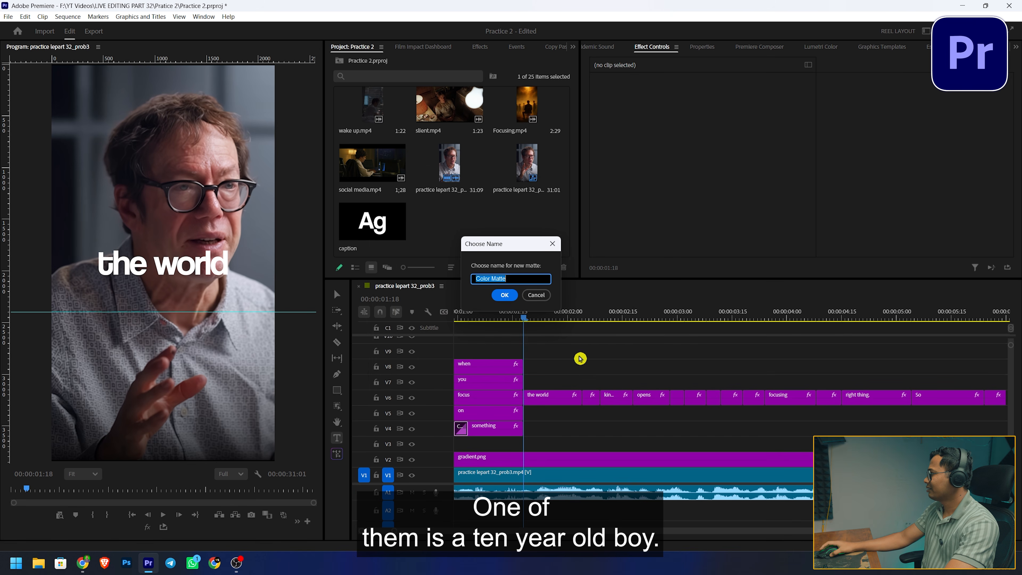
left_click(504, 295)
left_click_drag(455, 236, 525, 428)
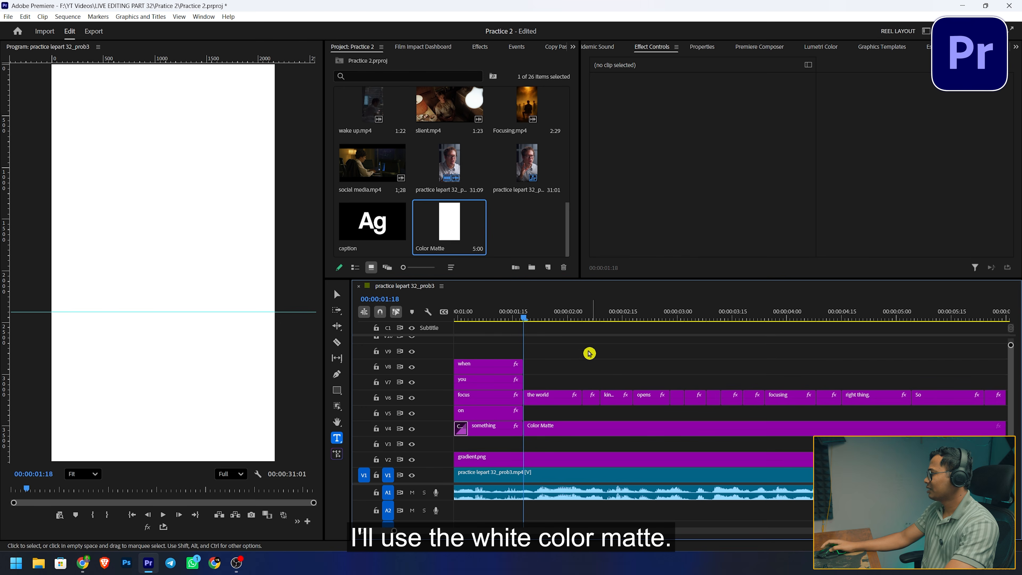
Place the video of Eye Opening video.mp4 on track V3 at 00:00:01:18, beneath the Color Matte
left_click(548, 426)
left_click_drag(544, 318, 524, 330)
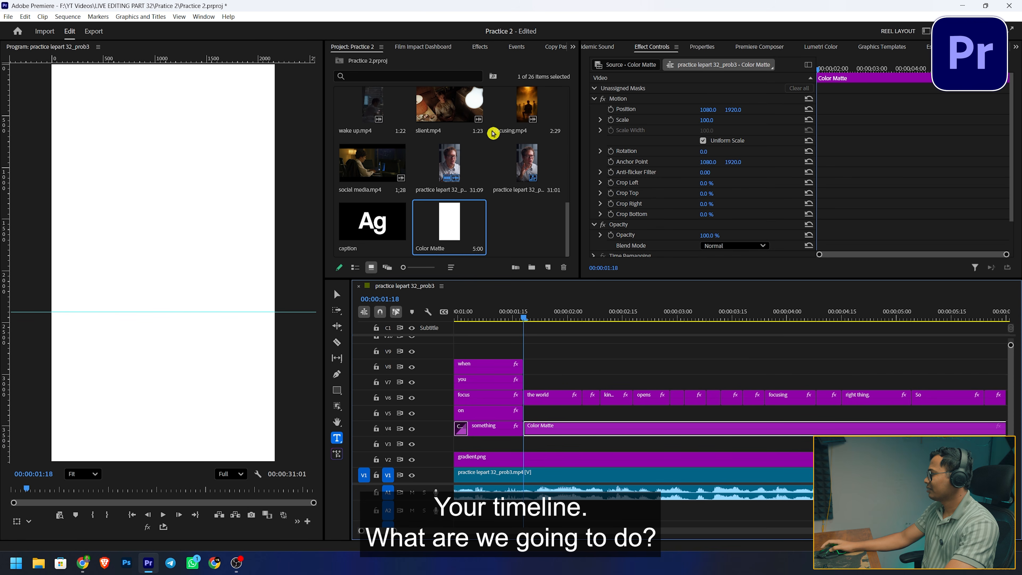
scroll(493, 132, "up", 5)
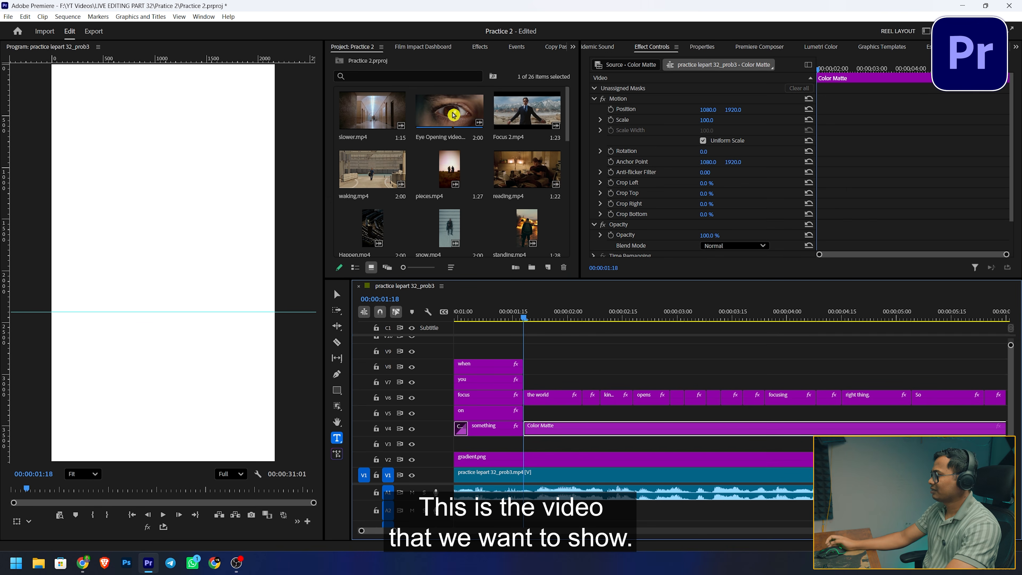
double_click(454, 115)
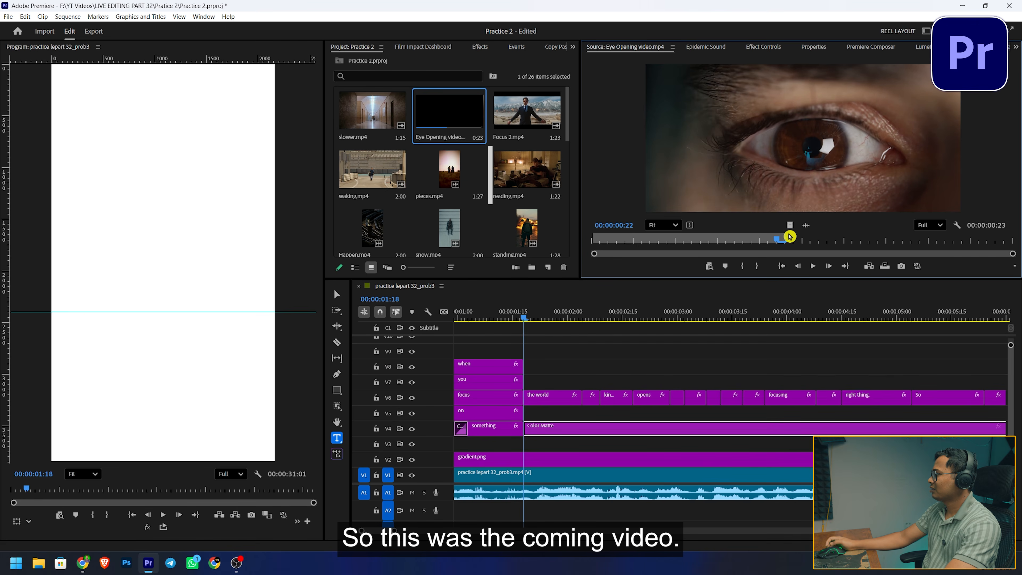
left_click_drag(788, 225, 528, 445)
Play back the section and extend the end of the Eye Opening clip on V3 to about 00:00:03:08
key("space")
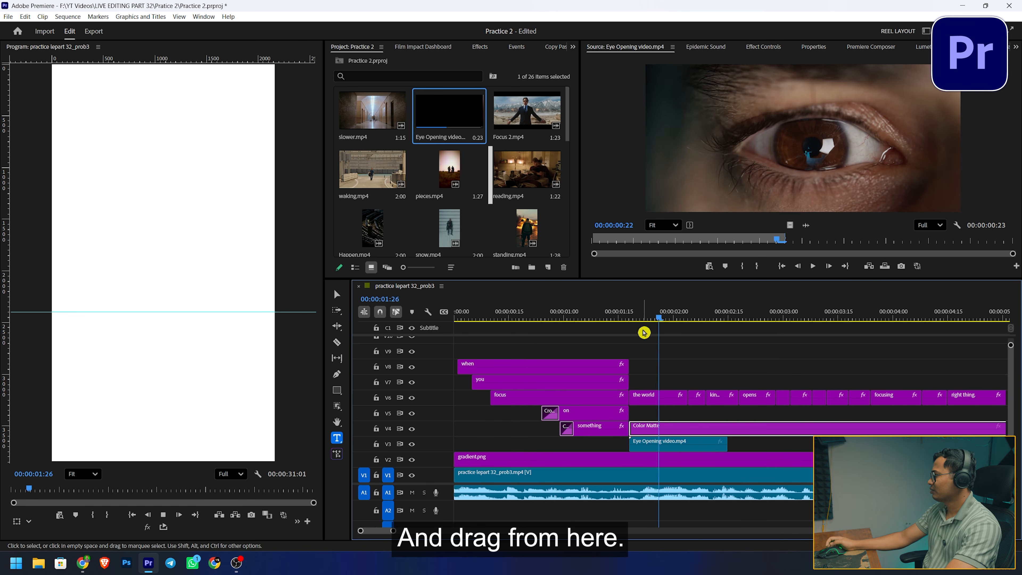
key("space")
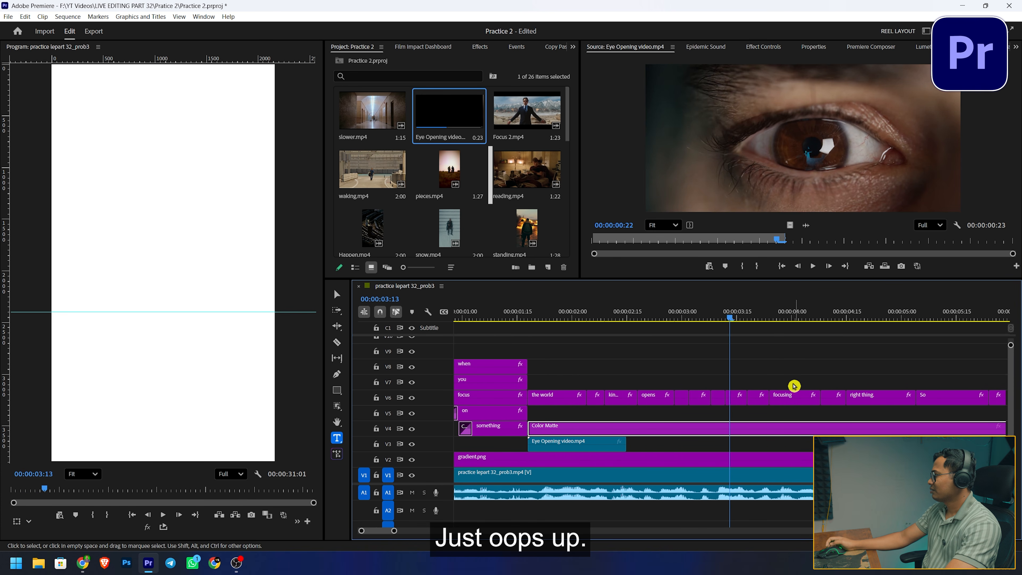
left_click_drag(732, 321, 712, 320)
left_click_drag(630, 443, 708, 442)
left_click_drag(612, 320, 588, 318)
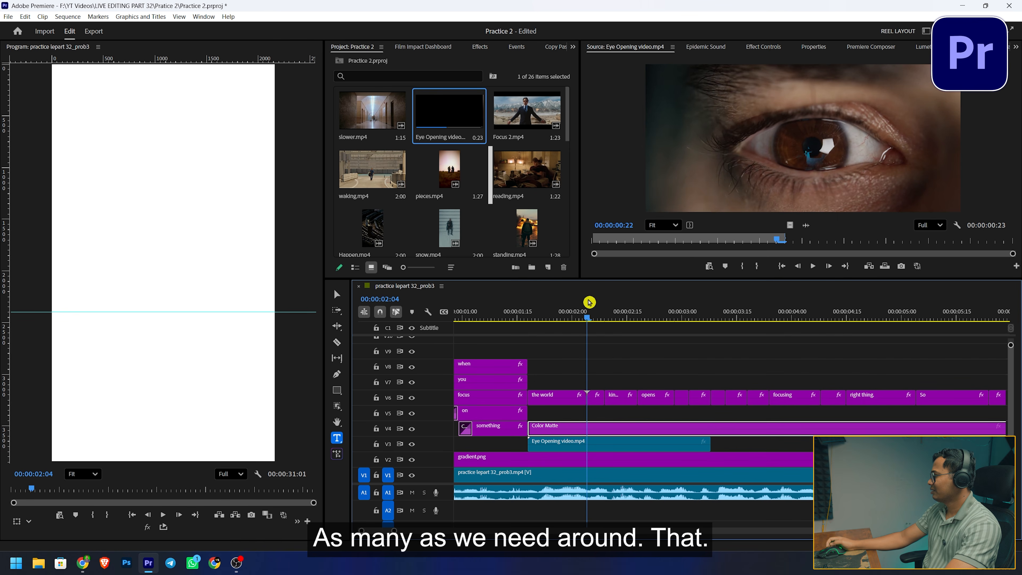
Draw a landscape rectangle mask on the Color Matte, spanning most of the frame width just above the horizontal guide
left_click(572, 444)
left_click(565, 434)
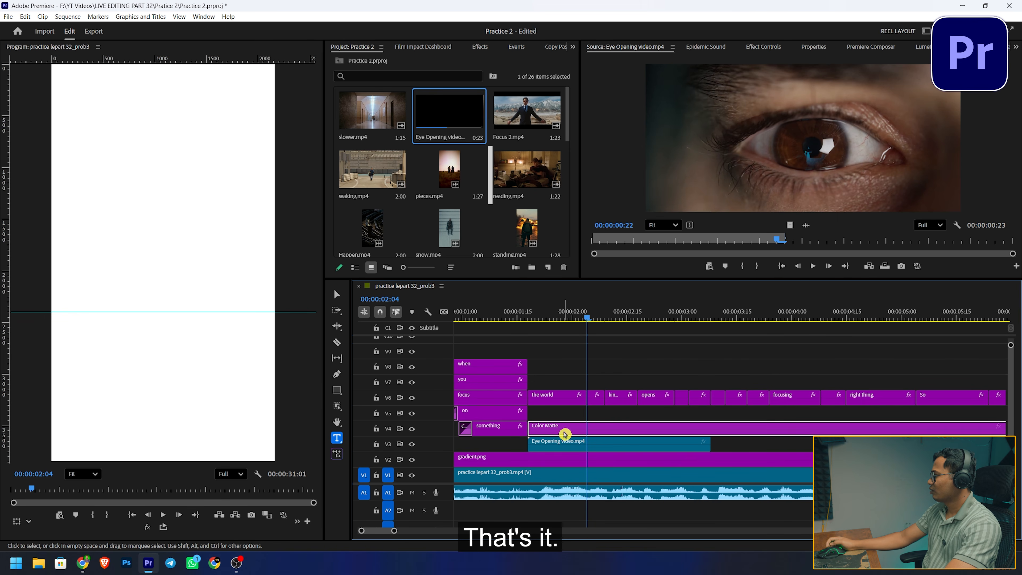
left_click(338, 408)
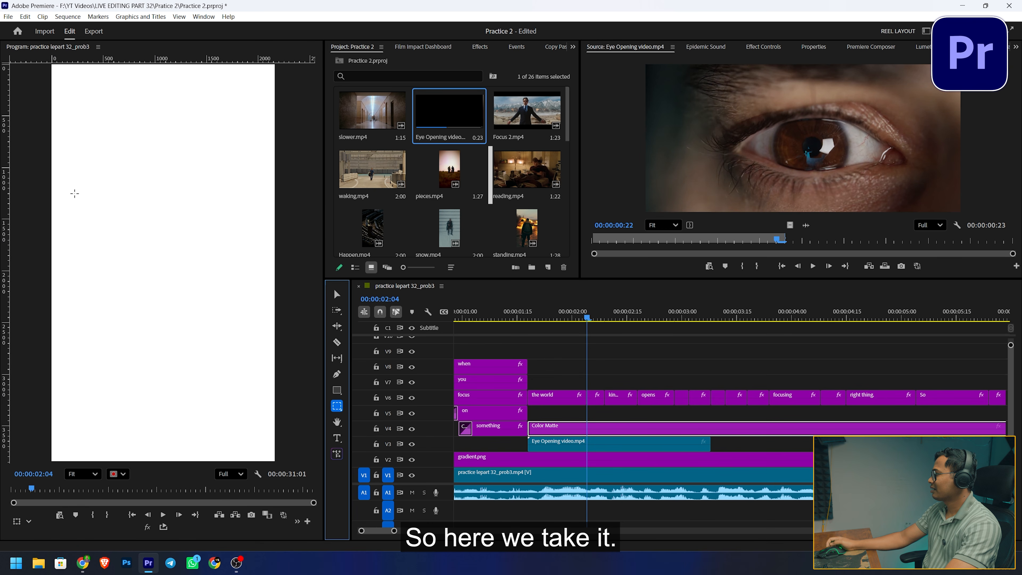
mouse_move(74, 194)
left_mouse_down()
mouse_move(264, 197)
mouse_move(263, 312)
left_mouse_up()
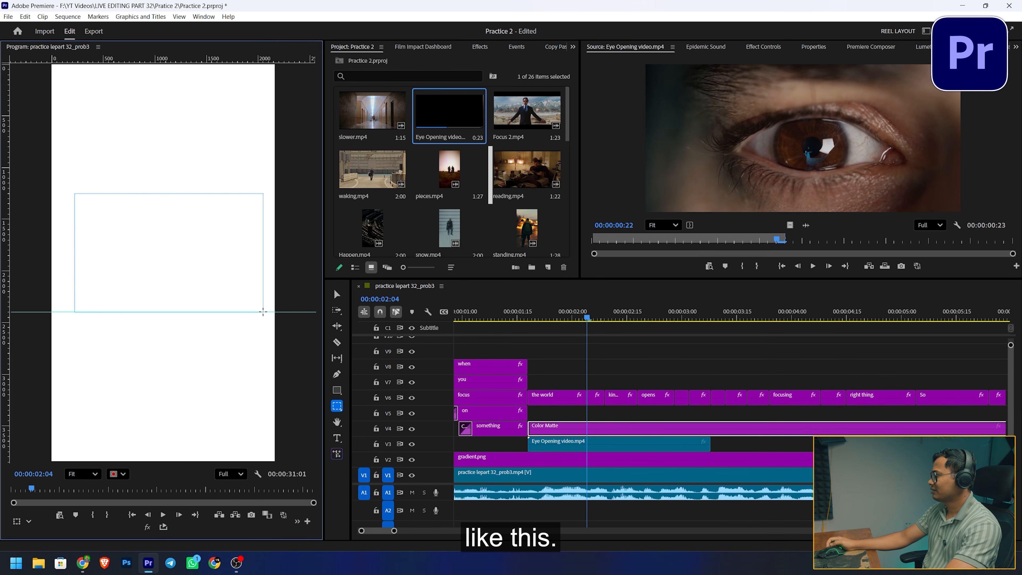
left_click_drag(262, 311, 264, 313)
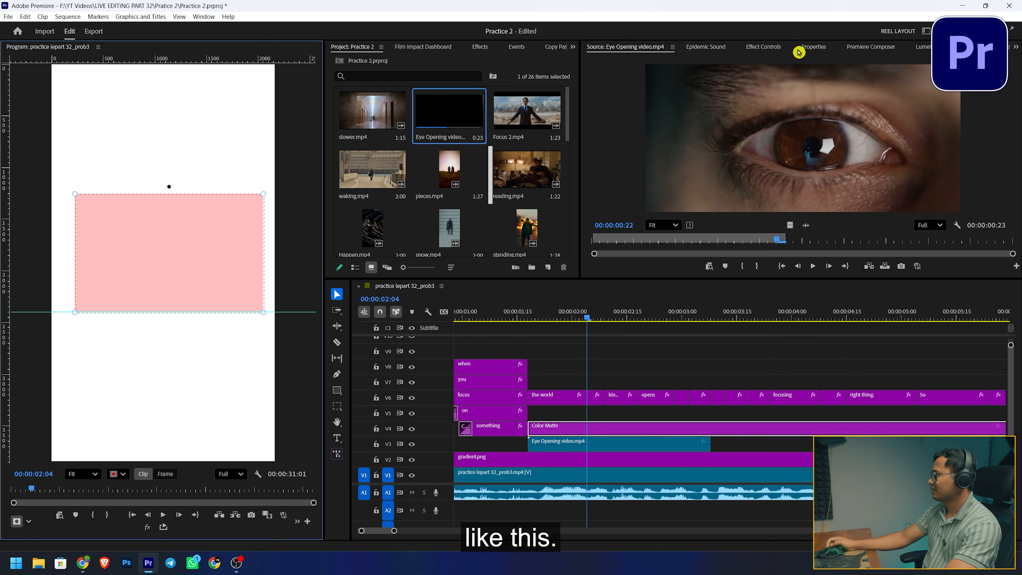
Set the rectangle mask's expansion to 53 and its position to 1101.6, 1823.4
left_click(771, 48)
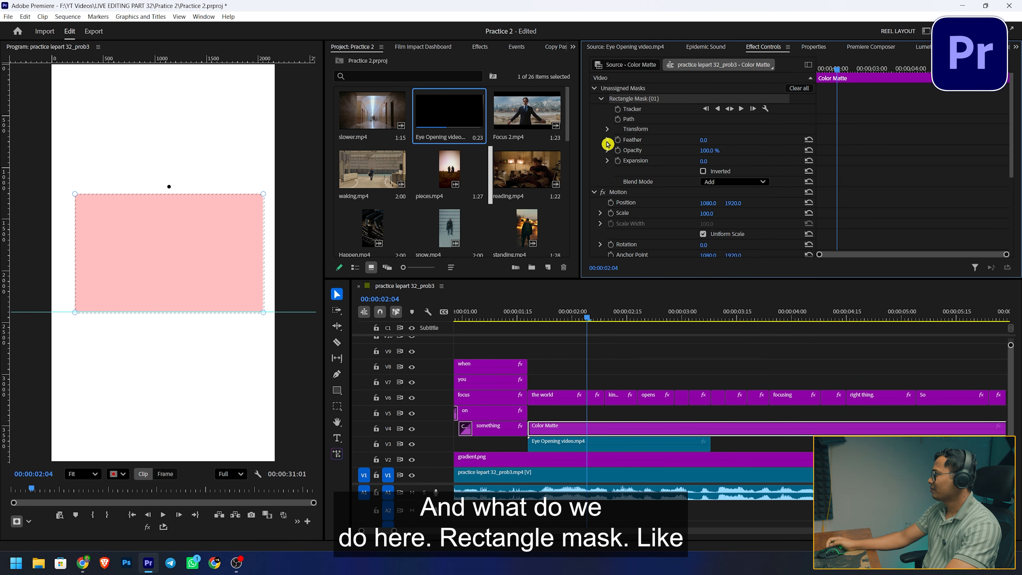
left_click(607, 129)
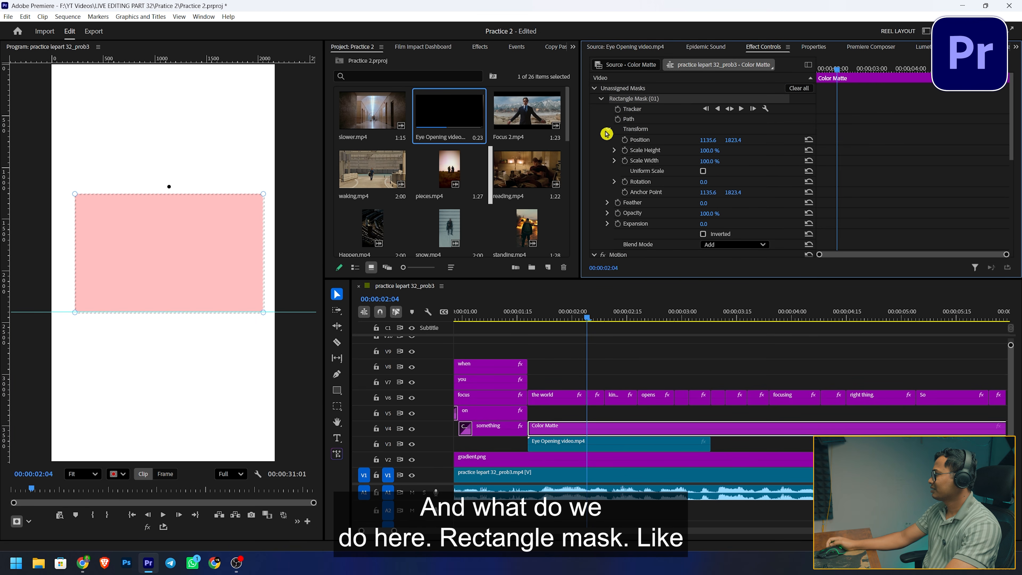
left_click_drag(707, 224, 723, 224)
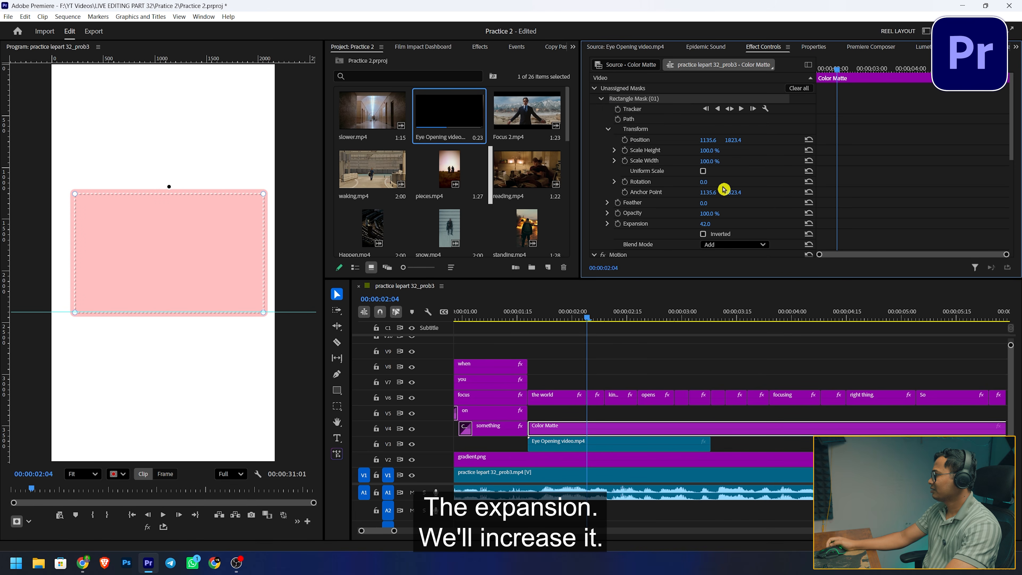
left_click_drag(710, 141, 695, 140)
left_click_drag(706, 224, 709, 224)
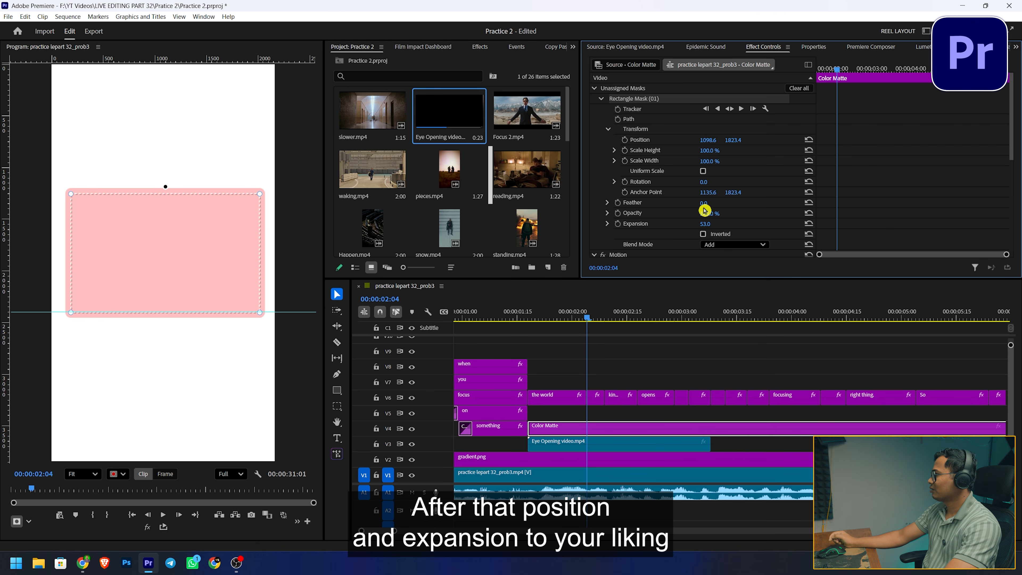
left_click_drag(710, 140, 711, 139)
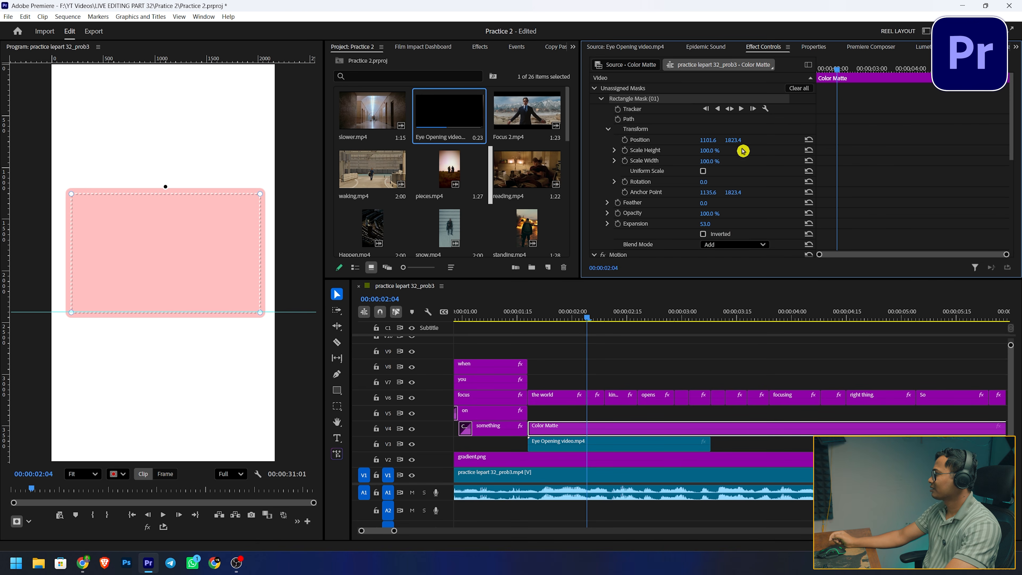
Change the rectangle mask to an opacity mask and invert it so it cuts a window in the matte
right_click(640, 101)
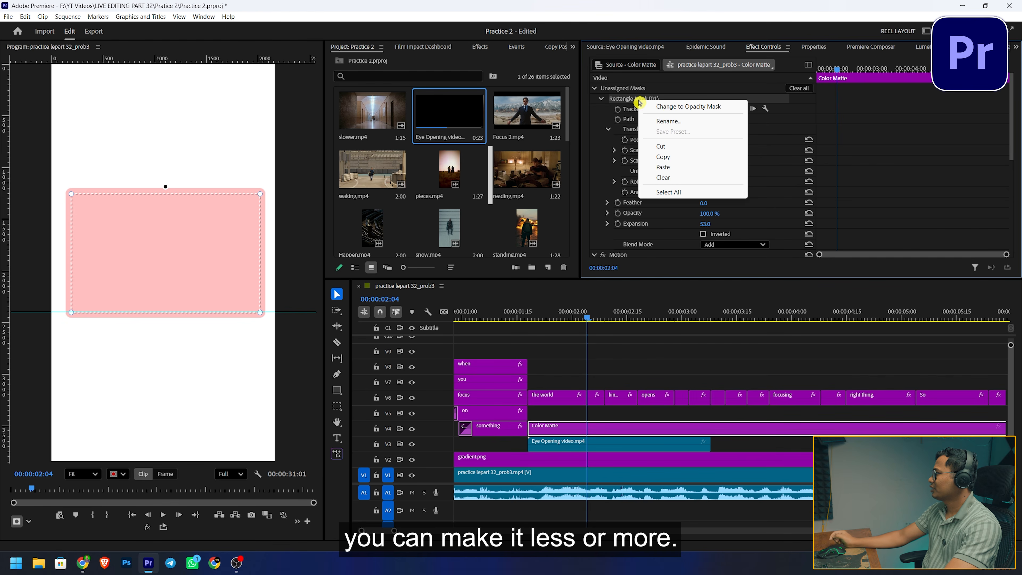
left_click(669, 107)
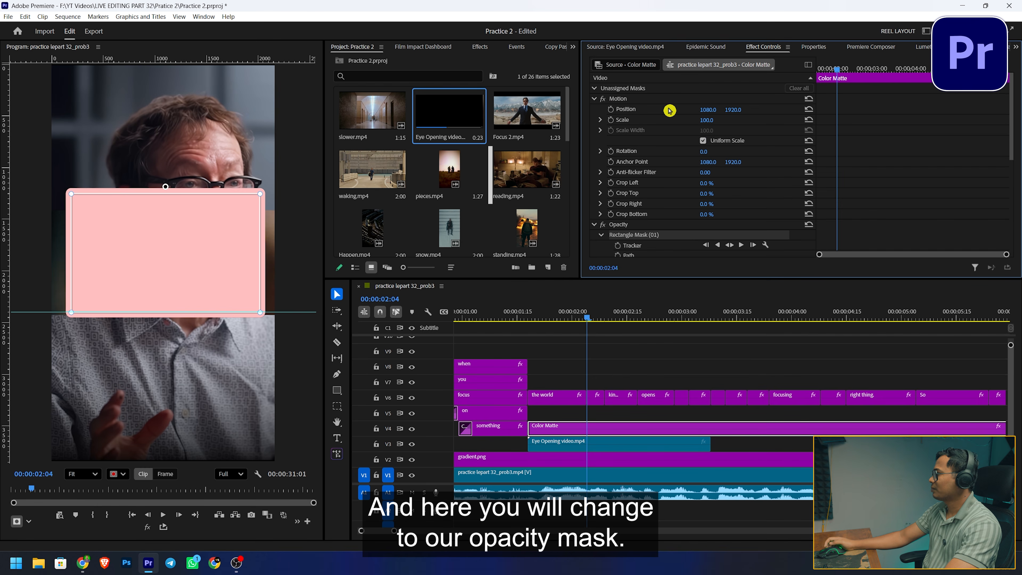
scroll(677, 176, "down", 5)
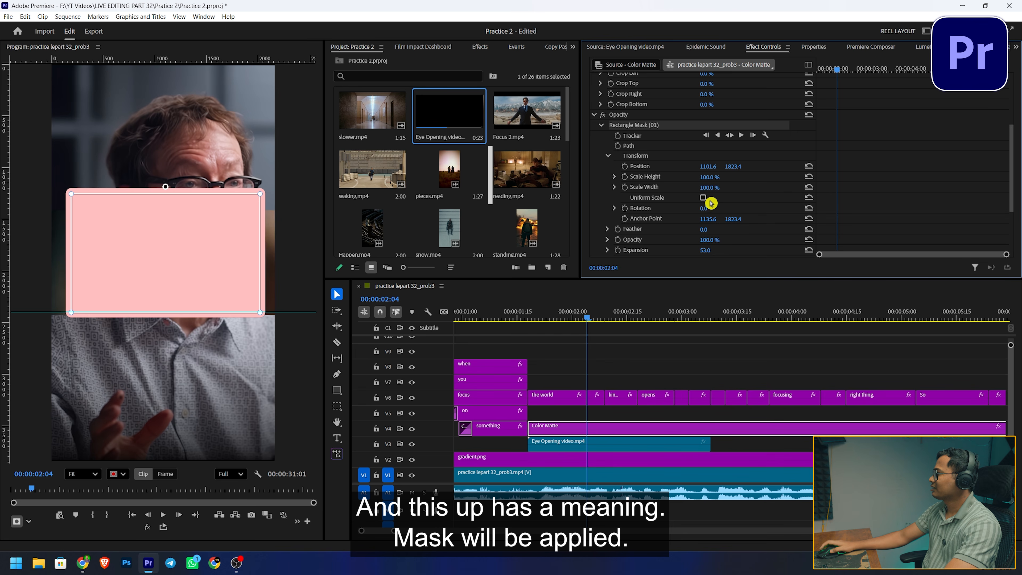
scroll(694, 206, "down", 2)
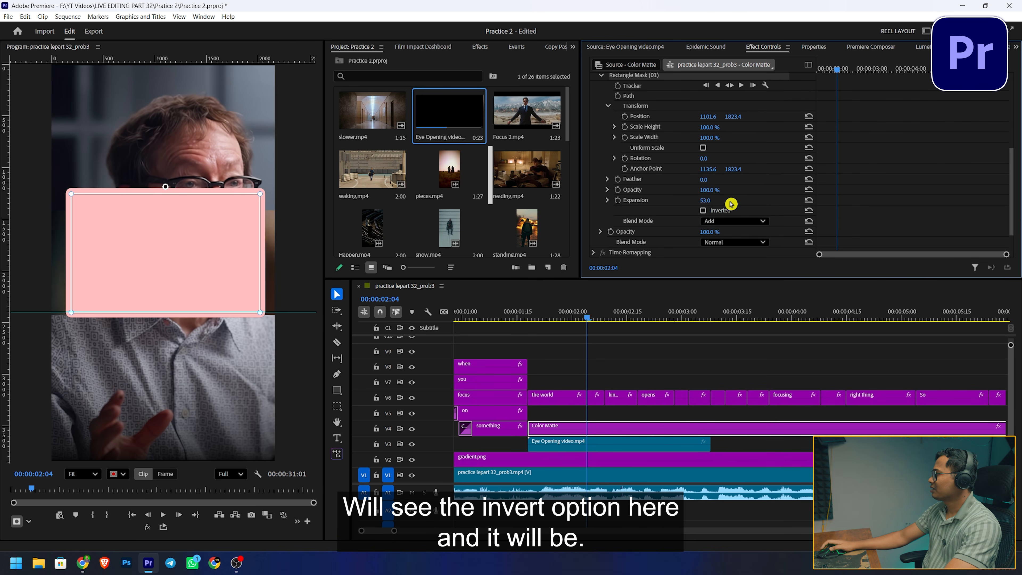
left_click(705, 213)
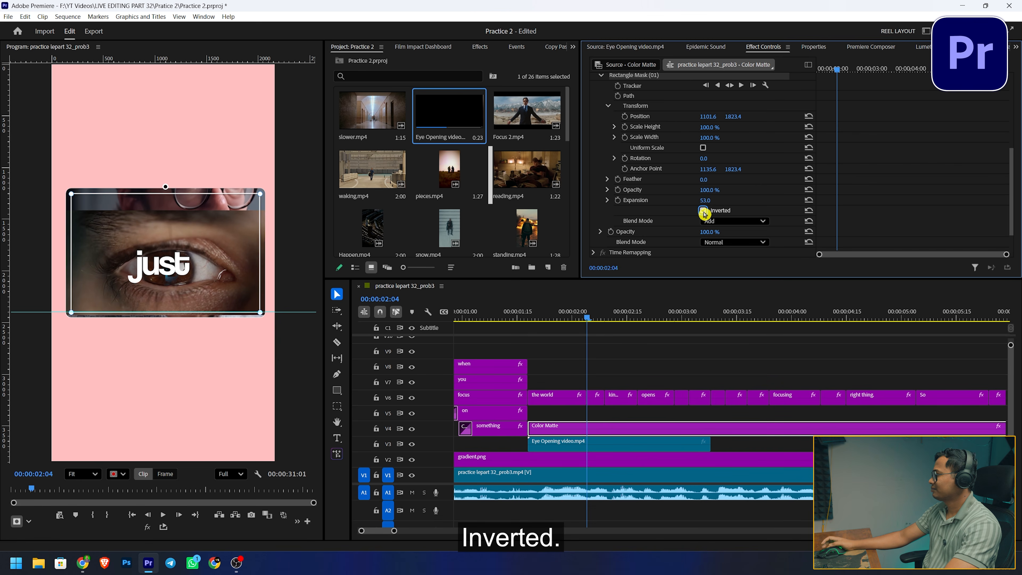
left_click(635, 333)
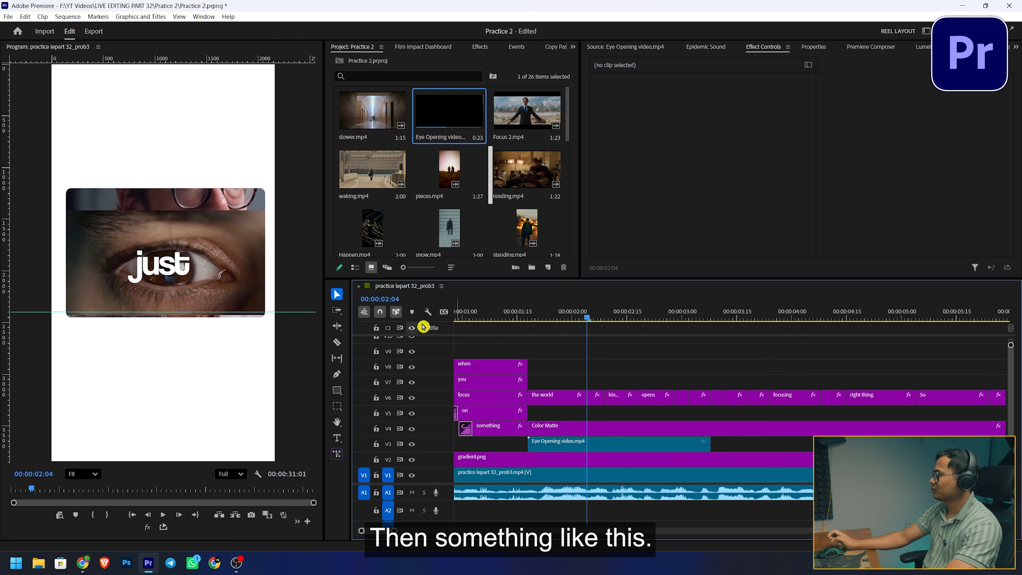
Add horizontal and vertical guides through the frame centre using a temporary rectangle graphic as reference, and delete the graphic
left_click(609, 447)
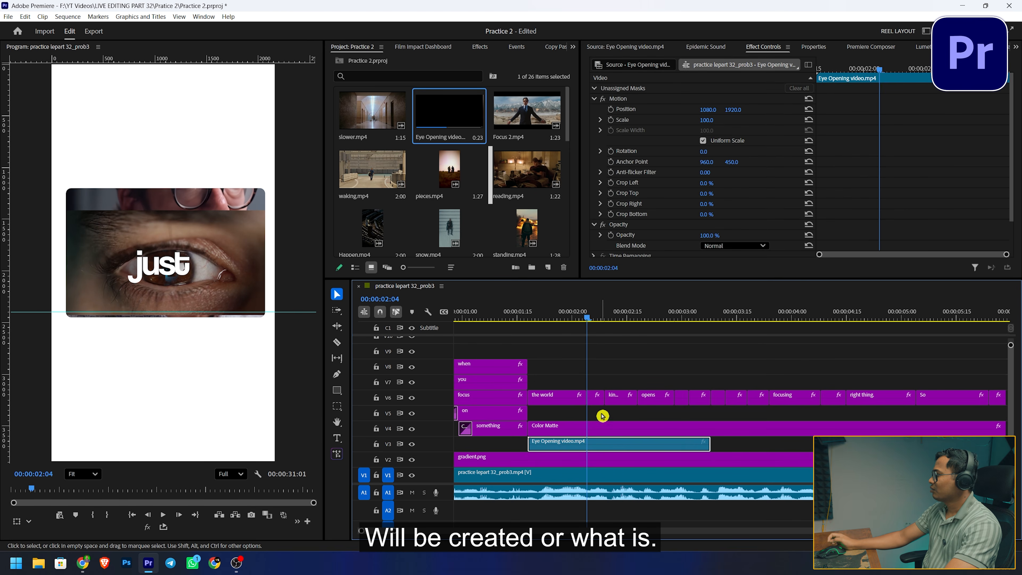
left_click(735, 361)
left_click(338, 391)
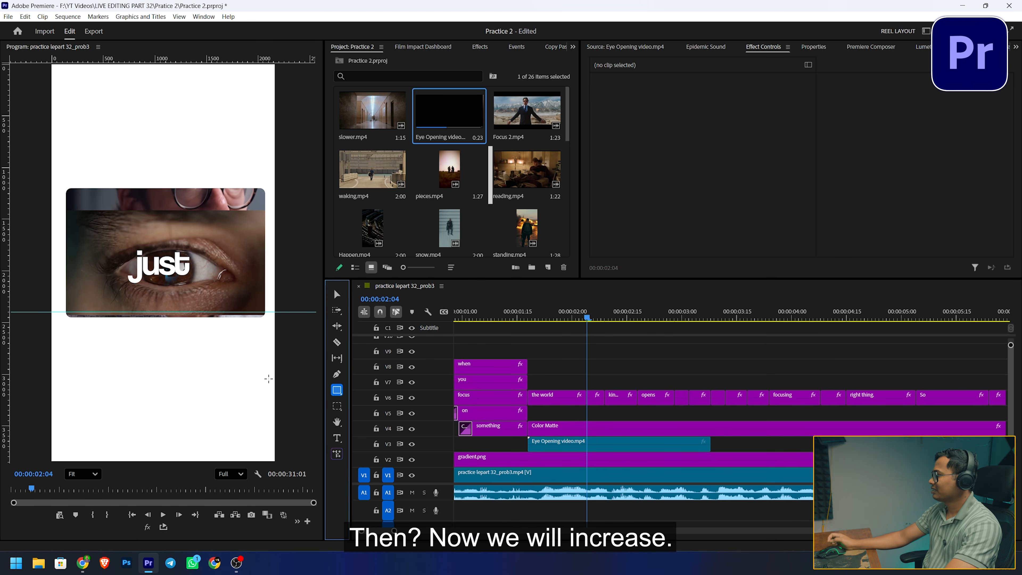
left_click_drag(68, 189, 258, 320)
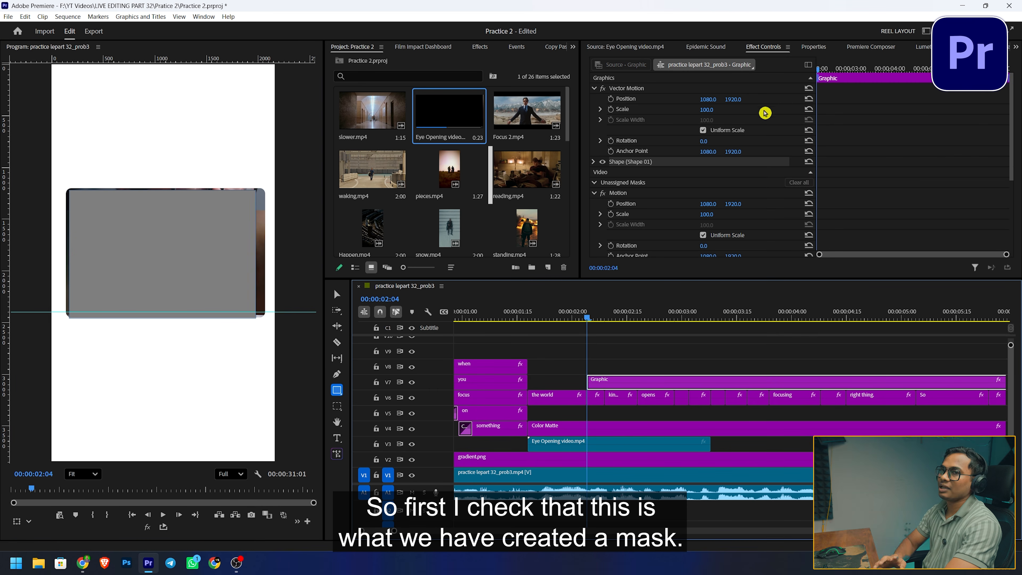
left_click(654, 88)
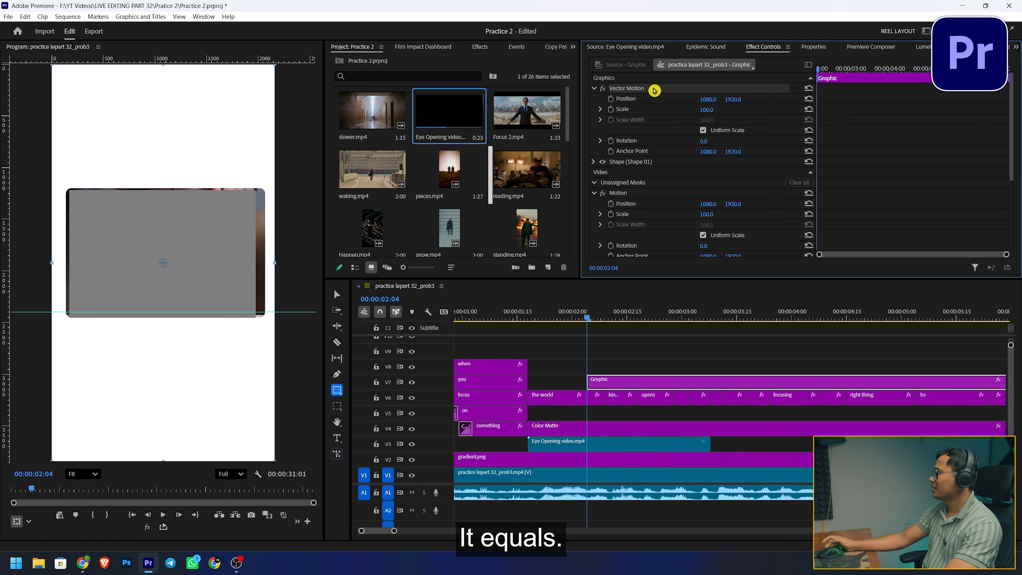
left_click_drag(206, 56, 196, 263)
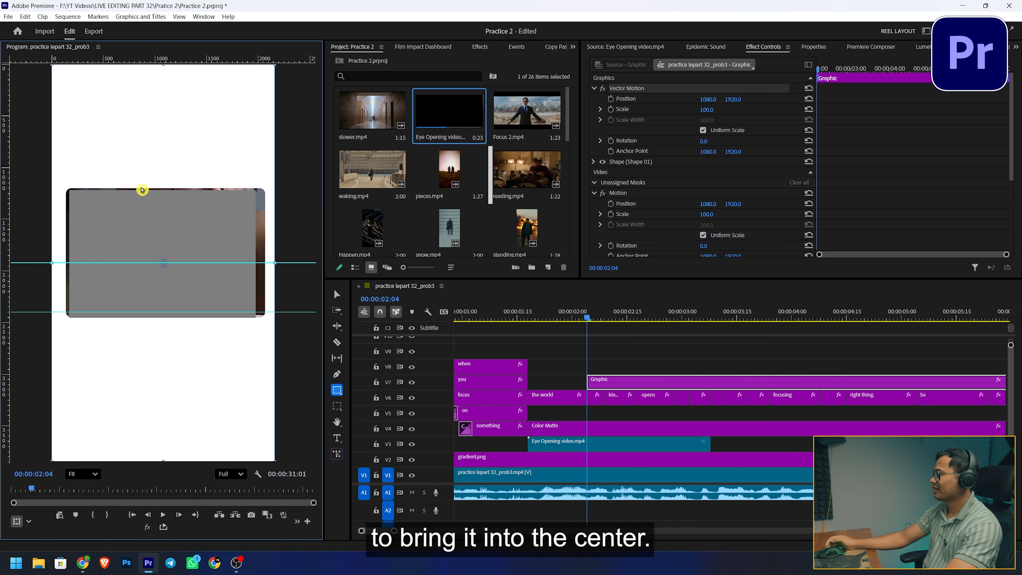
left_click_drag(6, 153, 163, 174)
key("Delete")
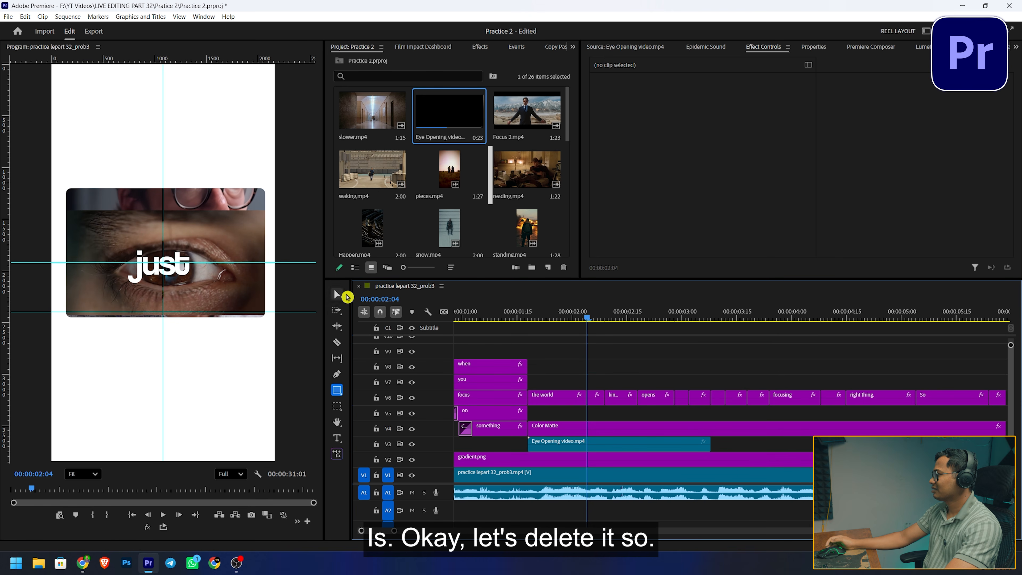
Set the eye clip's vertical position to 1915 and the Color Matte's rectangle mask vertical position to 1890.4
left_click(565, 446)
mouse_move(733, 109)
left_mouse_down()
mouse_move(722, 109)
mouse_move(731, 110)
left_mouse_up()
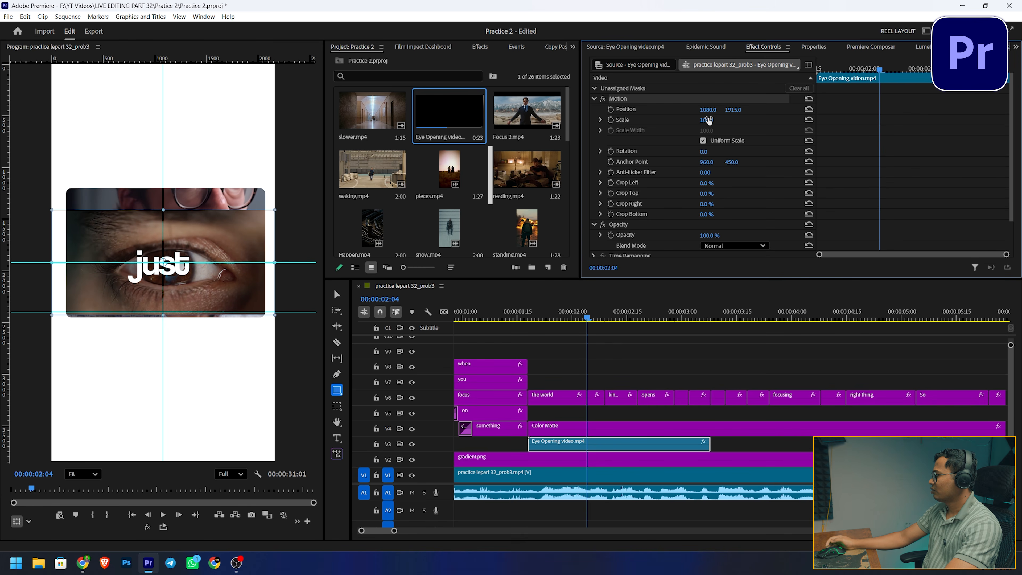
left_click(598, 430)
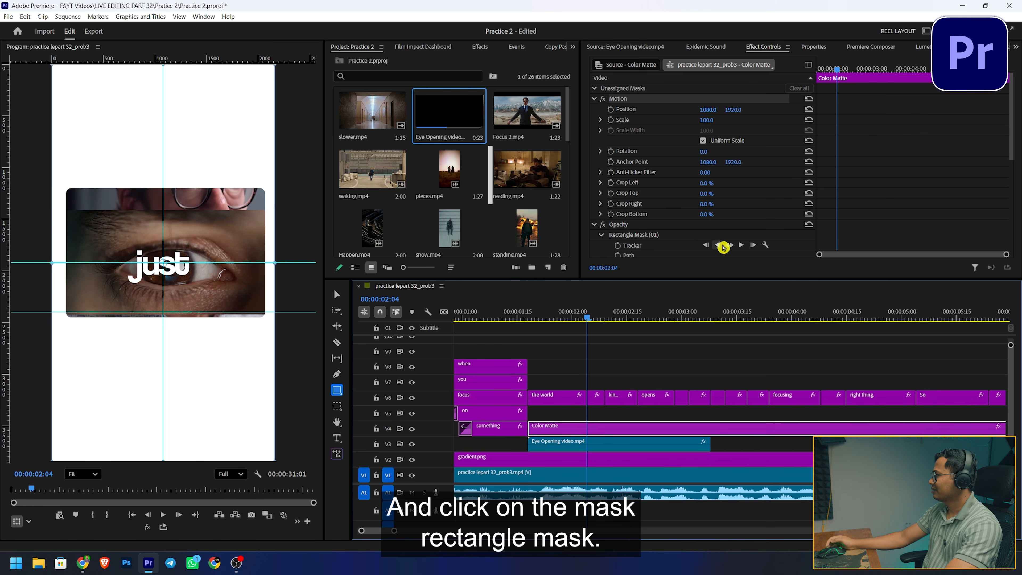
left_click(646, 237)
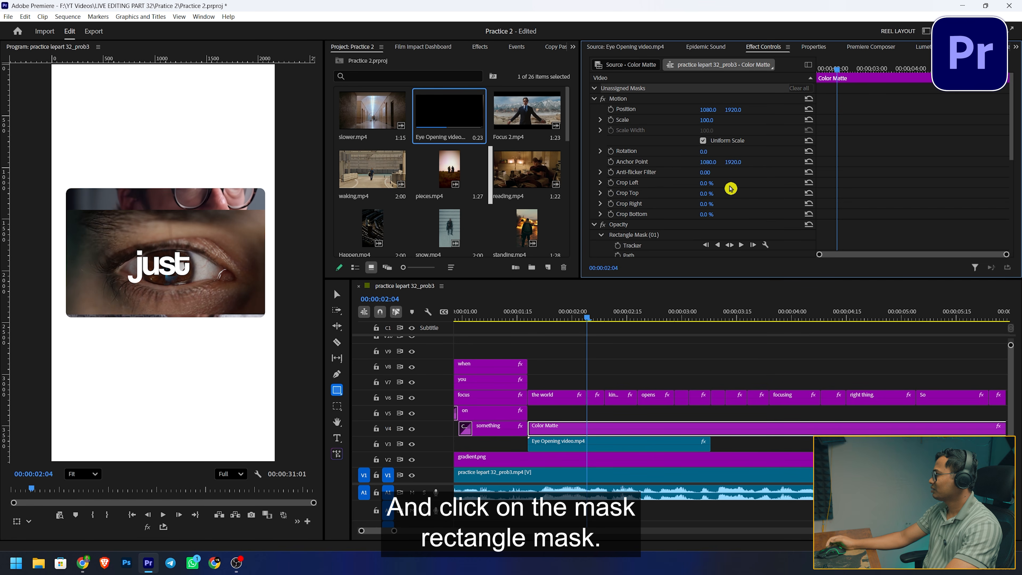
scroll(731, 188, "down", 4)
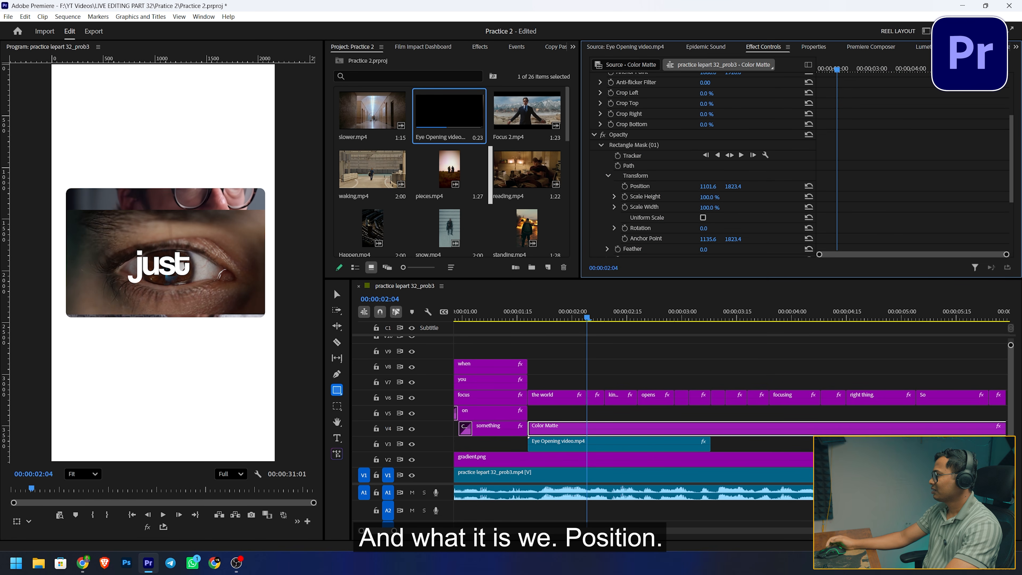
left_click(684, 347)
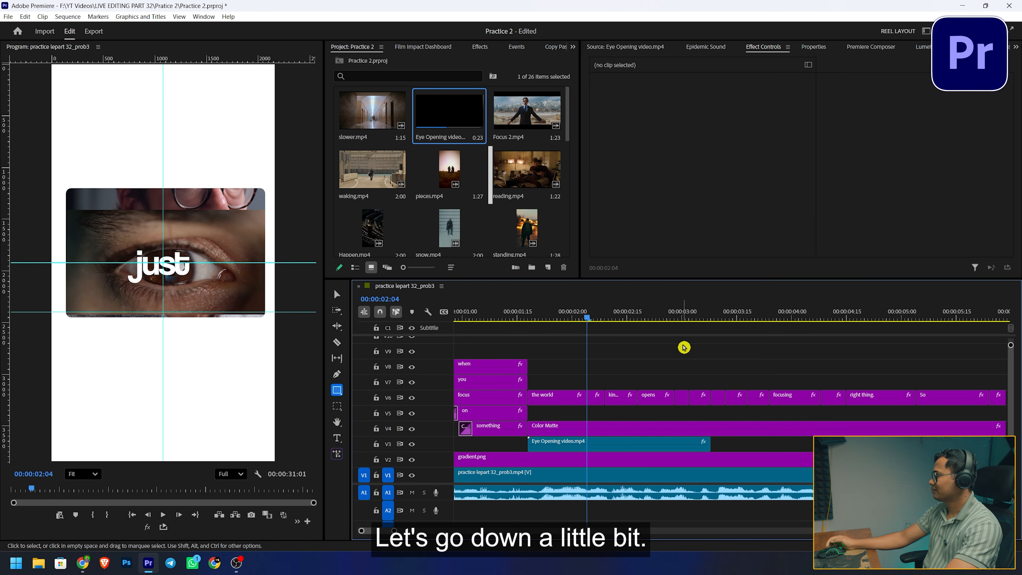
left_click(612, 426)
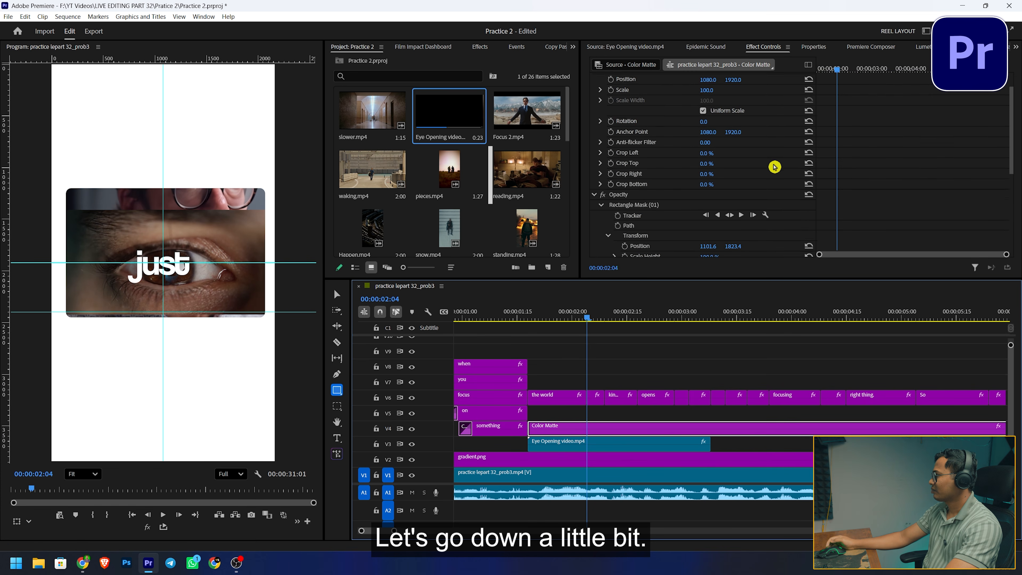
left_click_drag(744, 195, 766, 195)
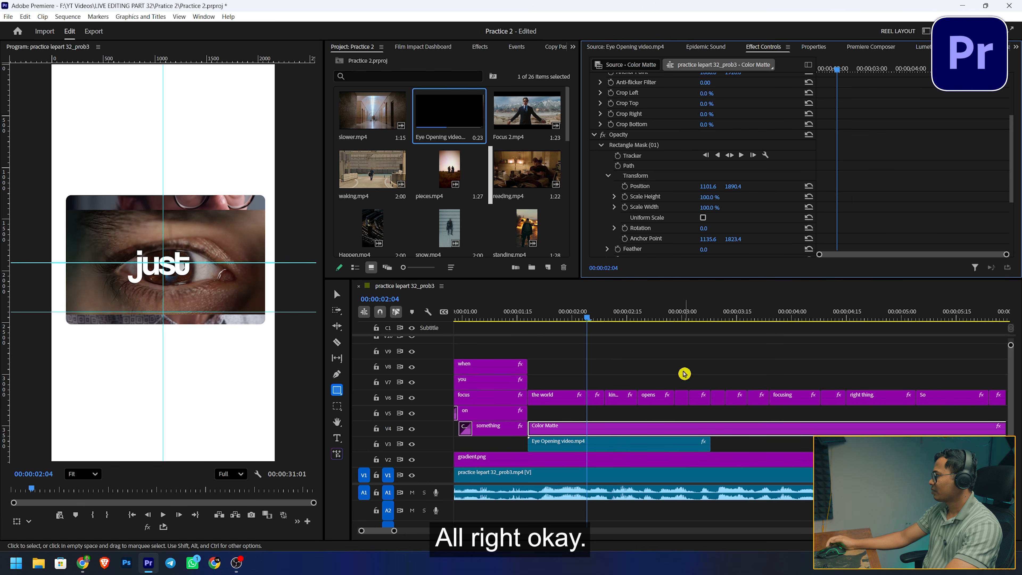
left_click(669, 381)
left_click(606, 433)
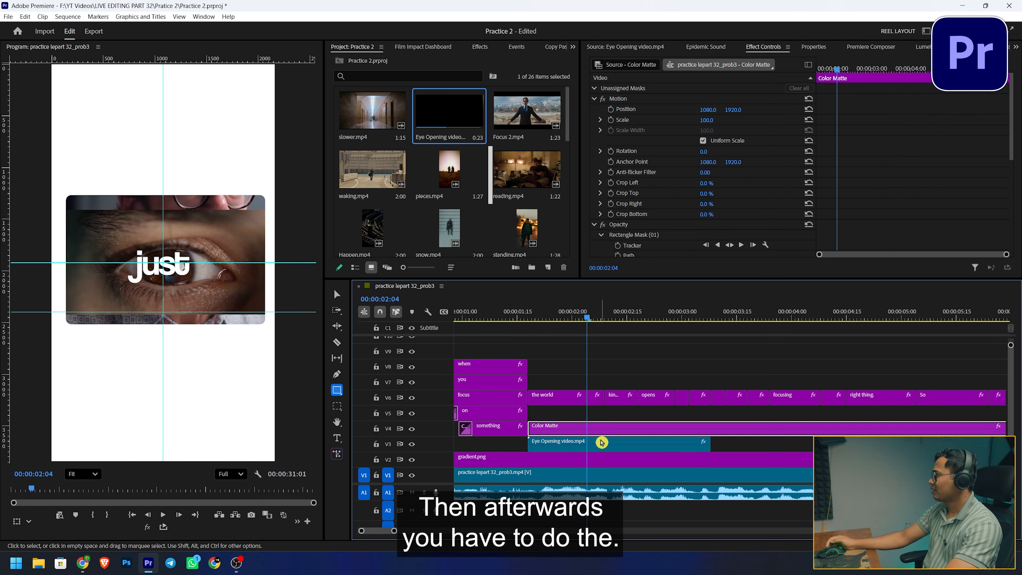
Set the scale of the eye-opening video clip to 130
left_click(604, 443)
left_click_drag(707, 120, 711, 120)
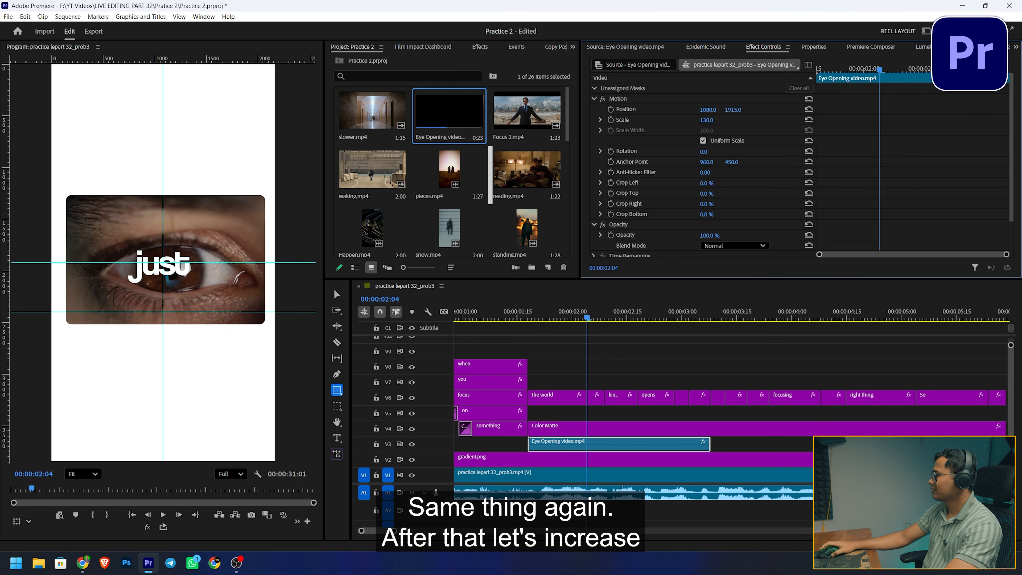
Split the "the world" caption clip at 00:00:01:24
left_click(664, 399)
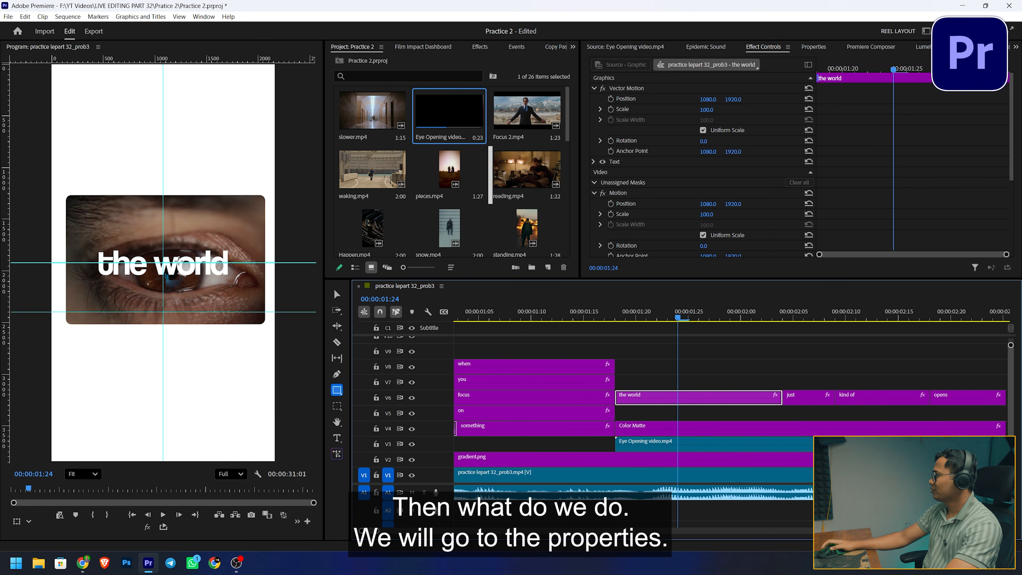
left_click(814, 46)
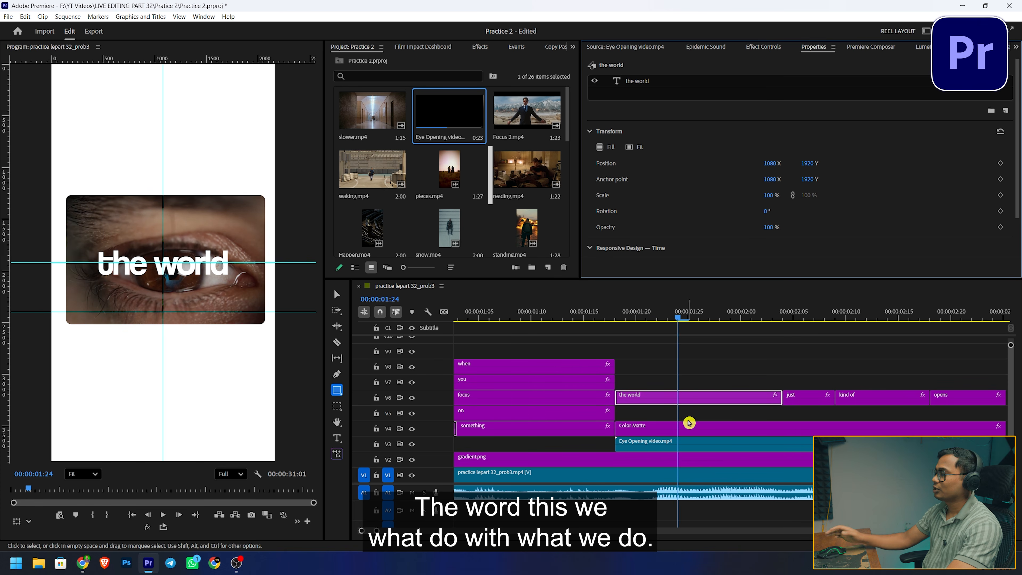
key("ctrl+k")
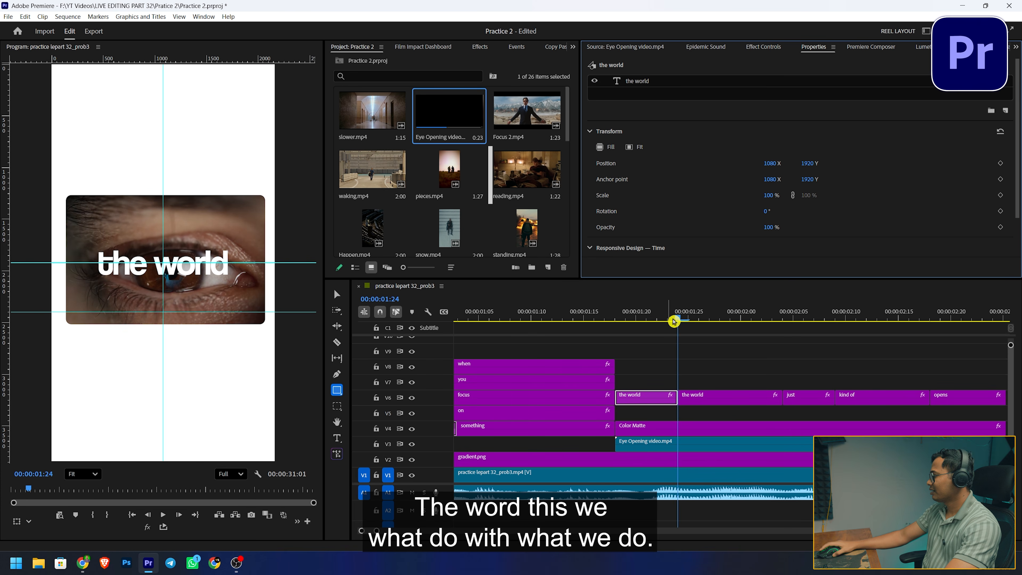
Change the first half of the split caption to read "the" and the second half to read "world"
left_click(651, 398)
left_click(1018, 48)
left_click(964, 152)
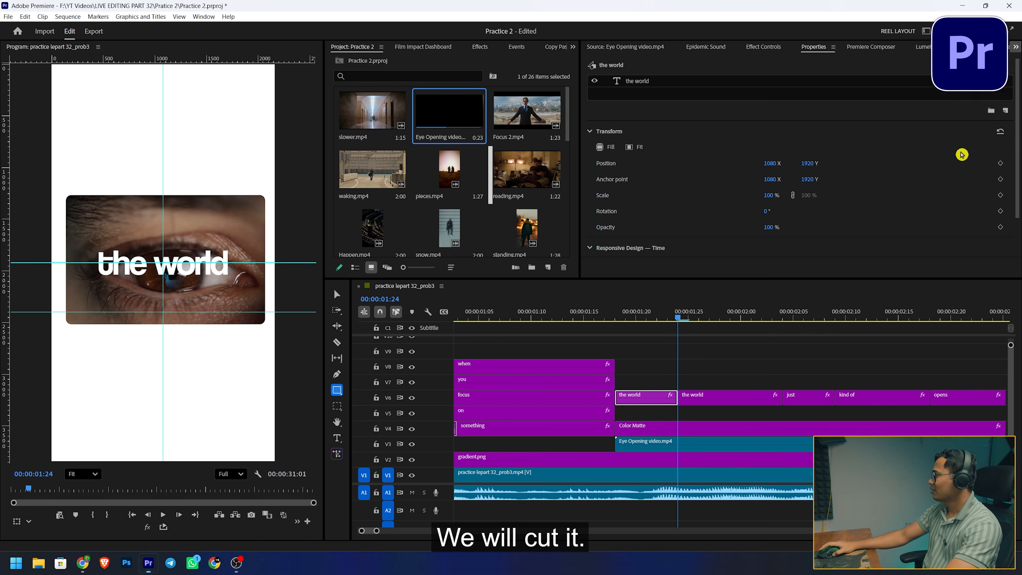
left_click(677, 60)
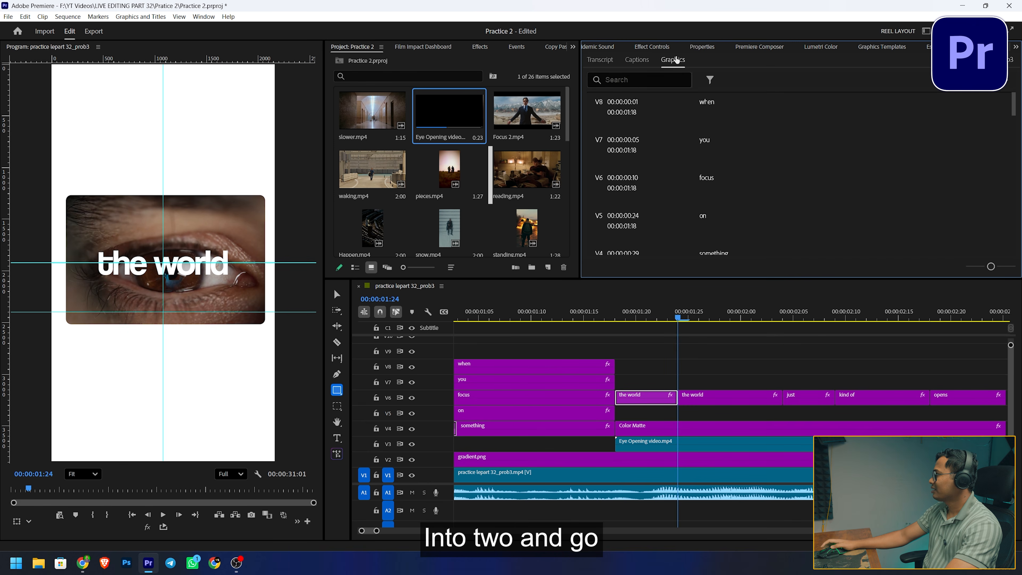
left_click(721, 135)
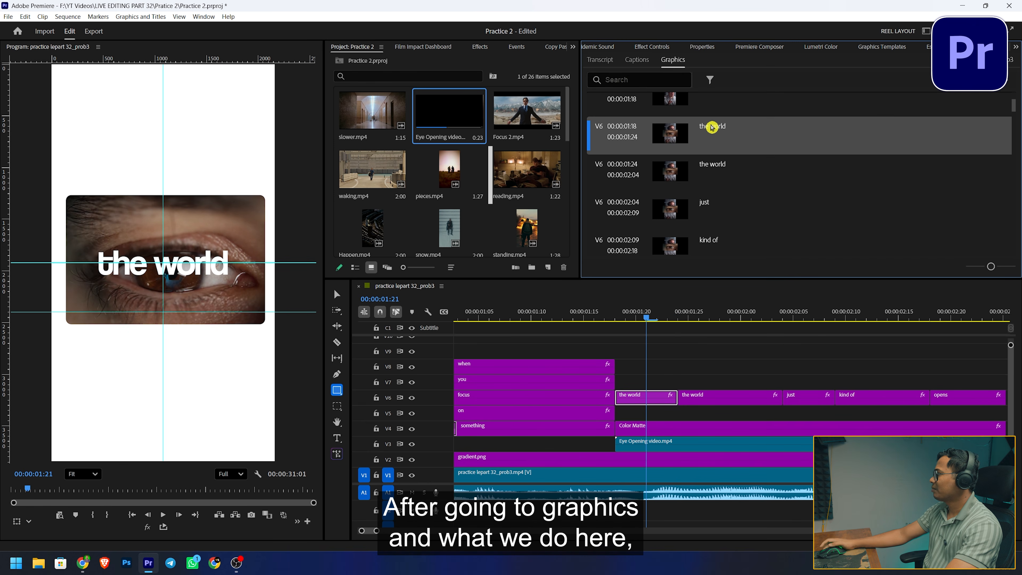
left_click(713, 128)
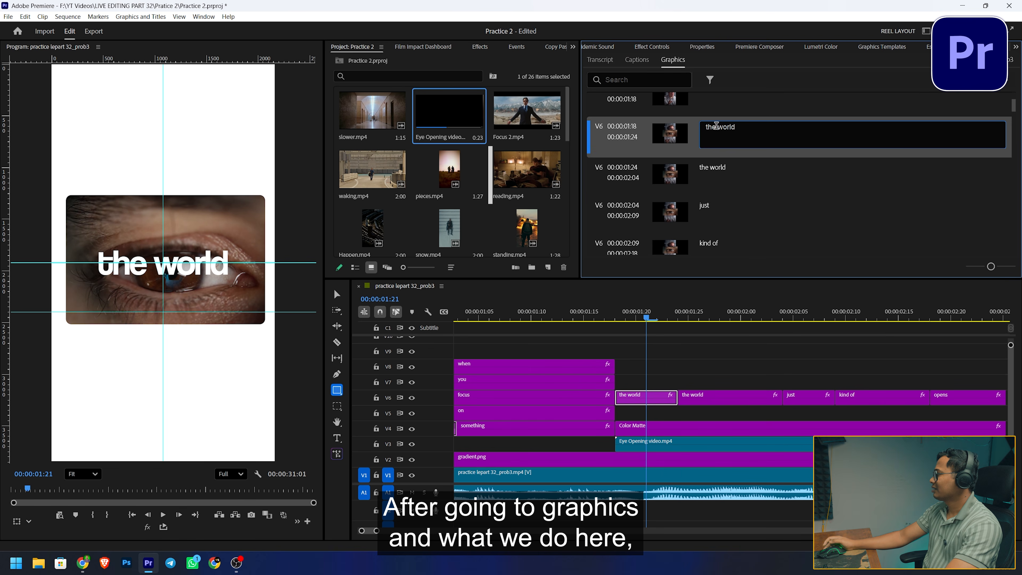
left_click_drag(717, 126, 774, 122)
key("BackSpace")
left_click(726, 158)
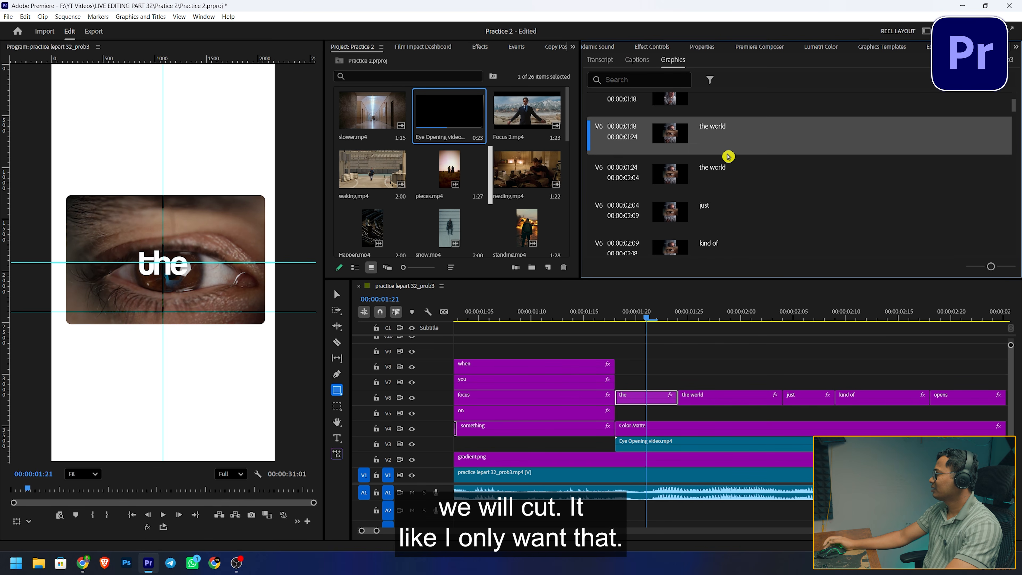
left_click(713, 163)
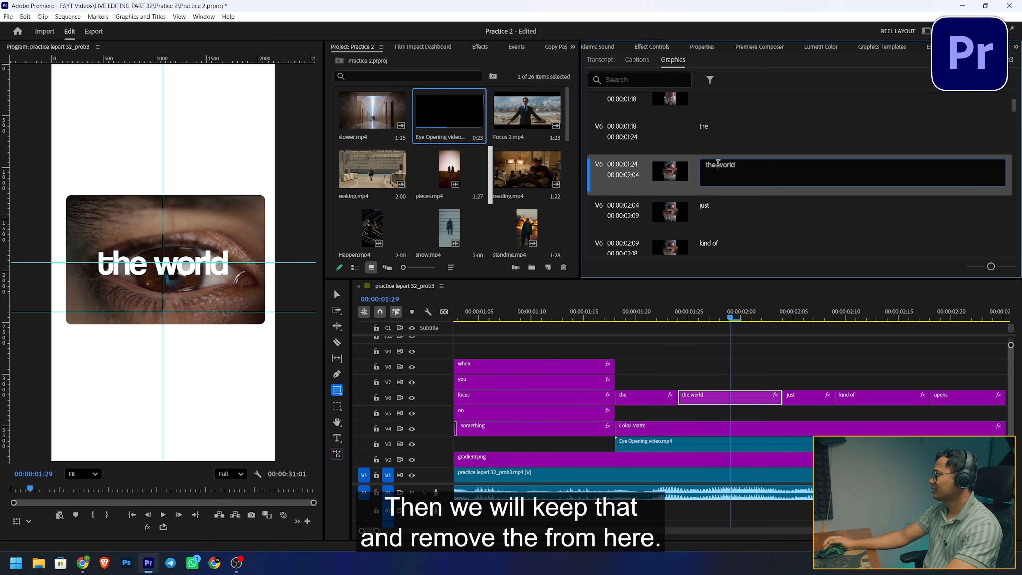
key("BackSpace")
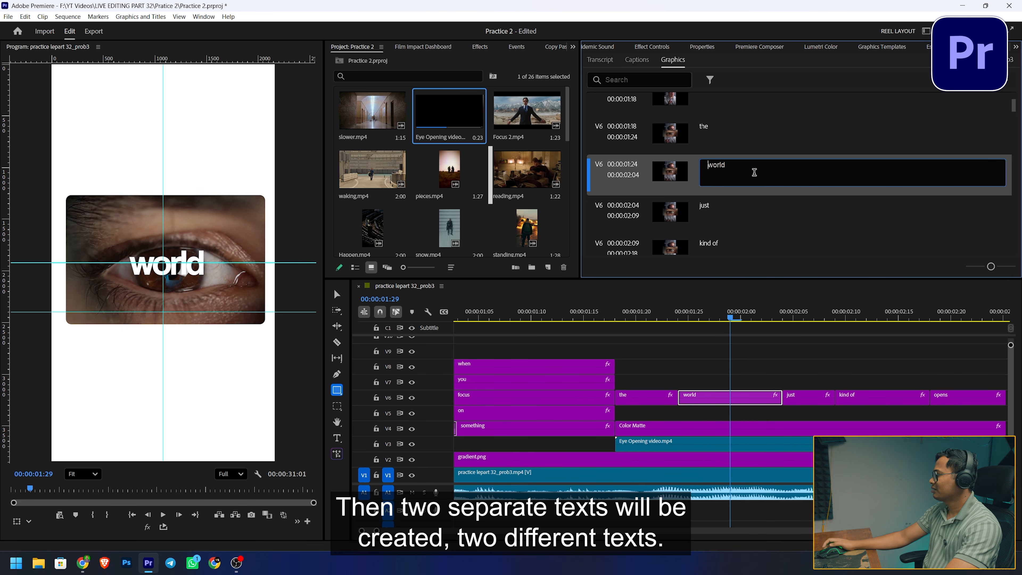
left_click(753, 205)
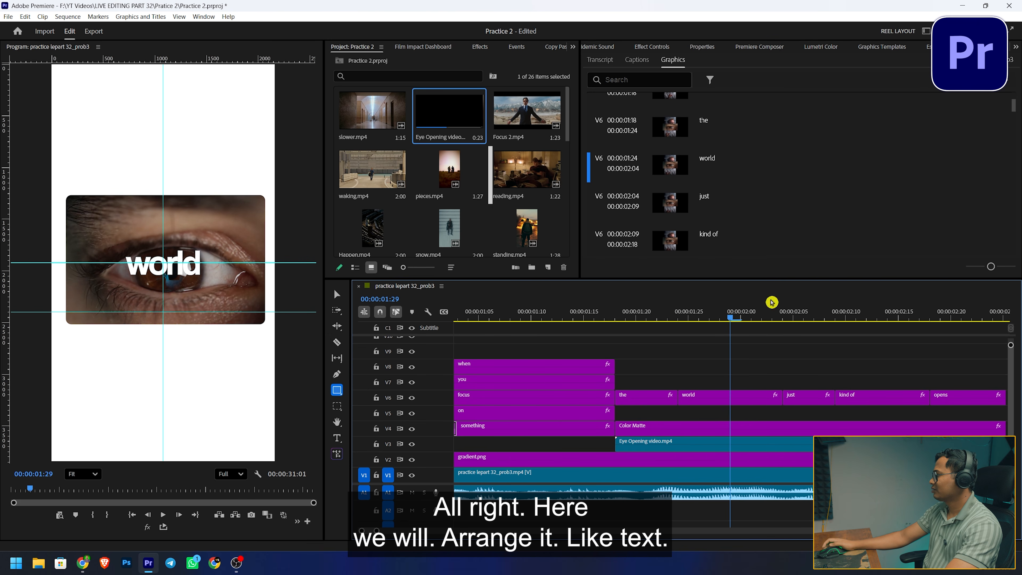
Stagger "the", "world" and "just" on V8, V7 and V6, and set "just" to scale 37 at position 1359, 2088
left_click_drag(645, 397, 646, 381)
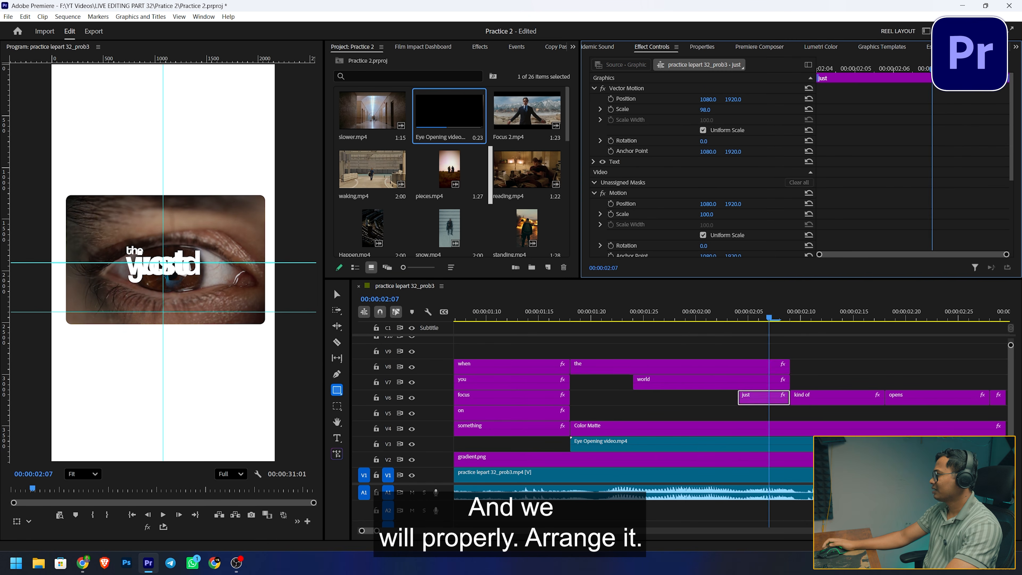
left_click_drag(705, 109, 680, 109)
left_click_drag(708, 100, 813, 100)
left_click_drag(734, 100, 801, 100)
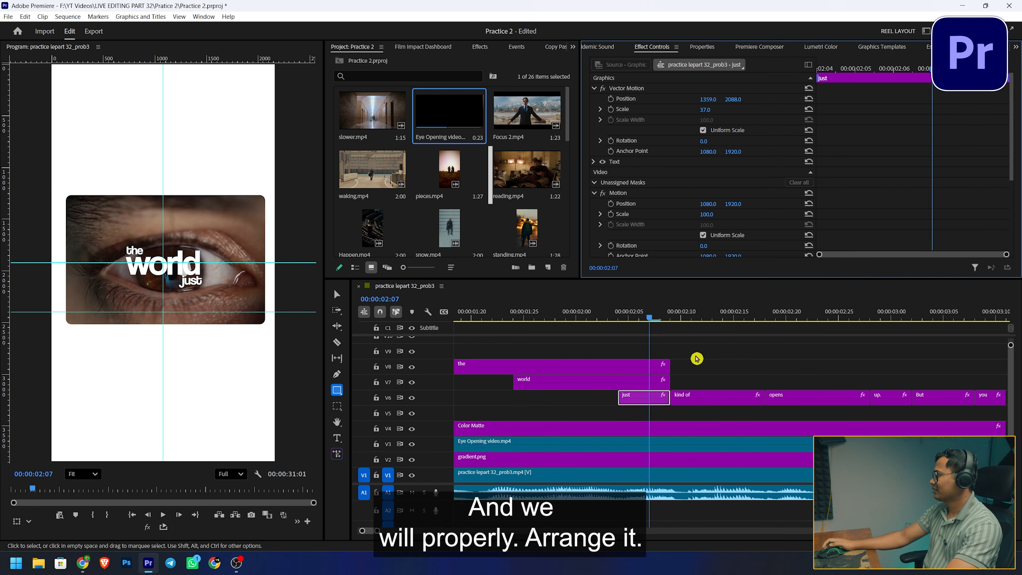
Nudge the "the" caption slightly downward, closer to "world"
scroll(699, 357, "down", 3)
left_click(715, 356)
scroll(714, 357, "up", 4)
left_click(701, 367)
left_click_drag(733, 99, 740, 100)
Nest the "the", "world" and "just" captions as Nested Sequence 01
left_click_drag(701, 347, 758, 409)
right_click(759, 397)
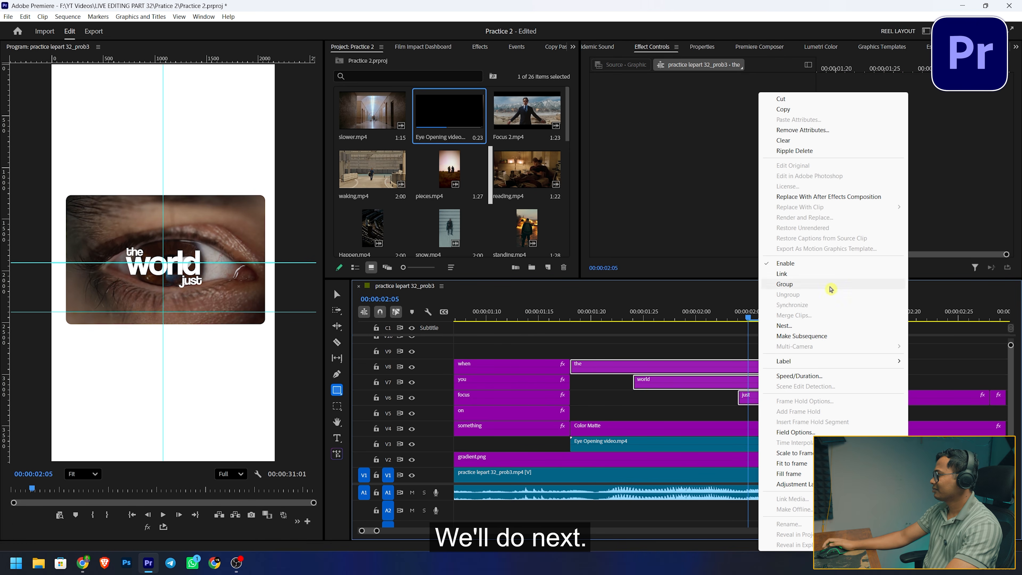
left_click(784, 326)
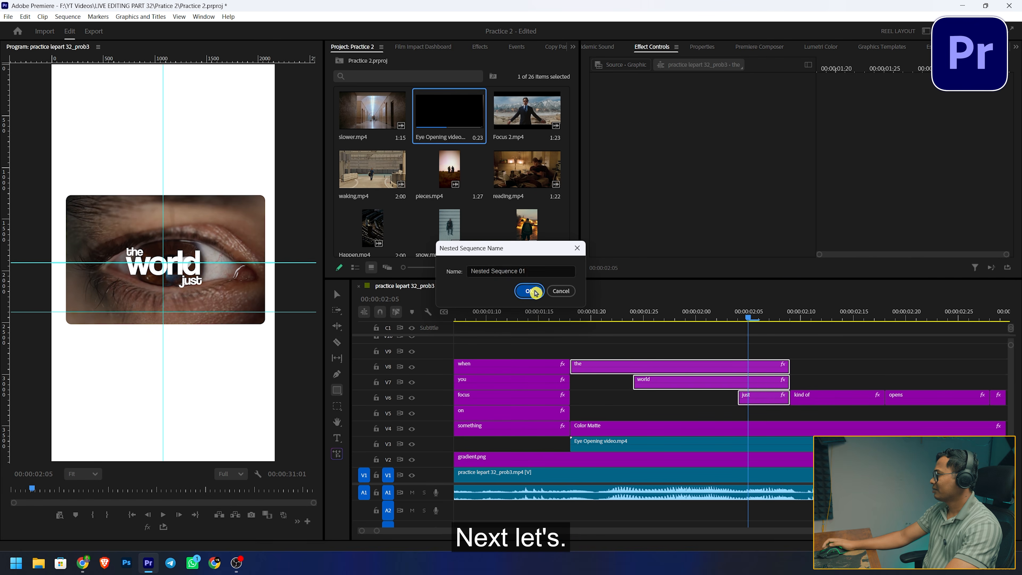
left_click(530, 291)
scroll(646, 368, "right", 2)
left_click(636, 401)
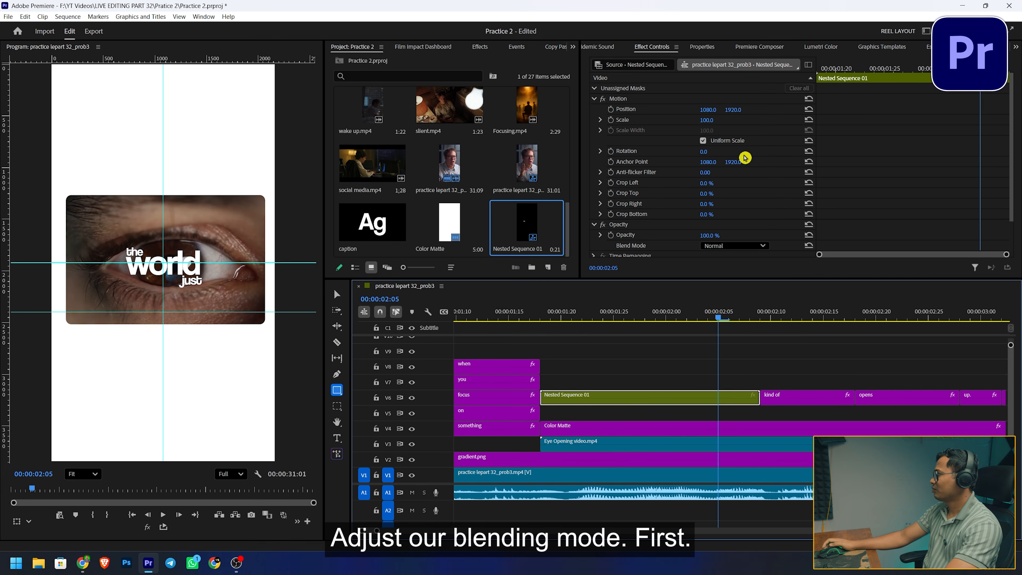
Set Nested Sequence 01 to scale 82 and the Difference blend mode
left_click_drag(706, 118, 699, 118)
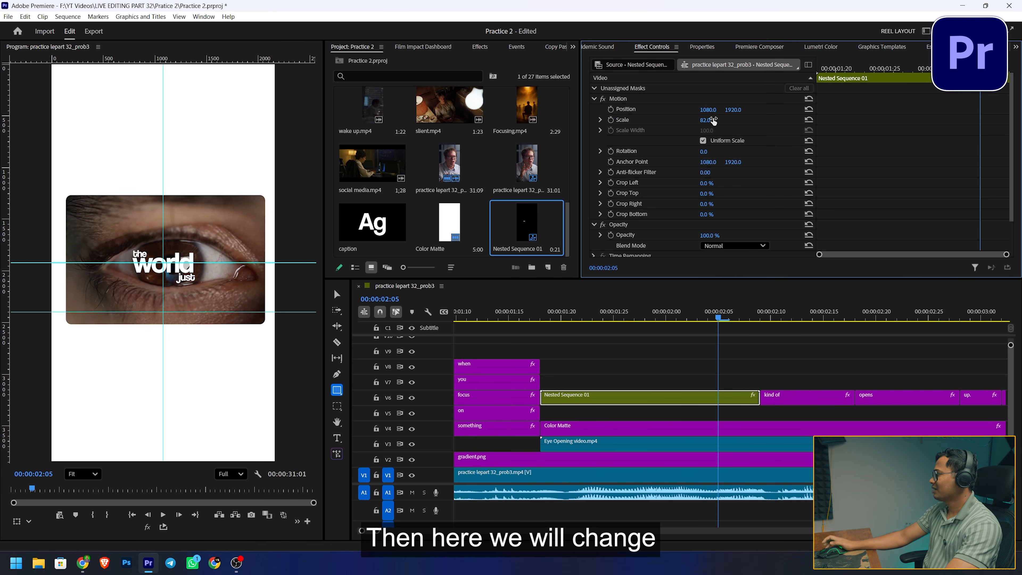
scroll(761, 149, "down", 2)
left_click(744, 211)
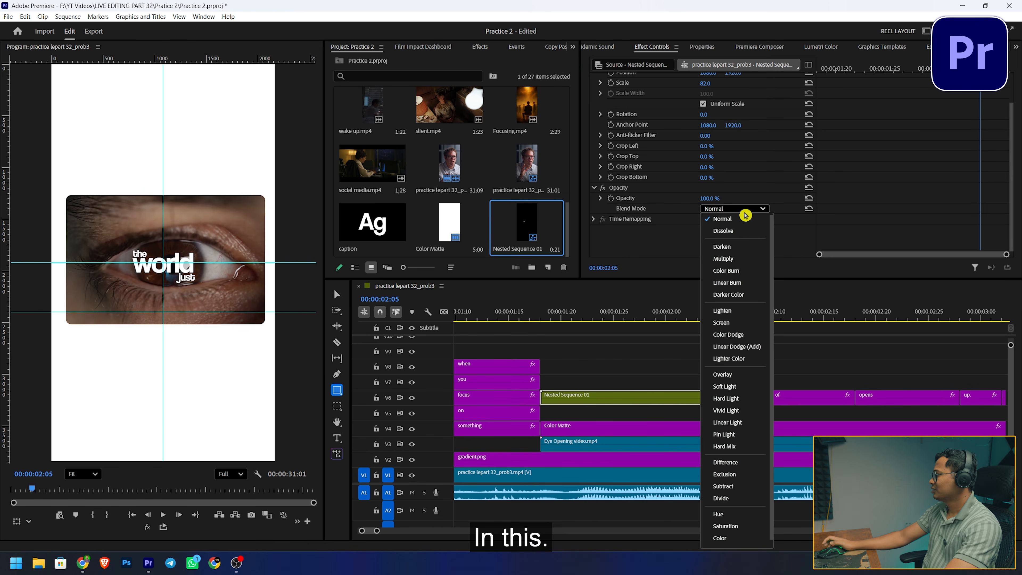
left_click(754, 467)
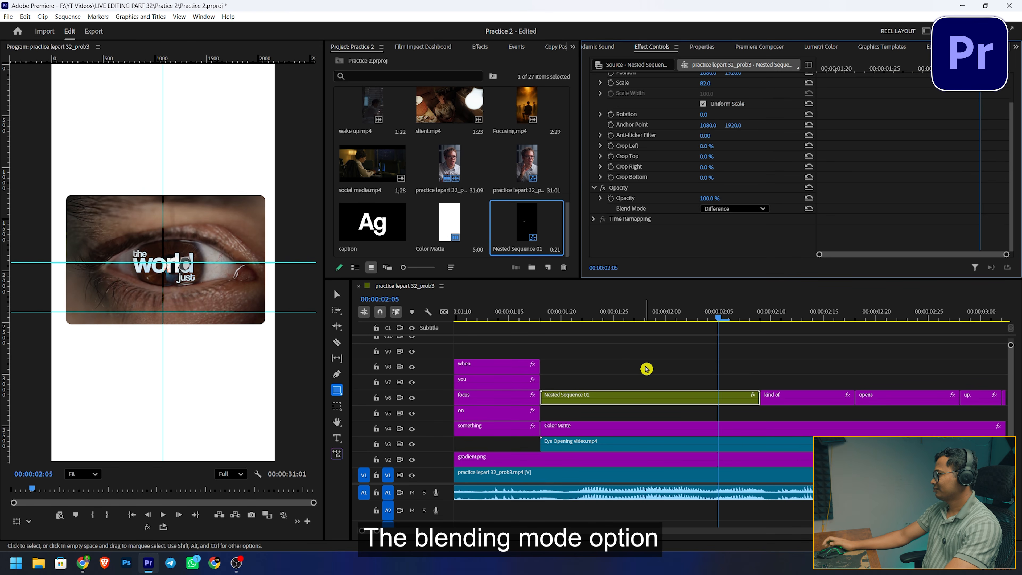
Play back the first nested caption over the eye video from just before its start
left_click_drag(573, 314, 545, 314)
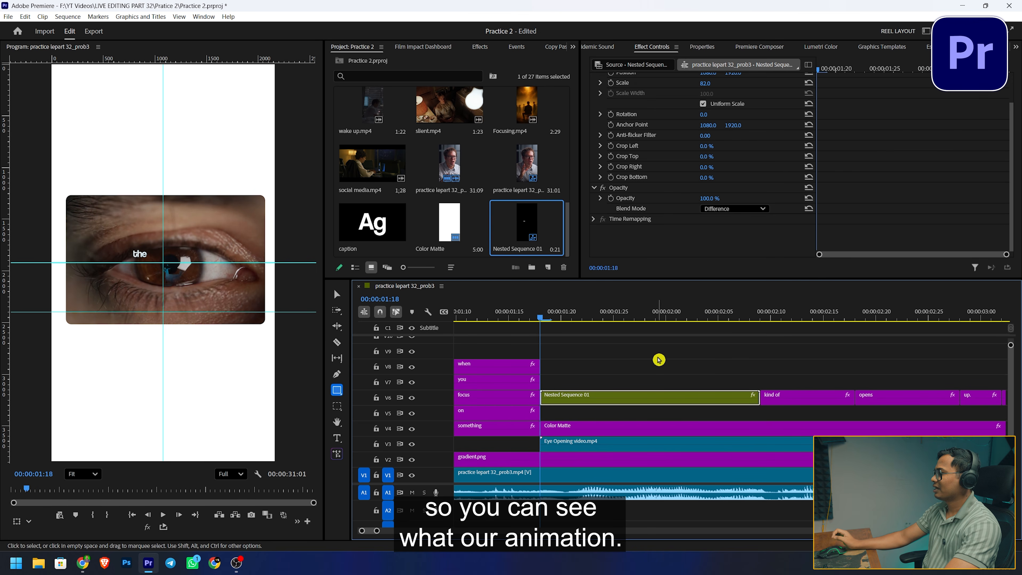
left_click(520, 319)
key("space")
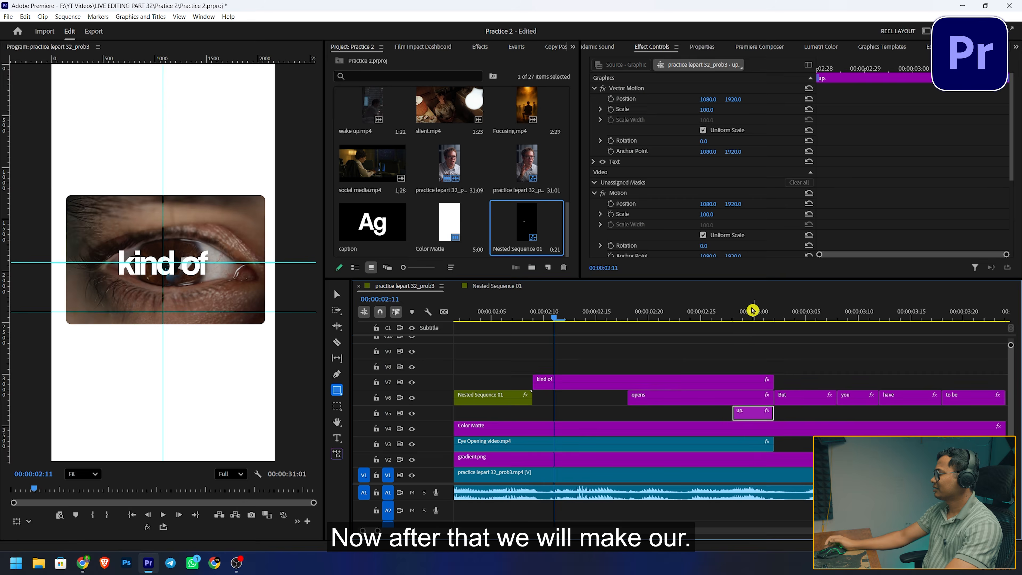
Scale "up." to 36 below "opens", and nudge "up." and the reduced "kind of" slightly to the right
left_click(754, 310)
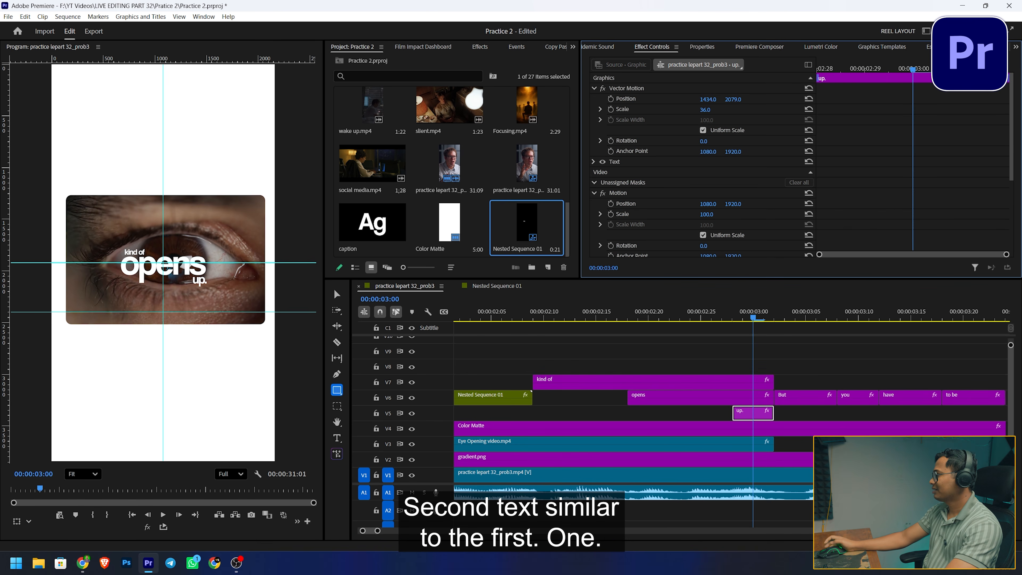
left_click_drag(708, 100, 712, 100)
left_click(717, 383)
left_click_drag(708, 99, 714, 100)
Nest the "kind of", "opens" and "up." captions as Nested Sequence 02
left_click_drag(713, 366, 742, 420)
key("alt+n")
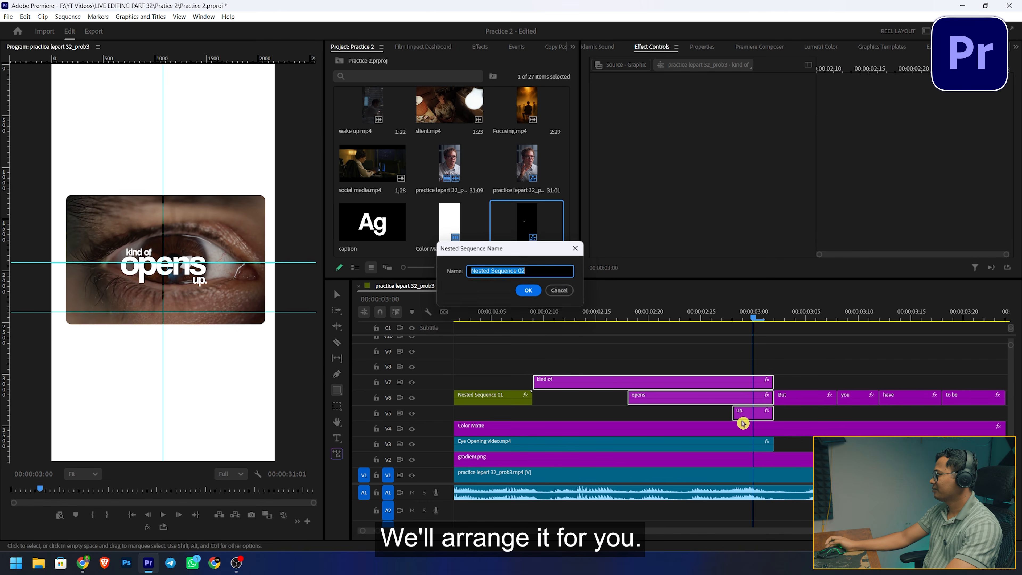
left_click(533, 292)
left_click(723, 406)
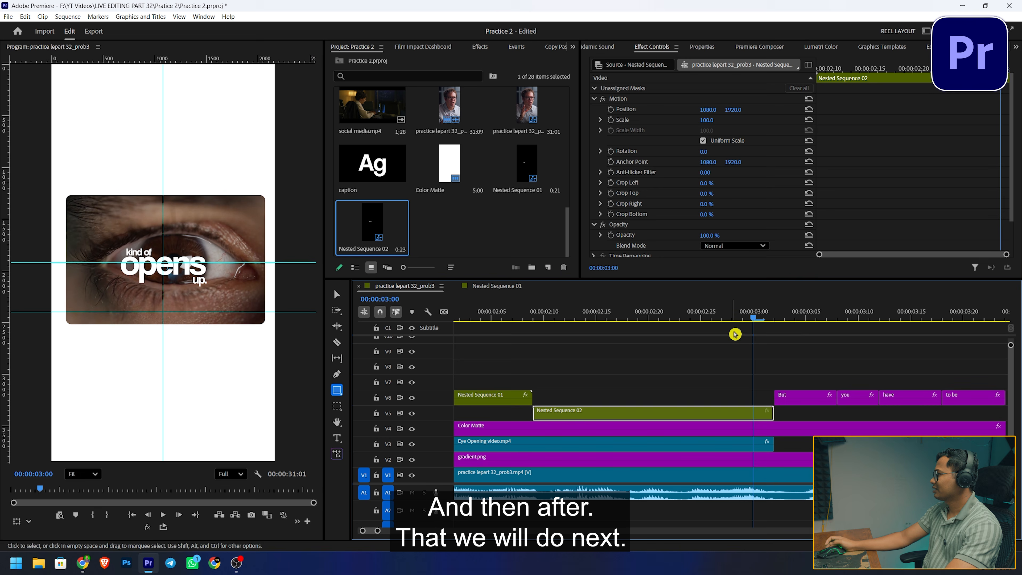
Set Nested Sequence 02 to scale 82, position 1101, 1880, and the Difference blend mode
mouse_move(736, 114)
left_mouse_down()
mouse_move(699, 120)
mouse_move(719, 109)
mouse_move(700, 110)
mouse_move(737, 109)
left_mouse_up()
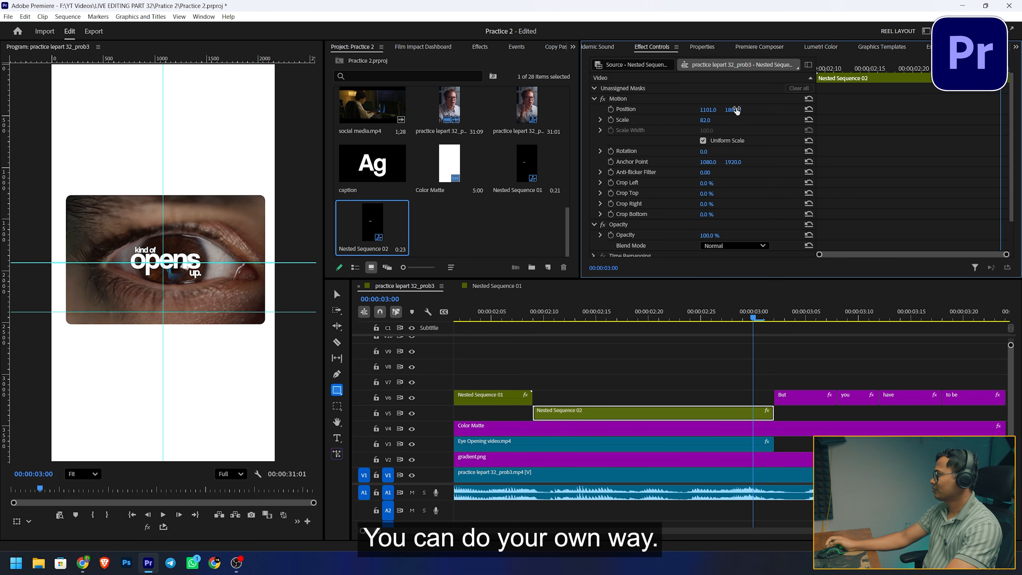
left_click(735, 246)
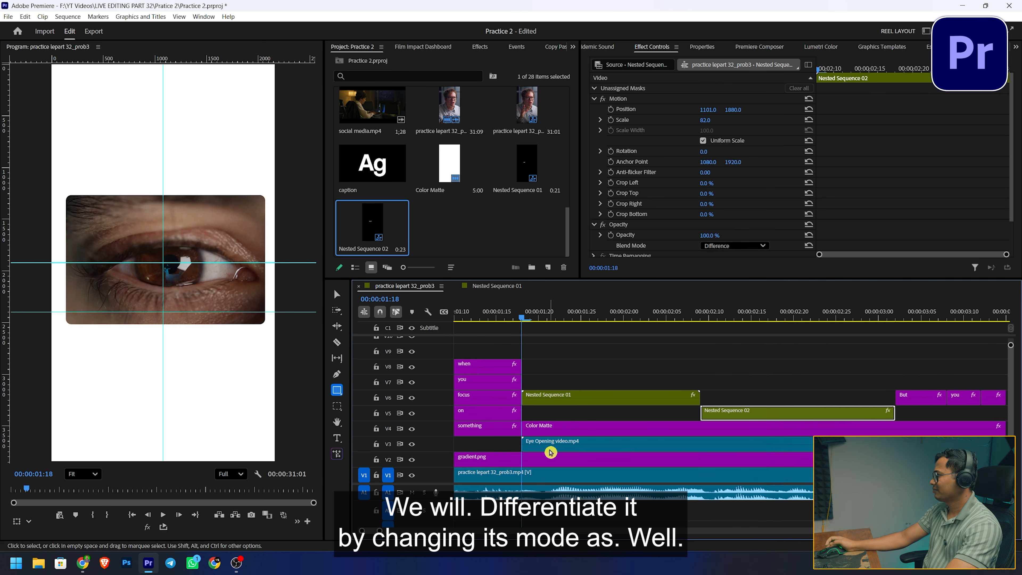
Keyframe the eye clip's scale from 130 at 00:00:01:18 to 145 on its last frame at 00:00:03:01
left_click(549, 448)
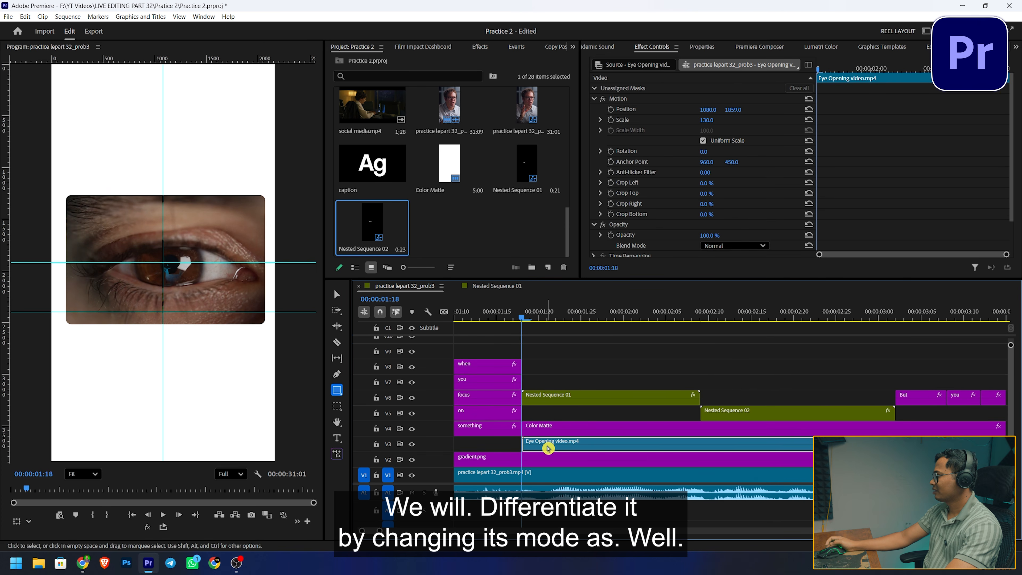
left_click(611, 120)
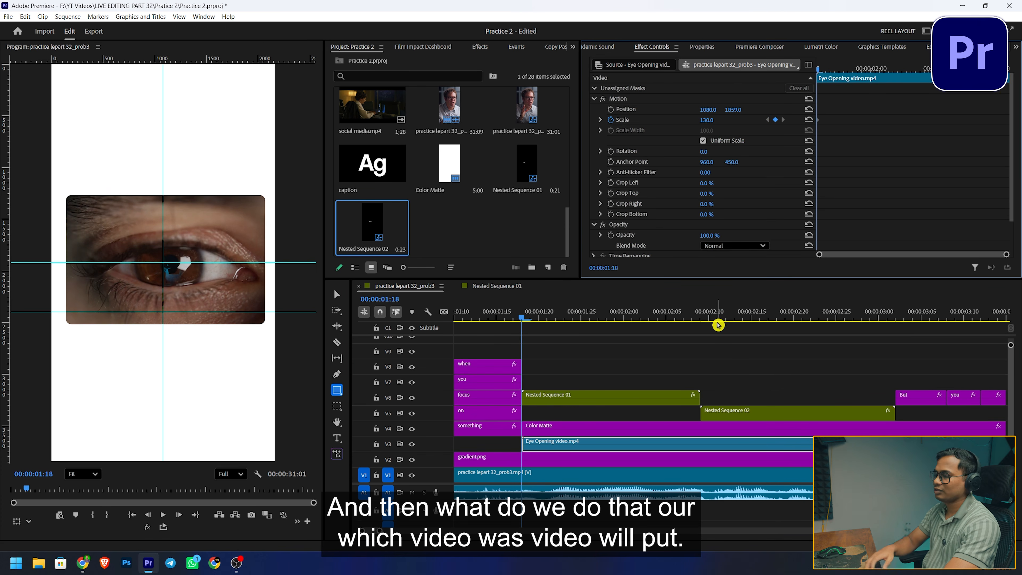
scroll(742, 359, "down", 2)
left_click(799, 317)
key("Right")
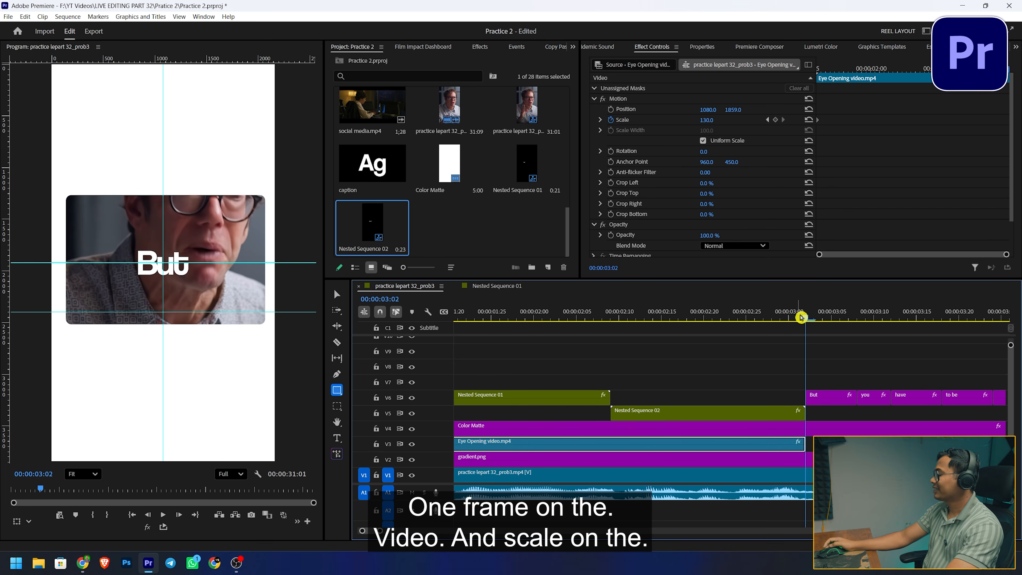
key("Left")
left_click_drag(707, 121, 716, 121)
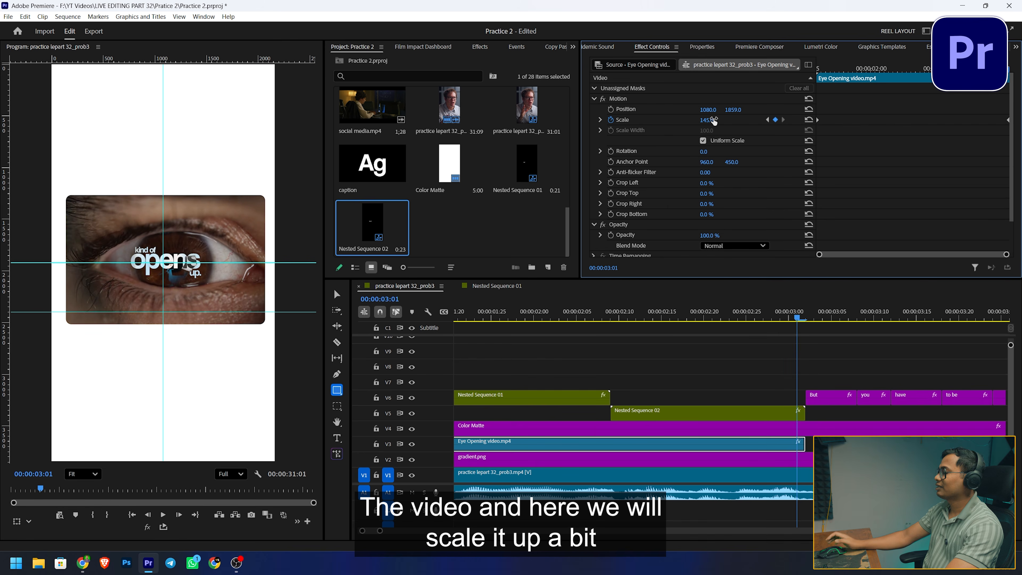
Play back the eye section from 00:00:01:18 to check the zoom and captions
scroll(677, 361, "up", 2)
scroll(677, 361, "up", 1)
left_click_drag(584, 319, 568, 318)
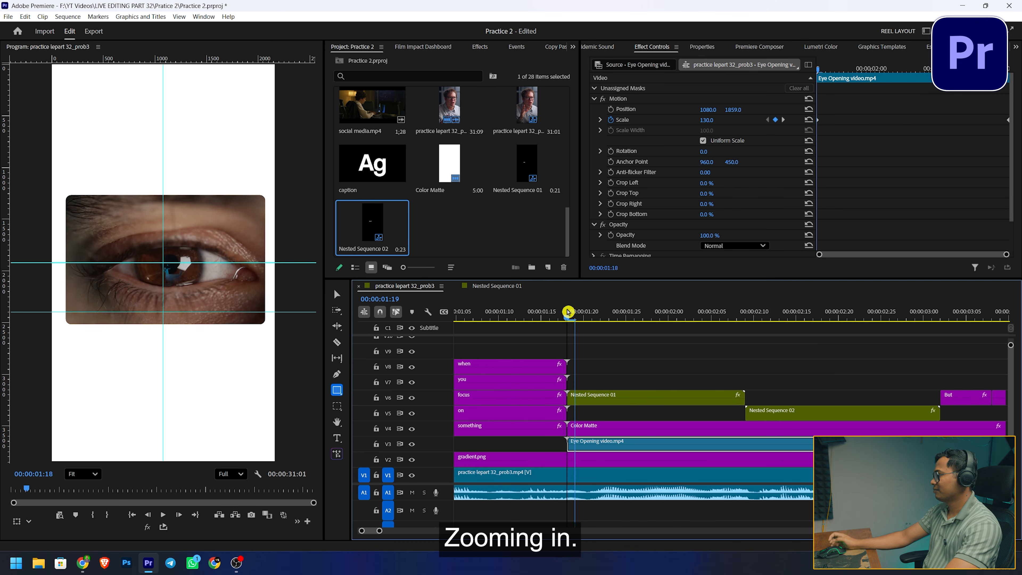
key("space")
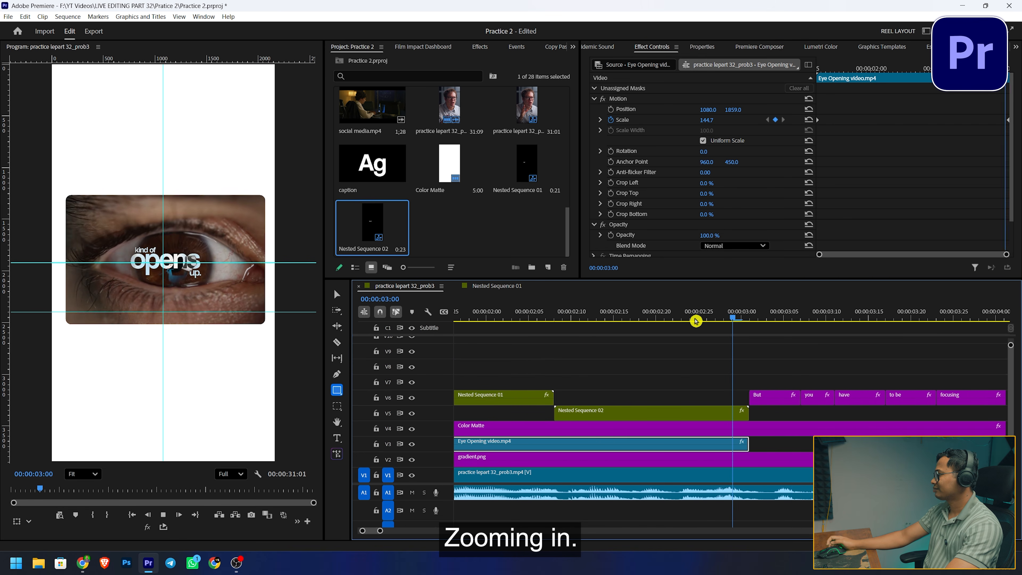
Open Focusing.mp4 from the project as the source clip and mark its out point at 00:00:00:09
scroll(769, 343, "down", 2)
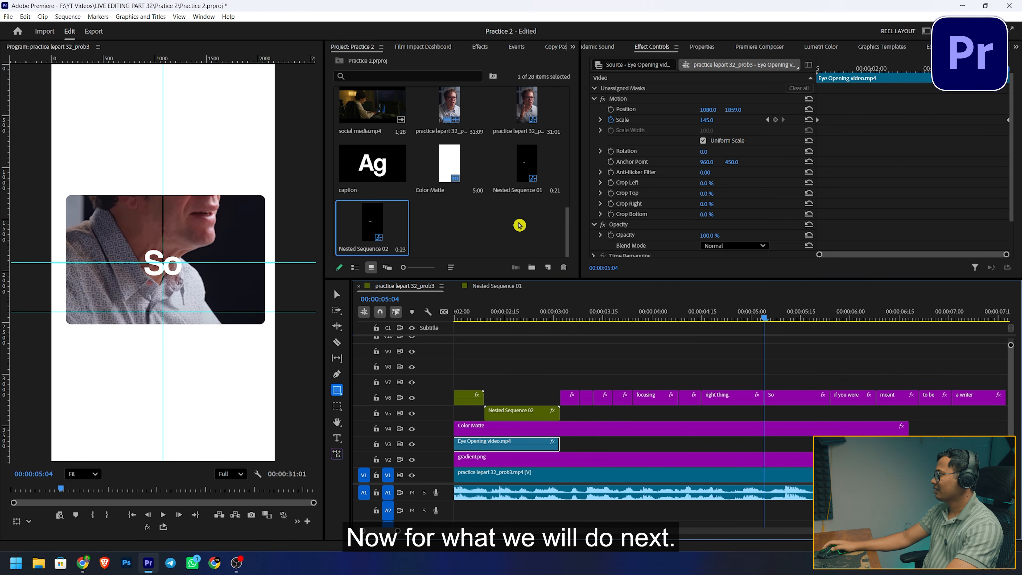
scroll(520, 223, "up", 3)
scroll(519, 223, "up", 3)
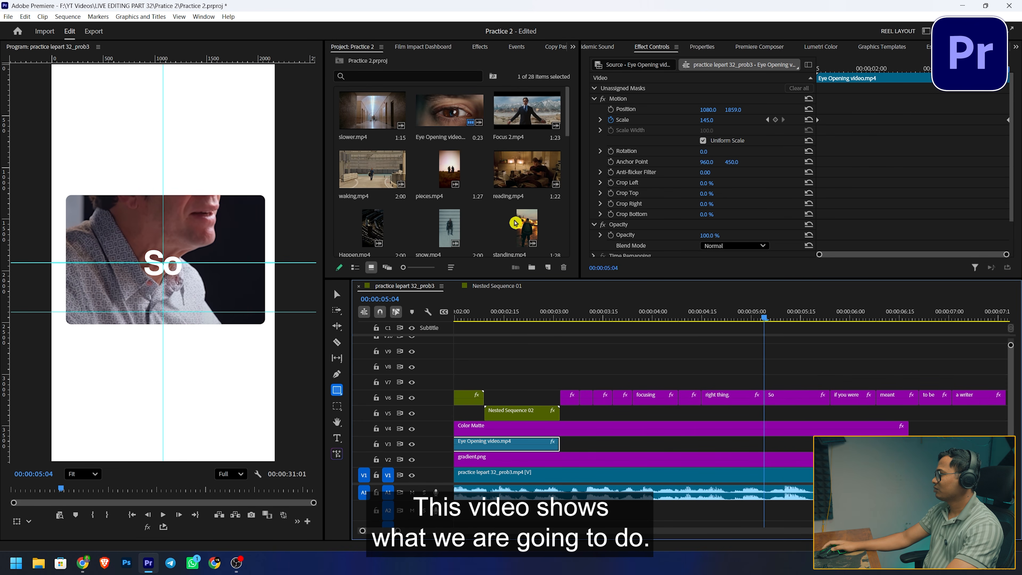
scroll(521, 217, "down", 3)
scroll(466, 160, "down", 3)
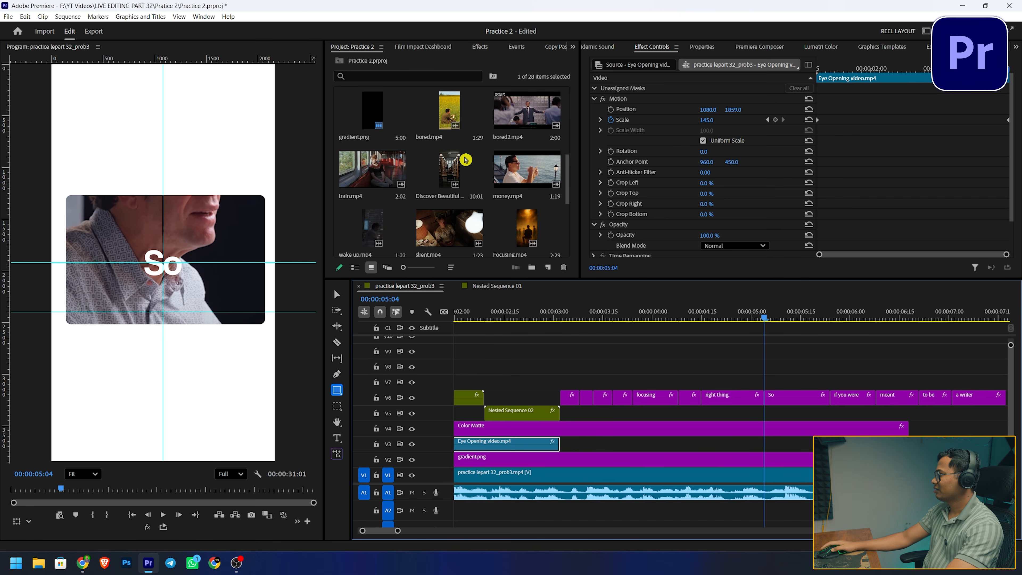
double_click(526, 229)
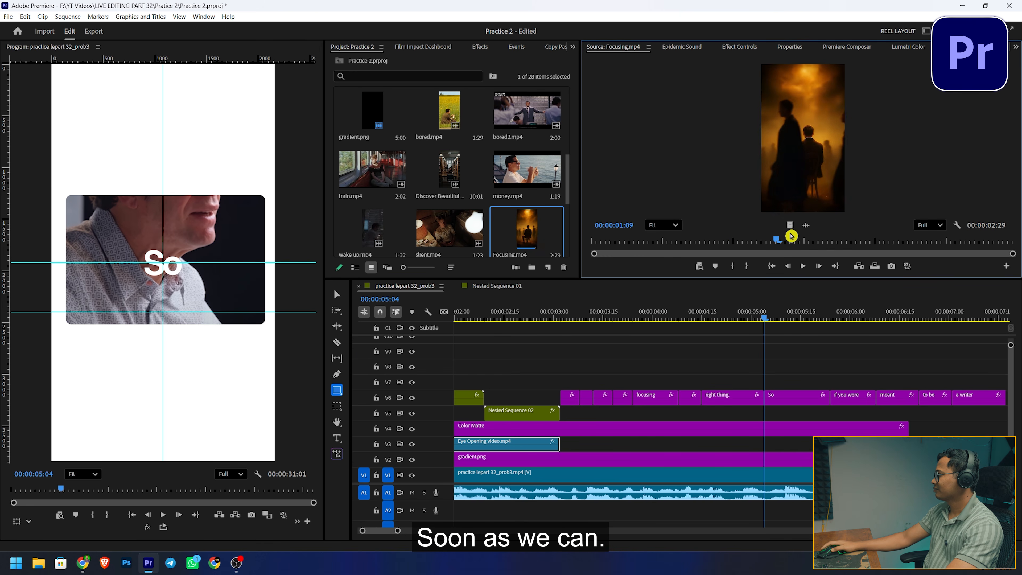
left_click_drag(781, 242, 635, 264)
key("o")
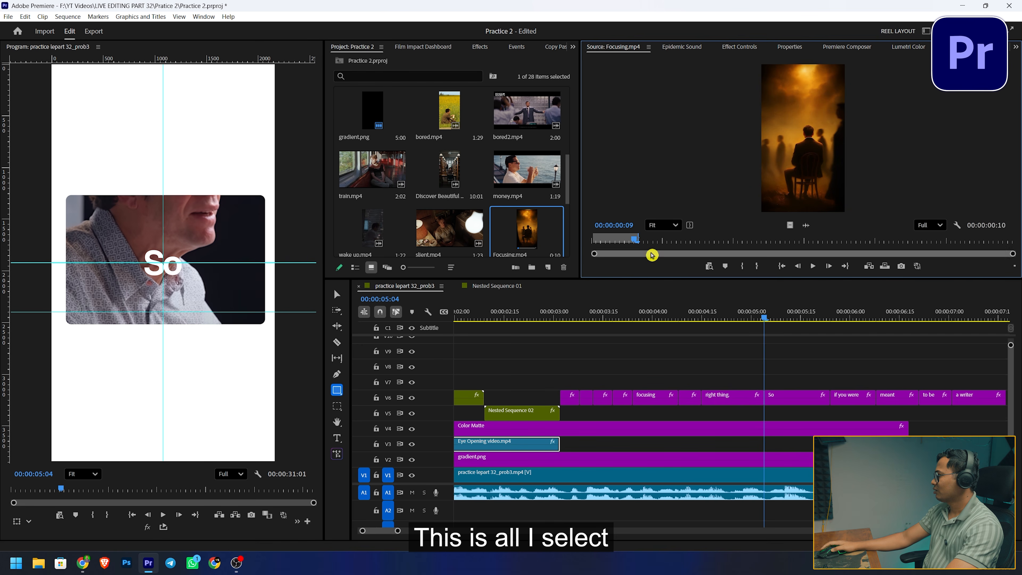
Place the Focusing.mp4 video after the eye clip, ending at 00:00:05:04, and move it up to V4 over the Color Matte
left_click_drag(790, 226, 765, 444)
left_click_drag(761, 330, 729, 349)
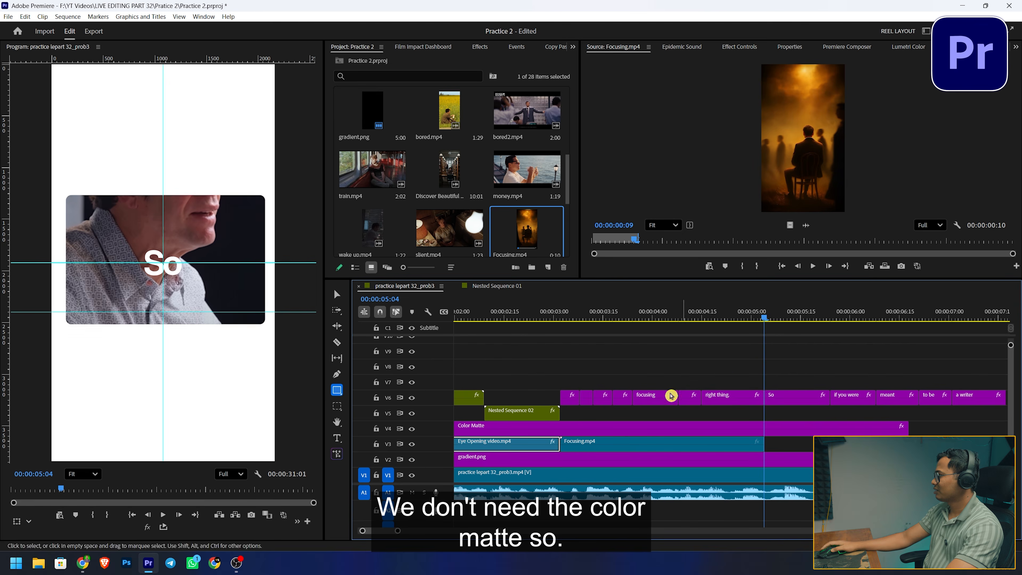
scroll(596, 336, "right", 3)
left_click(544, 443)
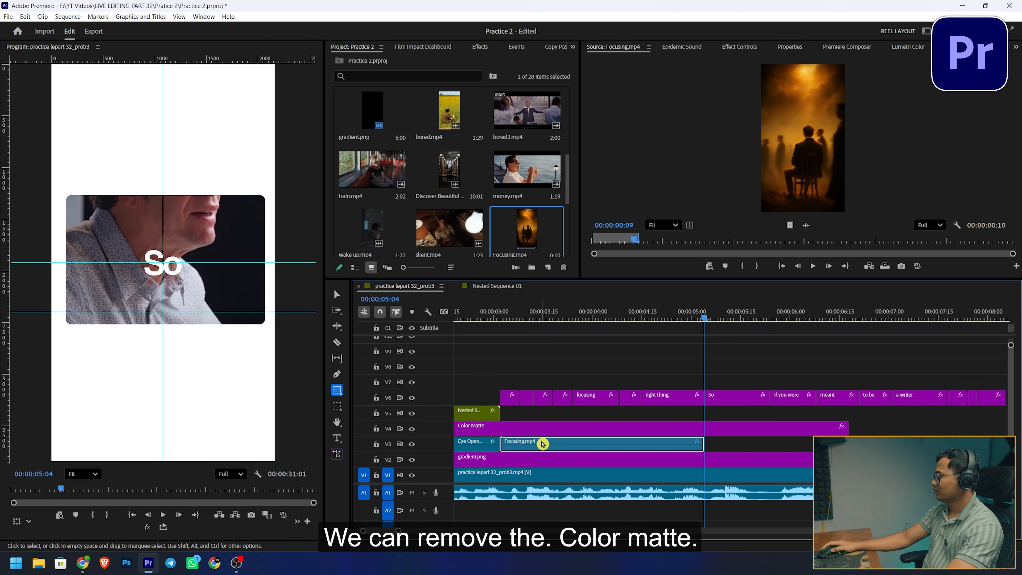
left_click_drag(543, 443, 546, 426)
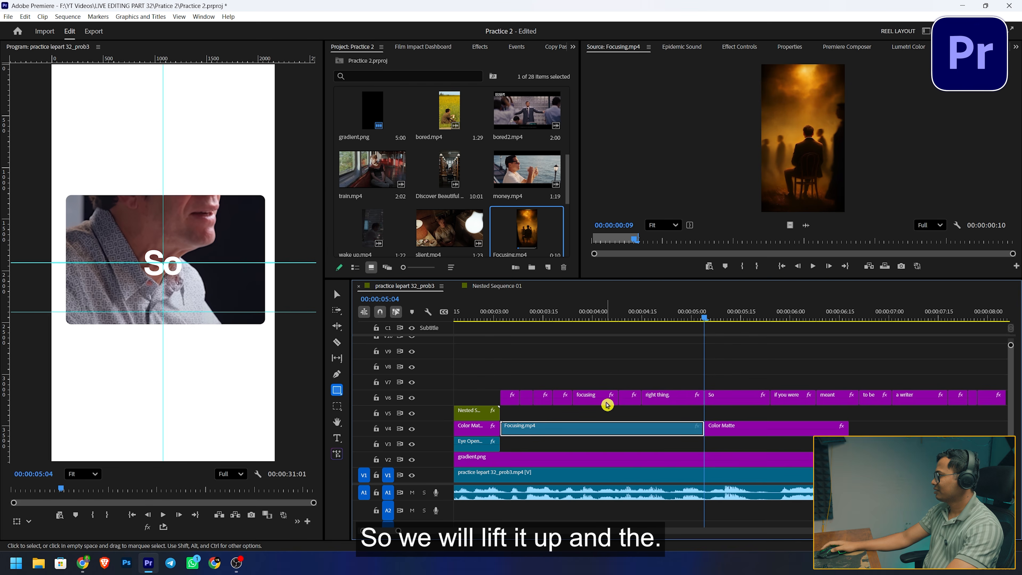
Scrub through the start of the Focusing.mp4 section to check the "But", "you", "have" and "to be" captions over the video
left_click_drag(690, 312, 509, 303)
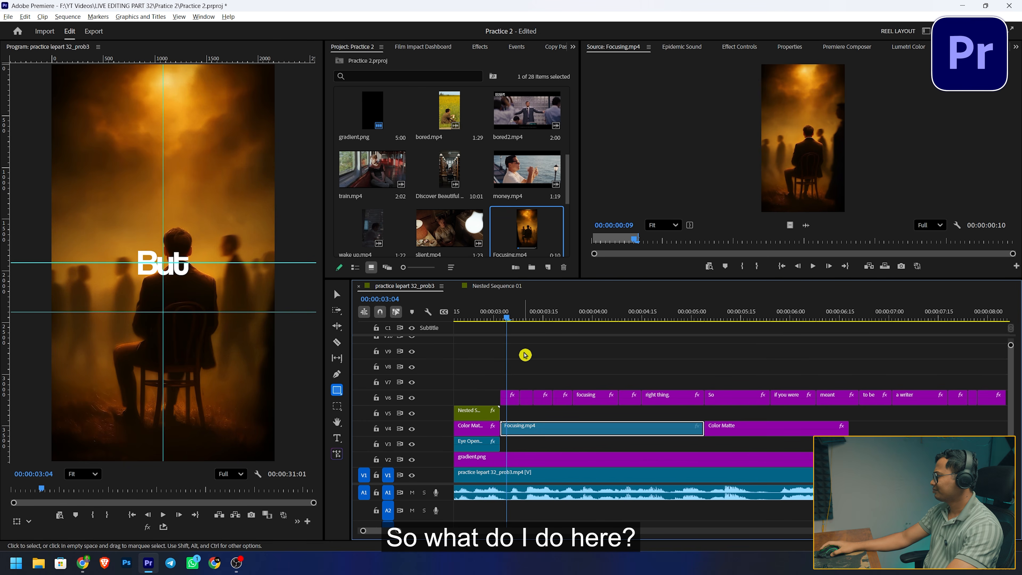
scroll(525, 355, "up", 6)
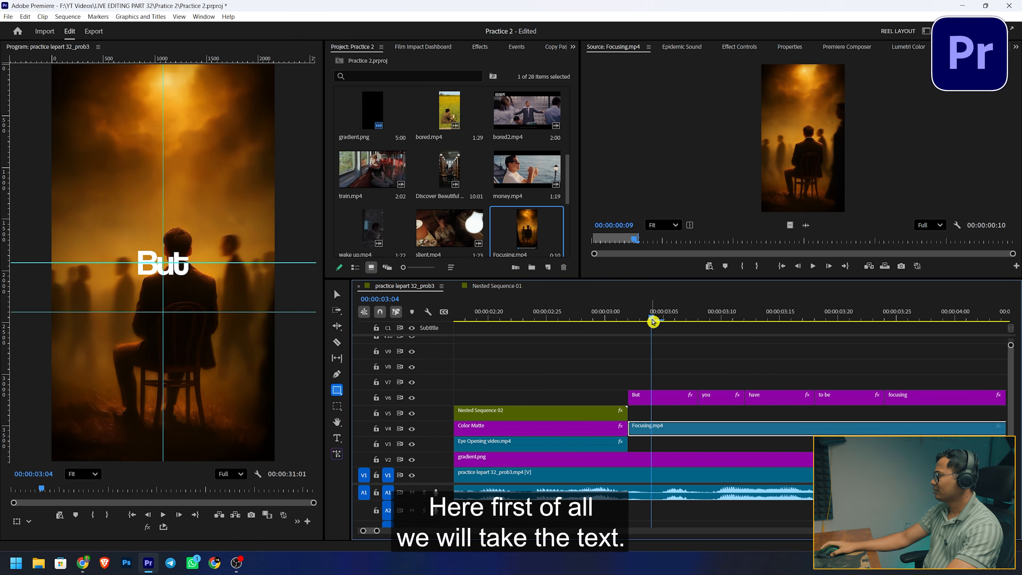
left_click(630, 315)
scroll(646, 331, "down", 4)
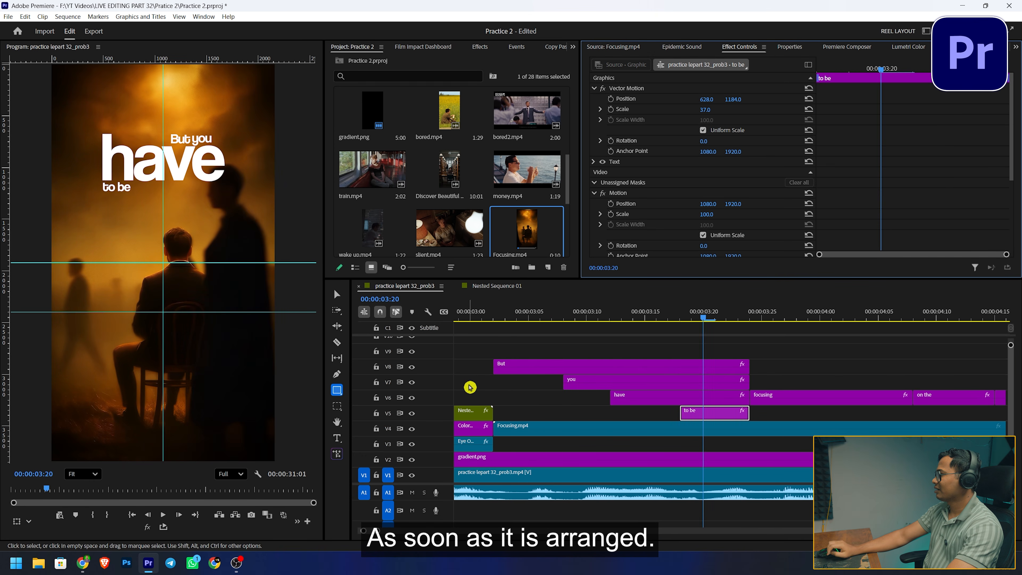
left_click(500, 316)
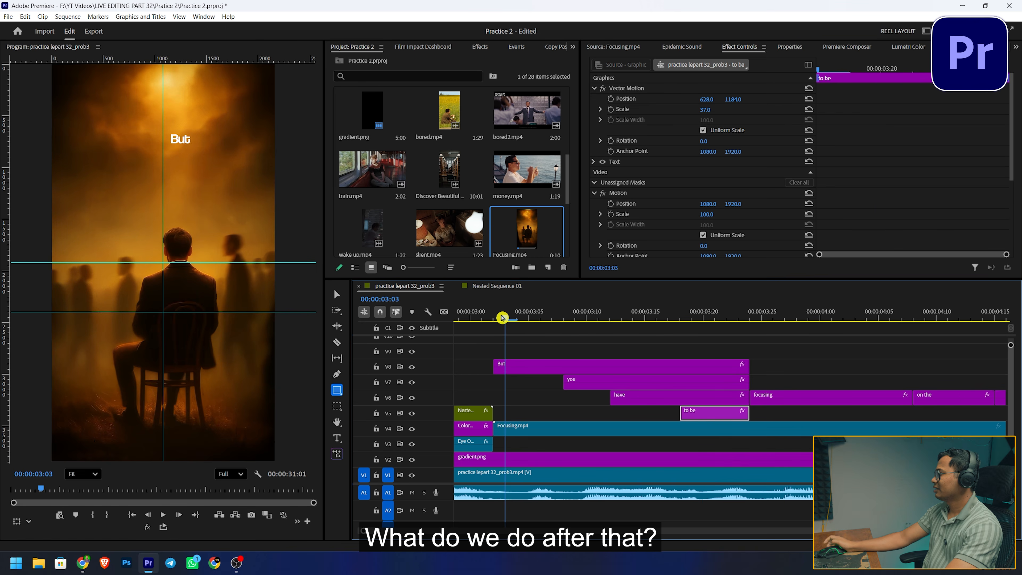
left_click_drag(497, 318, 723, 341)
left_click(667, 398)
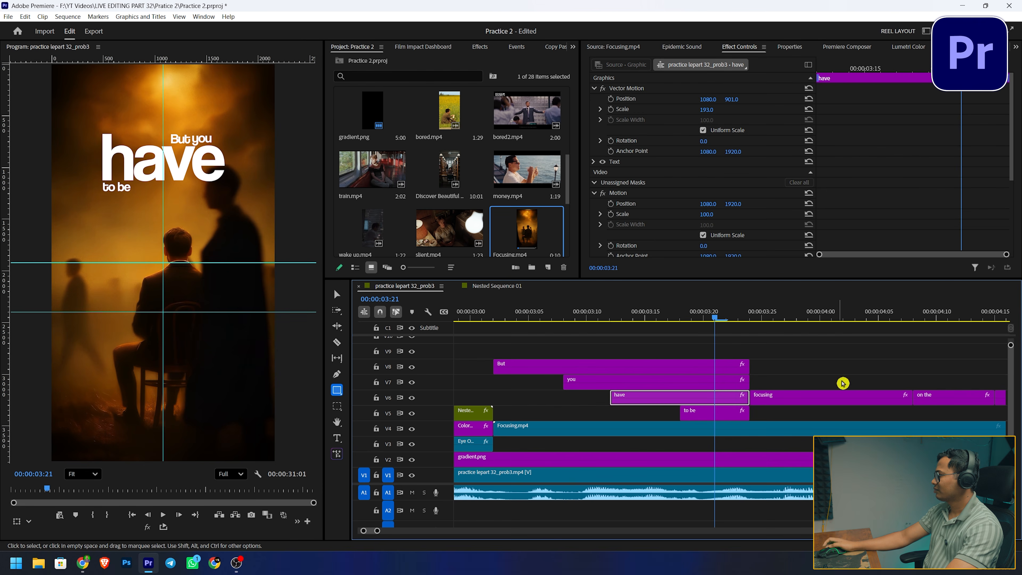
Nest the "But", "you", "have" and "to be" captions as Nested Sequence 03
scroll(741, 169, "down", 3)
left_click_drag(628, 336, 711, 409)
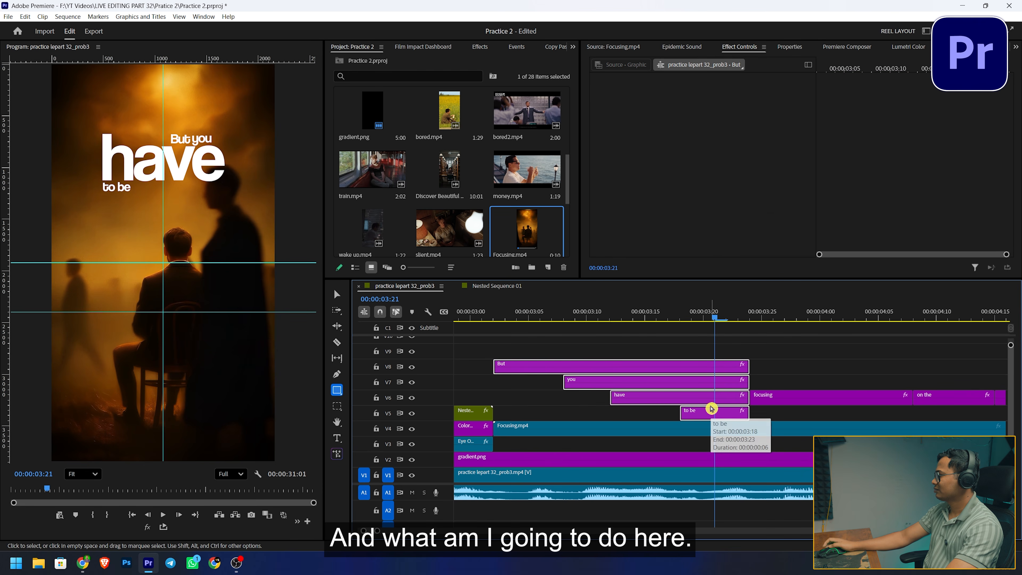
key("alt+n")
left_click(529, 292)
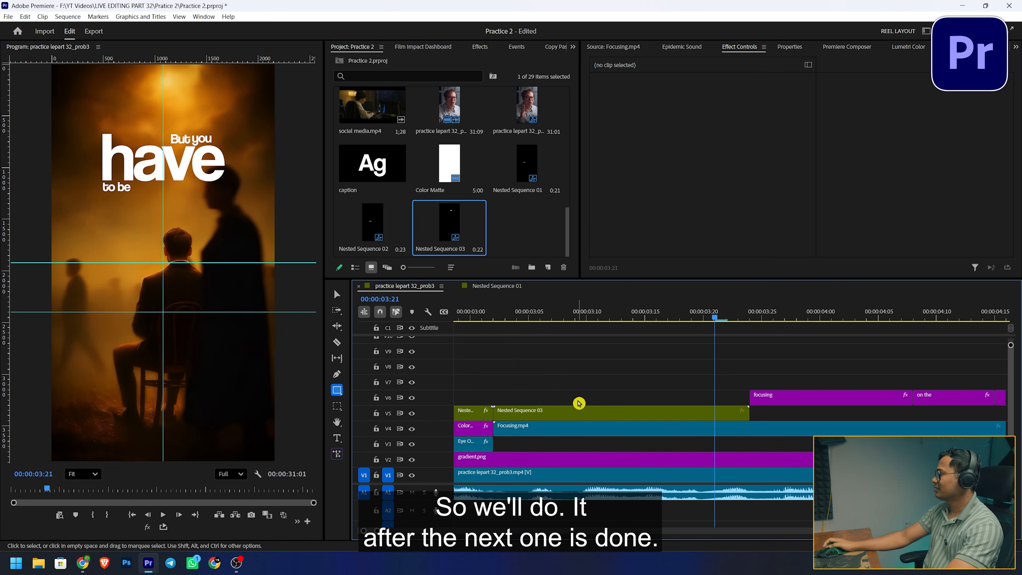
Set the blend mode of Nested Sequence 03 to Difference
left_click(579, 407)
left_click(742, 246)
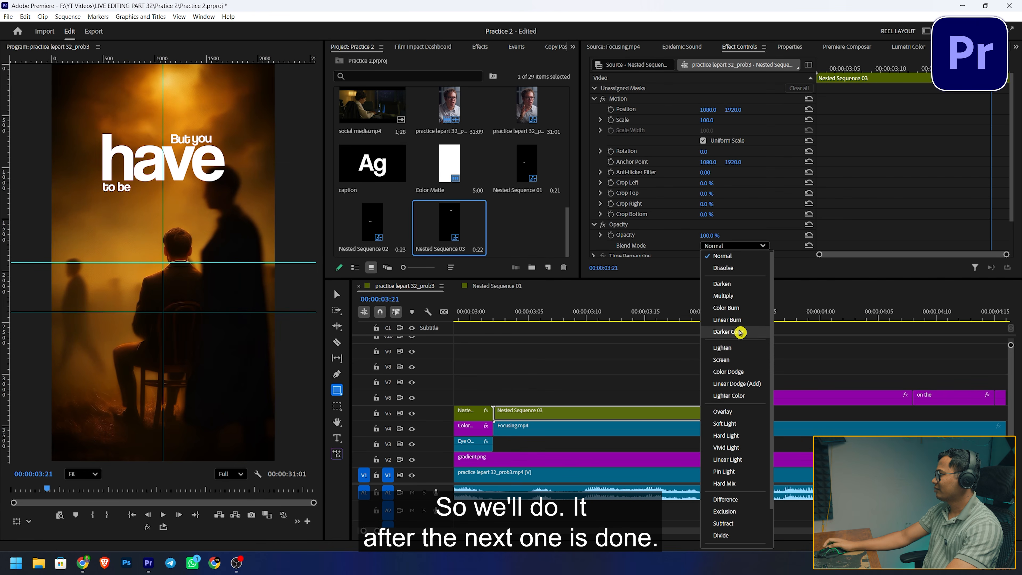
left_click(737, 499)
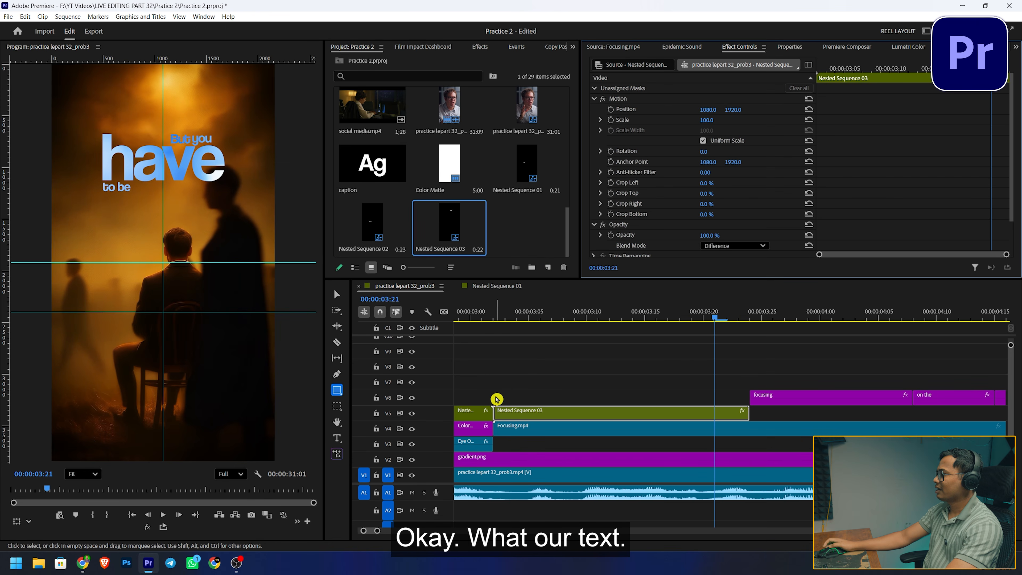
Play back Nested Sequence 03 from its start to check the caption timing and blending over the video
left_click(498, 321)
key("space")
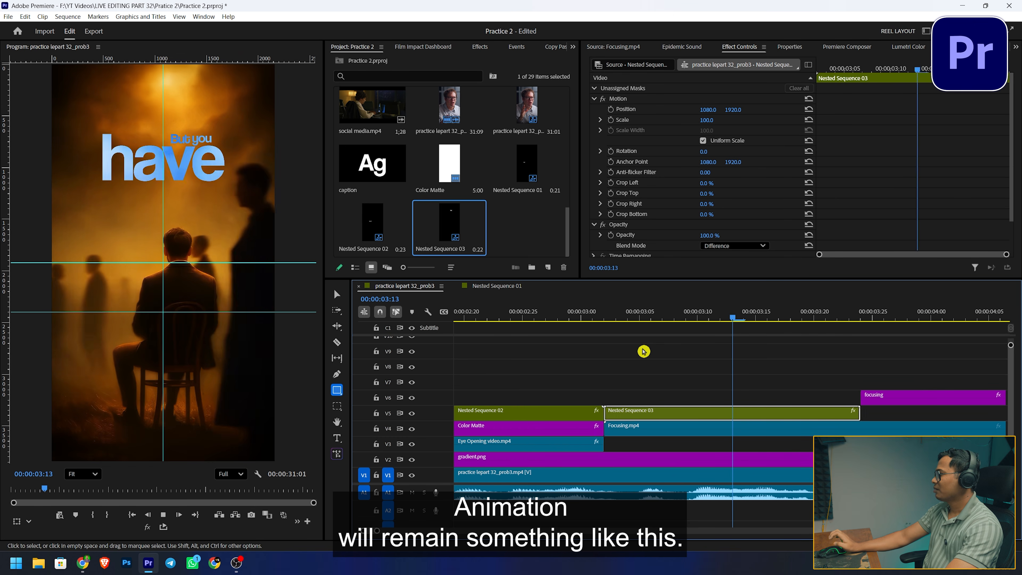
key("space")
left_click(500, 318)
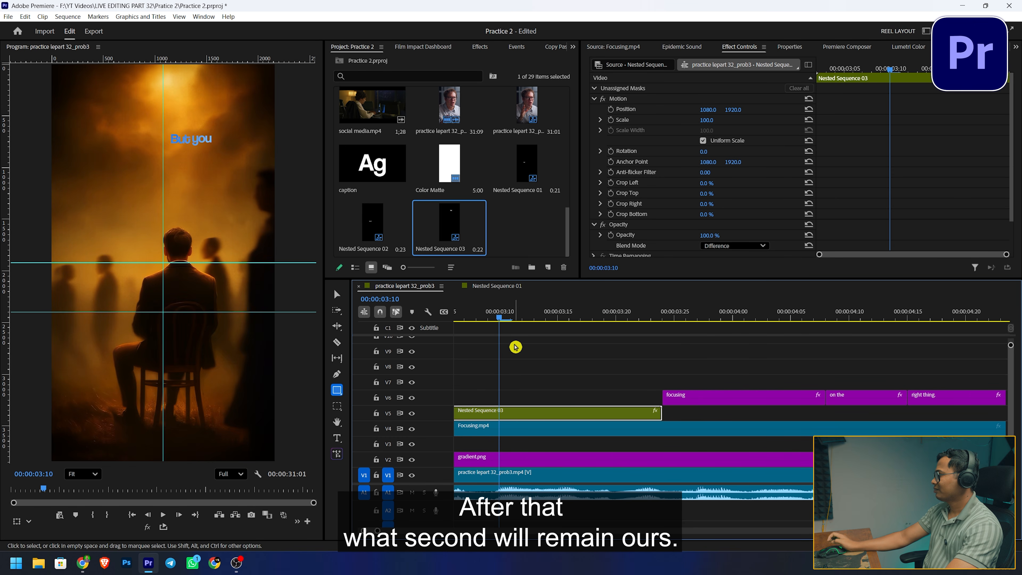
Open Nested Sequence 03, bring its caption tracks into view and trim the "But" caption's start to 00:00:00:01
scroll(517, 392, "up", 1)
double_click(514, 411)
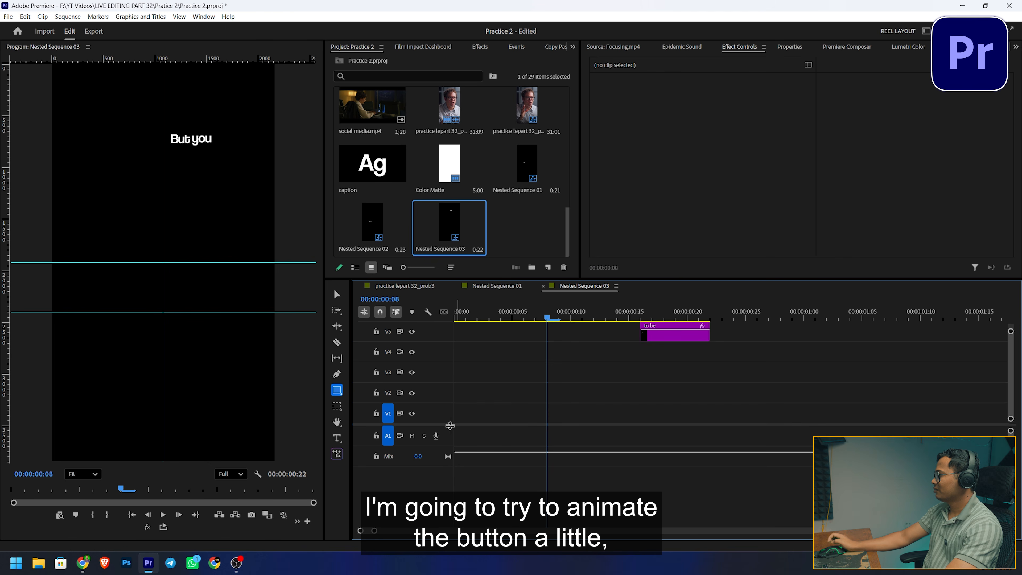
left_click_drag(452, 430, 452, 477)
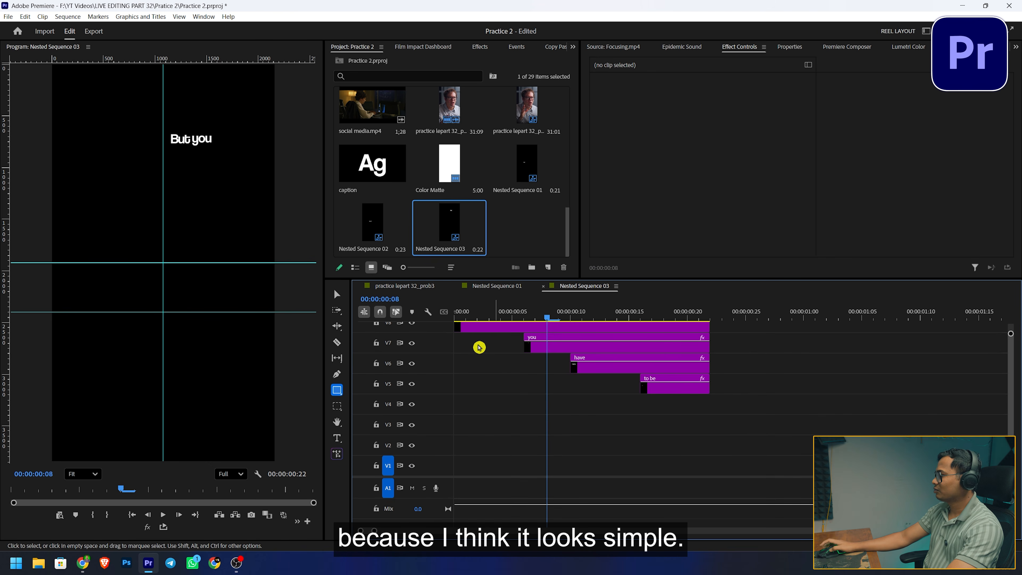
left_click_drag(433, 477, 432, 505)
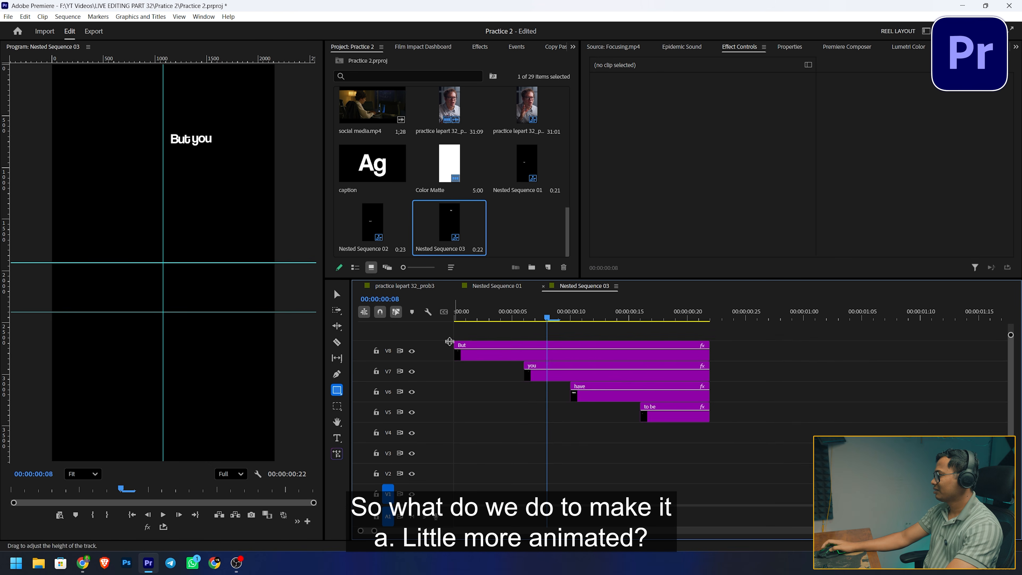
left_click_drag(455, 353, 464, 354)
left_click_drag(479, 318, 470, 313)
left_click(485, 357)
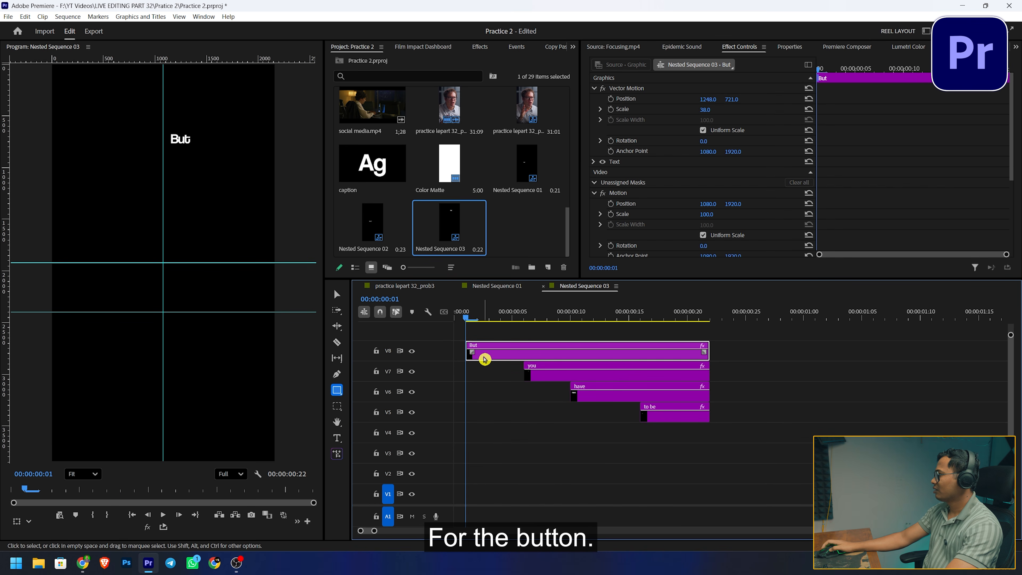
Copy the Transform (Motion Blur) effect from the "focus" caption in the practice lepart 32_prob3 sequence
left_click(428, 288)
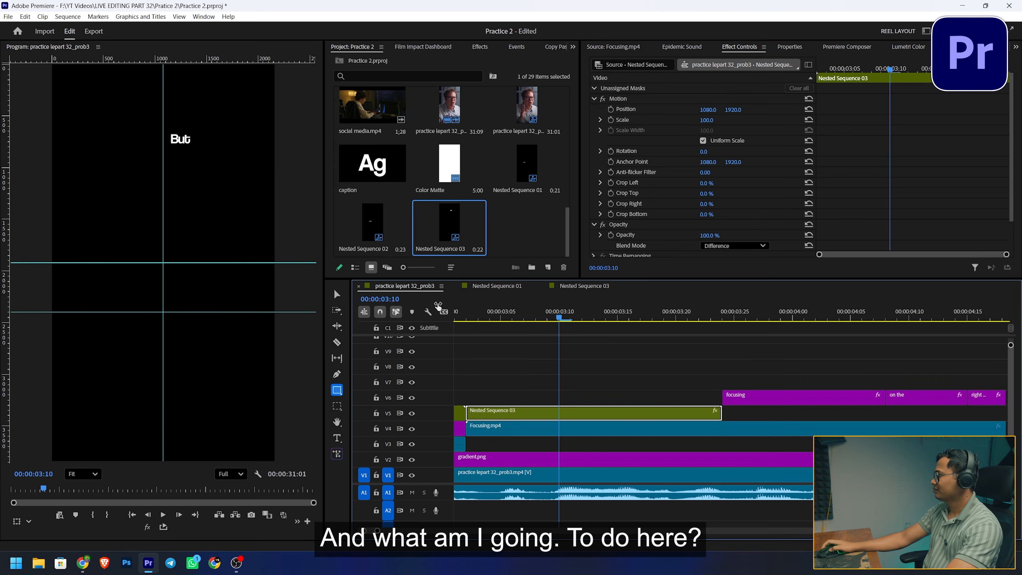
scroll(514, 358, "up", 1)
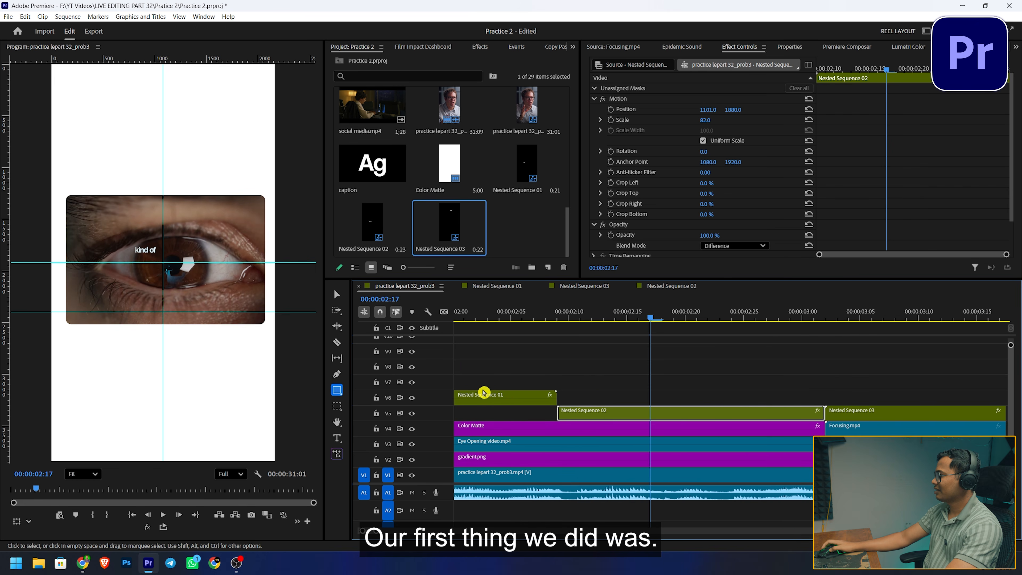
scroll(484, 392, "up", 20)
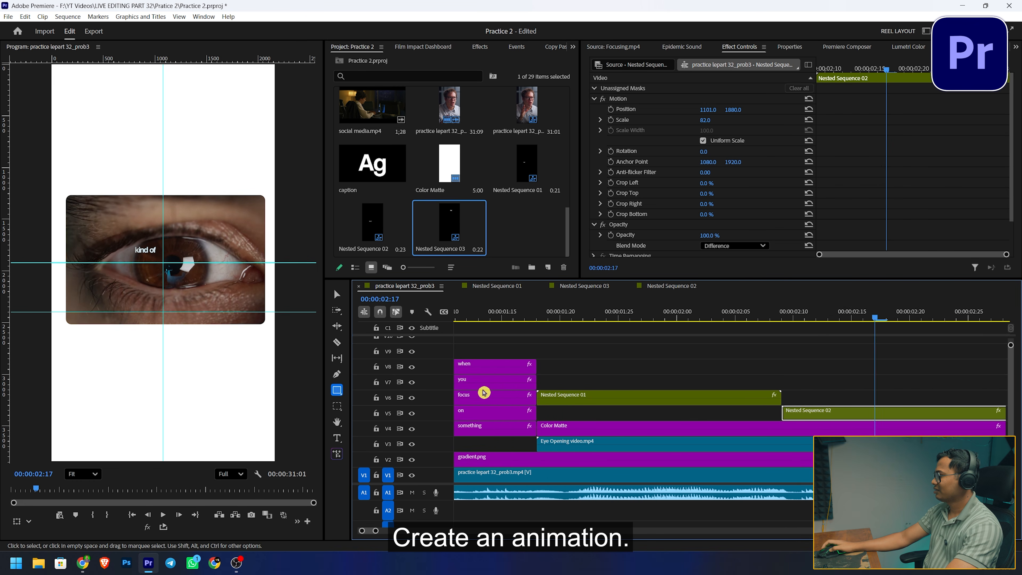
scroll(484, 392, "up", 4)
left_click(484, 393)
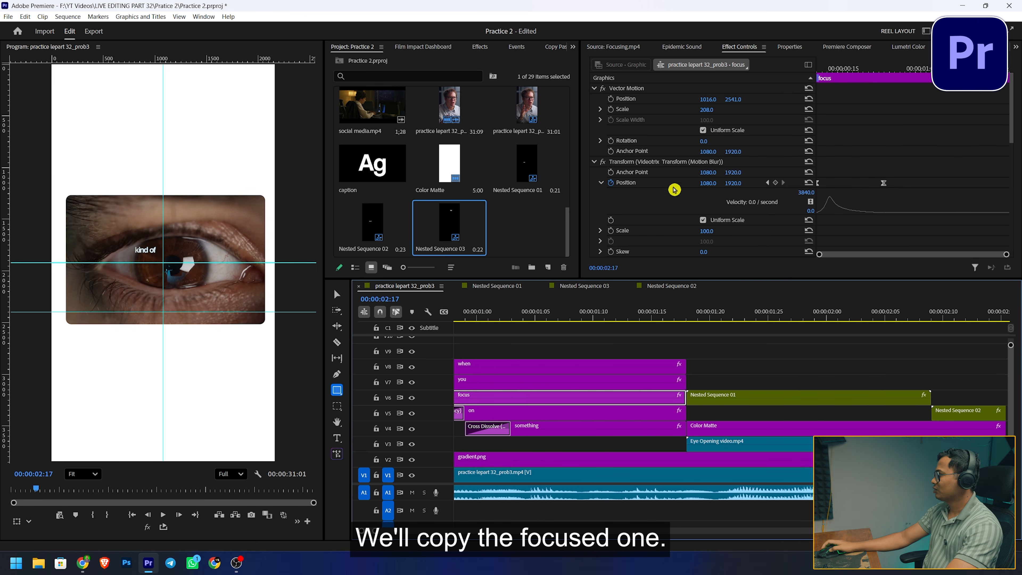
right_click(678, 161)
left_click(704, 201)
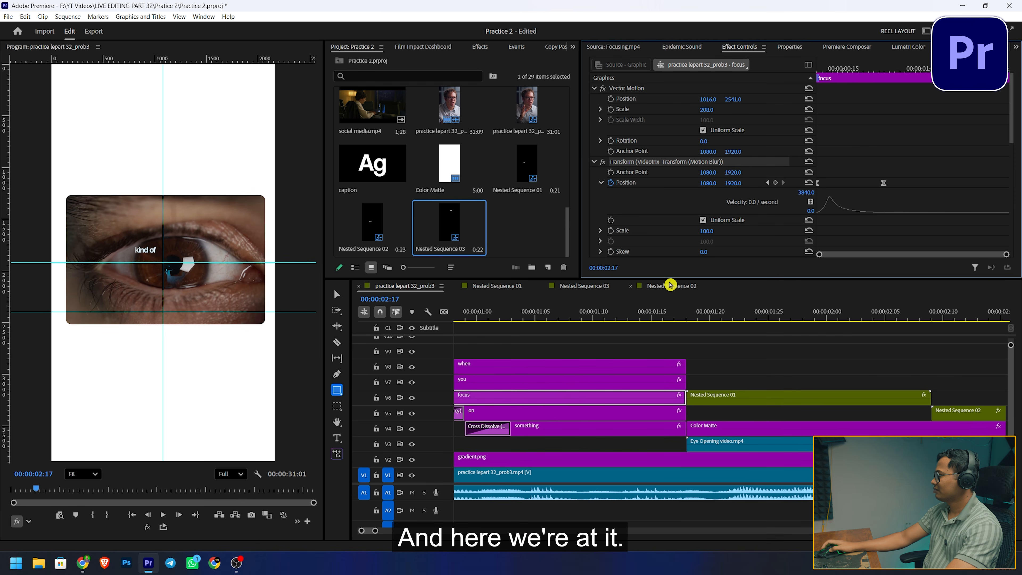
Paste the Transform (Motion Blur) effect onto the "But" caption in Nested Sequence 03 and scrub through its animation
left_click(670, 287)
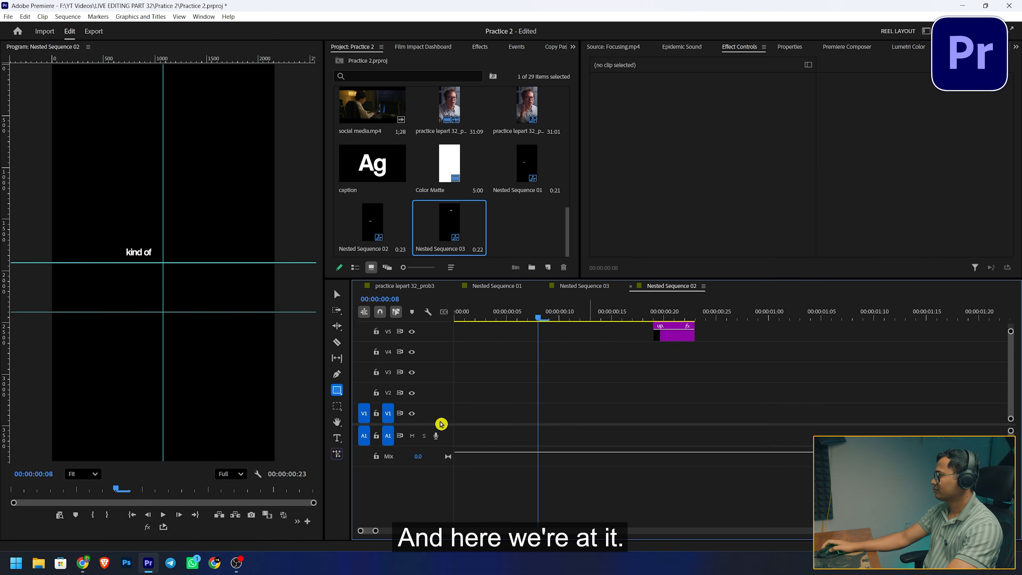
left_click(582, 287)
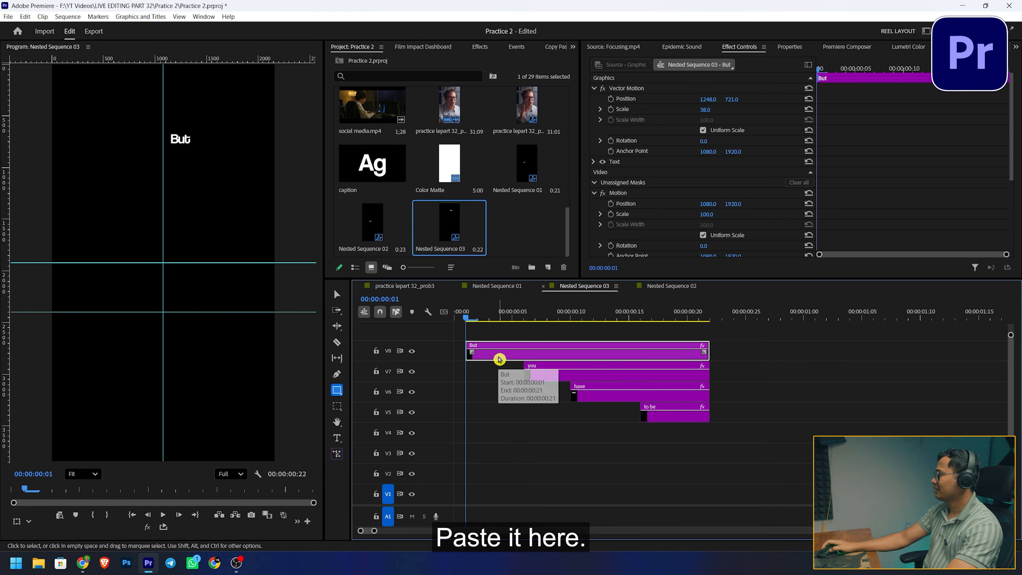
right_click(686, 179)
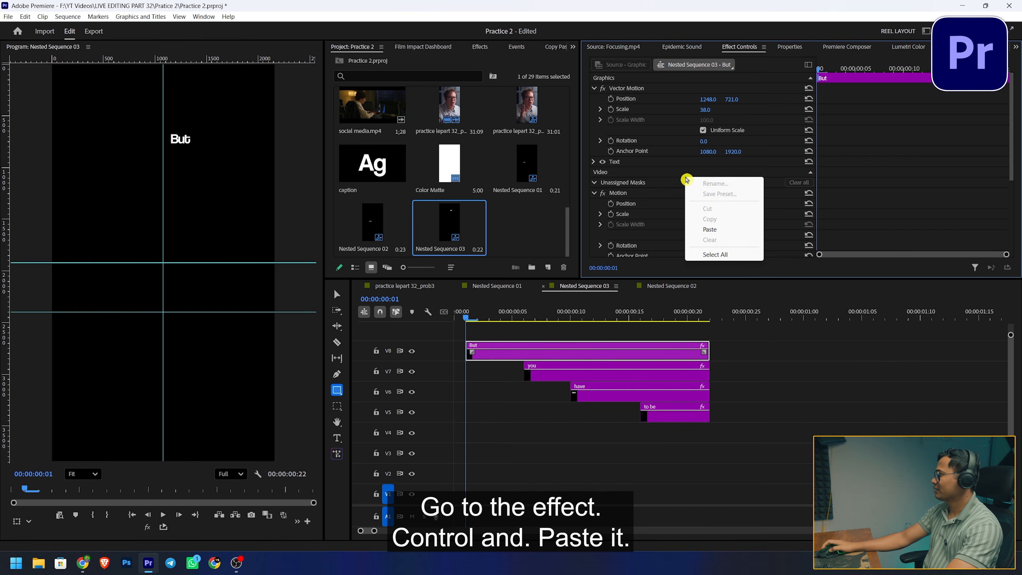
left_click(709, 228)
left_click_drag(463, 310, 557, 317)
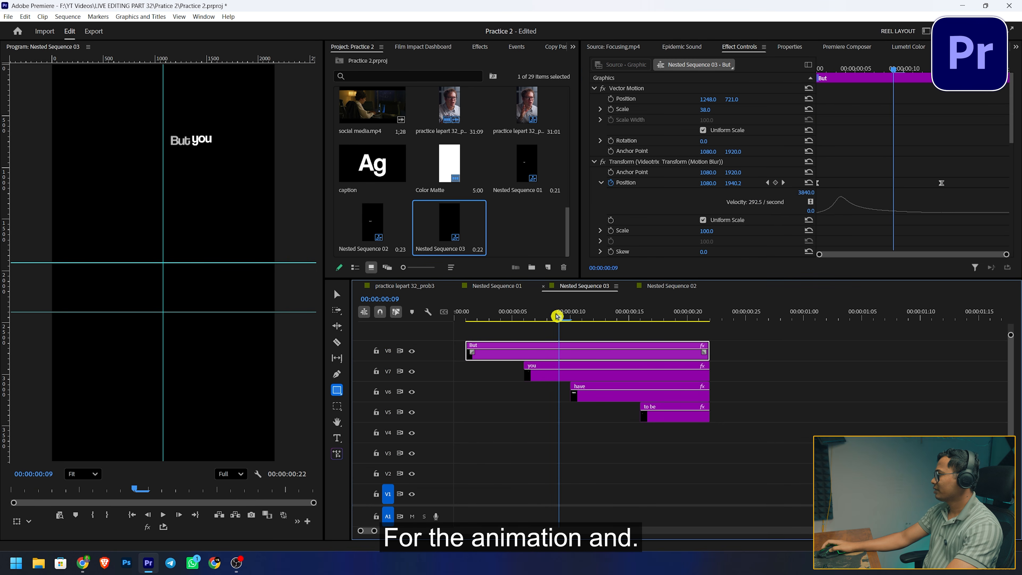
Paste the copied Transform motion-blur effect onto the "you", "have" and "to be" text clips in Nested Sequence 03
left_click(553, 376)
right_click(681, 198)
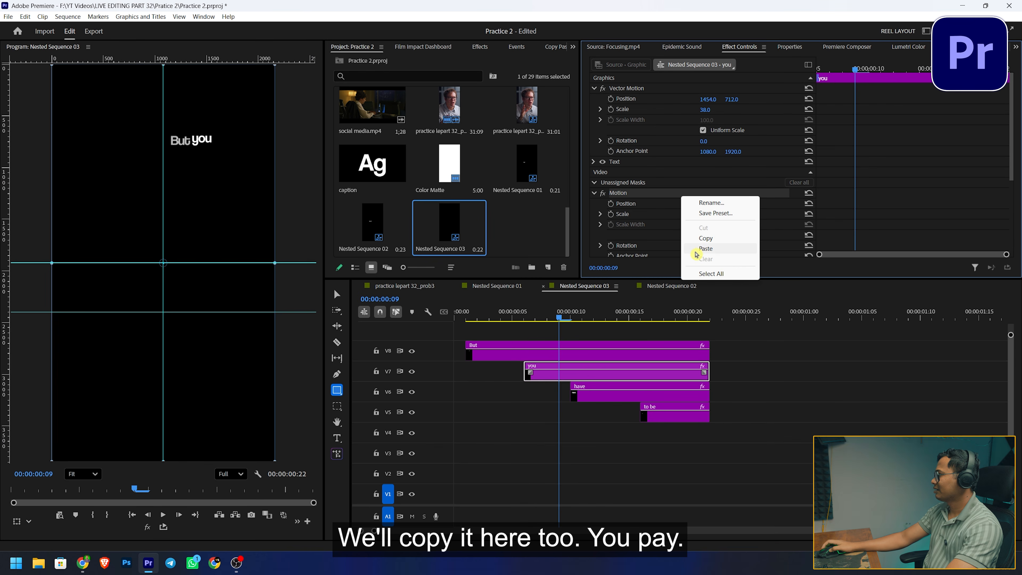
left_click(701, 249)
left_click(607, 397)
right_click(699, 171)
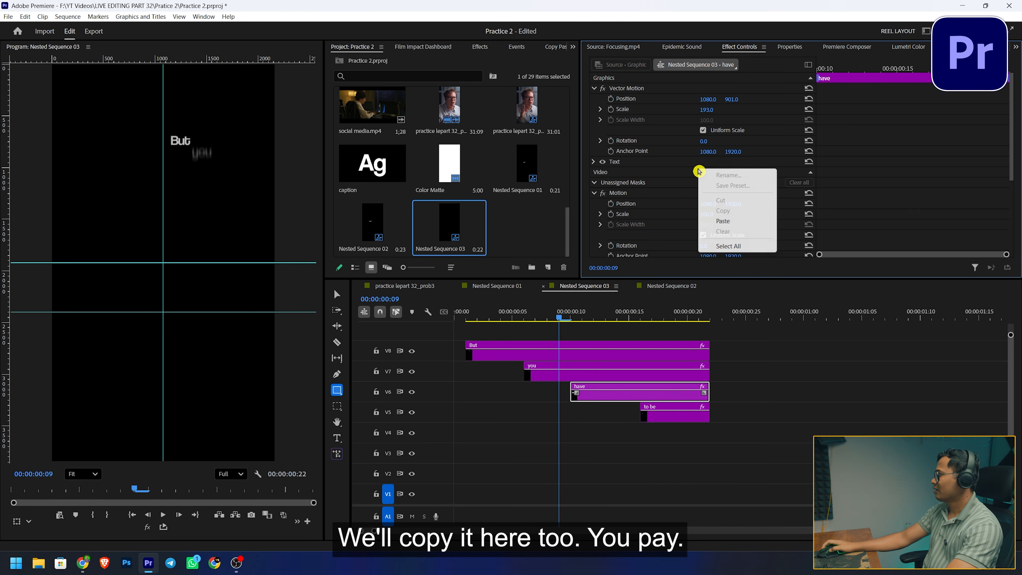
left_click(719, 221)
left_click(664, 418)
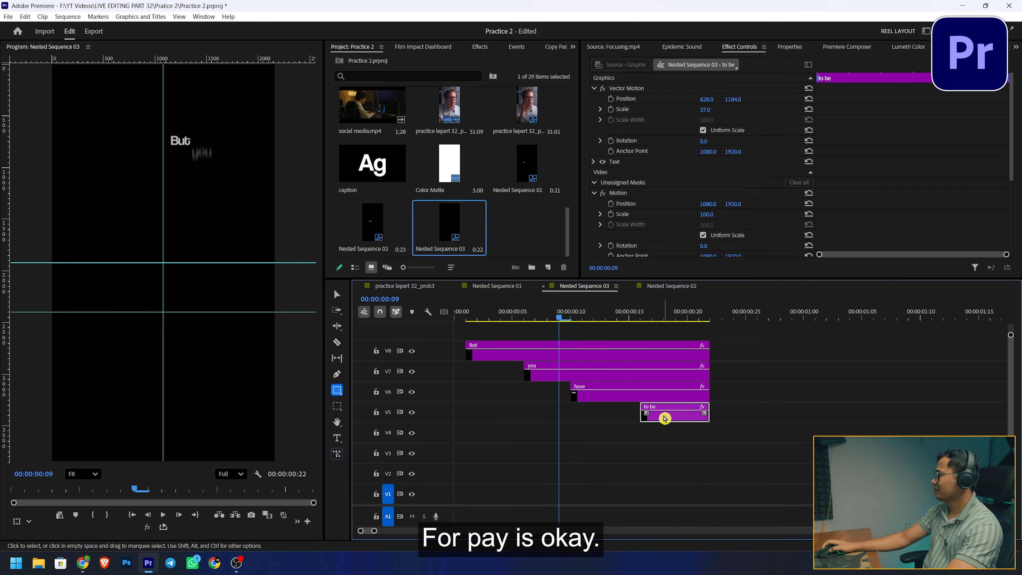
right_click(687, 194)
left_click(704, 242)
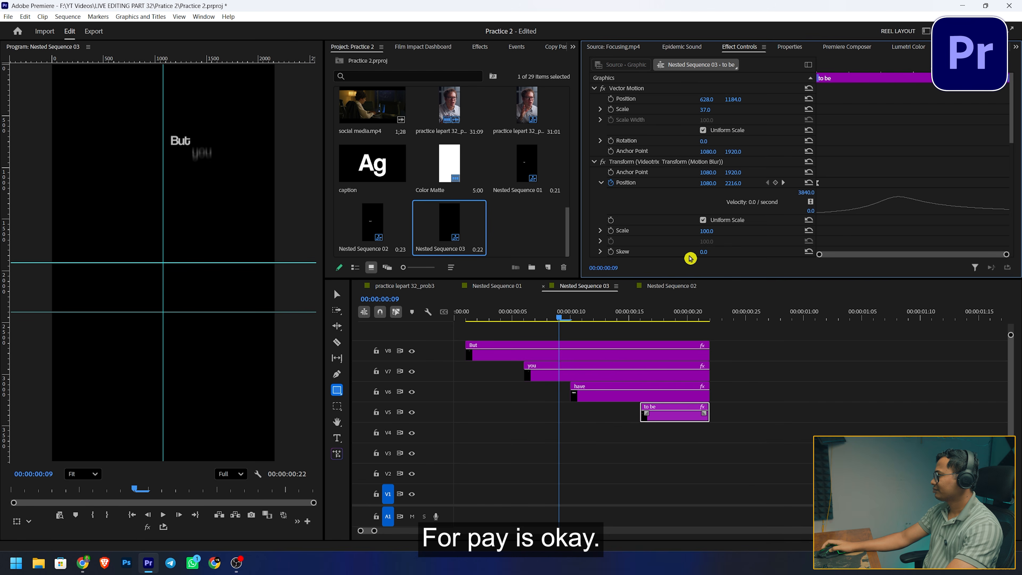
Play the main sequence from 00:00:01:09 and scrub back to 00:00:03:19 to review the nested text animations
left_click(429, 290)
left_click(585, 313)
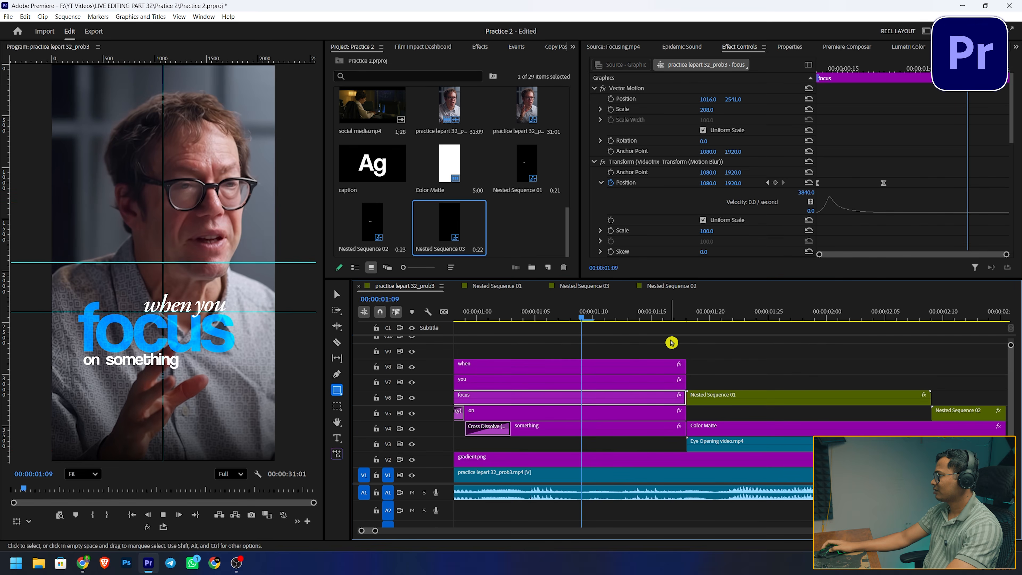
key("space")
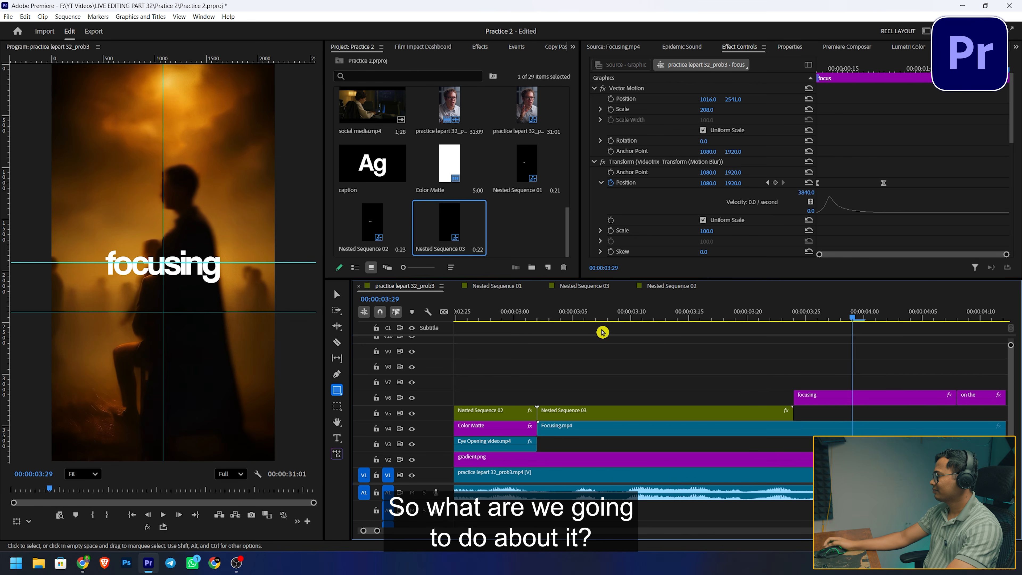
left_click(542, 313)
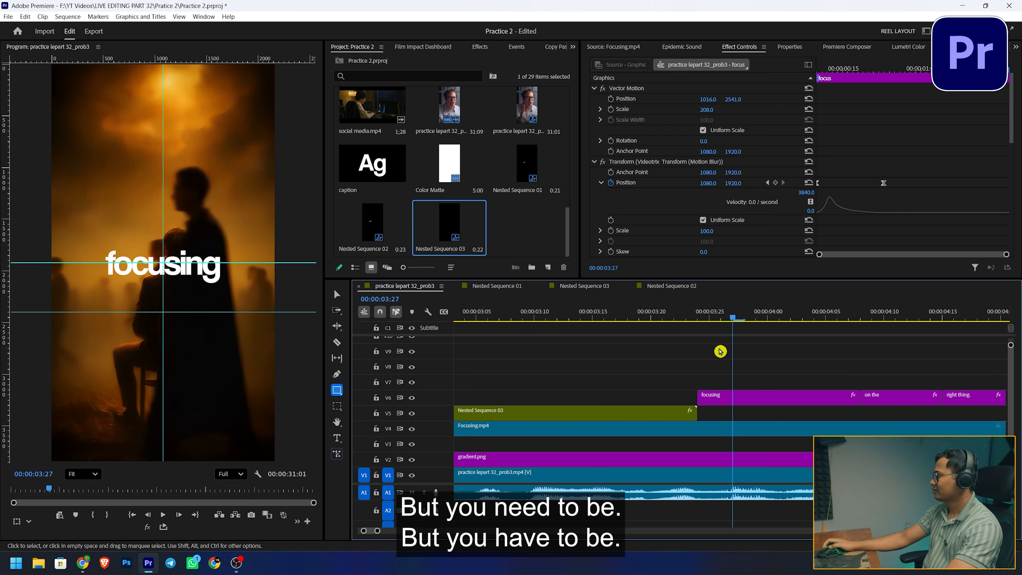
left_click_drag(675, 317, 640, 316)
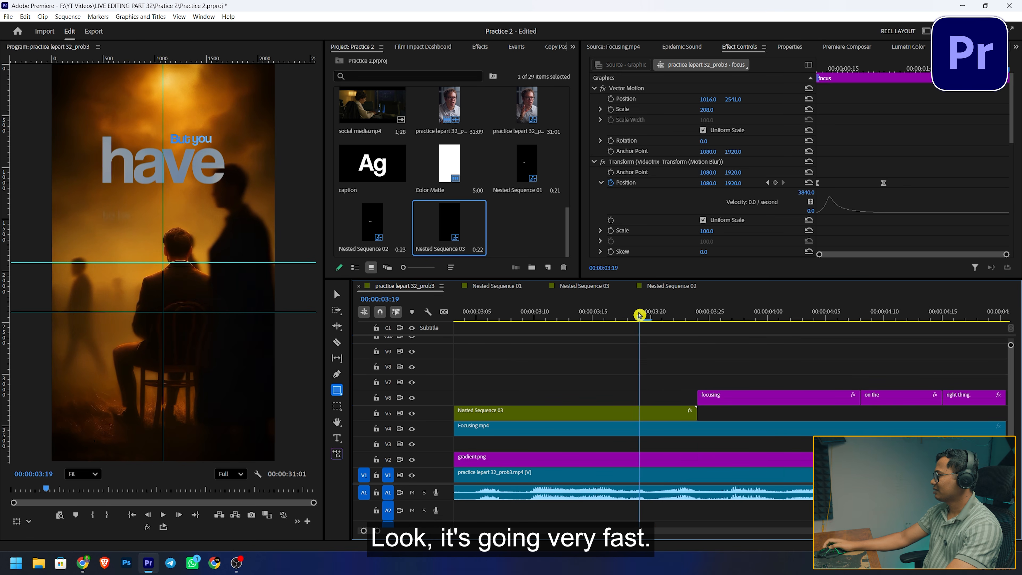
In Nested Sequence 03, extend the end of the "have" clip by five frames and move its ending Position keyframe earlier
left_click(602, 419)
left_click(670, 286)
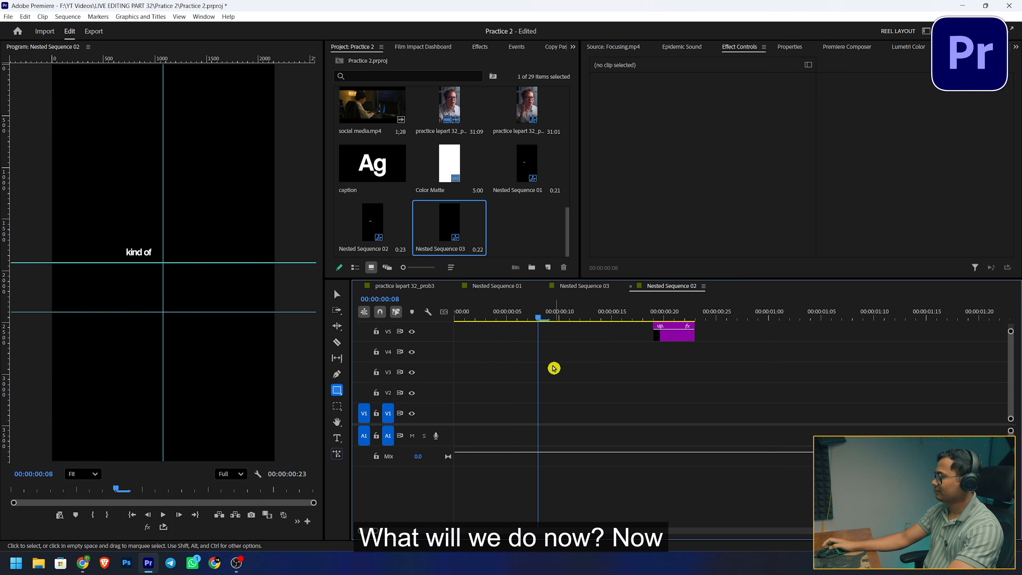
left_click(516, 290)
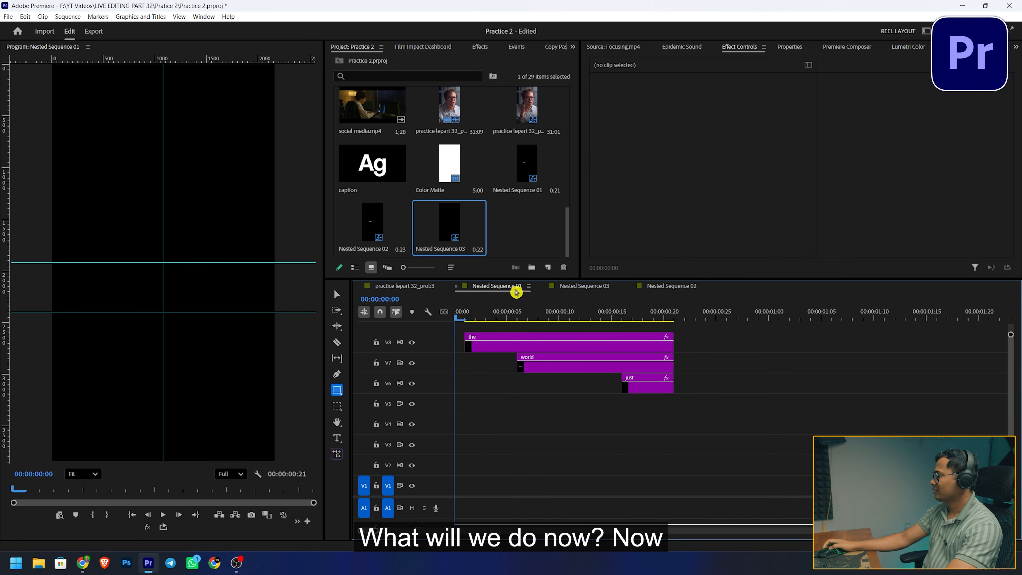
left_click(563, 290)
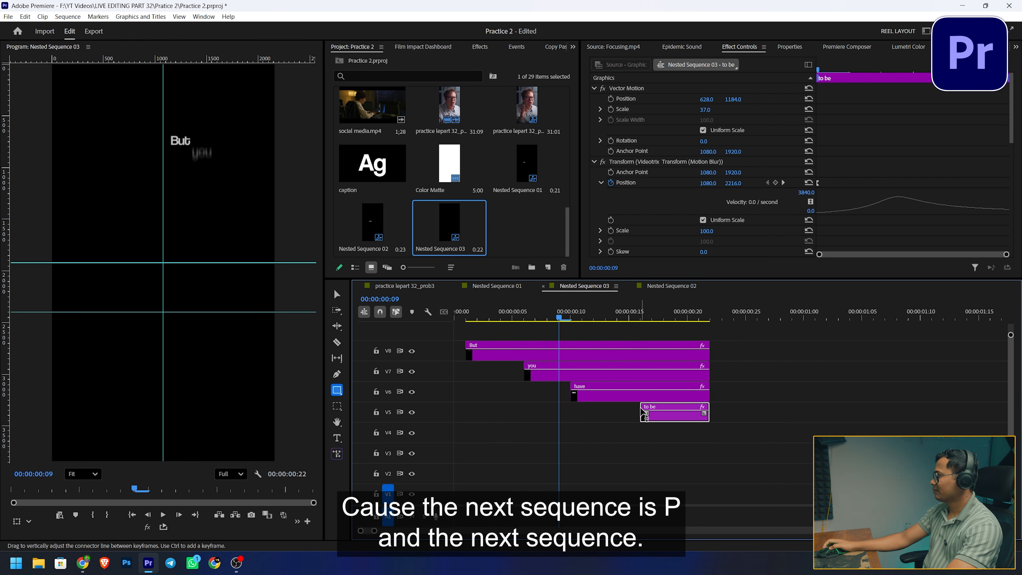
left_click(598, 388)
left_click_drag(709, 392, 766, 394)
left_click_drag(958, 185, 897, 183)
Move the ending Position keyframes of the "you" and "But" clips slightly earlier to speed up their animations
left_click(589, 366)
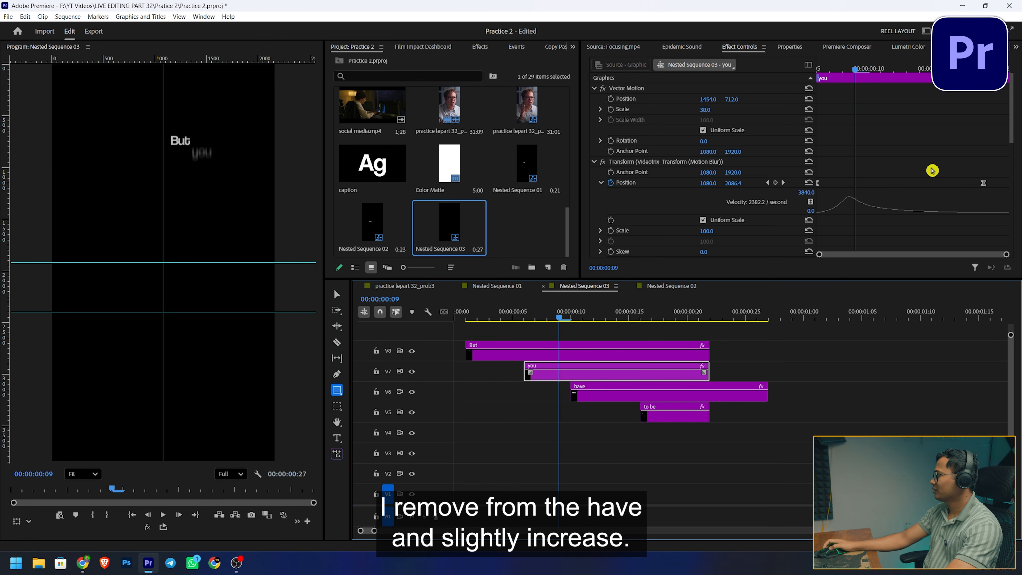
left_click_drag(982, 183, 942, 188)
left_click(579, 360)
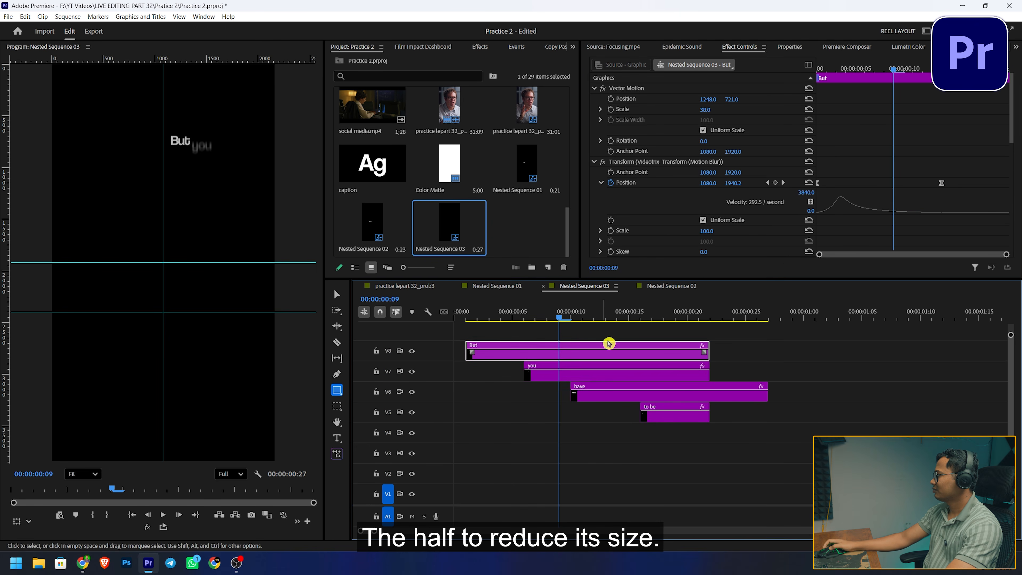
left_click(940, 187)
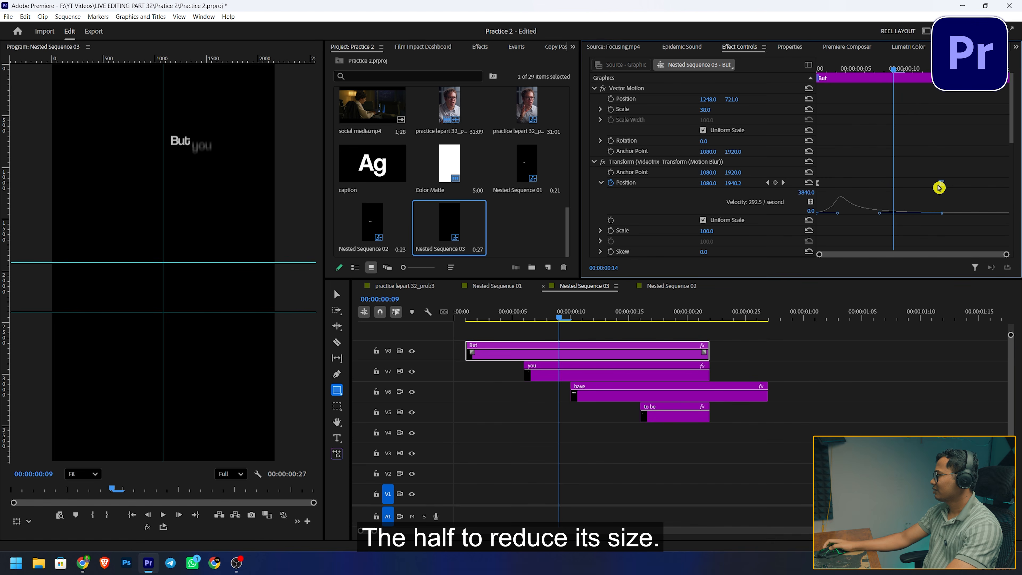
Extend the end of the "to be" clip to 00:00:01:02 and move its ending Position keyframe earlier, to about 00:00:00:21
left_click(676, 415)
scroll(935, 169, "down", 2)
left_click_drag(719, 421, 769, 419)
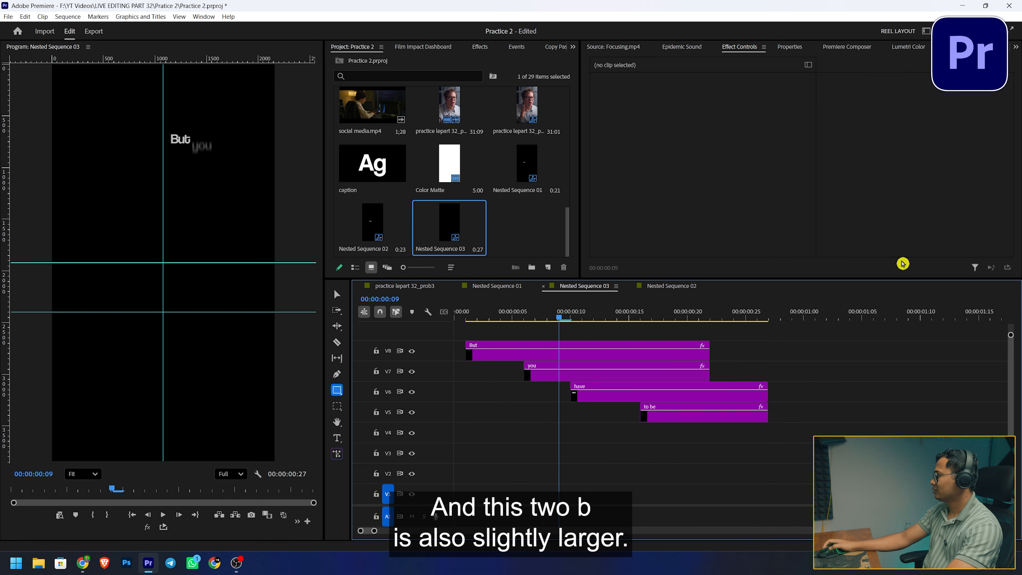
left_click(696, 418)
scroll(902, 201, "down", 3)
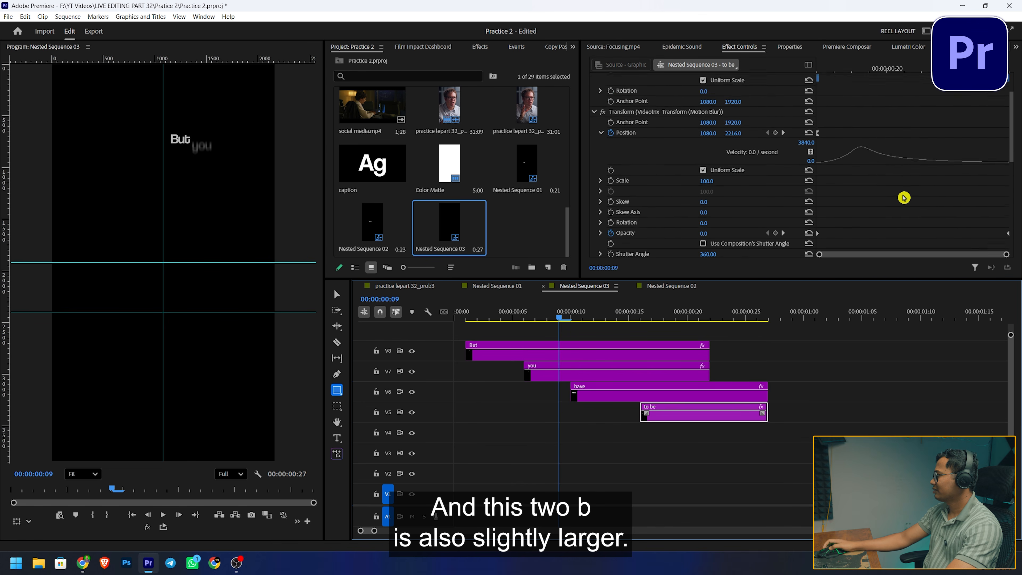
left_click_drag(767, 417, 826, 417)
left_click_drag(998, 103, 883, 107)
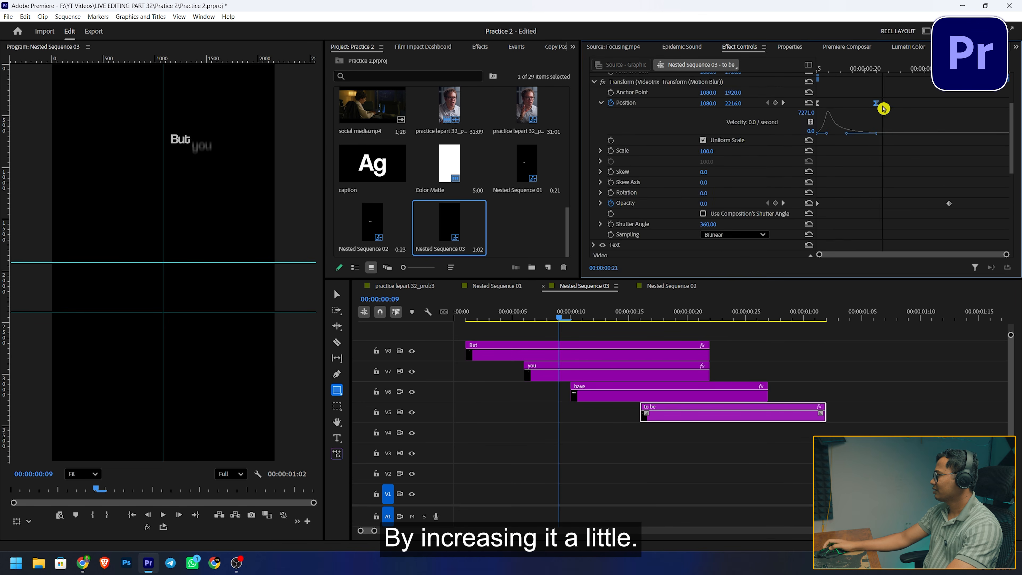
Trim the ends of the "to be" and "have" clips back to align with the ends of the "But" and "you" clips
left_click(660, 394)
scroll(893, 203, "down", 3)
left_click(605, 373)
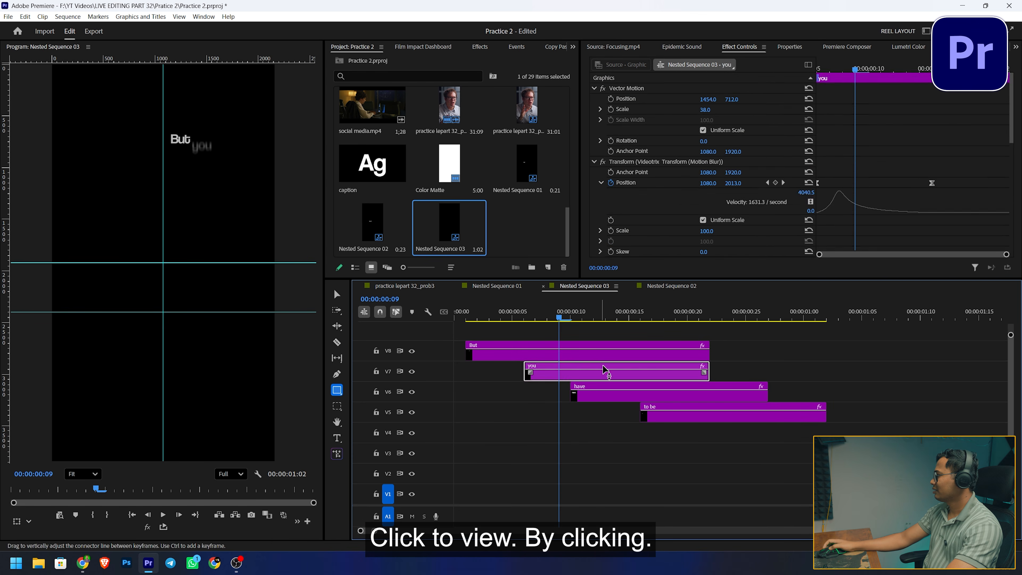
scroll(892, 189, "down", 3)
left_click(554, 357)
left_click_drag(826, 415, 710, 415)
left_click_drag(767, 394, 710, 393)
Play the main sequence from the start of Nested Sequence 03 to check the quicker text animation
left_click(421, 288)
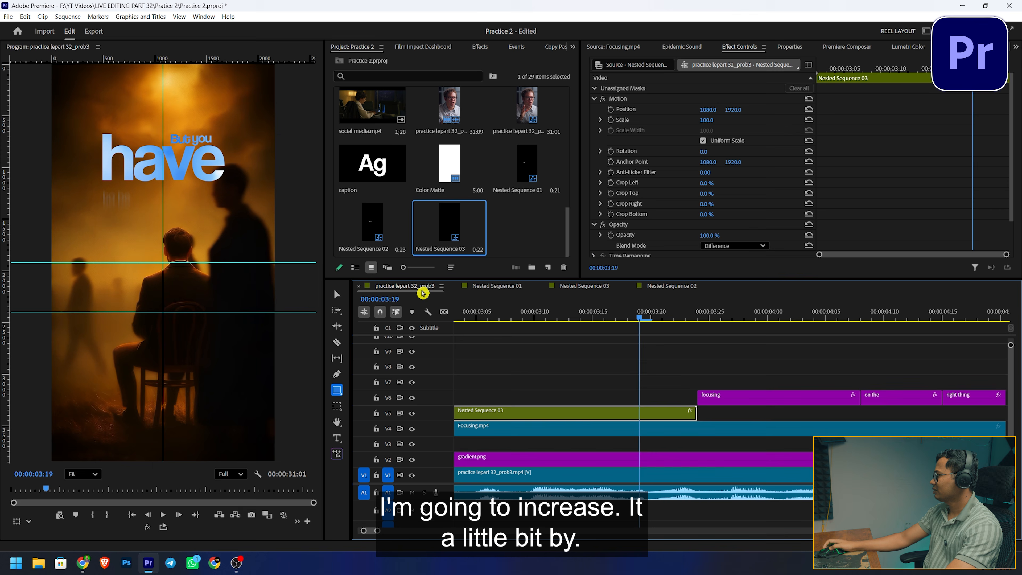
scroll(547, 341, "up", 4)
left_click(551, 311)
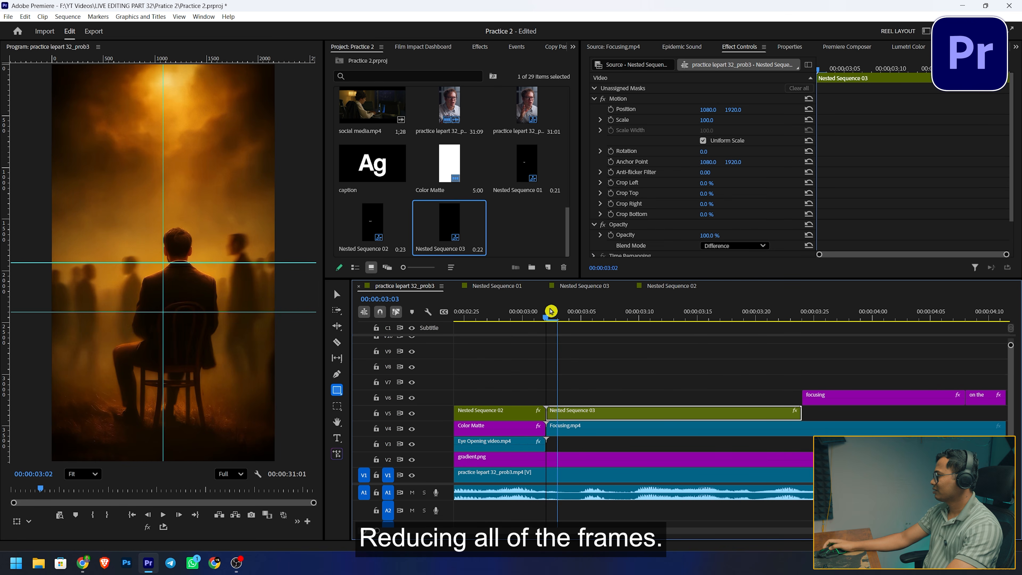
key("space")
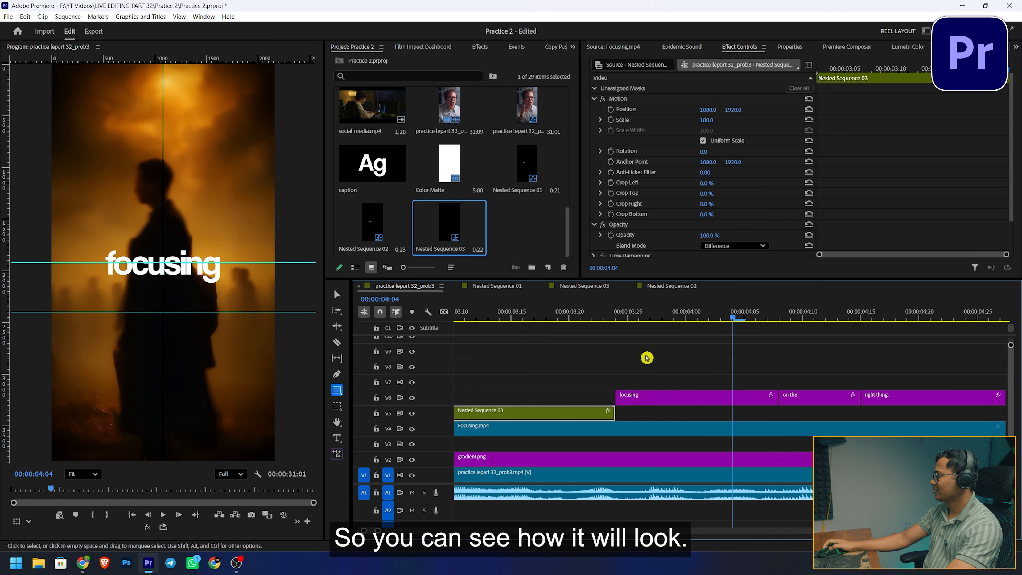
Stack the "focusing", "on the" and "right thing" clips through 00:00:05:04, arrange them as one text block and remove the period after "thing"
left_click_drag(783, 395, 790, 411)
left_click_drag(705, 395, 894, 389)
left_click_drag(707, 110, 717, 109)
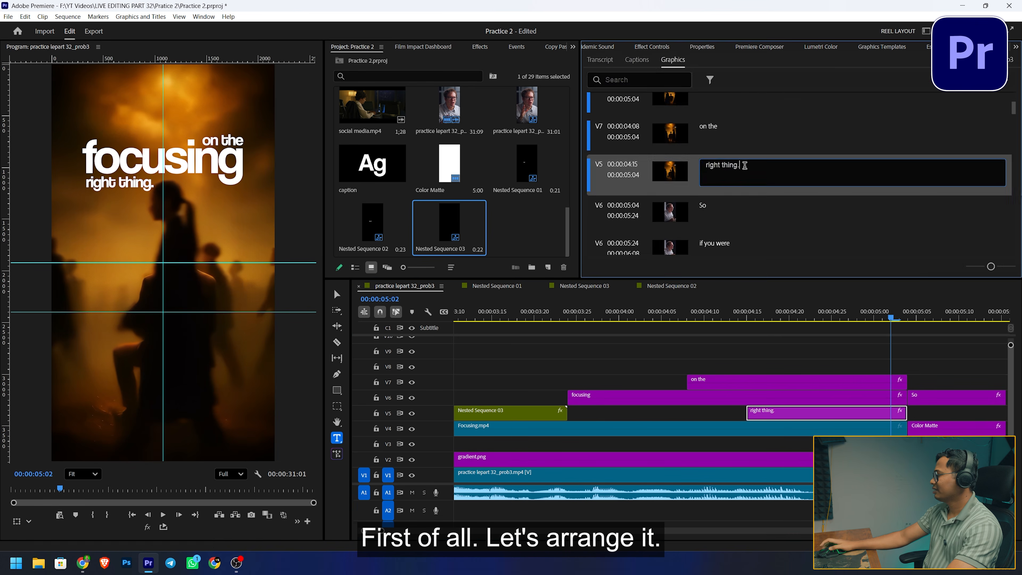
left_click(639, 401)
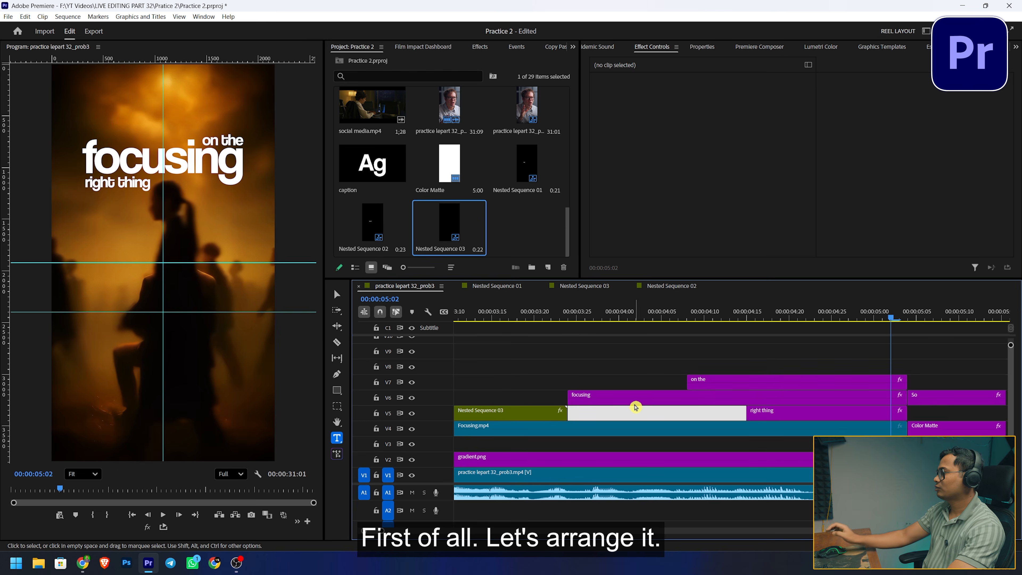
Add an Opacity keyframe of 0% to the "focusing" clip at 00:00:03:24
left_click(569, 316)
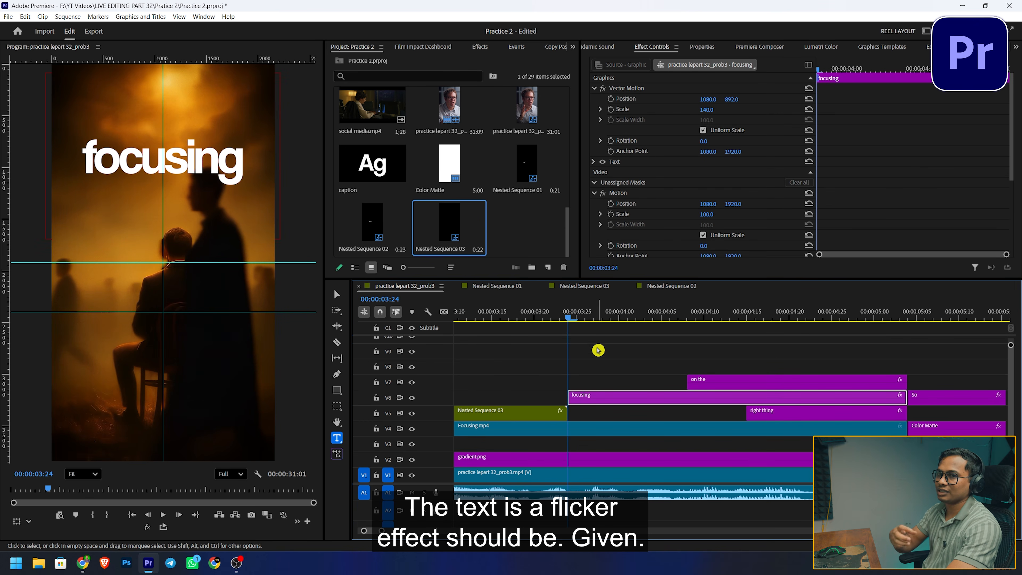
scroll(714, 225, "down", 5)
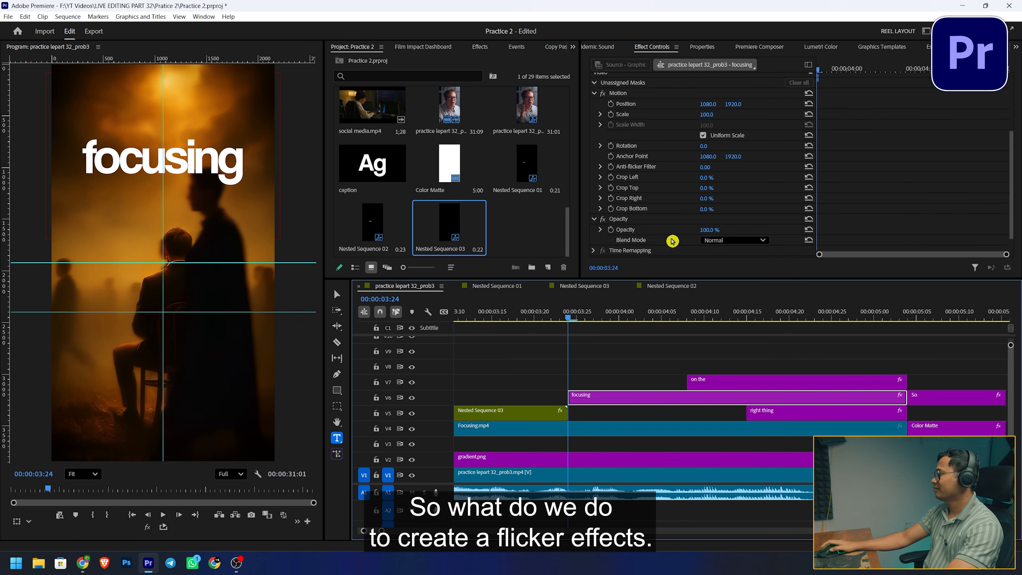
left_click_drag(707, 209, 699, 209)
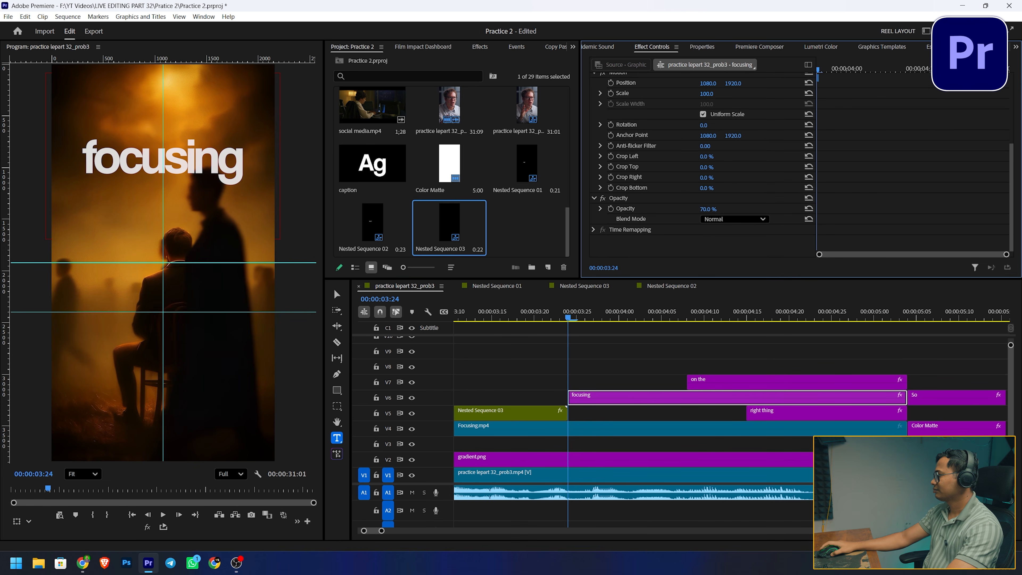
left_click_drag(699, 209, 594, 218)
left_click(610, 209)
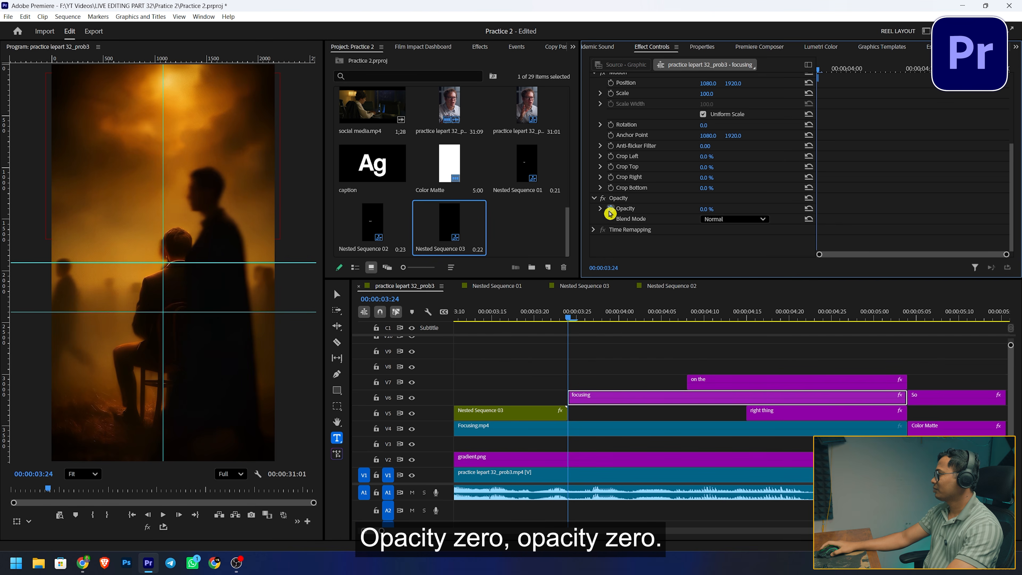
Keyframe the "focusing" clip's Opacity at 100% on 00:00:03:26, 53% on 00:00:03:28 and 100% on 00:00:04:00
left_click(828, 73)
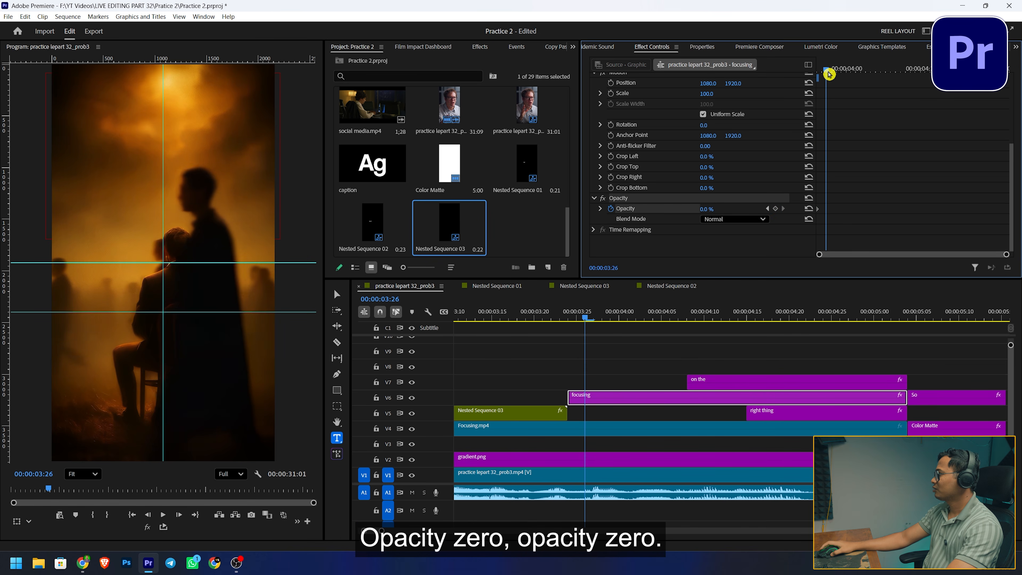
left_click_drag(705, 211, 789, 210)
left_click(837, 76)
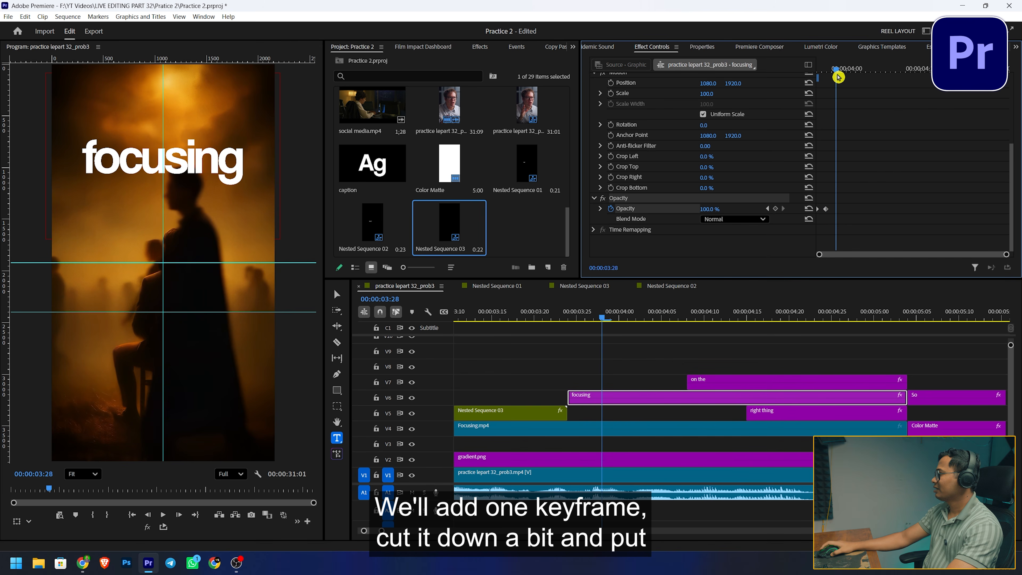
mouse_move(716, 211)
left_mouse_down()
mouse_move(697, 211)
mouse_move(714, 209)
left_mouse_up()
left_click_drag(833, 69, 845, 69)
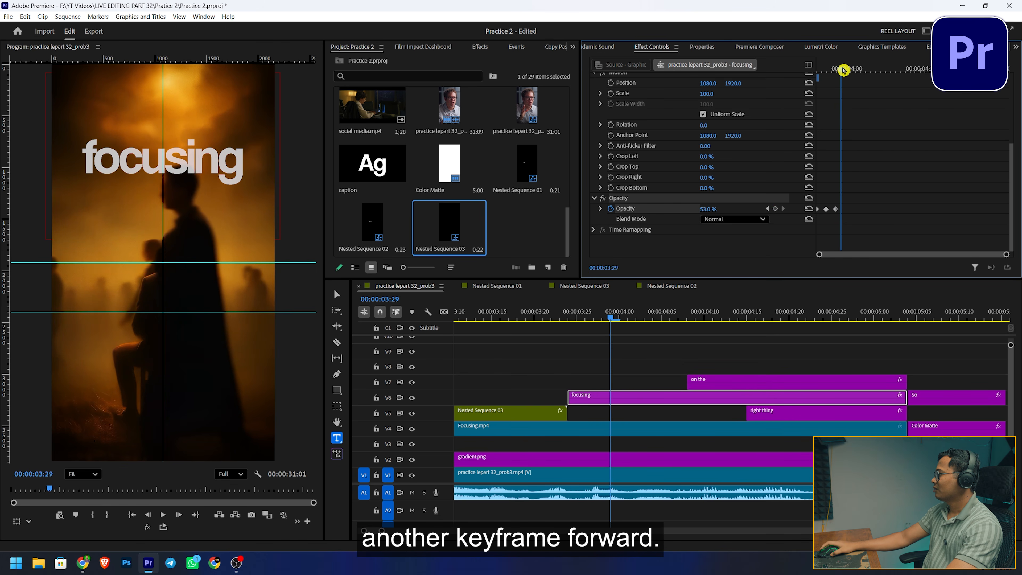
left_click_drag(704, 210, 742, 209)
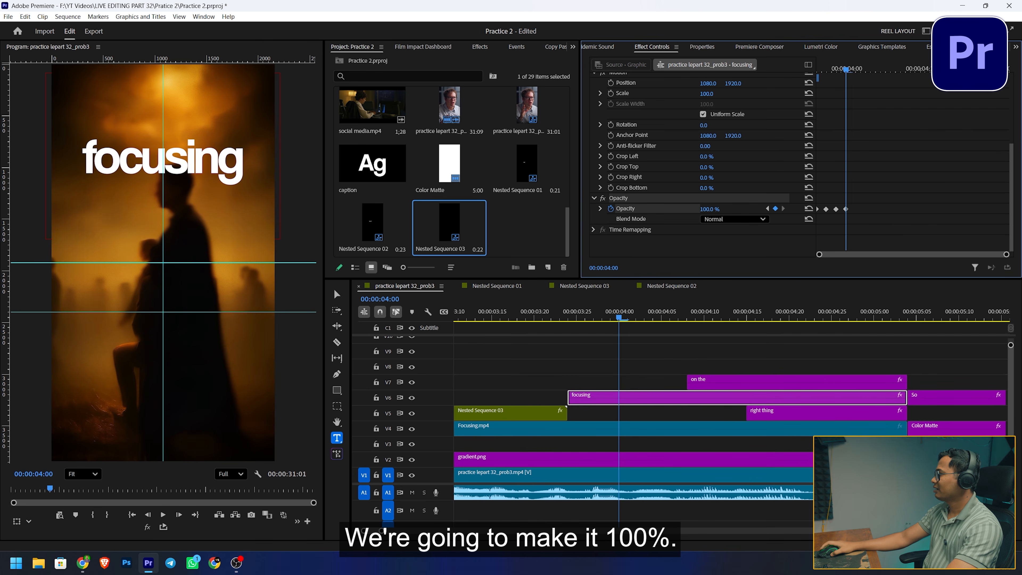
Continue the flicker on "focusing" with Opacity keyframes of 24% at 00:00:04:02 and 100% at 00:00:04:04
left_click_drag(846, 70, 856, 73)
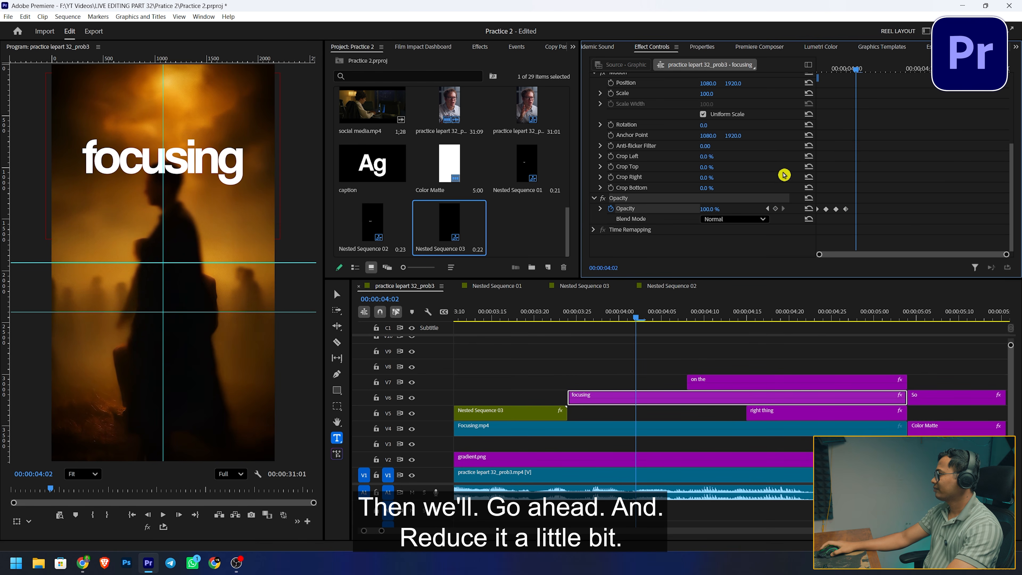
left_click_drag(716, 214, 655, 213)
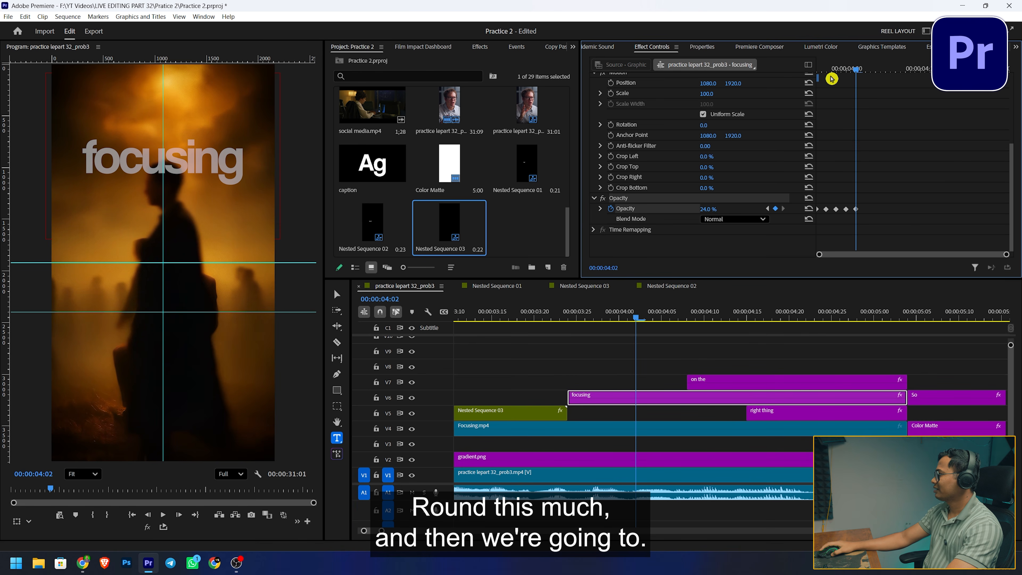
left_click_drag(860, 72, 868, 74)
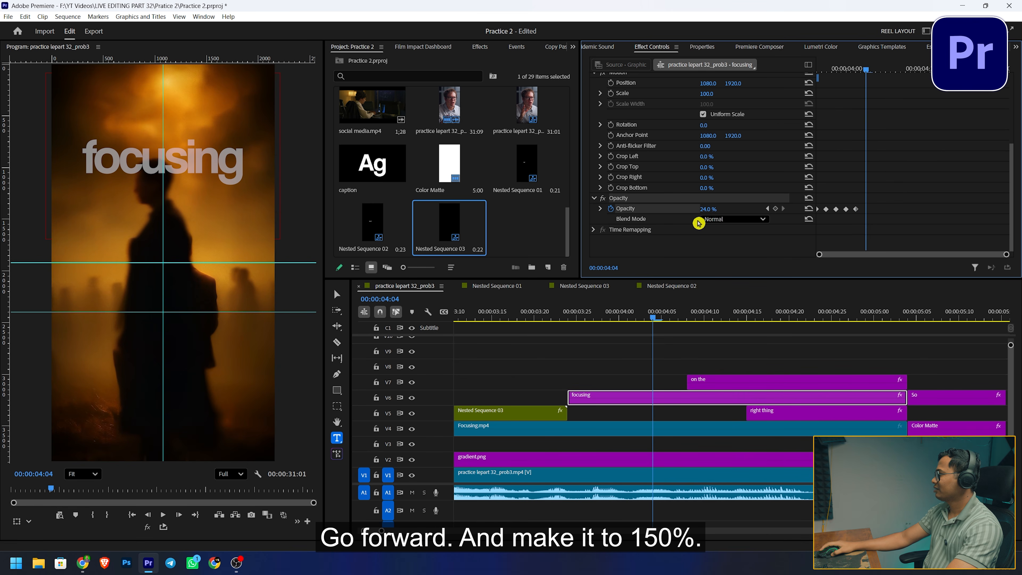
left_click_drag(709, 209, 764, 209)
Step forward frame by frame from the last Opacity keyframe to 00:00:04:13 to inspect the text
key("Right")
key("Right")
key("Right")
key("Right")
key("Right")
key("Right")
key("Right")
key("Right")
key("Right")
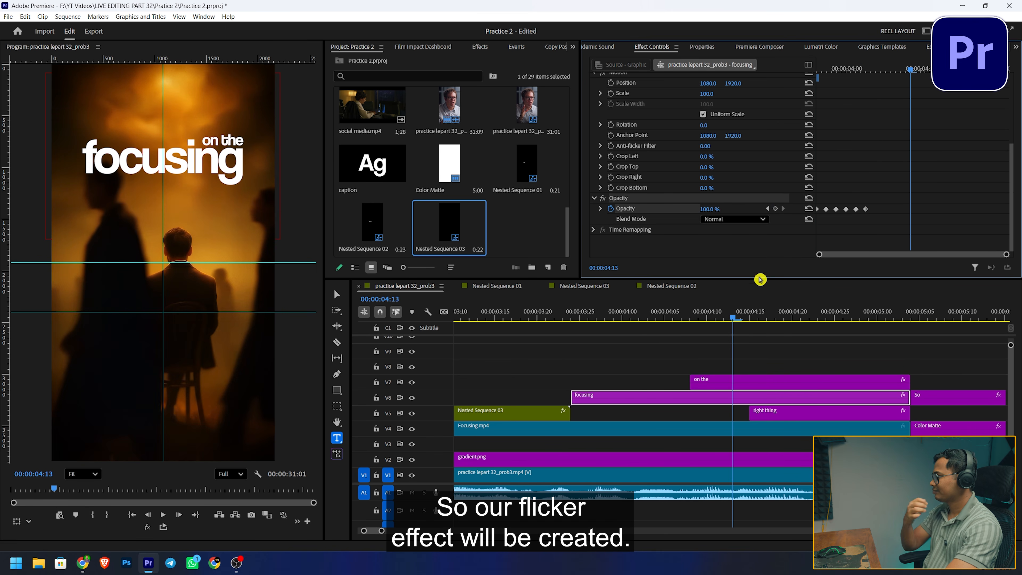
Copy the Transform (Motion Blur) effect with its Position keyframes from the "when" clip near the sequence start
key("space")
key("space")
scroll(707, 350, "up", 1)
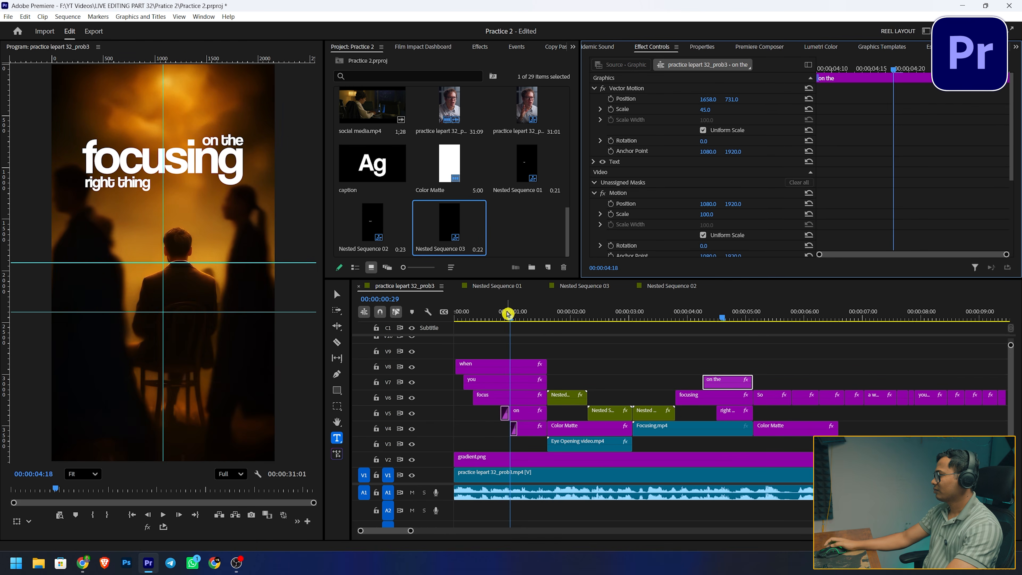
left_click(508, 314)
left_click_drag(508, 314, 526, 313)
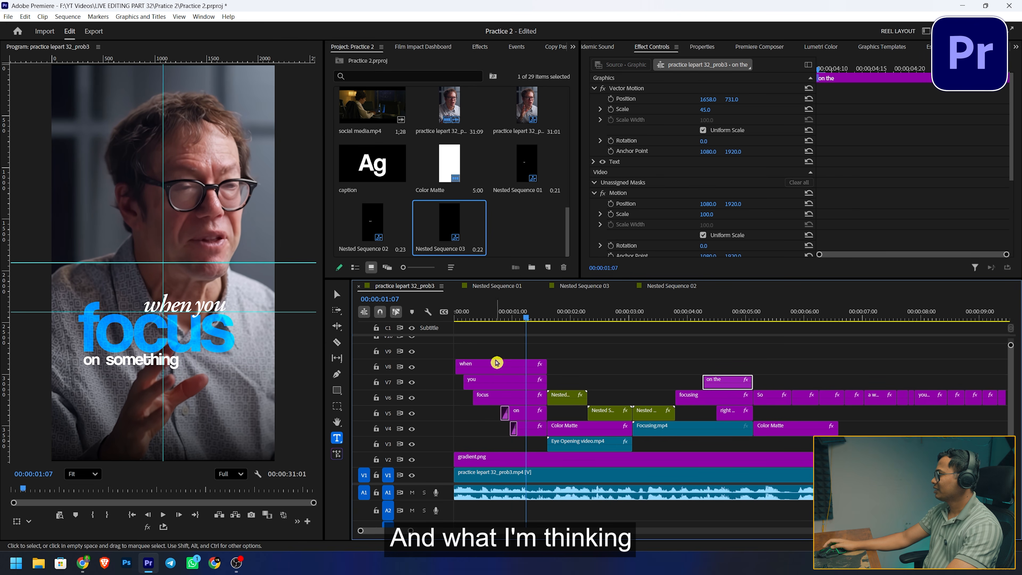
left_click(489, 366)
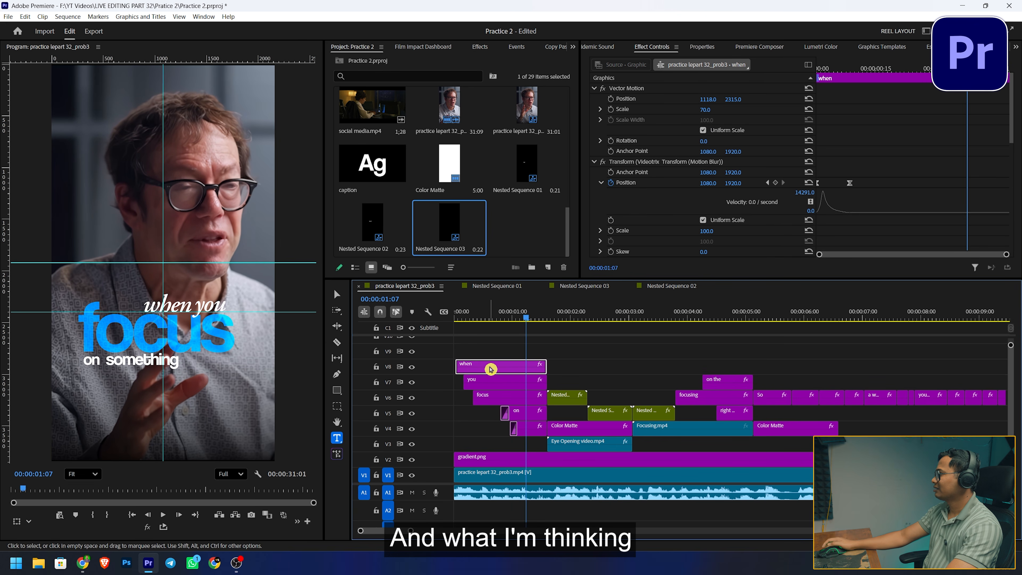
right_click(627, 163)
left_click(654, 204)
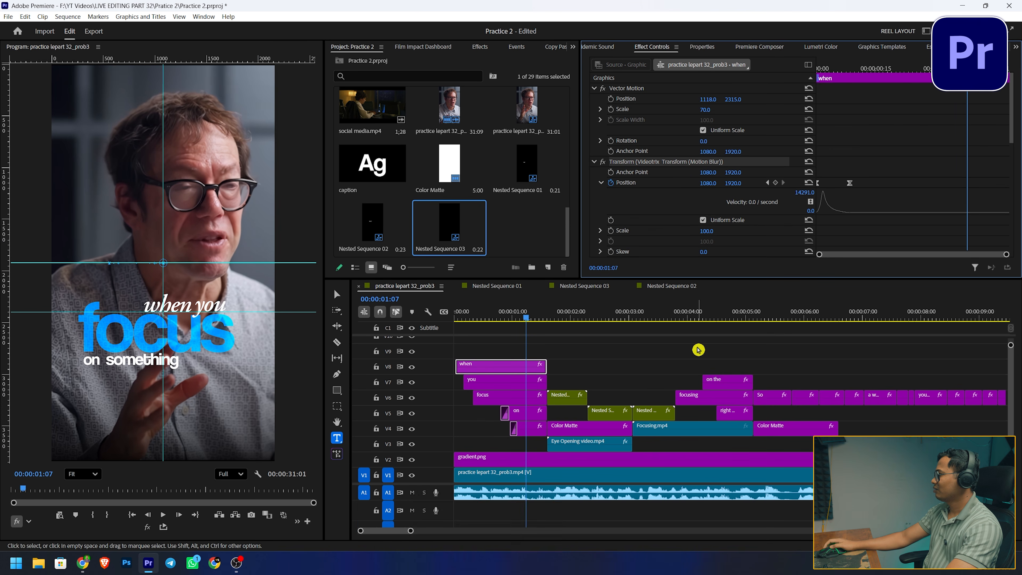
Paste the Transform (Motion Blur) effect onto the "on the" and "right thing" clips
left_click(732, 317)
scroll(788, 388, "up", 2)
left_click(692, 387)
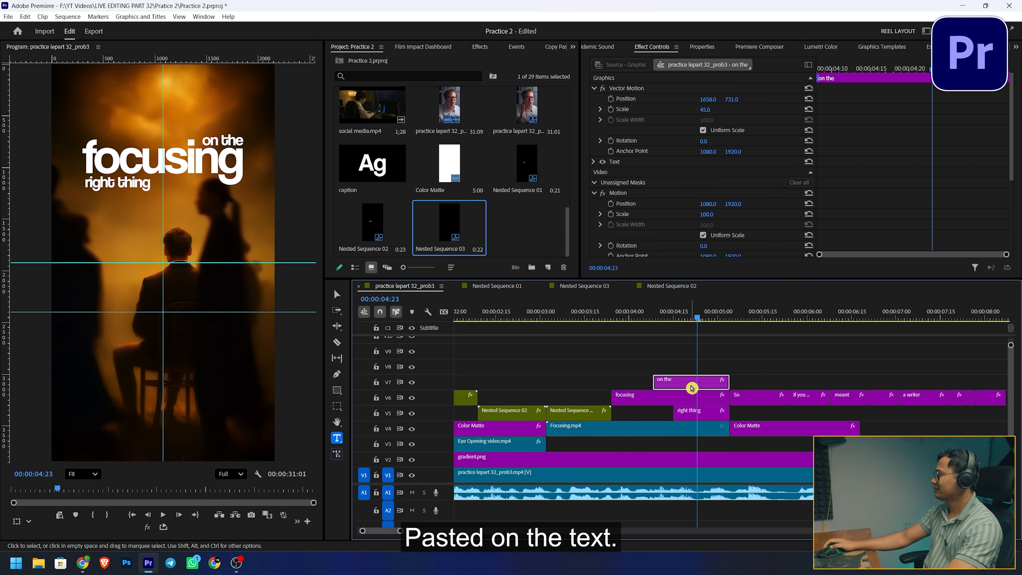
right_click(774, 209)
left_click(805, 262)
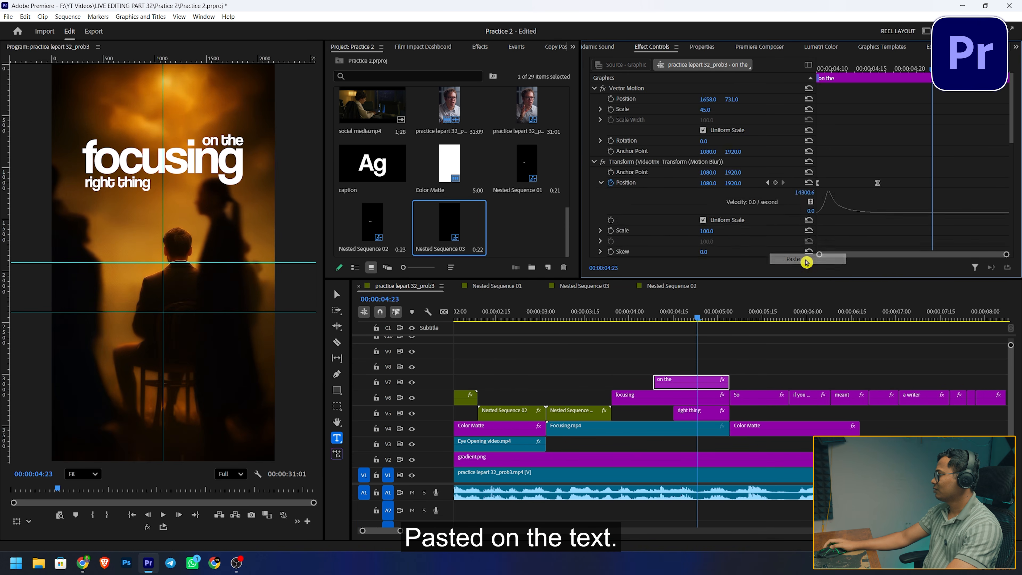
left_click(697, 411)
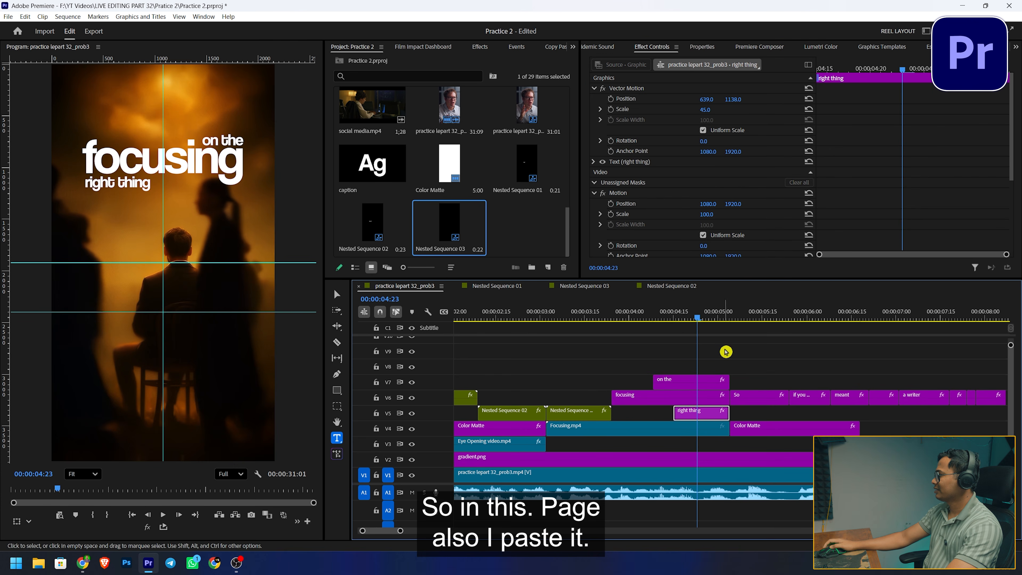
right_click(767, 228)
left_click(792, 264)
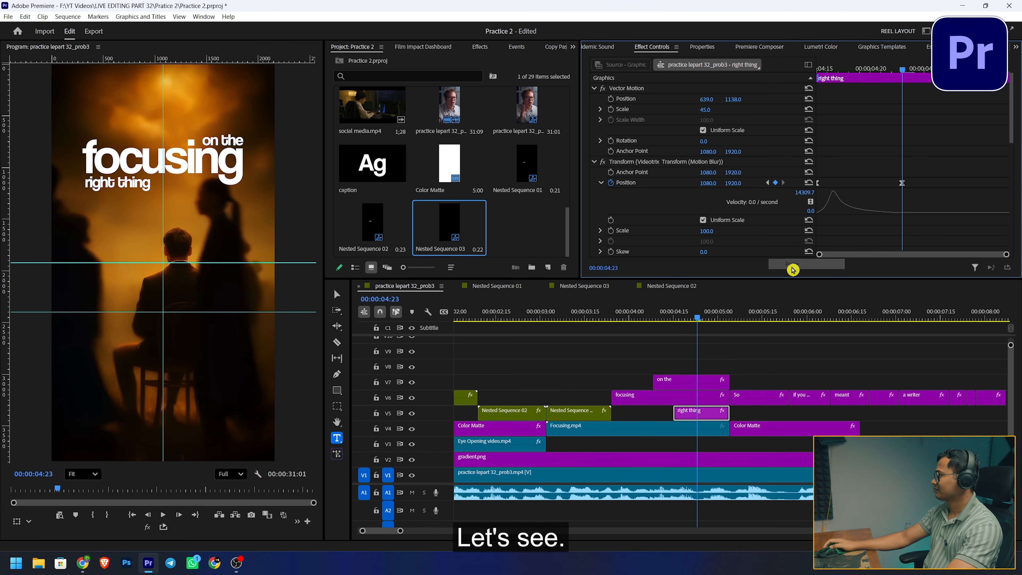
Play back the "focusing on the right thing" section to check the flicker and the slide-ins
left_click_drag(859, 71, 808, 60)
left_click(658, 331)
left_click_drag(669, 319, 656, 317)
key("space")
key("space")
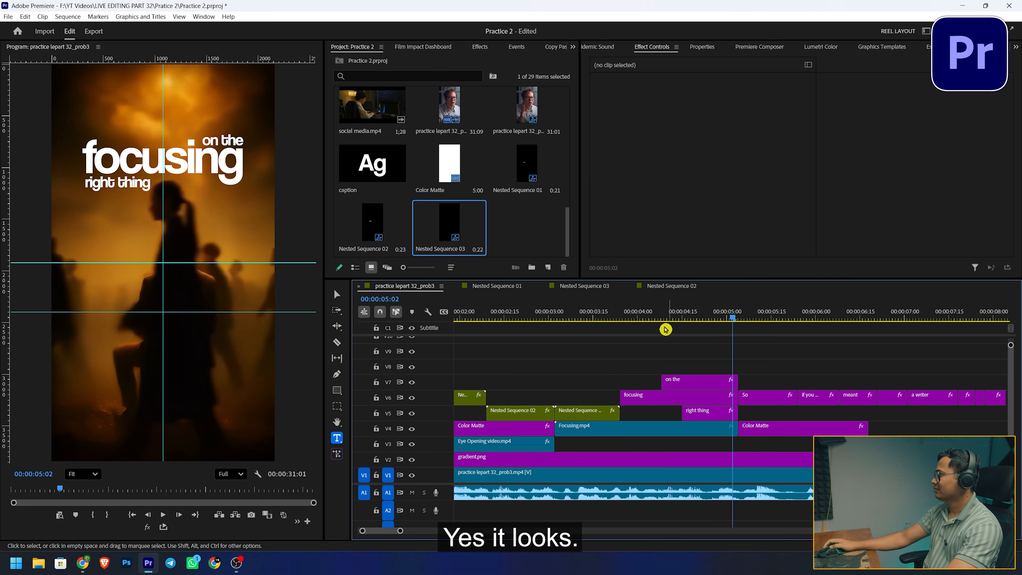
left_click(598, 312)
key("space")
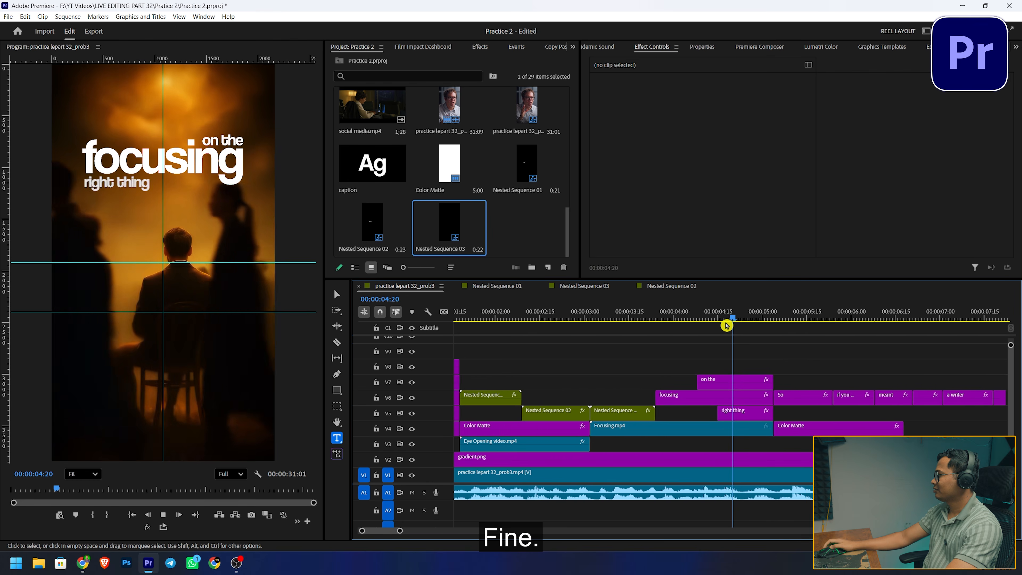
Nest the "on the", "focusing" and "right thing" clips together, keeping the suggested sequence name
left_click_drag(674, 348, 693, 419)
key("alt+n")
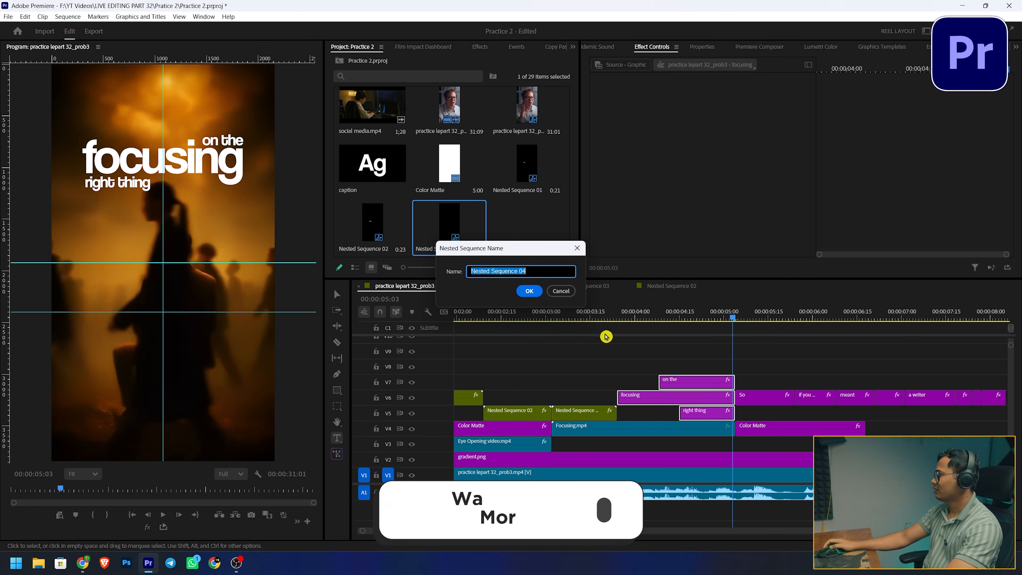
left_click(529, 291)
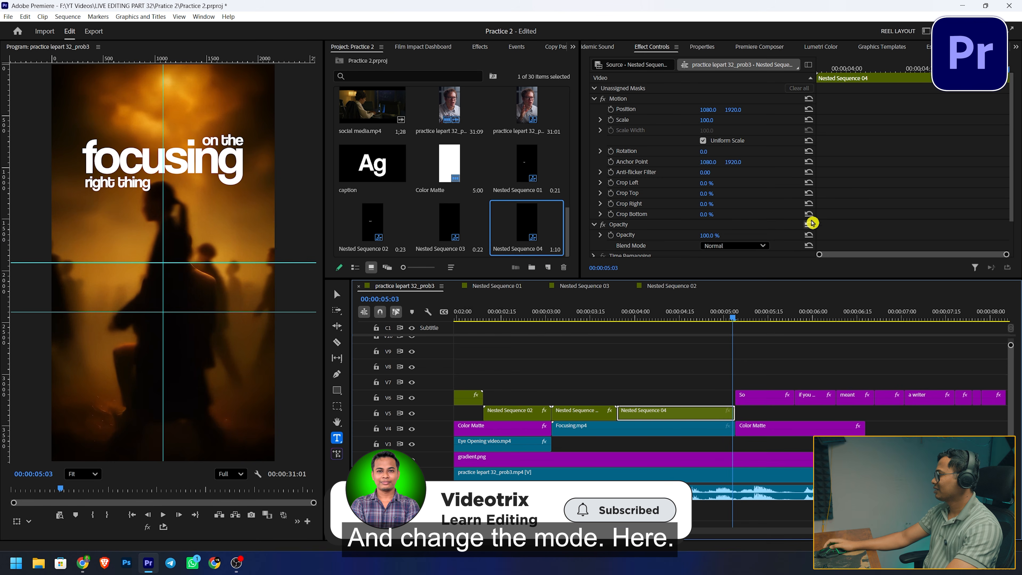
Set the new nested sequence's blend mode to Difference and play it back
scroll(752, 226, "down", 2)
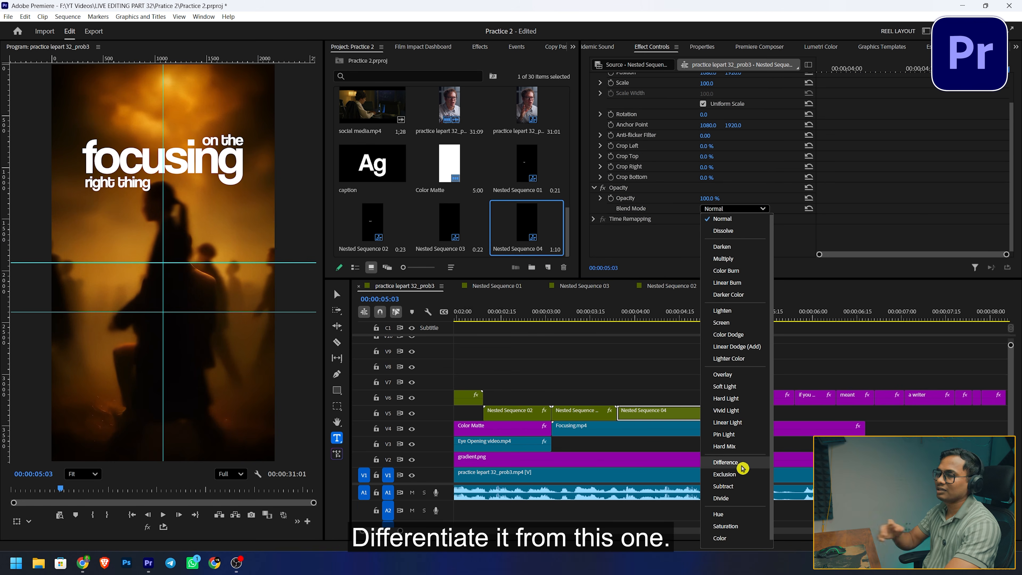
left_click(743, 463)
left_click(581, 317)
key("space")
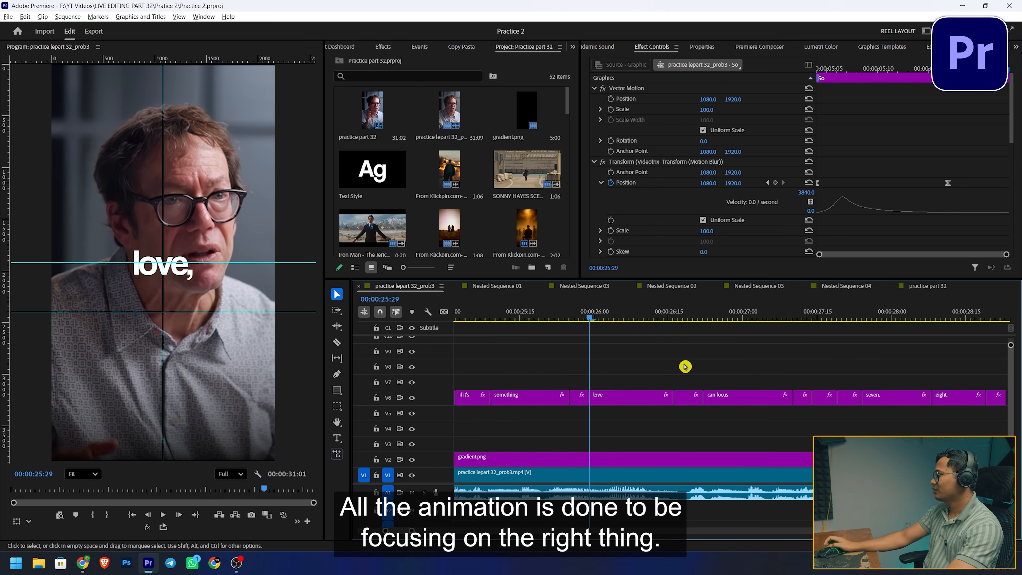
Move the "for" clip at 00:00:27:19 up to V7 and extend it to the end of "ten,"
left_click_drag(679, 317, 707, 319)
scroll(721, 339, "down", 5)
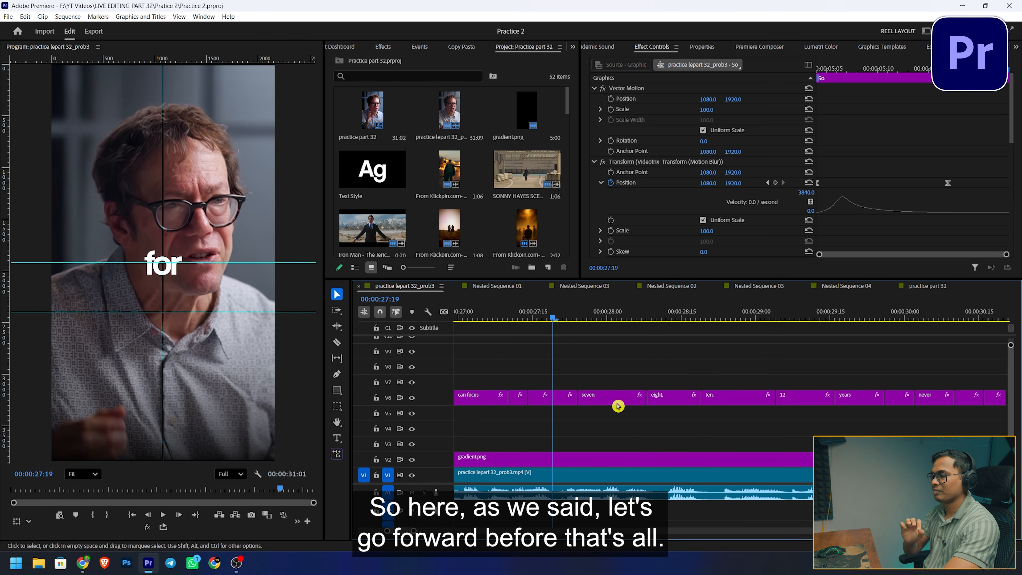
left_click_drag(564, 399, 775, 383)
left_click_drag(560, 317, 854, 358)
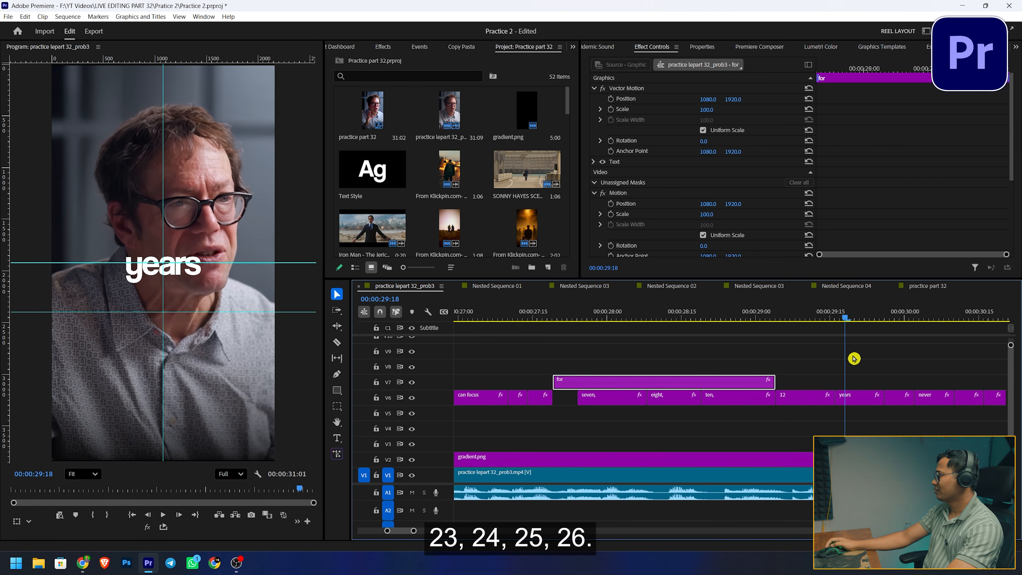
left_click_drag(684, 397, 701, 419)
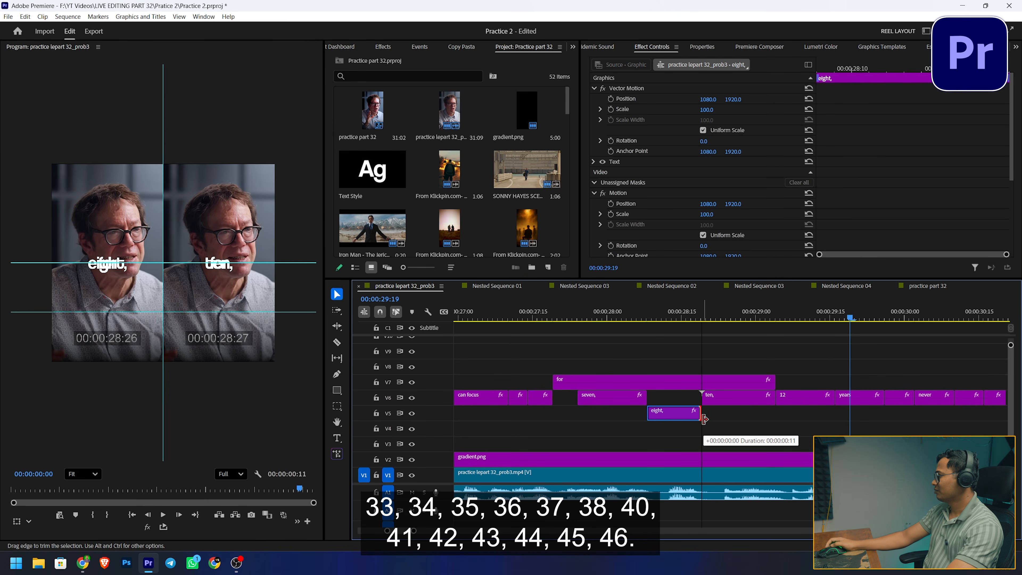
left_click_drag(703, 420, 704, 419)
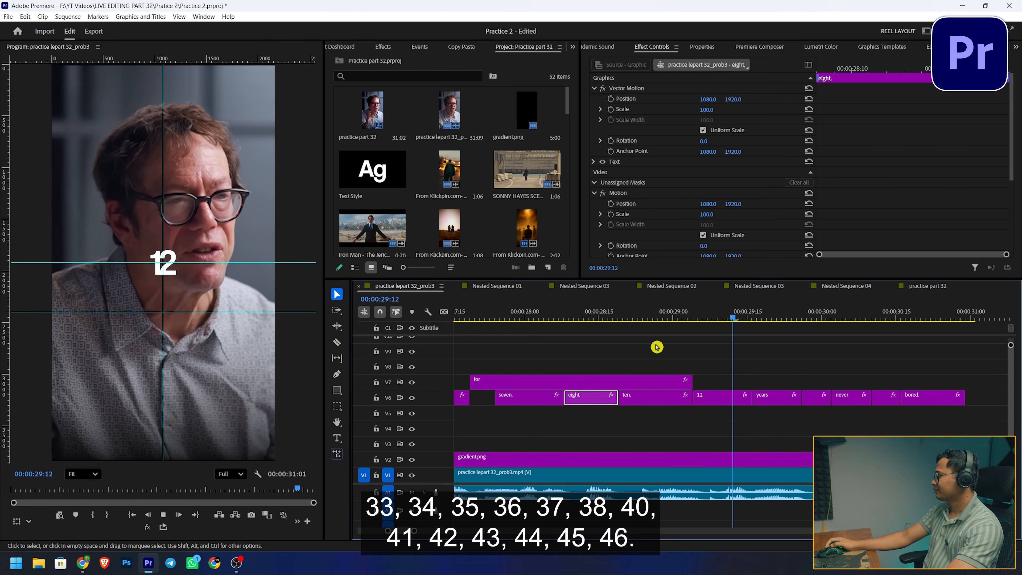
key("space")
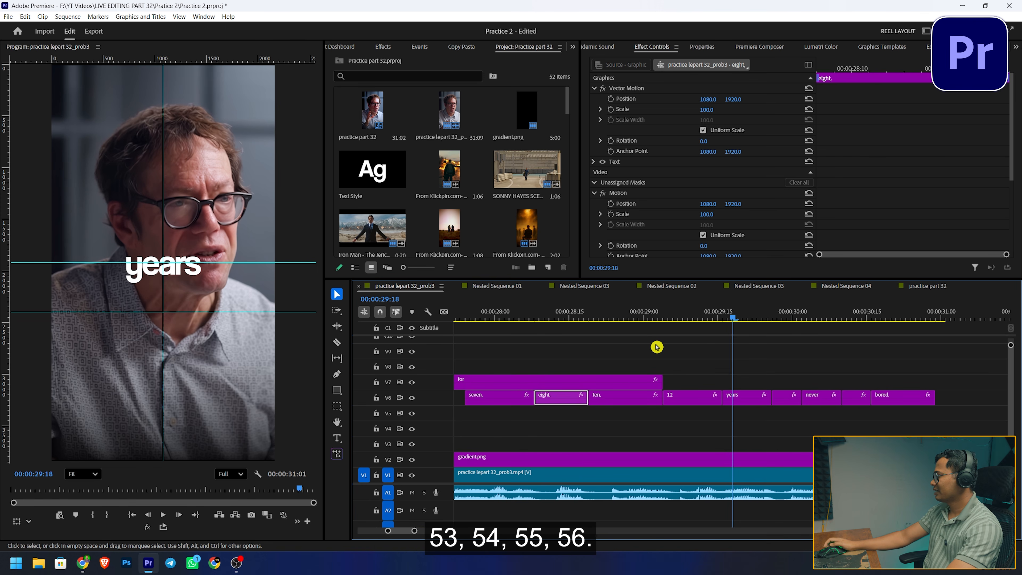
Replace the caption words "ten,", "eight," and "seven," with the numerals 10, 8 and 7
left_click(603, 315)
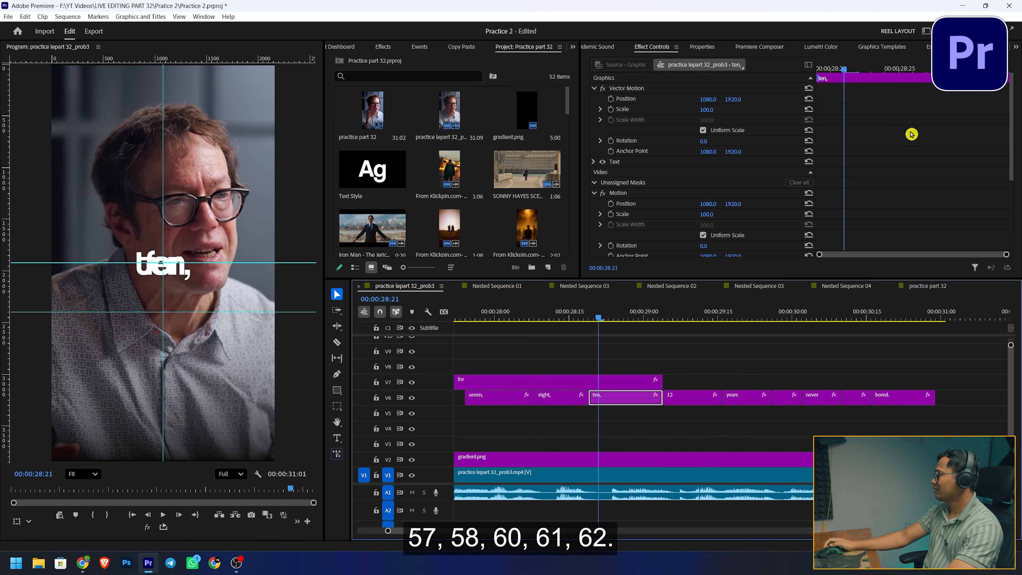
left_click(930, 48)
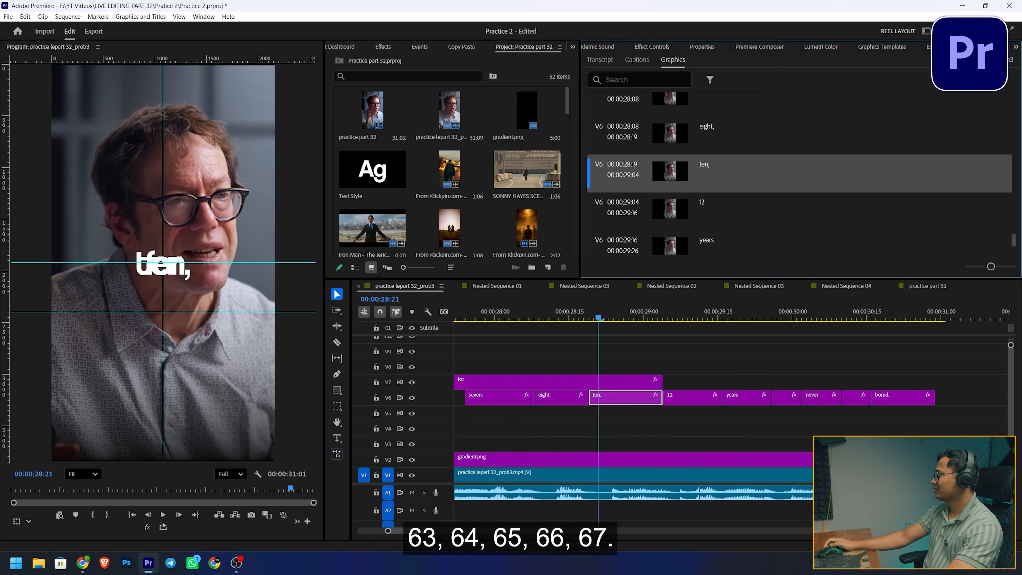
double_click(711, 166)
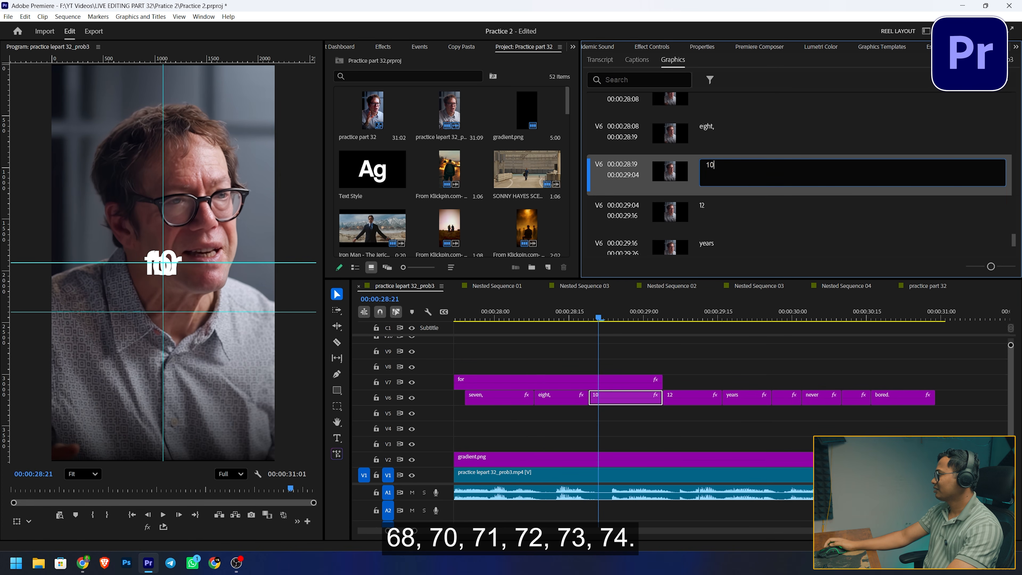
type("10")
double_click(715, 135)
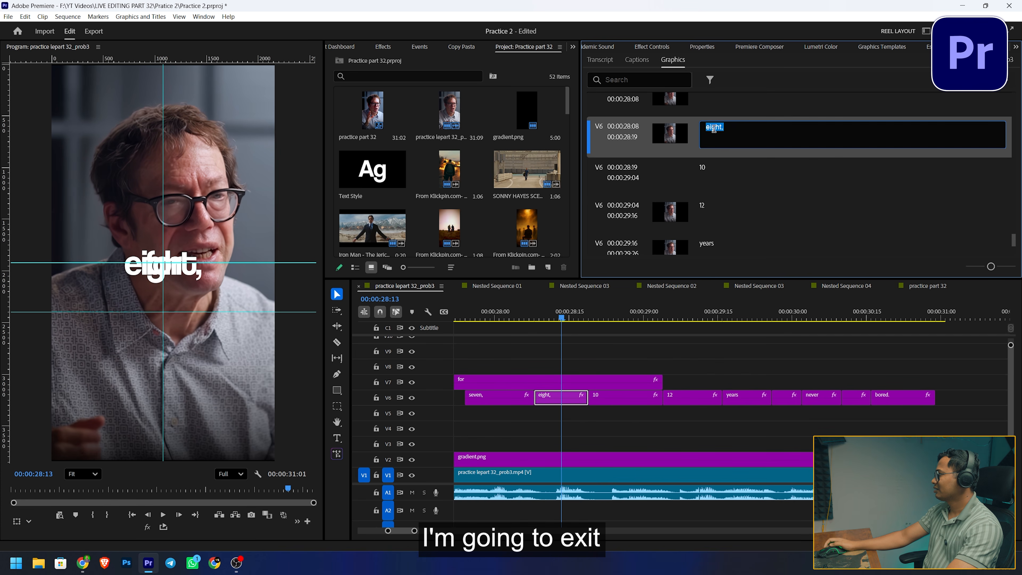
type("8")
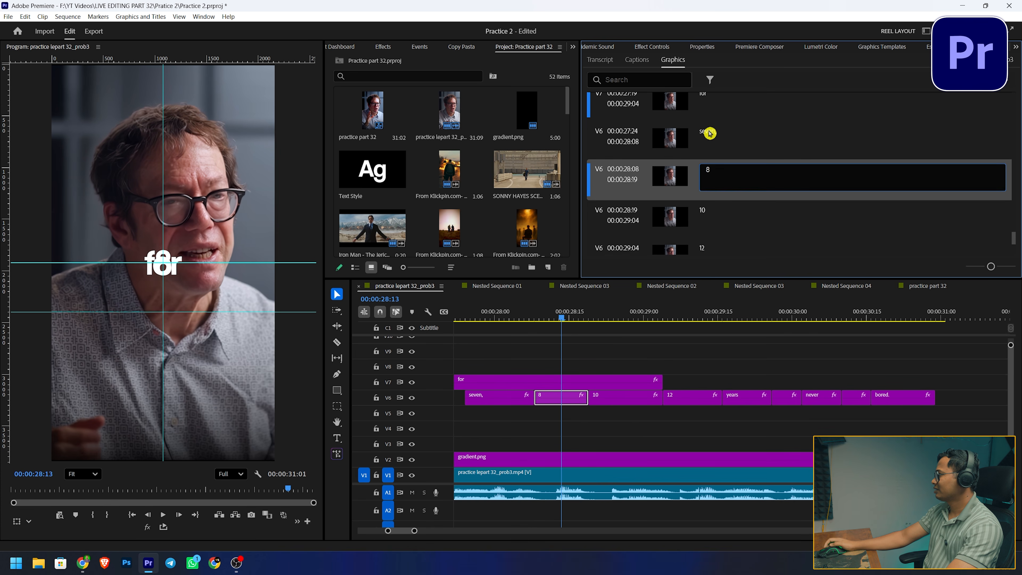
double_click(710, 133)
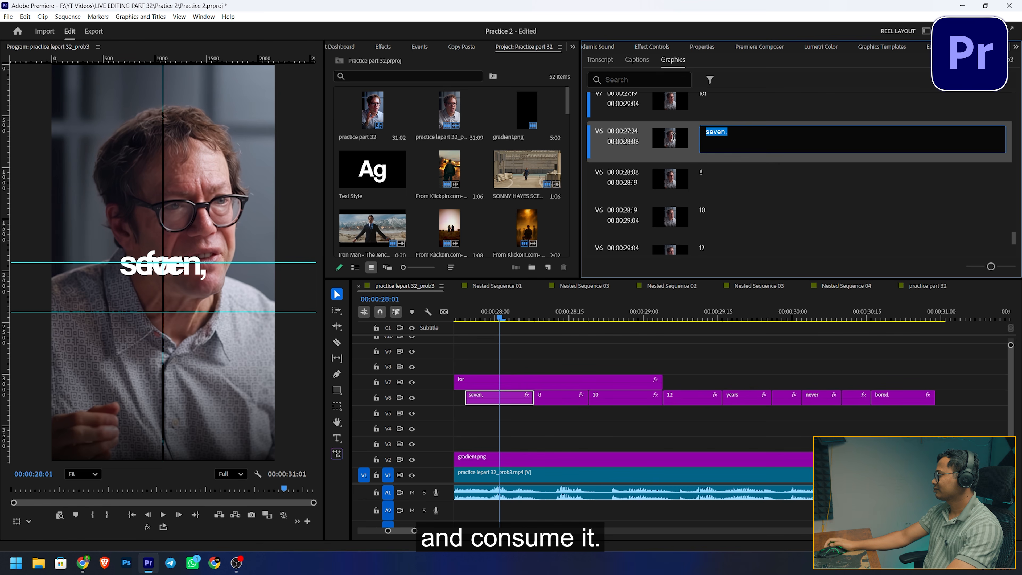
left_click(733, 174)
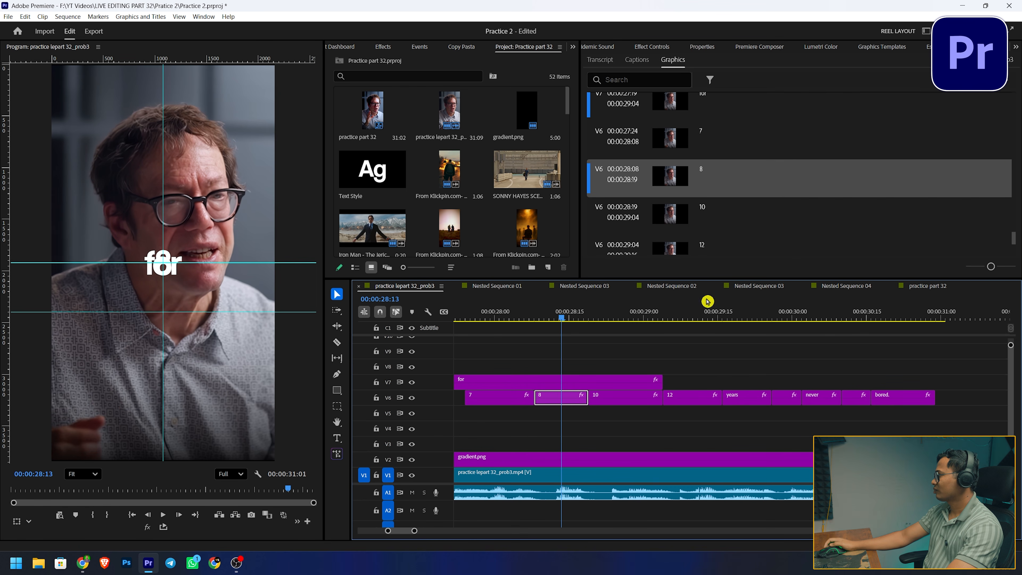
At 00:00:27:19, set the "for" clip's Vector Motion scale to 55 and its position to 467, 2334
left_click(690, 346)
scroll(686, 348, "up", 3)
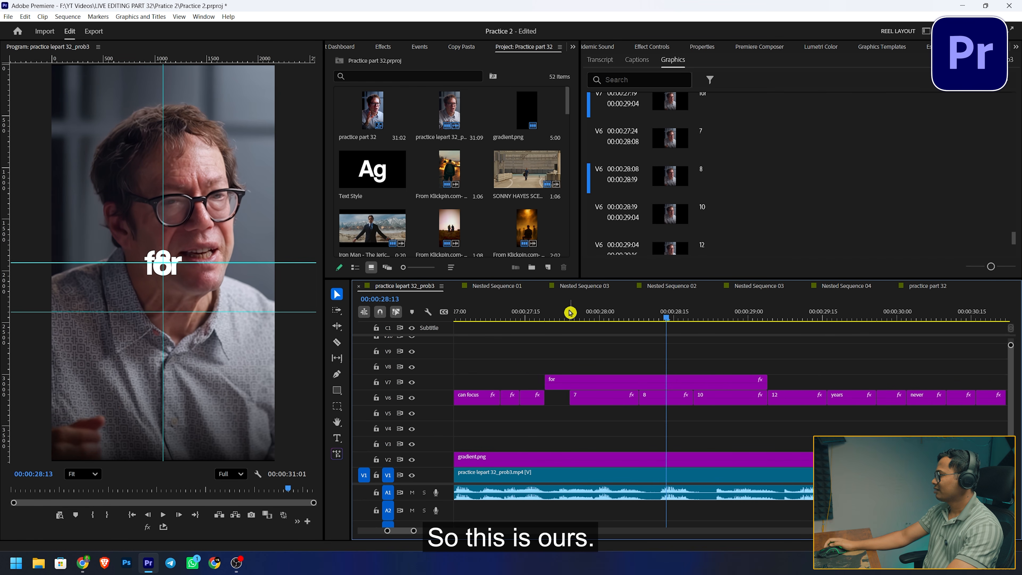
left_click(548, 316)
scroll(700, 381, "down", 3)
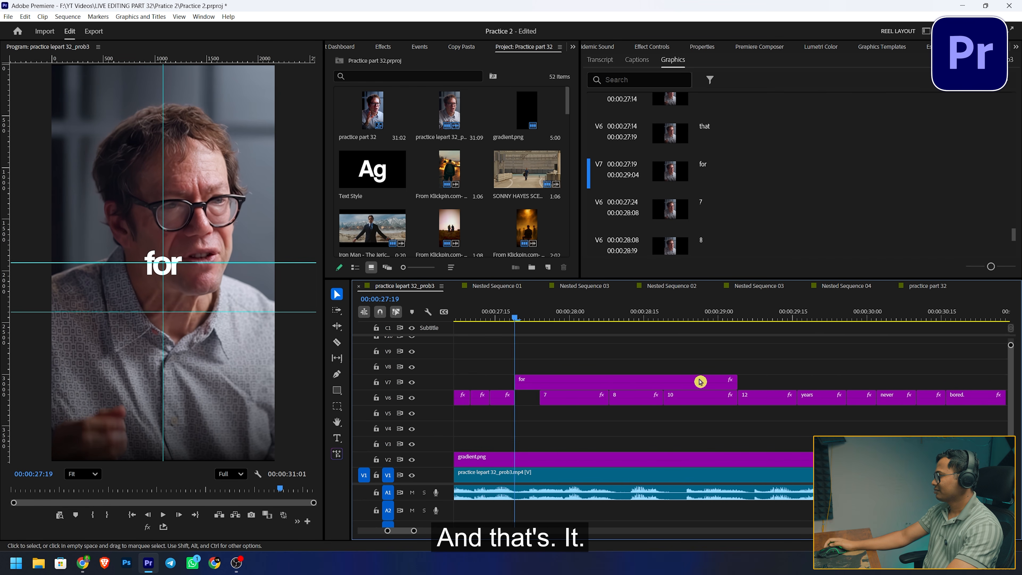
left_click(520, 384)
left_click(661, 48)
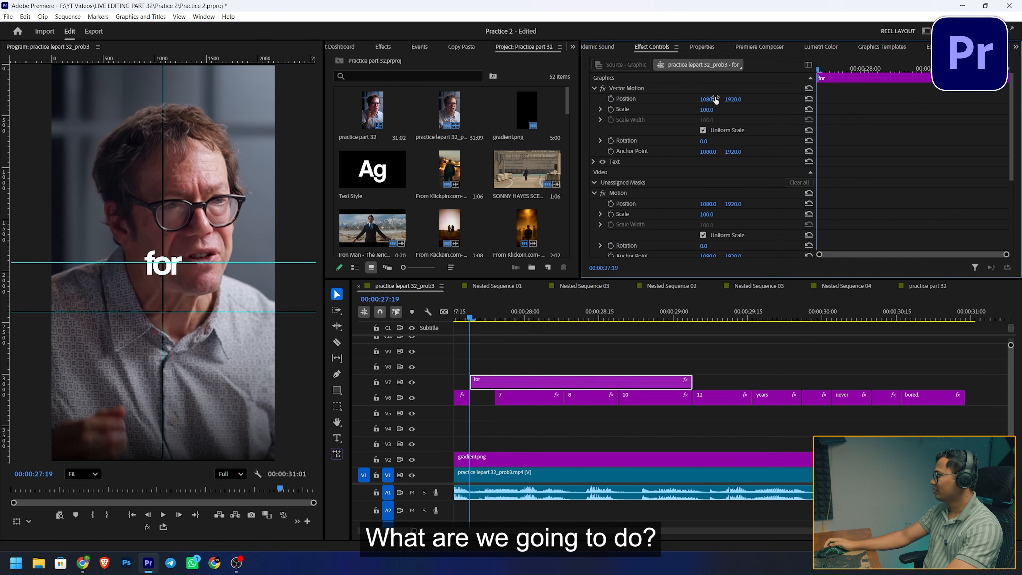
left_click_drag(704, 110, 694, 110)
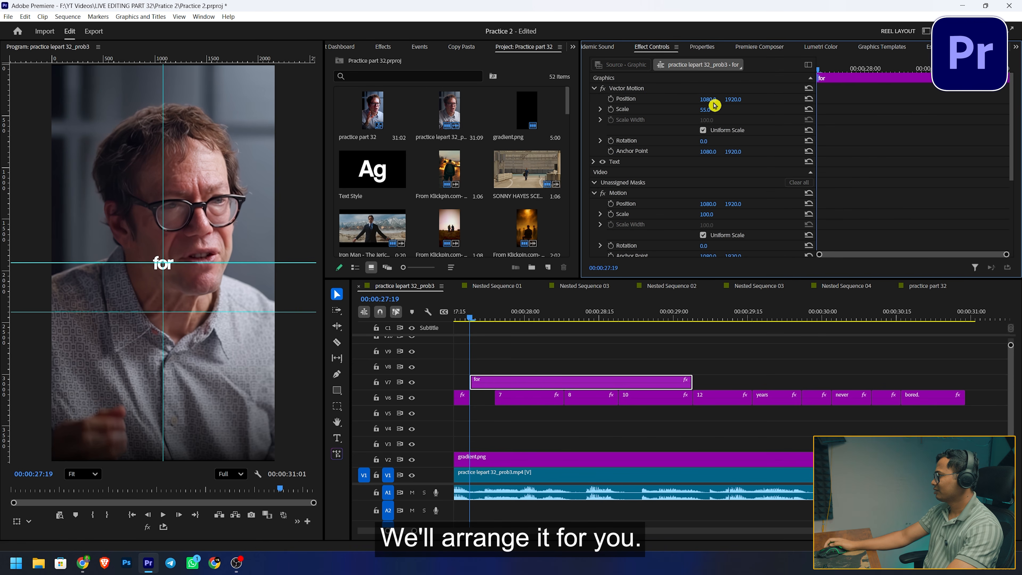
left_click_drag(706, 99, 869, 100)
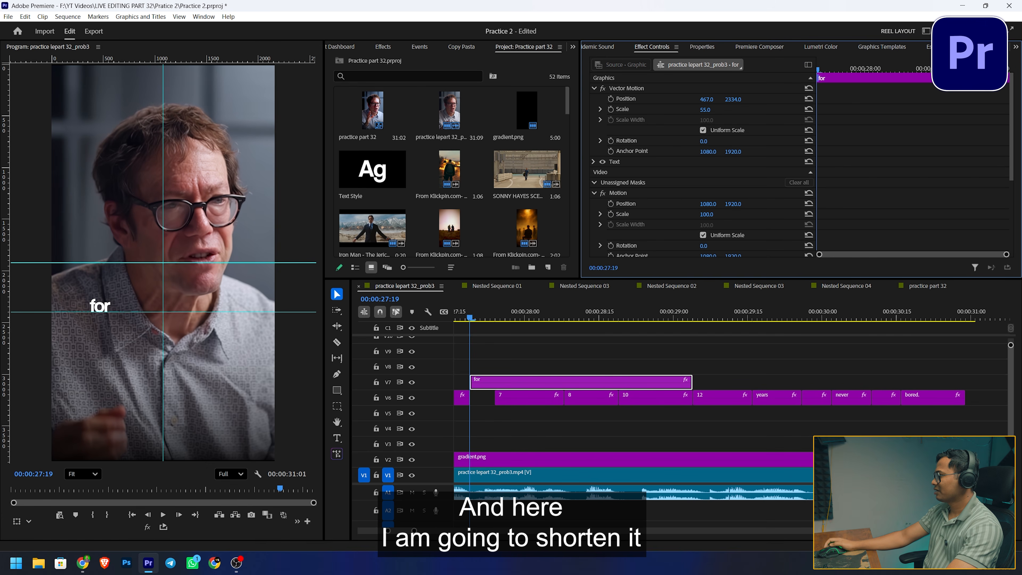
Move the "7" text to the frame's lower left and raise "for" above it to a vertical position of 2182
left_click(530, 317)
left_click(530, 398)
left_click_drag(733, 99, 1021, 99)
left_click_drag(707, 100, 673, 99)
left_click(541, 382)
Copy the "7" clip's Vector Motion settings onto the "8", "10" and "12" clips
left_click(530, 398)
right_click(634, 88)
left_click(660, 130)
left_click(599, 397)
right_click(663, 87)
left_click(695, 138)
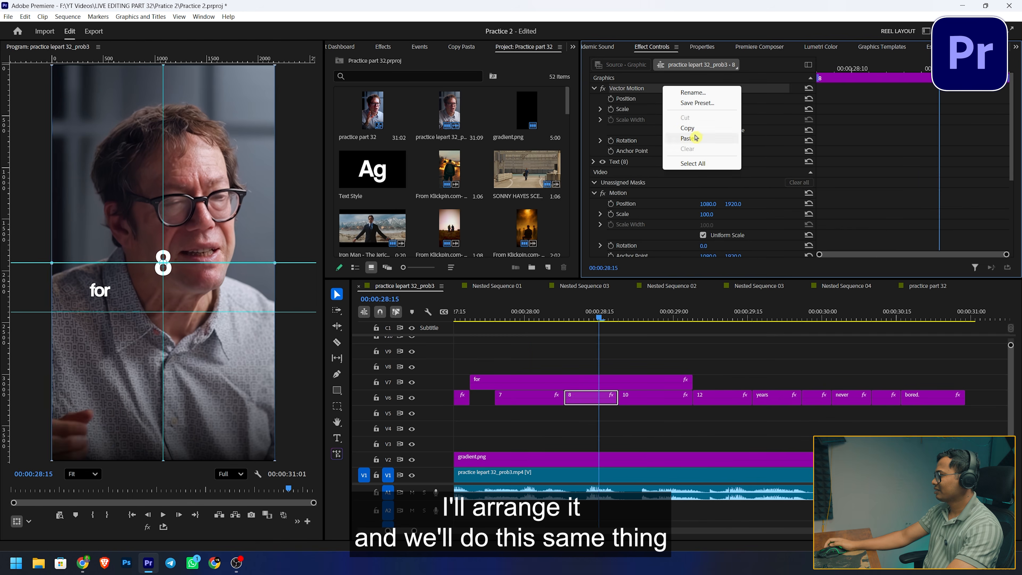
left_click(650, 398)
right_click(652, 85)
right_click(648, 87)
left_click(672, 138)
Move the "years" clip down to V5 and extend the "12" clip above it to the same end point
scroll(618, 413, "down", 3)
left_click_drag(642, 398, 642, 413)
left_click_drag(617, 398, 666, 397)
Reduce the Vector Motion scale of the "years" text and move it lower in the frame
left_click(647, 318)
left_click(648, 413)
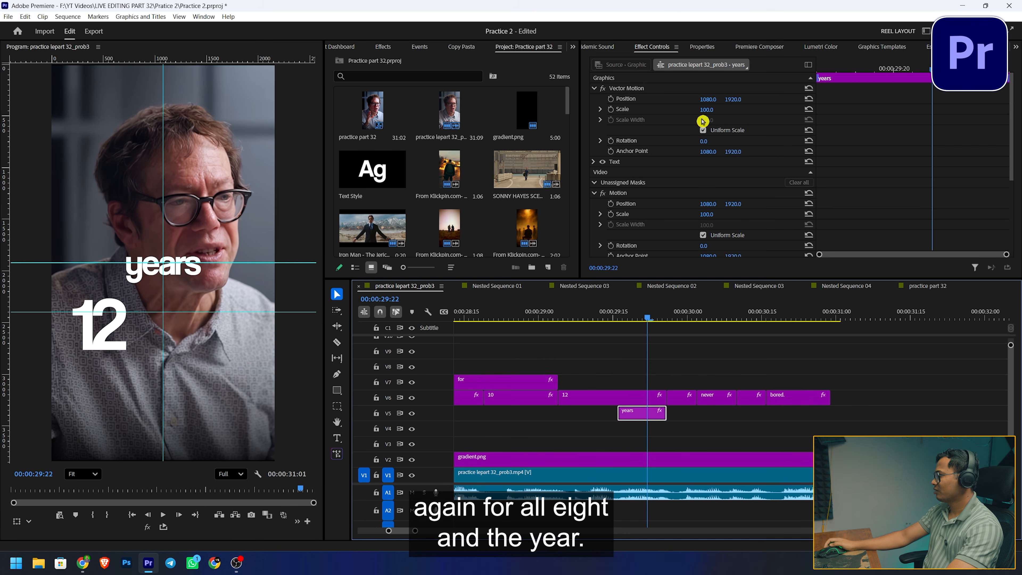
left_click_drag(707, 110, 681, 109)
left_click_drag(733, 100, 1021, 100)
Find the Tint effect and apply it to the "for" clip on V7
scroll(598, 375, "up", 3)
left_click_drag(799, 321, 570, 321)
left_click(558, 385)
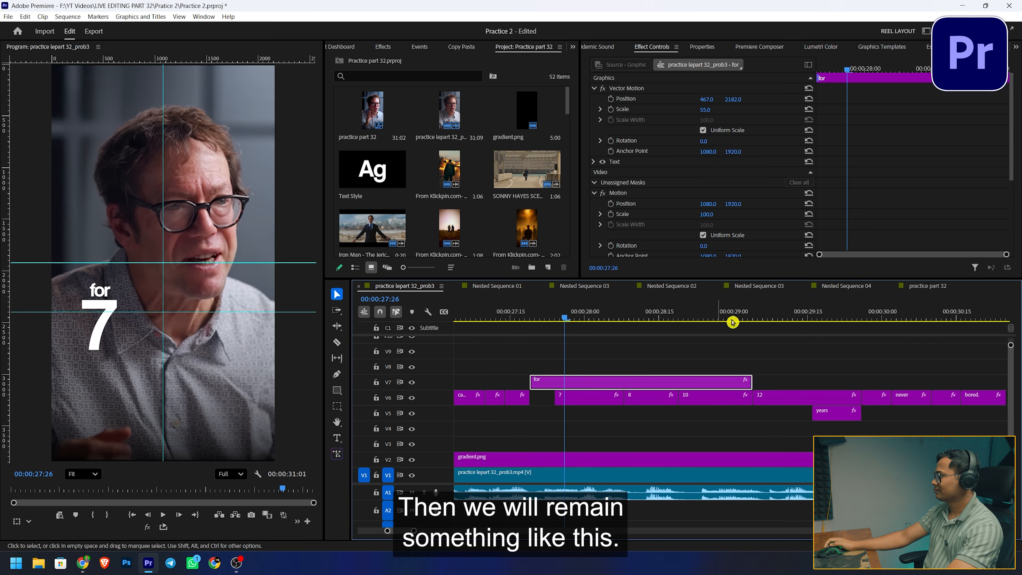
left_click(386, 47)
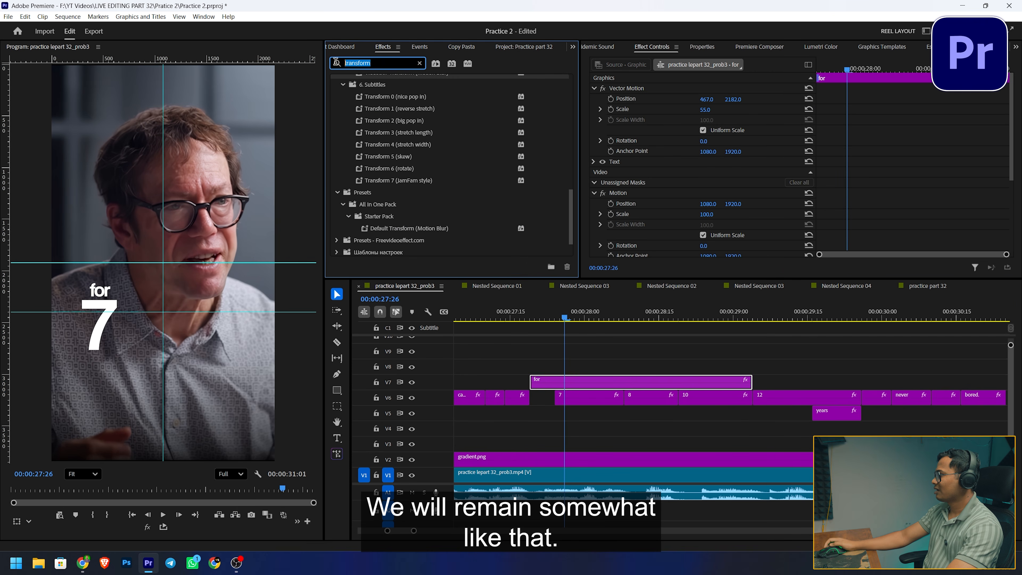
type("tint")
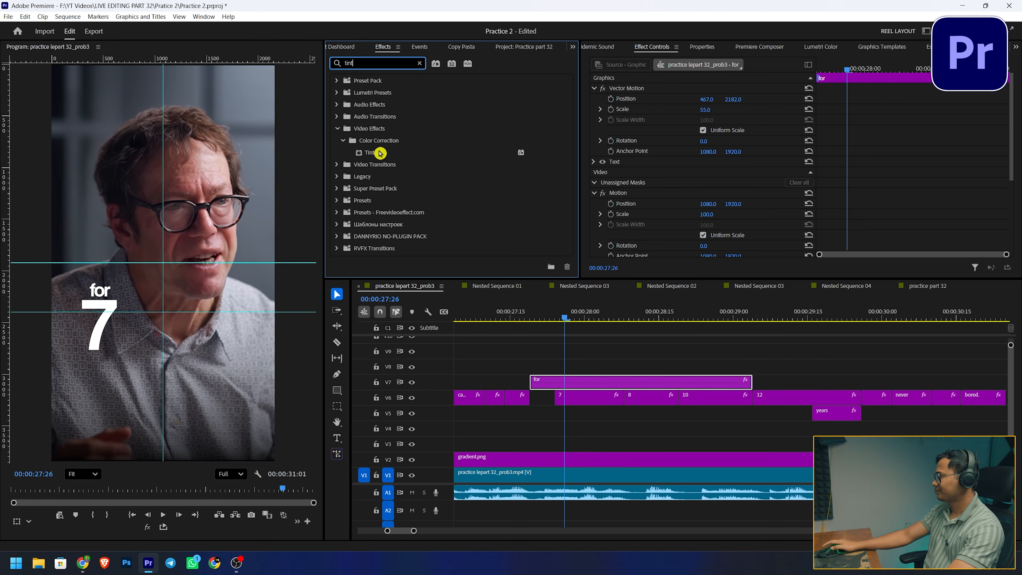
left_click_drag(370, 152, 662, 340)
left_click_drag(626, 390, 627, 387)
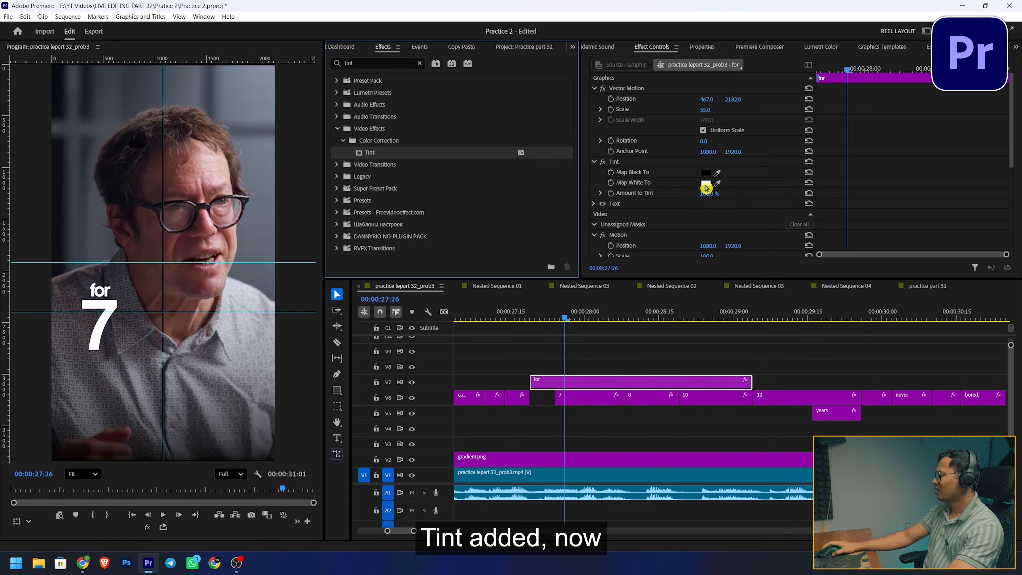
Set the Tint effect's Map White To colour on the "for" clip to blue 00AFFF
left_click(706, 184)
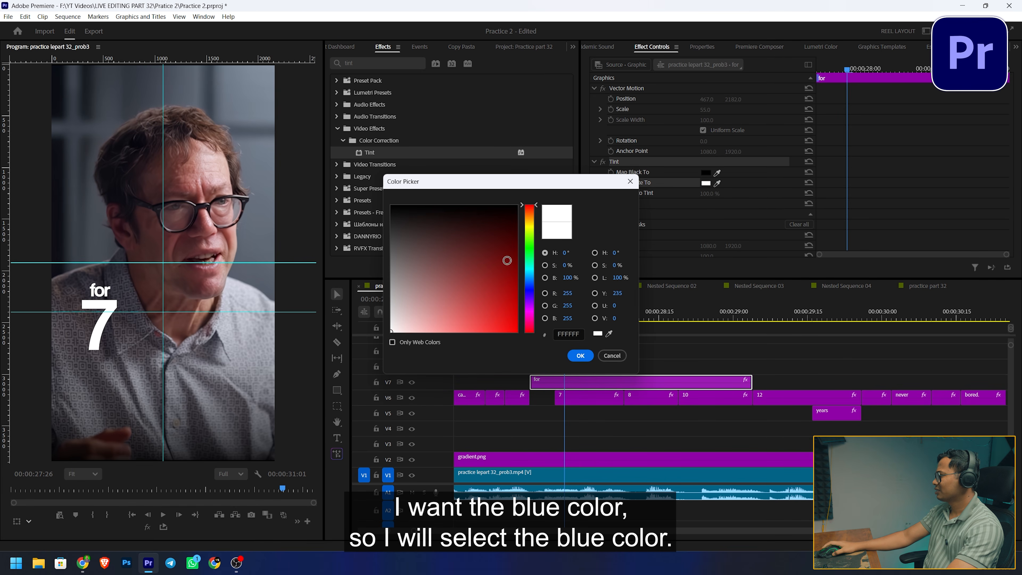
left_click(532, 266)
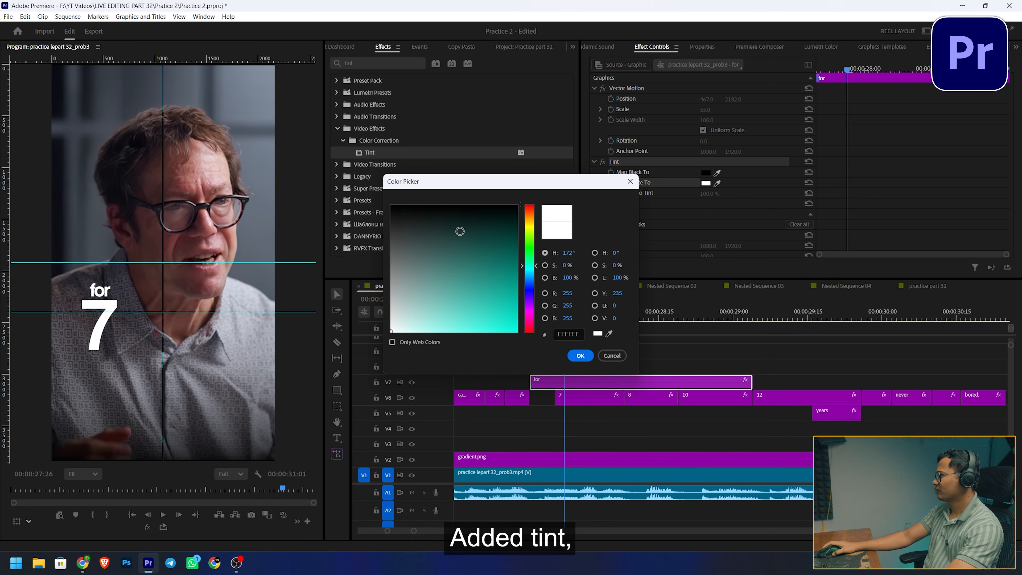
left_click_drag(460, 231, 530, 352)
left_click_drag(534, 270, 534, 277)
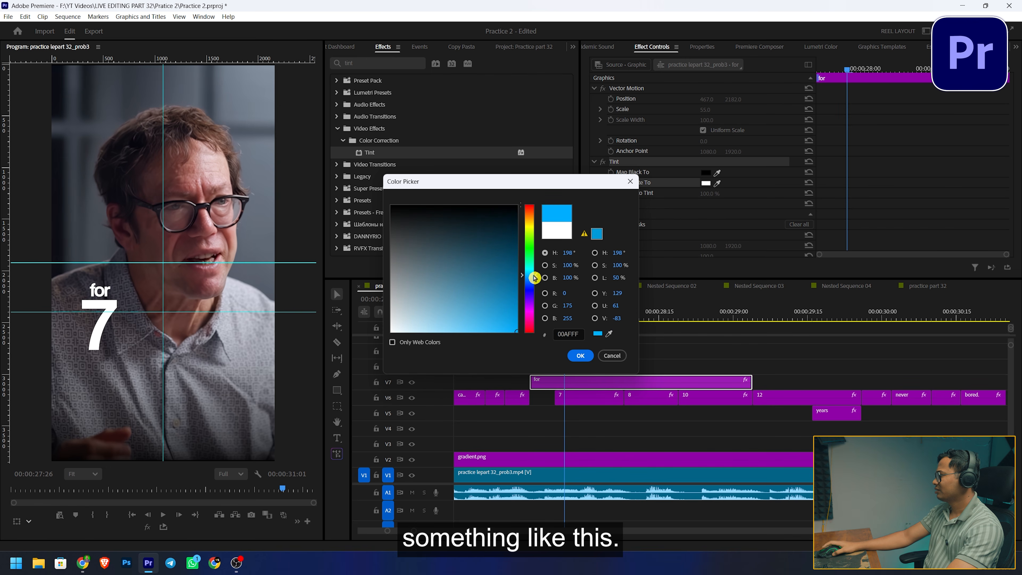
left_click(581, 356)
Change the opacity blend mode of the "for" clip to Hard Light
scroll(651, 191, "down", 5)
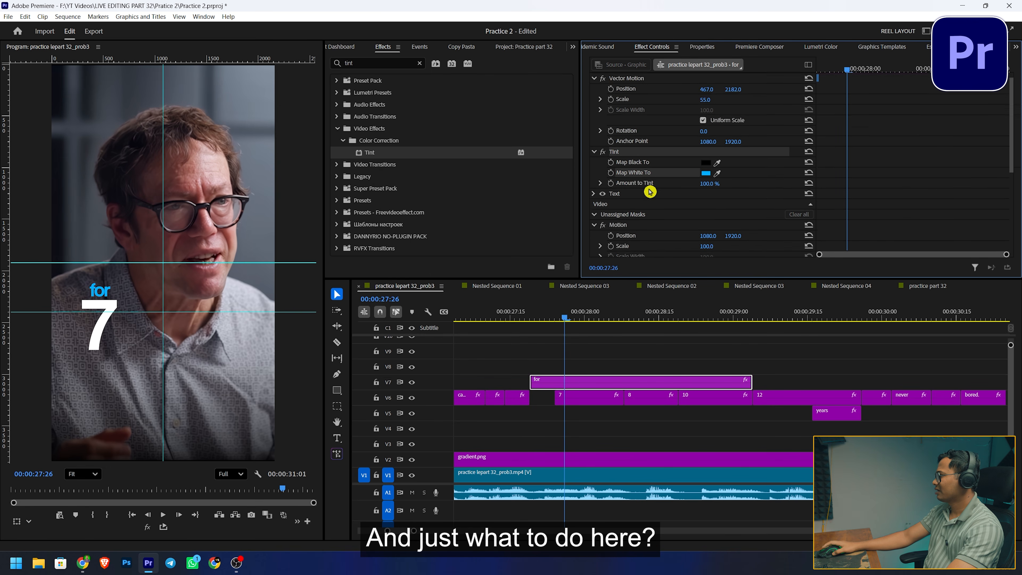
scroll(697, 212, "down", 3)
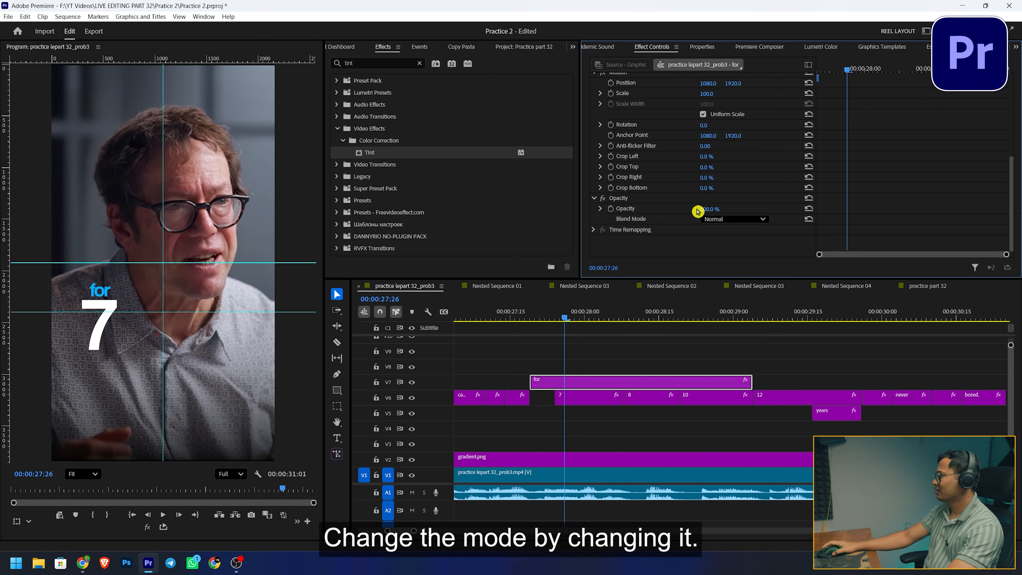
left_click(738, 218)
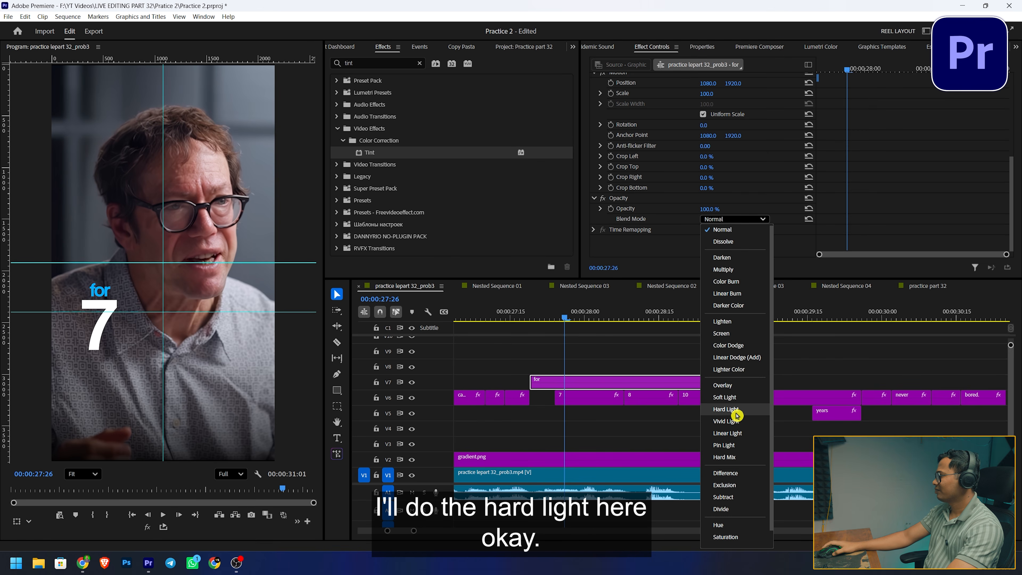
left_click(727, 410)
scroll(678, 204, "up", 6)
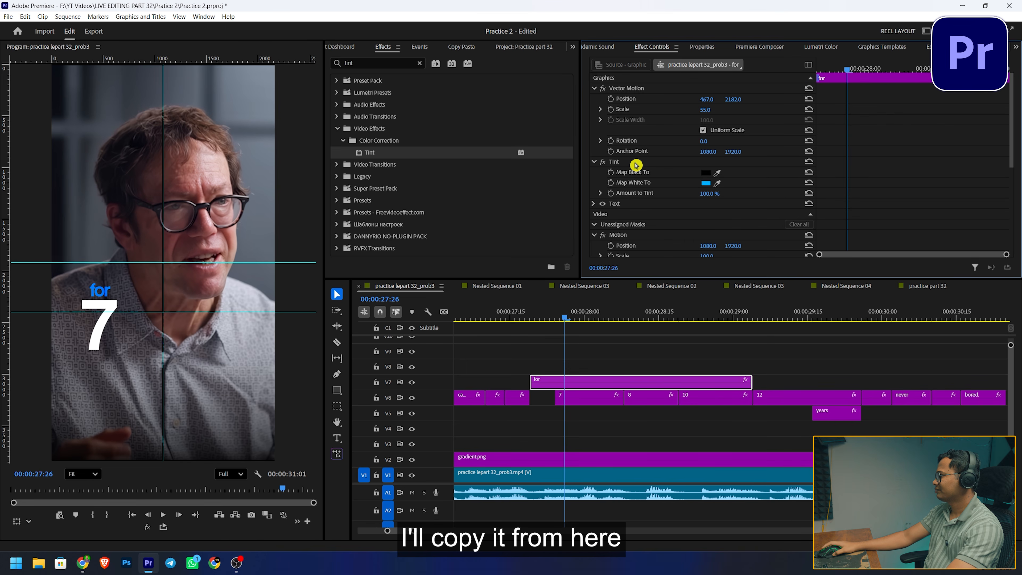
Copy the Tint effect from "for" onto the "7" clip and set that clip's blend mode to Hard Light
right_click(632, 164)
left_click(663, 205)
left_click(484, 404)
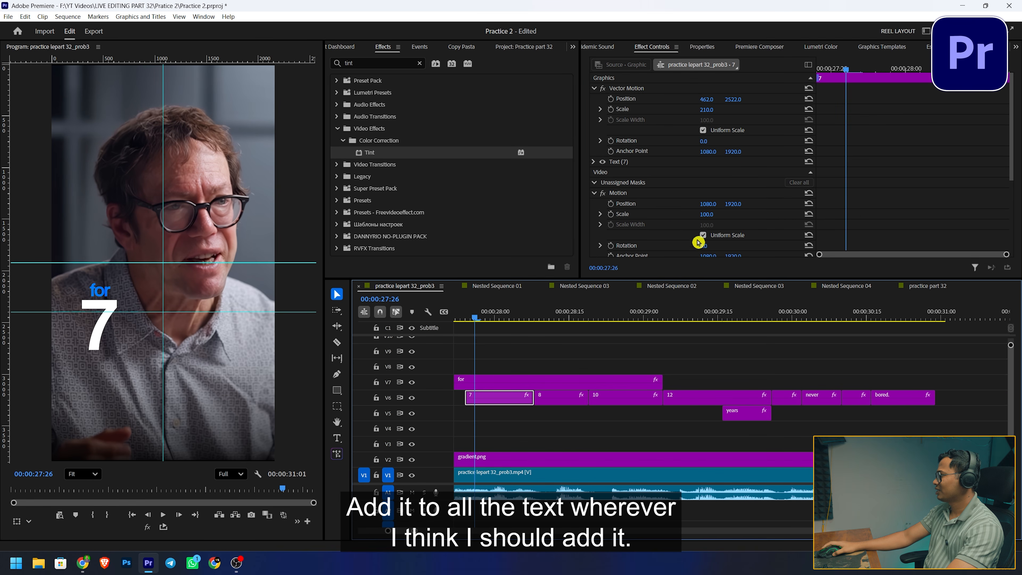
right_click(716, 178)
left_click(747, 232)
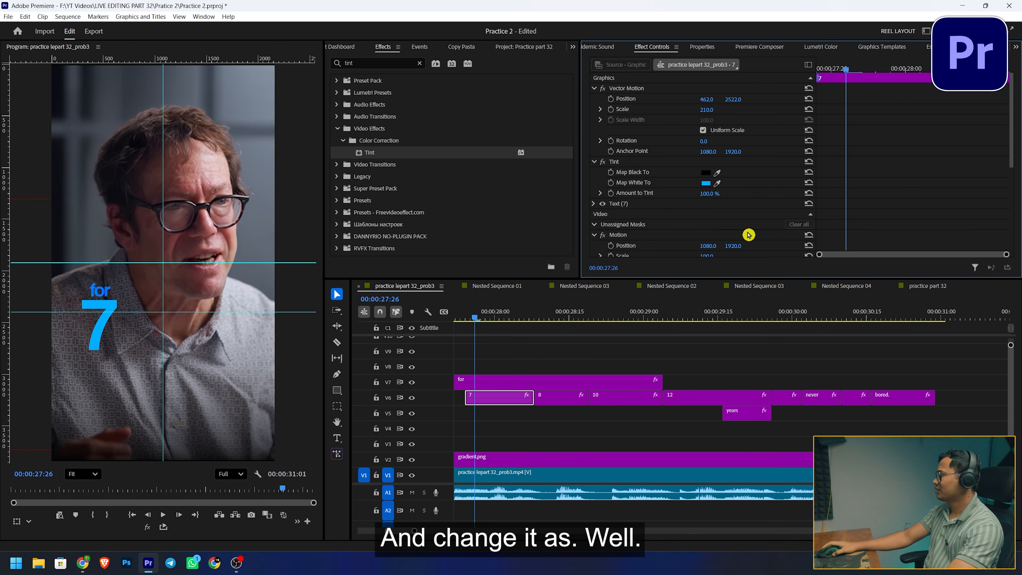
scroll(757, 186, "down", 5)
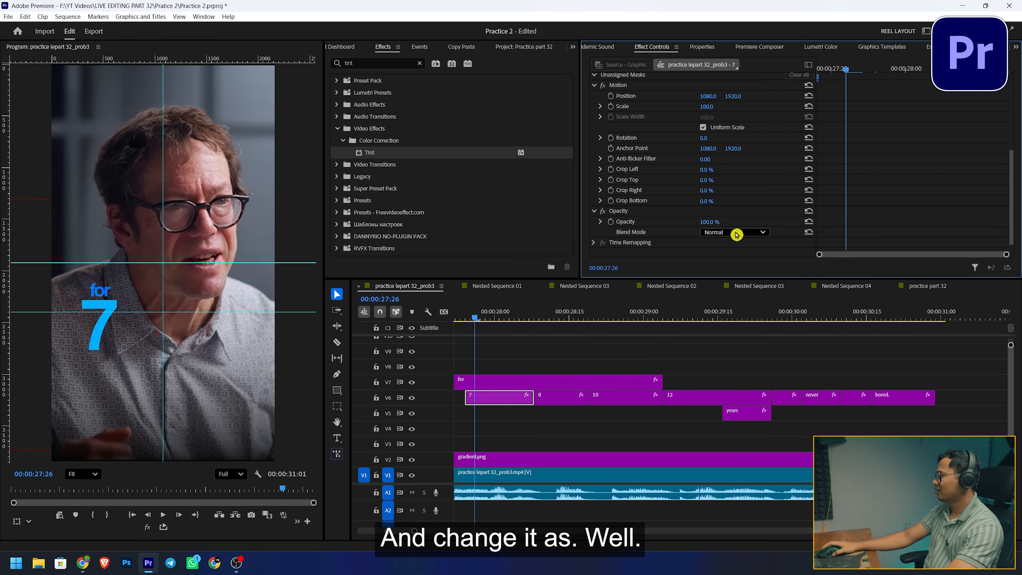
left_click(737, 233)
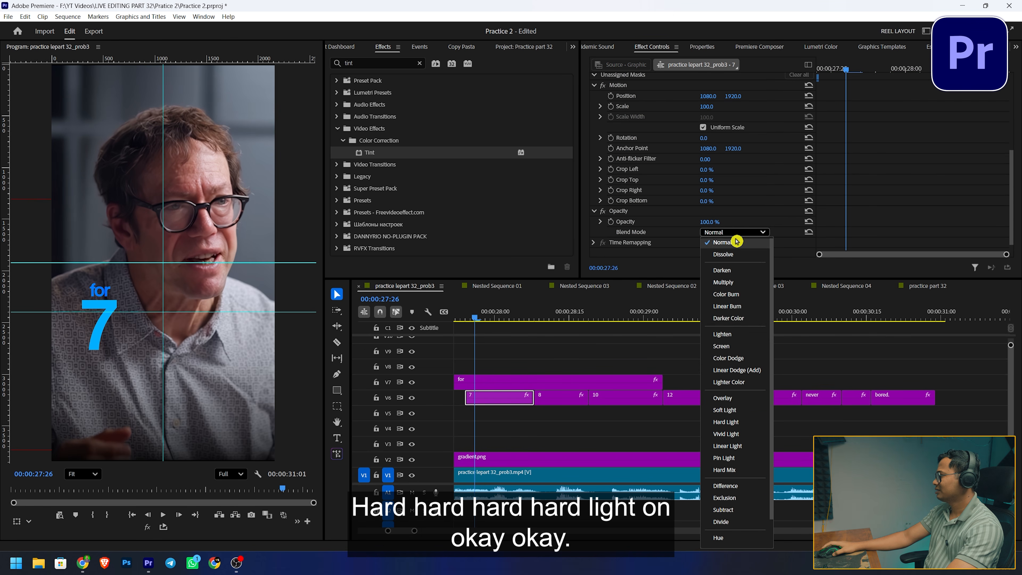
left_click(745, 426)
Paste the blue Tint onto the "8" and "10" clips and give them the Hard Light blend mode
left_click(565, 316)
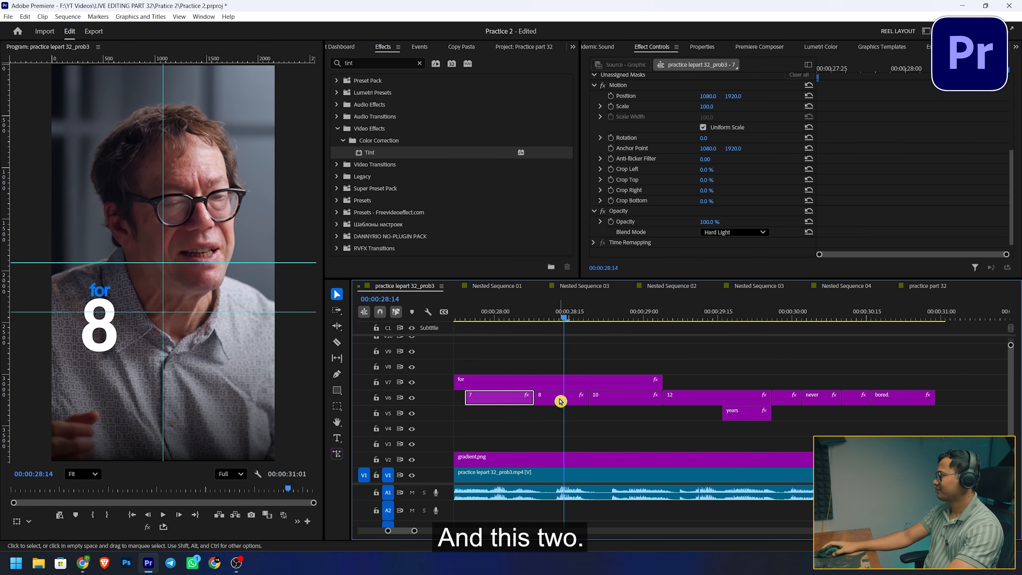
left_click(559, 397)
right_click(680, 195)
left_click(725, 224)
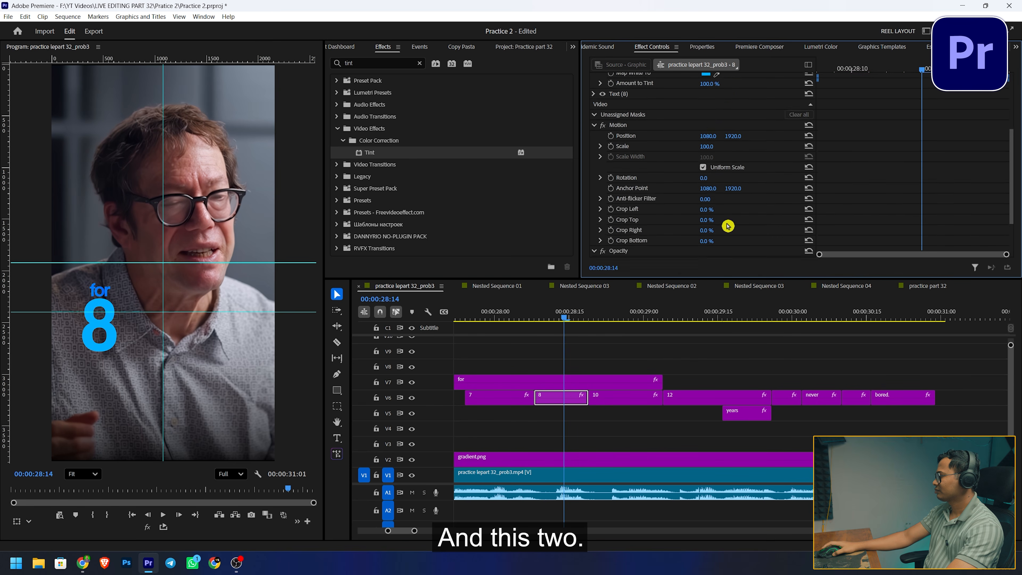
left_click(634, 317)
left_click(634, 397)
scroll(721, 230, "down", 10)
left_click(739, 222)
left_click(738, 412)
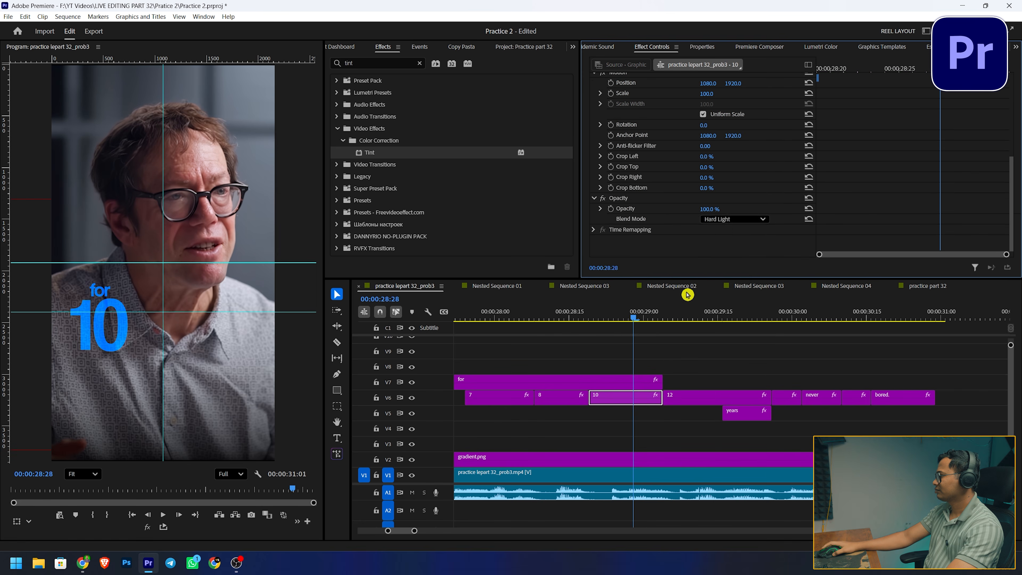
Paste the blue Tint onto the "12" clip and set its blend mode to Hard Light
left_click(684, 317)
left_click(686, 397)
right_click(789, 194)
left_click(849, 223)
left_click(739, 222)
left_click(733, 414)
Paste the blue Tint onto the "years" clip on V5 and set its blend mode to Hard Light
left_click(737, 317)
left_click(747, 412)
right_click(756, 165)
left_click(778, 199)
scroll(749, 209, "down", 10)
left_click(739, 222)
left_click(737, 412)
Copy the motion-blur Transform effect from the "focus" clip near the start of the sequence
scroll(685, 345, "up", 10)
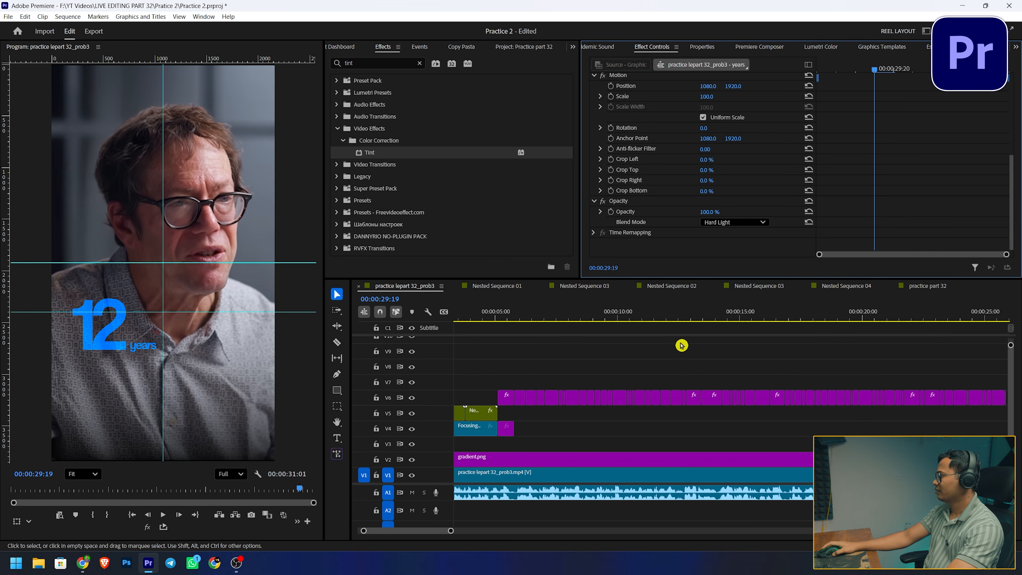
left_click(482, 312)
key("equal")
key("equal")
key("equal")
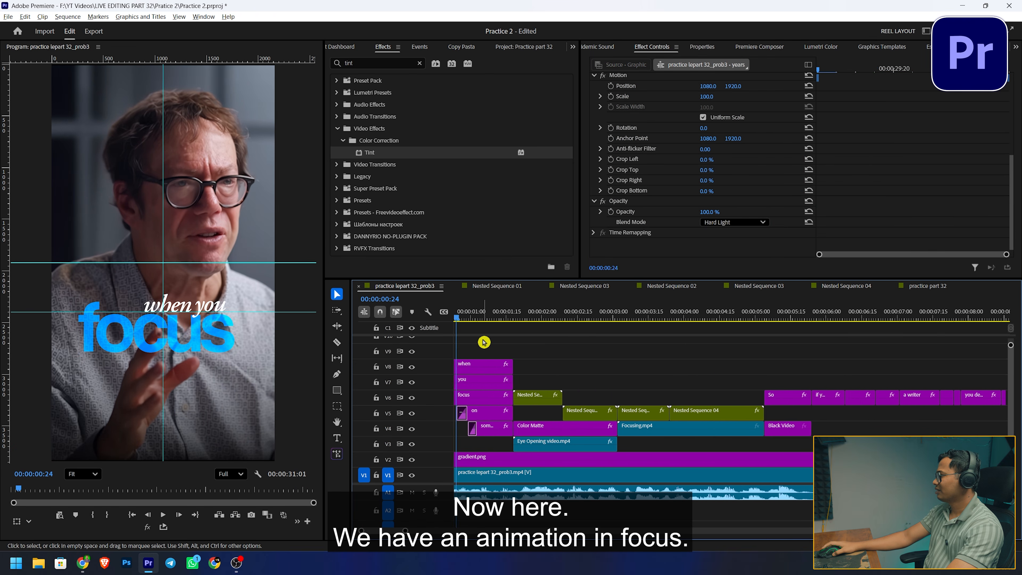
left_click(502, 400)
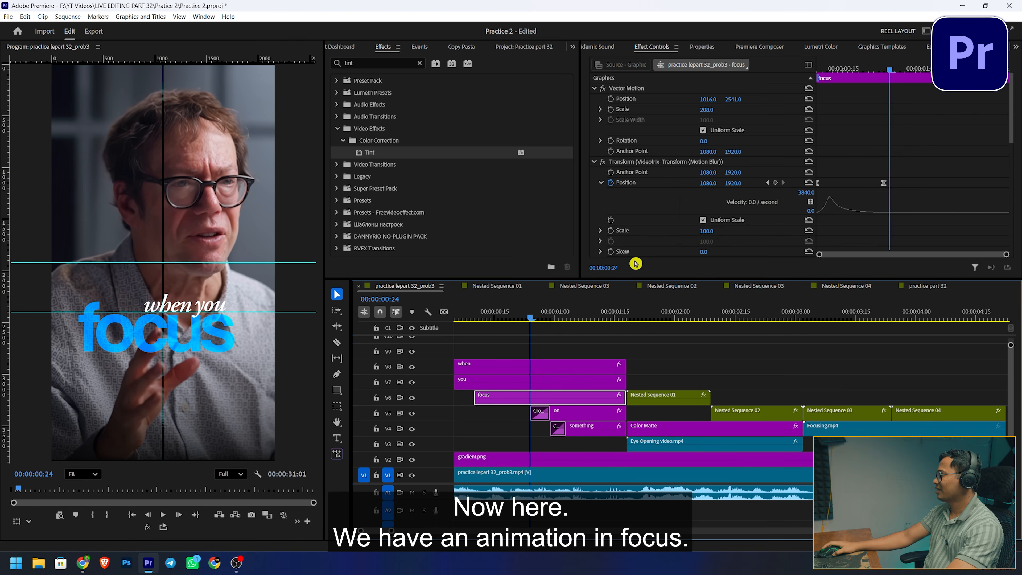
right_click(665, 161)
left_click(691, 200)
Paste the copied motion-blur Transform effect onto the "for" clip near the end of the sequence
key("minus")
key("minus")
key("minus")
key("minus")
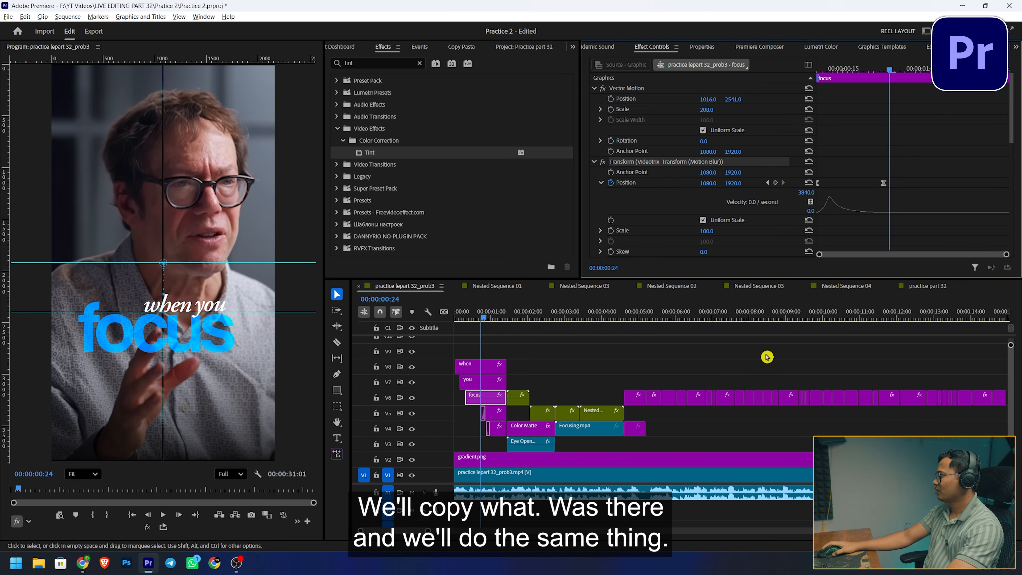
scroll(741, 371, "up", 9)
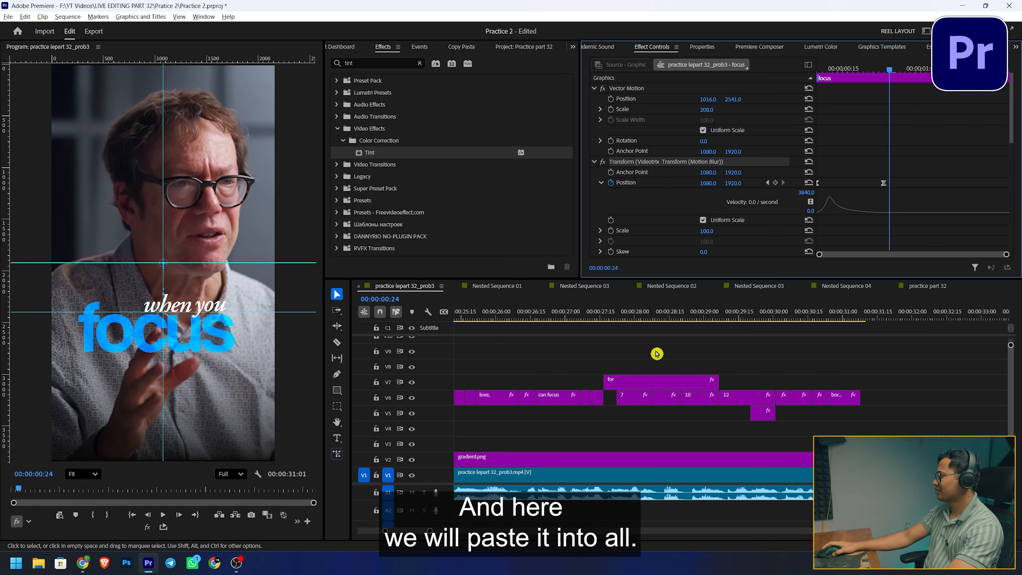
left_click(555, 310)
left_click(574, 378)
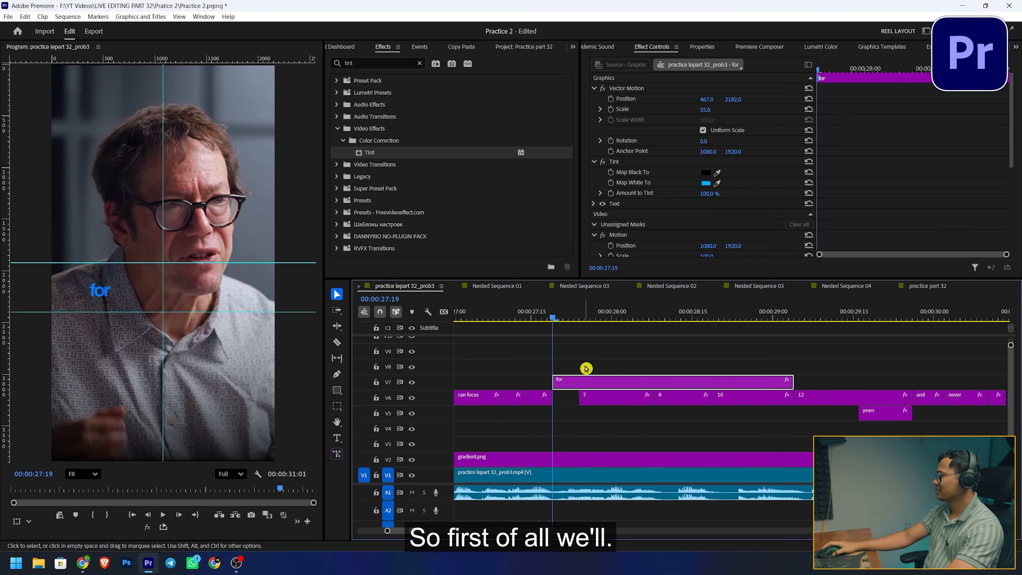
right_click(743, 205)
left_click(766, 253)
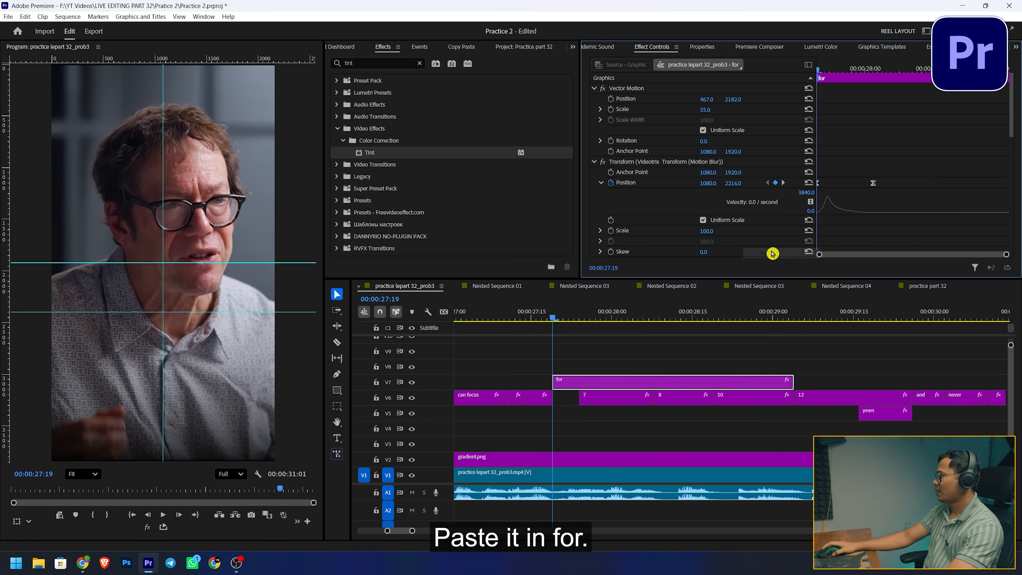
Move the ending Position and Opacity keyframes of the "for" clip's Transform effect earlier and play back the slide-in
scroll(889, 141, "down", 3)
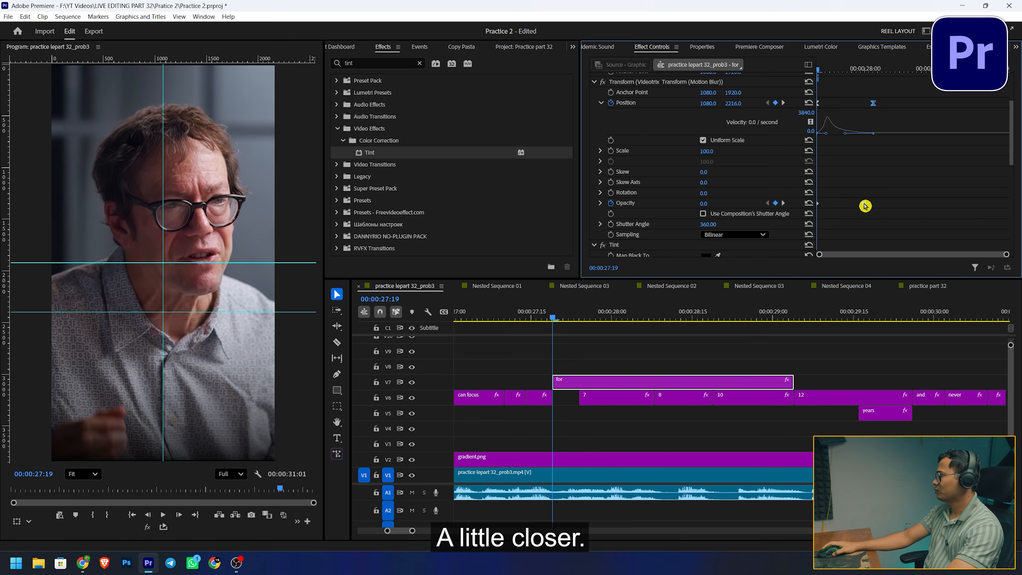
left_click_drag(846, 66, 819, 61)
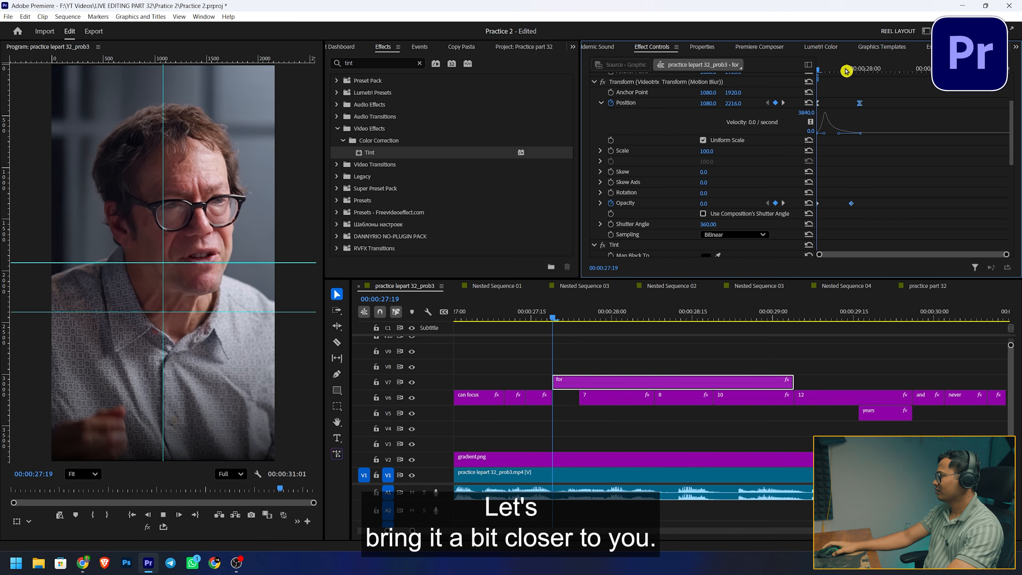
key("space")
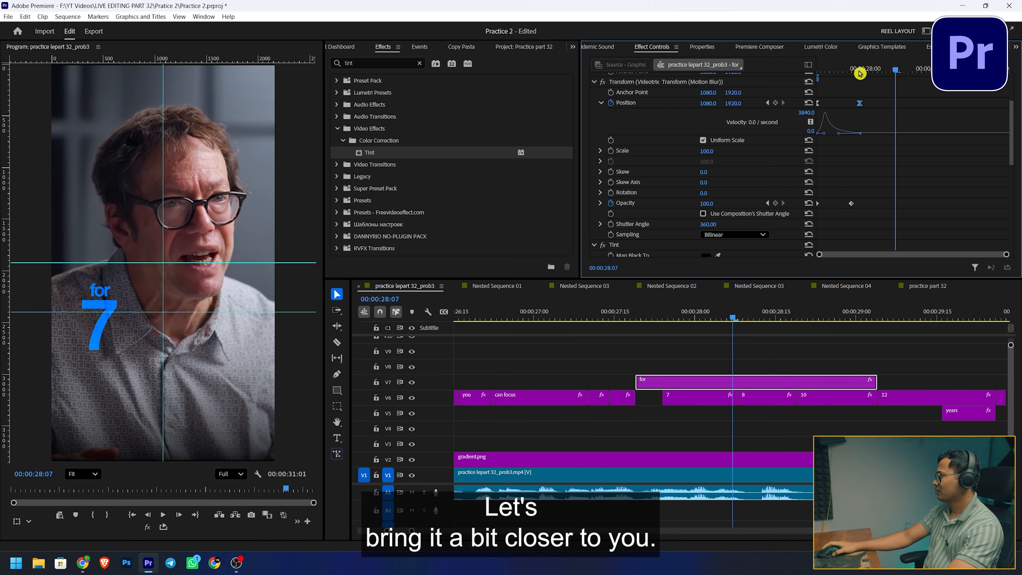
Copy the retimed Transform effect from the "for" clip and paste it onto the "7" clip
right_click(671, 77)
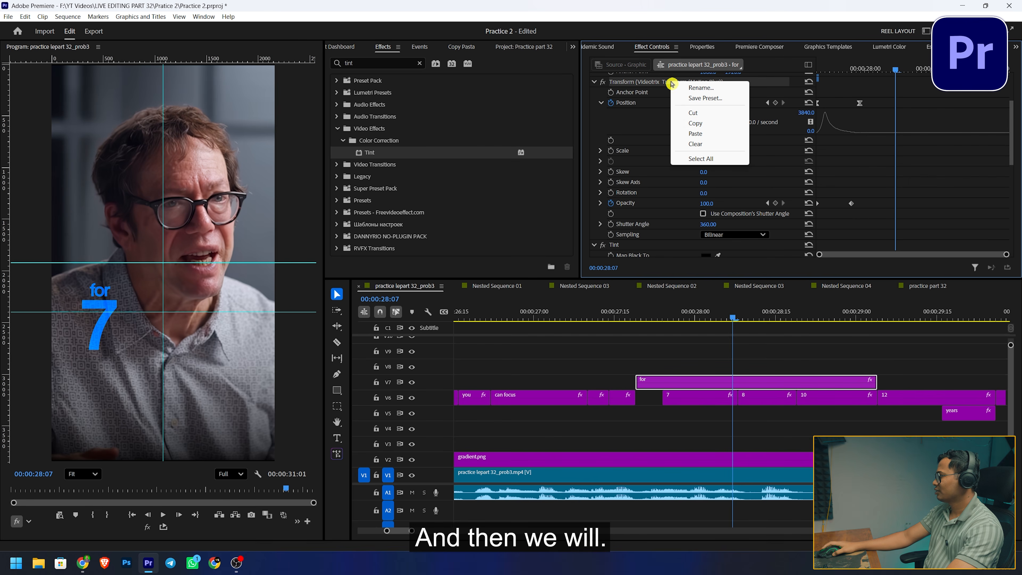
left_click(684, 117)
scroll(726, 384, "down", 2)
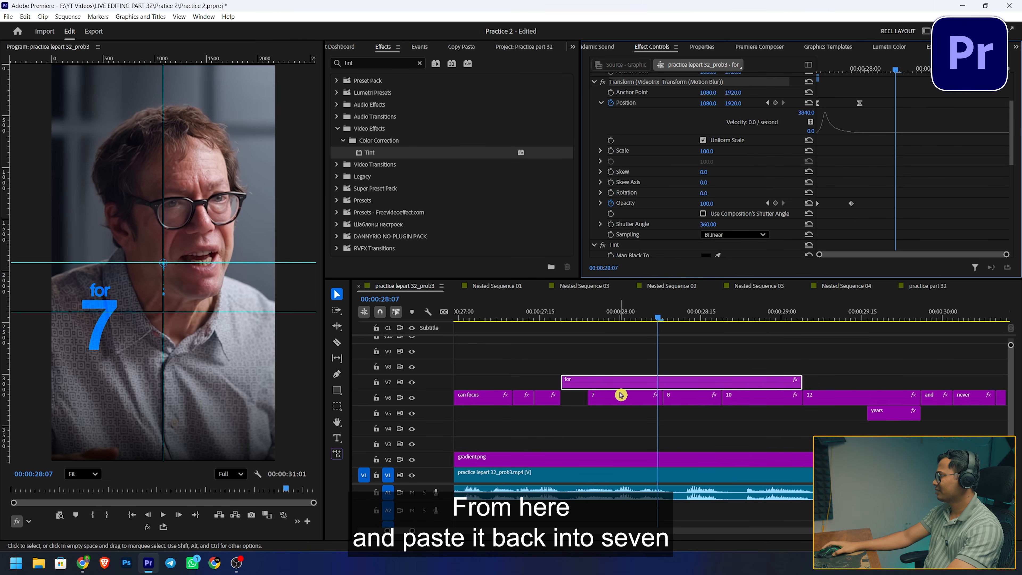
left_click(620, 395)
right_click(774, 193)
left_click(797, 242)
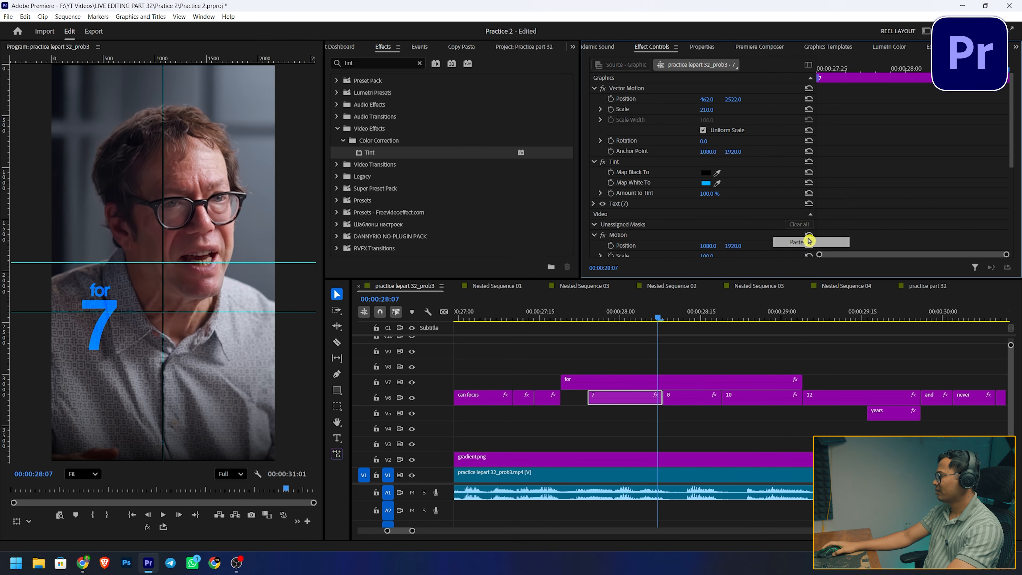
Paste the retimed motion-blur Transform effect onto the "8" and "10" clips
left_click(684, 318)
left_click(684, 406)
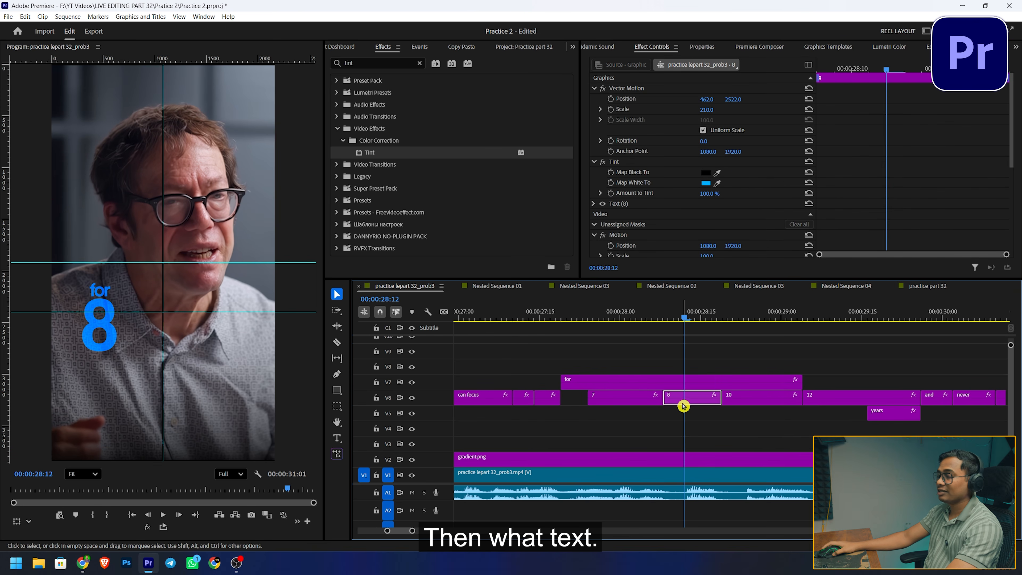
right_click(747, 211)
left_click(775, 259)
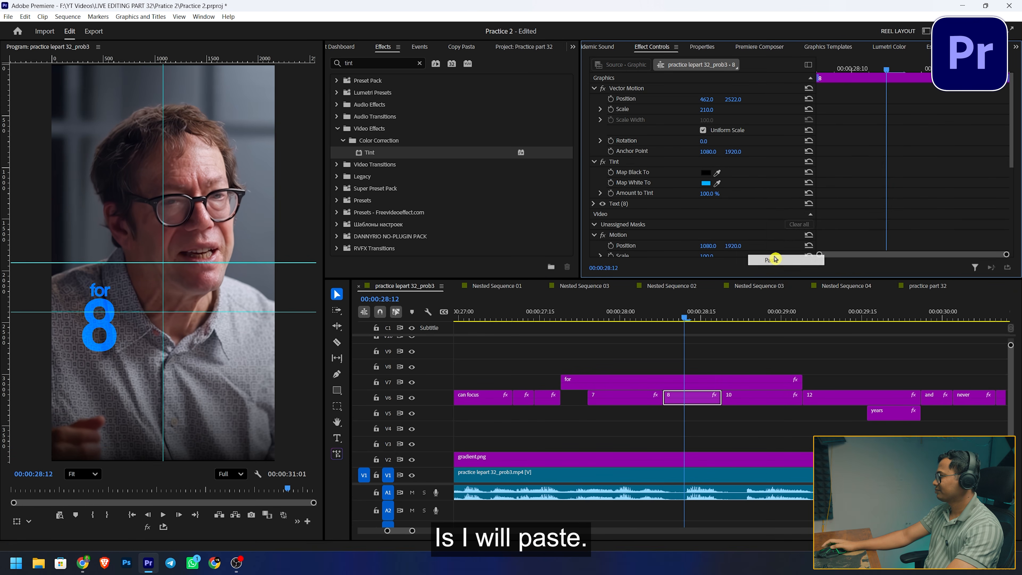
left_click(739, 402)
right_click(761, 218)
left_click(785, 266)
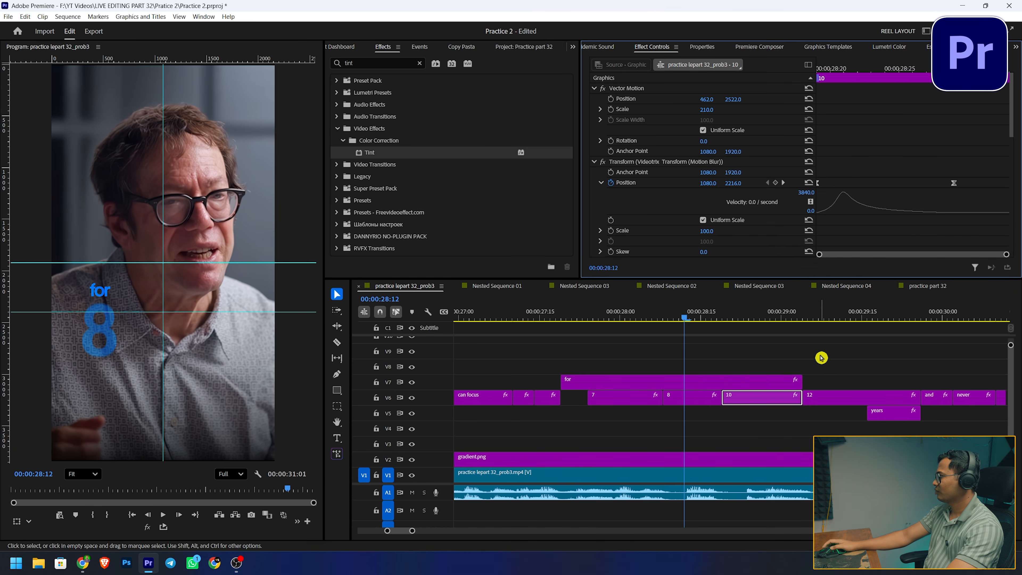
Paste the copied motion-blur Transform effect onto the "12" and "years" clips
left_click(828, 321)
left_click(840, 398)
right_click(758, 207)
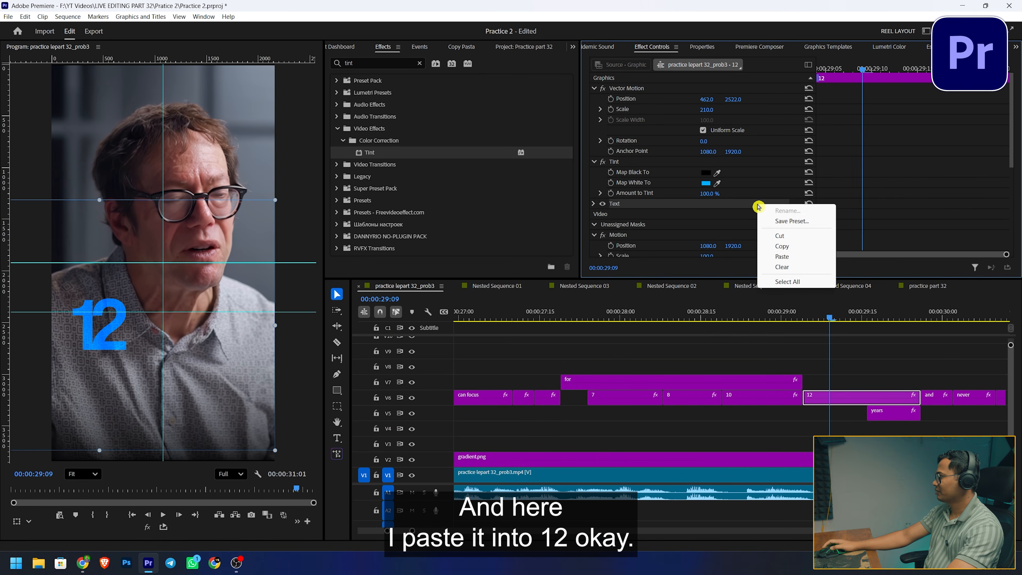
left_click(782, 256)
left_click(901, 318)
left_click(901, 415)
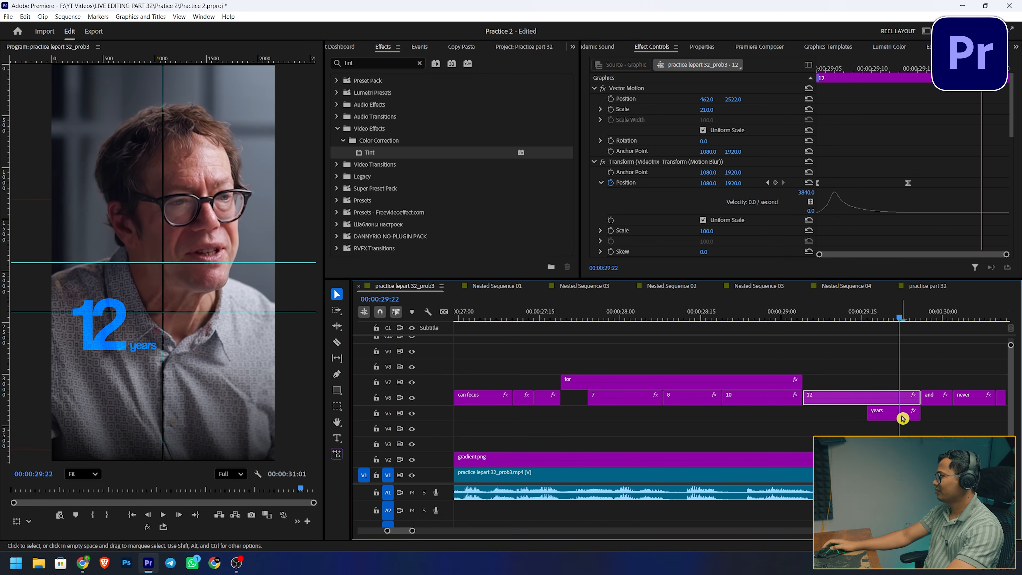
right_click(765, 211)
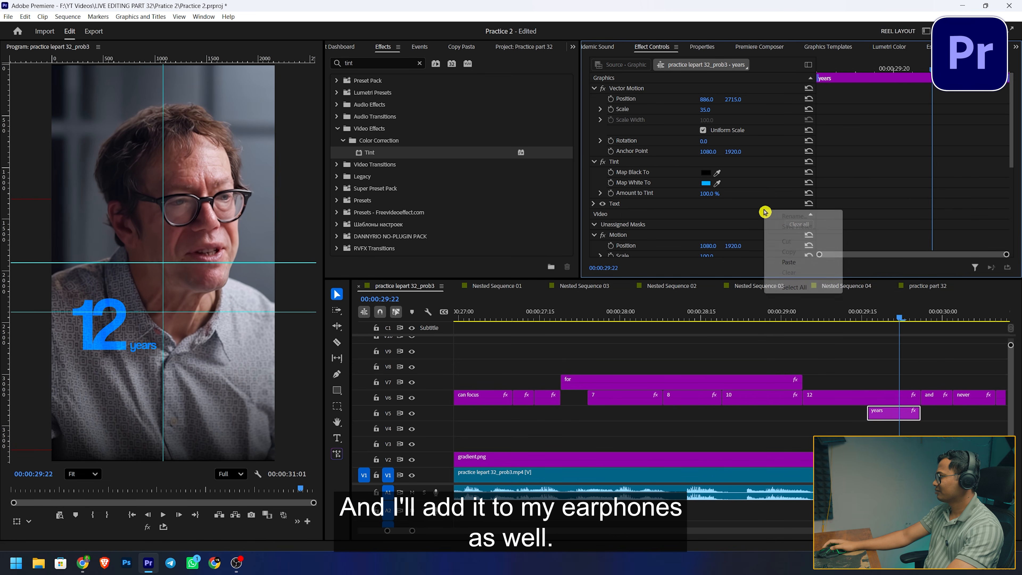
left_click(781, 261)
Move the ending Position and Opacity keyframes of the "years" clip earlier, extending the clip to reach them and trimming it back to the end of "12"
left_click_drag(920, 414, 954, 414)
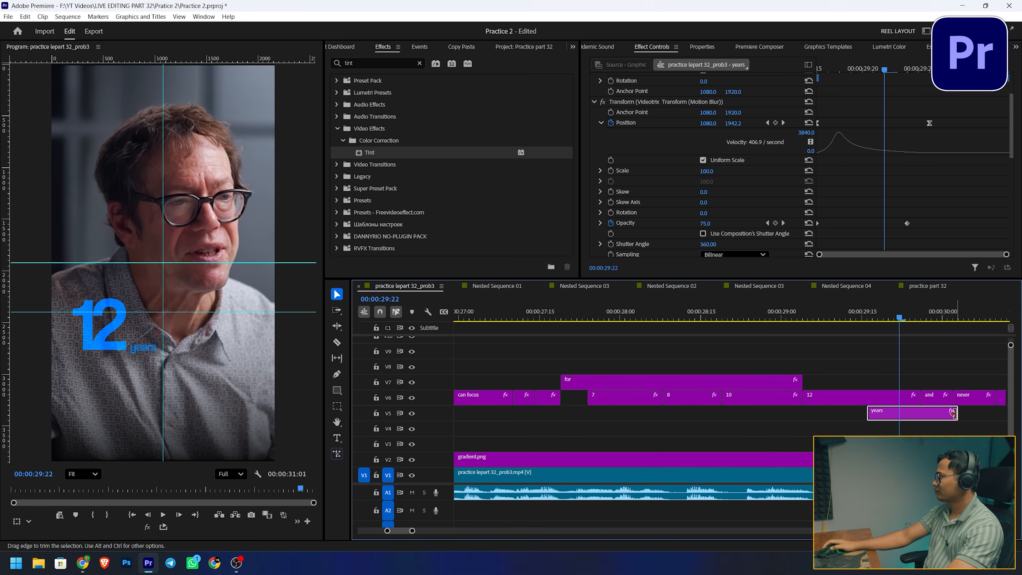
left_click_drag(951, 110, 891, 255)
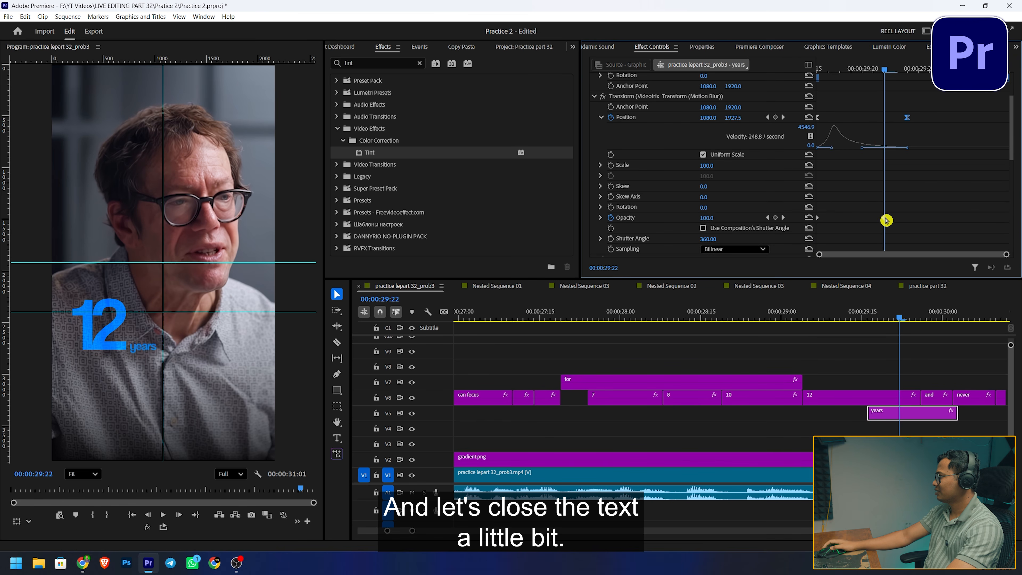
left_click_drag(962, 413, 921, 413)
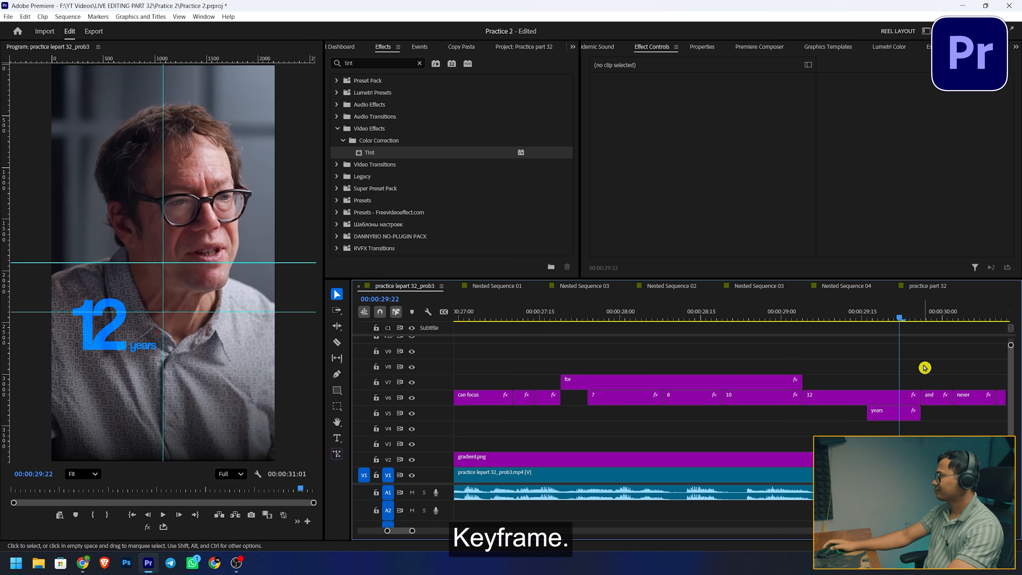
left_click(911, 413)
left_click_drag(851, 64, 803, 56)
Play back the caption section from "for" through "years" to review the slide-in animations
key("space")
key("space")
key("minus")
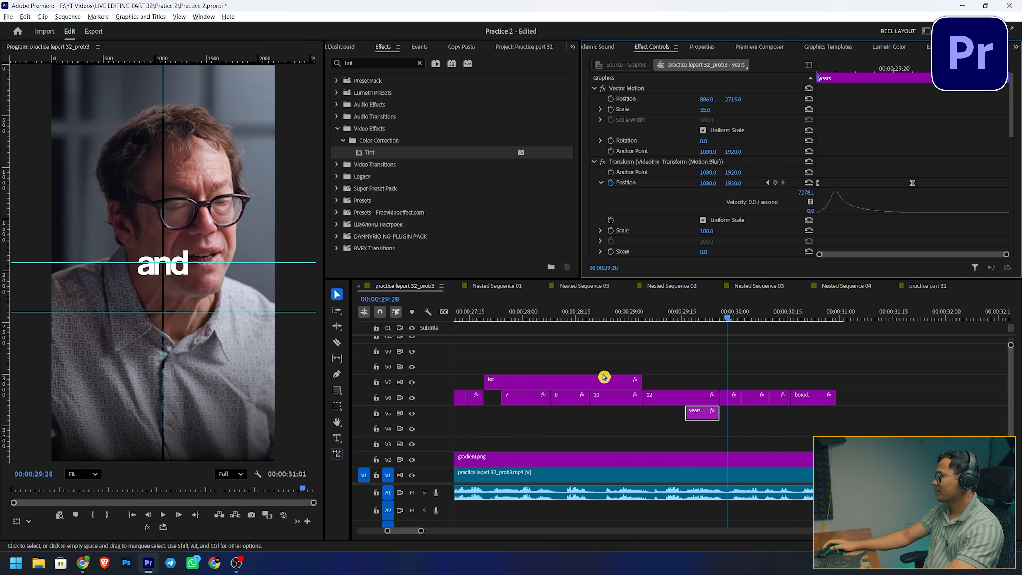
left_click(484, 314)
key("space")
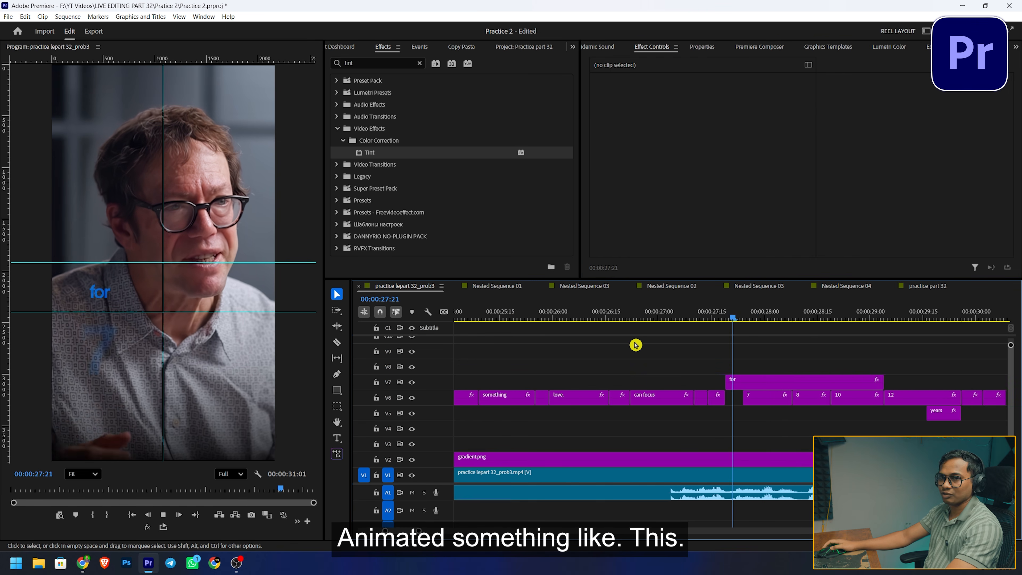
key("space")
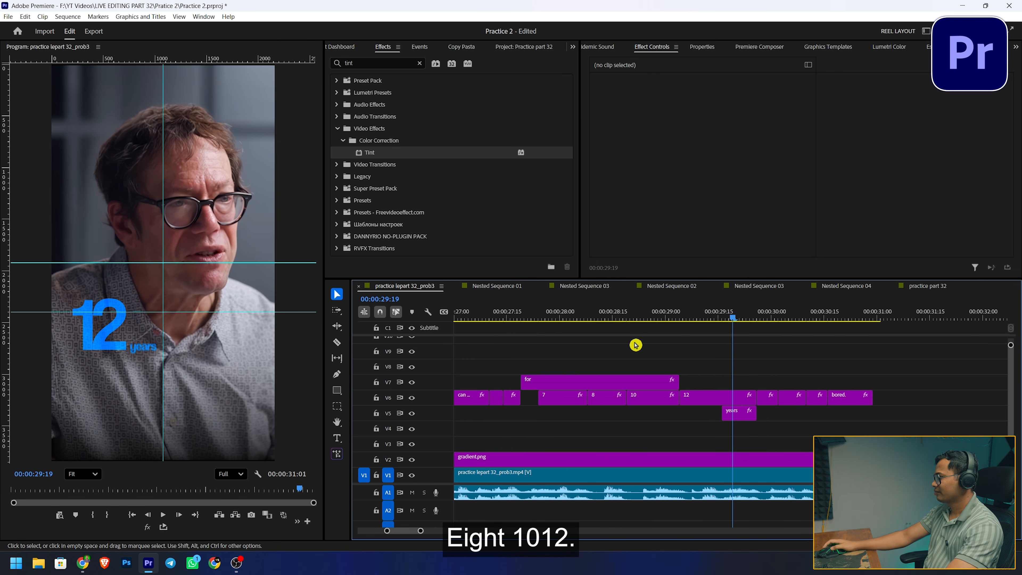
key("space")
key("space")
Park the playhead at the start of the "7" clip and create a 2160 x 3840, 30 fps adjustment layer
mouse_move(547, 315)
left_mouse_down()
mouse_move(531, 312)
mouse_move(544, 321)
left_mouse_up()
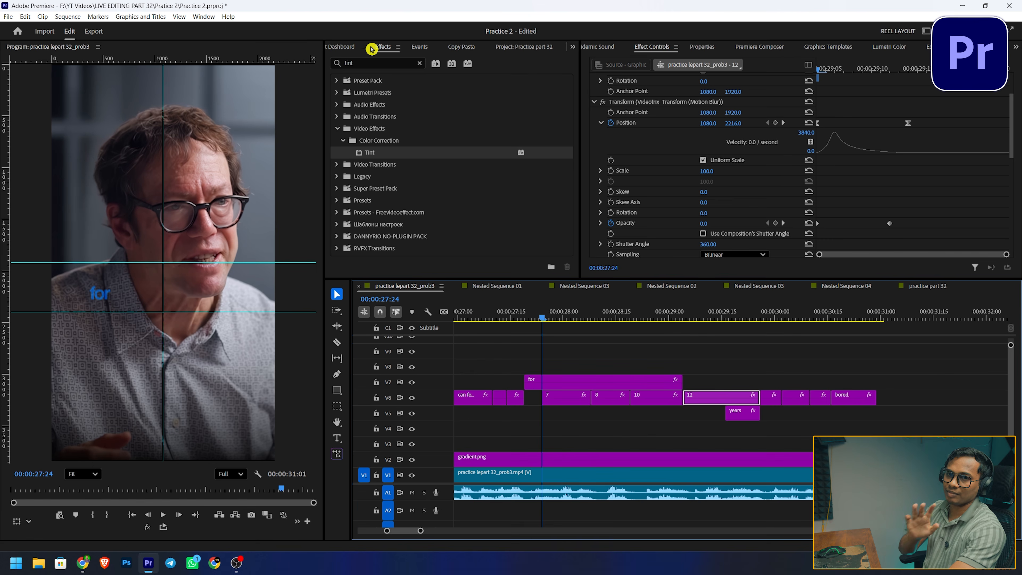
left_click(347, 46)
left_click(340, 49)
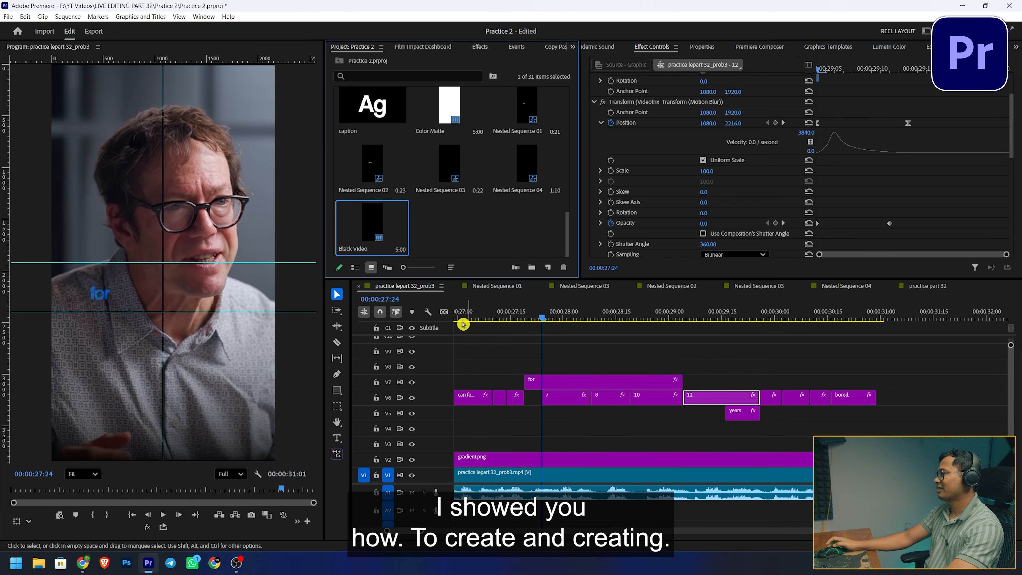
left_click(466, 217)
right_click(468, 217)
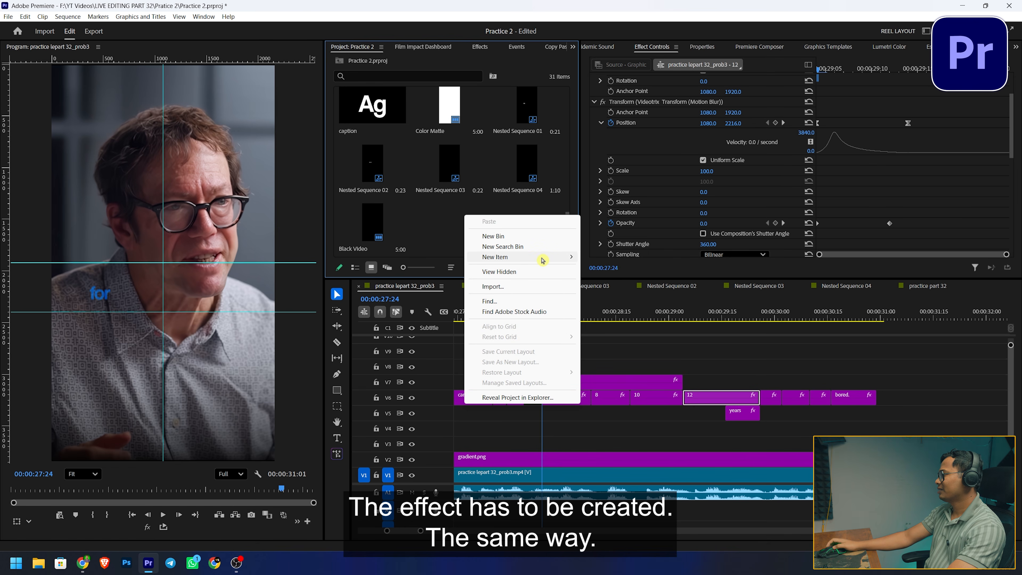
mouse_move(543, 260)
left_click(633, 289)
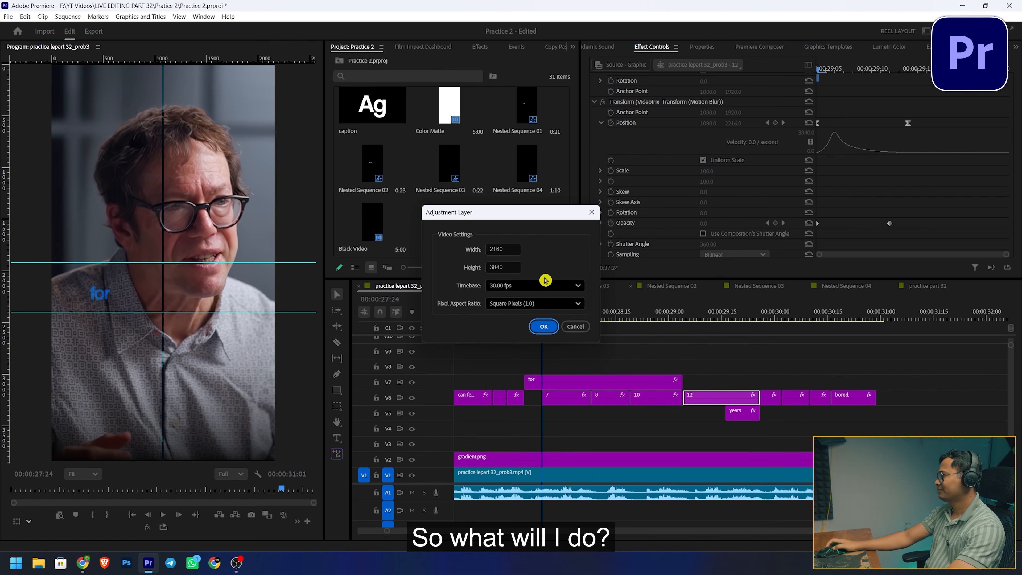
left_click(544, 326)
Place the adjustment layer on track V3 at the start of "7" and trim its end to the end of "12"
left_click_drag(455, 231, 543, 443)
scroll(661, 435, "right", 3)
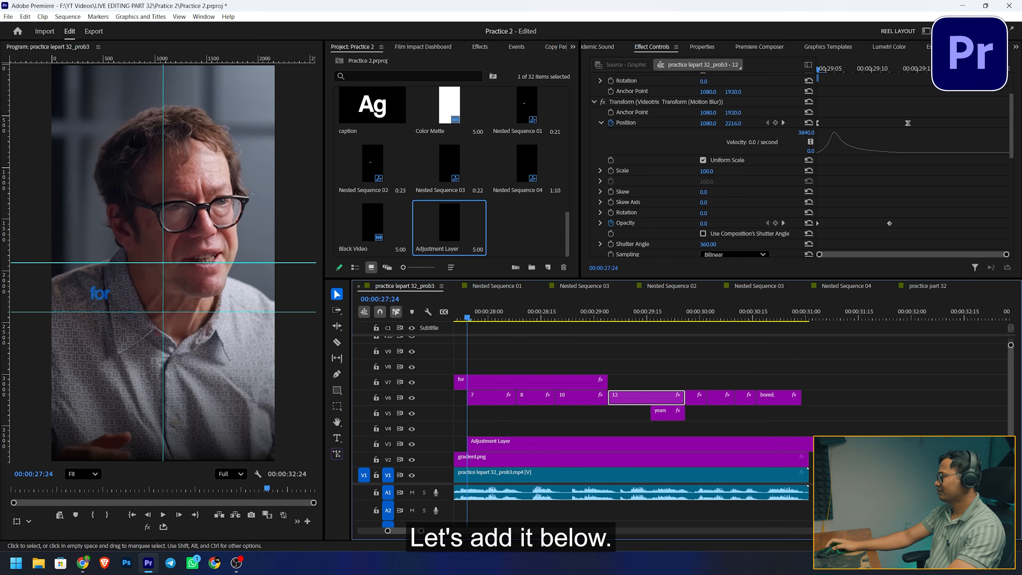
left_click_drag(994, 443, 684, 443)
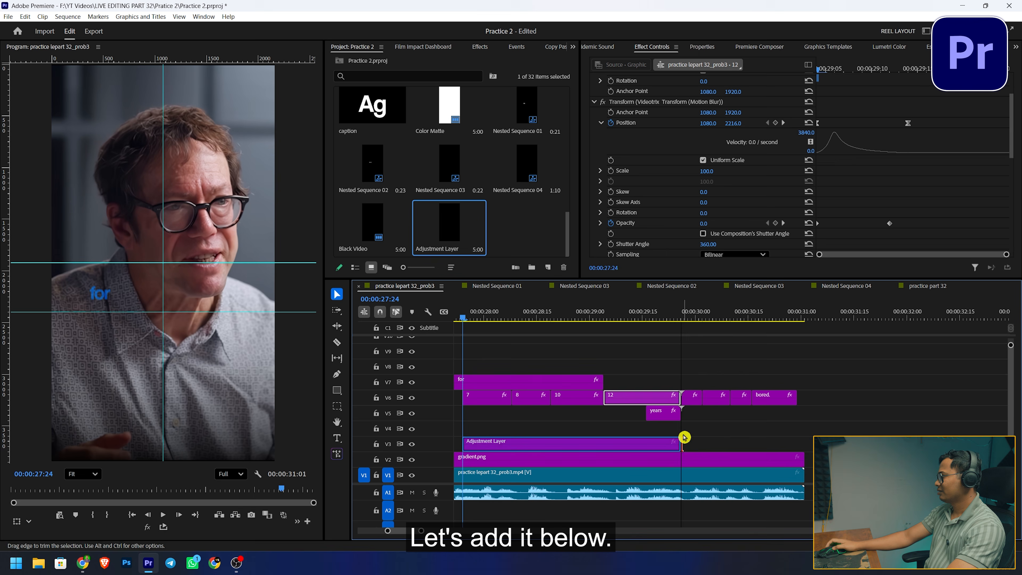
scroll(819, 434, "left", 3)
scroll(818, 433, "left", 3)
Find the Videotrix Transform (Motion Blur) preset and apply it to the adjustment layer on V3
left_click(687, 448)
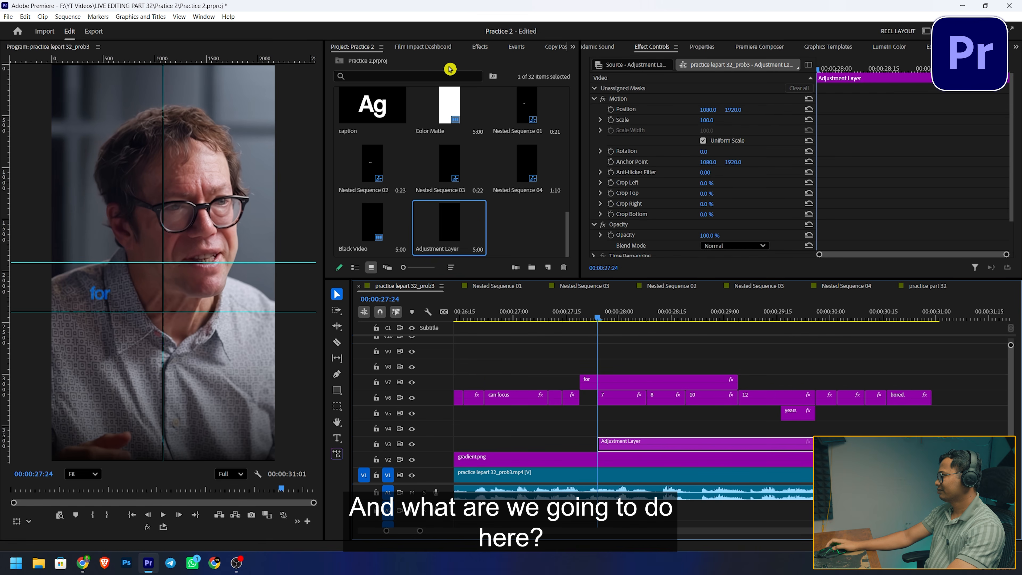
left_click(479, 52)
left_click(419, 63)
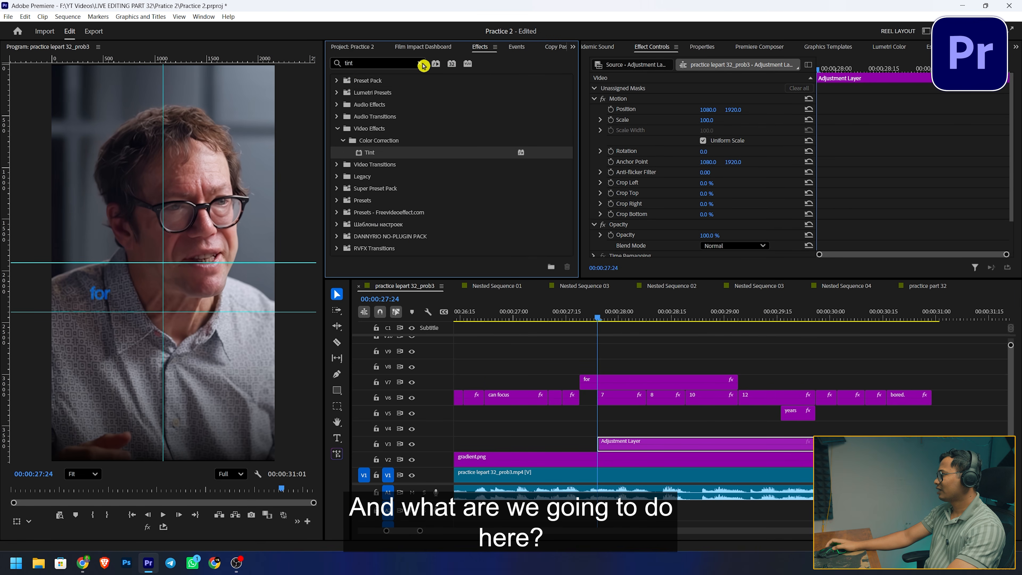
type("transf")
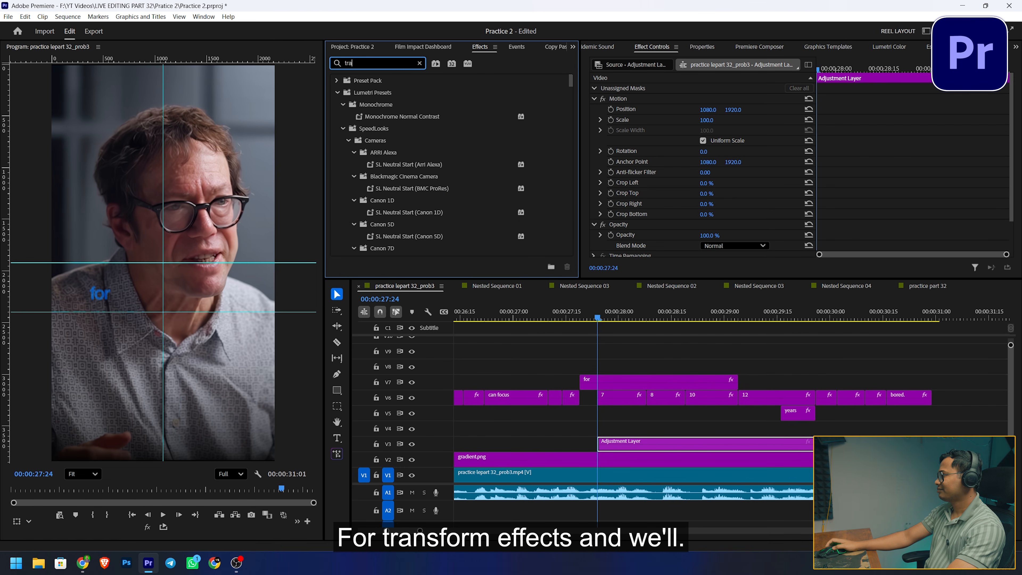
scroll(447, 193, "down", 5)
left_click(427, 203)
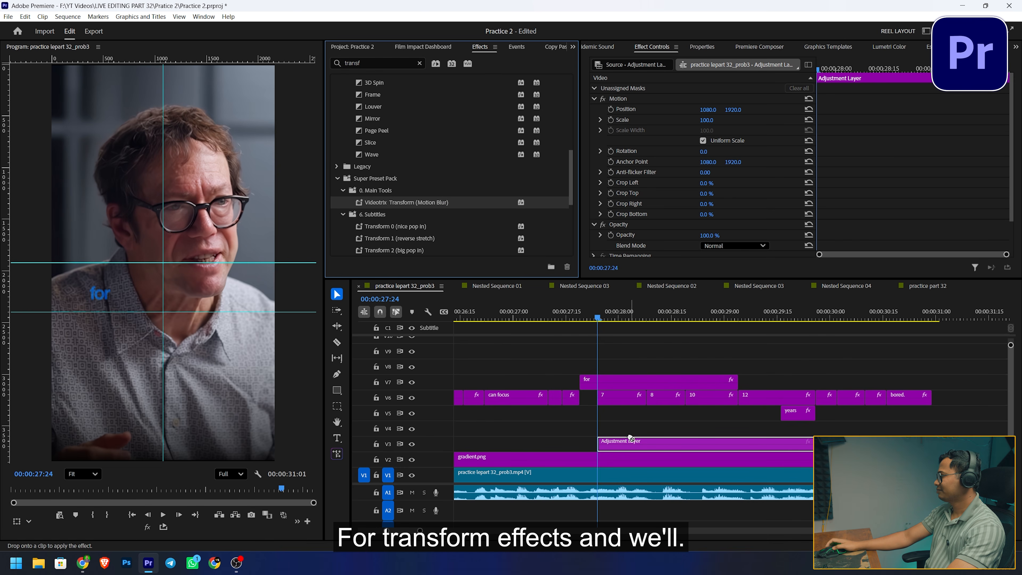
left_click_drag(632, 437, 628, 442)
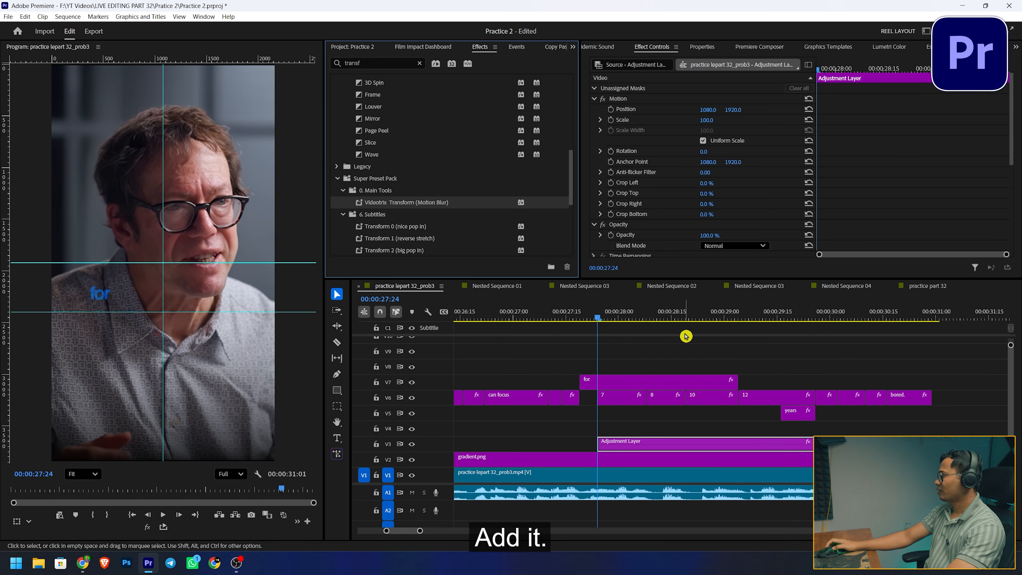
Split the adjustment layer at the starts of the "8", "10" and "12" clips
key("c")
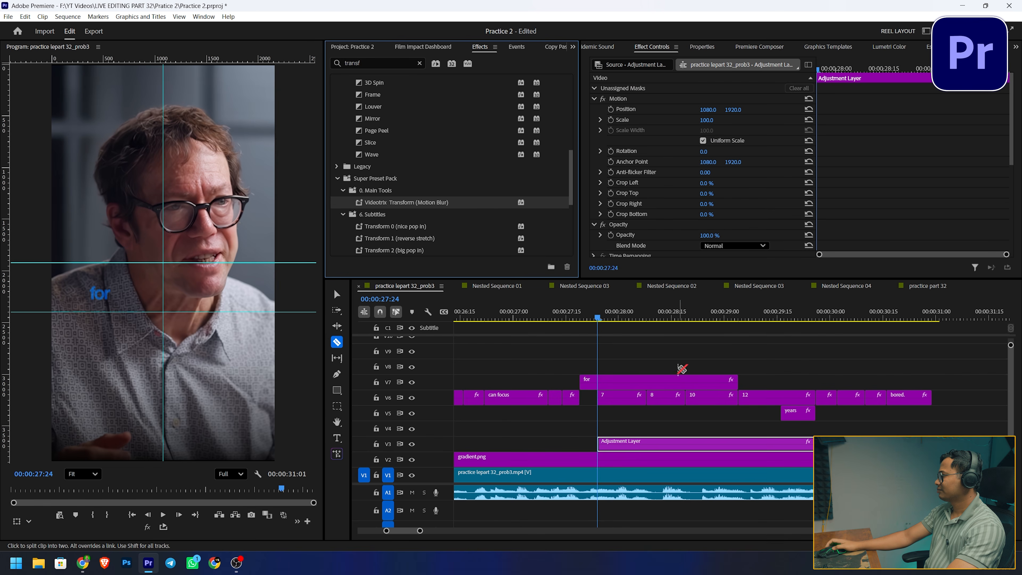
left_click(646, 440)
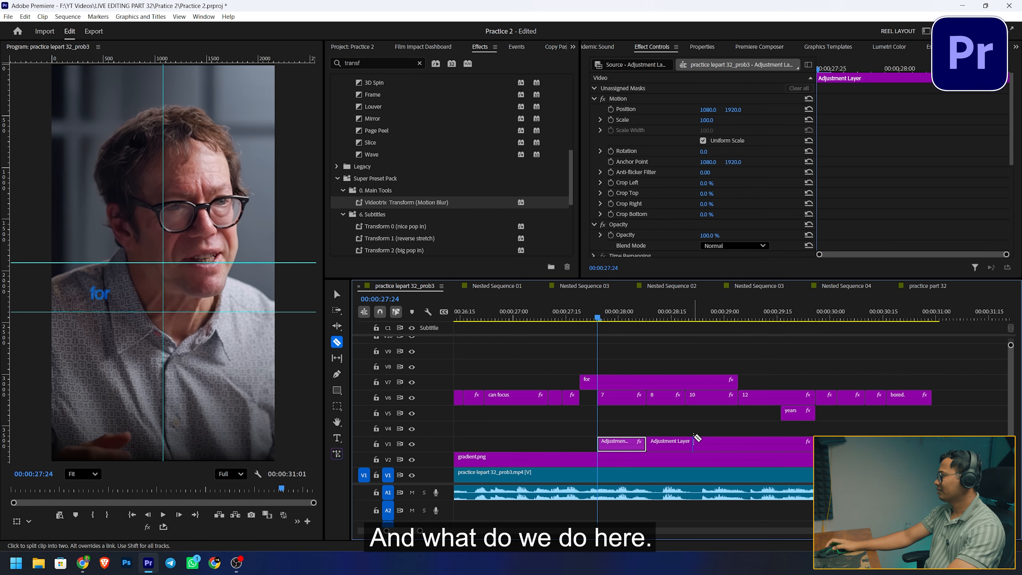
left_click(688, 441)
left_click(740, 441)
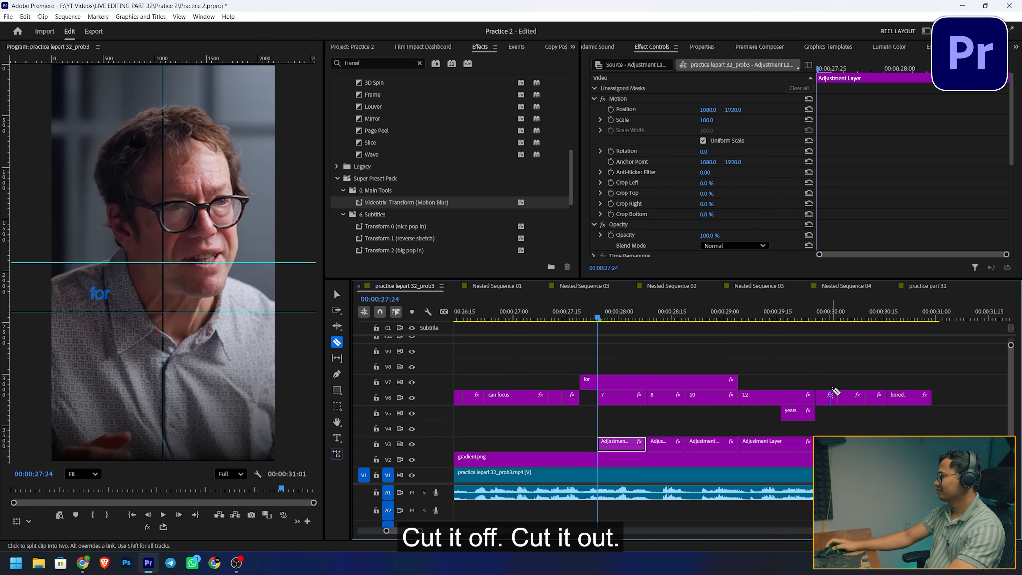
key("v")
Set the Transform effect's Scale Height to 105 on the adjustment layer segment under "7"
left_click(630, 441)
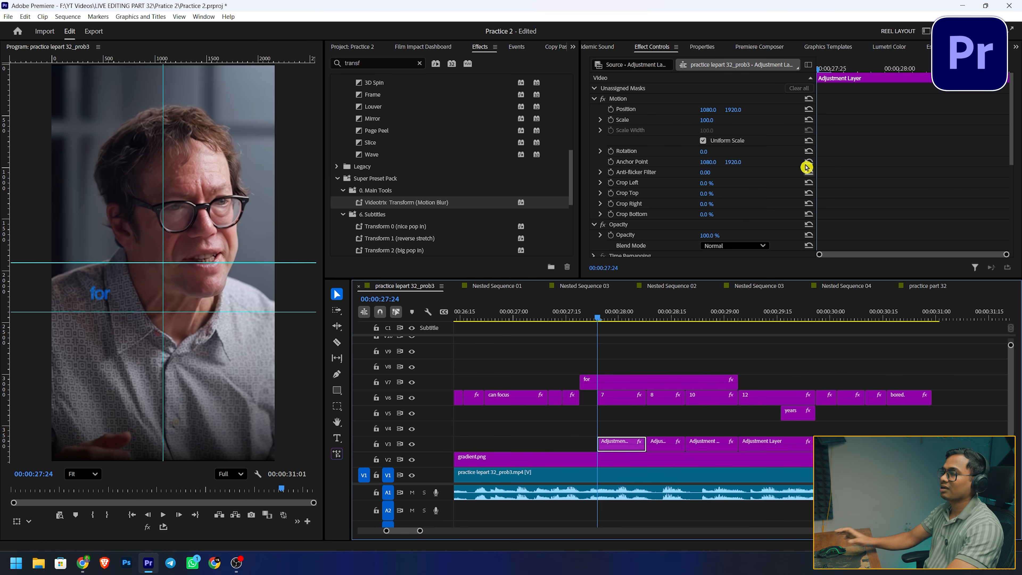
scroll(792, 163, "down", 2)
scroll(792, 164, "down", 2)
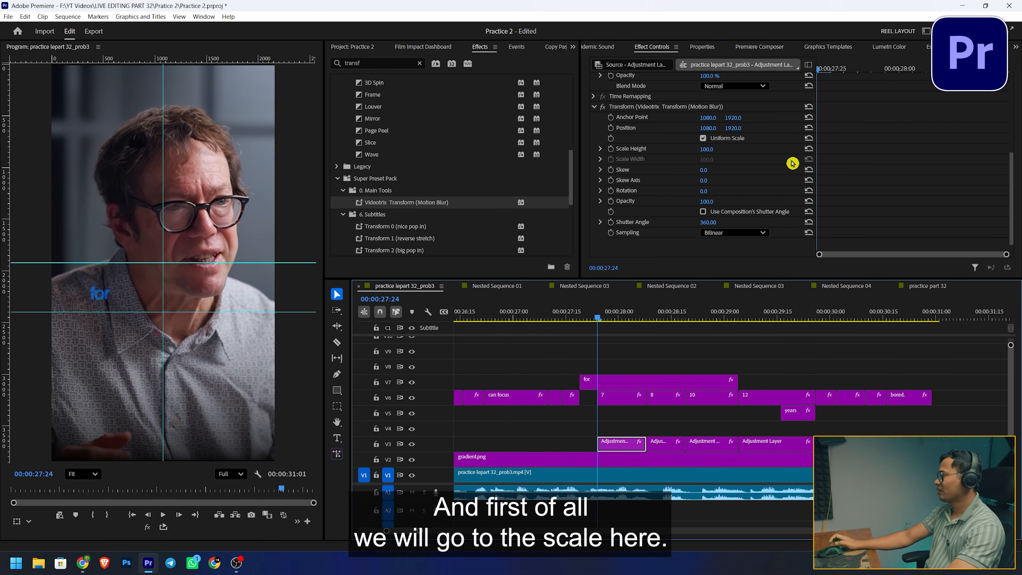
scroll(753, 162, "up", 1)
left_click(711, 170)
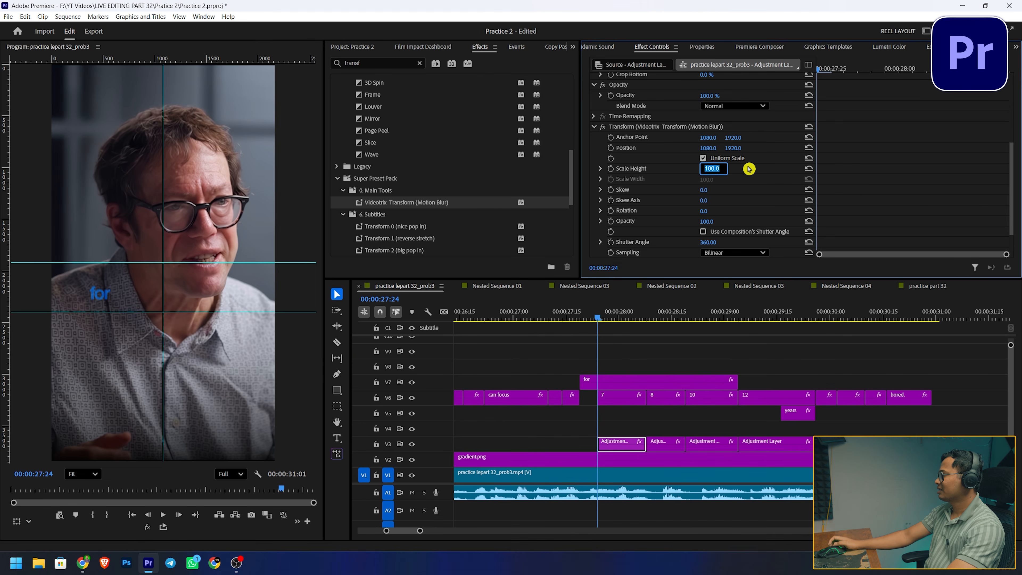
type("105")
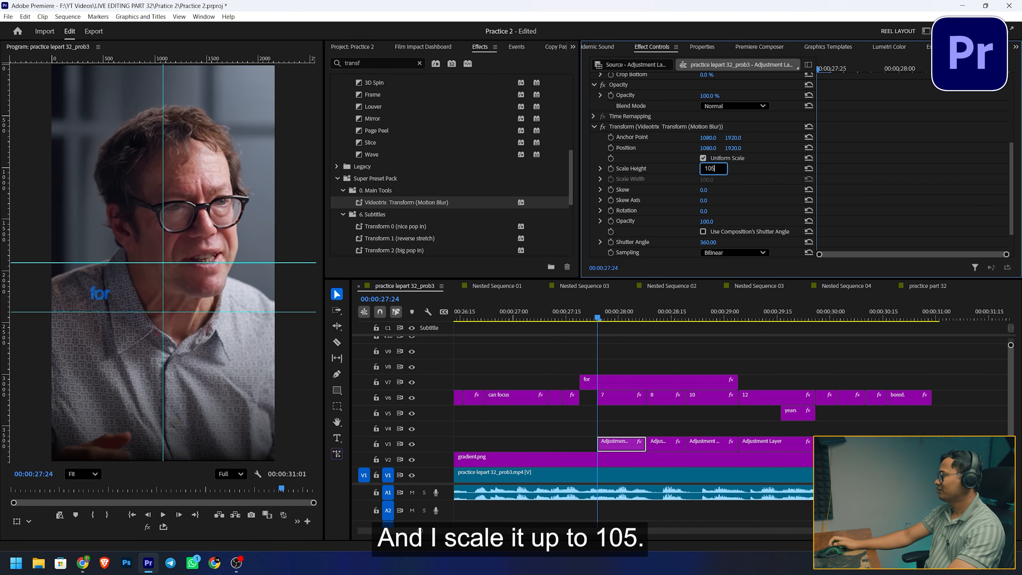
left_click(749, 169)
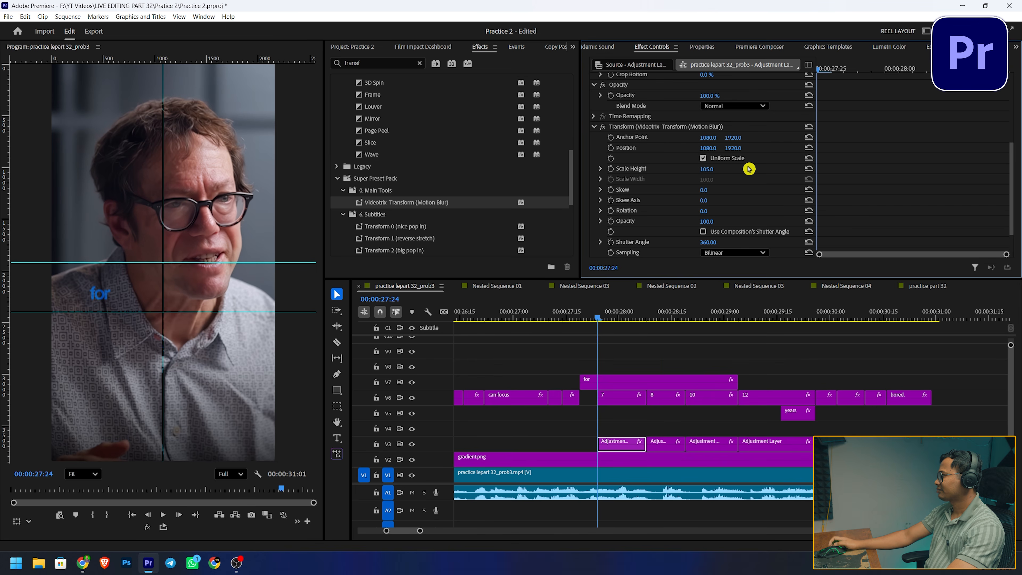
Set the Transform effect's Scale to 110 on the adjustment layer segment under "8"
left_click(648, 314)
left_click(660, 442)
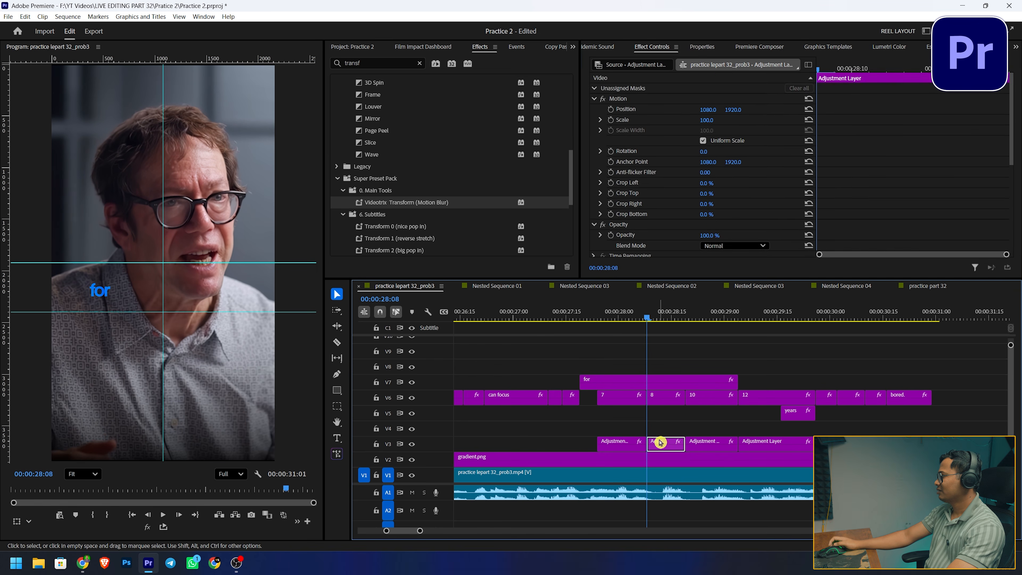
scroll(742, 200, "down", 5)
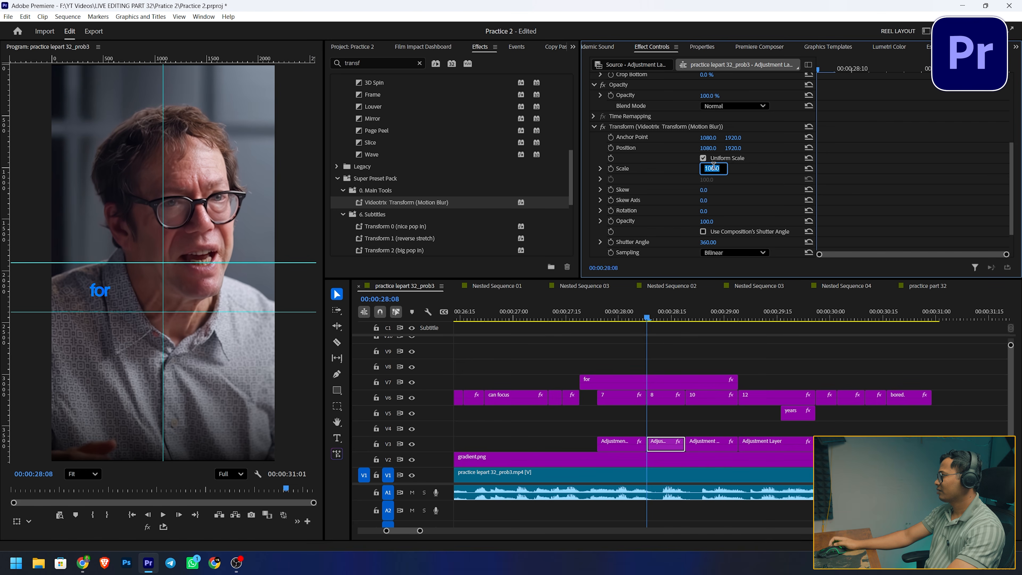
key("Return")
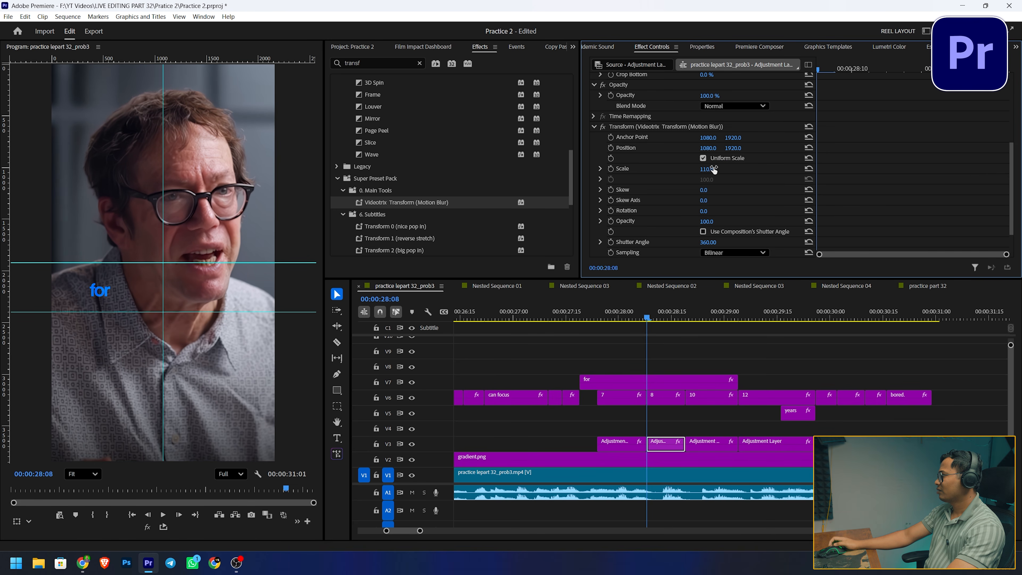
Set the Transform effect's Scale to 115 on the adjustment layer segment under "10"
left_click_drag(725, 313, 687, 312)
left_click(700, 444)
scroll(753, 185, "down", 3)
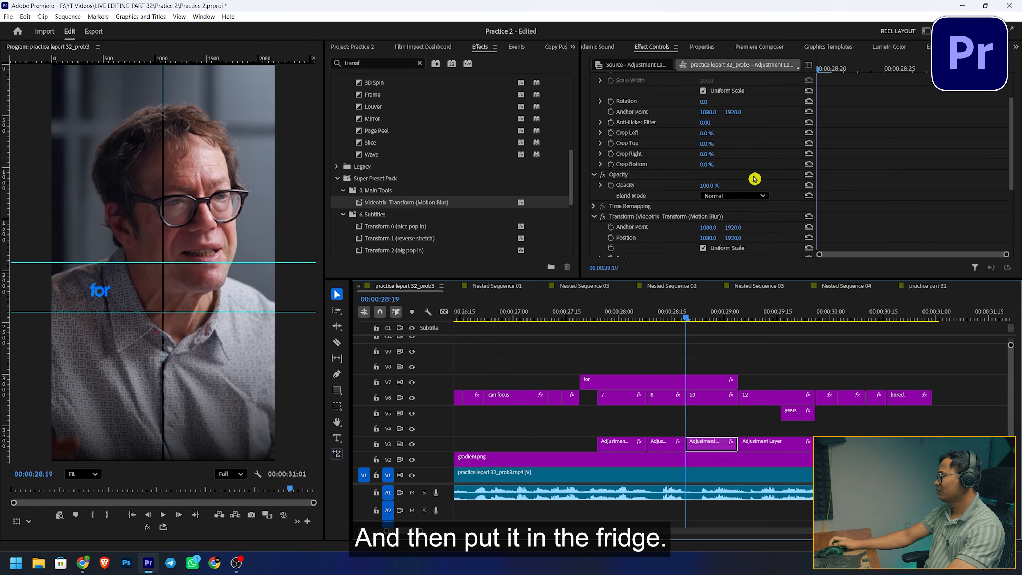
scroll(716, 192, "down", 2)
left_click(719, 178)
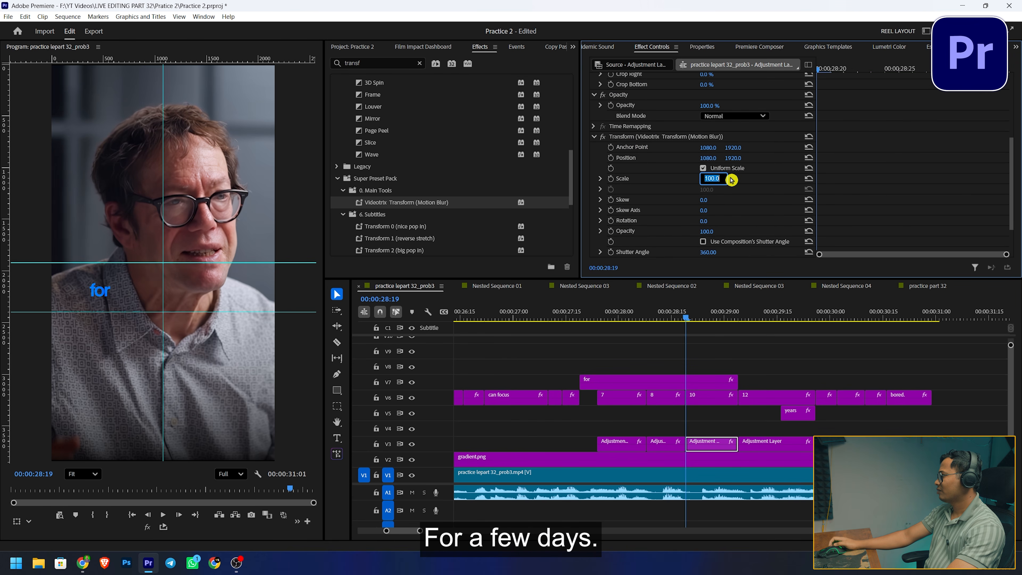
type("1")
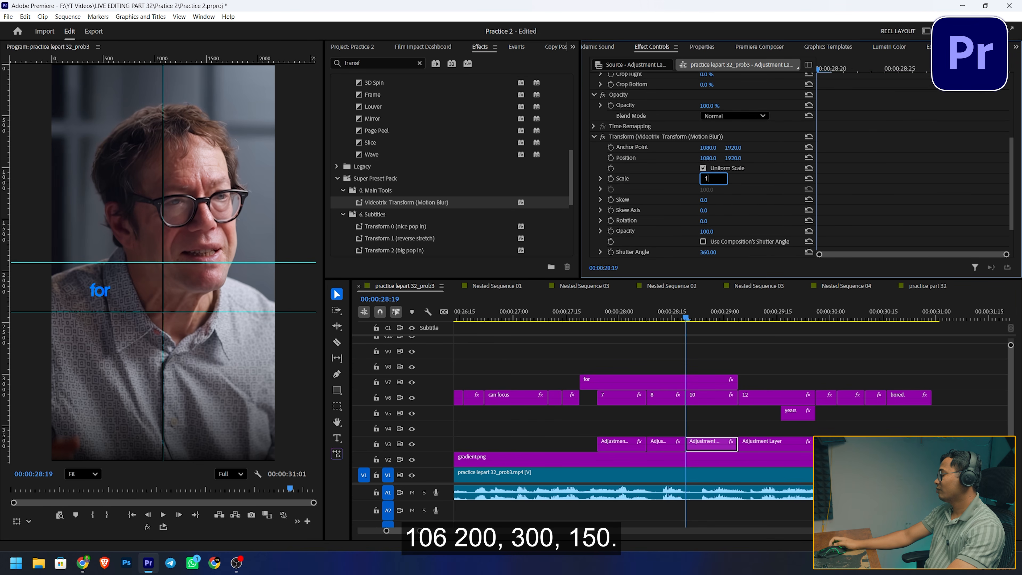
type("15")
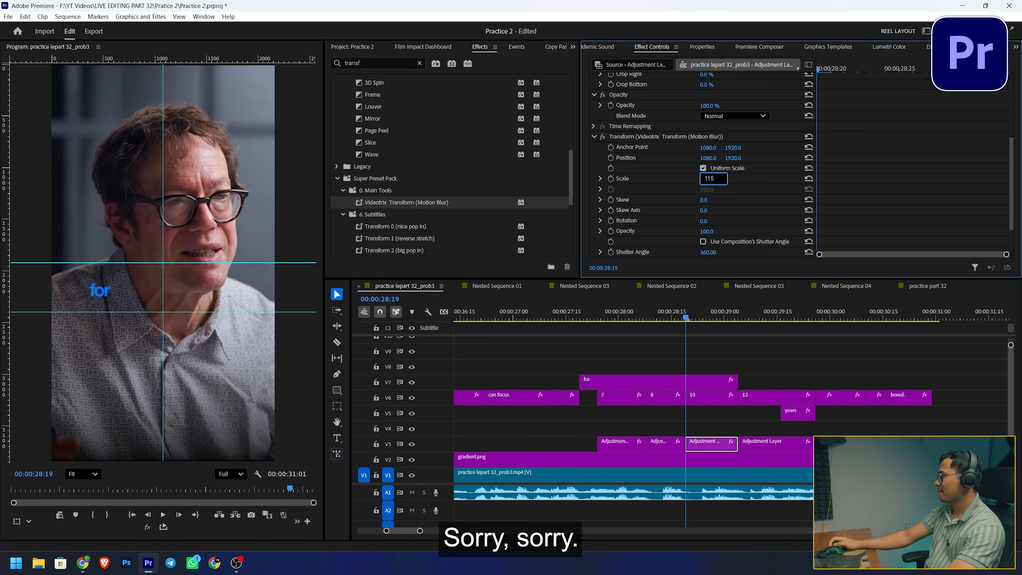
key("Return")
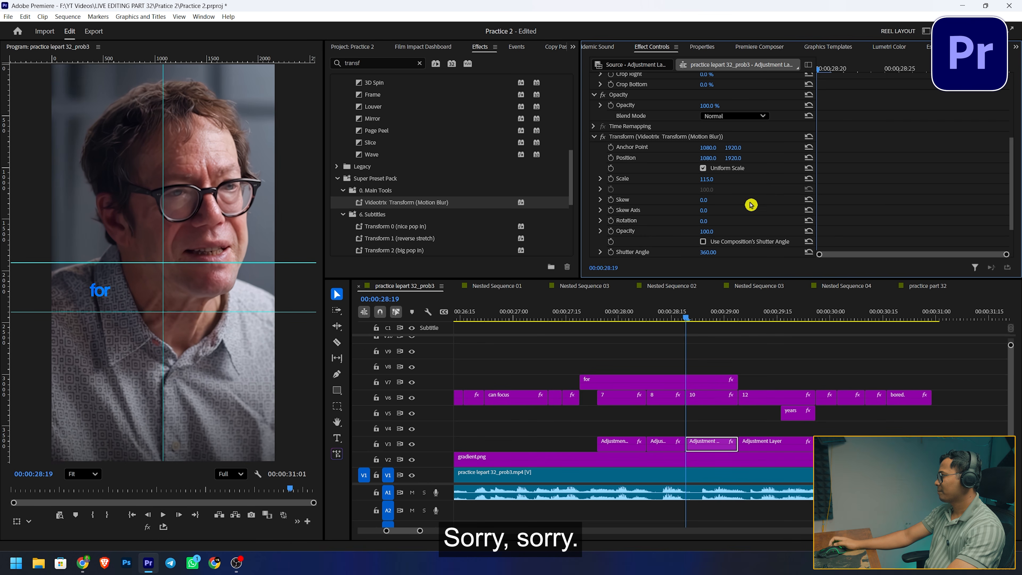
Set the Transform effect's Scale to 120 on the adjustment layer segment under "12" and play the stepped zooms from the "for" clip
left_click(741, 318)
left_click(710, 188)
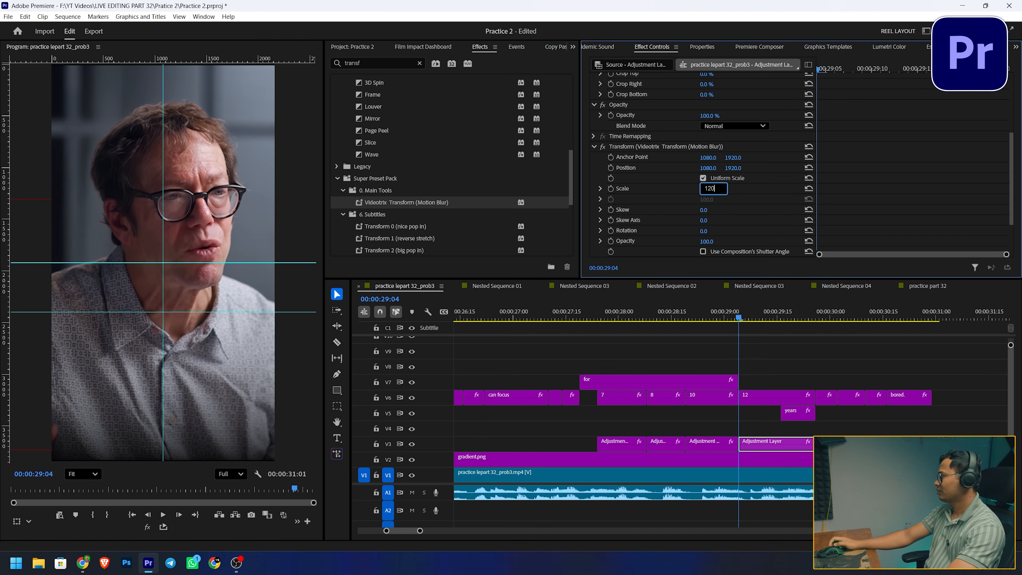
key("Return")
left_click_drag(617, 316, 580, 336)
left_click(672, 351)
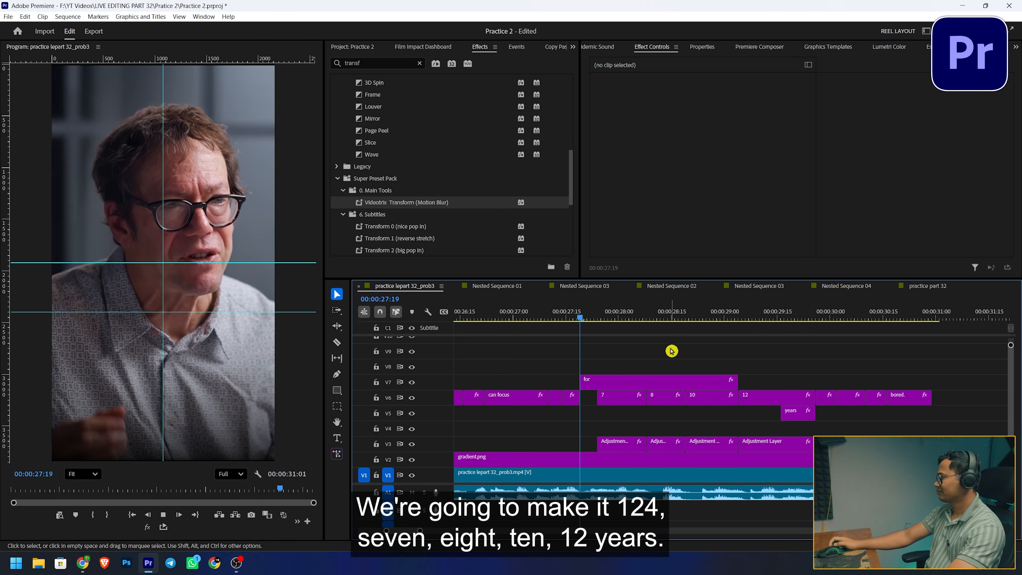
key("space")
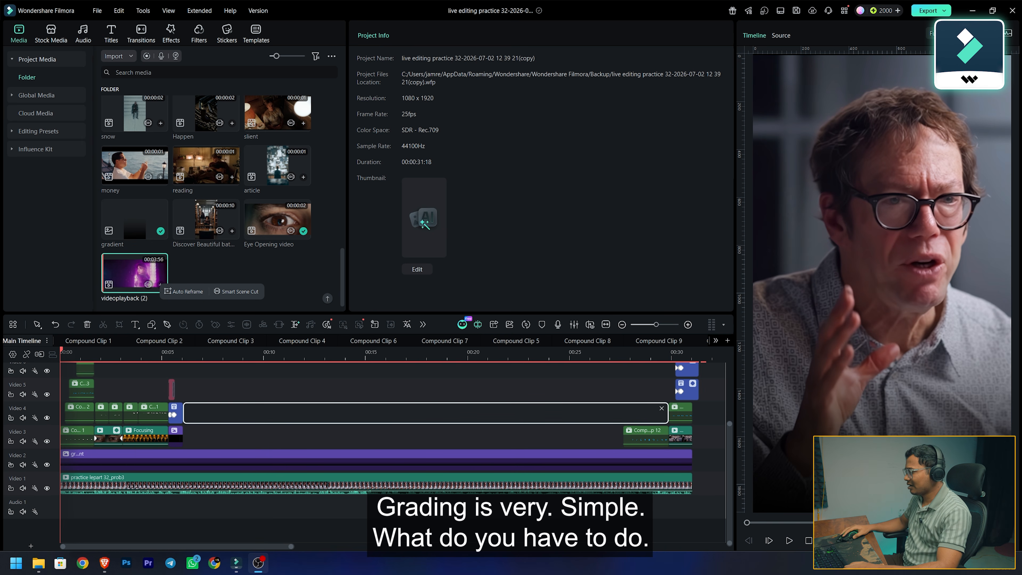
In Filmora, open the basic color settings of the main clip on Video 1 and look at its LUT options
left_click(146, 486)
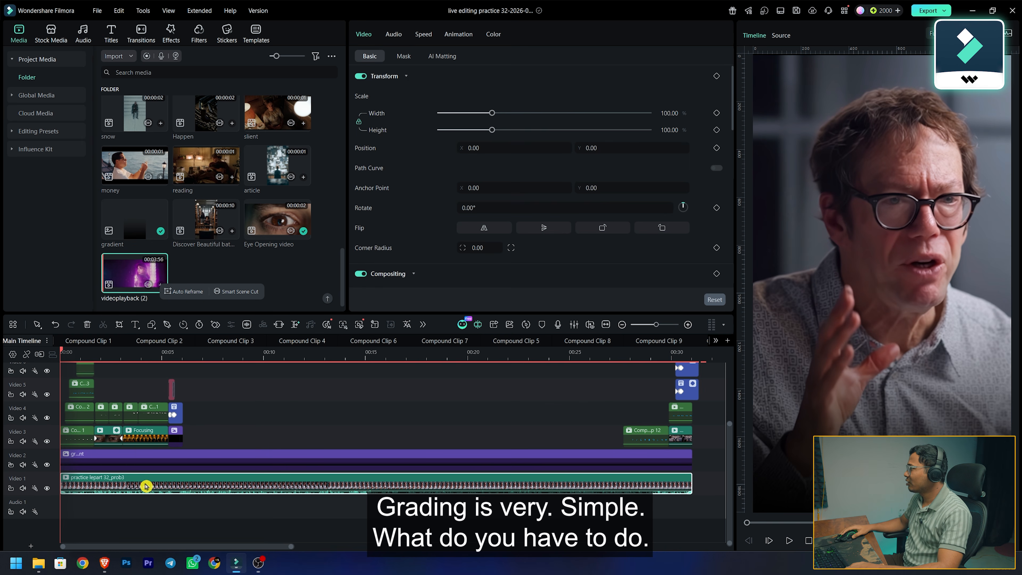
left_click(495, 35)
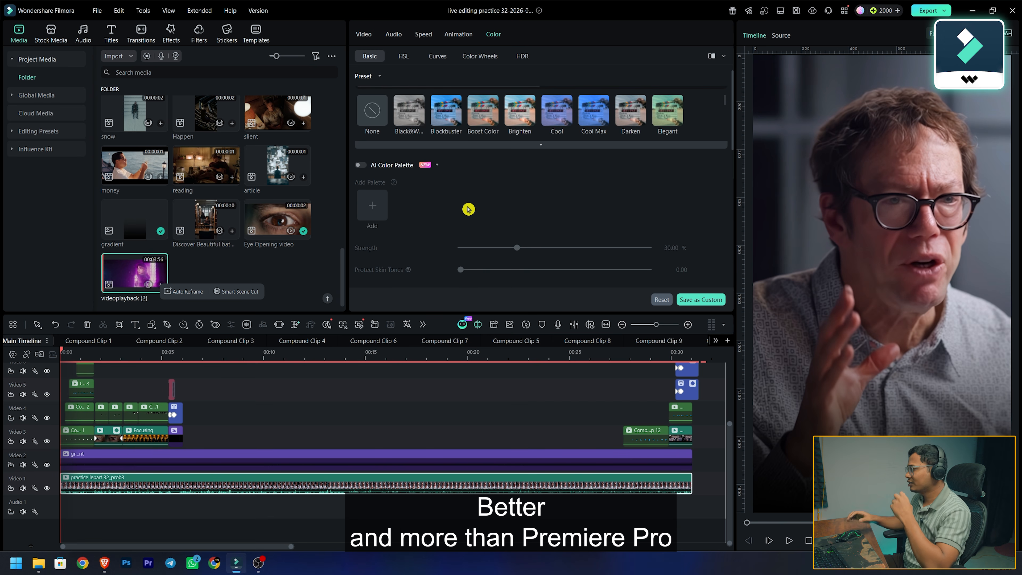
scroll(469, 209, "down", 1)
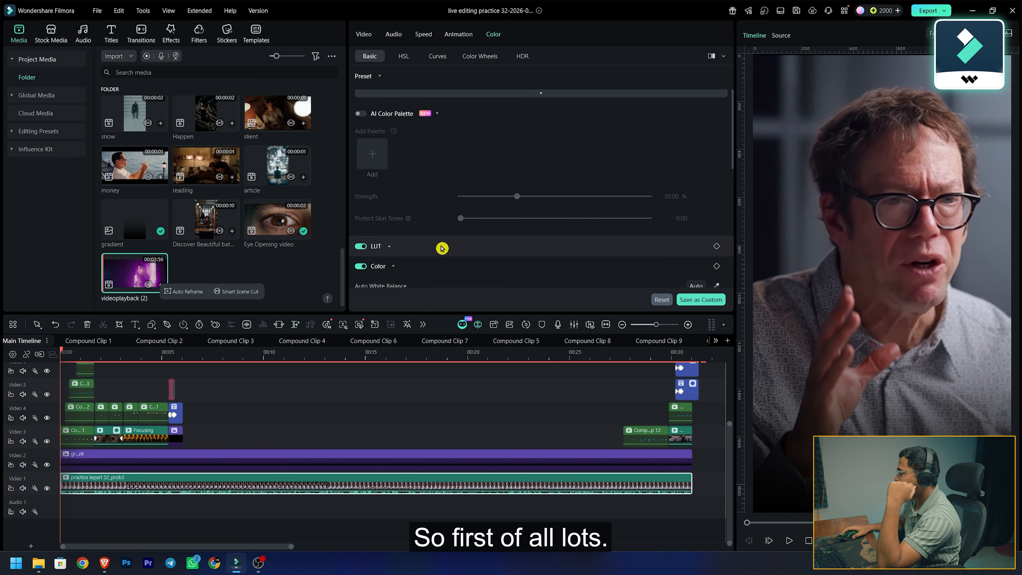
scroll(442, 248, "down", 2)
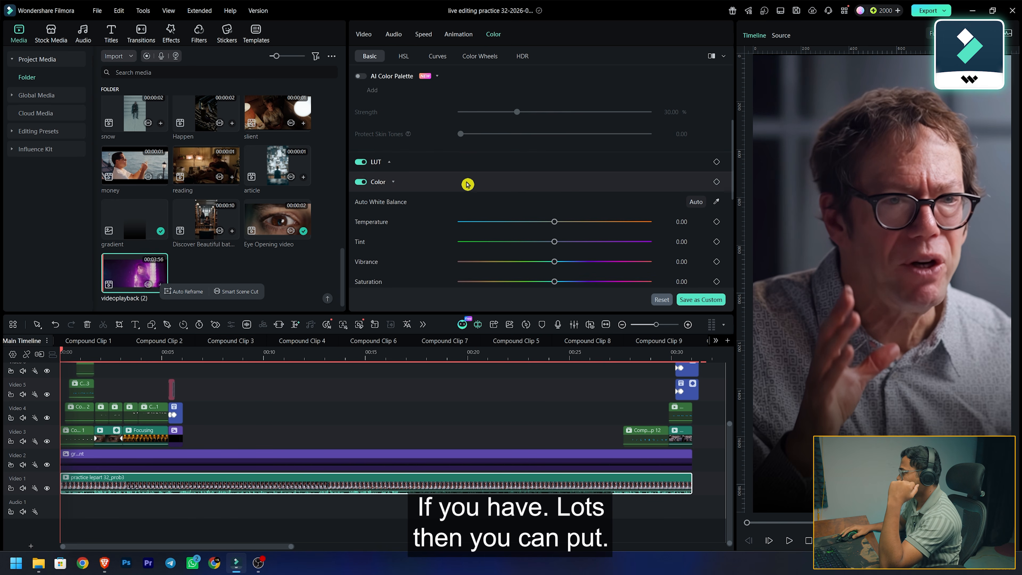
left_click(384, 165)
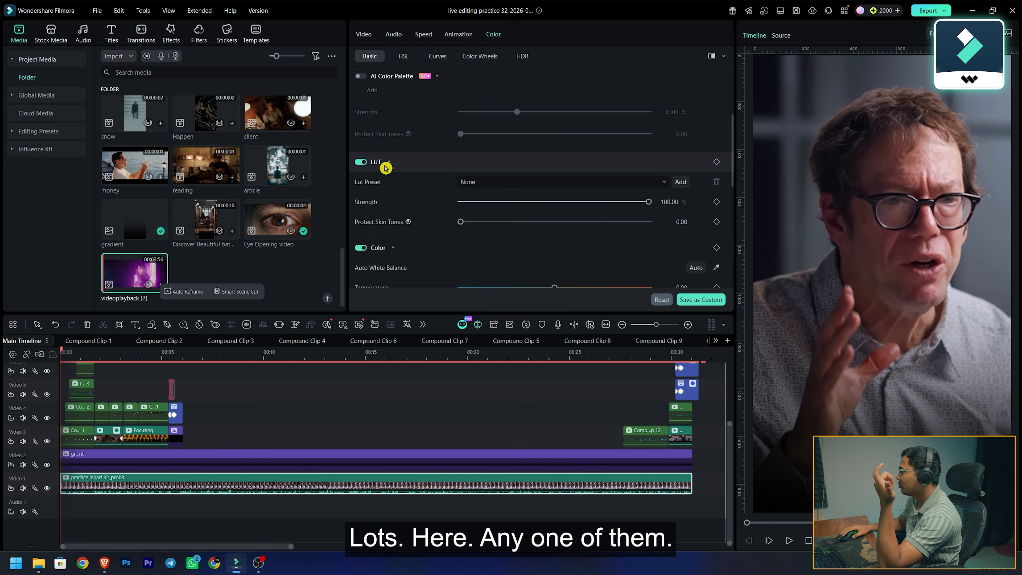
left_click(389, 161)
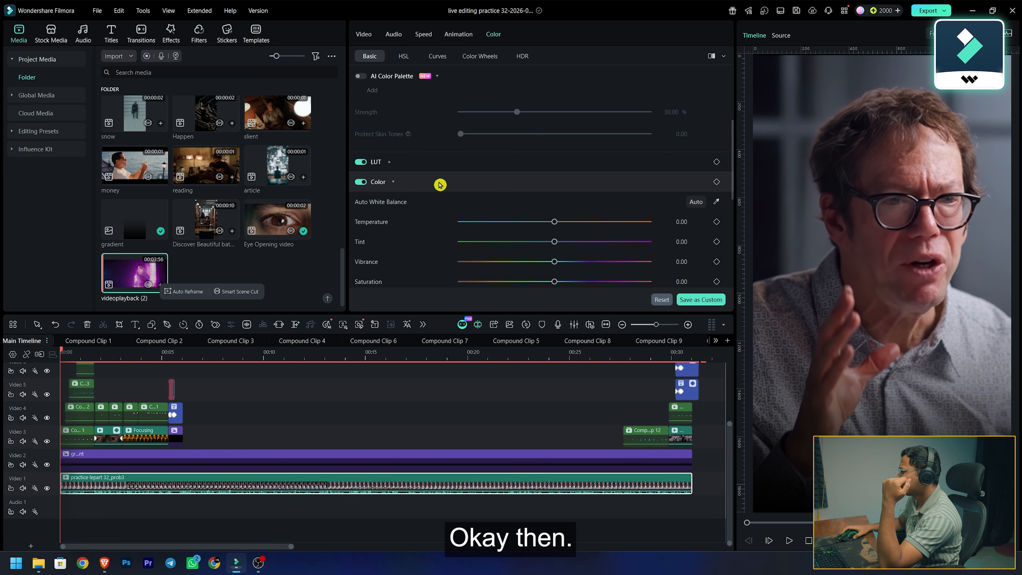
Set the main clip's Light Exposure to 9 and Highlight to -3
scroll(442, 182, "down", 2)
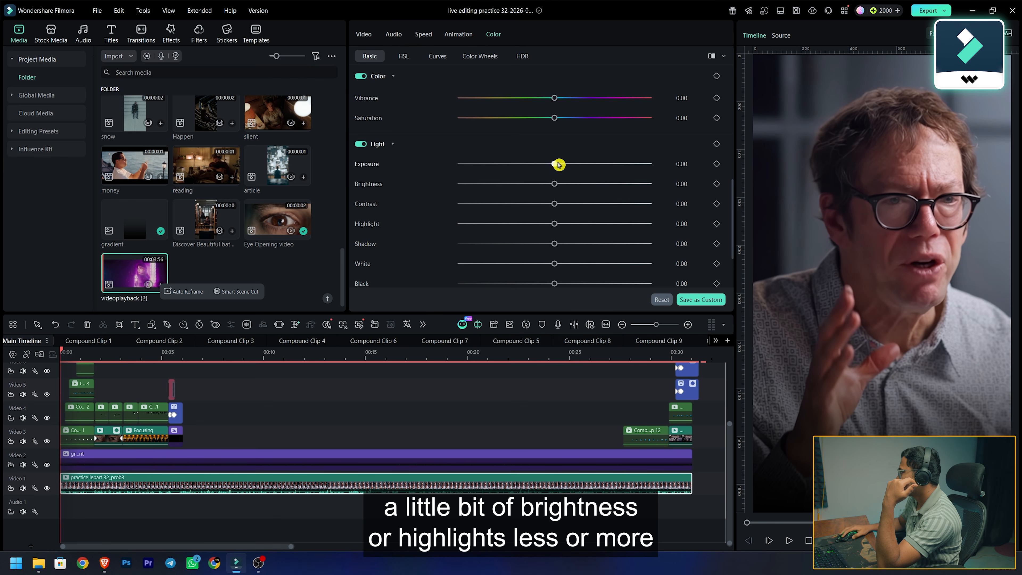
left_click_drag(557, 163, 564, 164)
scroll(447, 200, "down", 2)
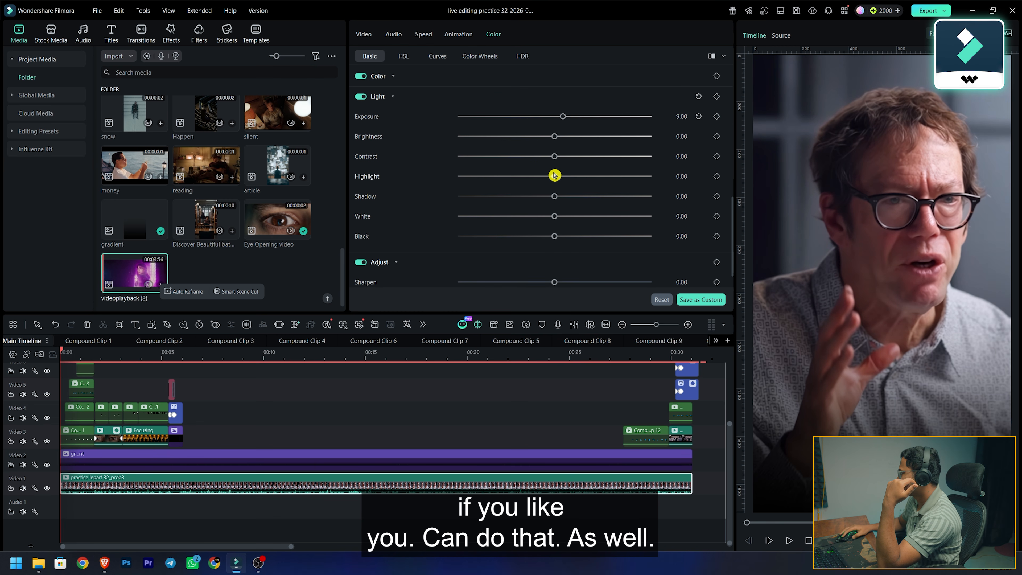
left_click_drag(558, 176, 545, 176)
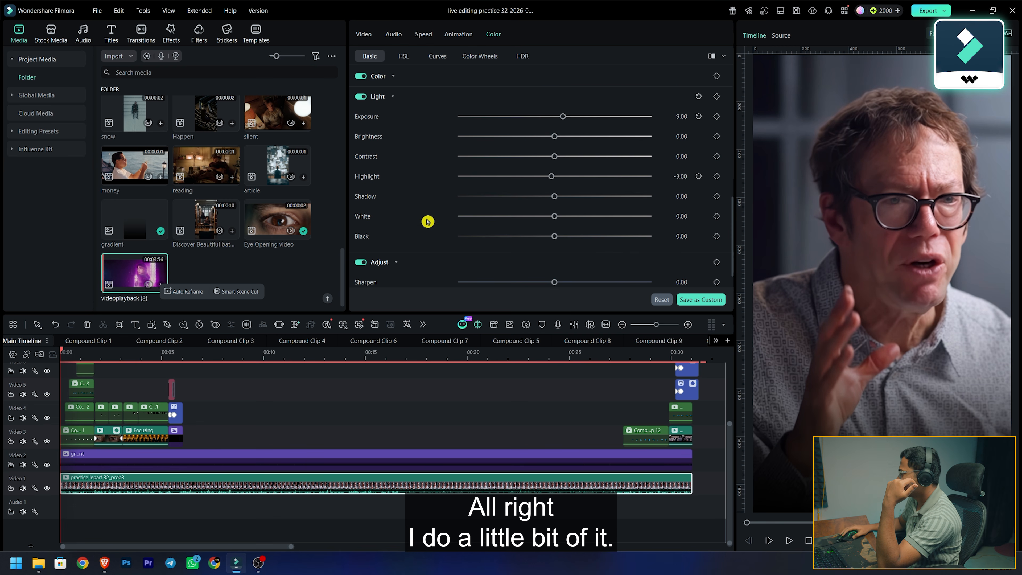
Raise the main clip's sharpening slightly in its Adjust settings
scroll(428, 222, "down", 1)
left_click_drag(558, 253, 578, 253)
scroll(473, 263, "up", 5)
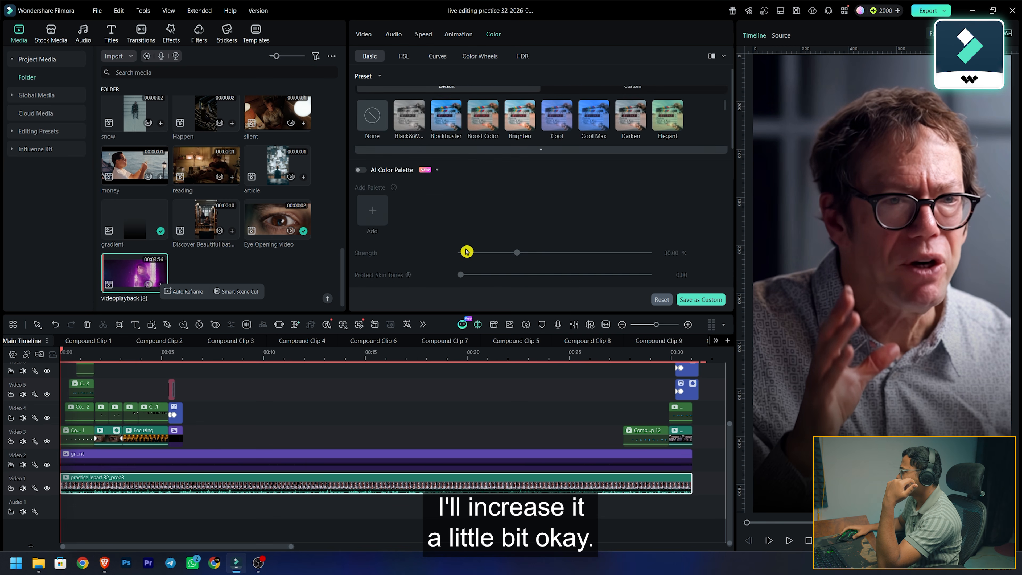
In the HSL settings, raise the red saturation slightly, lower the cyan luminance to about -32 and raise the cyan hue
left_click(404, 57)
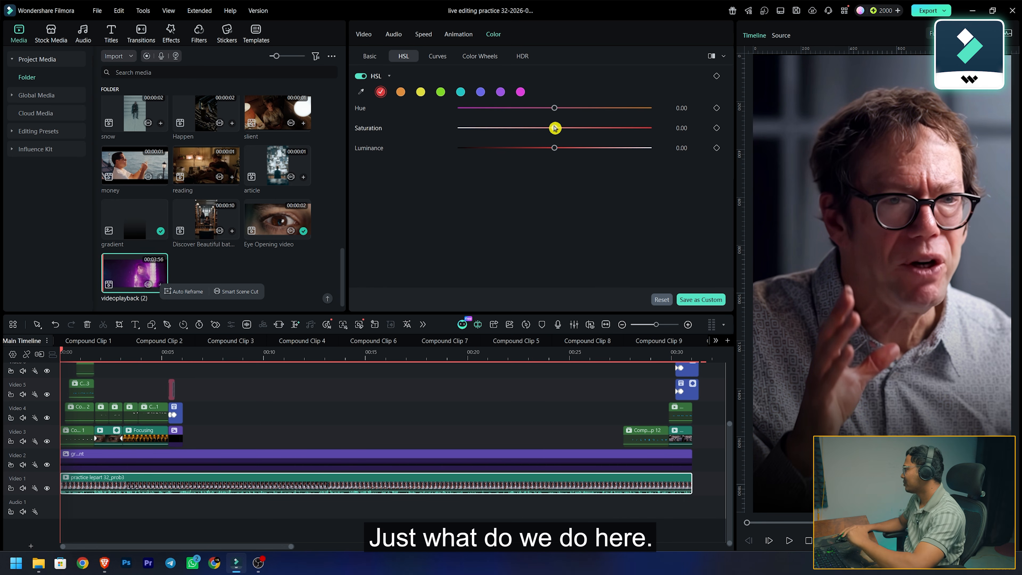
mouse_move(554, 128)
left_mouse_down()
mouse_move(576, 131)
mouse_move(562, 129)
left_mouse_up()
left_click(461, 92)
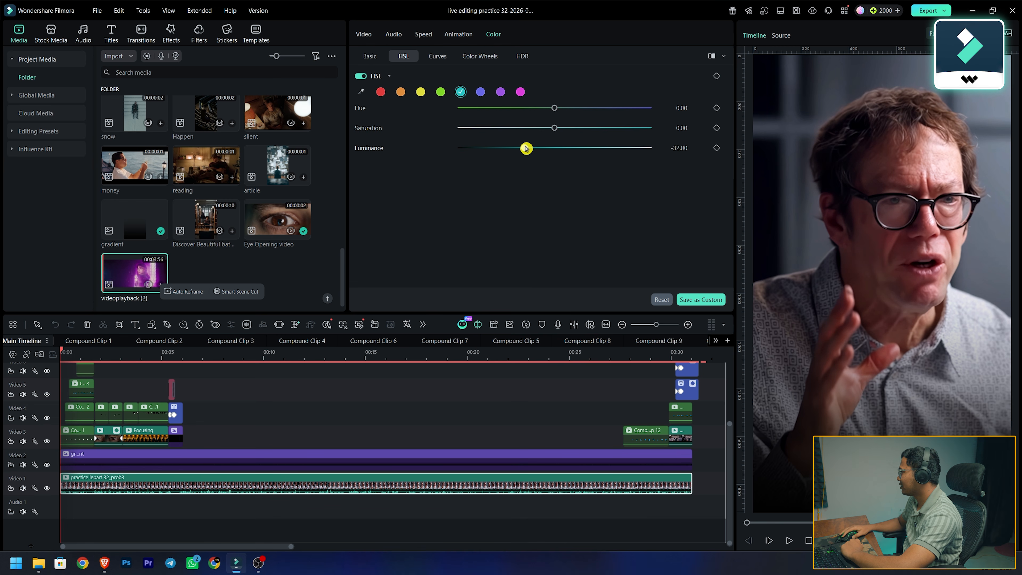
left_click_drag(526, 149, 524, 148)
left_click_drag(555, 113, 591, 112)
Brighten the main clip by lifting the midpoint of its white RGB curve slightly
left_click(437, 55)
left_click(540, 191)
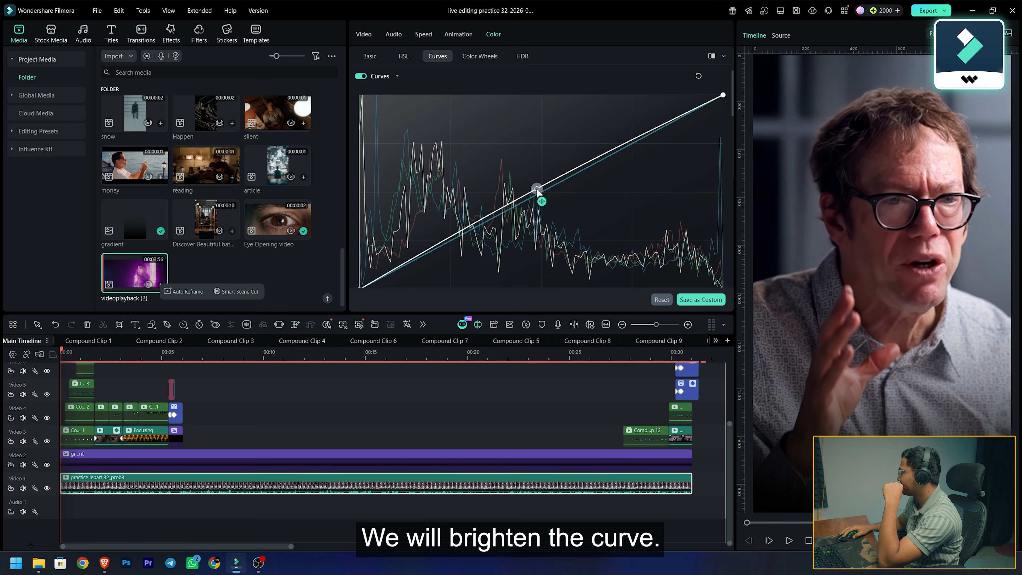
left_click_drag(542, 190, 535, 186)
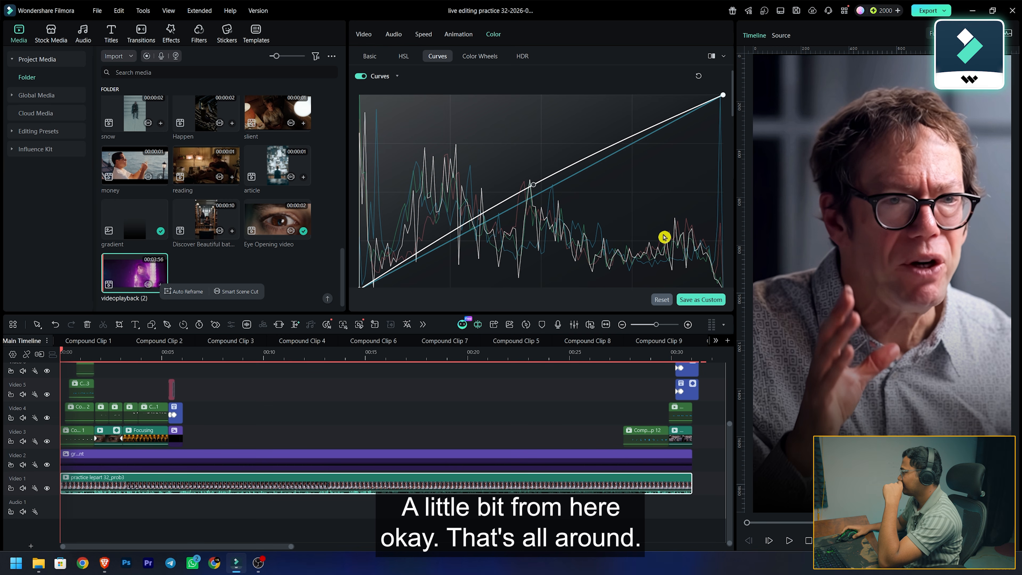
scroll(662, 198, "down", 6)
scroll(644, 197, "up", 6)
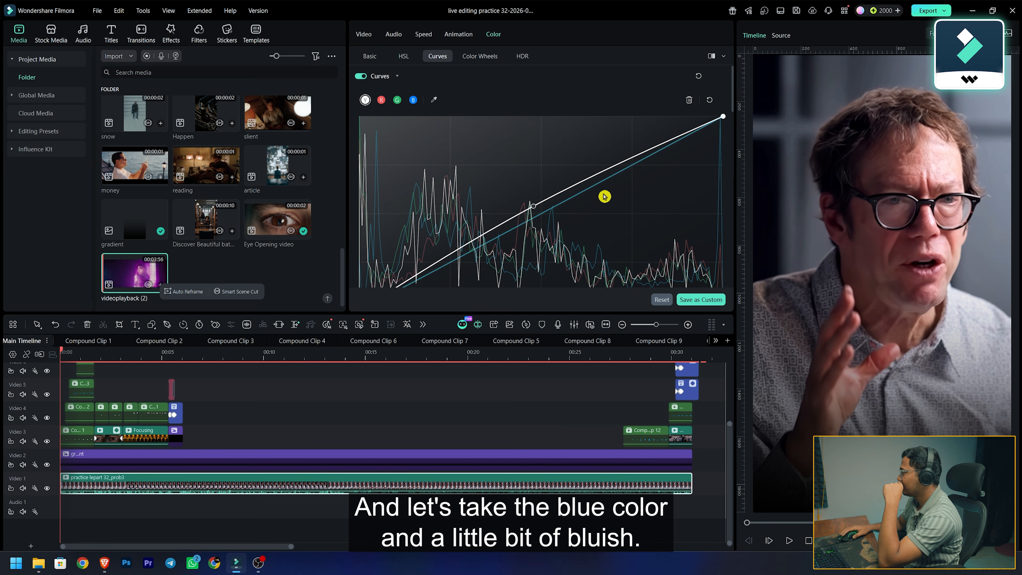
Lift the midpoint of the blue curve slightly for a bluish tone and look over the Hue/Saturation curves
left_click(415, 100)
left_click_drag(542, 211, 536, 212)
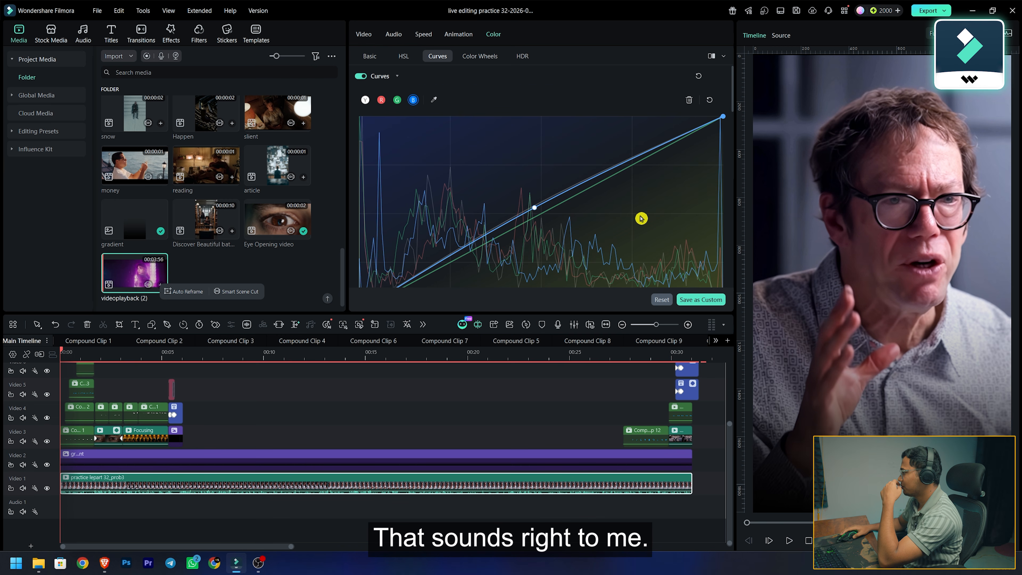
scroll(641, 218, "down", 3)
scroll(543, 214, "down", 3)
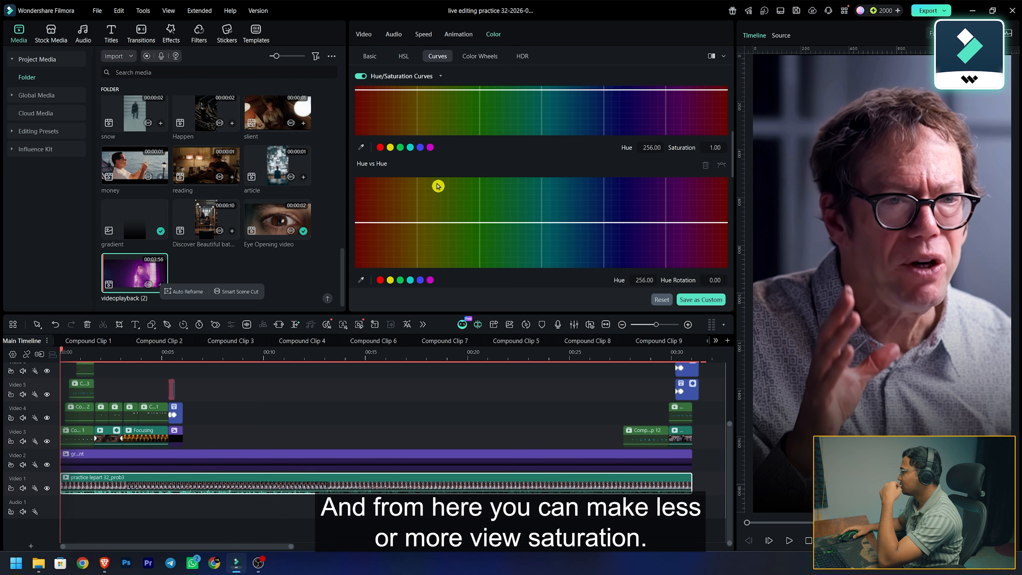
scroll(440, 193, "down", 3)
scroll(576, 190, "up", 6)
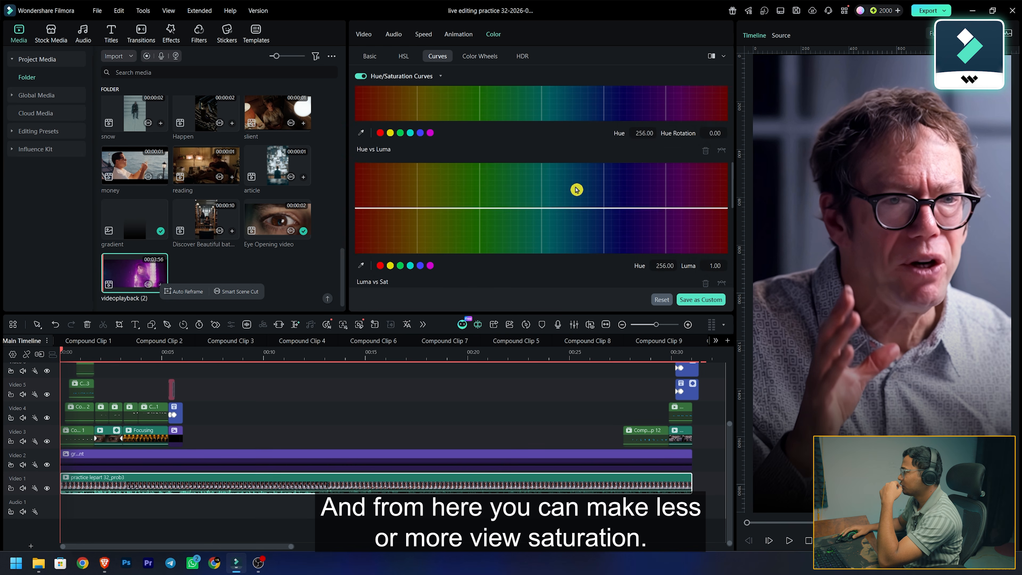
On the color wheels, set Shadows to -0.06 and Midtones to 0.27, and raise Highlights slightly
left_click(480, 58)
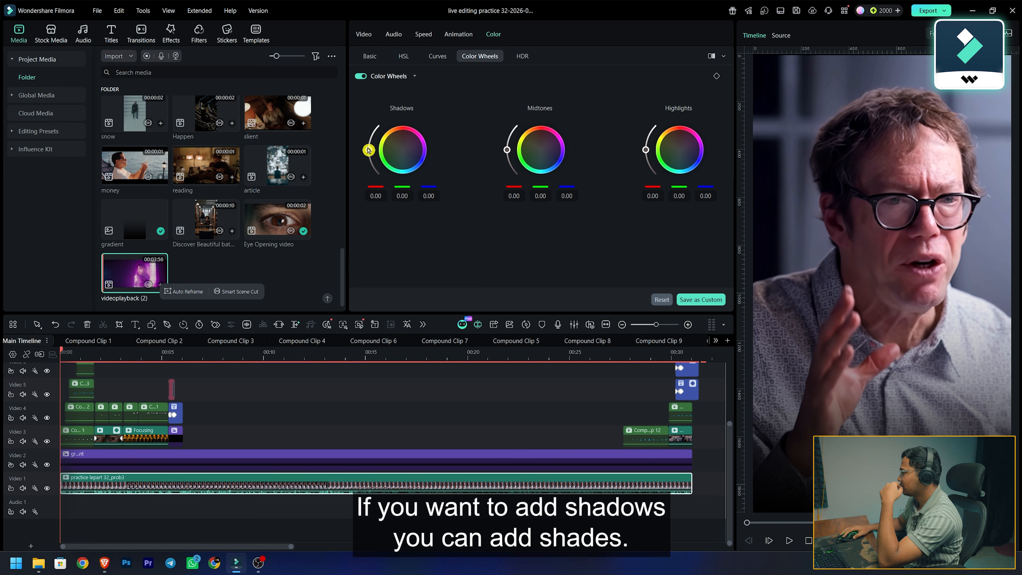
left_click_drag(507, 149, 506, 144)
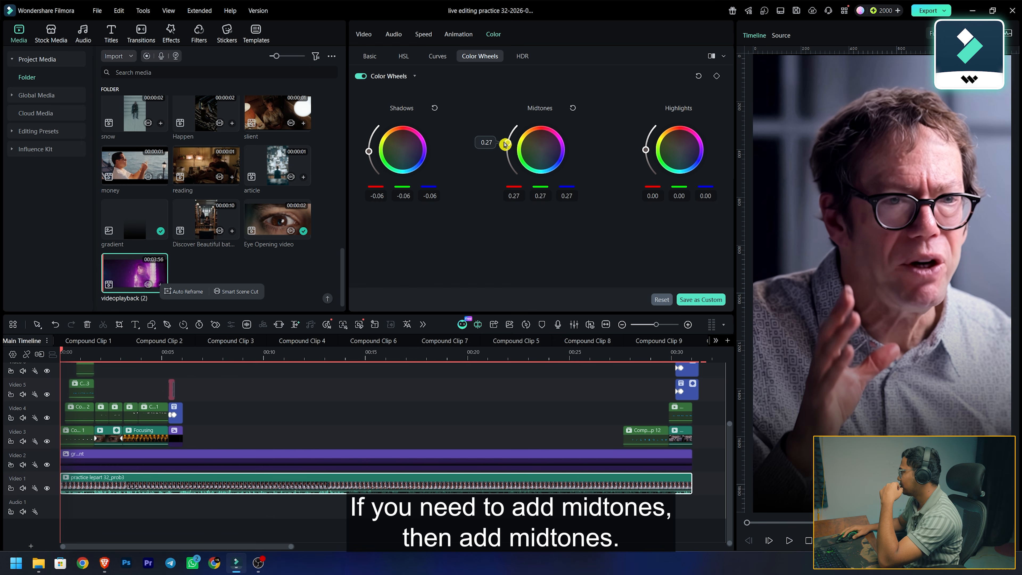
left_click_drag(646, 150, 645, 149)
Review the HDR color wheels, lower the Black wheel's exposure to about -0.21 and raise its saturation slightly
left_click(524, 60)
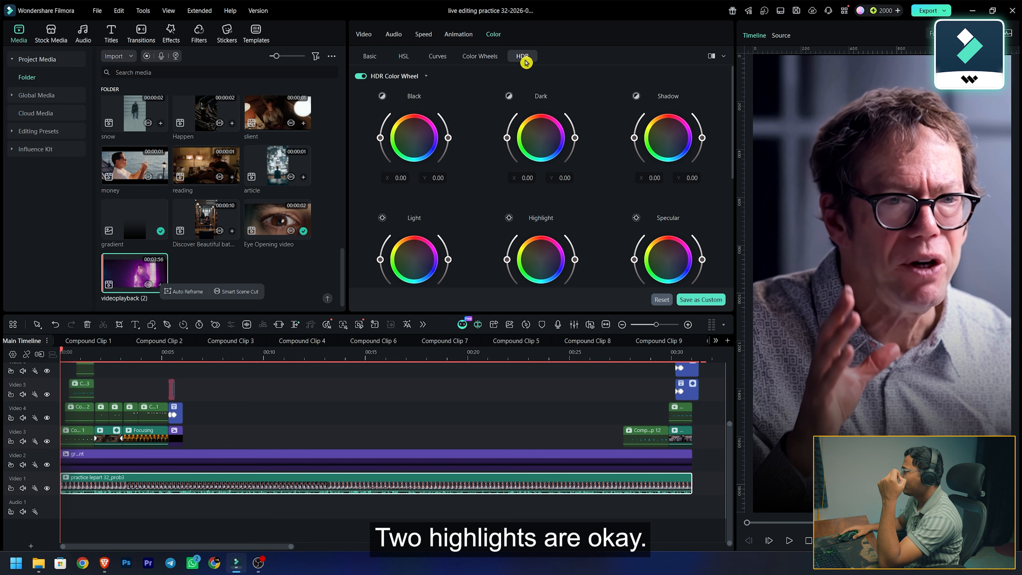
scroll(456, 181, "down", 1)
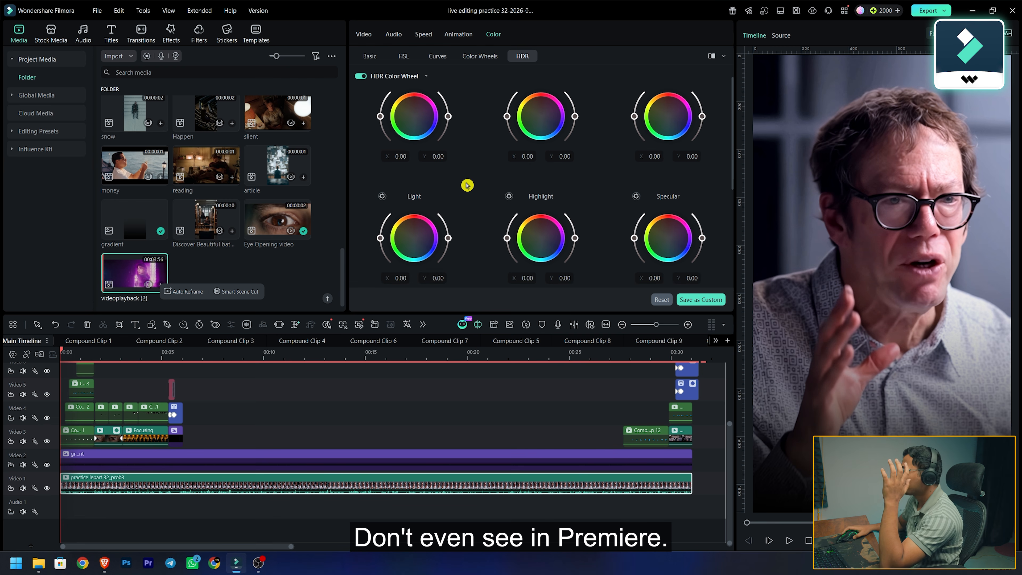
scroll(467, 185, "down", 5)
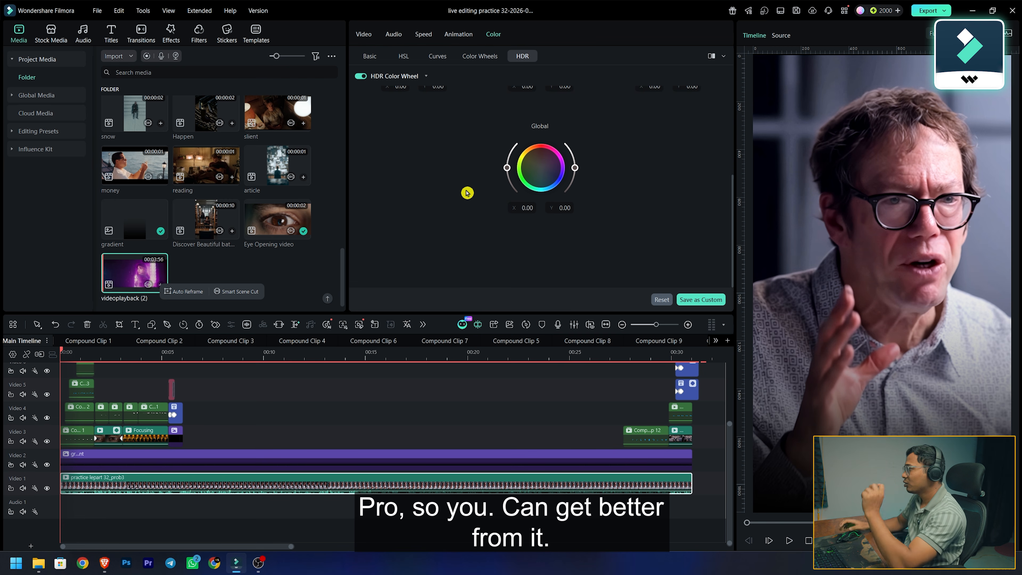
scroll(467, 193, "up", 4)
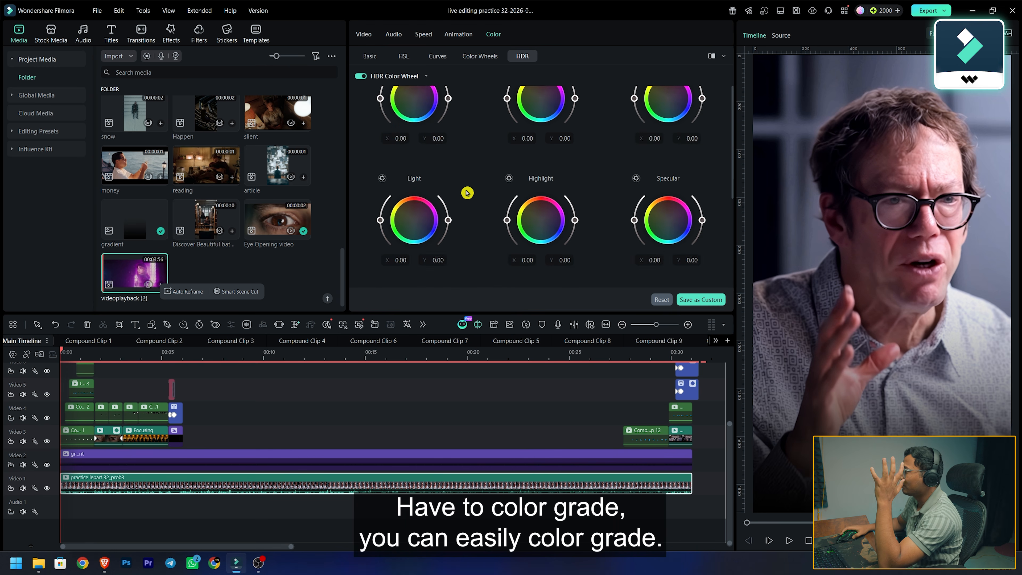
scroll(467, 193, "up", 2)
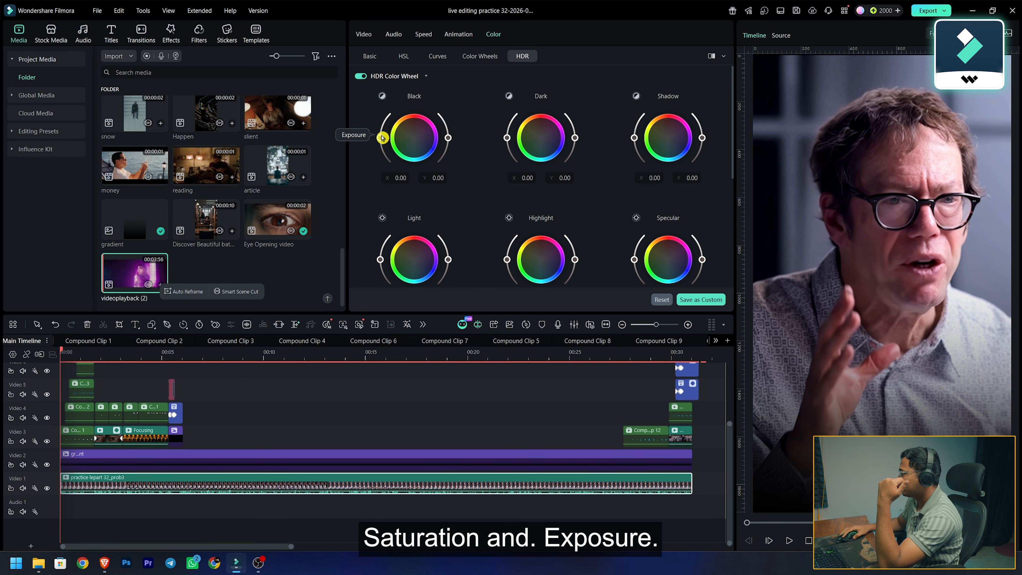
mouse_move(382, 139)
left_mouse_down()
mouse_move(380, 152)
mouse_move(380, 140)
left_mouse_up()
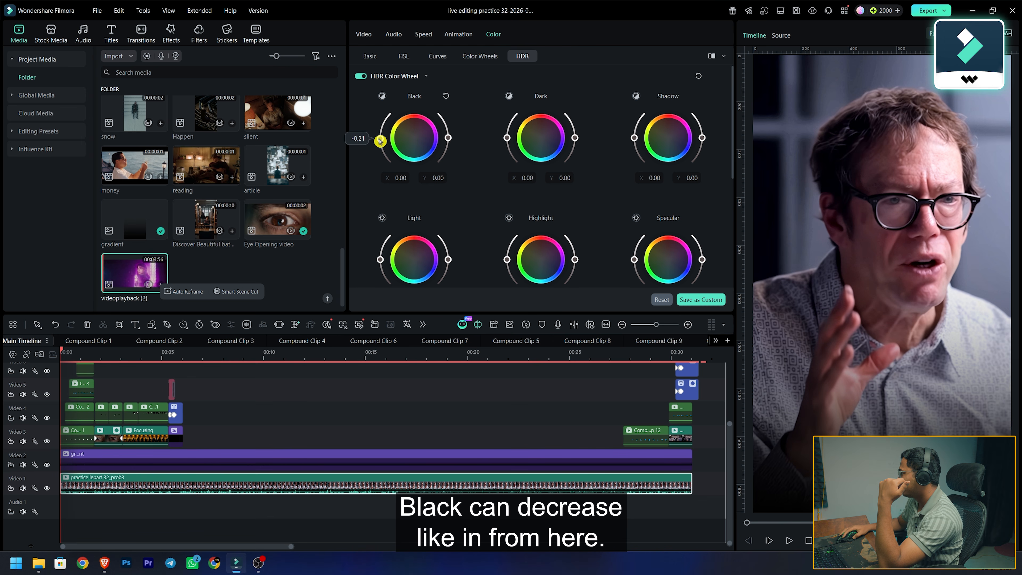
left_click_drag(448, 142, 444, 133)
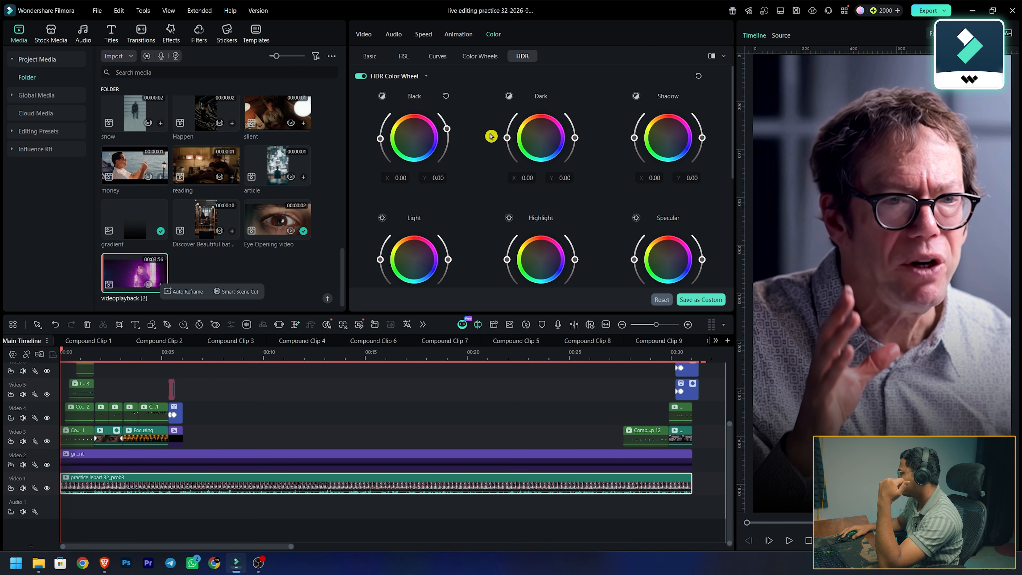
Raise the exposure of the HDR Shadow and Specular wheels slightly, trying and resetting changes to the Dark, Highlight and Light wheels
left_click_drag(507, 137, 504, 138)
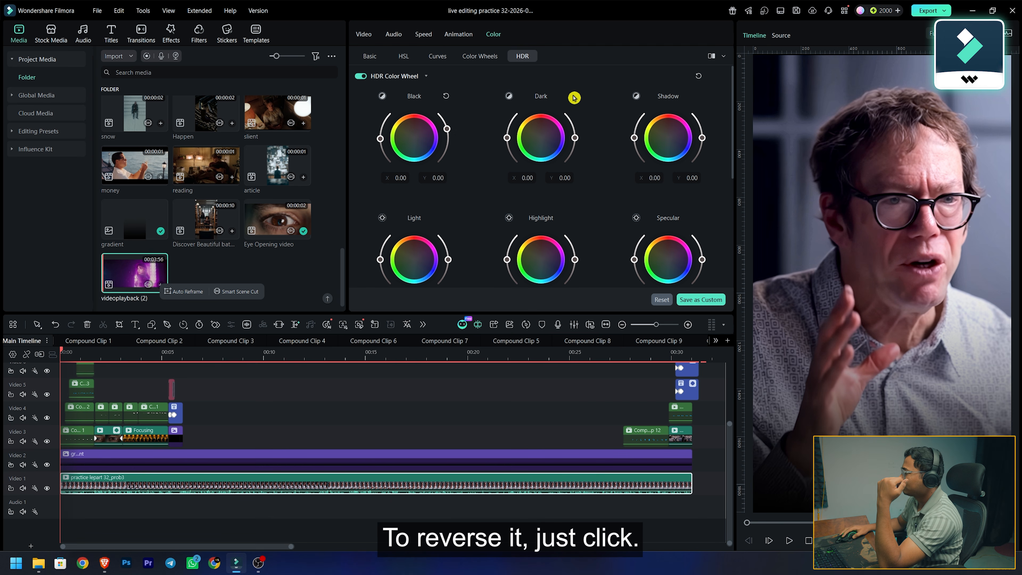
left_click_drag(640, 138, 640, 138)
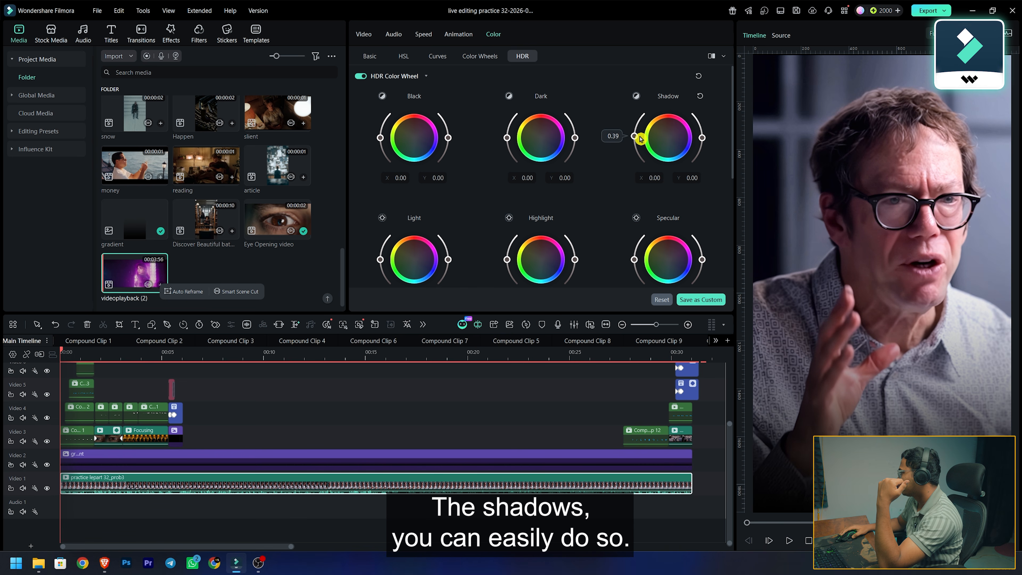
scroll(704, 178, "down", 1)
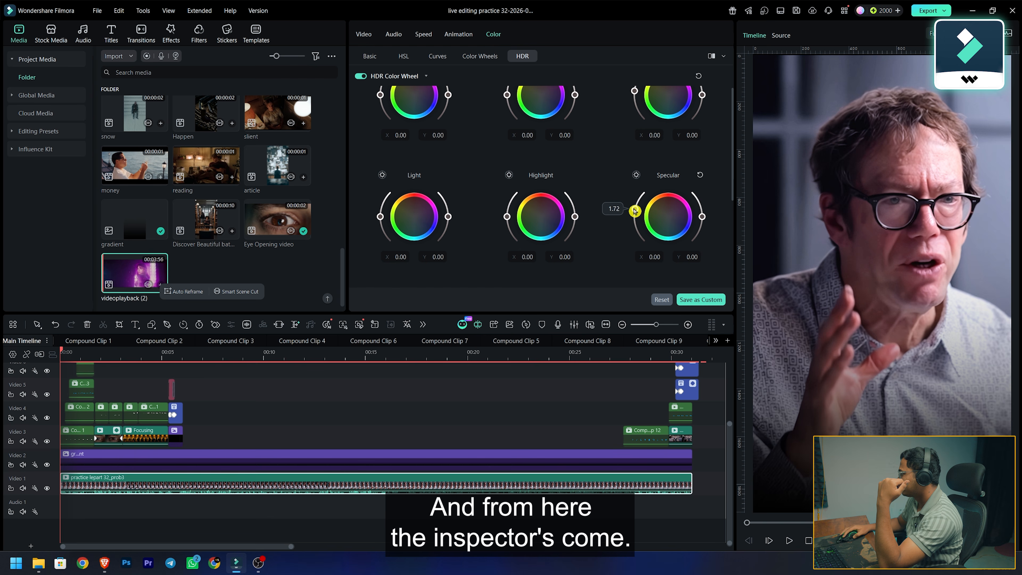
left_click_drag(507, 217, 509, 227)
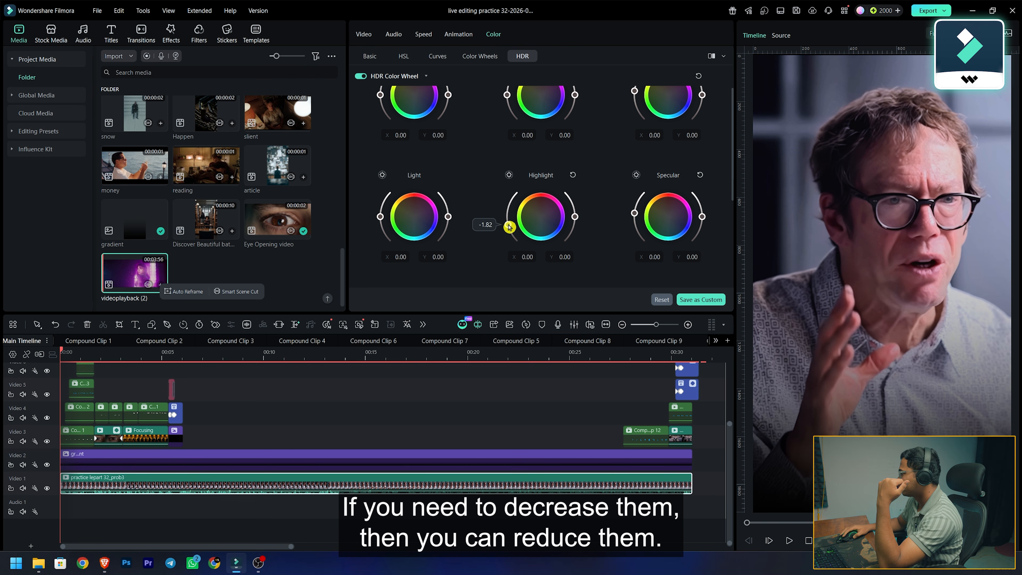
left_click_drag(381, 219, 382, 220)
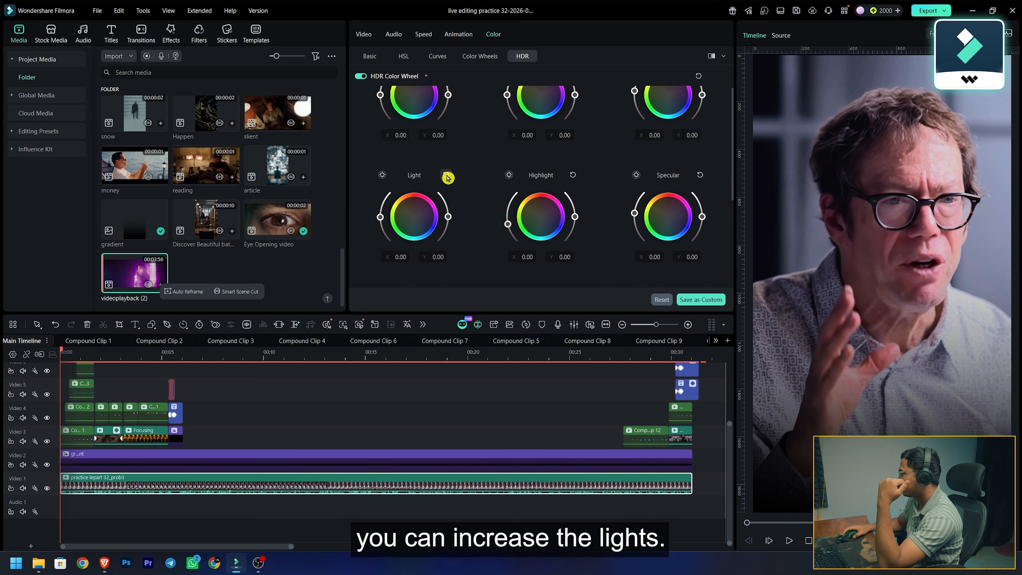
left_click(572, 177)
scroll(476, 229, "up", 1)
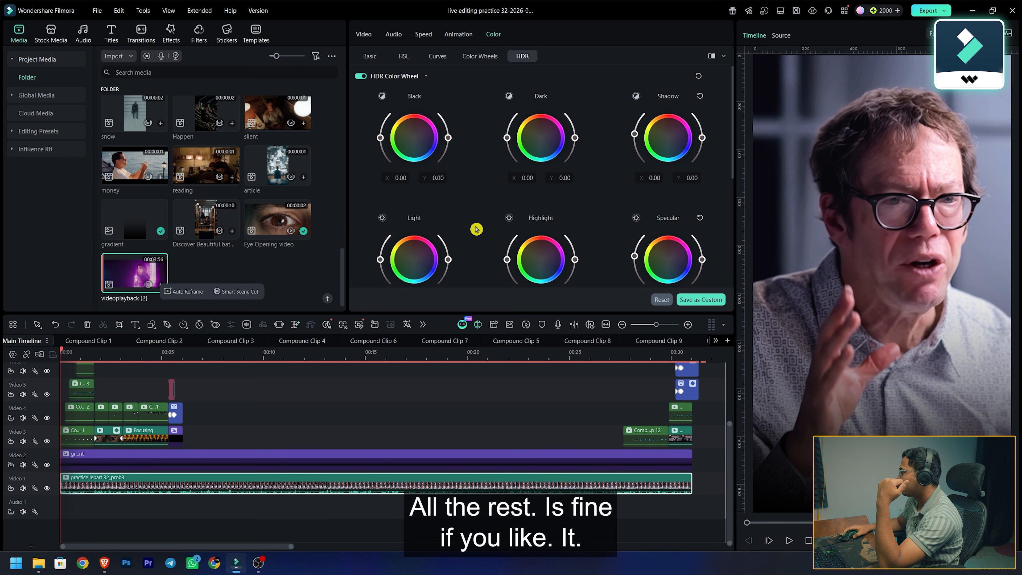
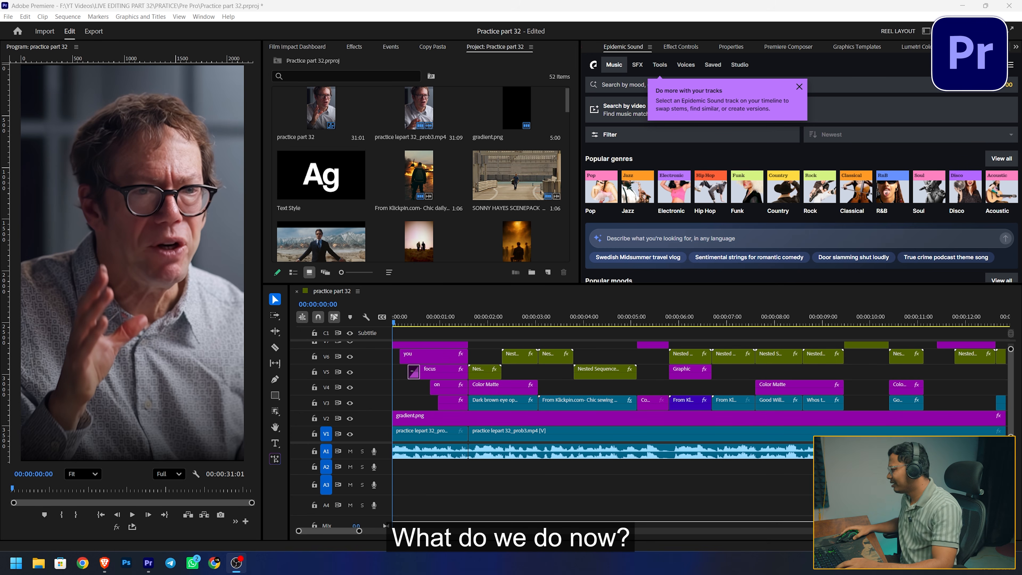
In Premiere Pro, give the first V1 clip a Lumetri Basic Correction with Temperature -32.9, Saturation 113.6 and Exposure 0.3
left_click(420, 435)
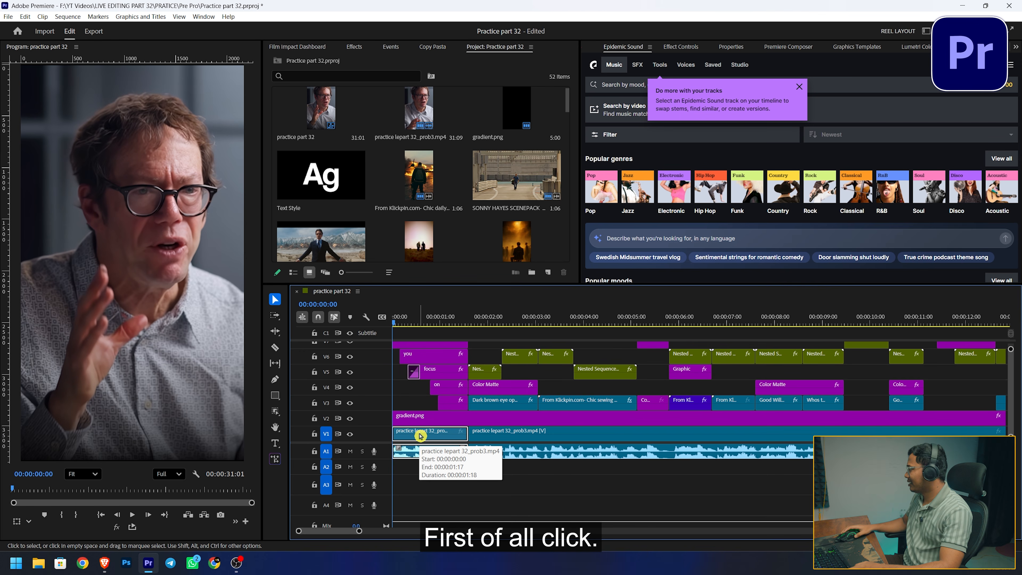
left_click(921, 50)
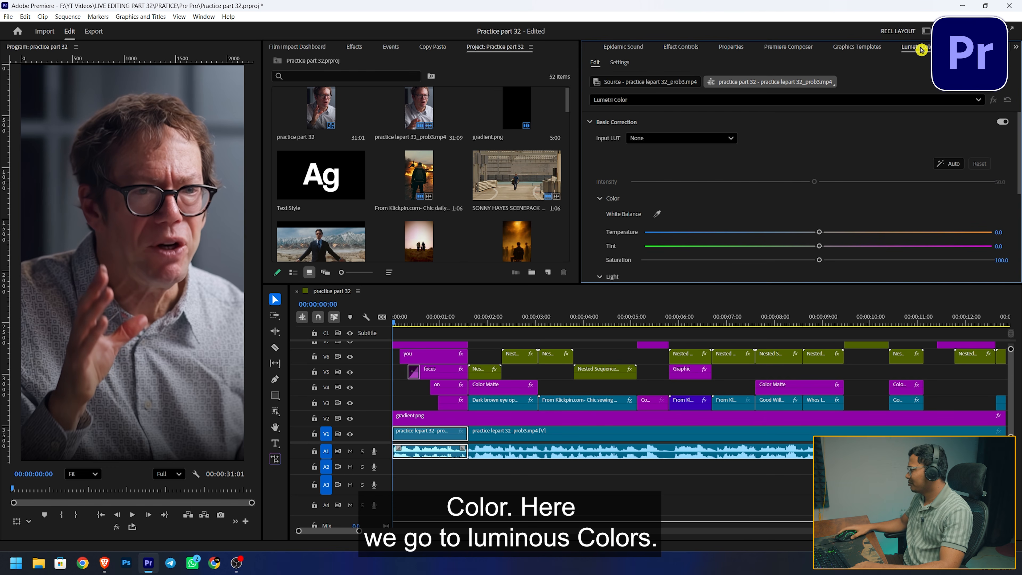
scroll(766, 147, "down", 2)
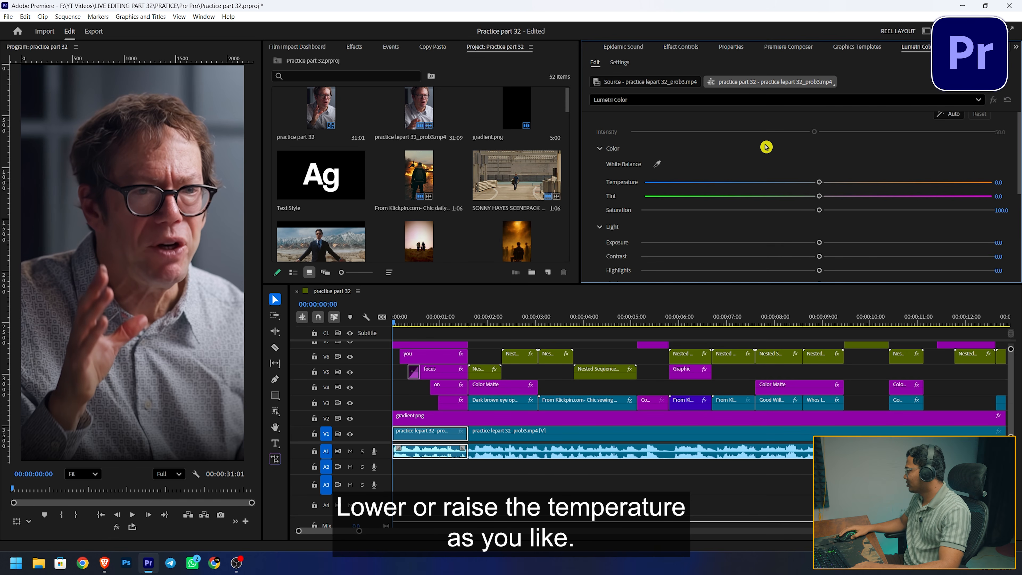
left_click_drag(819, 181, 761, 188)
scroll(810, 175, "down", 1)
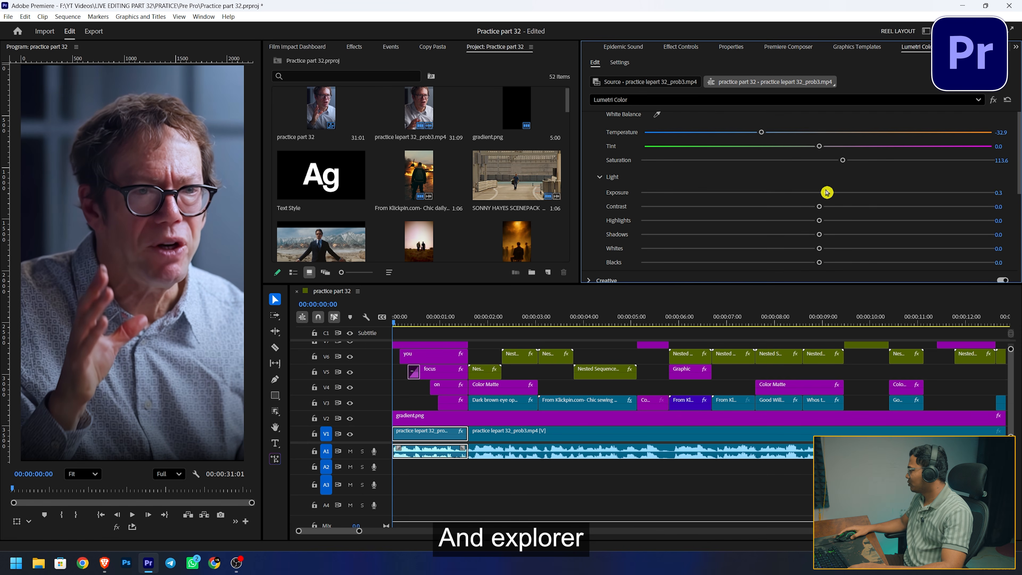
Set the clip's Lumetri Contrast to 8.5 and Whites to -8.5, and raise Blacks slightly
scroll(838, 194, "down", 2)
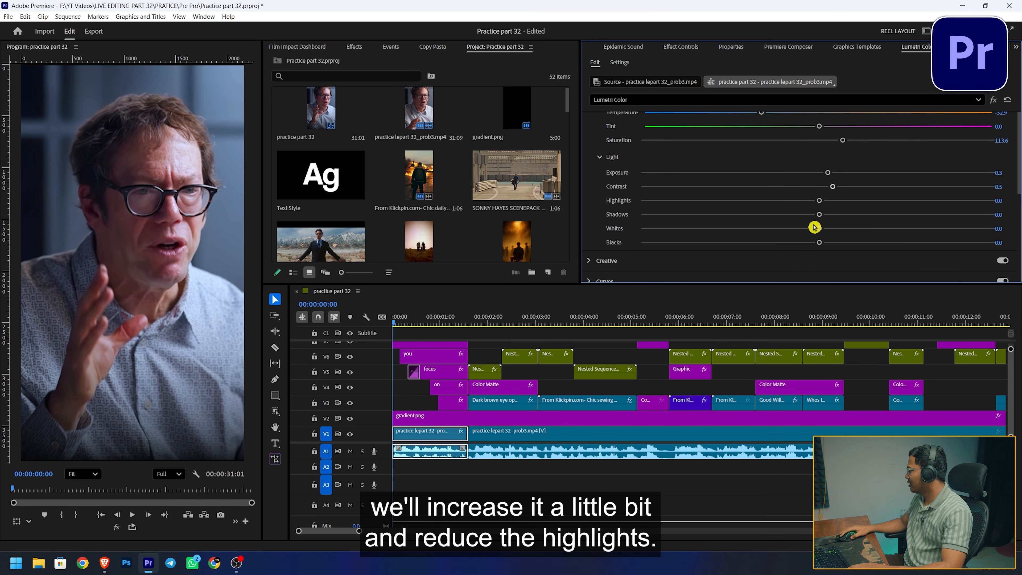
left_click_drag(822, 230, 805, 232)
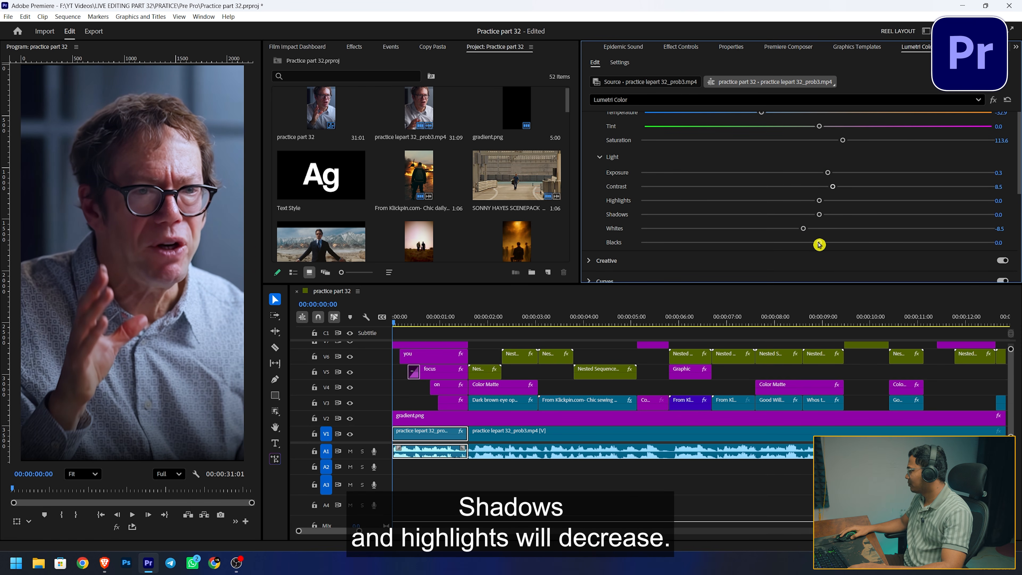
left_click_drag(833, 245, 832, 244)
In the Lumetri Creative adjustments, set Sharpen to 9.6 and Saturation to 113.1
scroll(684, 254, "down", 2)
left_click(586, 222)
scroll(658, 208, "down", 3)
left_click_drag(820, 247, 840, 243)
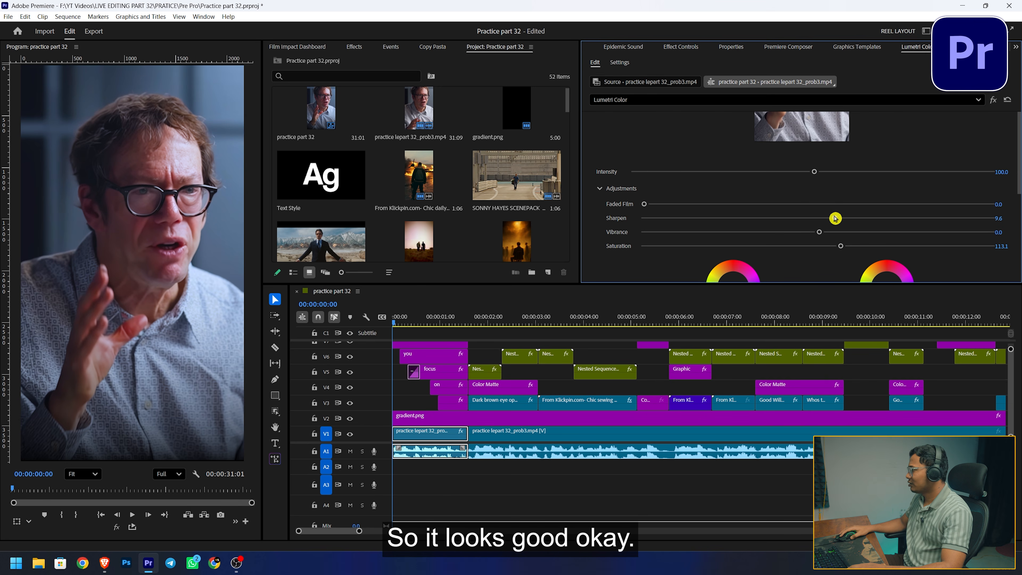
Lift the midpoint of the white RGB curve slightly in Lumetri Curves and collapse the open Lumetri sections
scroll(628, 257, "down", 4)
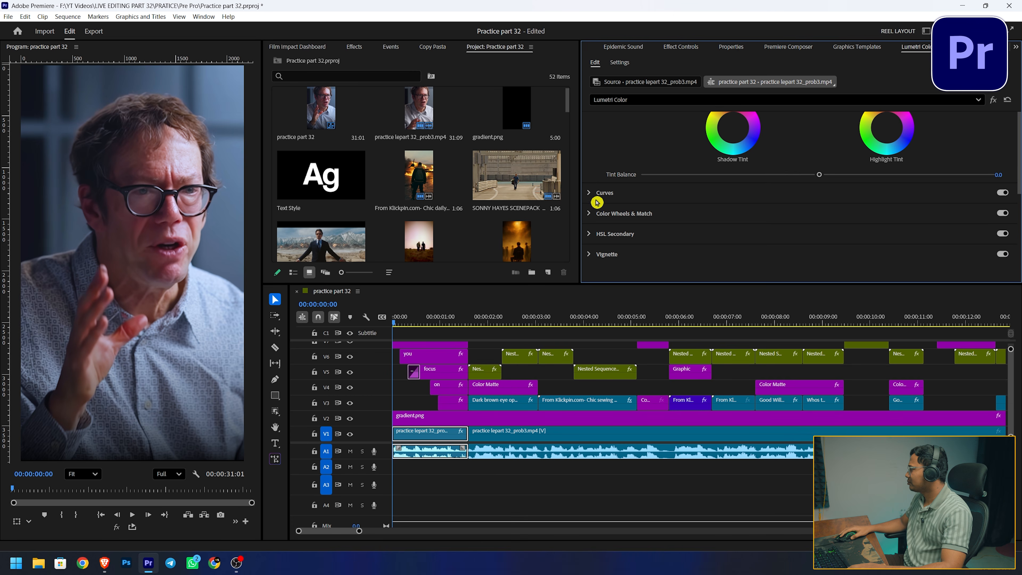
left_click(595, 198)
scroll(628, 210, "down", 5)
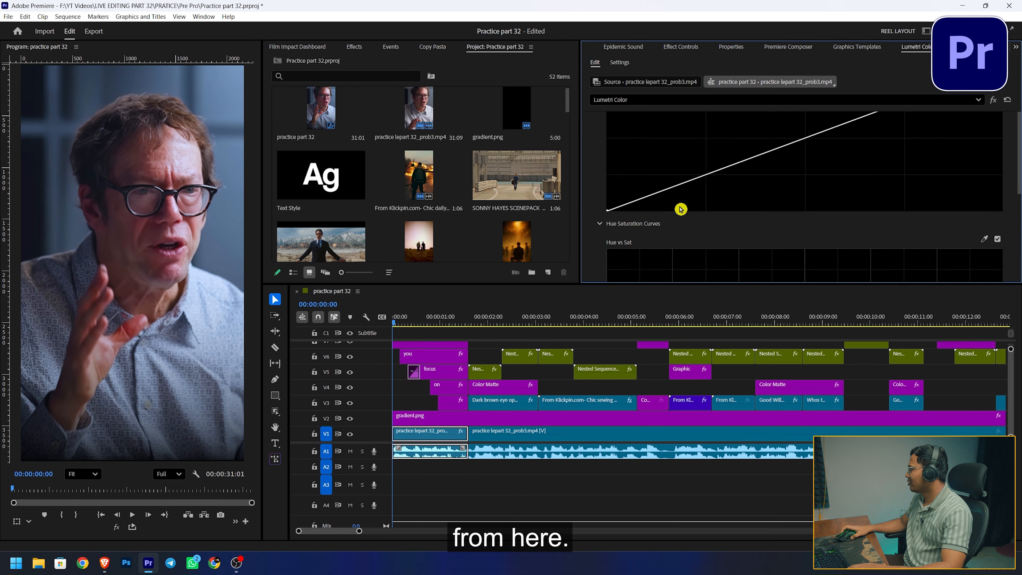
scroll(681, 209, "up", 2)
scroll(817, 183, "up", 1)
left_click_drag(806, 221, 803, 214)
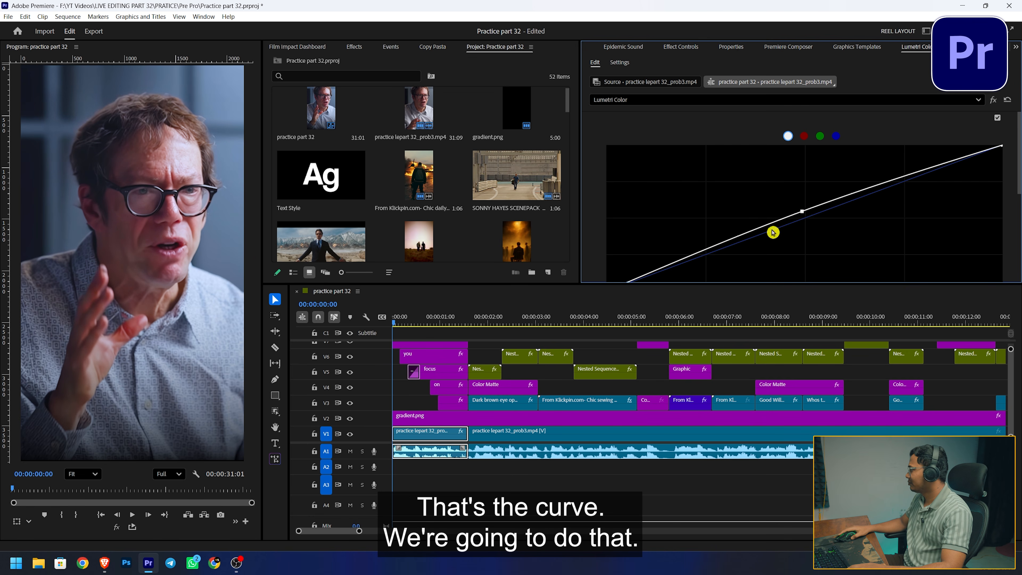
scroll(664, 184, "up", 4)
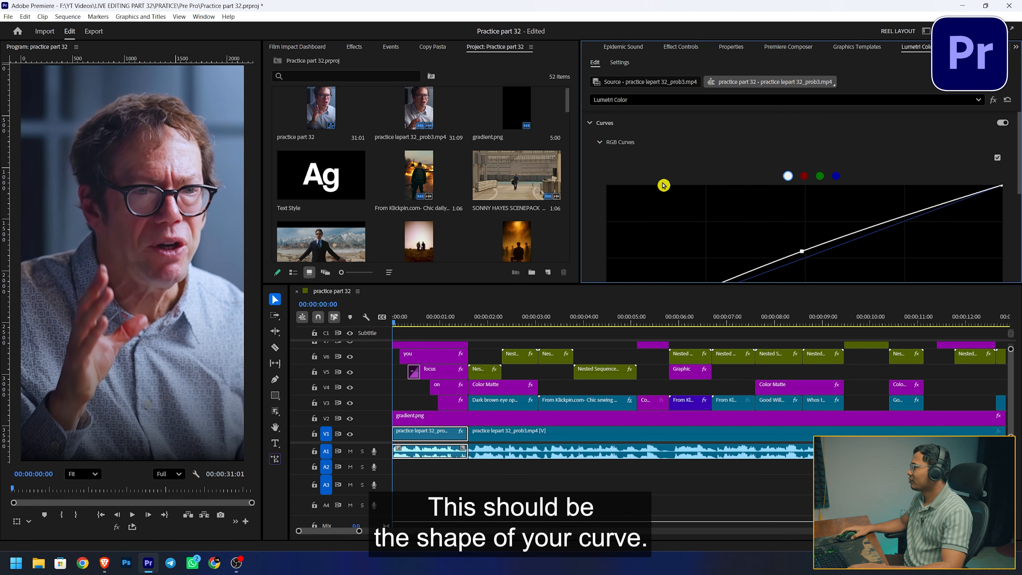
left_click(605, 163)
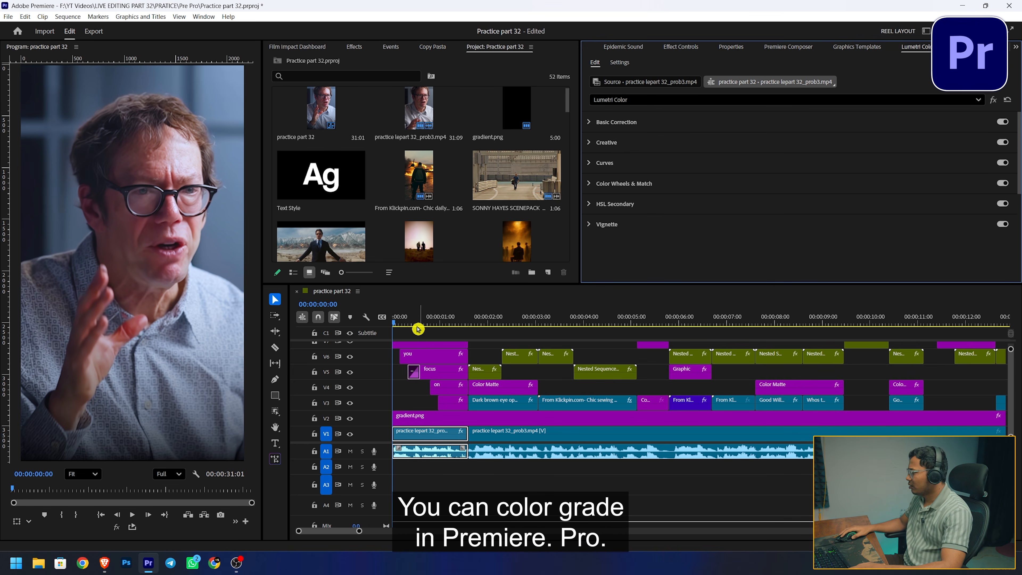
Copy the Lumetri Color effect from the first clip on V1
left_click(429, 324)
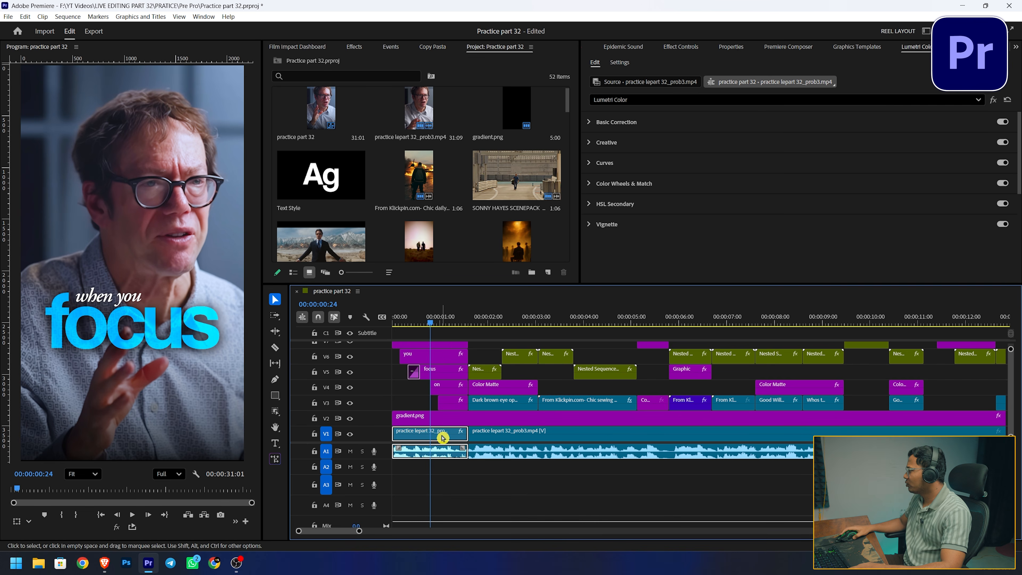
left_click(669, 47)
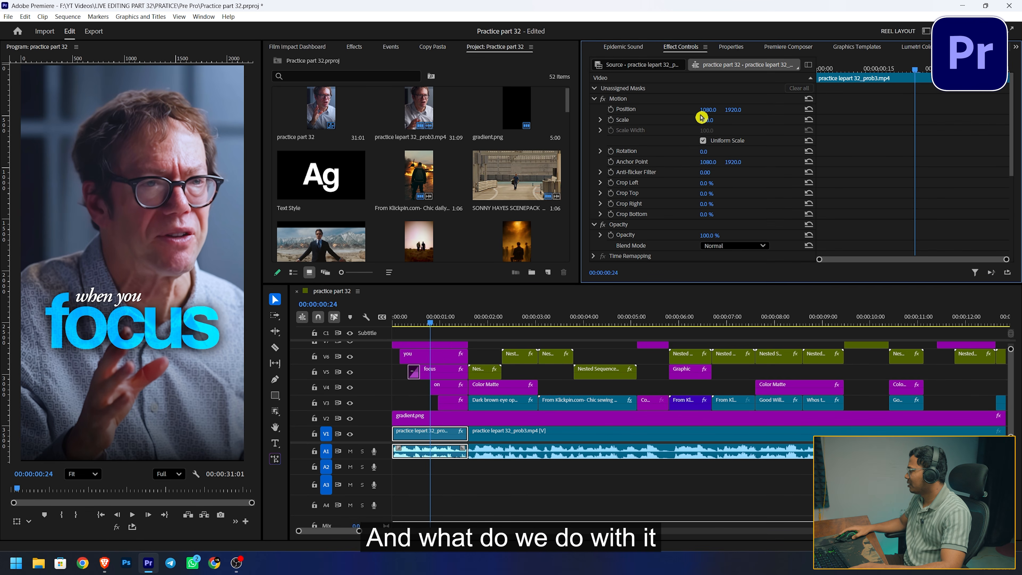
scroll(648, 163, "down", 5)
right_click(630, 167)
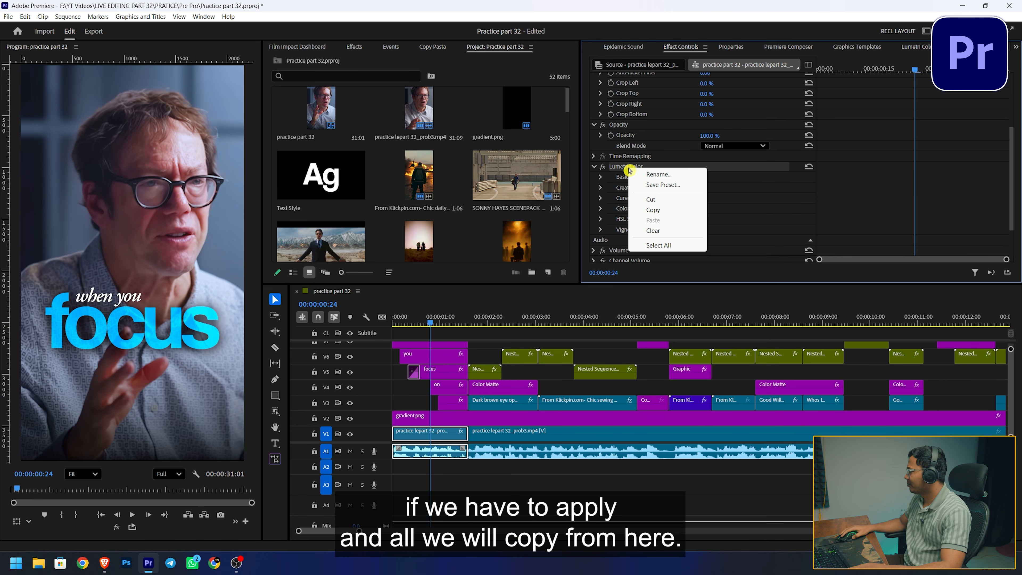
left_click(662, 209)
Paste the copied Lumetri Color effect onto the second clip on V1
left_click(563, 433)
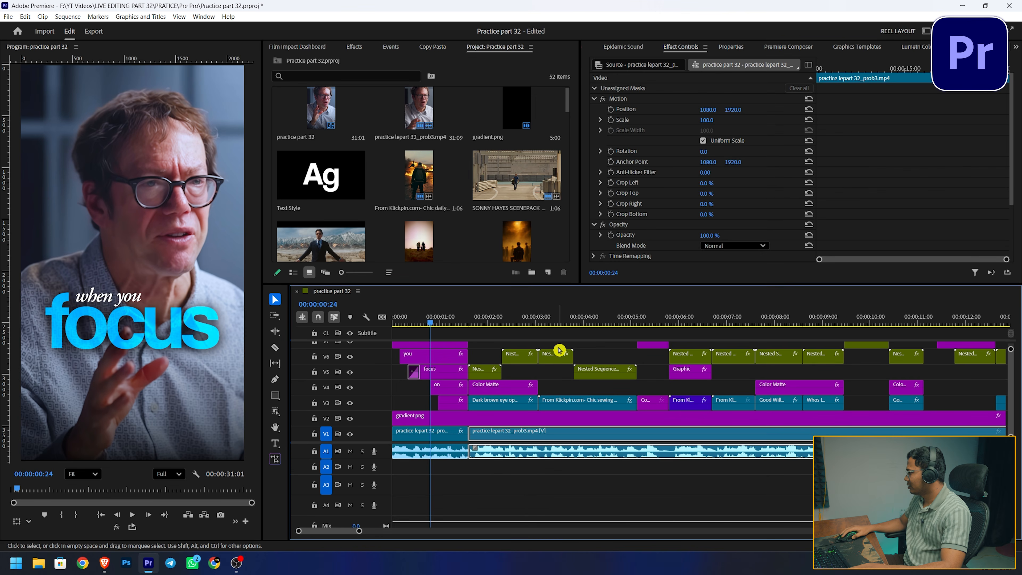
left_click(559, 320)
scroll(772, 177, "down", 3)
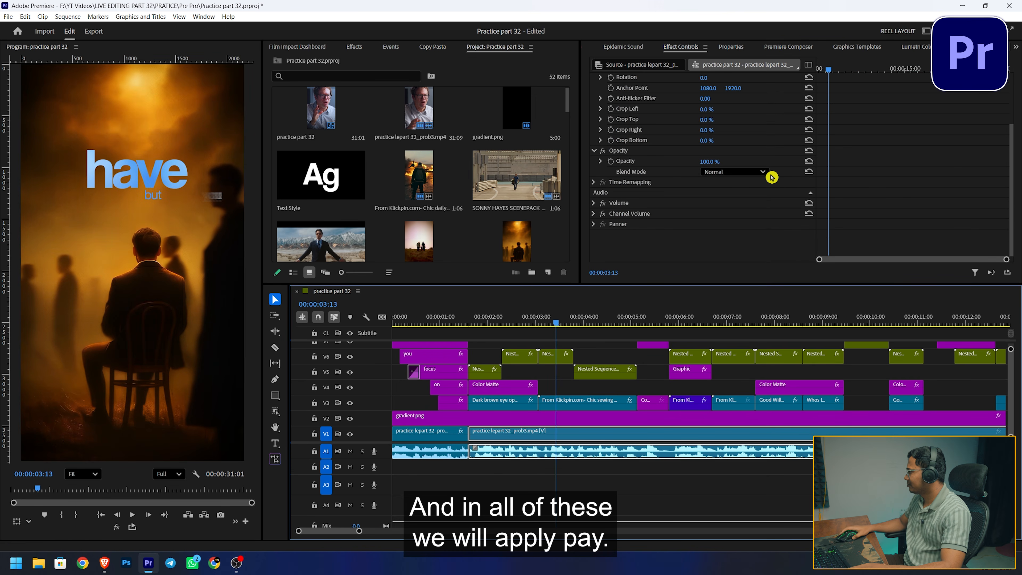
right_click(660, 238)
left_click(703, 300)
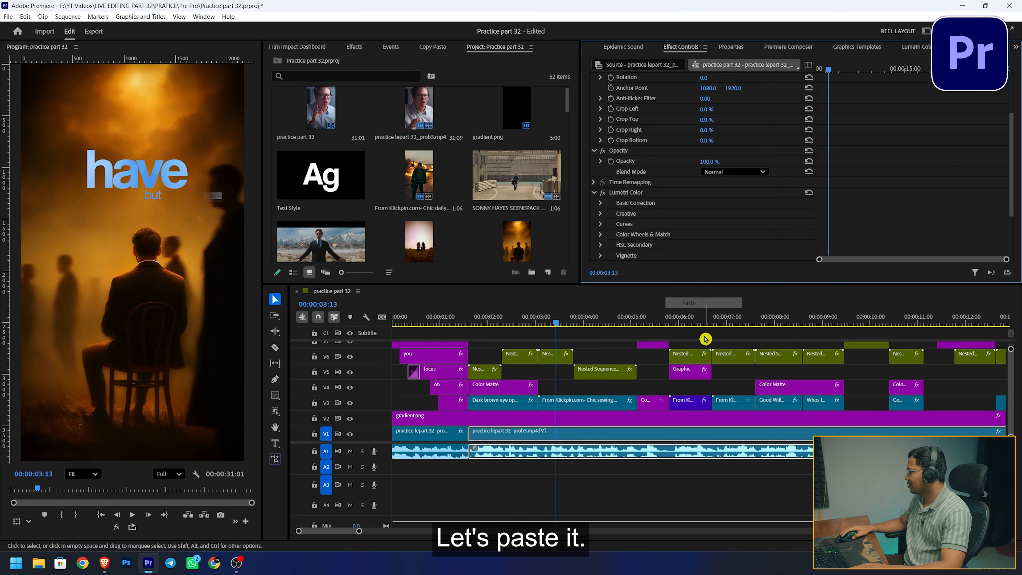
Scrub to 00:00:10:03 and compare the second clip with its Lumetri Color effect off and on
left_click_drag(550, 327, 877, 336)
scroll(868, 385, "down", 2)
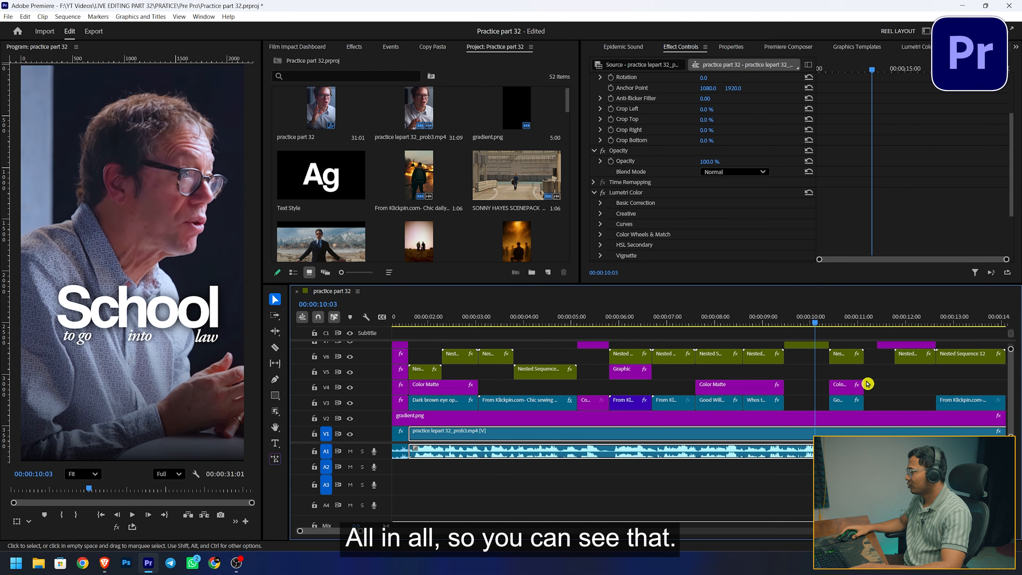
left_click(604, 194)
left_click(603, 193)
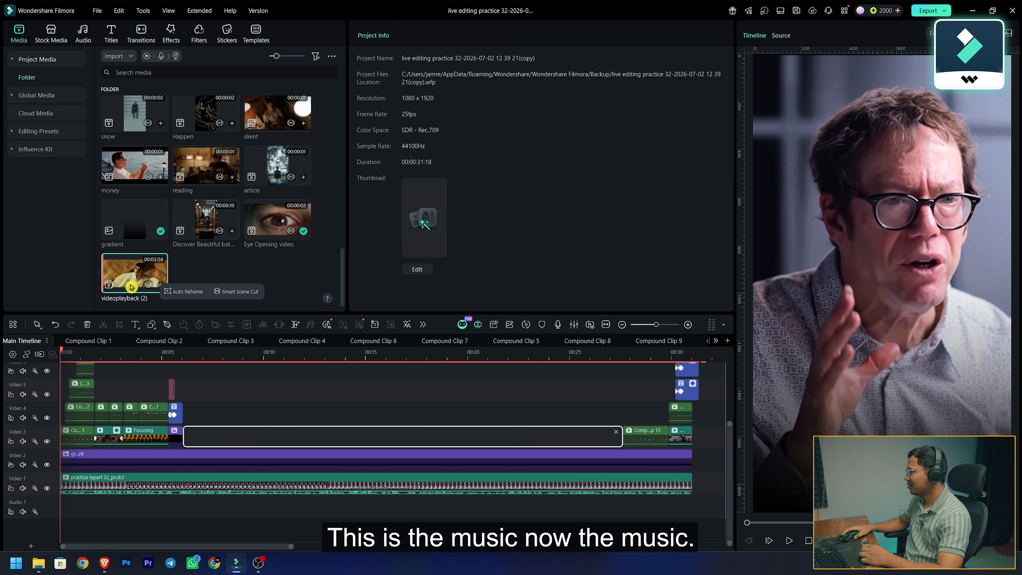
Switch to Filmora, open videoplayback (2) in the source preview and mark its out point at 00:01:08:25
double_click(126, 272)
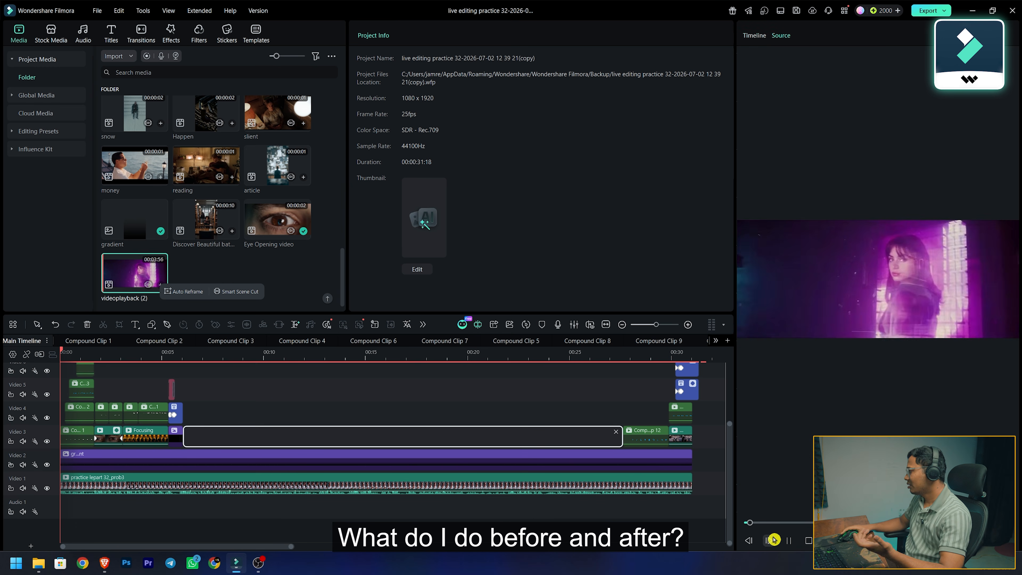
left_click(788, 542)
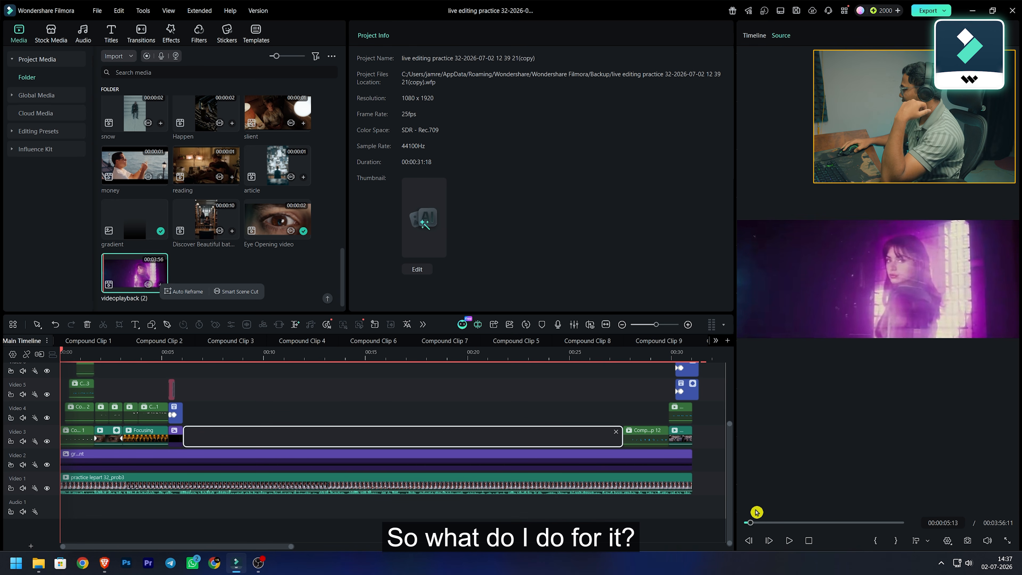
left_click_drag(751, 524, 793, 525)
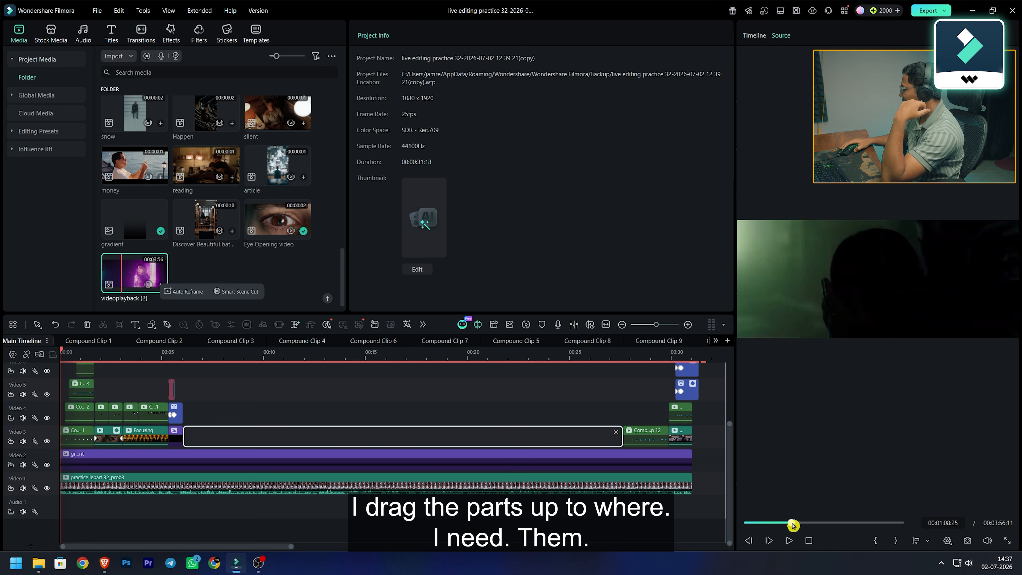
left_click(897, 541)
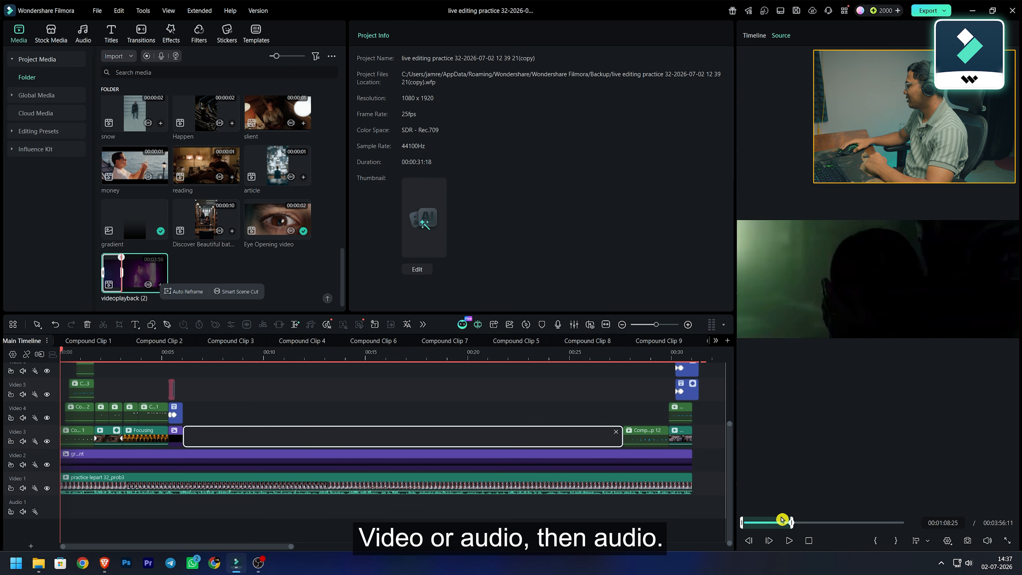
Place only the audio of videoplayback (2) at the start of Audio 1 and trim its end to the main clip's end
mouse_move(873, 489)
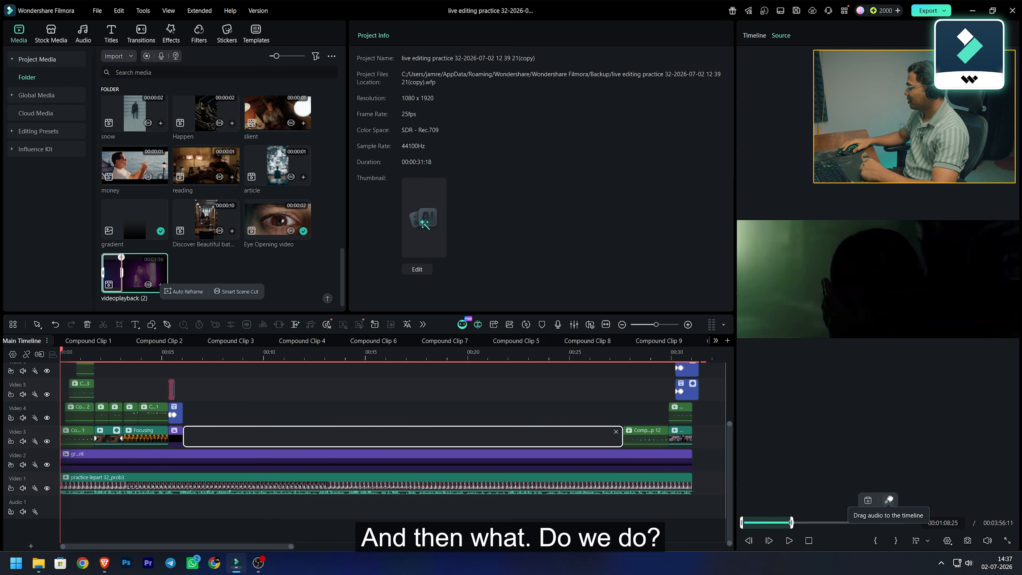
left_click_drag(881, 477, 54, 495)
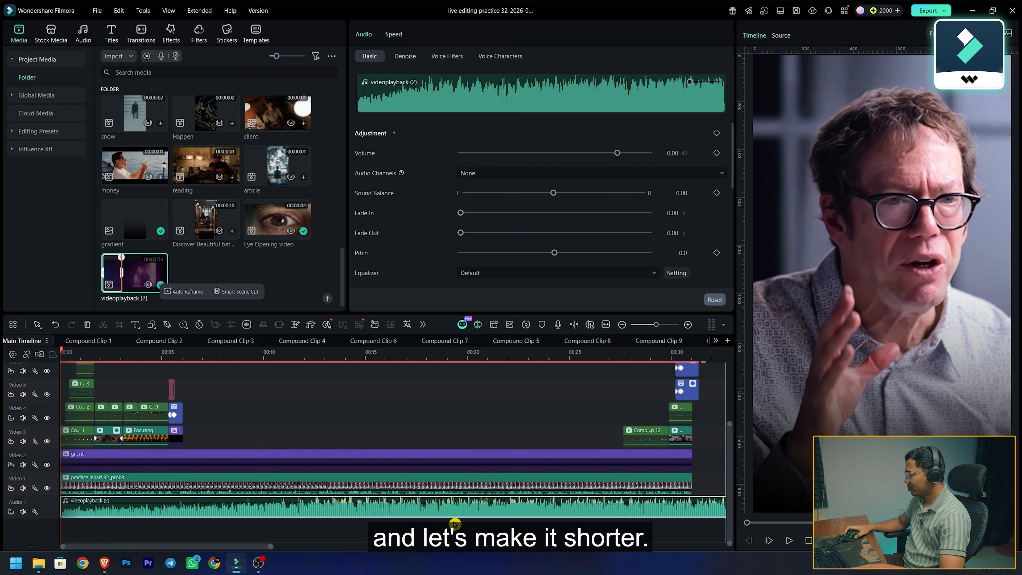
scroll(455, 524, "down", 6)
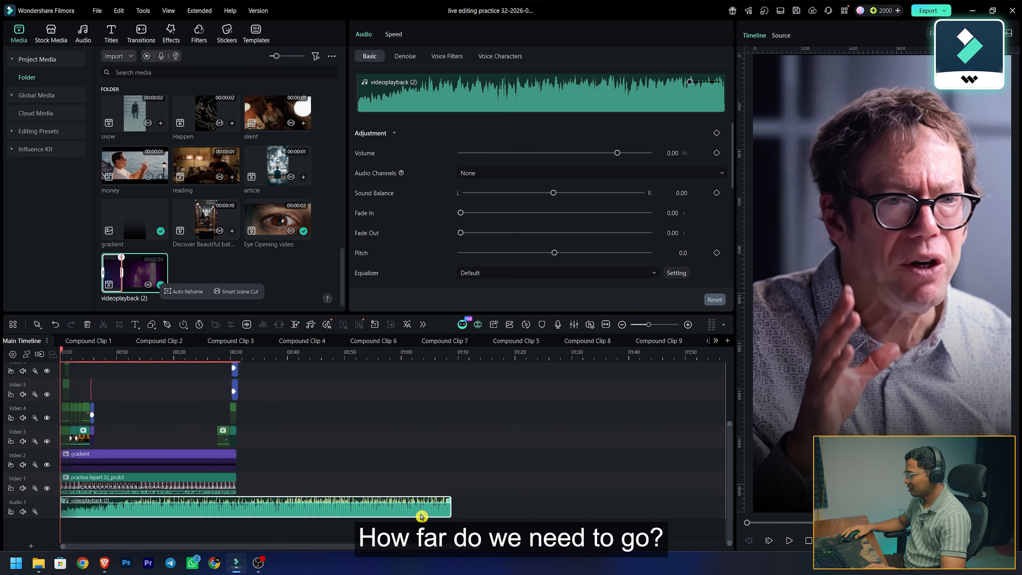
left_click_drag(284, 506, 162, 507)
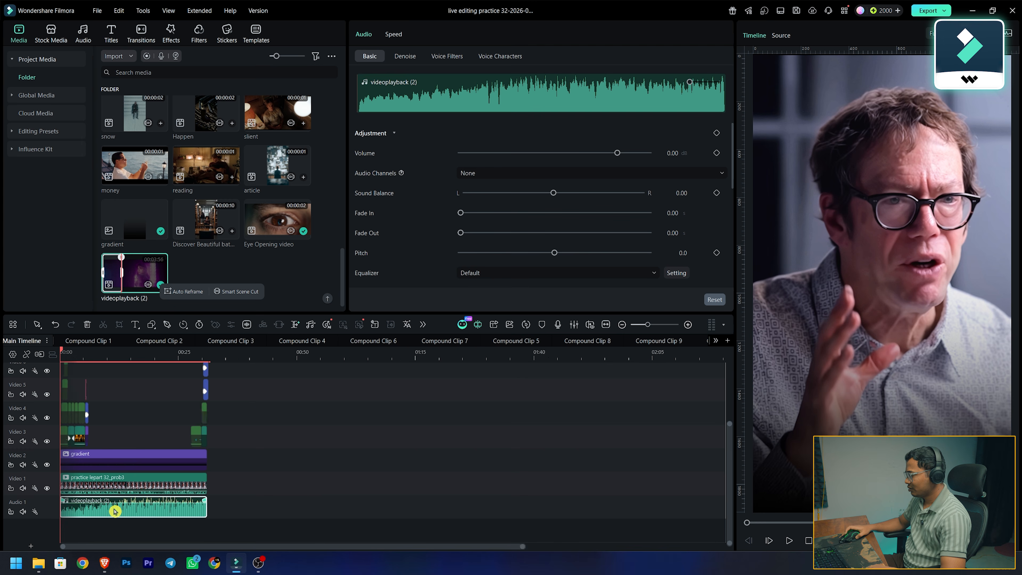
Lower the volume of the videoplayback (2) music clip on Audio 1 to -18.83 dB
scroll(114, 511, "up", 5)
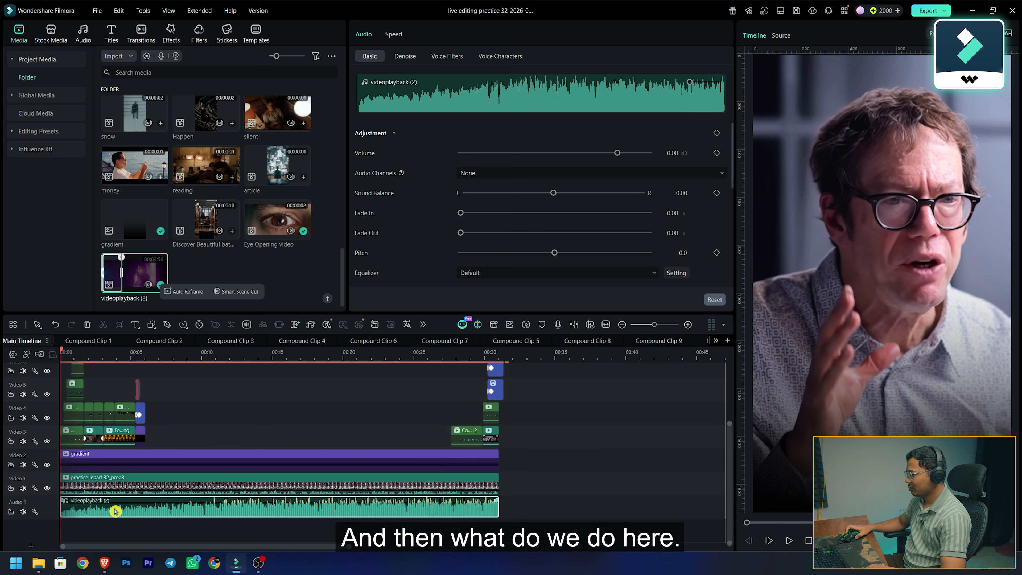
left_click(218, 523)
scroll(183, 519, "up", 2)
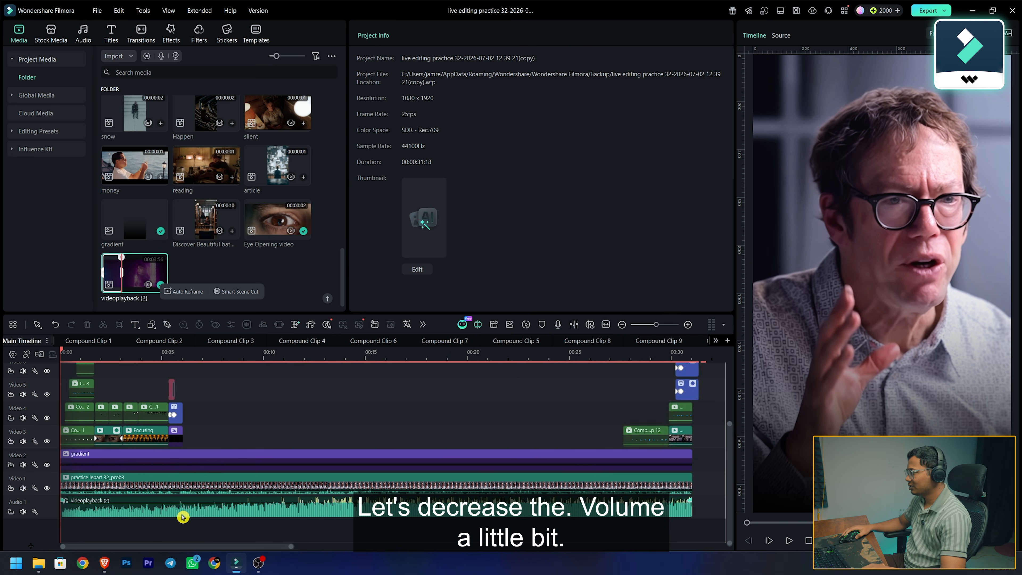
left_click(231, 511)
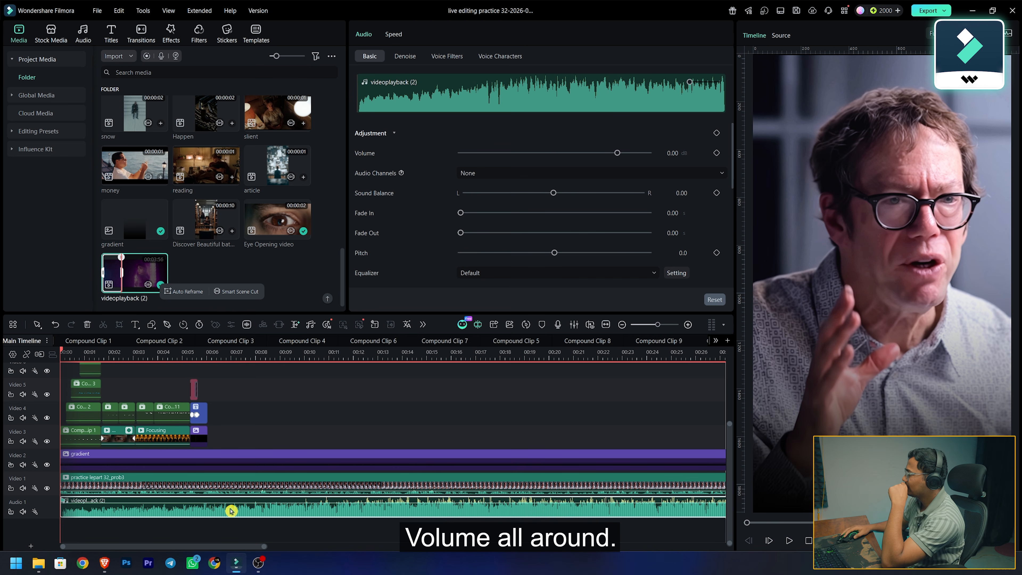
left_click_drag(618, 154, 588, 153)
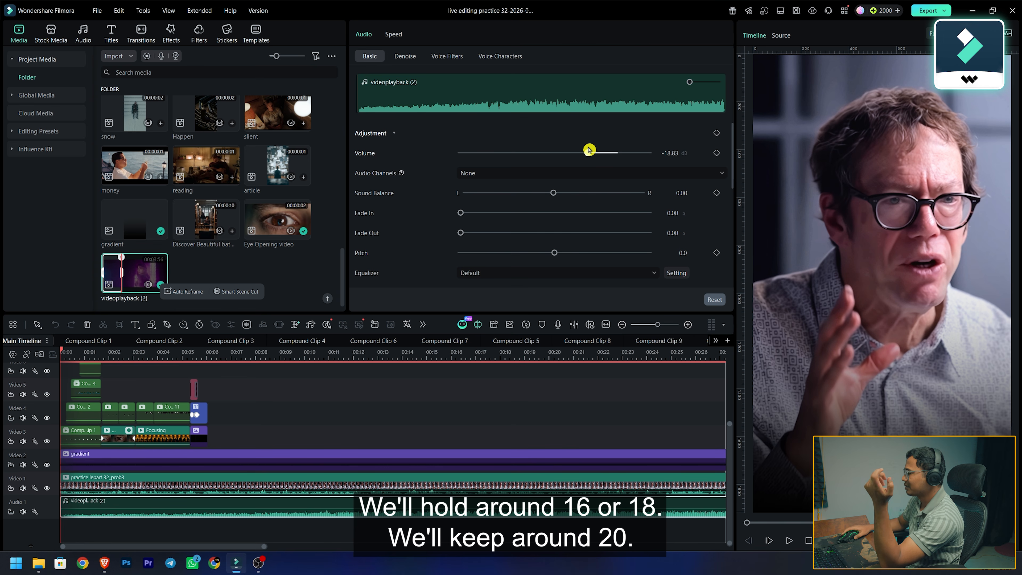
Play the opening seconds of the timeline to check the music level against the speech
left_click(281, 411)
key("space")
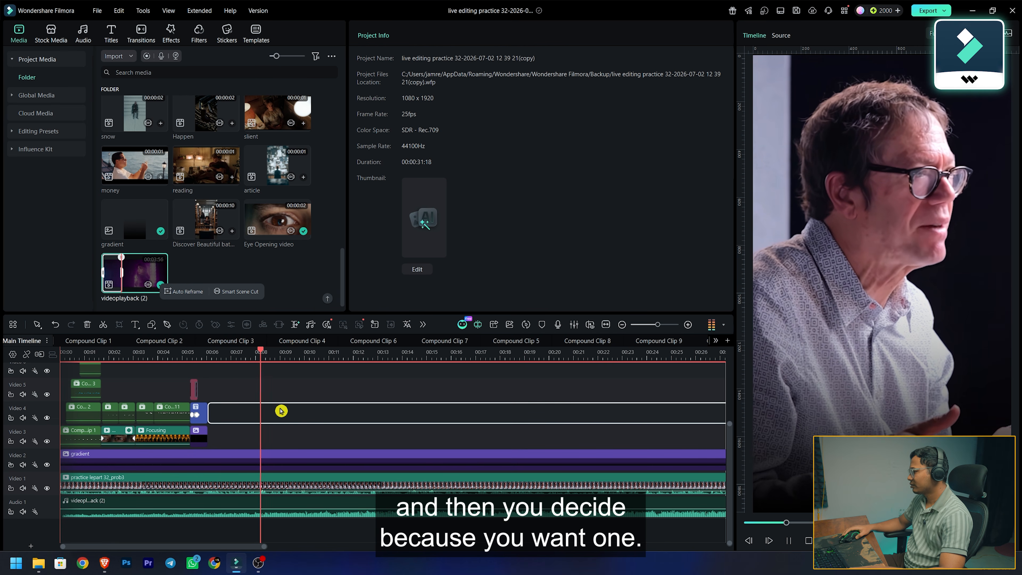
key("space")
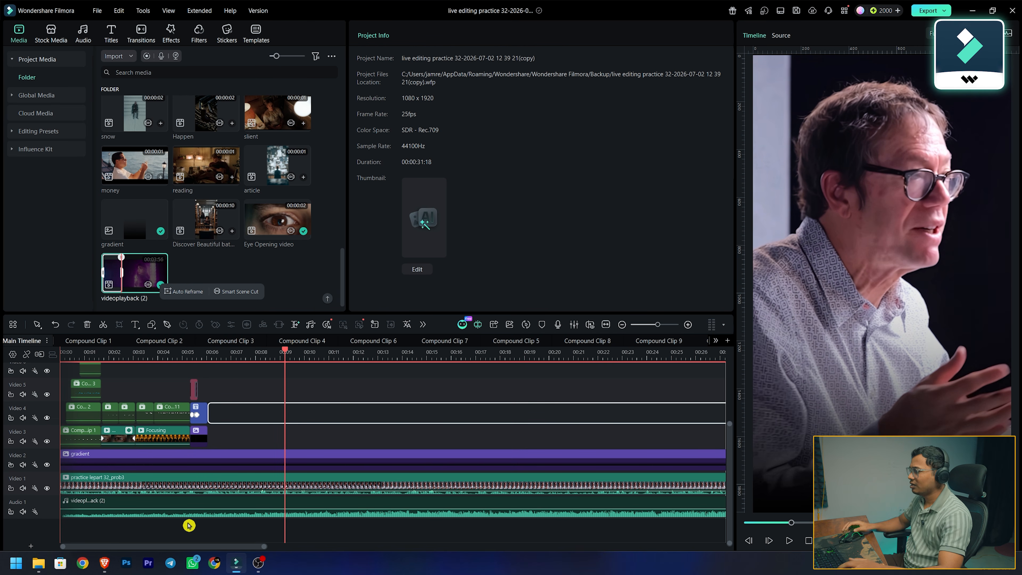
left_click(110, 356)
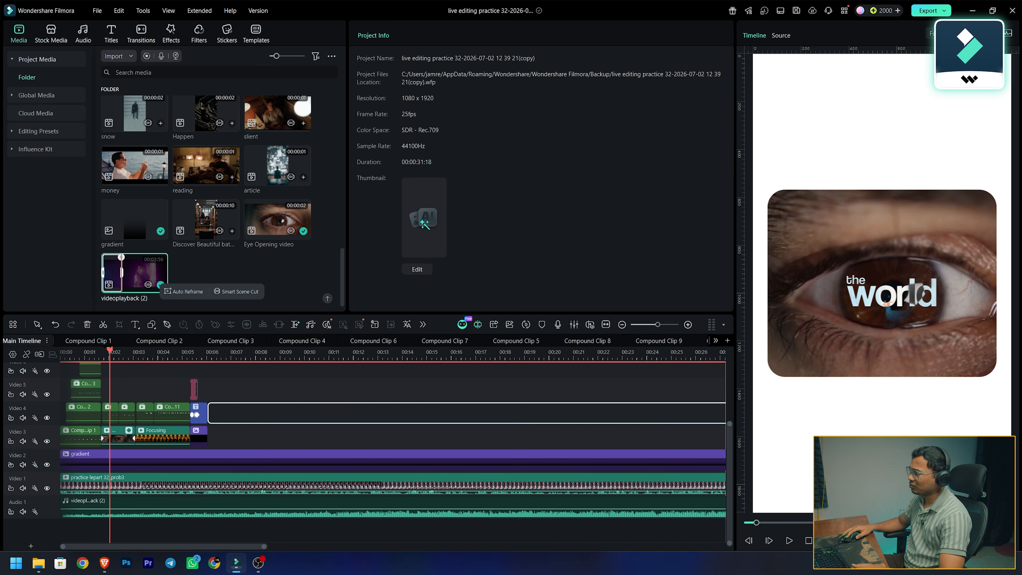
scroll(99, 357, "down", 3)
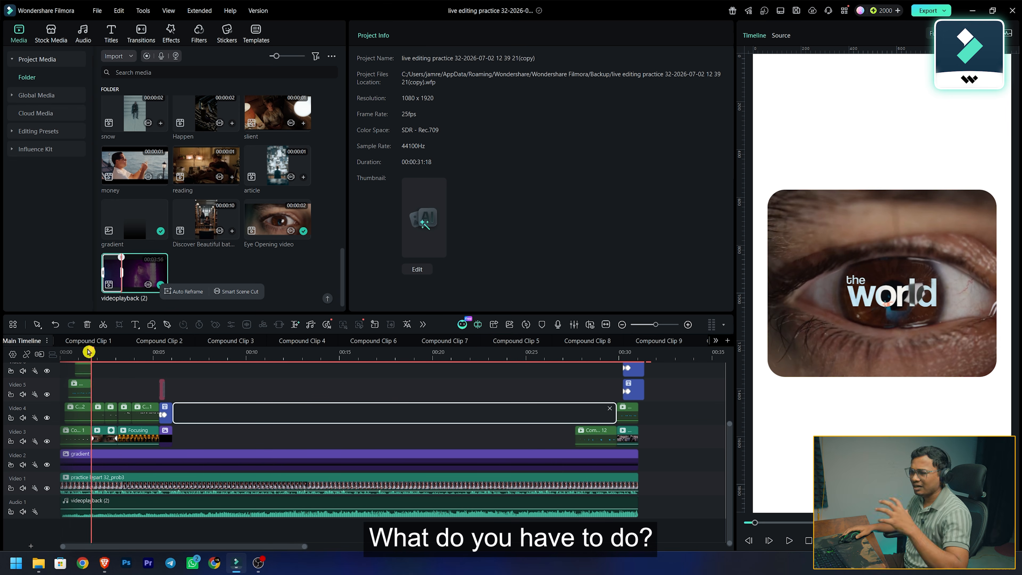
left_click_drag(92, 353, 53, 348)
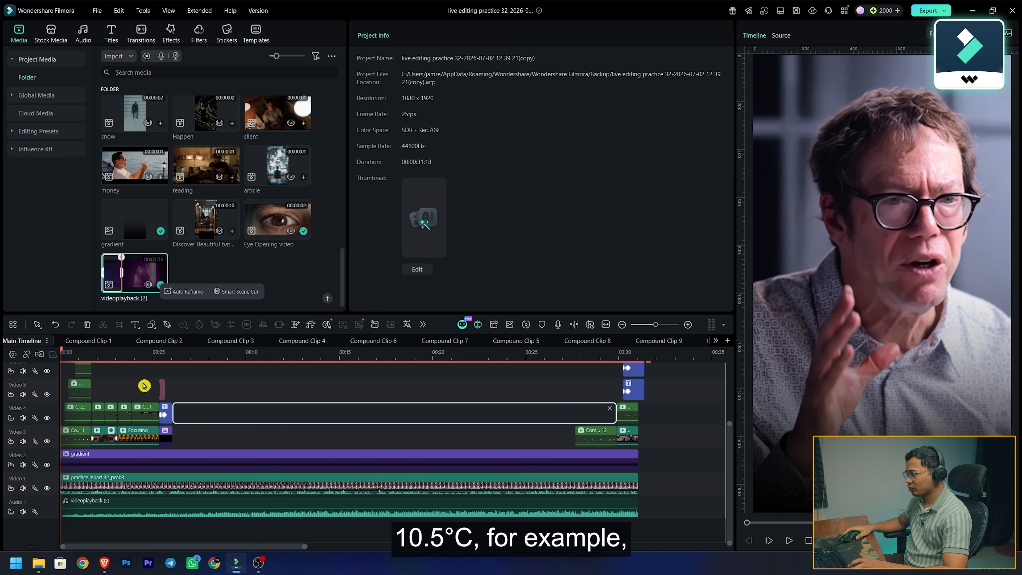
scroll(56, 361, "up", 3)
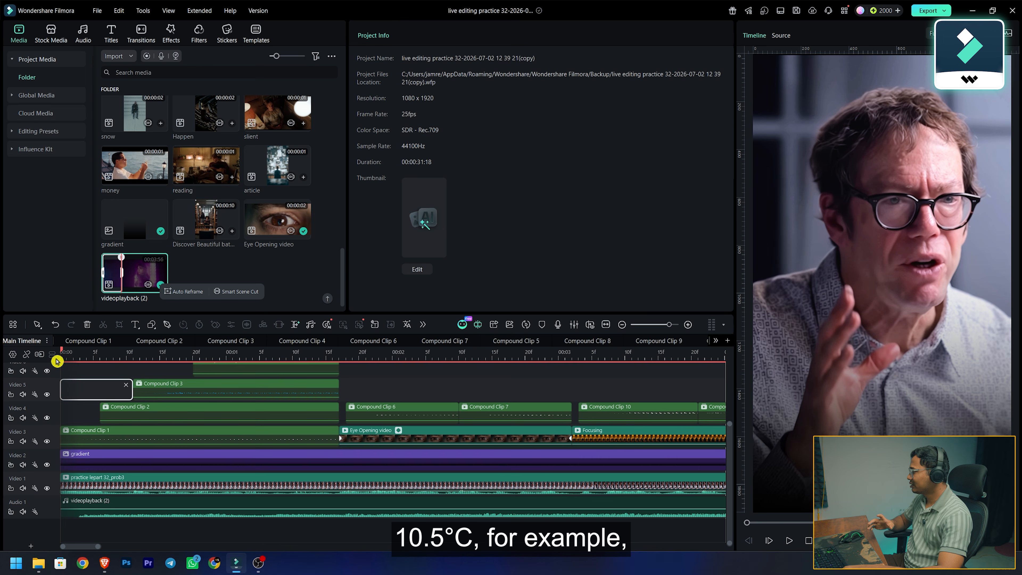
key("space")
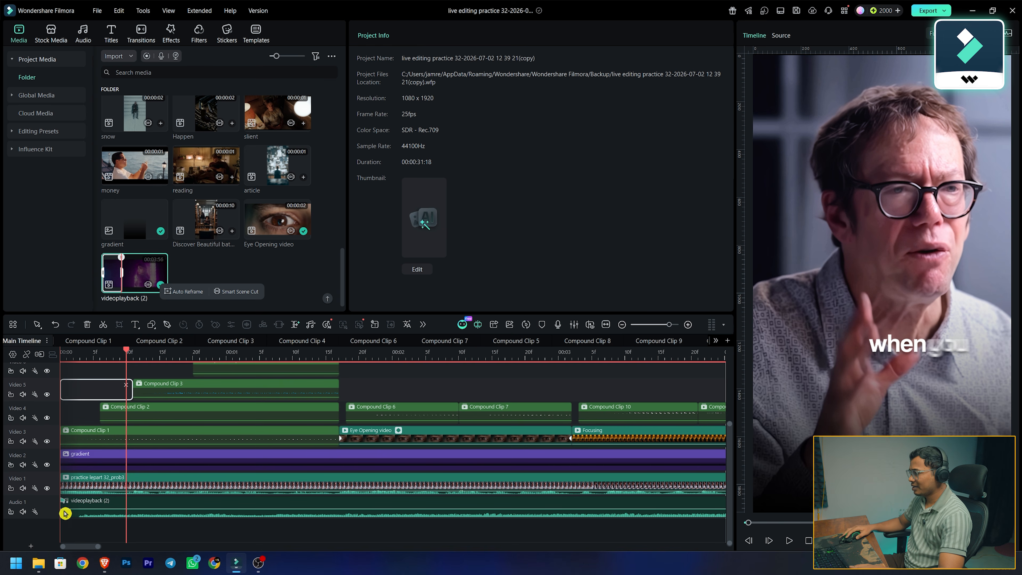
Give the videoplayback (2) music clip a fade-in of 1.31 s and return the playhead to the start
left_click_drag(59, 512, 130, 518)
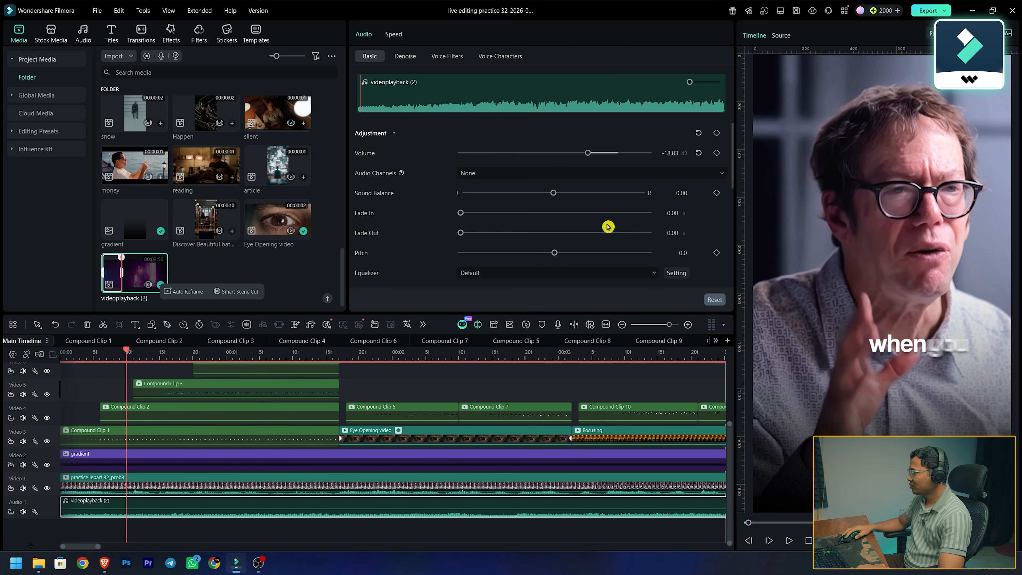
left_click_drag(459, 213, 470, 215)
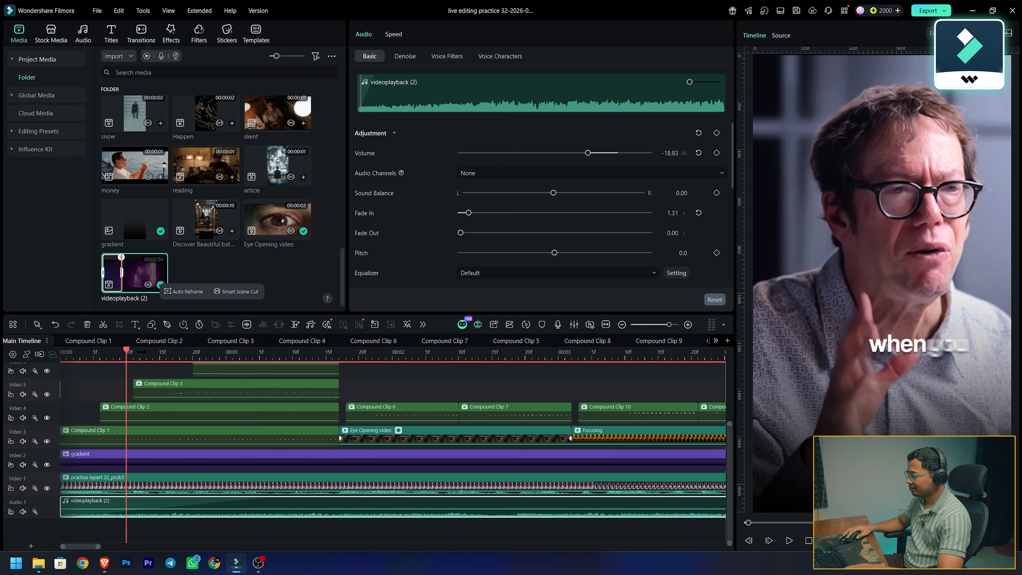
left_click_drag(128, 350, 63, 352)
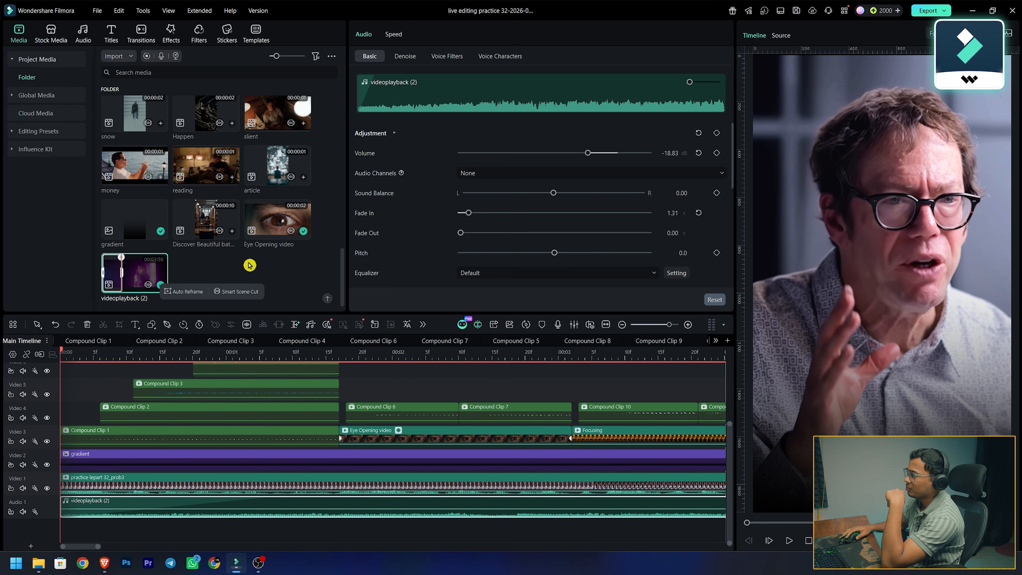
Find Whoosh Swoosh 06 - AISFX among the Whoosh sound effects and download it
left_click(83, 40)
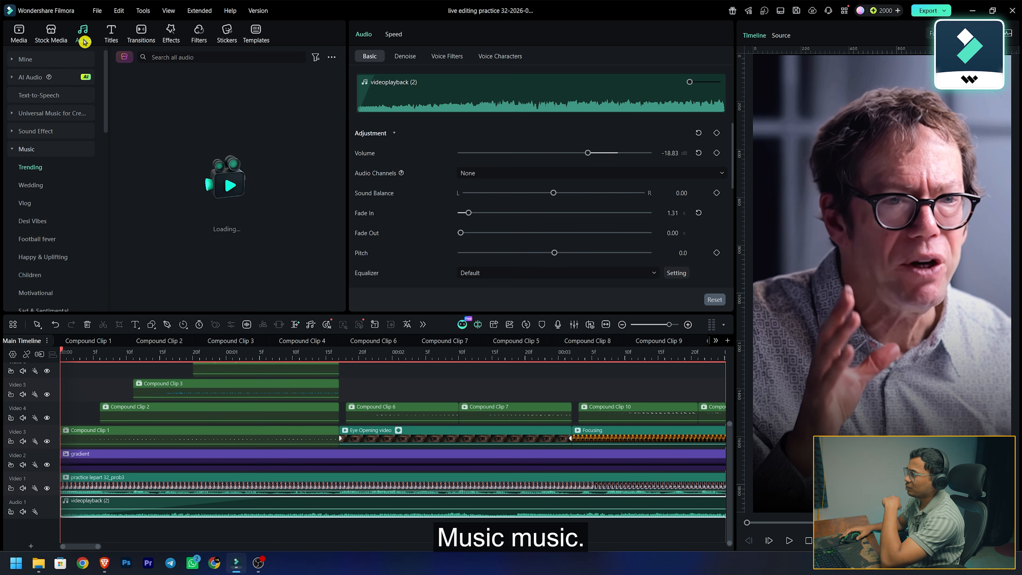
left_click(36, 137)
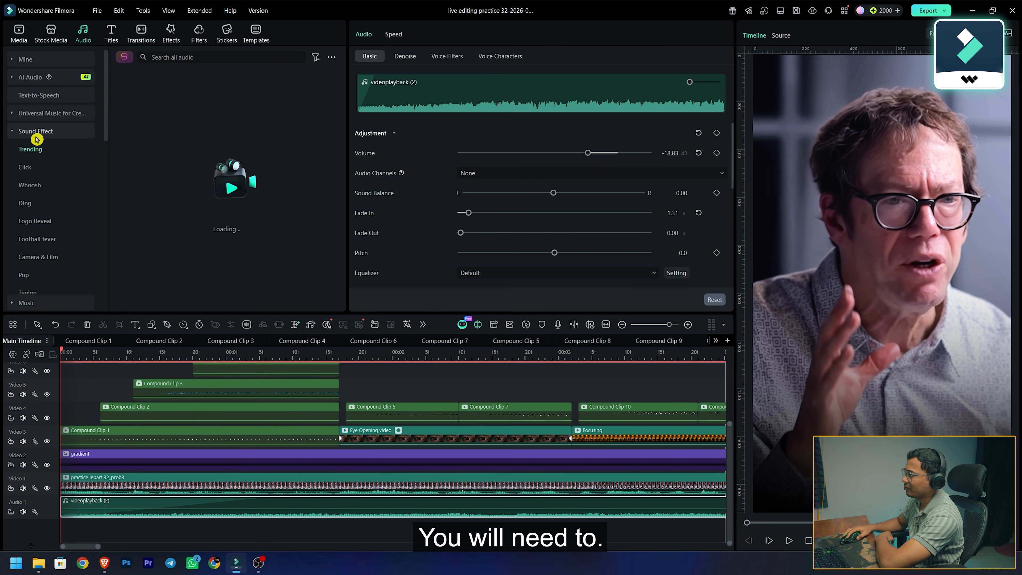
left_click(36, 187)
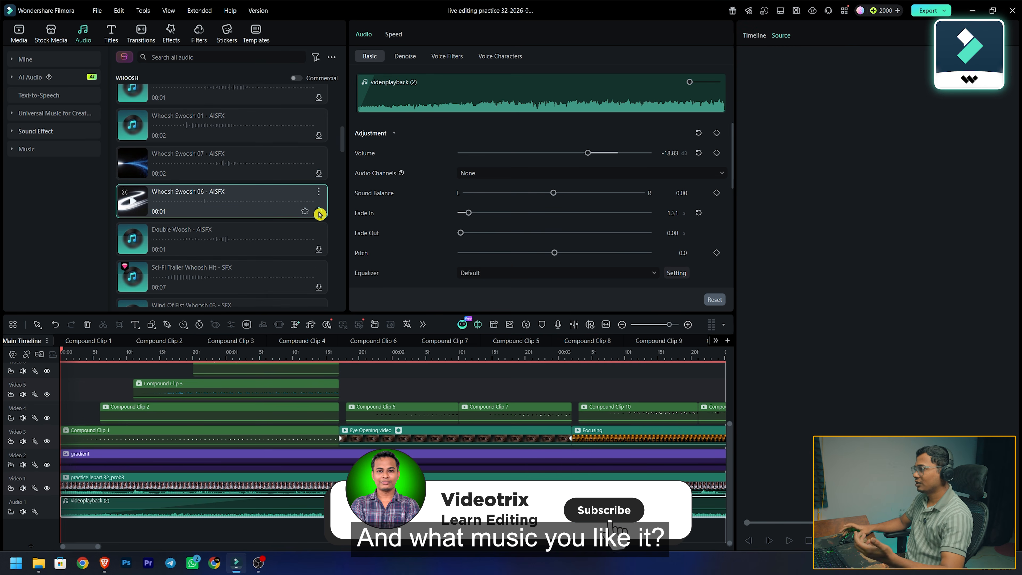
left_click(320, 214)
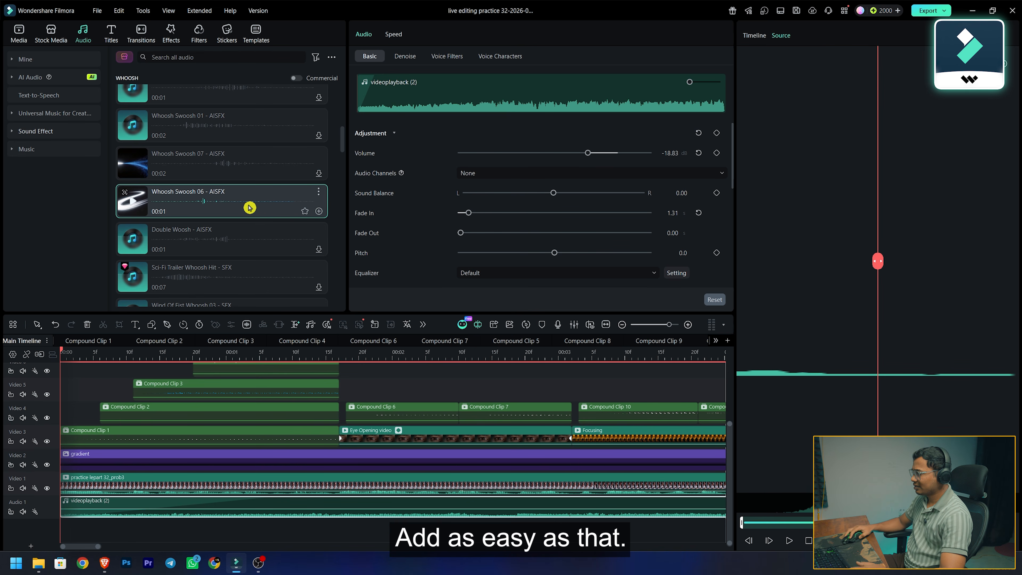
Place Whoosh Swoosh 06 - AISFX on Audio 2 at the start of the timeline
left_click_drag(269, 356, 82, 527)
left_click_drag(61, 534, 94, 534)
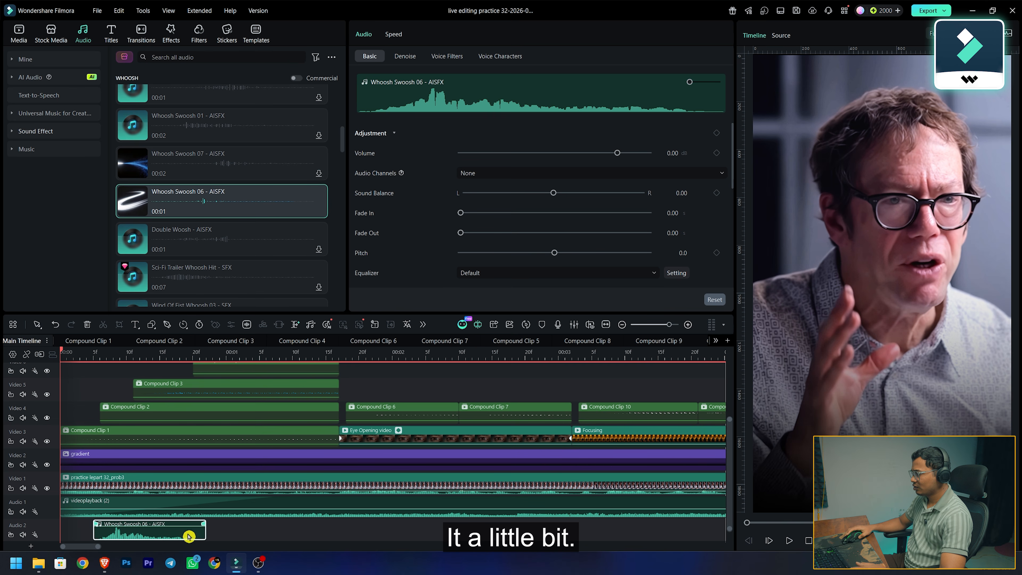
left_click_drag(189, 536, 157, 536)
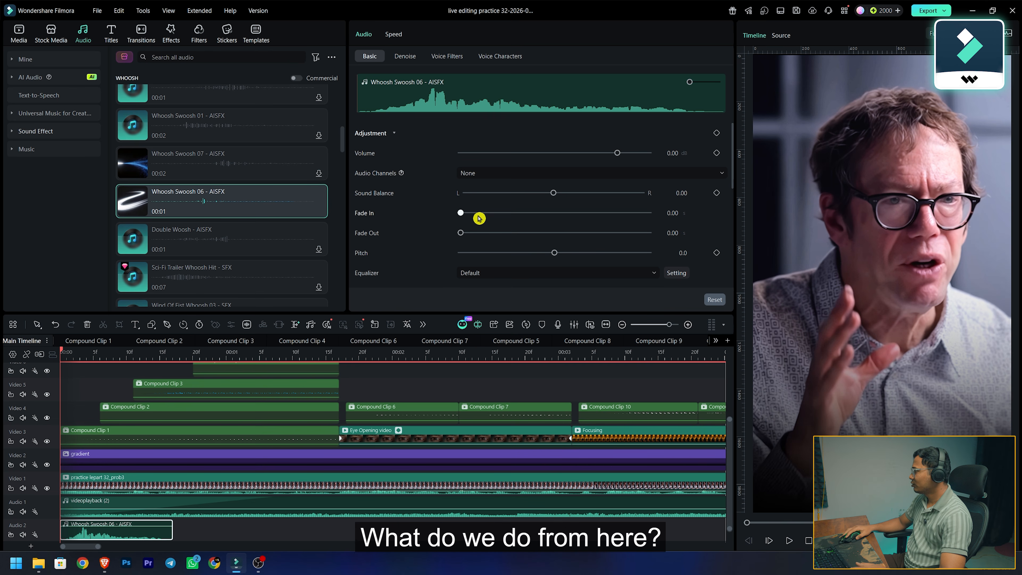
Lower the Whoosh Swoosh 06 clip's volume to -5.78 dB and play back the opening with it
left_click_drag(616, 153, 608, 158)
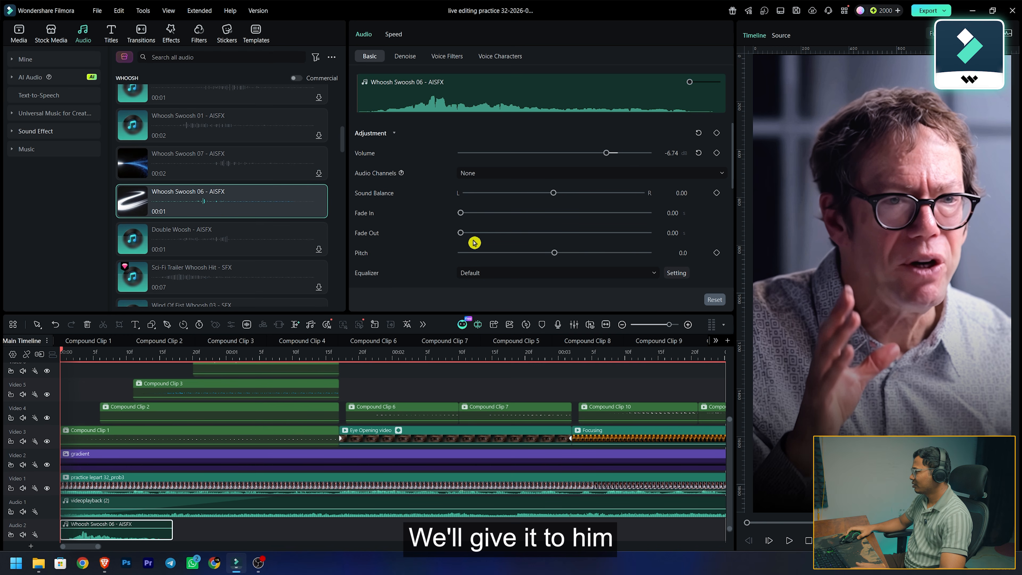
scroll(422, 221, "down", 3)
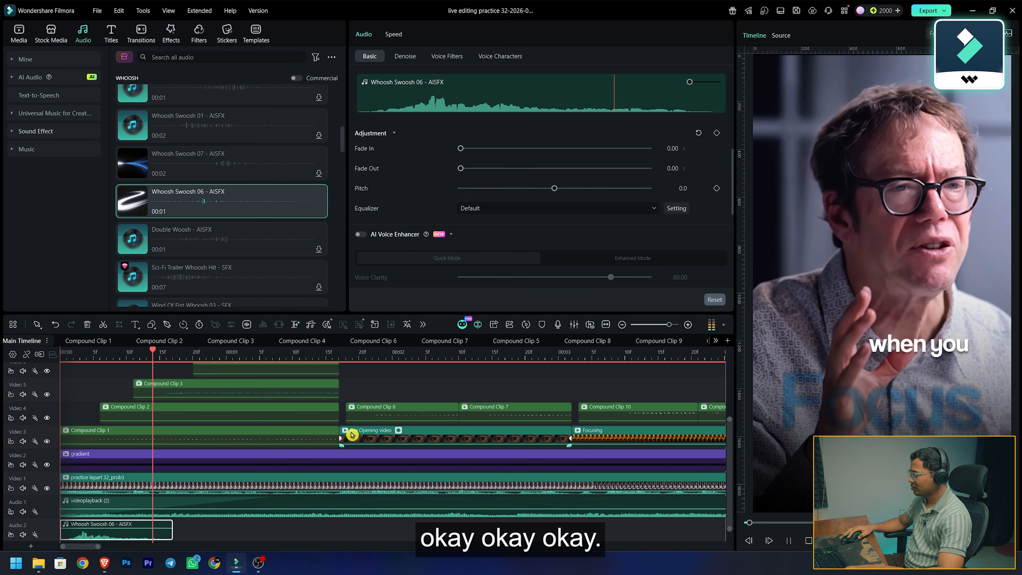
left_click(215, 353)
left_click_drag(217, 356, 88, 379)
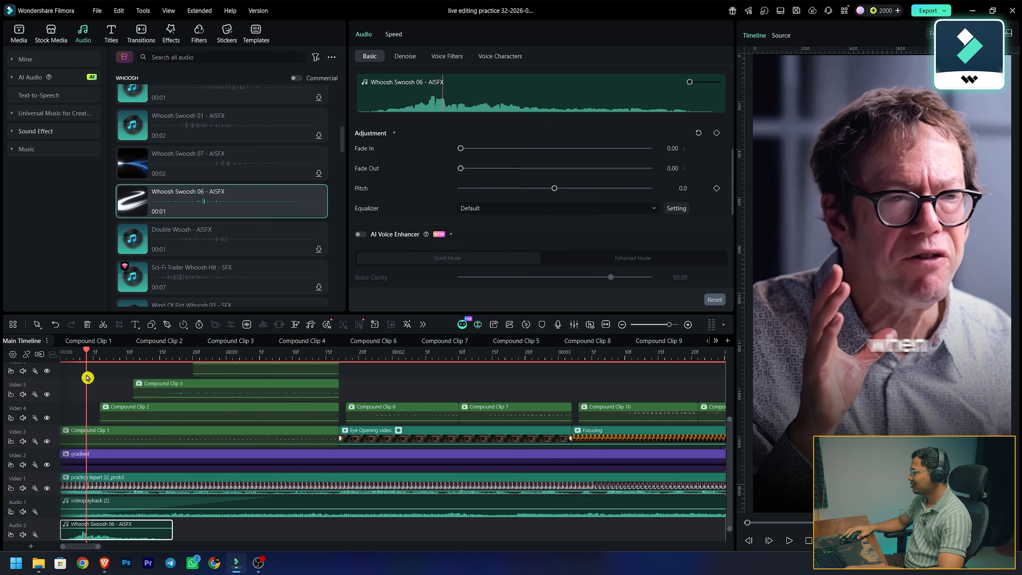
scroll(566, 146, "up", 3)
key("space")
key("space")
left_click_drag(175, 351, 114, 352)
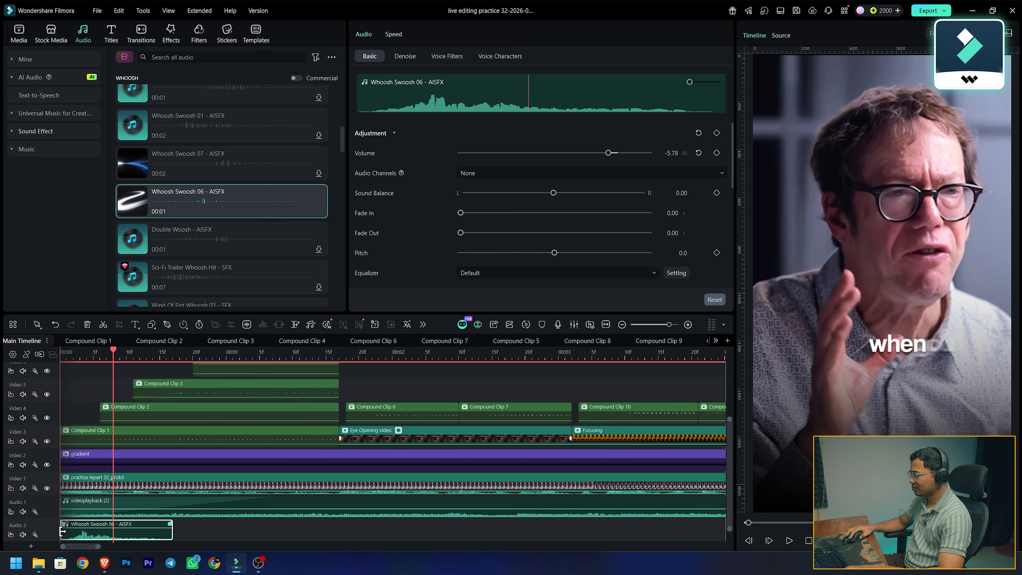
Trim about two frames off the start of the Whoosh Swoosh 06 clip, keeping it at the timeline start, and replay the opening
left_click_drag(64, 532, 88, 543)
left_click_drag(113, 353, 45, 366)
key("space")
key("space")
left_click_drag(162, 354, 58, 372)
key("space")
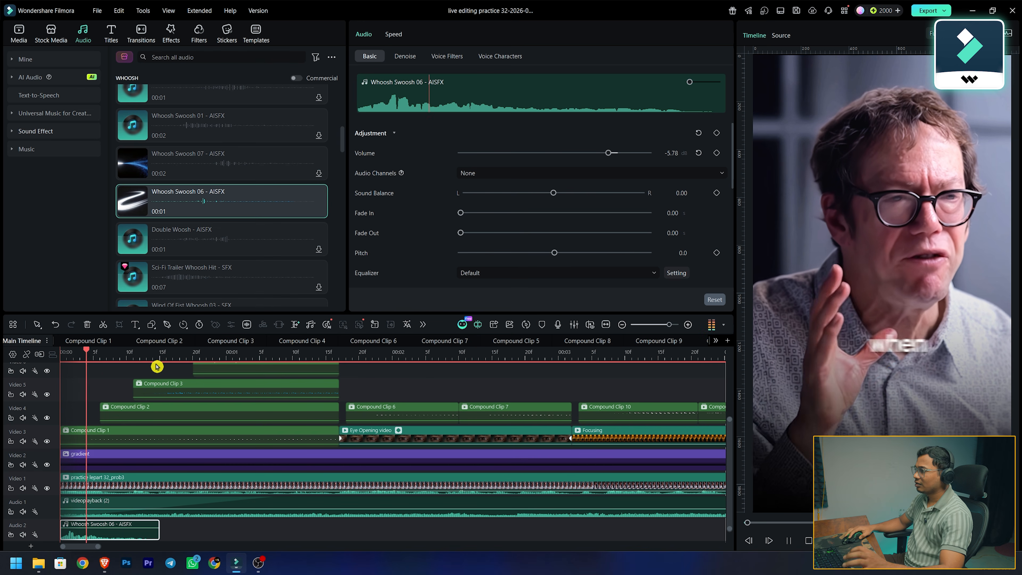
key("space")
left_click_drag(142, 352, 59, 359)
key("space")
key("space")
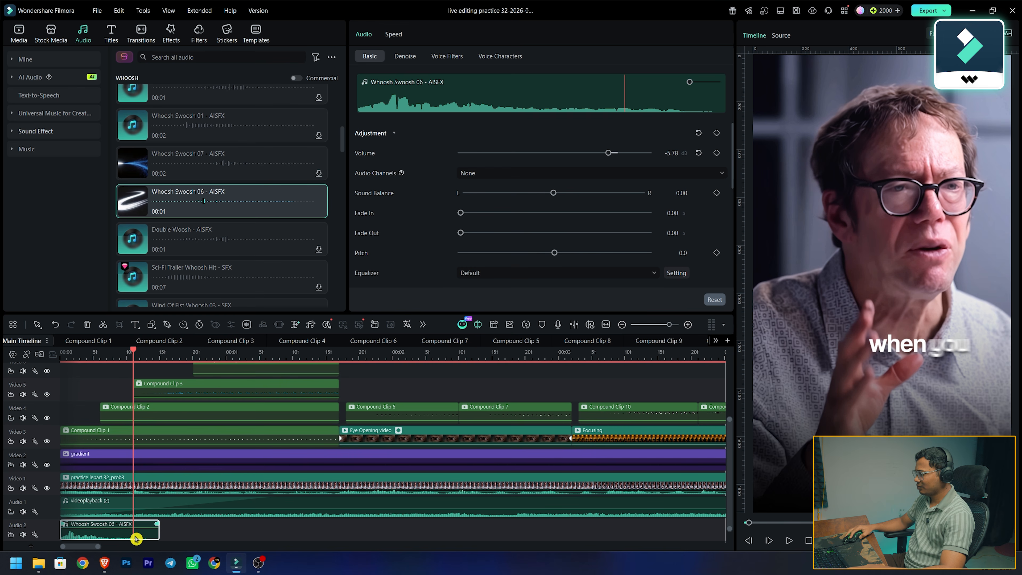
Duplicate the Whoosh Swoosh 06 clip onto Audio 3, align its start with Compound Clip 2, and play back the result
left_click_drag(136, 539, 258, 534)
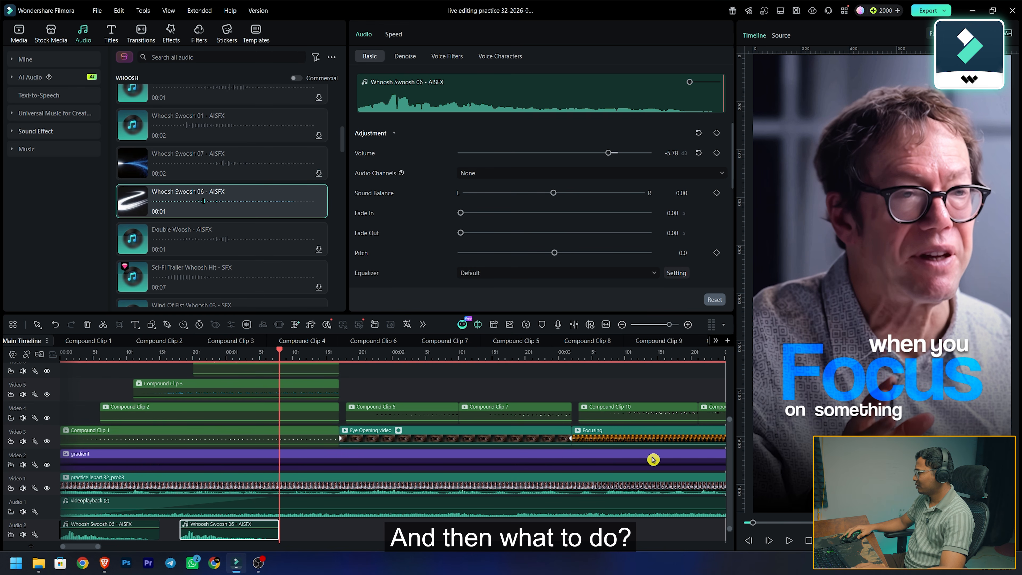
left_click_drag(730, 422, 721, 489)
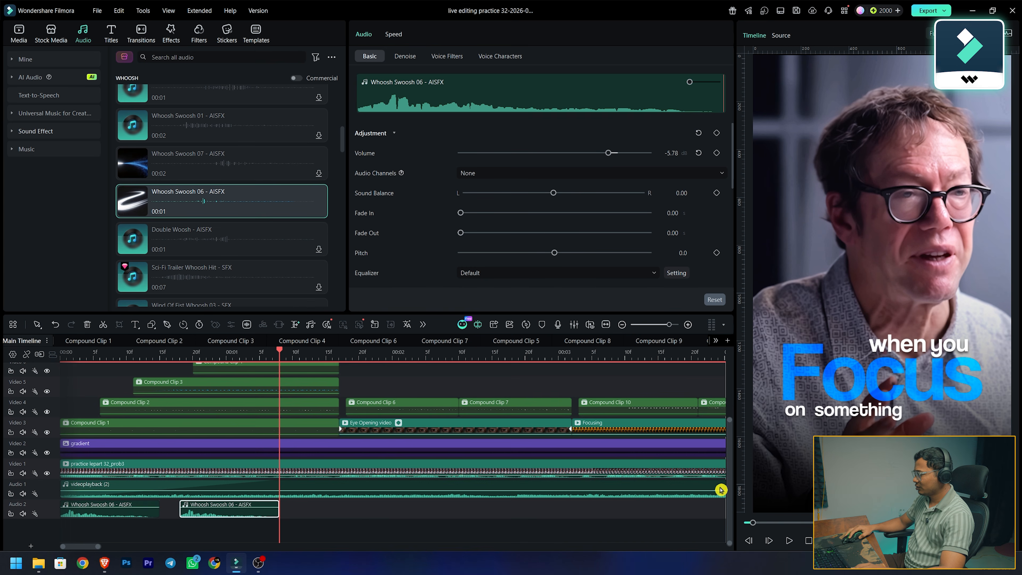
left_click(249, 521)
left_click_drag(251, 512, 163, 532)
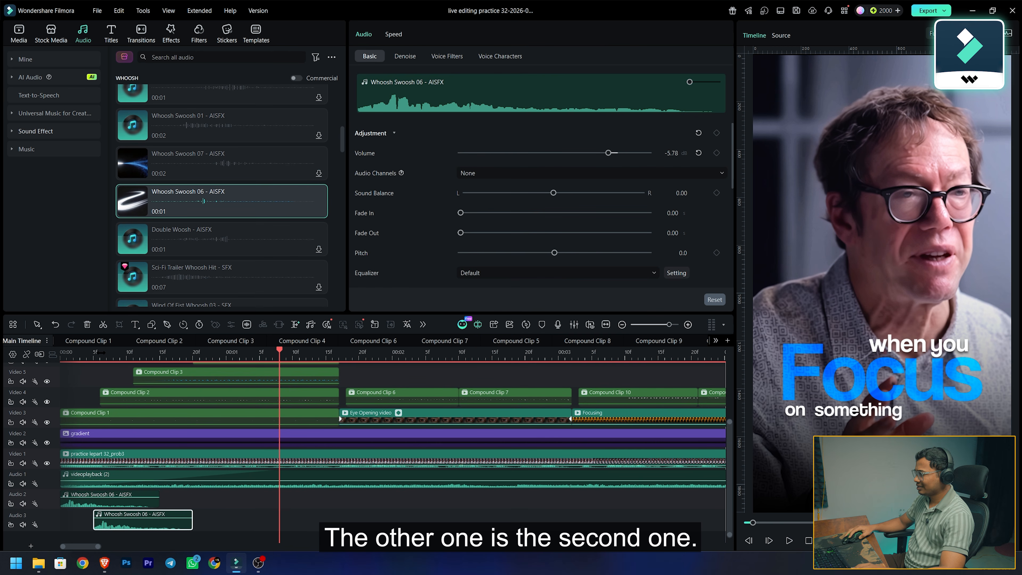
left_click(99, 353)
left_click_drag(128, 526, 137, 531)
left_click_drag(100, 350, 57, 355)
key("space")
key("space")
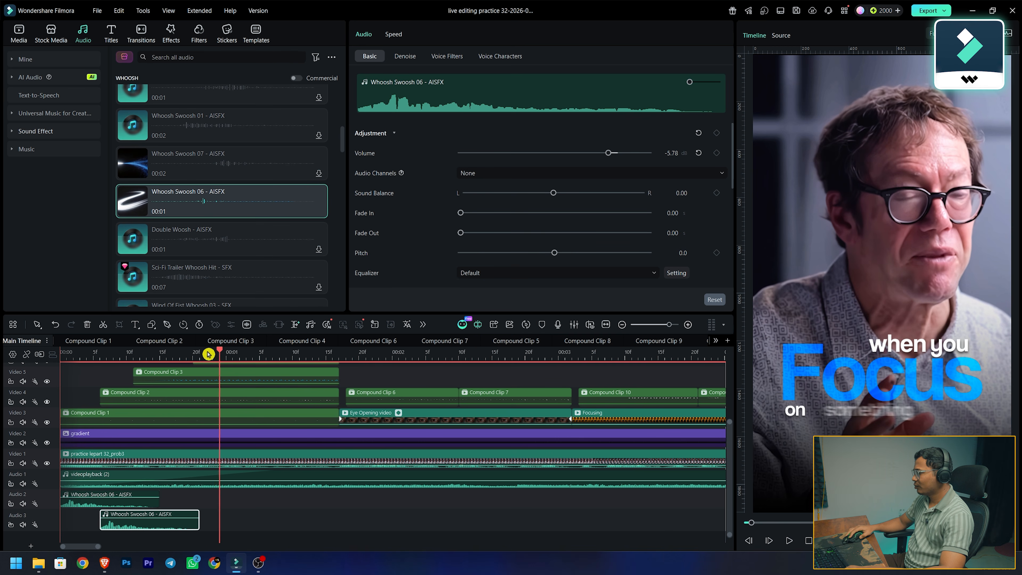
left_click_drag(208, 354, 129, 375)
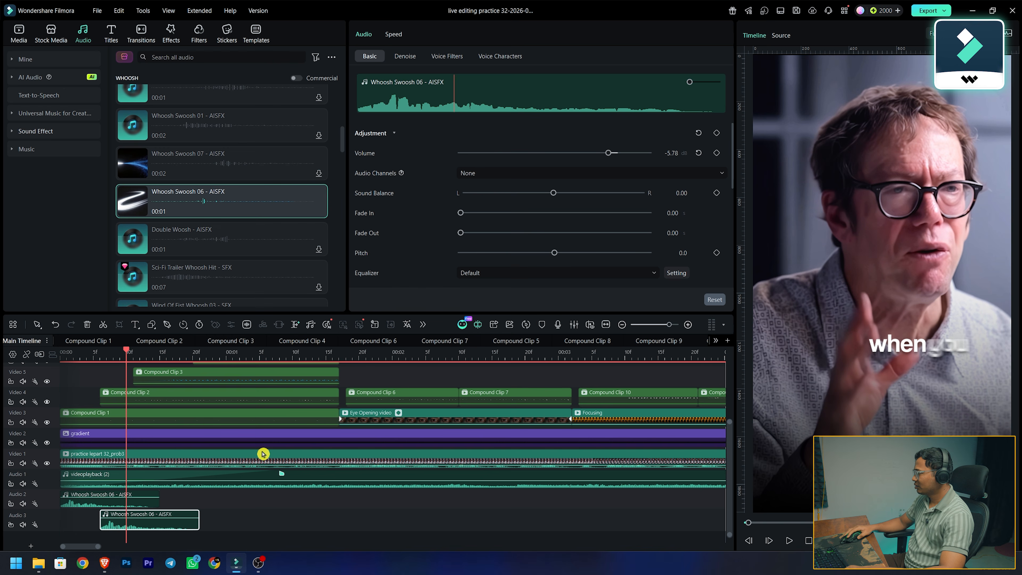
Set the pitch to -2.2 on the Audio 3 whoosh clip and -3.0 on the Audio 2 whoosh clip
left_click_drag(551, 254, 537, 253)
key("space")
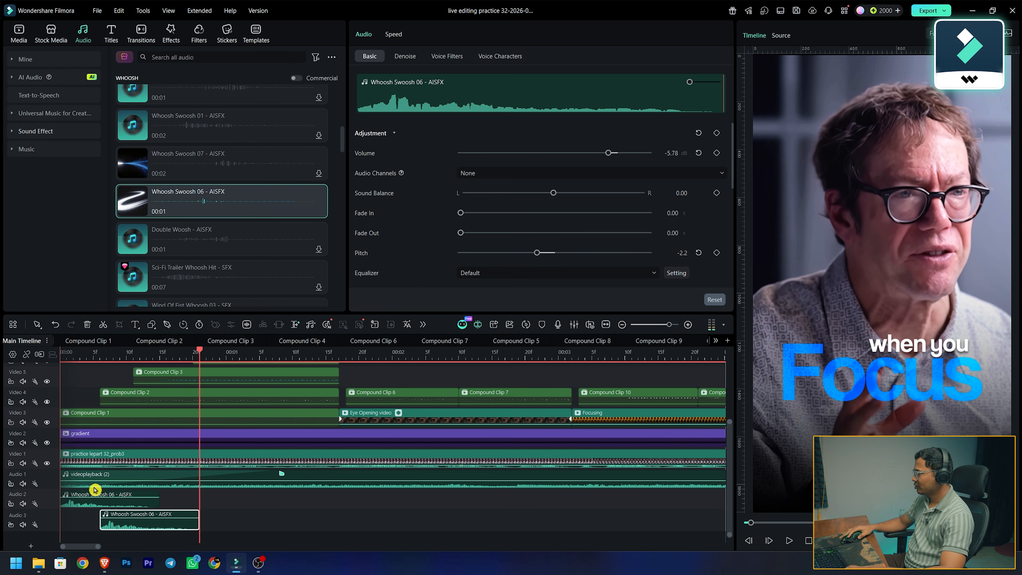
left_click(93, 497)
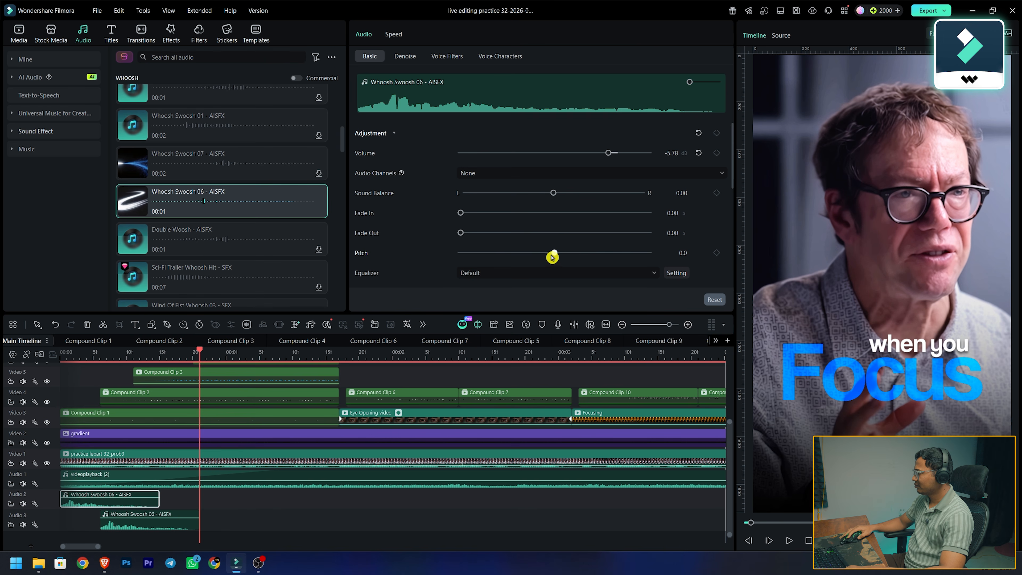
left_click_drag(553, 255, 531, 253)
Add the smoke wind Whoosh Swoosh 10 sound effect to Audio 2 after the first whoosh clip and shorten its end
scroll(187, 409, "up", 1)
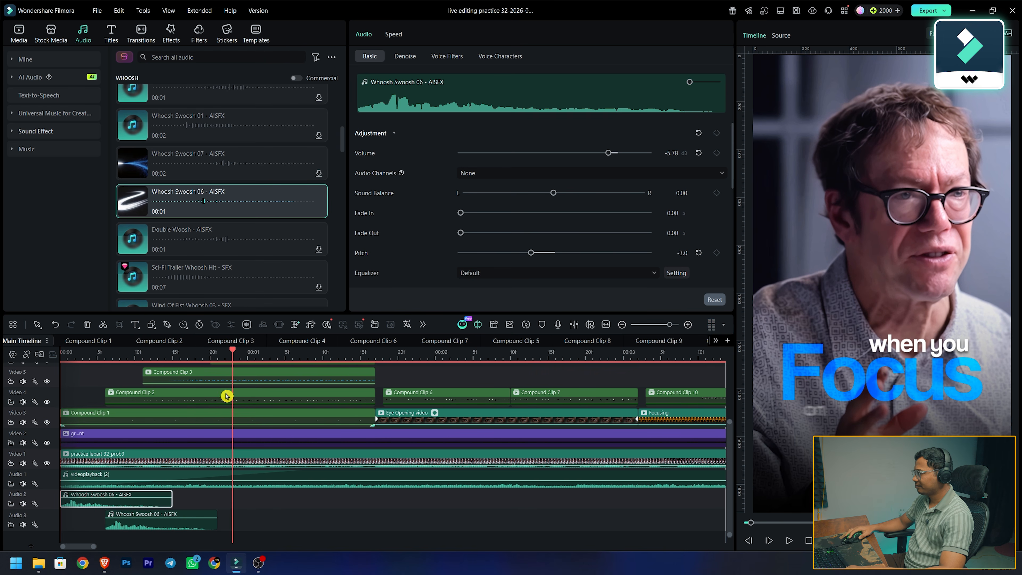
left_click_drag(232, 354, 226, 353)
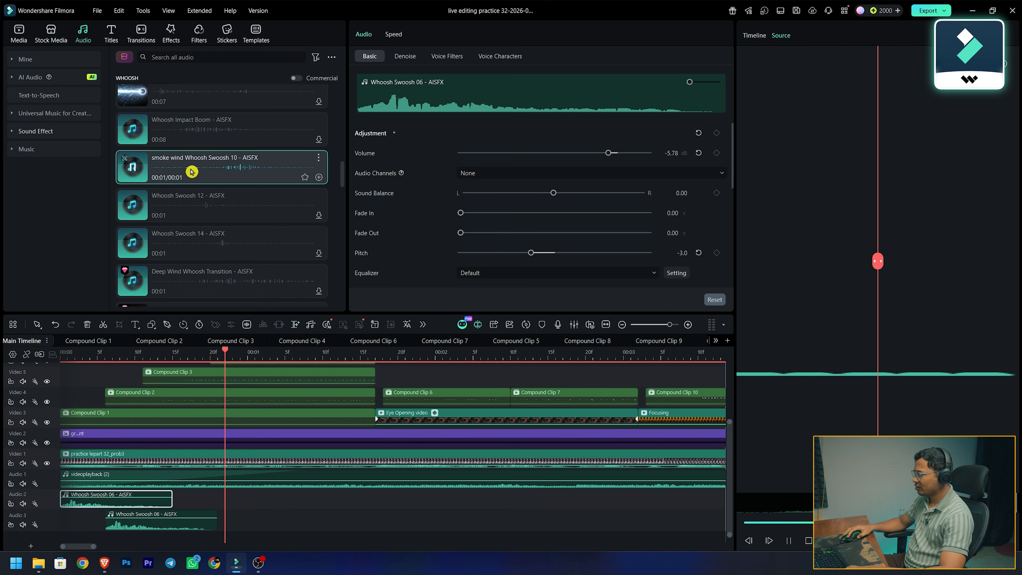
left_click_drag(192, 171, 286, 505)
left_click_drag(351, 508, 289, 518)
left_click_drag(383, 502, 345, 503)
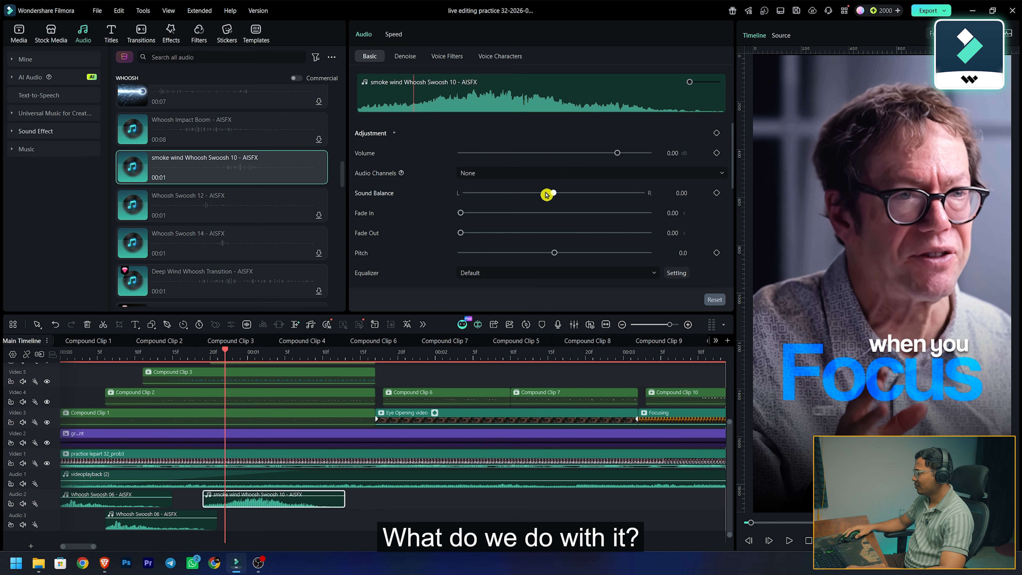
Set the smoke wind Whoosh Swoosh 10 clip's volume to -7.37 dB and its pitch to 1.6
left_click_drag(615, 152, 608, 155)
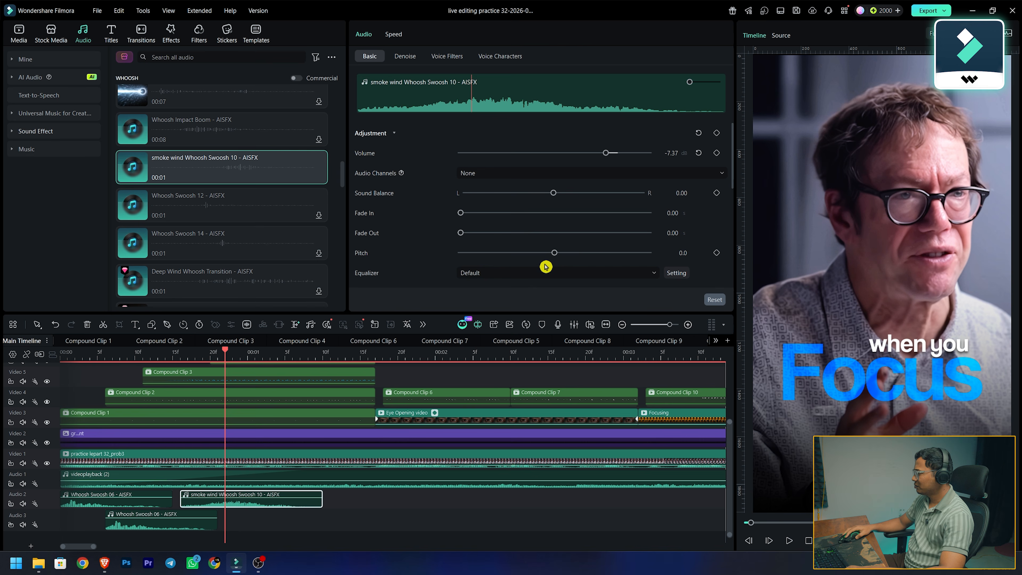
left_click_drag(557, 256, 567, 253)
Move the smoke wind Whoosh Swoosh 10 clip to Audio 4 near the start of Compound Clip 3 and play back the opening
mouse_move(151, 353)
left_mouse_down()
mouse_move(171, 354)
mouse_move(151, 354)
left_mouse_up()
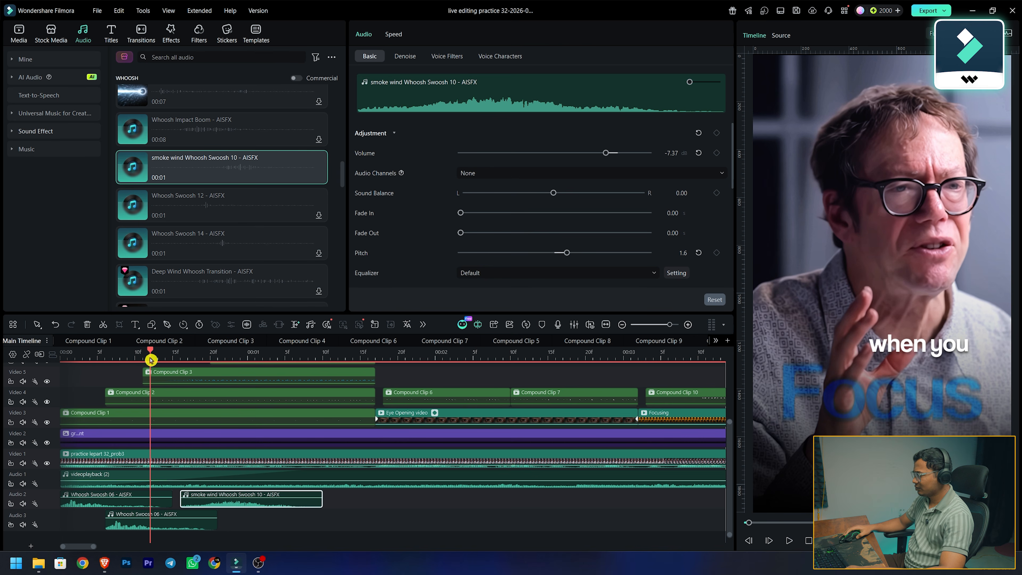
scroll(463, 501, "down", 1)
left_click_drag(252, 488, 213, 537)
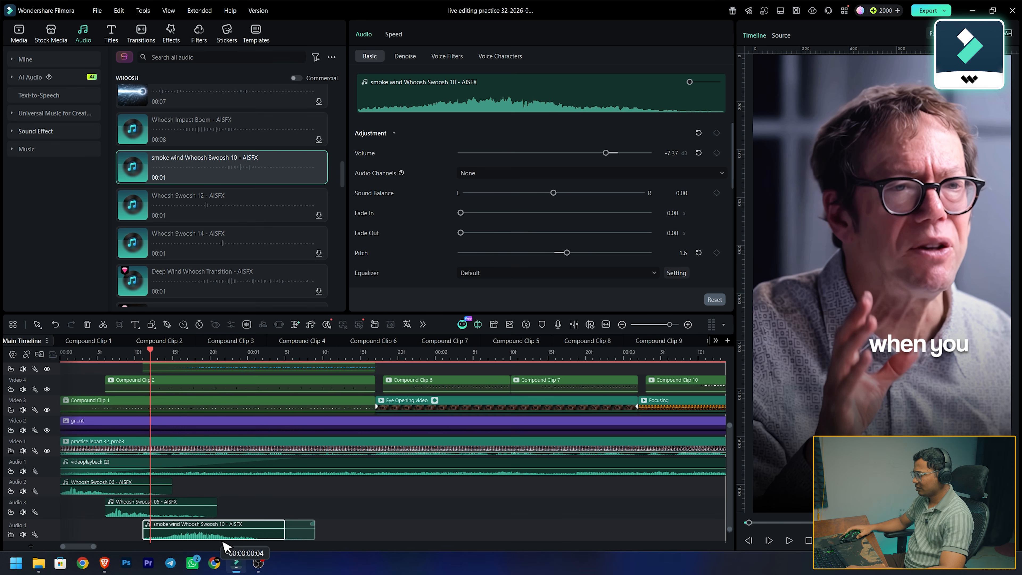
left_click_drag(151, 353, 66, 354)
left_click(378, 517)
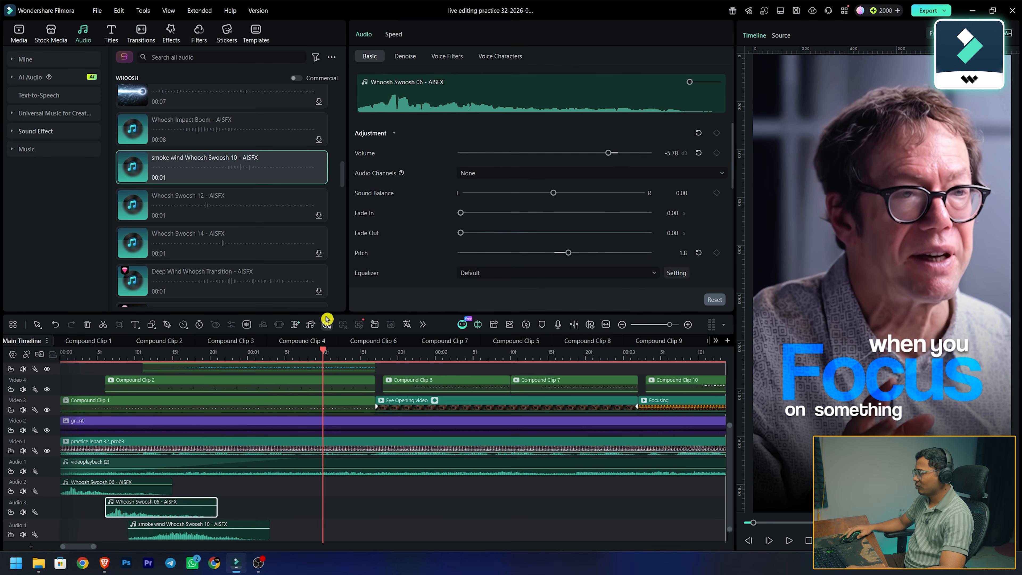
left_click(293, 353)
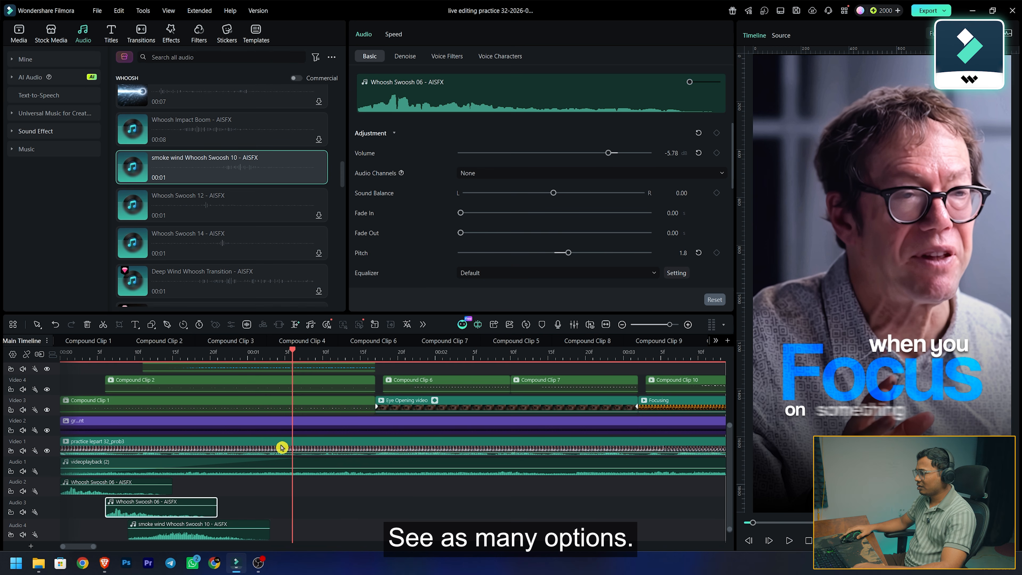
Examine the whoosh effects library and the selected clip's Basic, Denoise, Voice Filters and Voice Characters audio settings
scroll(286, 478, "down", 2)
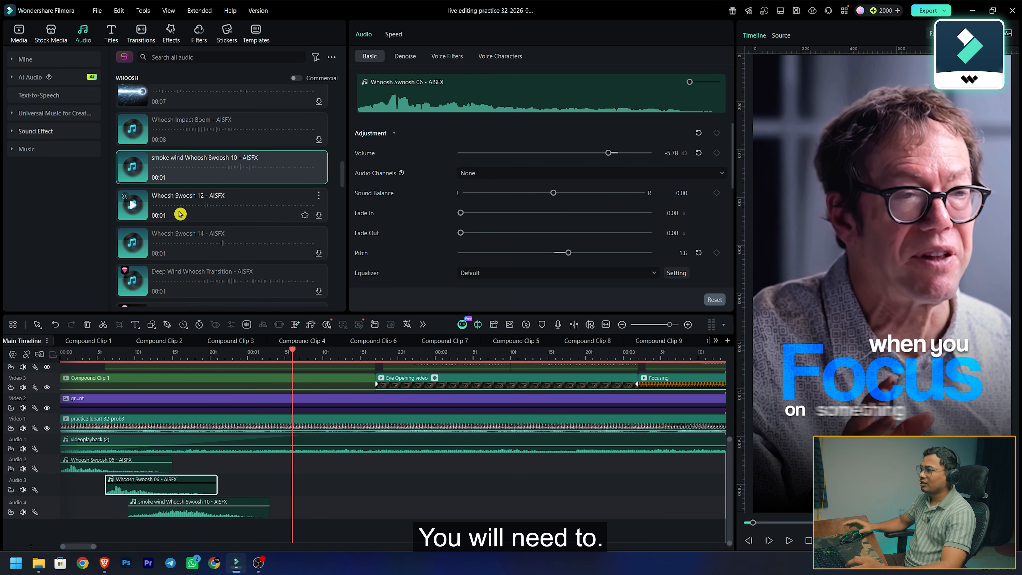
scroll(184, 216, "down", 4)
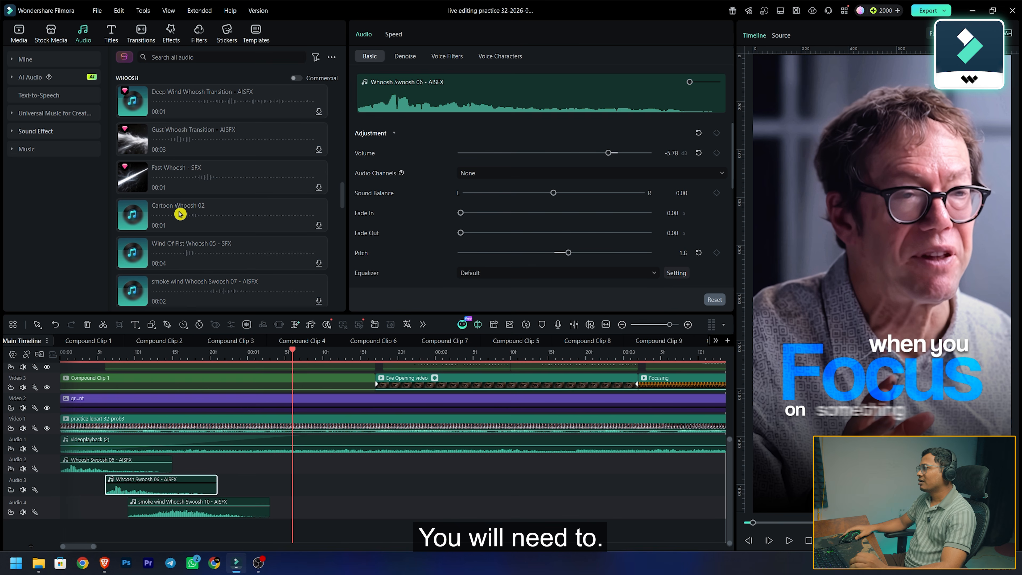
scroll(406, 193, "down", 3)
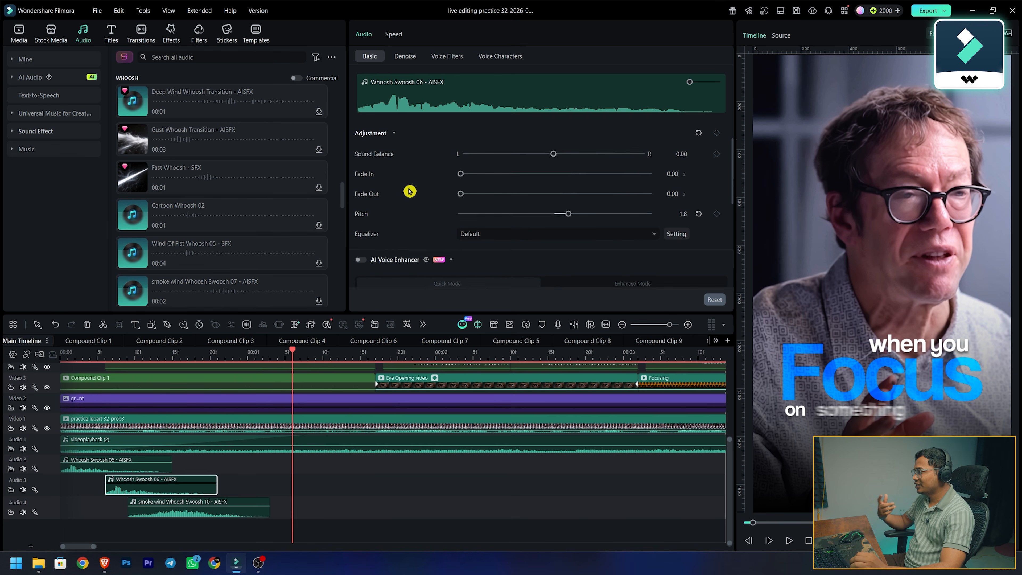
scroll(409, 191, "down", 3)
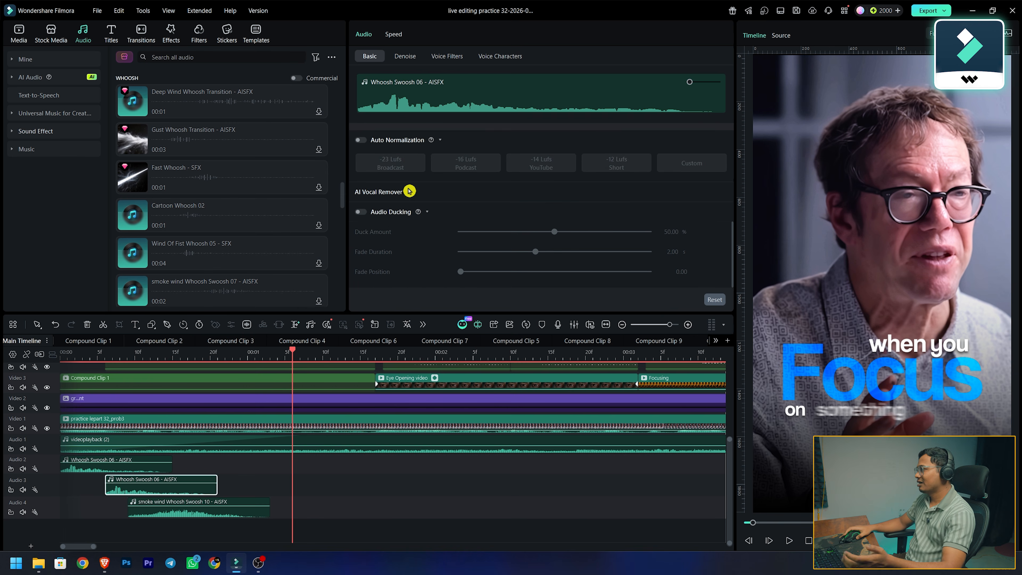
scroll(424, 220, "up", 5)
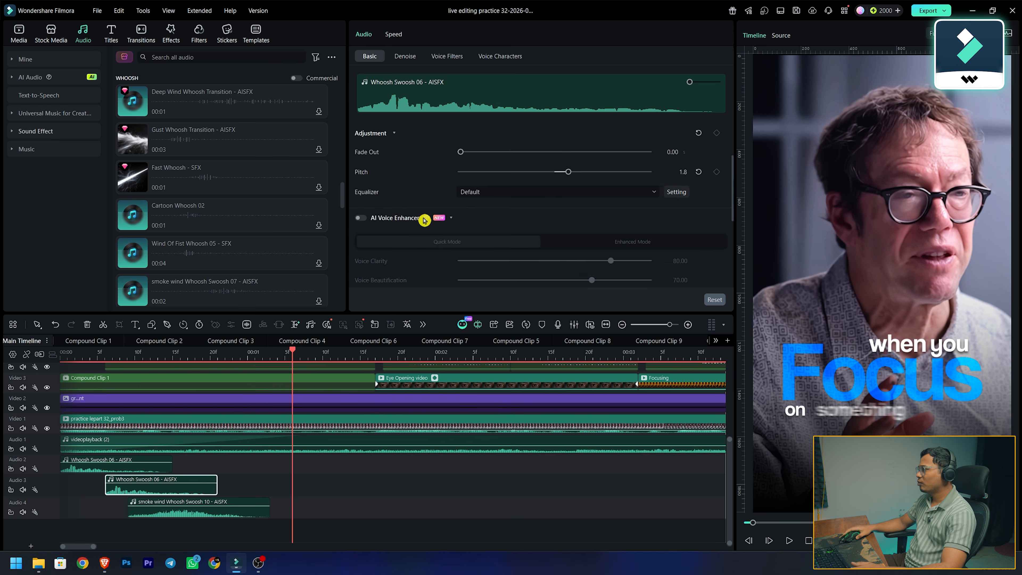
scroll(434, 203, "down", 5)
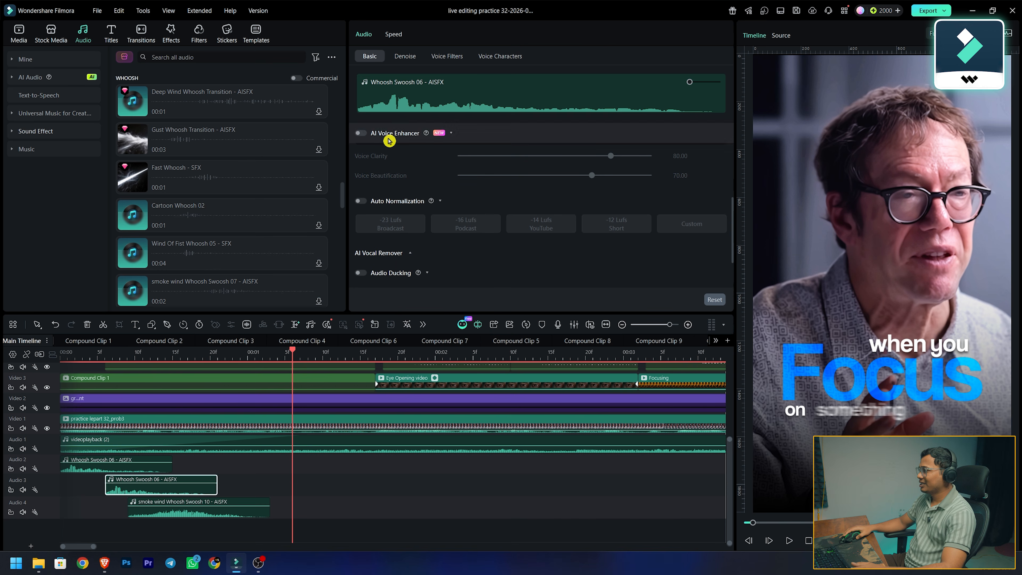
scroll(406, 246, "down", 2)
scroll(422, 244, "up", 6)
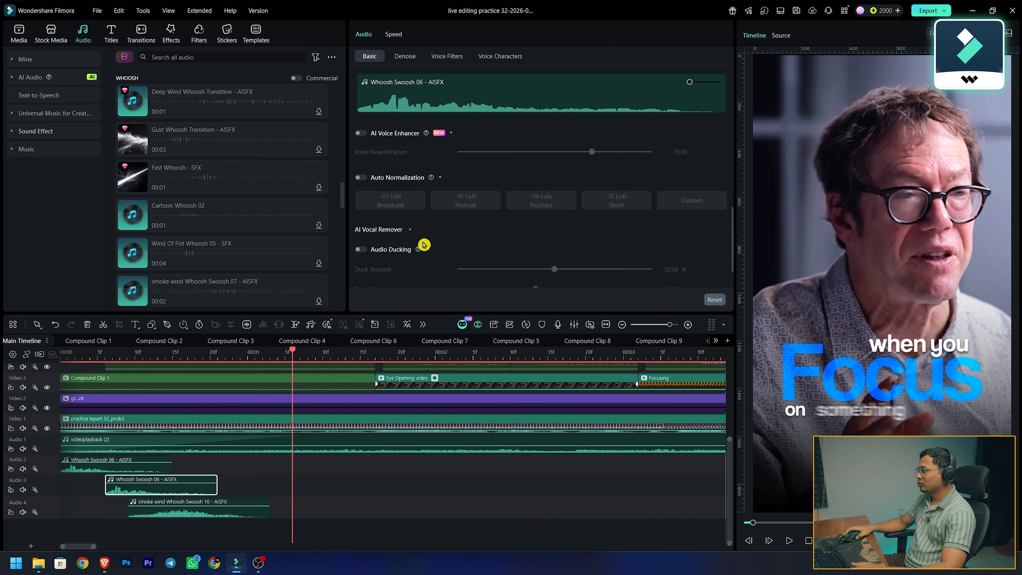
scroll(425, 232, "up", 1)
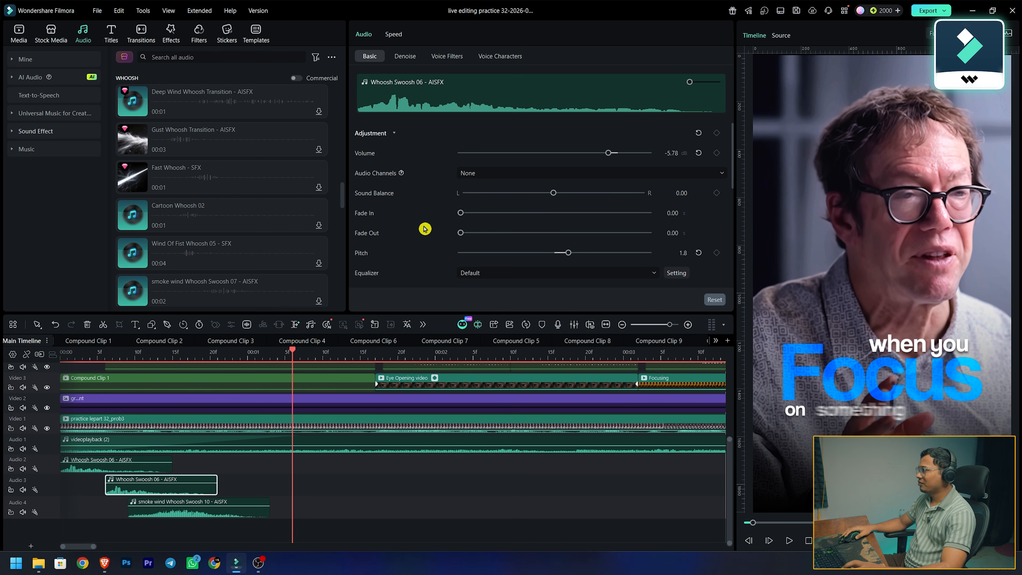
left_click(407, 59)
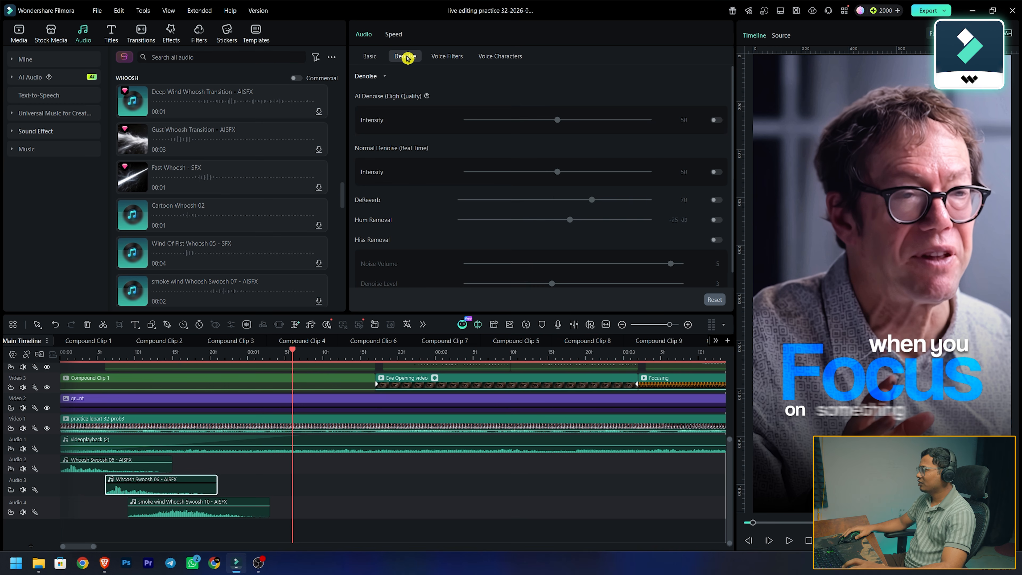
left_click(447, 57)
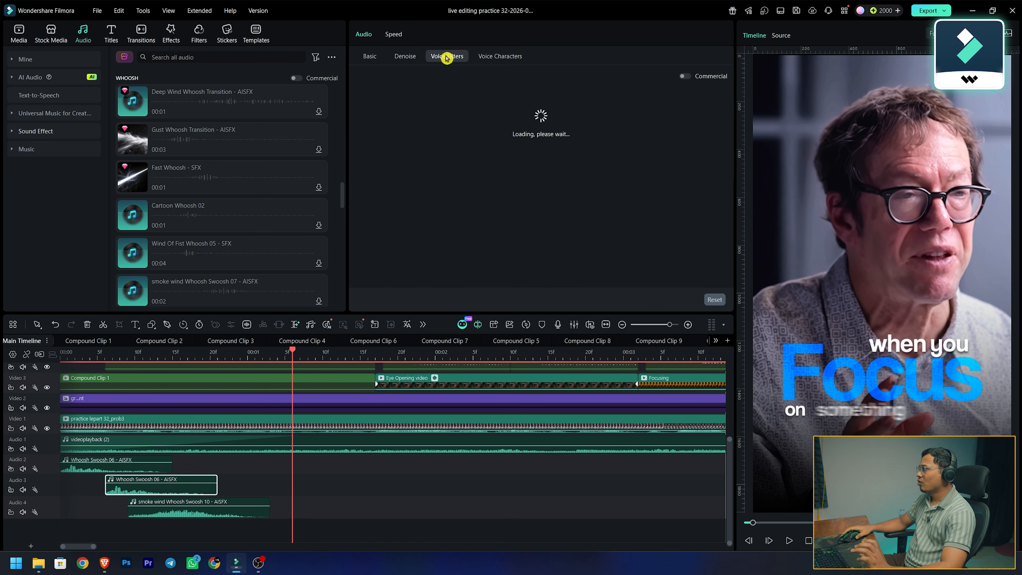
left_click(501, 59)
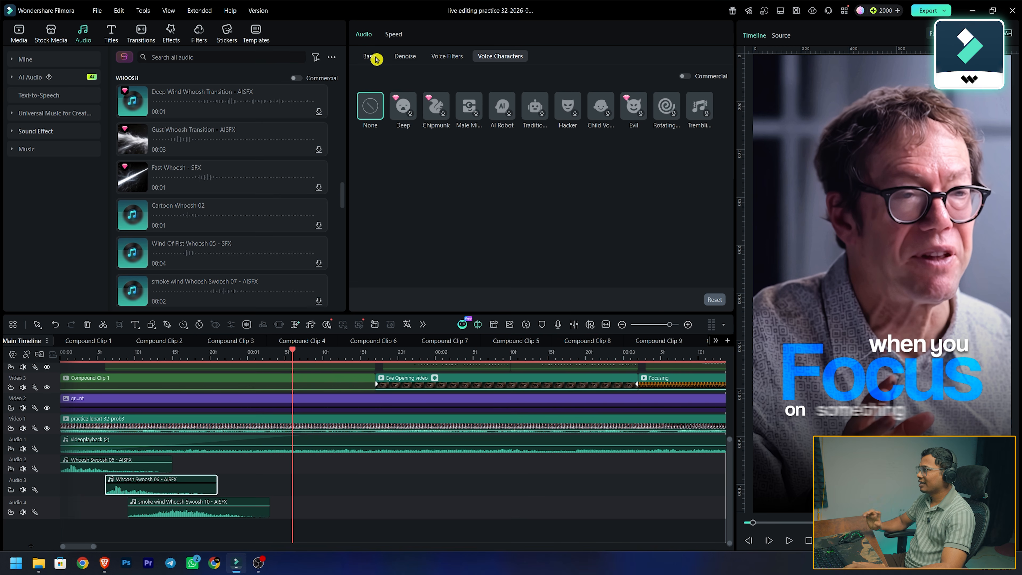
left_click(370, 57)
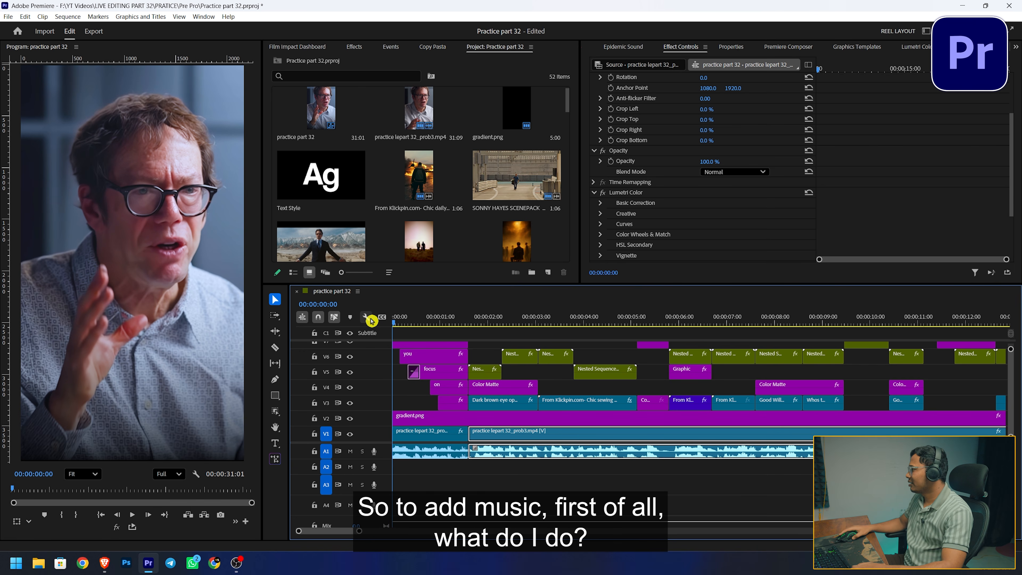
In Premiere Pro, preview videoplayback (2).mp4 in the Source monitor and place only its audio on track A2 at the sequence start
scroll(469, 168, "down", 5)
scroll(469, 169, "down", 5)
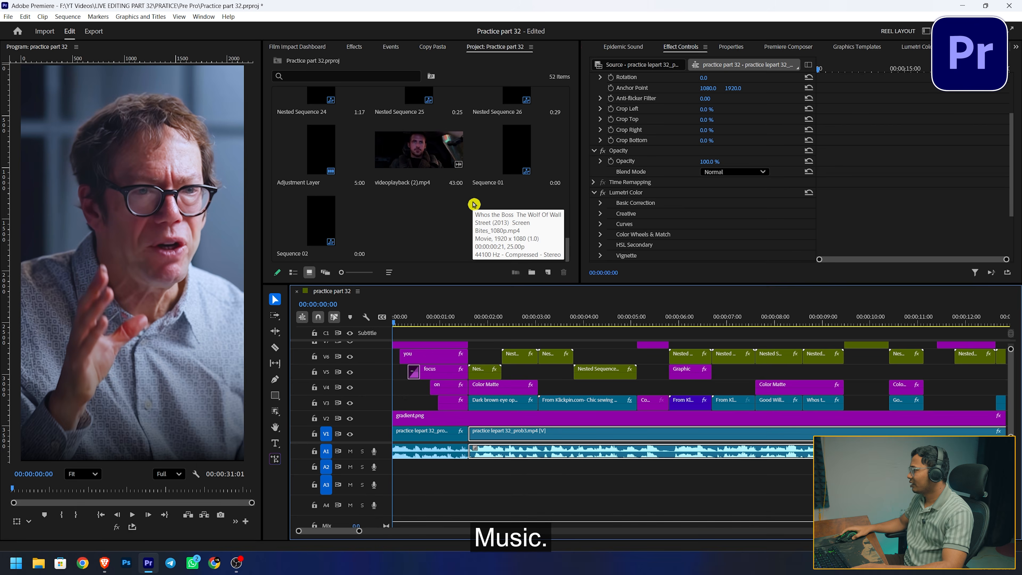
left_click(438, 152)
double_click(438, 152)
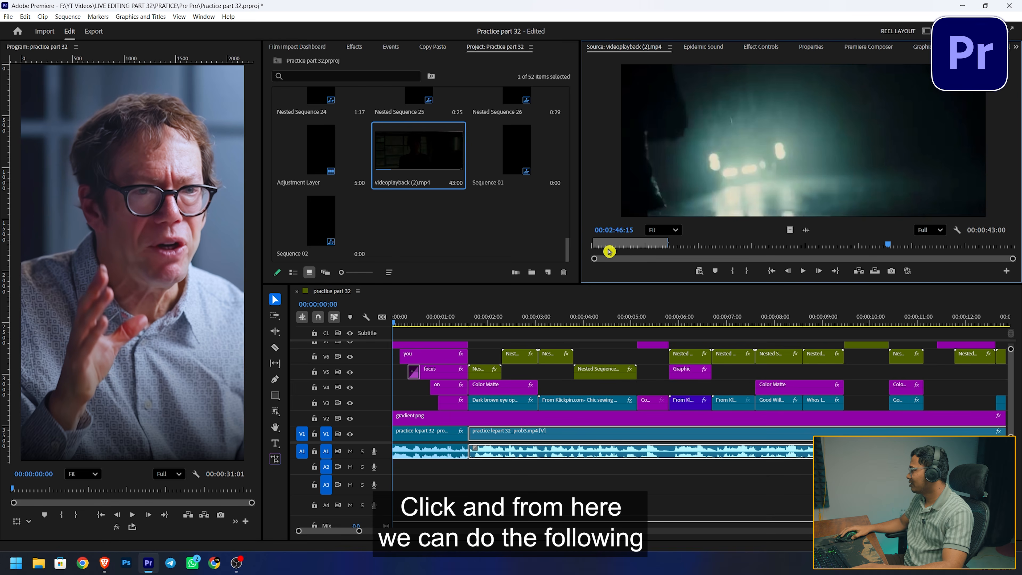
left_click_drag(628, 244, 669, 245)
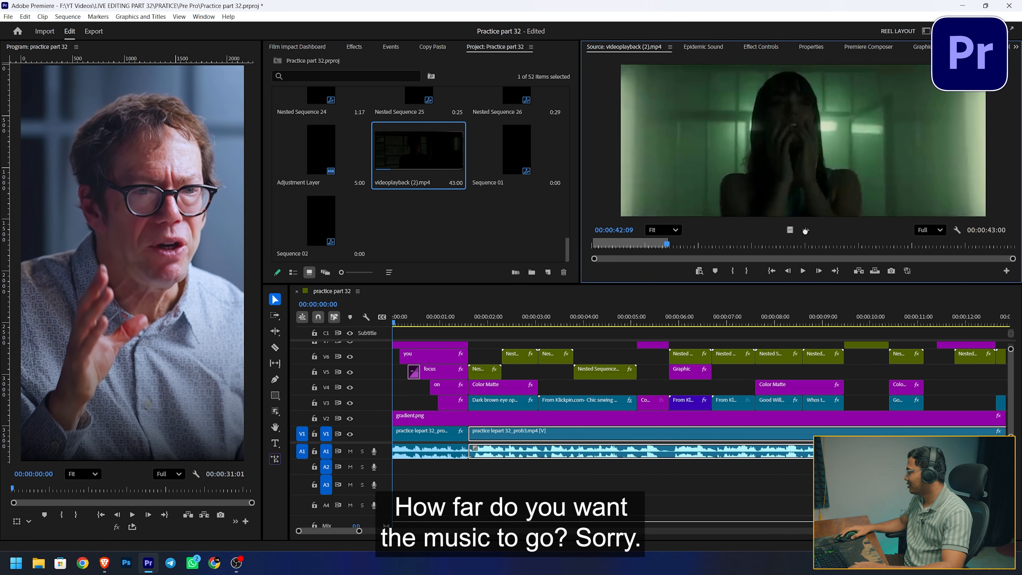
left_click_drag(619, 428, 414, 470)
Trim the end of the music clip on A2 to match the 31:01 length of the sequence
scroll(432, 470, "down", 4)
left_click(532, 471)
left_click_drag(818, 468, 768, 468)
scroll(446, 450, "up", 3)
scroll(447, 450, "up", 2)
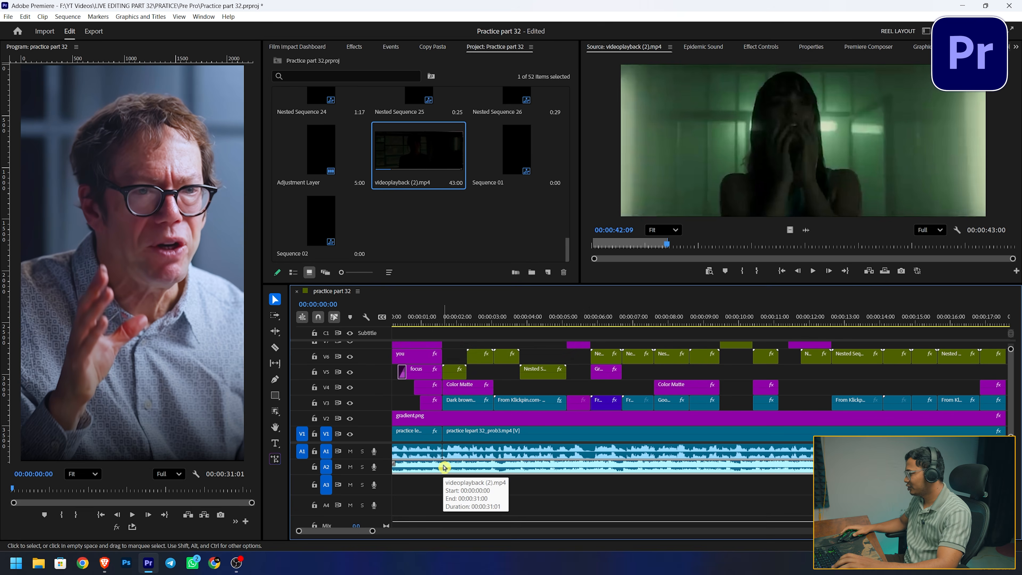
Adjust the A2 music clip's audio gain by -16 dB and play back the opening
key("g")
type("-16")
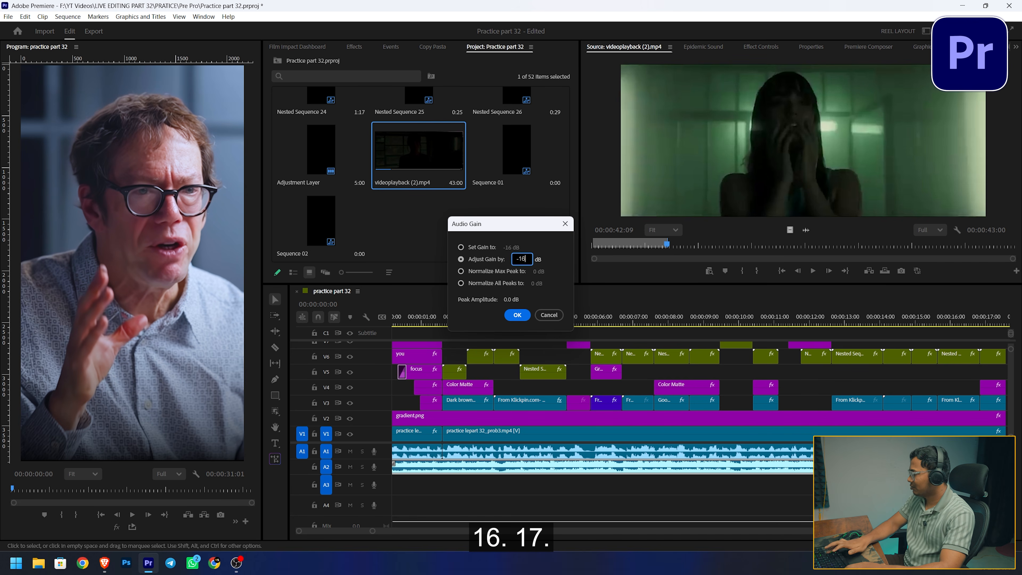
key("Return")
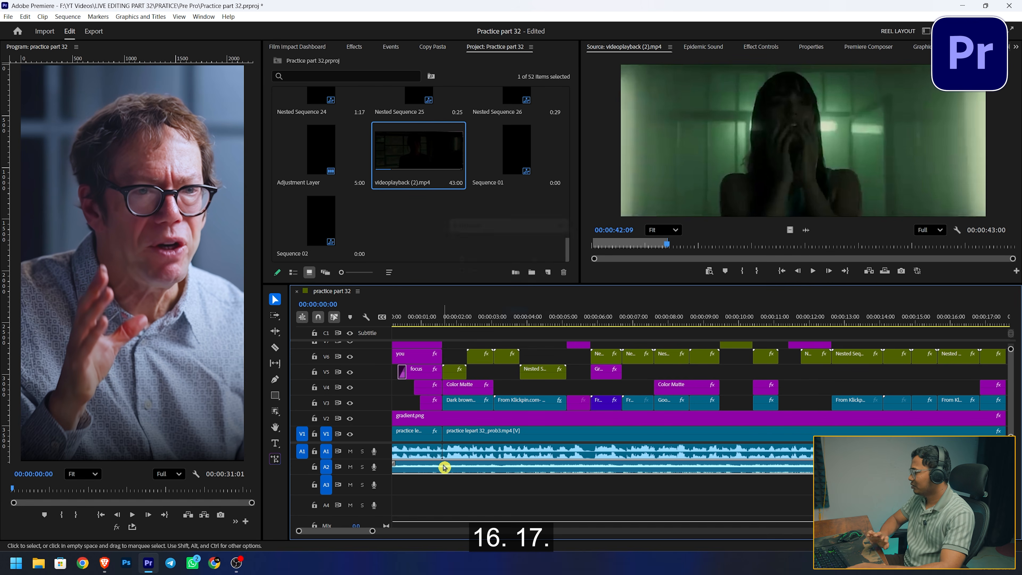
scroll(436, 483, "up", 1)
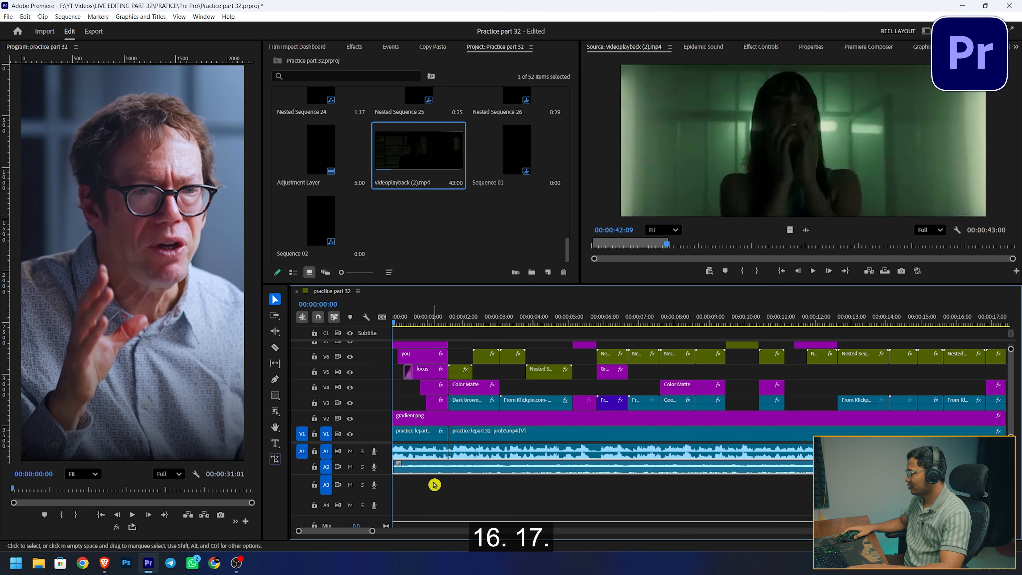
key("space")
key("space")
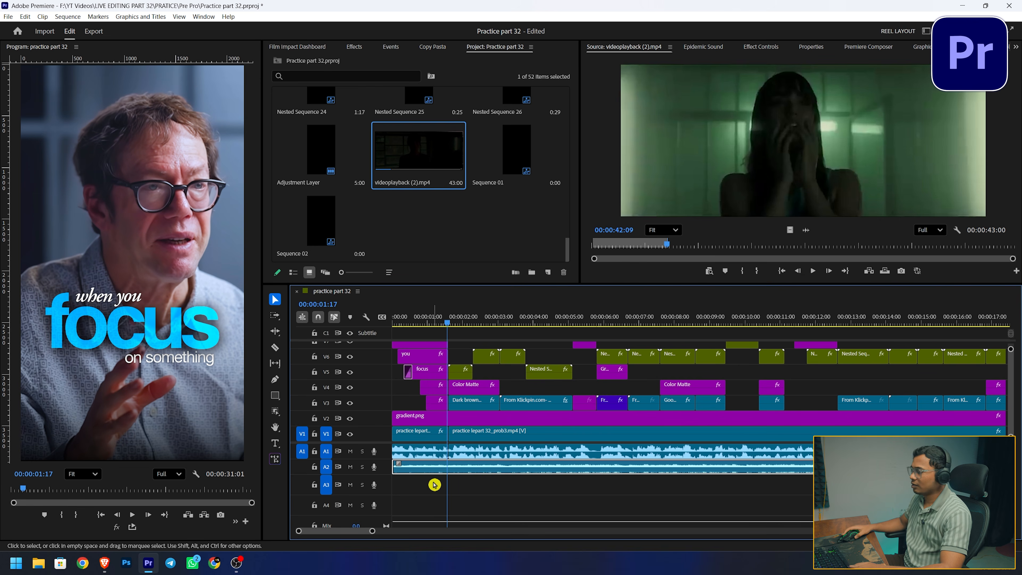
Apply the default audio transition as a fade-in at the start of the A2 music clip and play back the opening
right_click(392, 471)
left_click(425, 491)
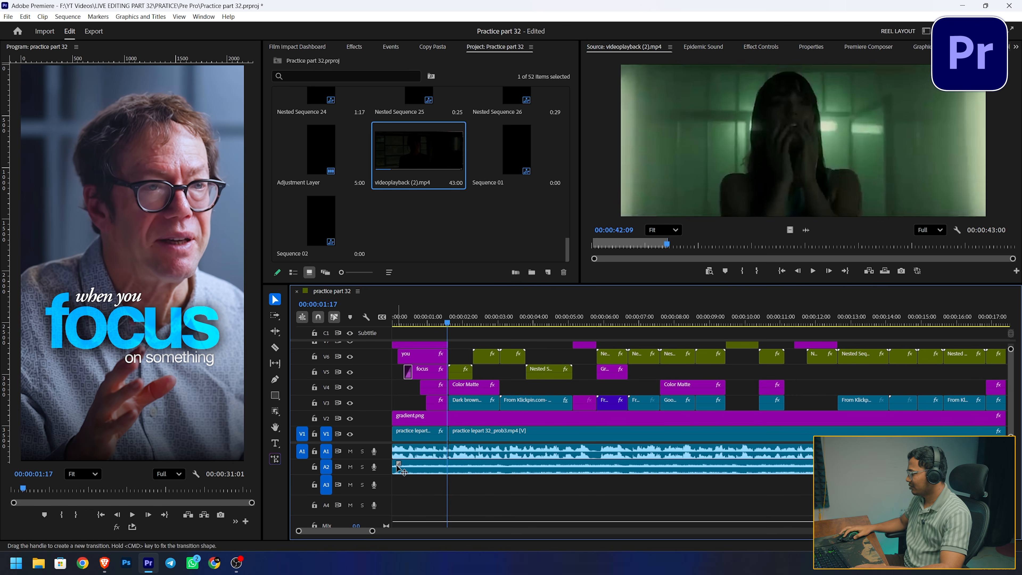
right_click(399, 467)
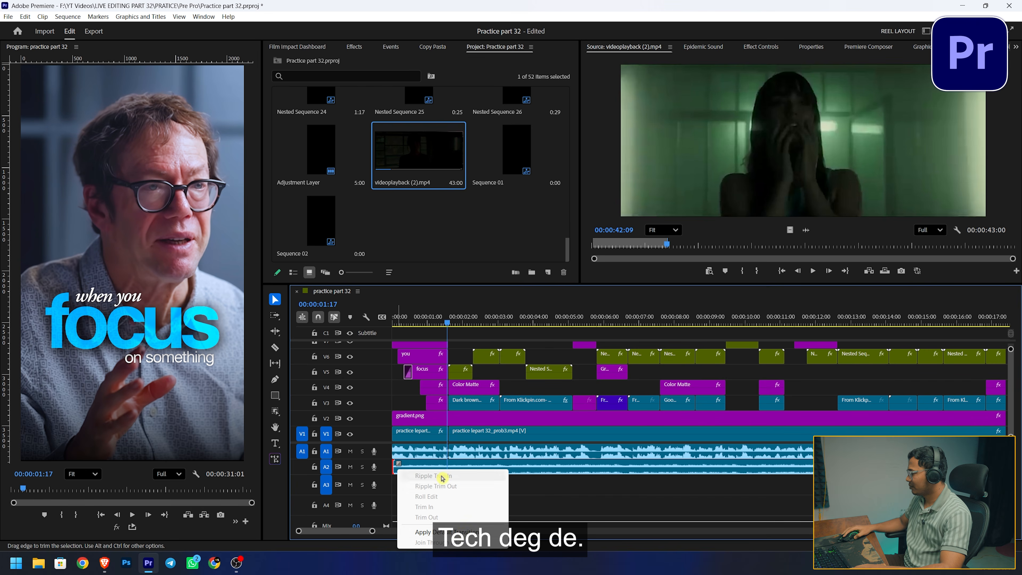
left_click(463, 532)
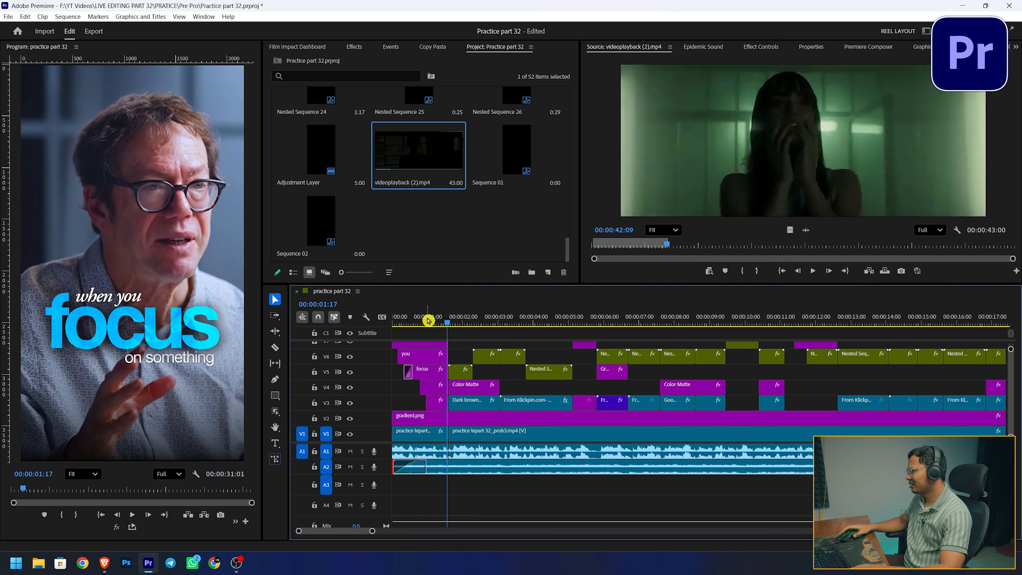
left_click_drag(428, 320, 396, 325)
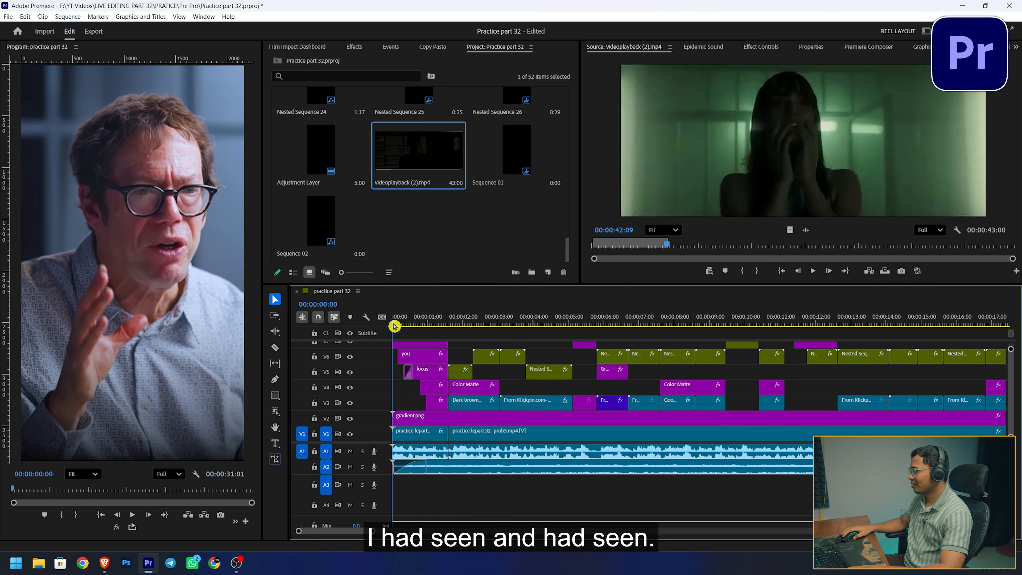
key("space")
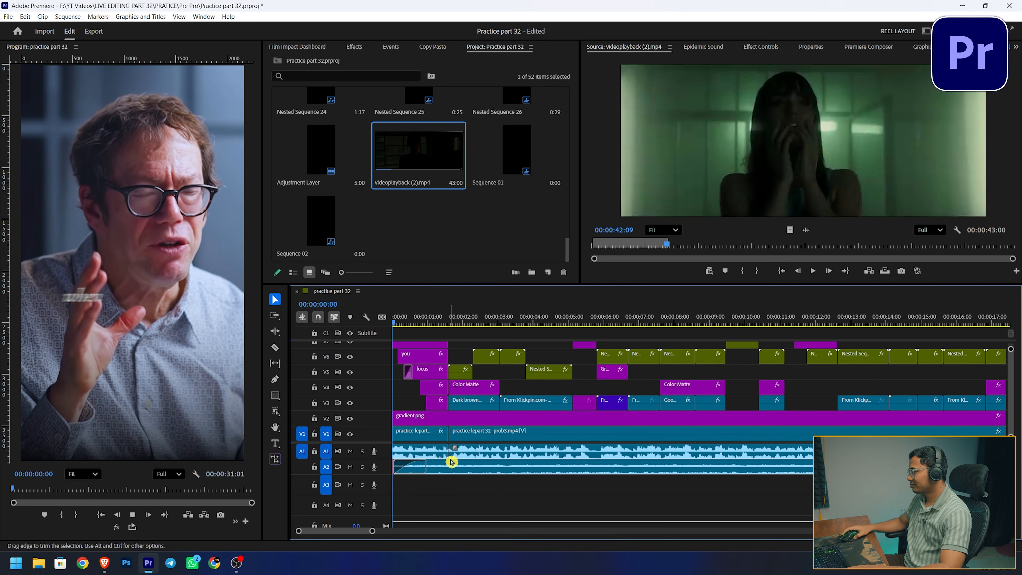
key("space")
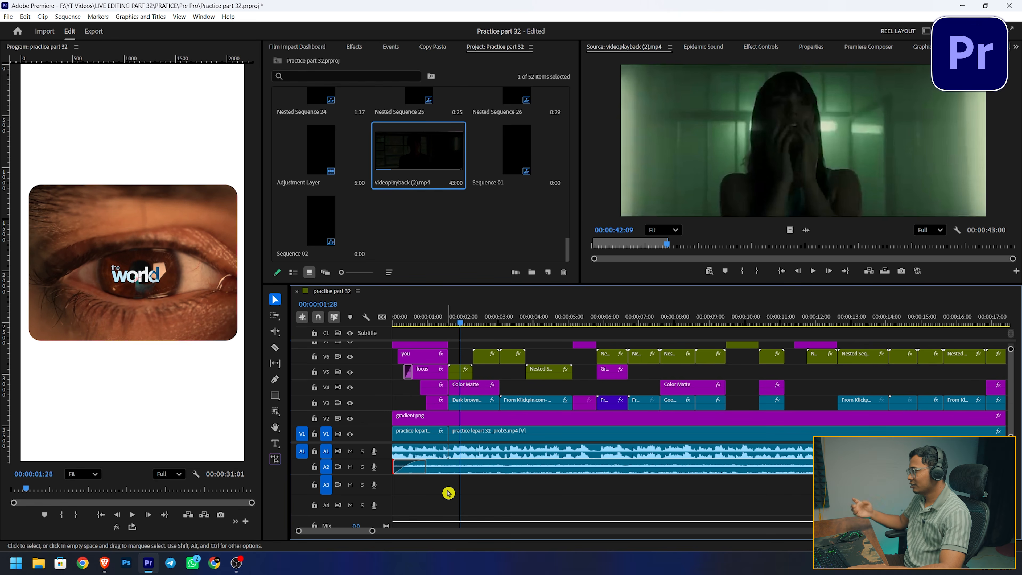
left_click(510, 470)
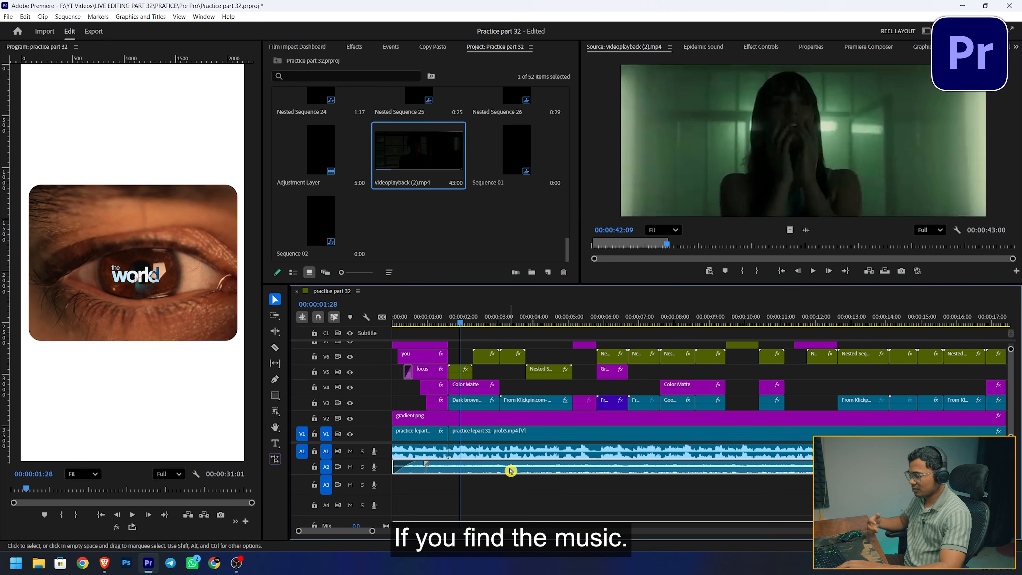
Lower the audio gain of the A2 music clip further and play back the opening
key("g")
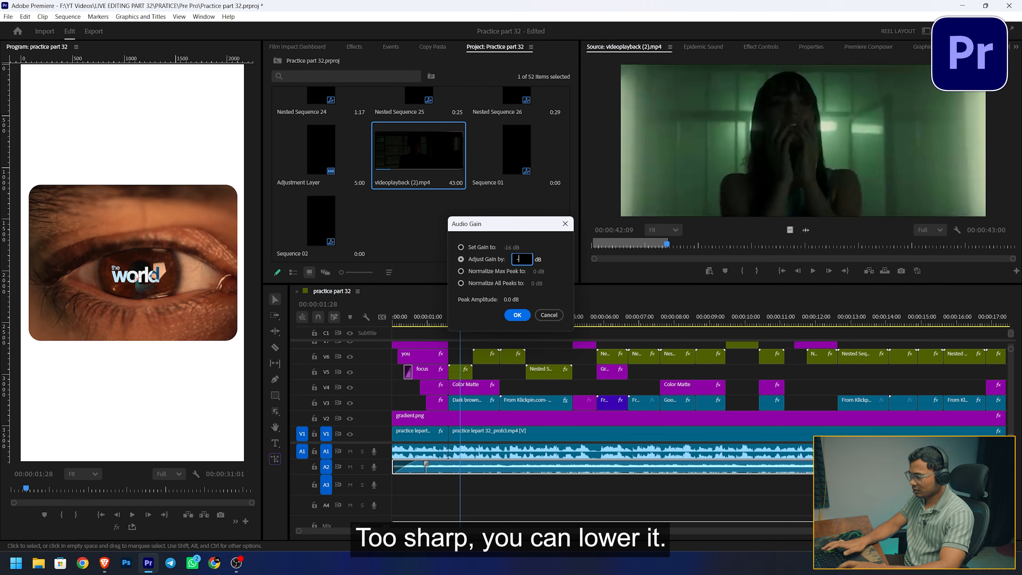
key("Return")
key("space")
left_click_drag(400, 319, 388, 320)
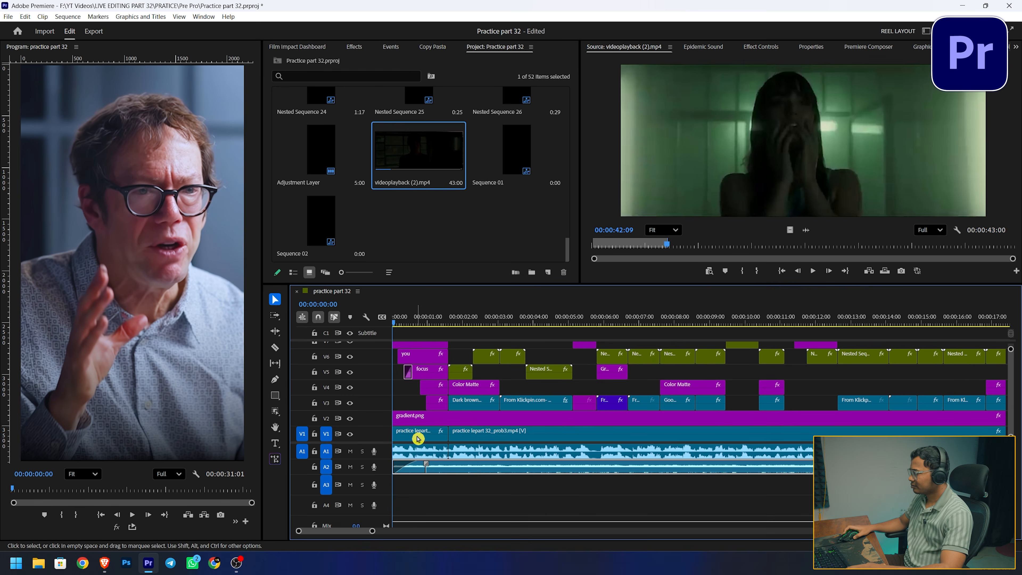
Add Whoosh.wav and Low Slow Whoosh.wav from the whoosh search results in File Explorer to the timeline's audio tracks below the music
scroll(425, 493, "up", 8)
scroll(425, 493, "up", 1)
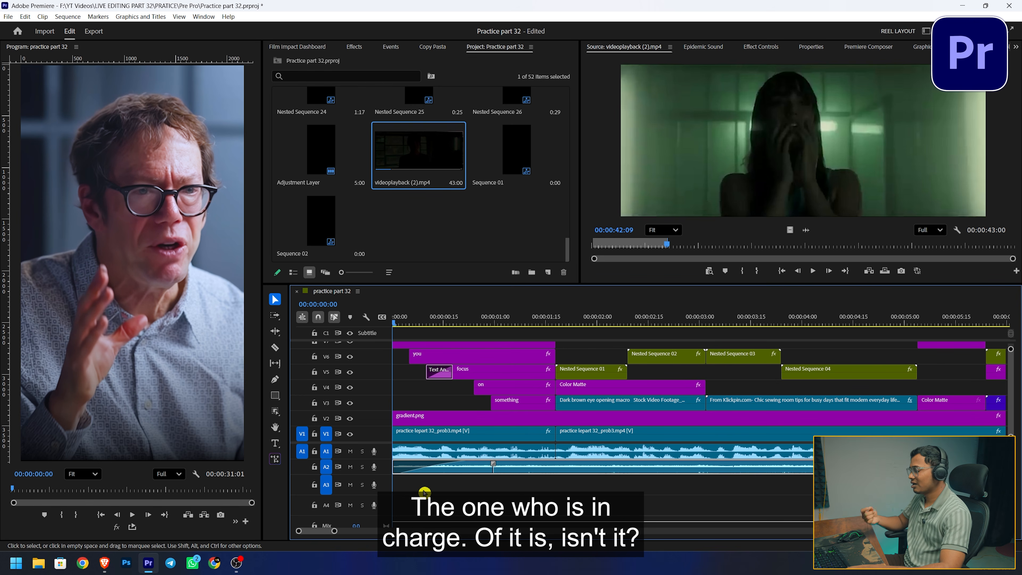
key("alt+Tab")
left_click(500, 407)
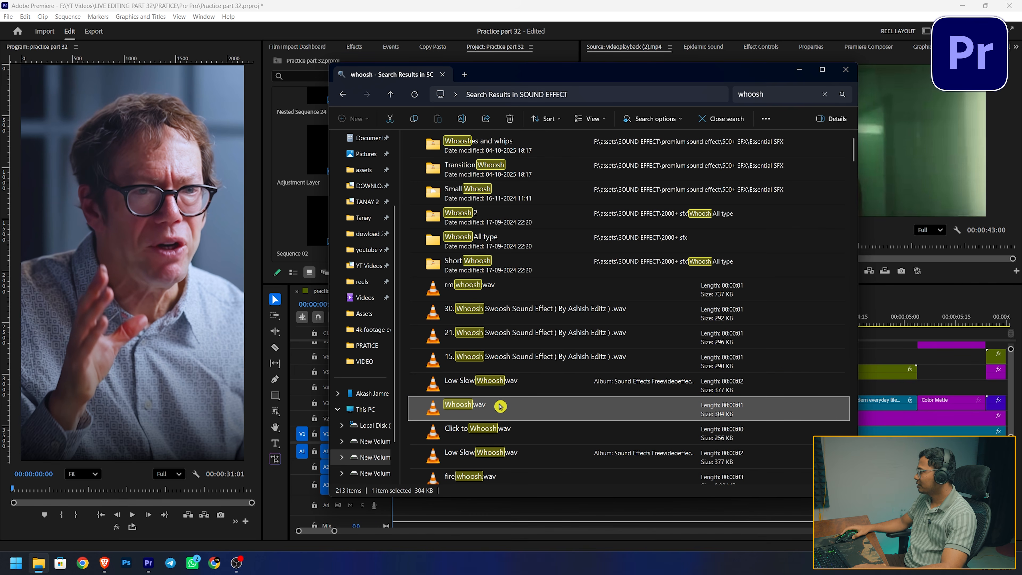
left_click_drag(660, 81, 427, 56)
left_click_drag(235, 385, 664, 483)
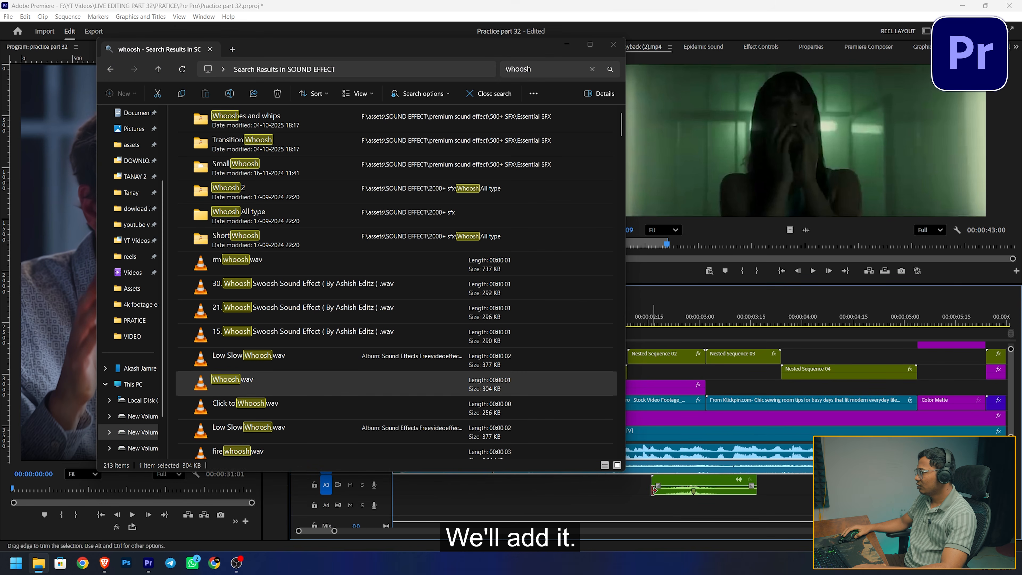
left_click_drag(289, 358, 868, 419)
Move the Whoosh.wav clip on A3 to the sequence start, trim it to about 26 frames and play back the opening
left_click_drag(833, 485, 833, 486)
left_click_drag(734, 489, 417, 485)
left_click_drag(480, 489, 462, 488)
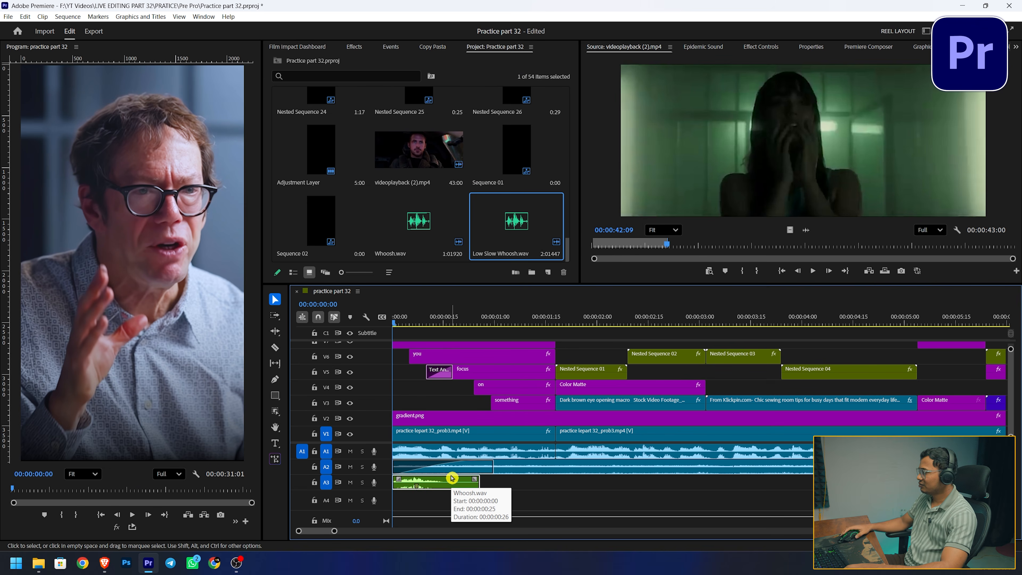
left_click(419, 392)
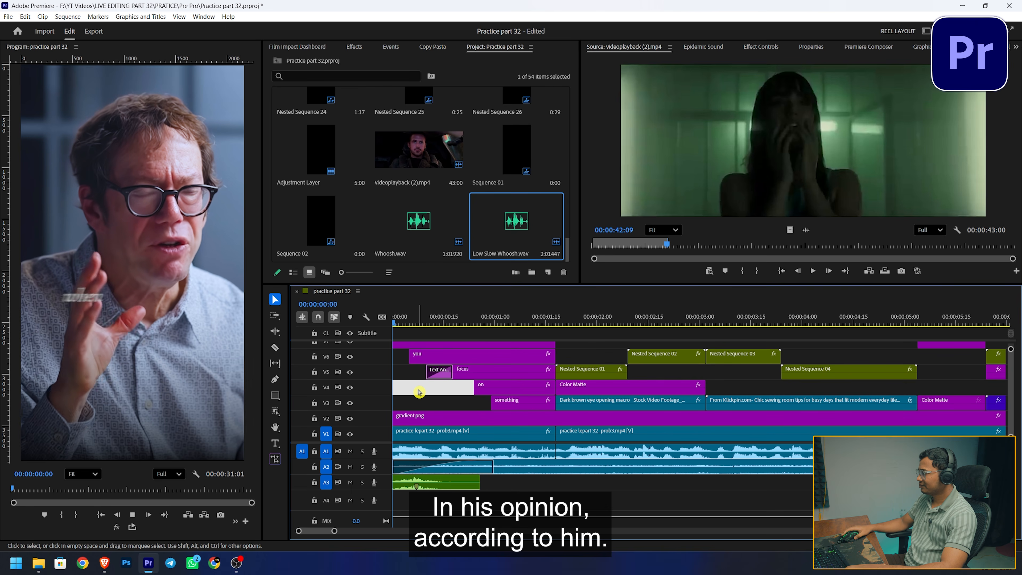
key("space")
left_click_drag(428, 320, 404, 333)
key("space")
Shift Whoosh.wav on A3 slightly earlier against the sequence start to sync it with the first caption, and replay the opening
left_click_drag(452, 487, 408, 483)
left_click_drag(440, 327, 393, 326)
key("space")
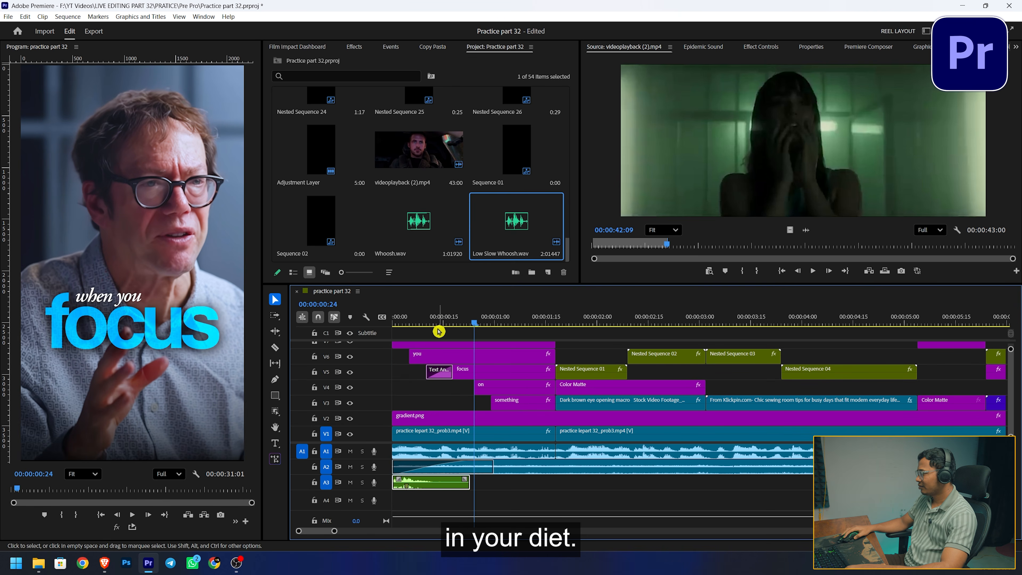
left_click(393, 326)
Duplicate Whoosh.wav from A3 onto A4 at the sequence start, offset its sound a few frames later, and play it back
left_click_drag(445, 483, 441, 506)
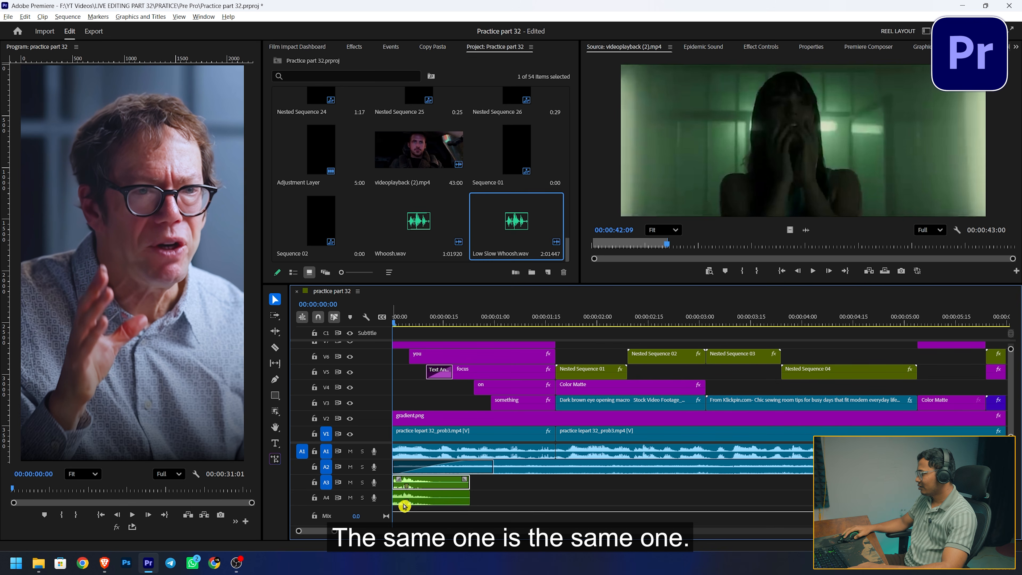
left_click_drag(427, 500, 393, 501)
key("space")
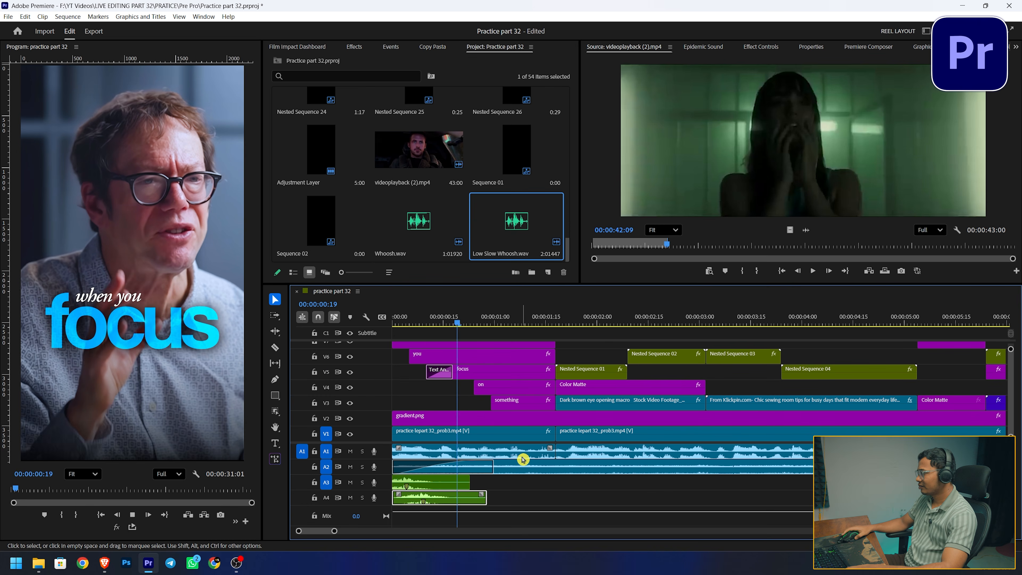
left_click(427, 326)
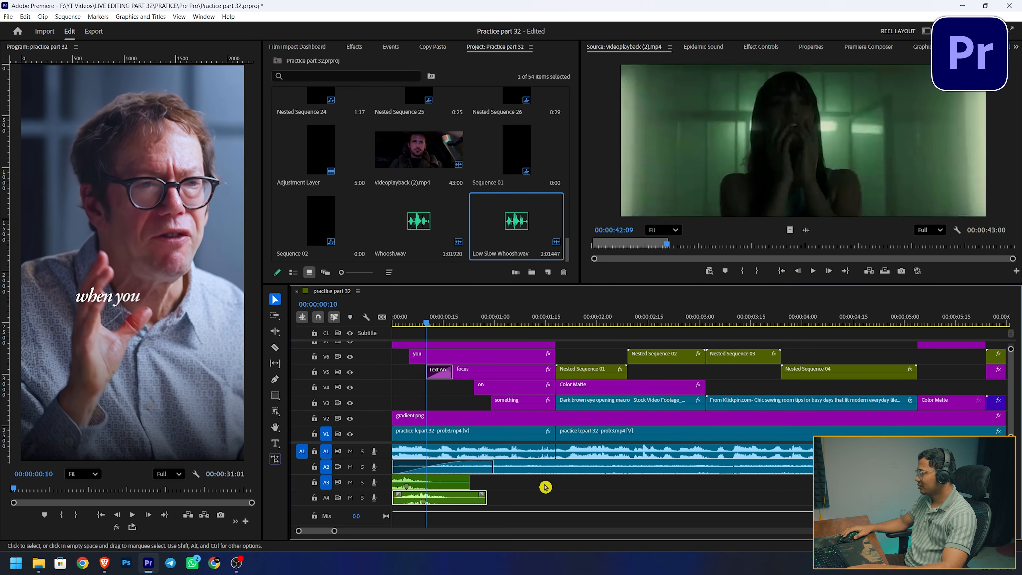
Move Low Slow Whoosh.wav onto A5, starting at about frame 5 so it accompanies the "focus" caption, and play it back
left_click_drag(427, 326, 440, 327)
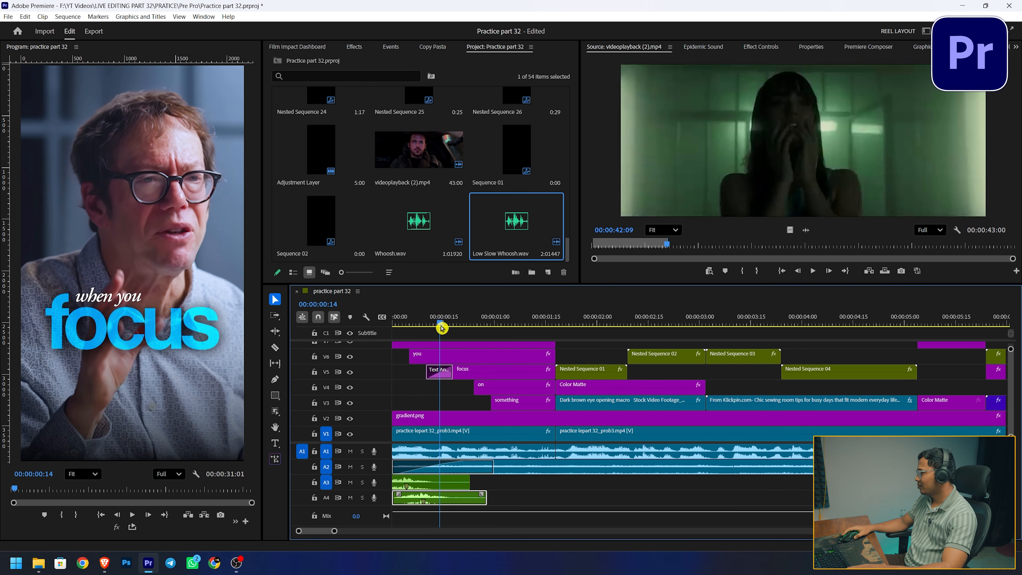
left_click_drag(891, 499, 553, 501)
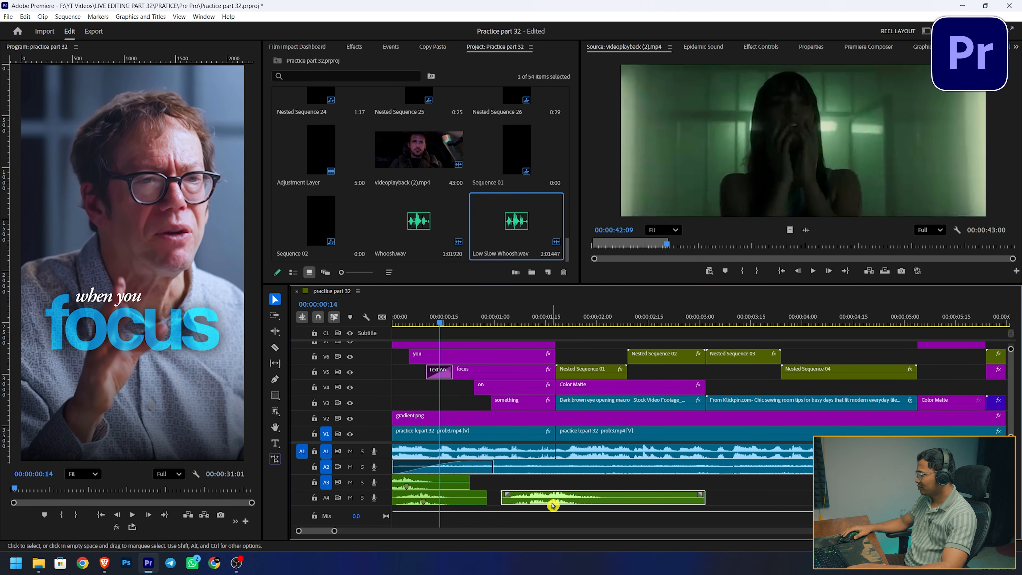
key("space")
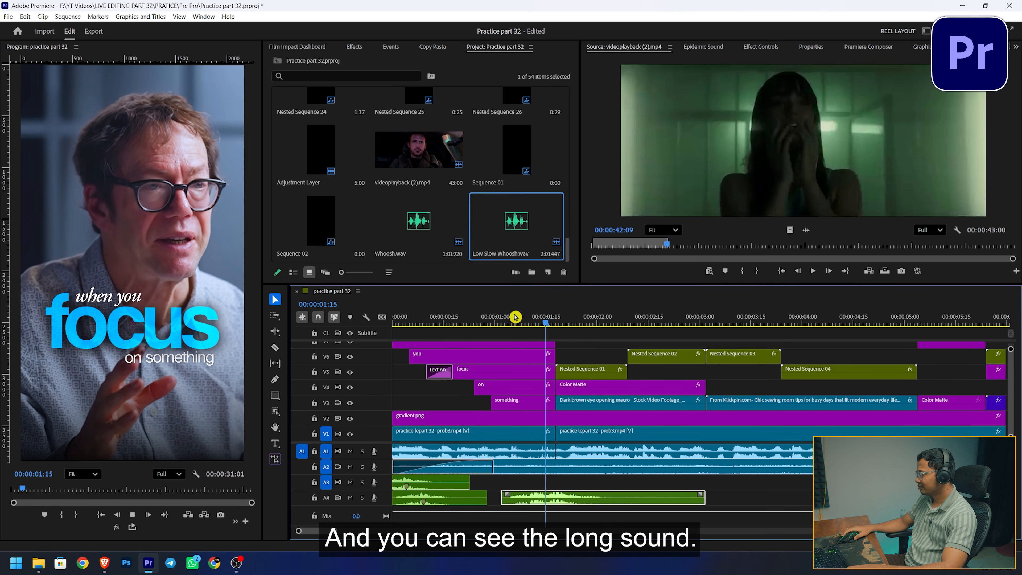
key("space")
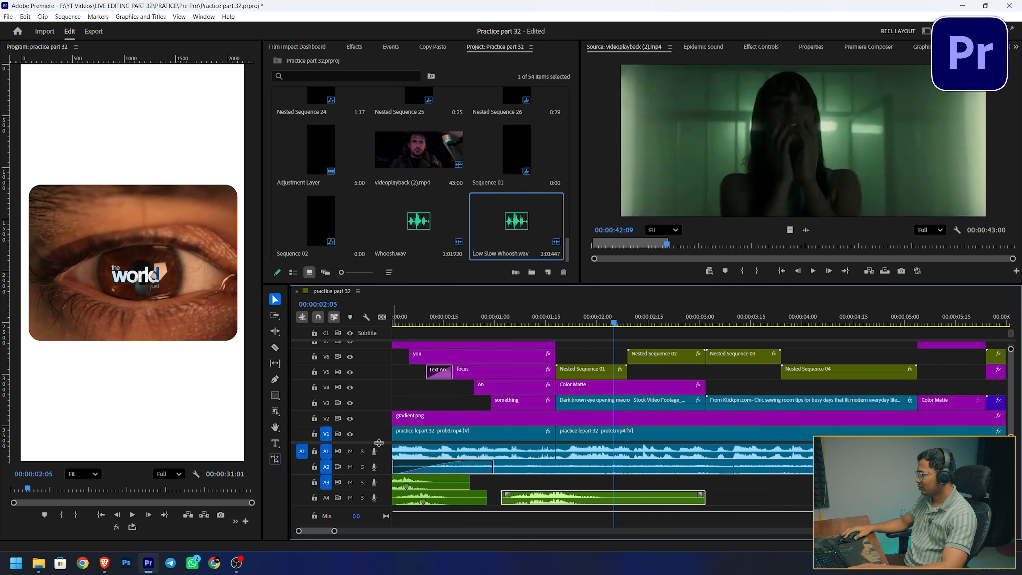
left_click_drag(384, 444, 385, 391)
left_click_drag(544, 449, 516, 488)
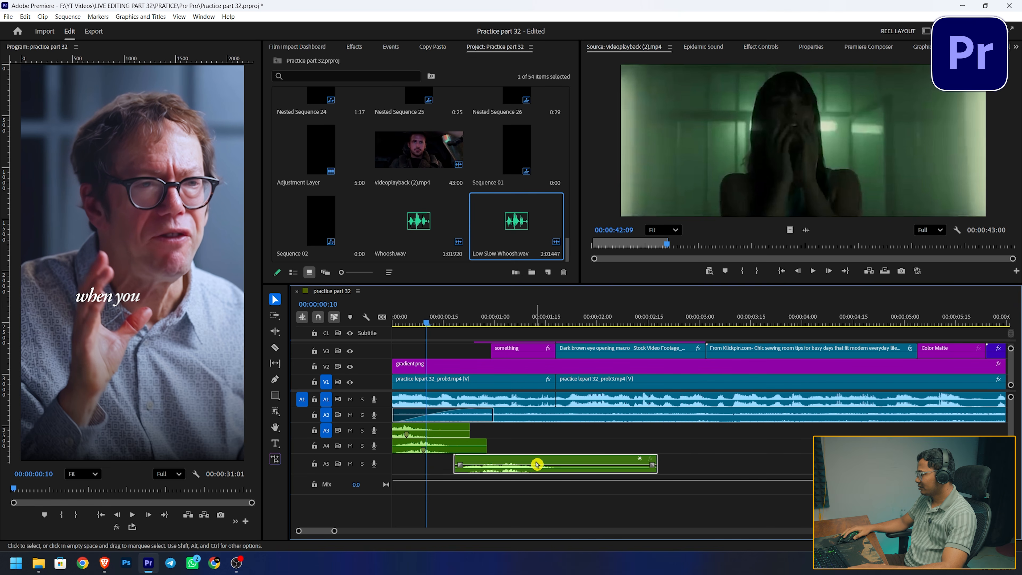
left_click_drag(550, 464, 519, 465)
left_click_drag(532, 464, 521, 465)
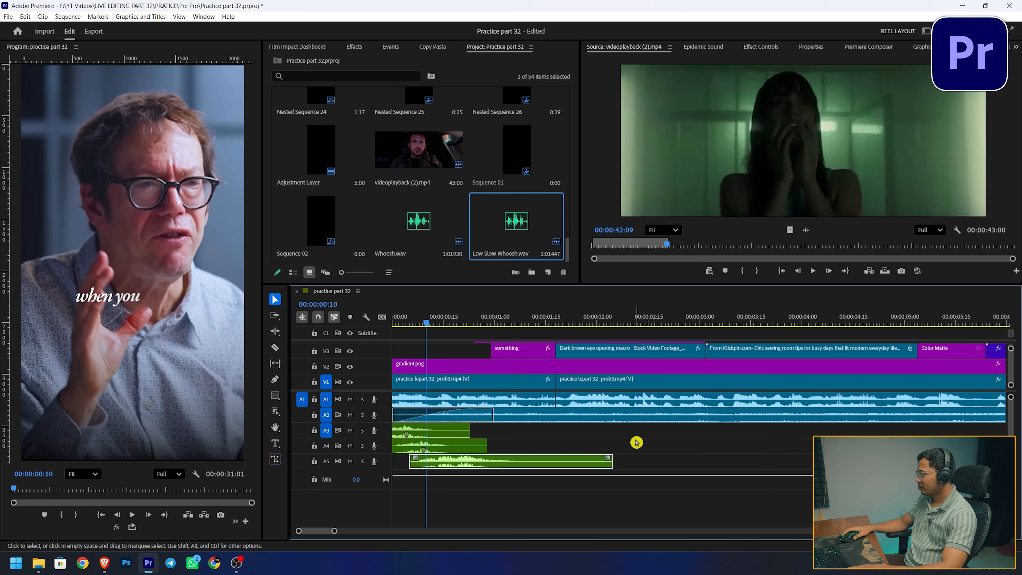
key("space")
Adjust the audio gain of the three whoosh clips on A3, A4 and A5 by -6 dB and play back the opening
left_click_drag(742, 441, 422, 460)
left_click(434, 433, "shift")
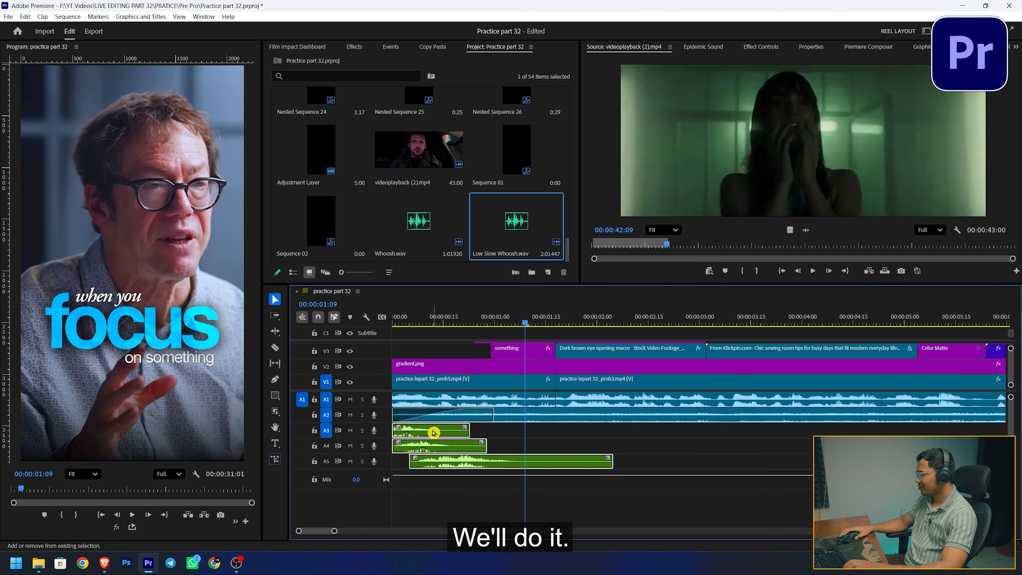
type("g")
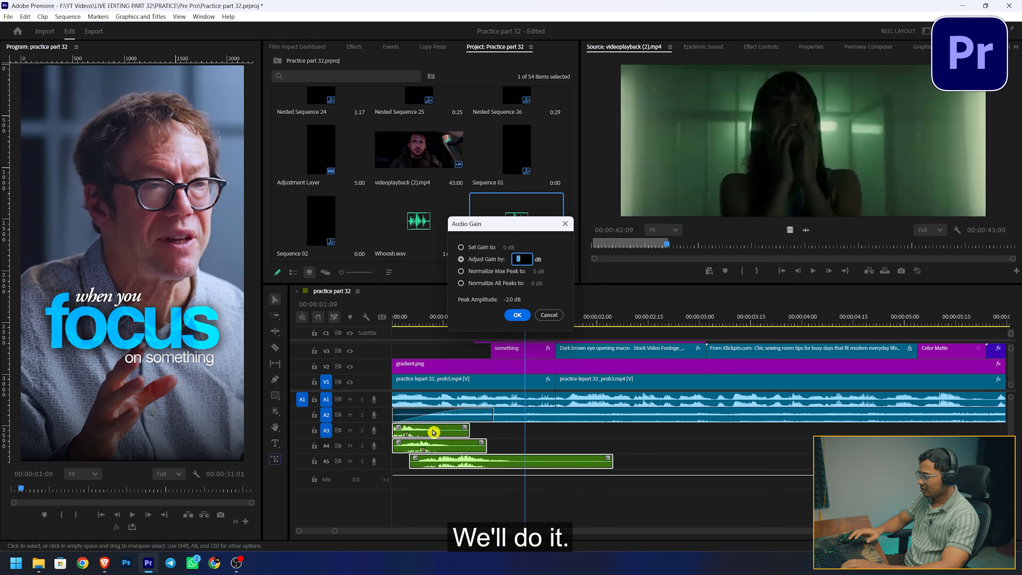
type("-")
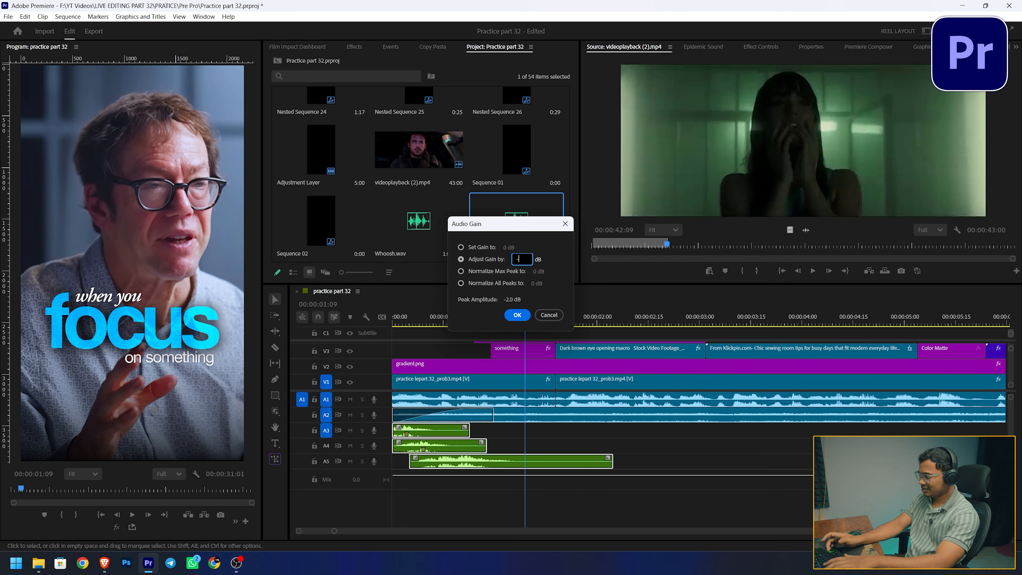
type("6")
key("Return")
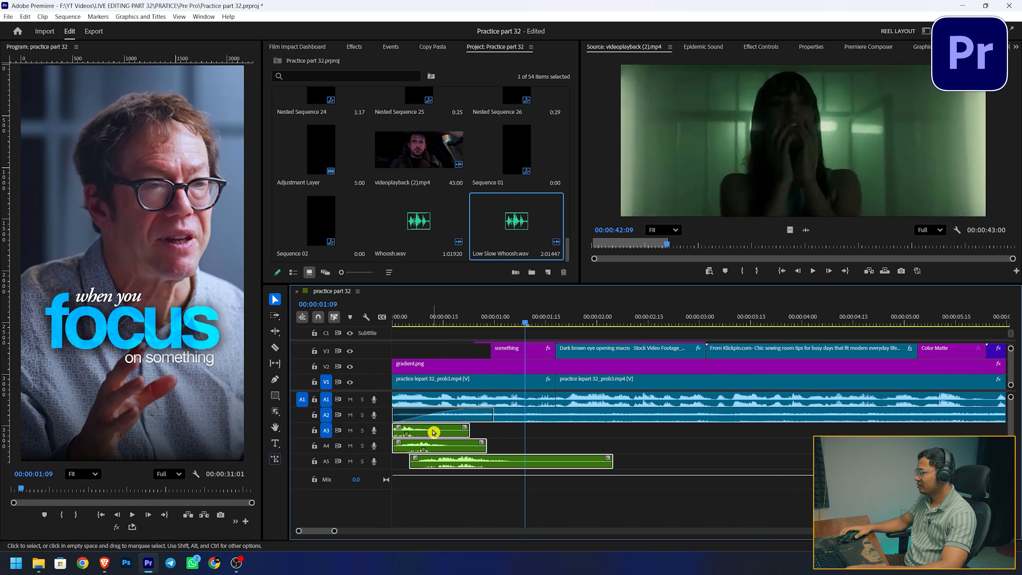
left_click_drag(410, 324, 373, 326)
left_click(670, 462)
key("space")
Import iPhone Texting Sound Effect.mp4 and Iphone type.mp3 from the iphone search results in File Explorer into the Premiere Pro project
mouse_move(552, 318)
left_mouse_down()
mouse_move(583, 317)
mouse_move(570, 317)
left_mouse_up()
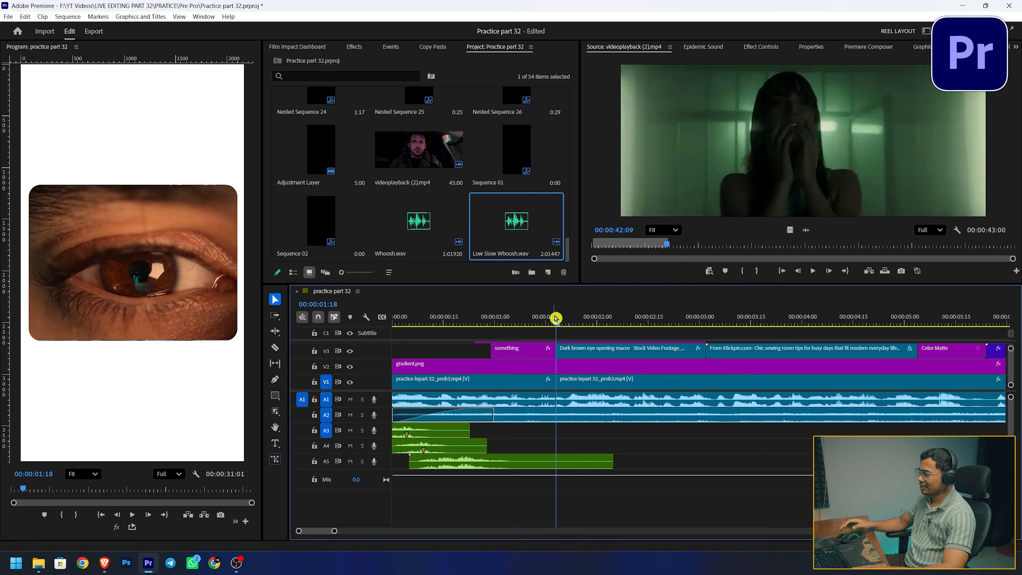
key("alt+Tab")
left_click_drag(386, 47, 731, 95)
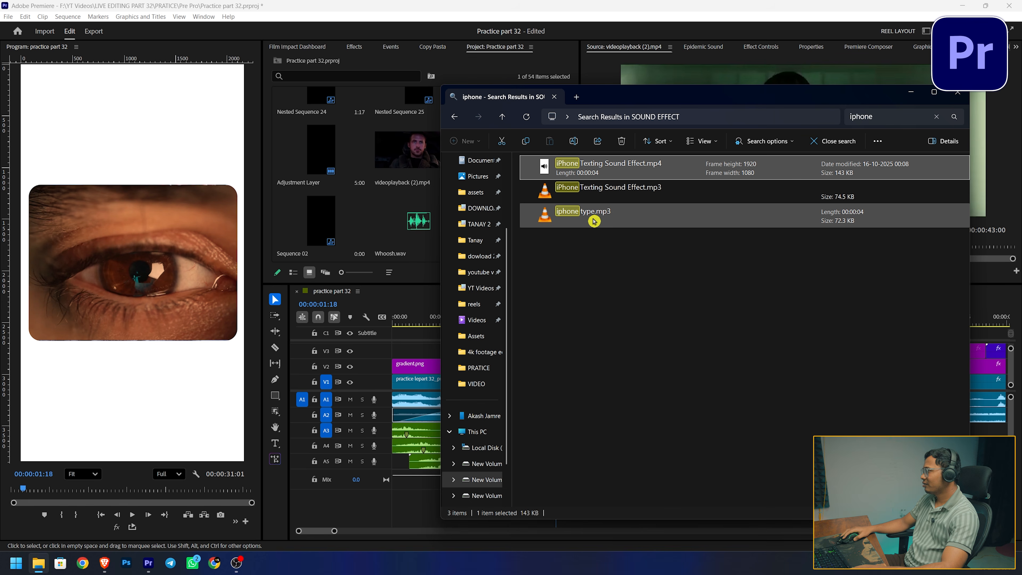
left_click(624, 214)
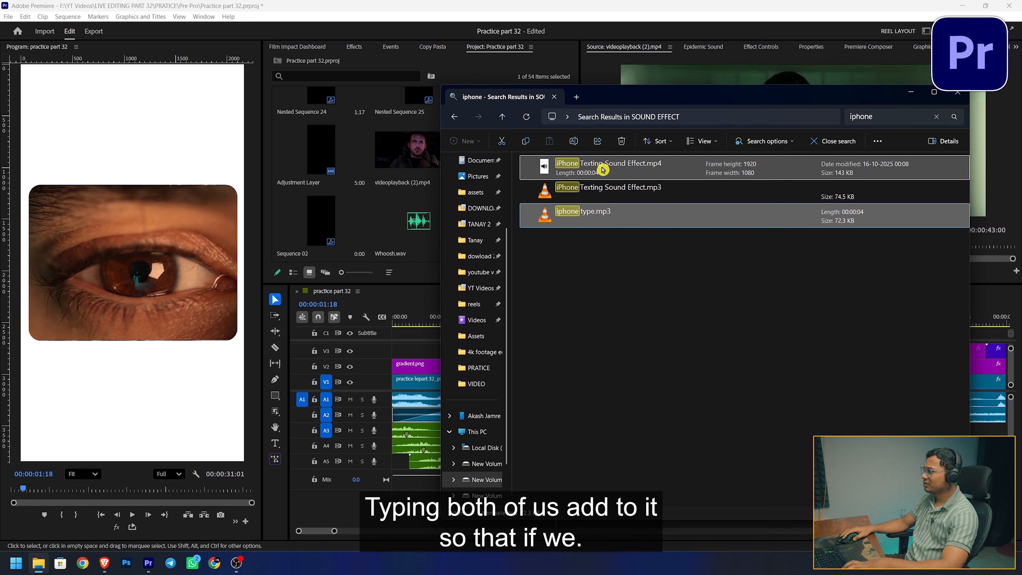
left_click_drag(613, 169, 411, 224)
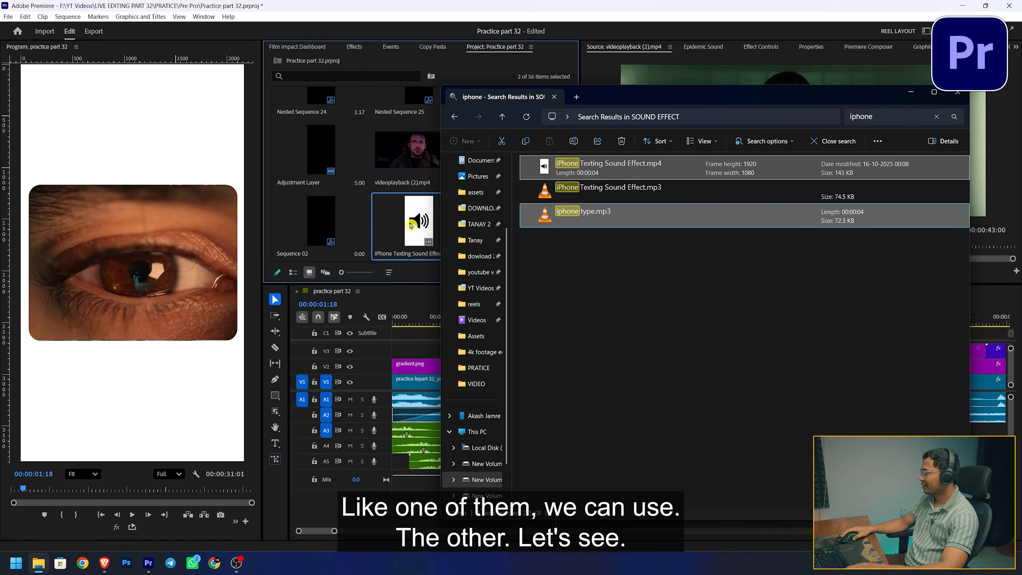
left_click(911, 92)
Preview Iphone type.mp3 and iPhone Texting Sound Effect.mp4 in the Source monitor
double_click(532, 218)
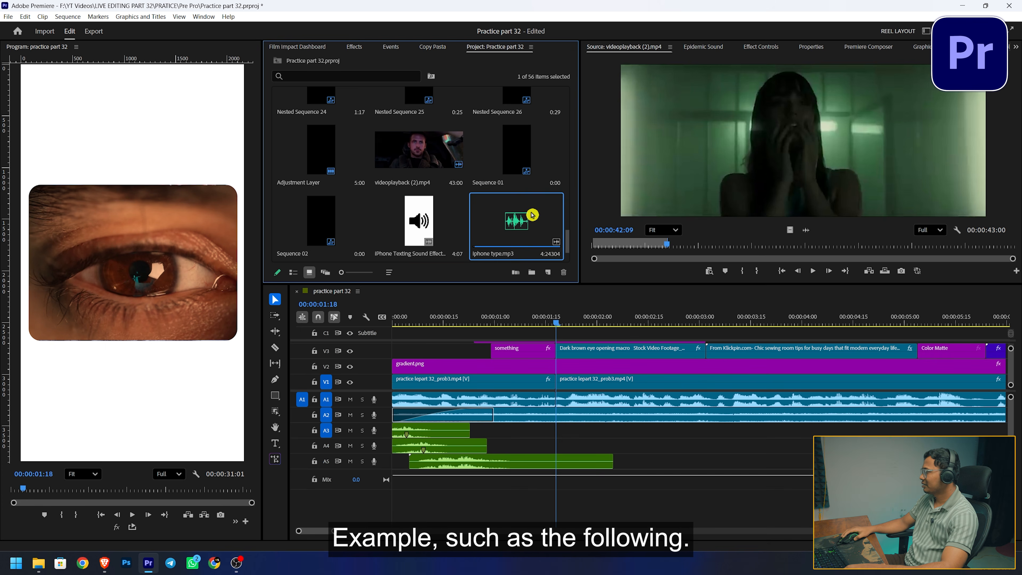
left_click(804, 272)
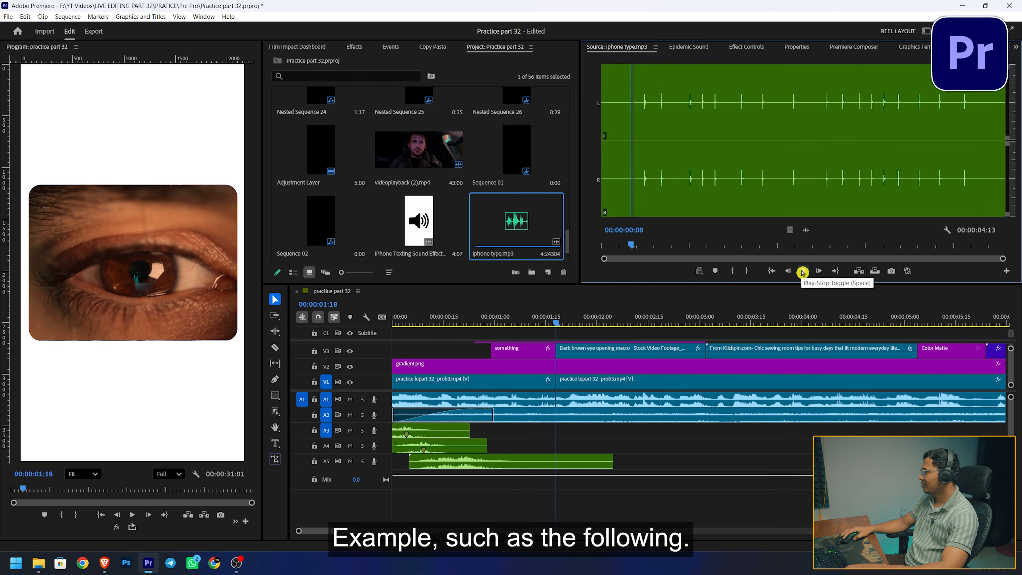
double_click(421, 219)
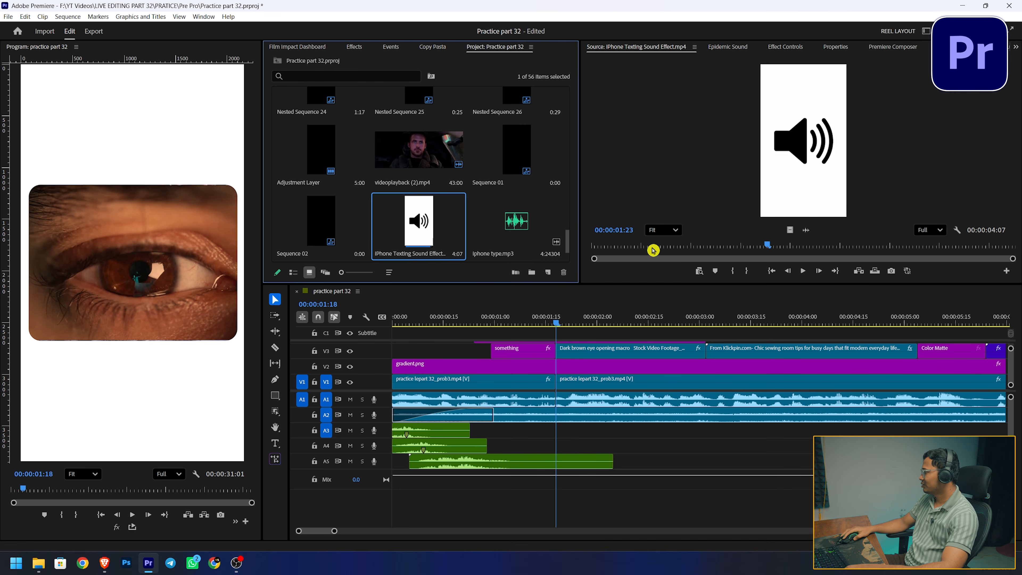
Place only the audio of iPhone Texting Sound Effect.mp4 on A4 under the eye clip and cut it down to three short keystroke pieces
left_click_drag(810, 232, 561, 453)
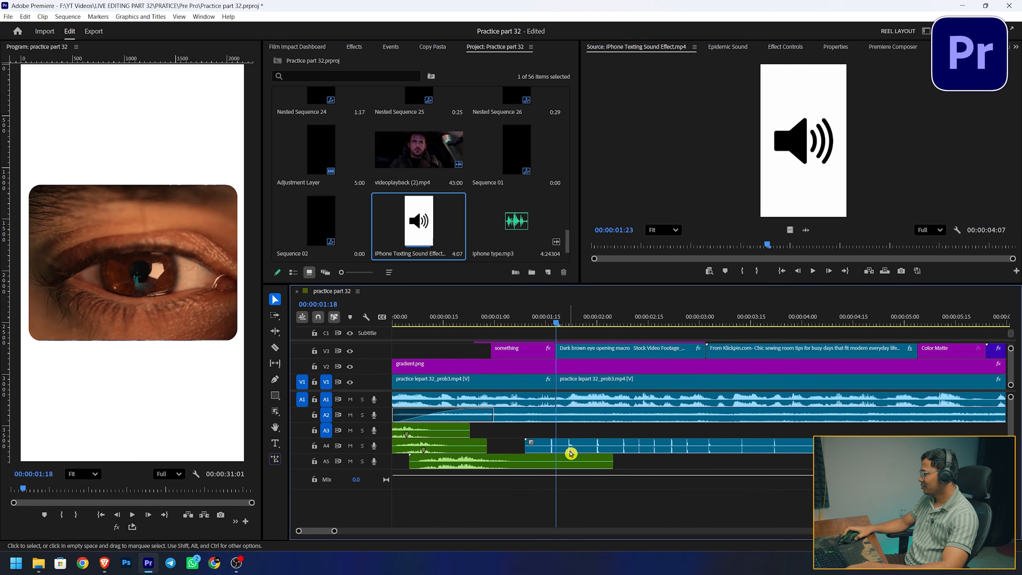
scroll(597, 467, "up", 3)
left_click_drag(521, 322, 548, 324)
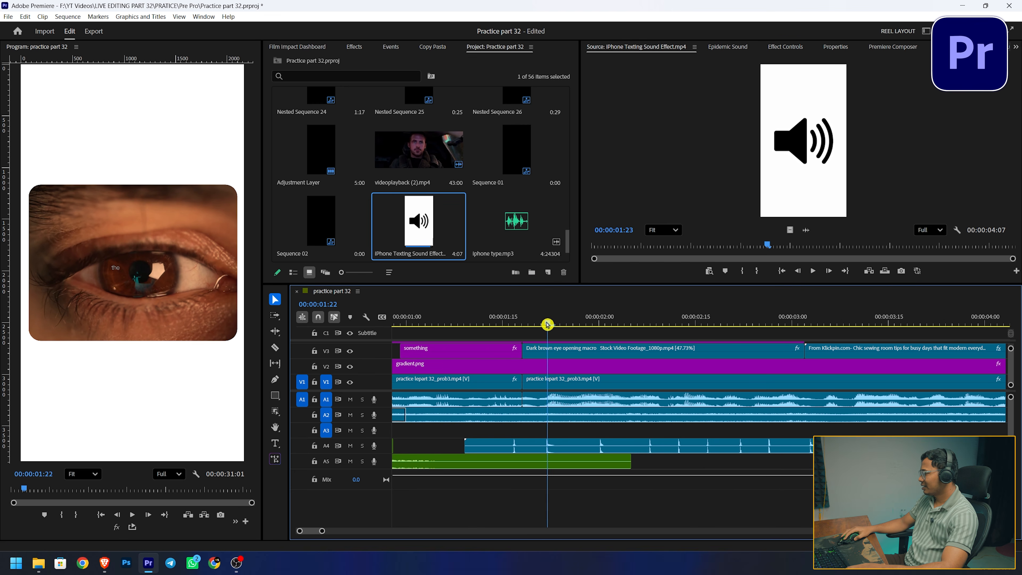
key("ctrl+z")
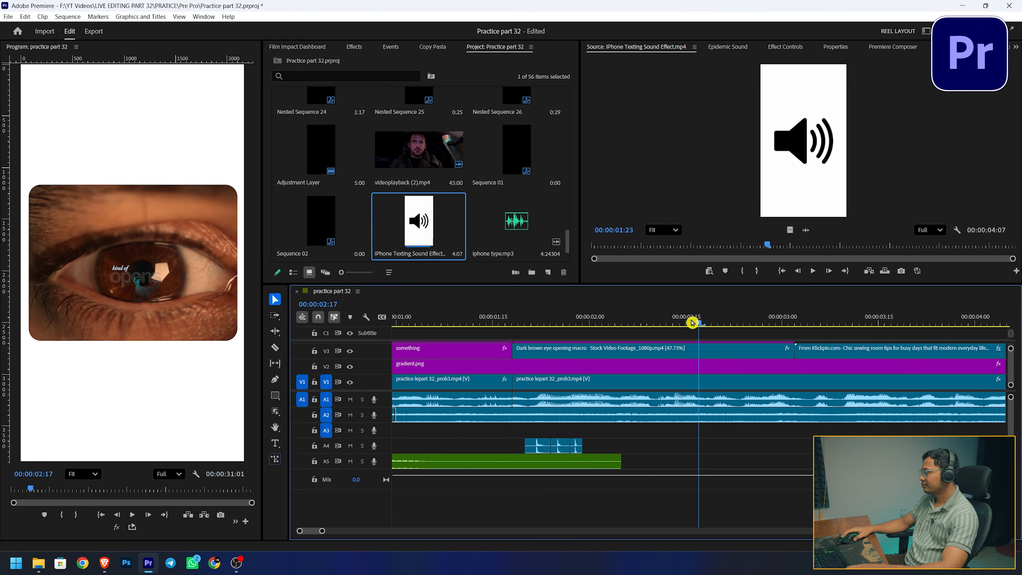
Adjust the audio gain of the three keystroke pieces on A4 by -4 dB and play back the eye clip's captions
left_click_drag(613, 436, 547, 450)
key("g")
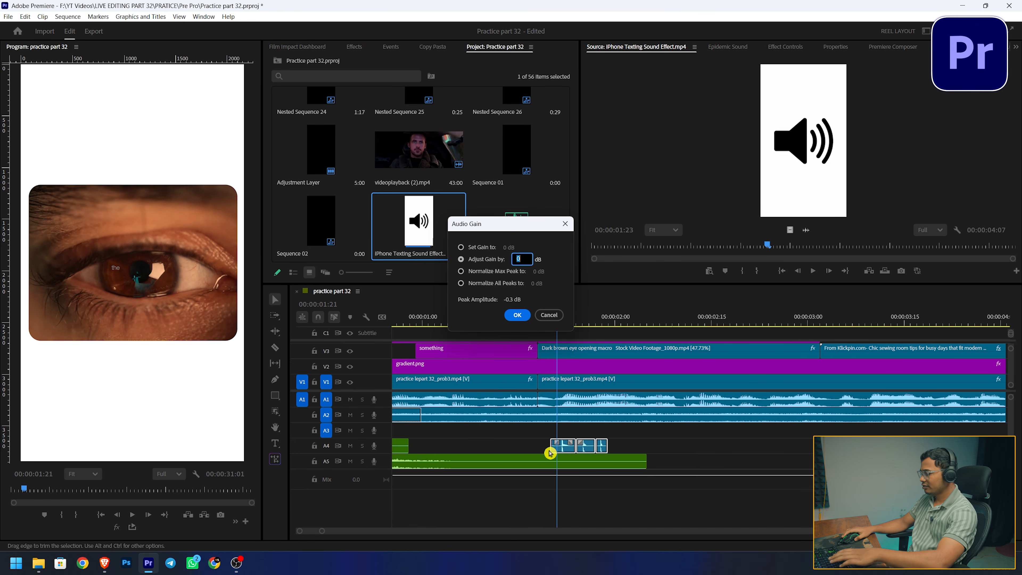
type("-5")
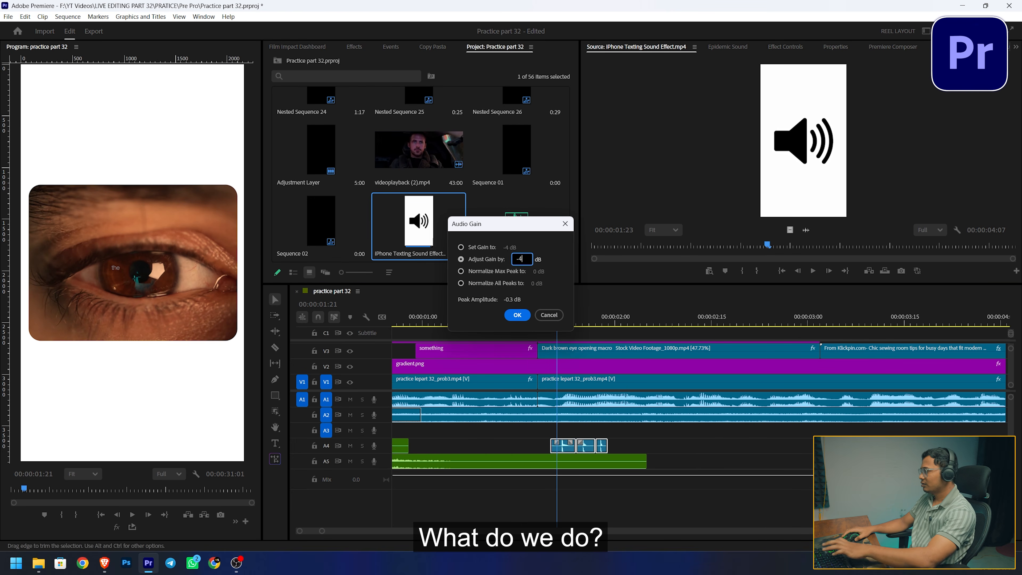
key("Return")
left_click(673, 430)
left_click(532, 318)
key("space")
left_click(585, 324)
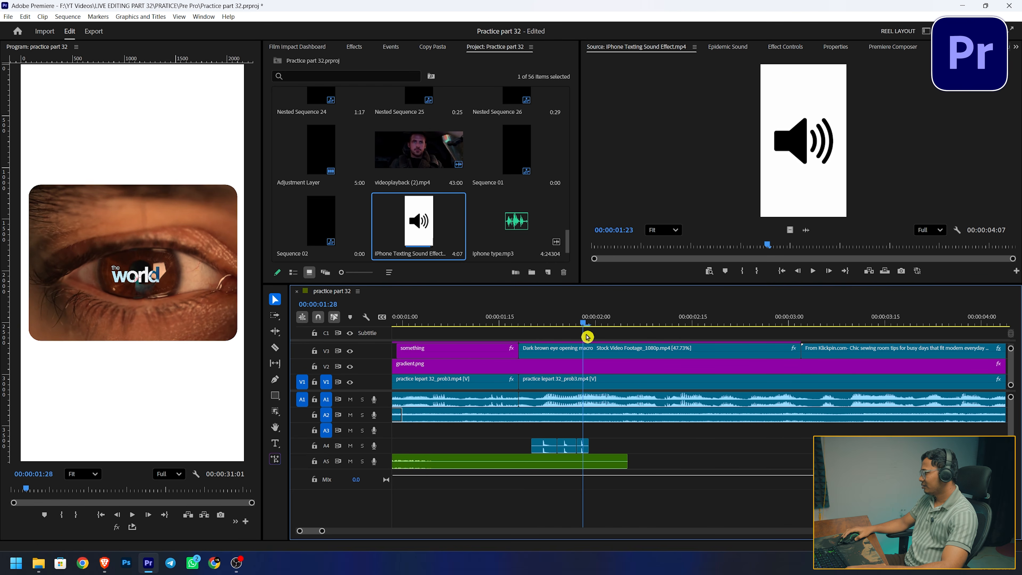
Move the last keystroke piece on A4 about 12 frames later, nudge the first two slightly later, and play back the section
left_click_drag(583, 451, 659, 450)
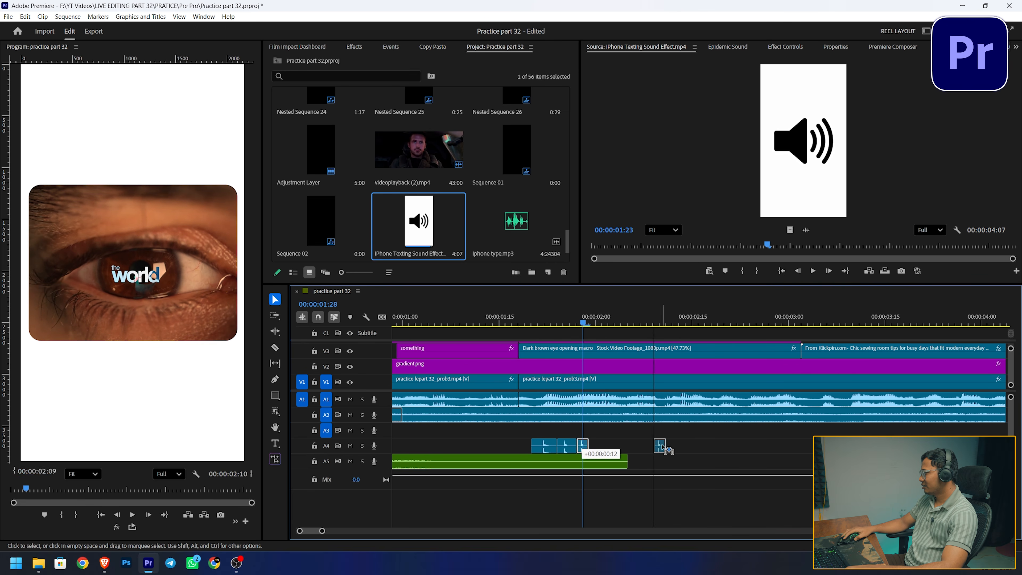
left_click_drag(529, 447, 573, 450)
left_click(500, 320)
key("space")
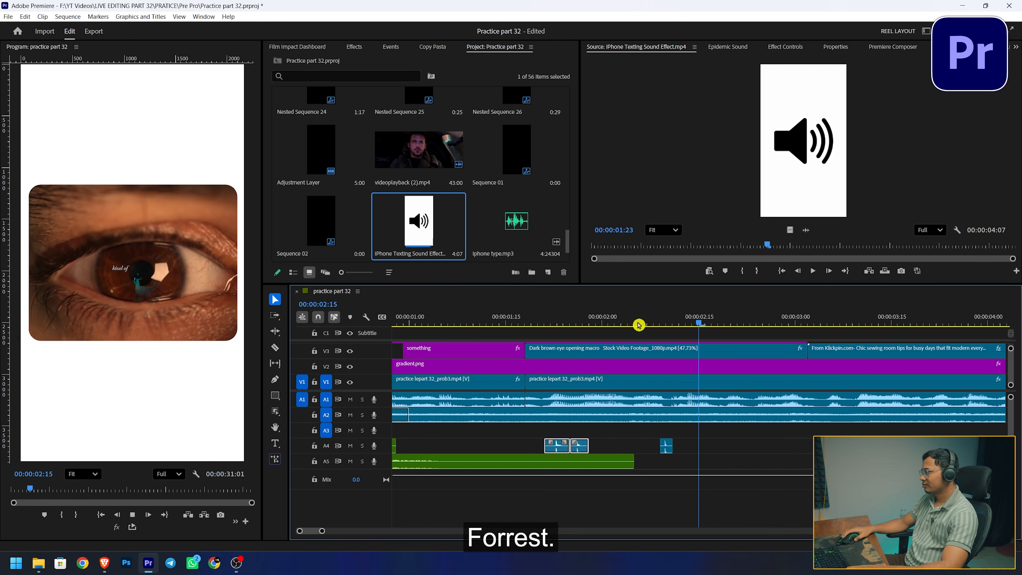
Move the last keystroke piece to the "kind of open" caption at about 2:19, place another keystroke directly beside it, and play back
left_click_drag(683, 315, 719, 322)
left_click_drag(662, 447, 743, 449)
left_click(574, 450)
left_click(775, 449)
left_click(506, 320)
key("space")
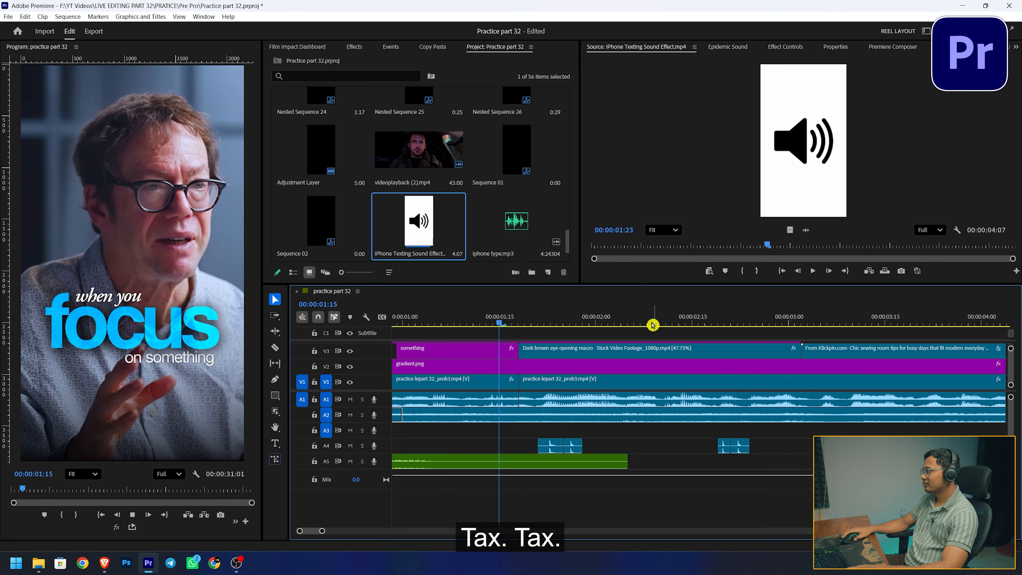